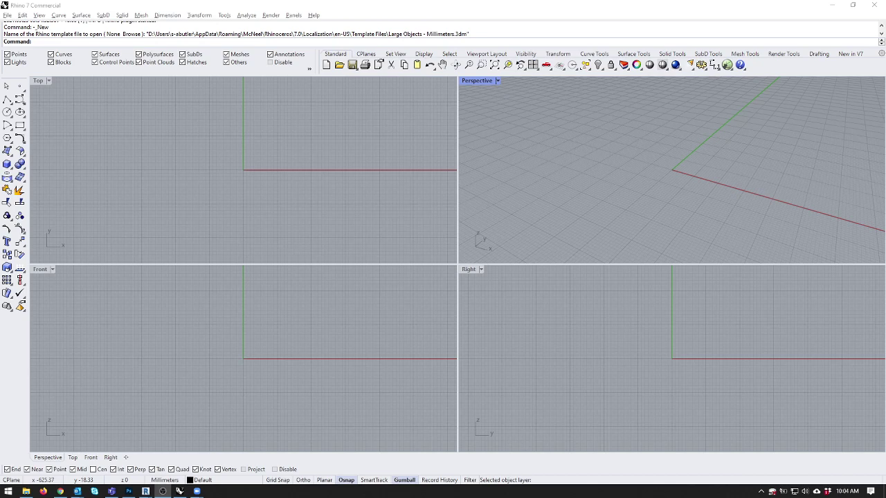
Switch to Chrome and run a Google image search for "finger joints" in a new tab.
left_click(243, 193)
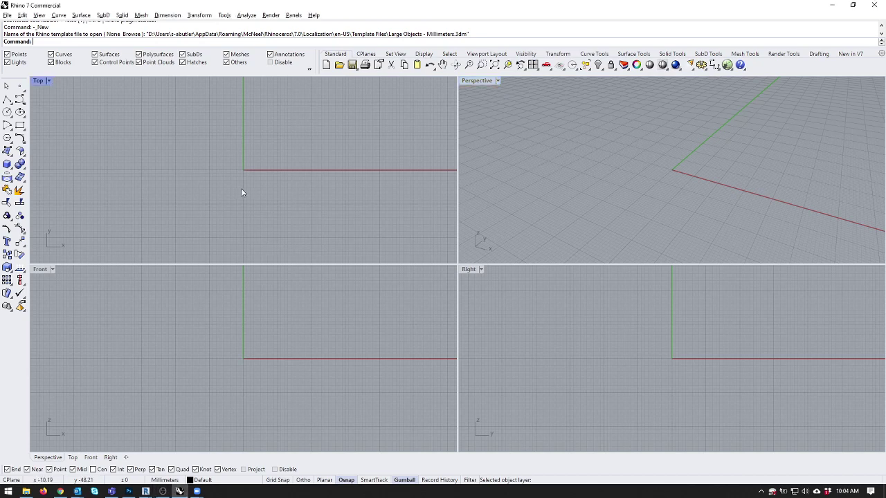
left_click(5, 102)
left_click(60, 492)
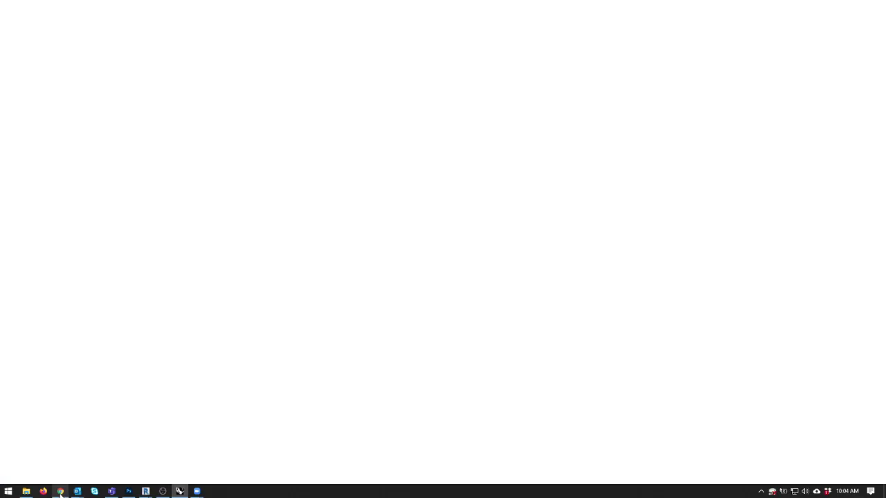
key("ctrl+t")
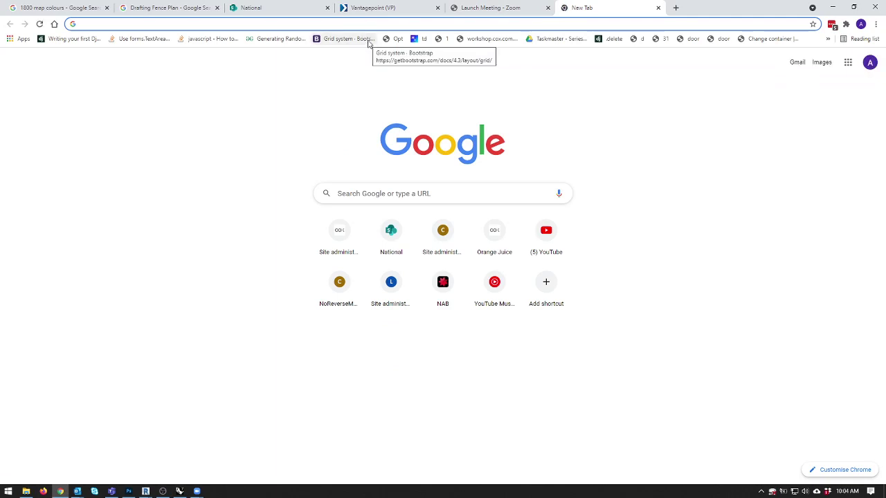
type("finger jh")
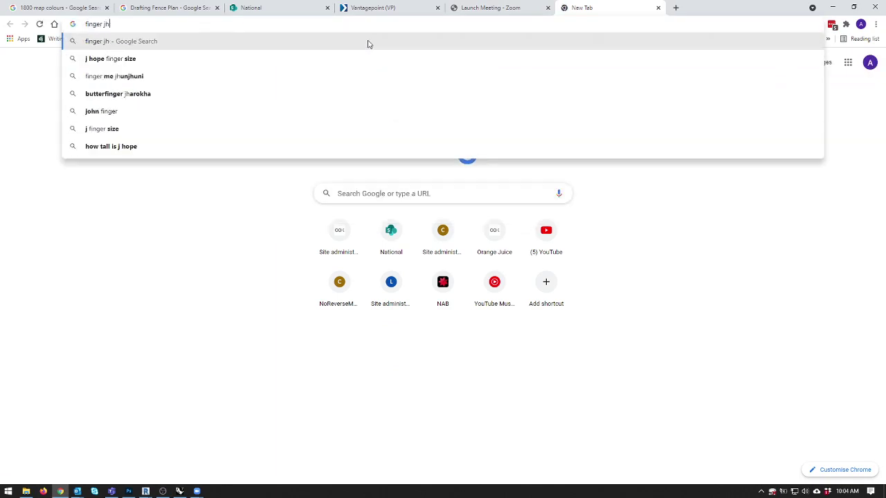
key("BackSpace")
type("oints")
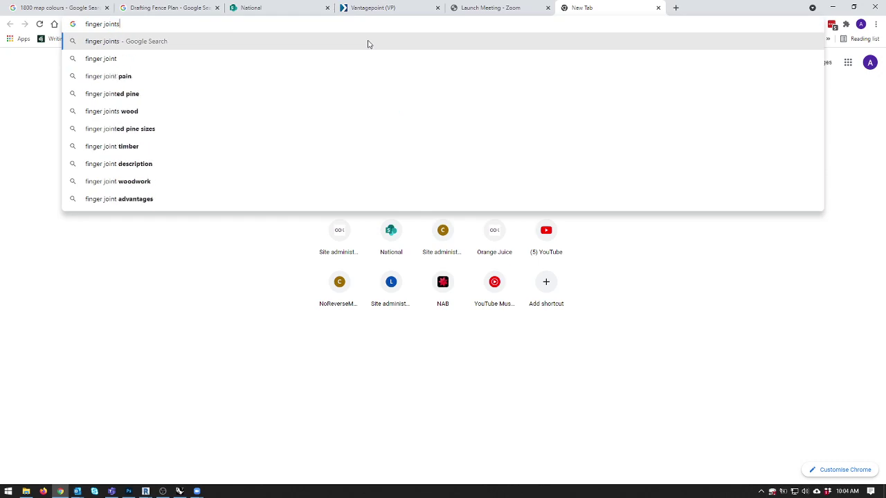
key("Return")
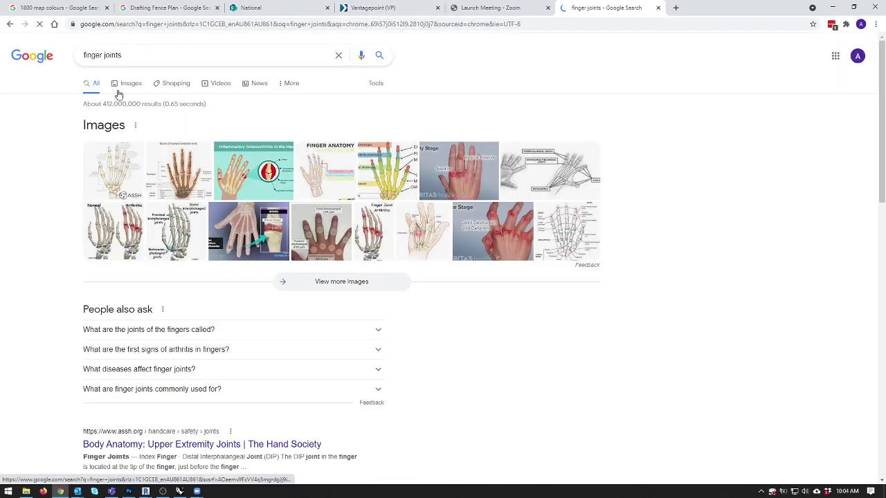
left_click(121, 87)
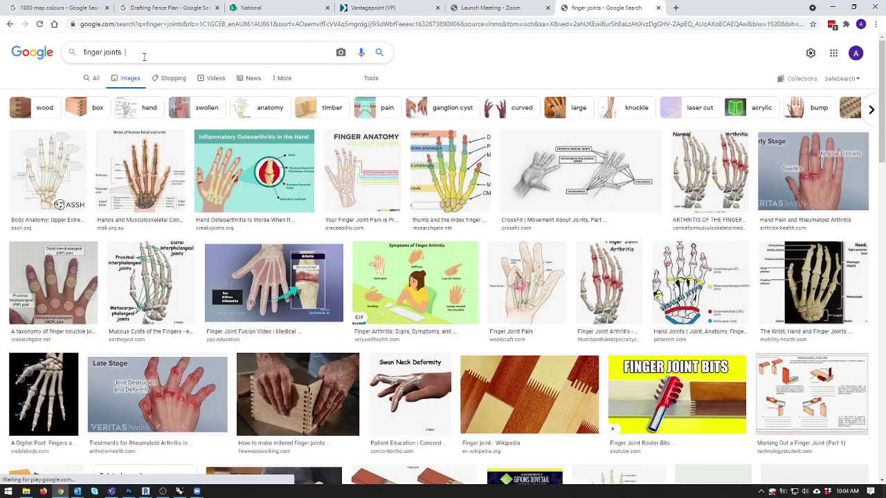
Refine the image search to "finger joints laser" and open the preview of the "Design A Laser Cut Finger Joint Box" image.
left_click(144, 55)
type("laser")
key("Return")
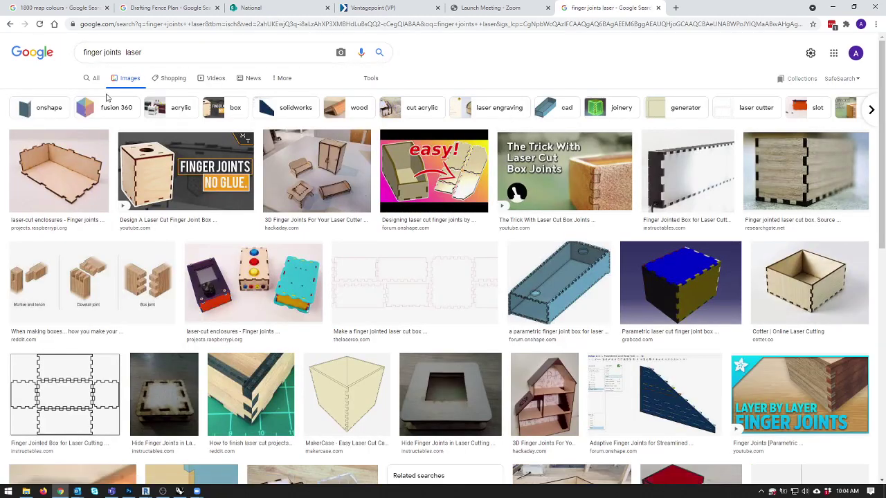
left_click(150, 196)
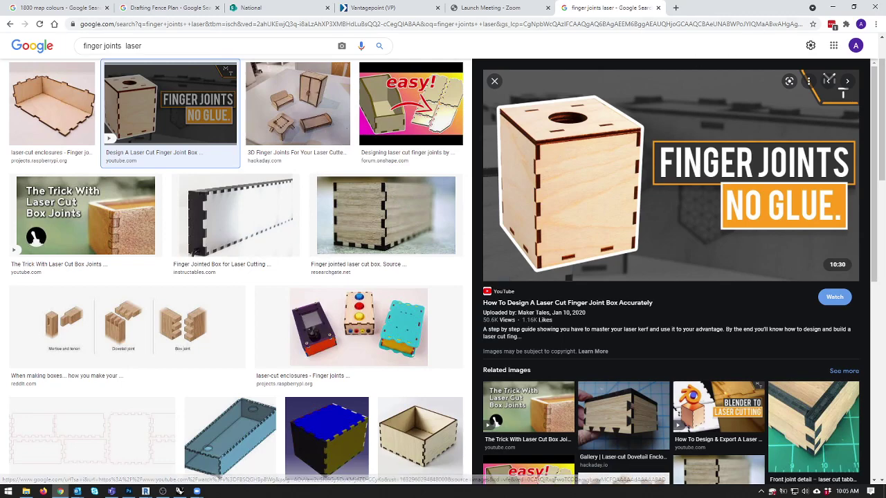
Return to Rhino and draw a single-segment horizontal polyline just above the X axis in the Top view, crossing the Y axis.
left_click(830, 6)
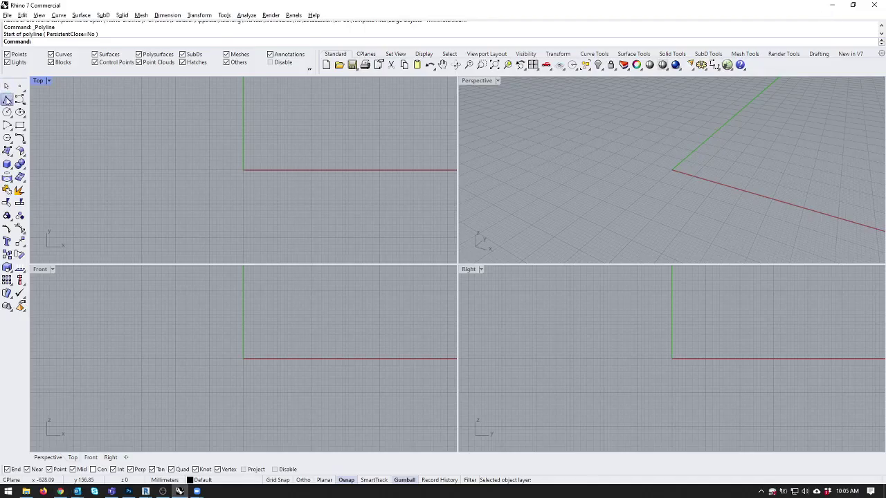
left_click(7, 100)
left_click(182, 157)
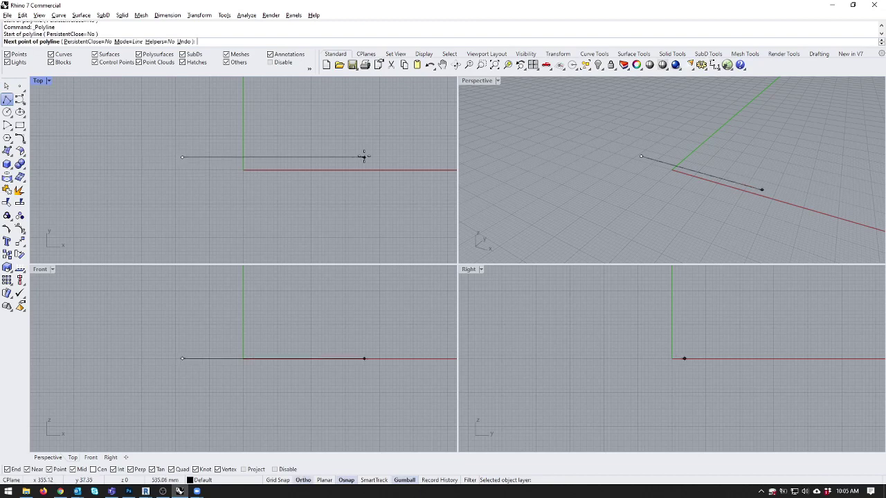
left_click(355, 158)
key("Return")
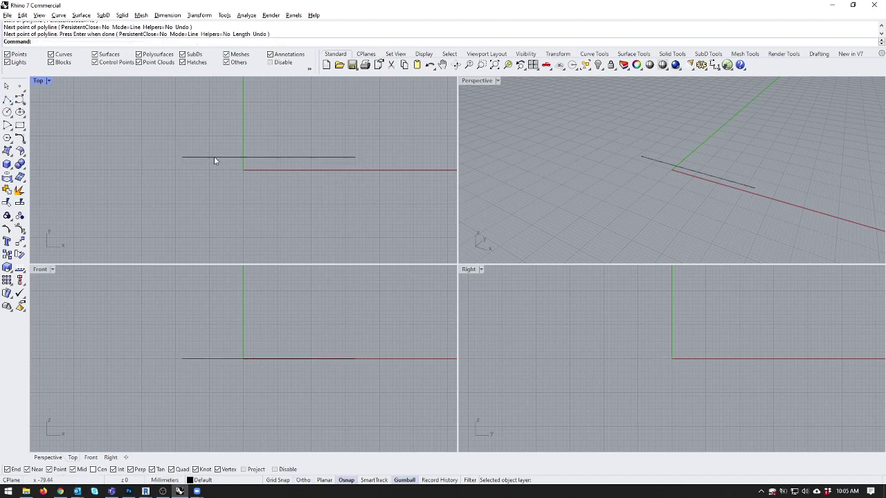
left_click(214, 158)
left_click(174, 179)
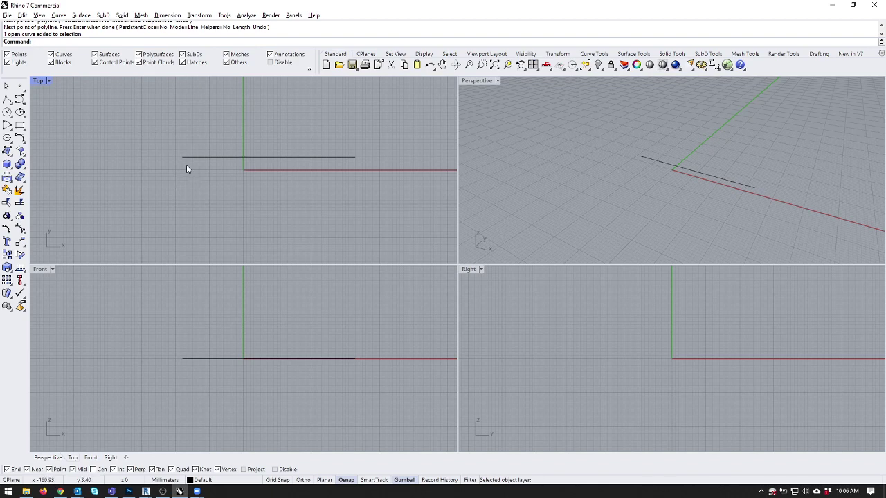
Switch to Chrome, shrink its window beside the Top view, and open the finger joint box image in its own tab.
key("alt+Tab")
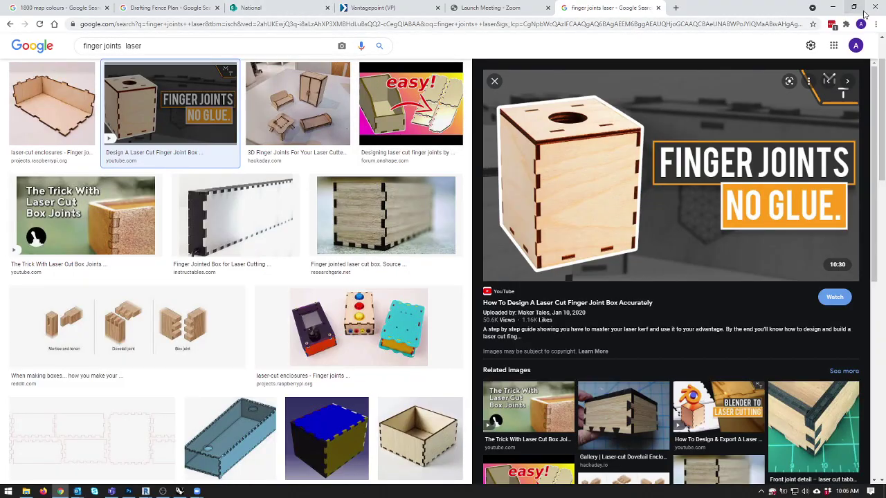
left_click(856, 9)
left_click_drag(413, 107, 779, 77)
scroll(609, 239, "down", 2)
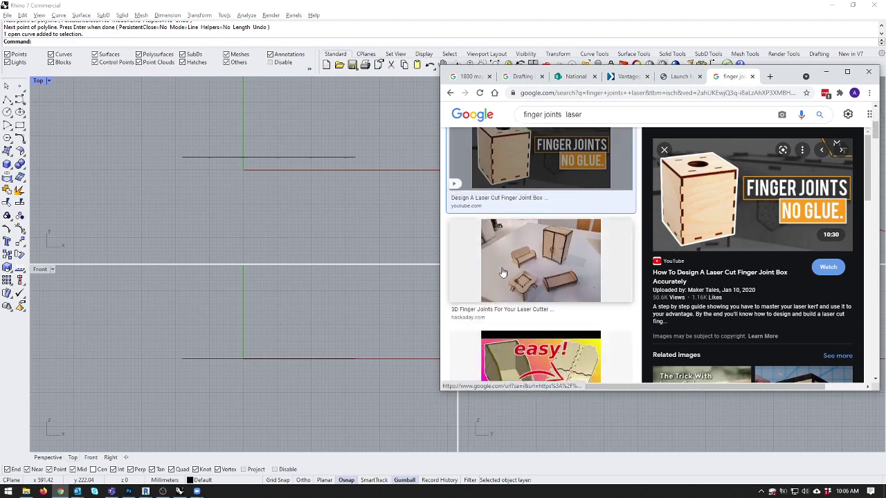
right_click(691, 191)
left_click(719, 276)
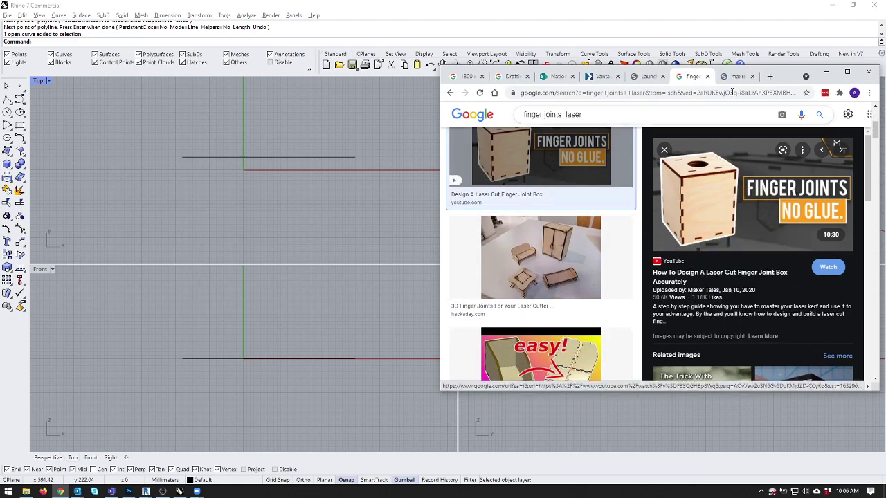
left_click(728, 77)
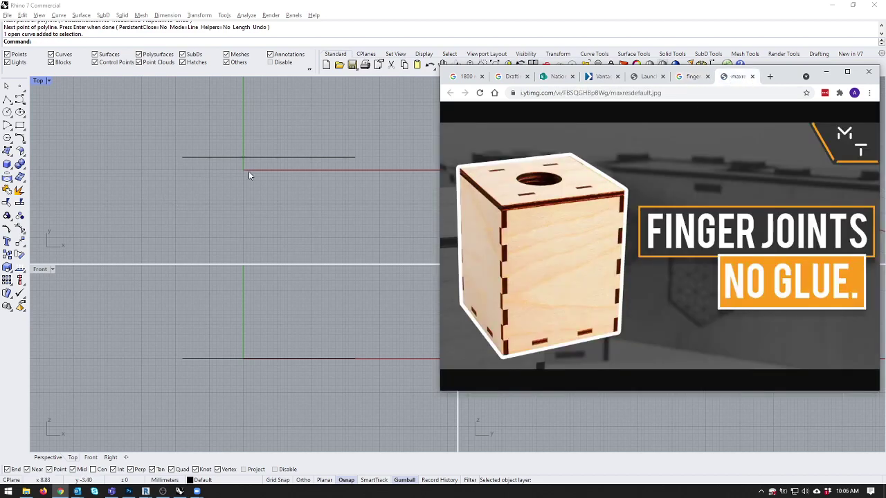
right_click_drag(247, 174, 218, 180)
key("alt+Tab")
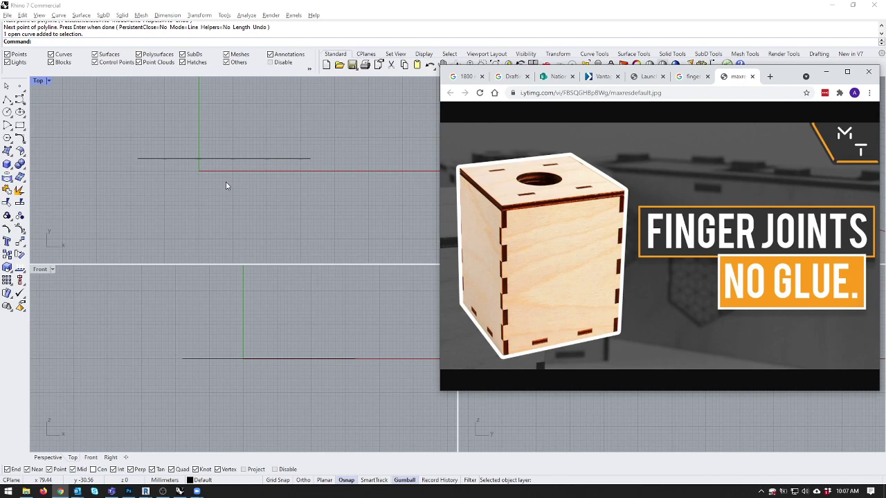
left_click(169, 160)
left_click(161, 185)
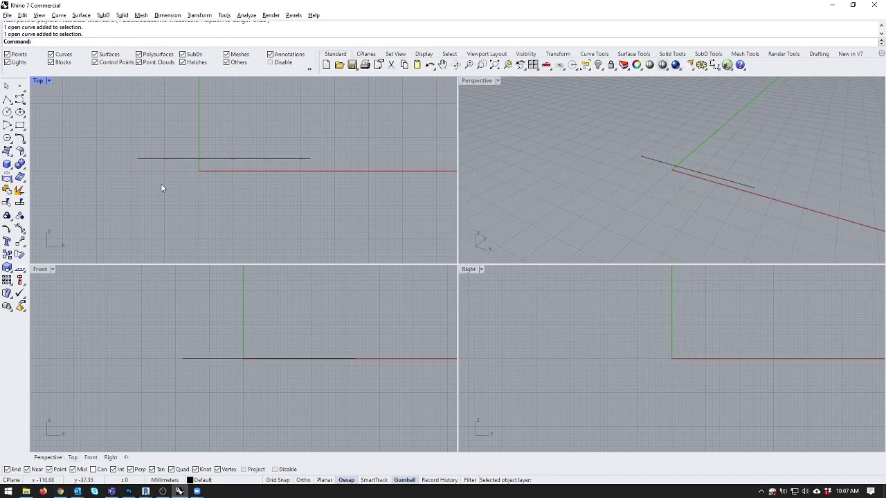
key("alt+Tab")
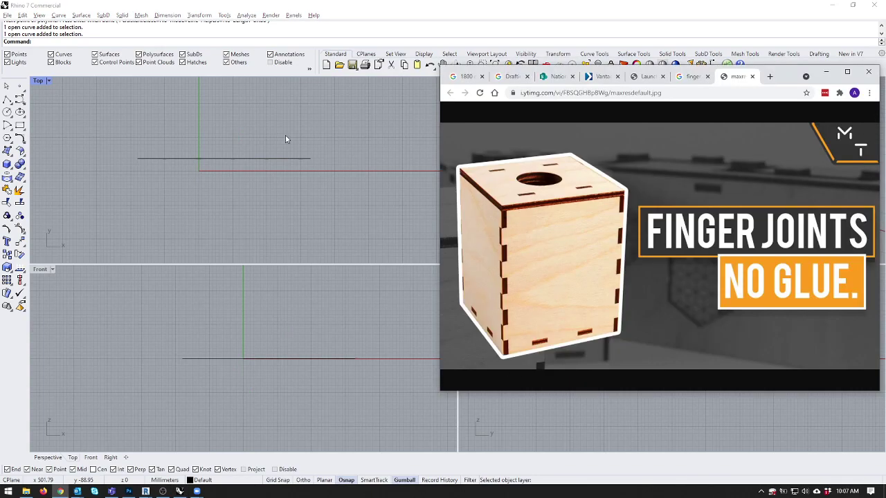
Place three points by eye along the horizontal line in Rhino's Top view and delete all of them.
left_click(19, 86)
left_click(162, 160)
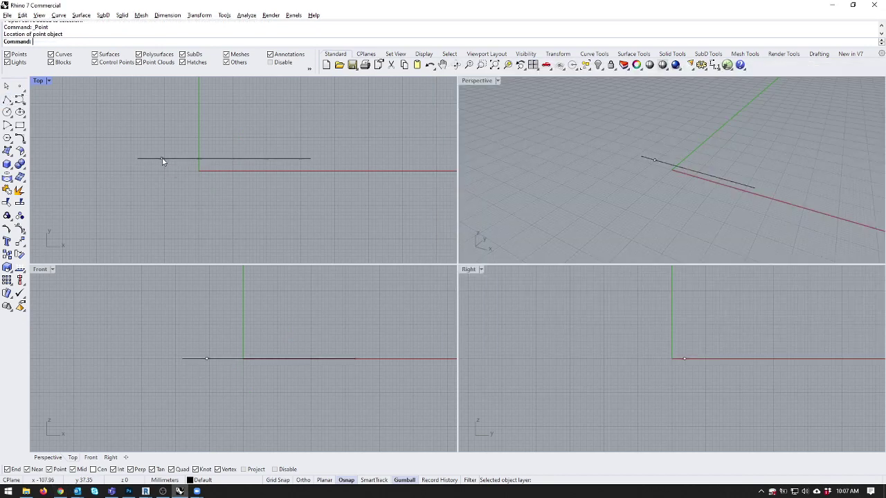
key("Return")
left_click(240, 159)
key("Return")
left_click(285, 158)
left_click_drag(150, 148, 303, 176)
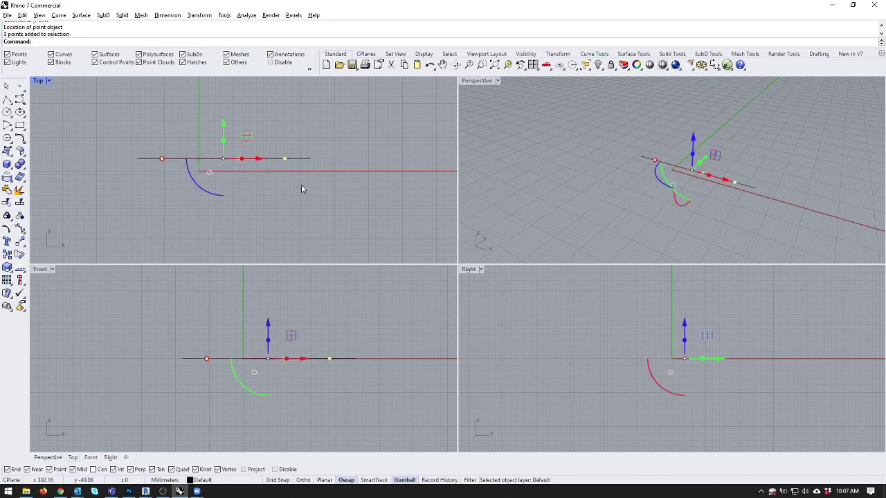
key("Delete")
Divide the horizontal line into 10 equal segments marked with points.
left_click(242, 160)
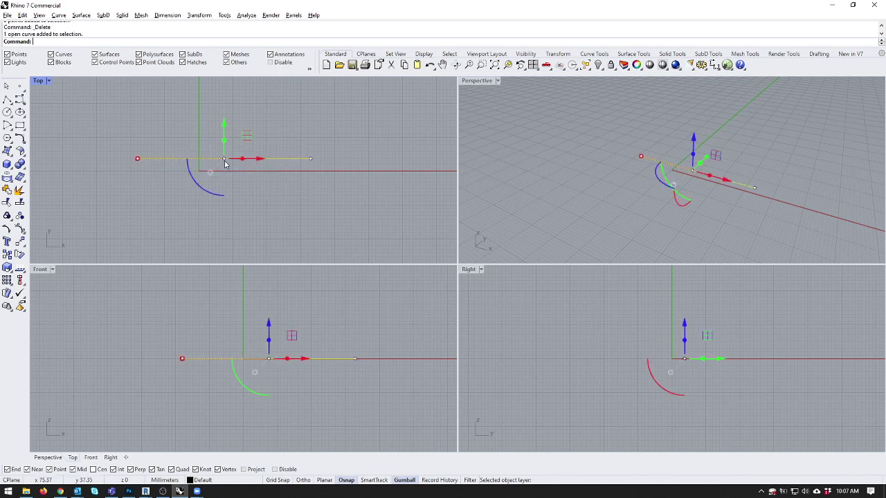
type("Divide")
key("Return")
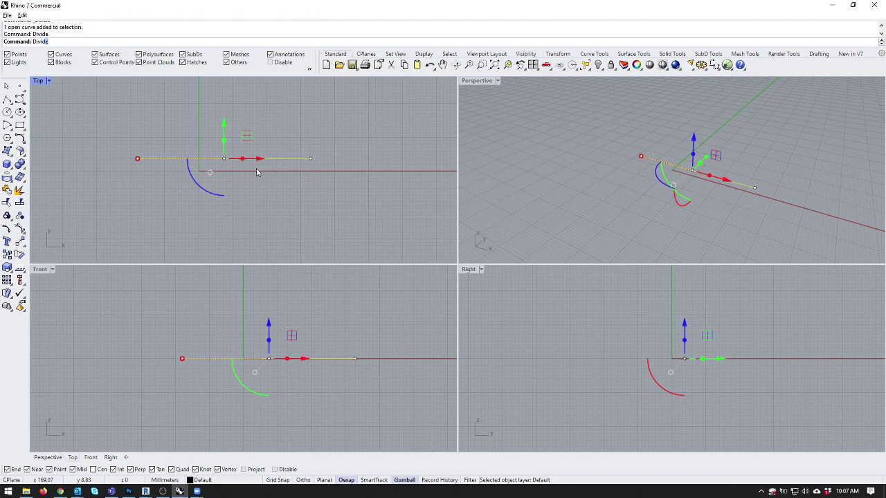
type("10")
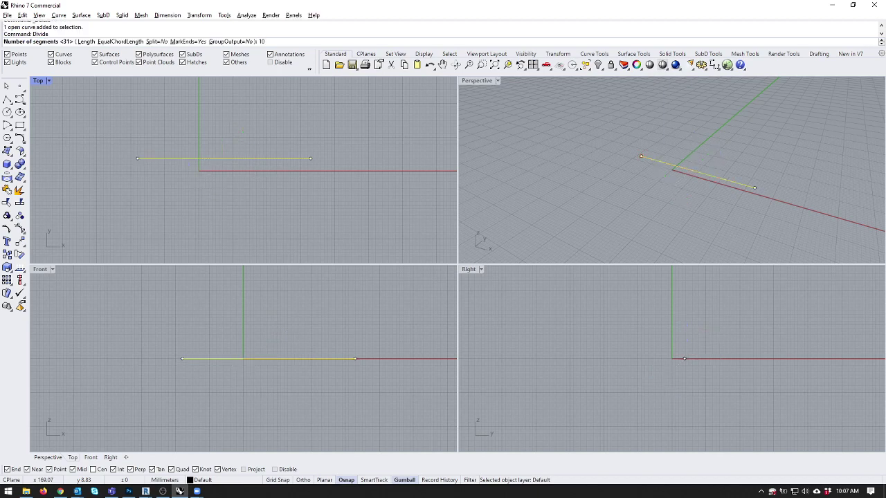
key("Return")
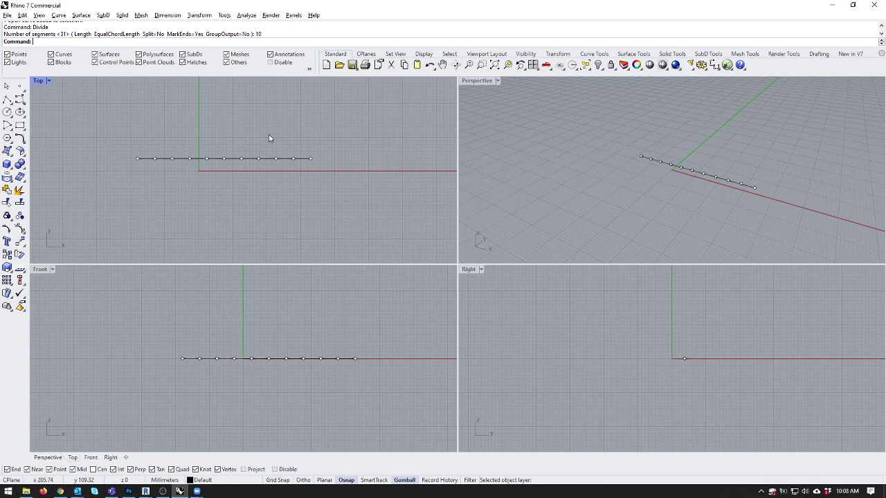
Place a blank text dot just above the first segment of the divided line in the Top view.
key("alt+Tab")
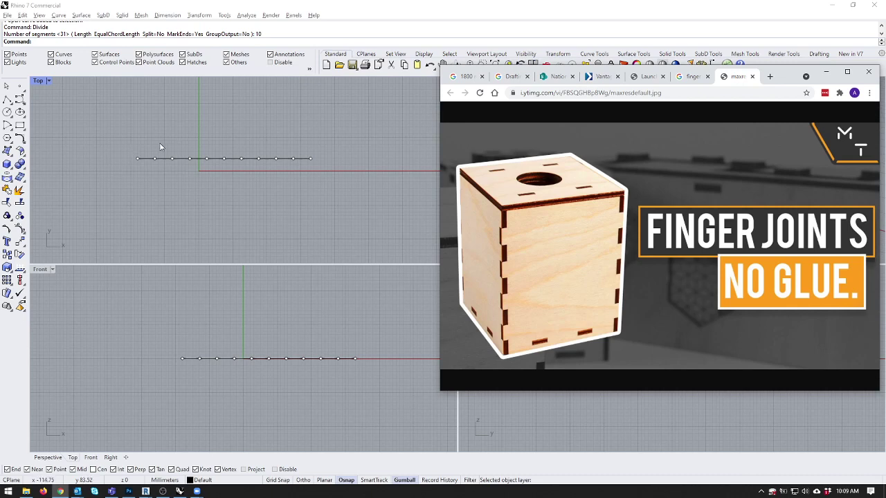
scroll(201, 141, "up", 4)
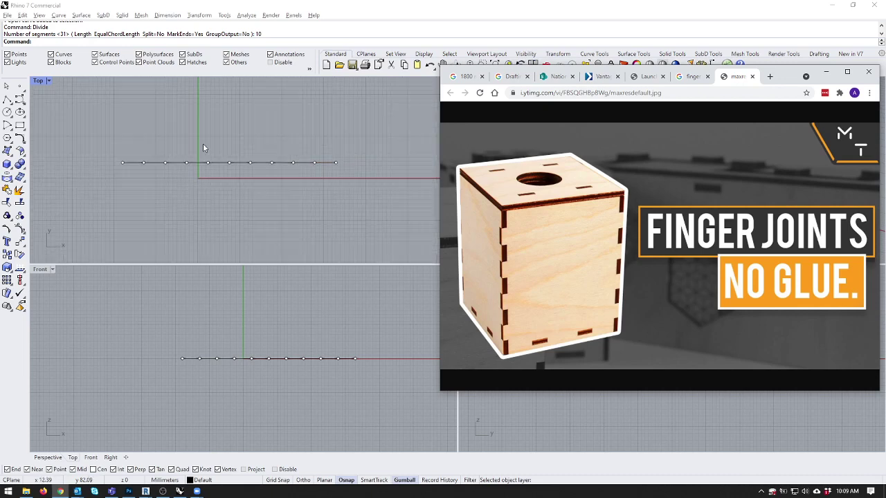
left_click(201, 147)
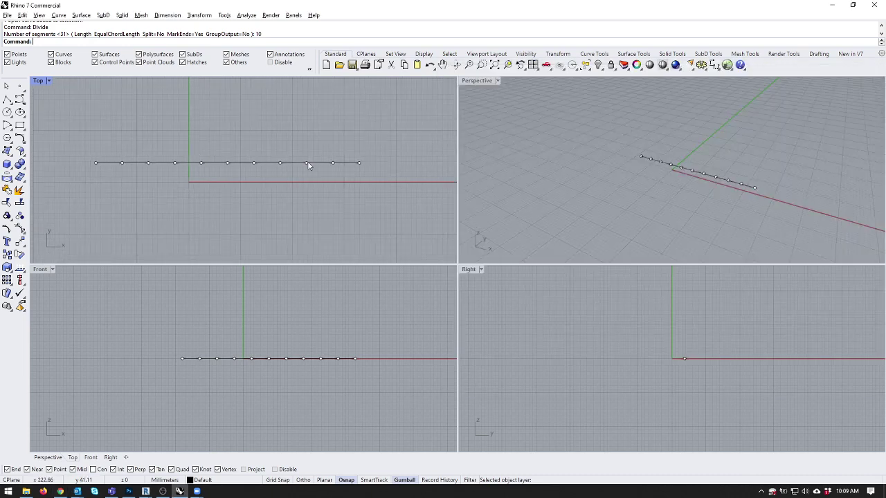
type("Dot")
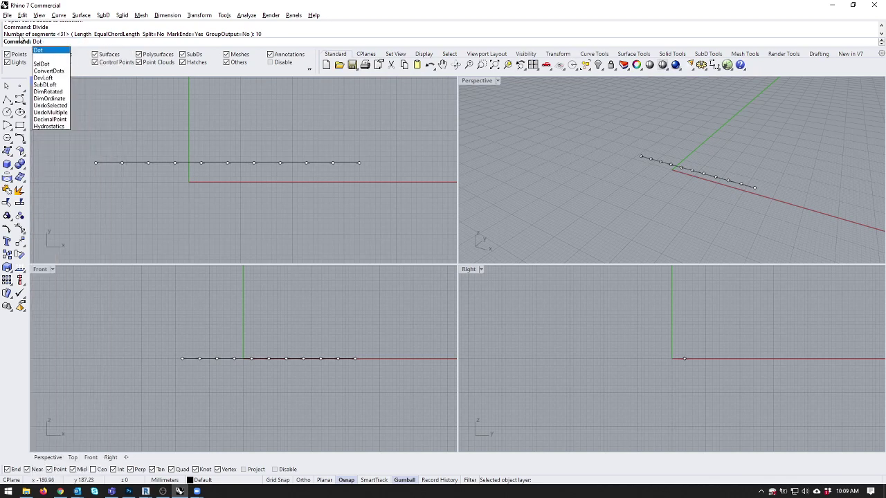
key("Return")
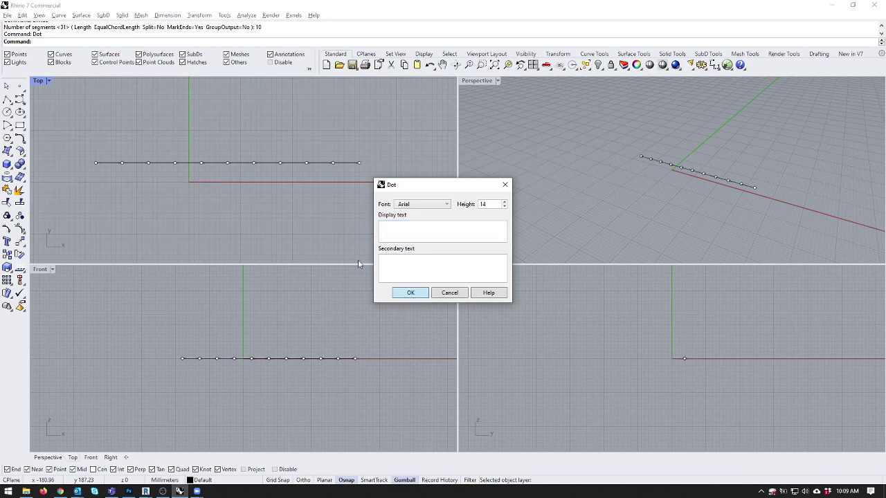
key("Return")
left_click(110, 153)
scroll(118, 159, "up", 5)
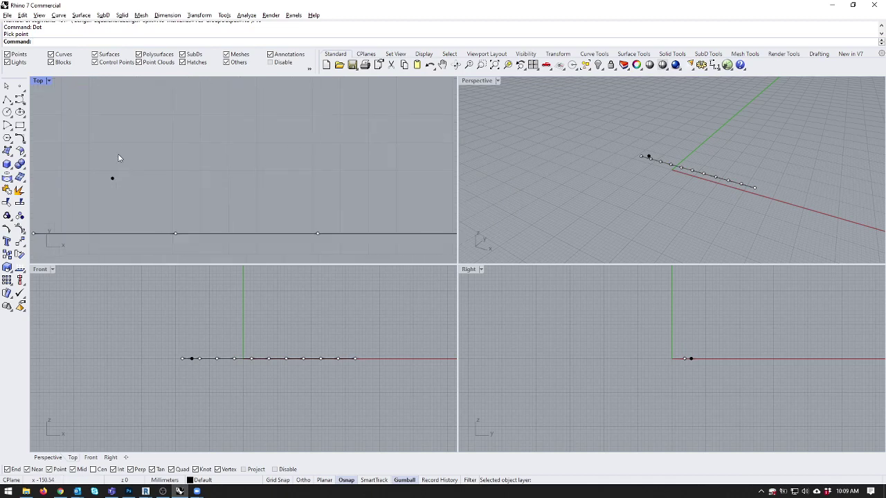
Set the text dot's height to 40 and its display text to 0.
double_click(109, 184)
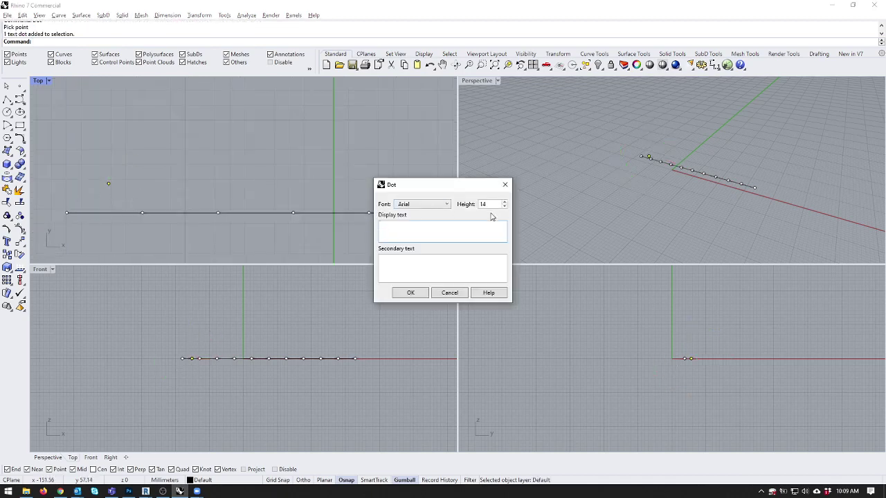
double_click(484, 205)
type("2")
key("BackSpace")
type("40")
left_click(435, 233)
left_click(411, 293)
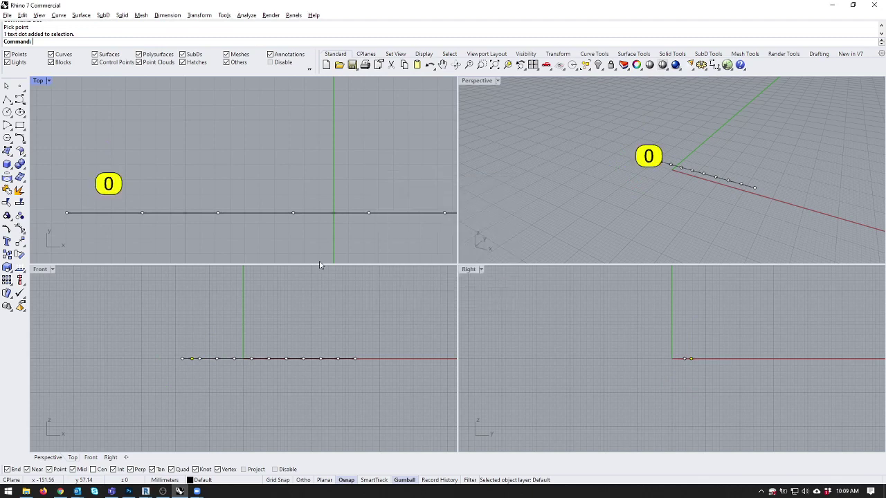
Copy the 0 text dot horizontally so that one copy sits above each of the remaining nine segments.
left_click(7, 254)
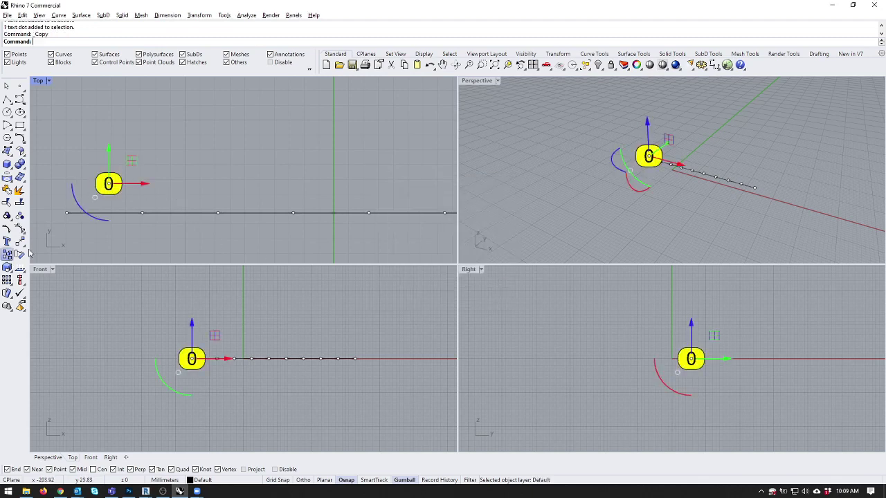
left_click(108, 183)
left_click(191, 183)
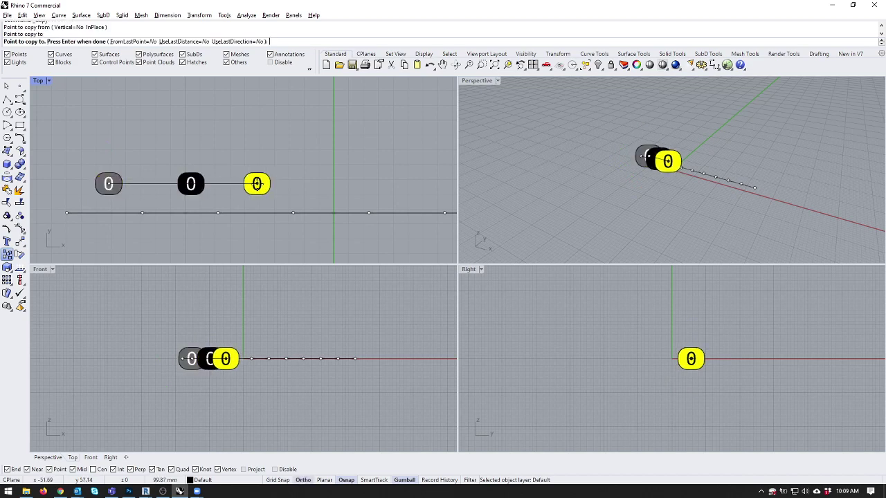
left_click(257, 183)
left_click(328, 184)
right_click_drag(399, 184, 281, 177)
scroll(279, 177, "down", 3)
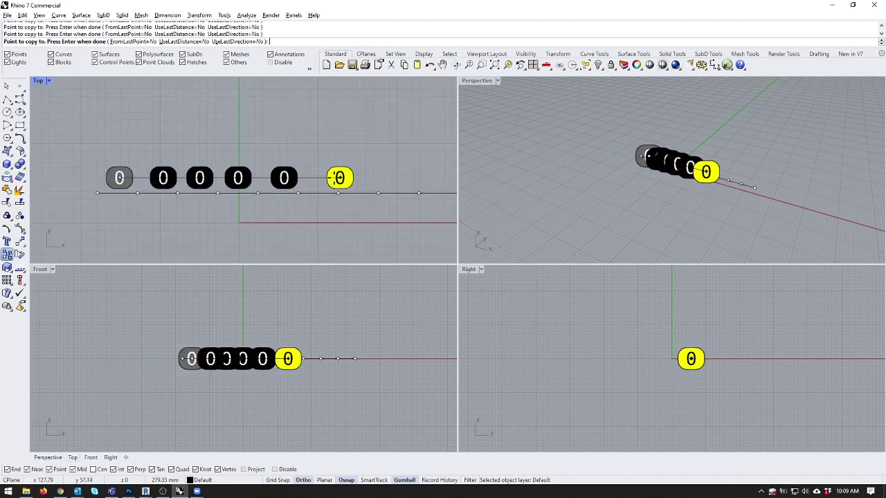
left_click(285, 179)
left_click(321, 178)
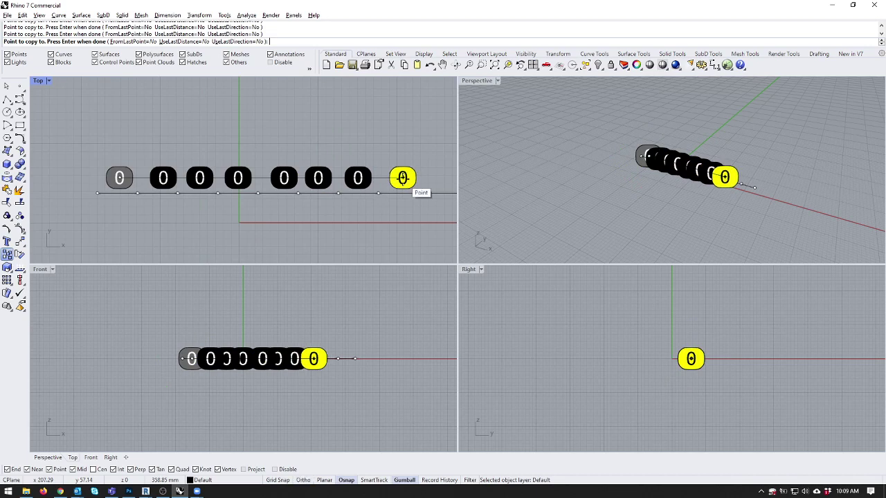
left_click(405, 178)
scroll(360, 169, "down", 2)
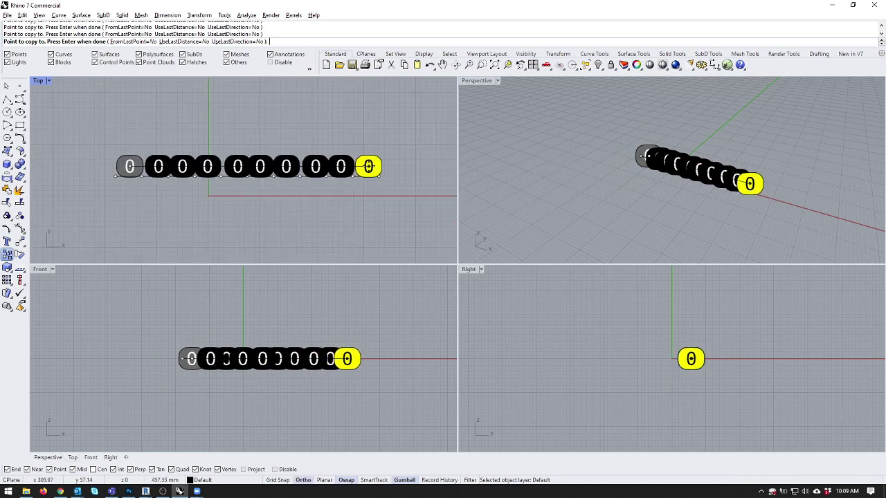
left_click(368, 166)
key("Return")
Reduce the height of all ten text dots and shift the dot above the fifth segment slightly toward its midpoint.
left_click(105, 123)
left_click_drag(79, 129, 400, 192)
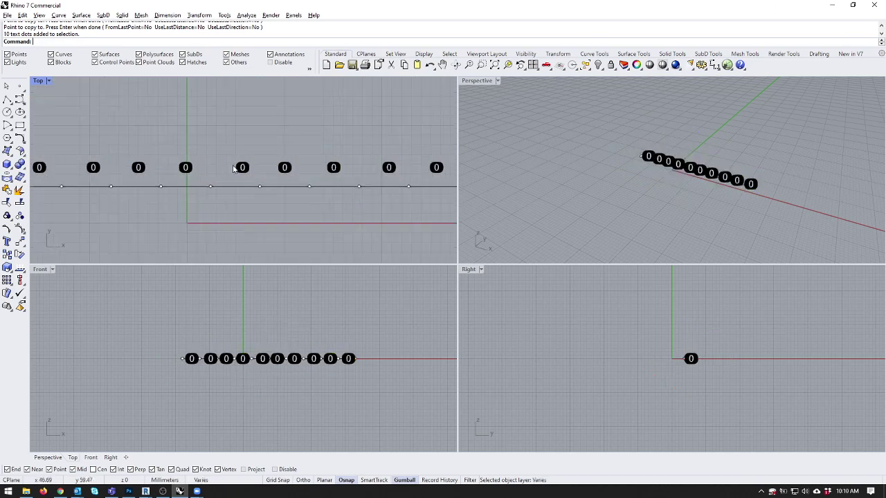
left_click(234, 169)
left_click_drag(239, 169, 233, 168)
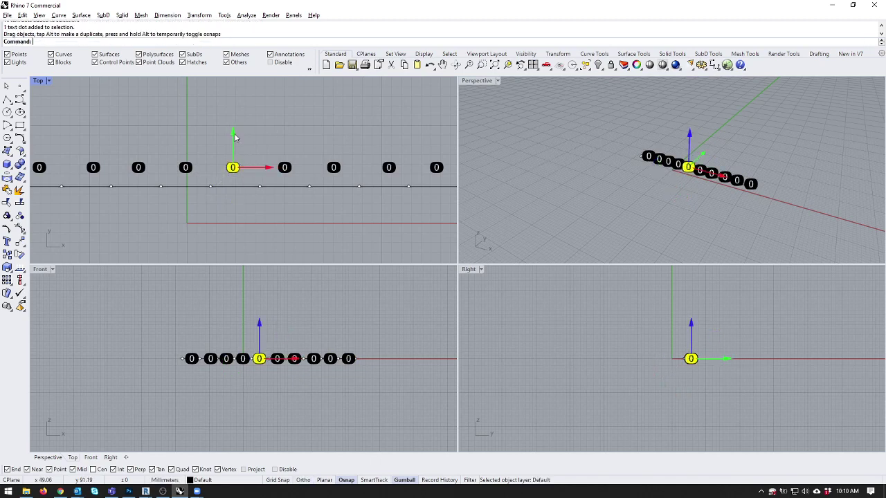
Renumber the text dots above the second to seventh segments as 1, 2, 3, 4, 5 and 6.
right_click_drag(234, 138, 223, 167)
scroll(269, 157, "down", 3)
left_click(140, 154)
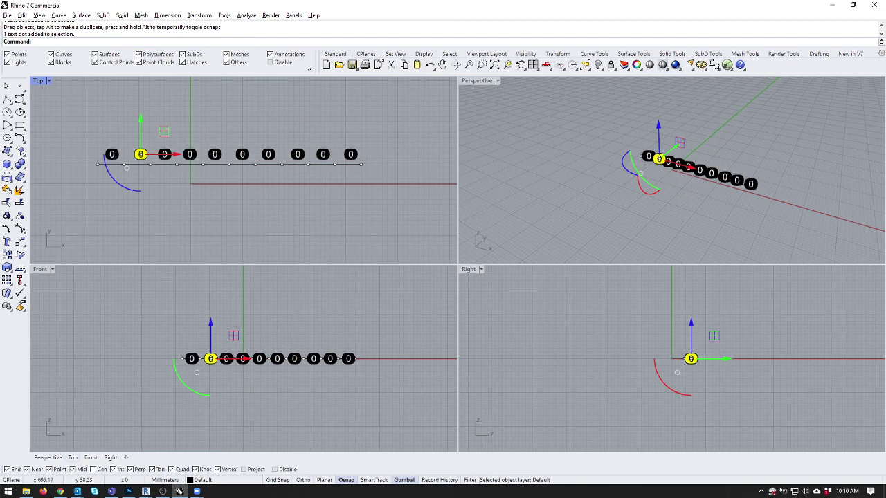
left_click(164, 154)
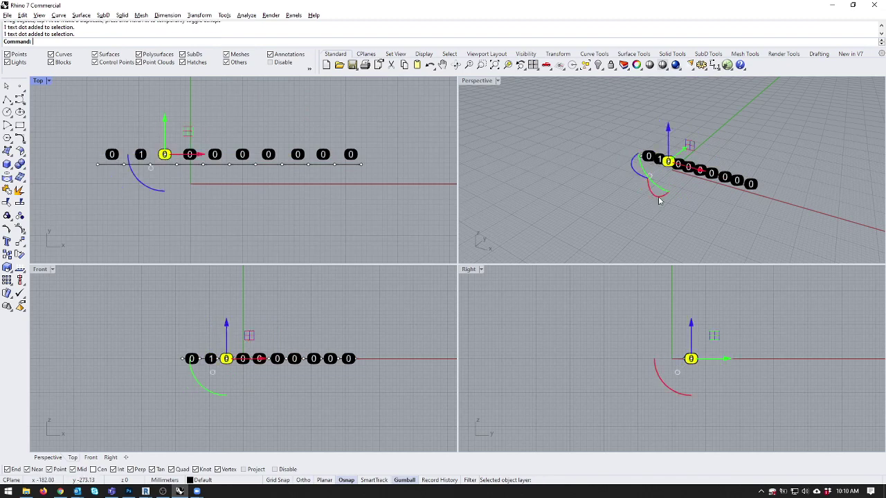
left_click(190, 154)
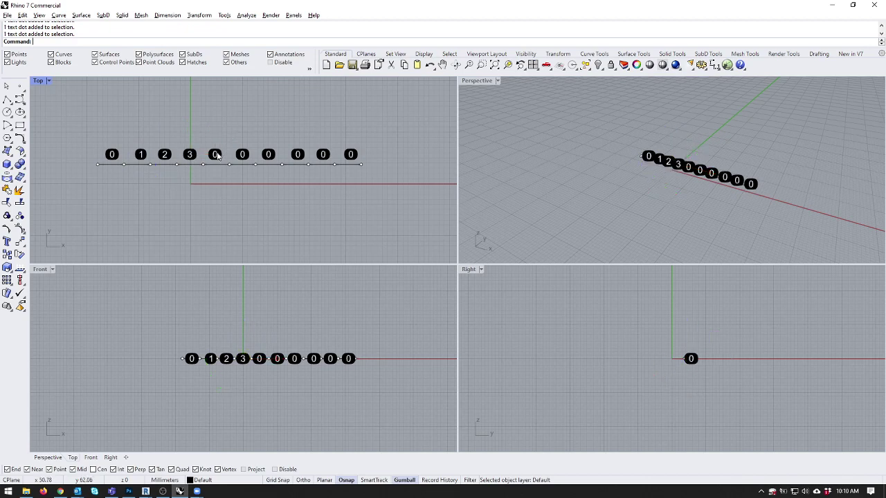
left_click(215, 154)
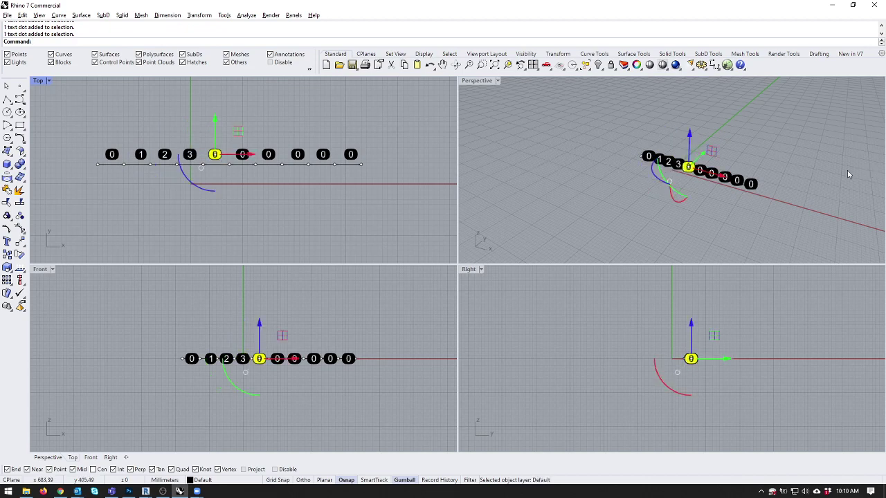
left_click(243, 154)
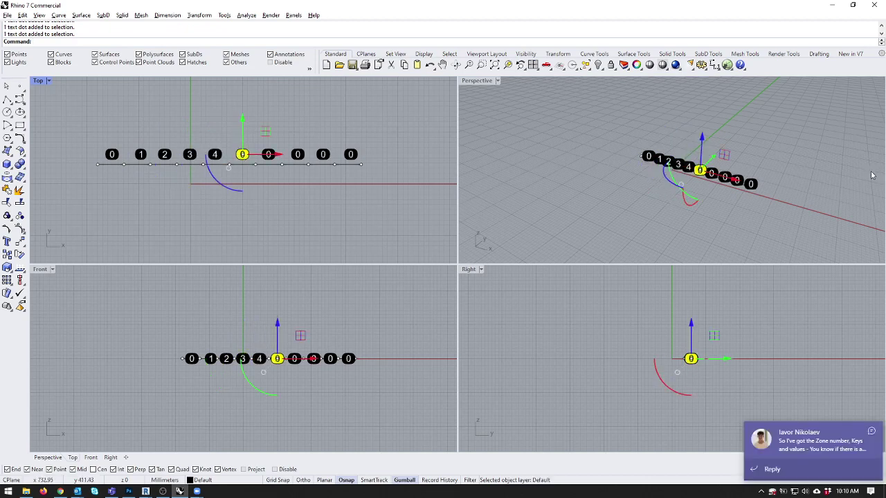
left_click(268, 155)
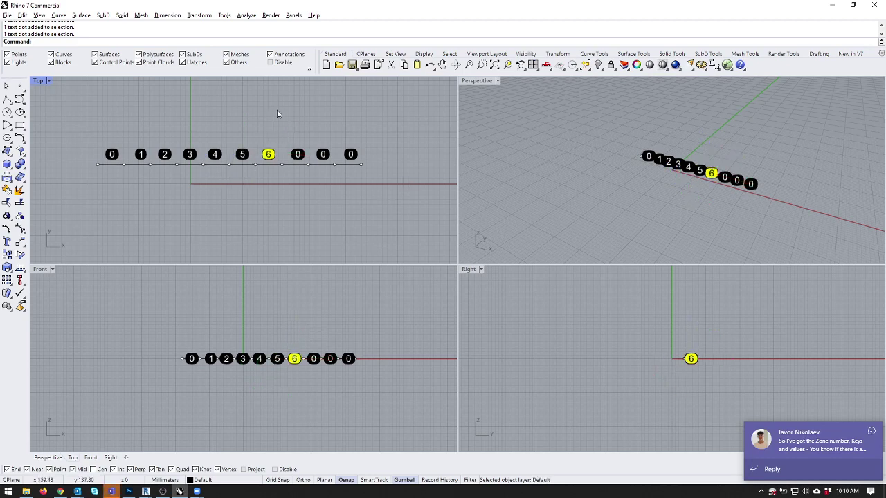
Delete the three unnumbered text dots and the three division points at the far end past segment 6.
left_click(297, 154)
left_click(656, 183)
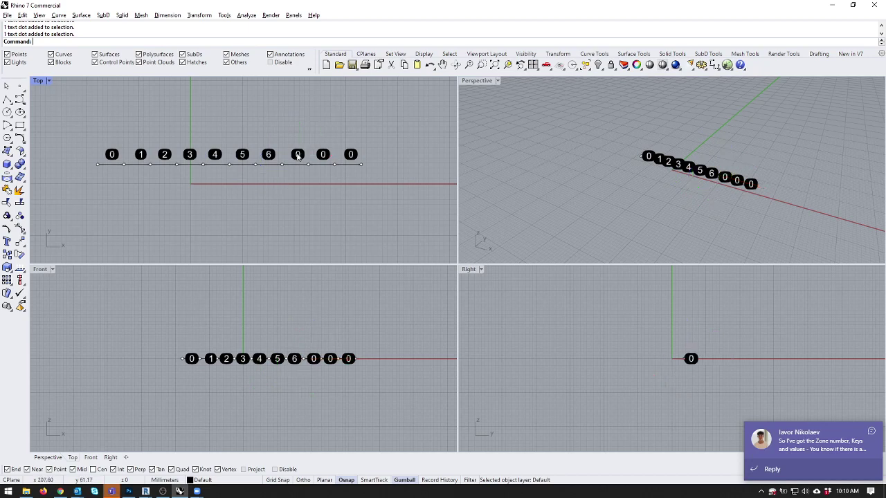
left_click_drag(283, 138, 455, 213)
key("Delete")
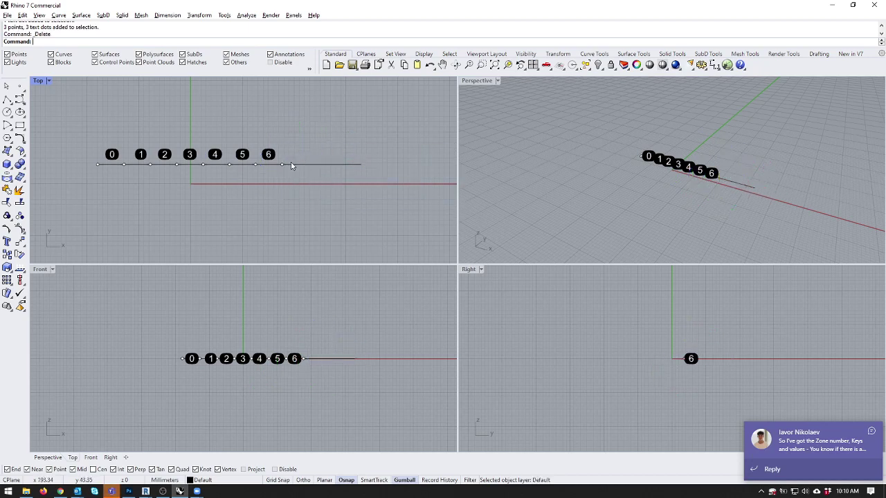
Shorten the divided line by moving its far endpoint onto the division point that closes segment 6.
left_click(293, 164)
key("Escape")
left_click(332, 164)
key("Escape")
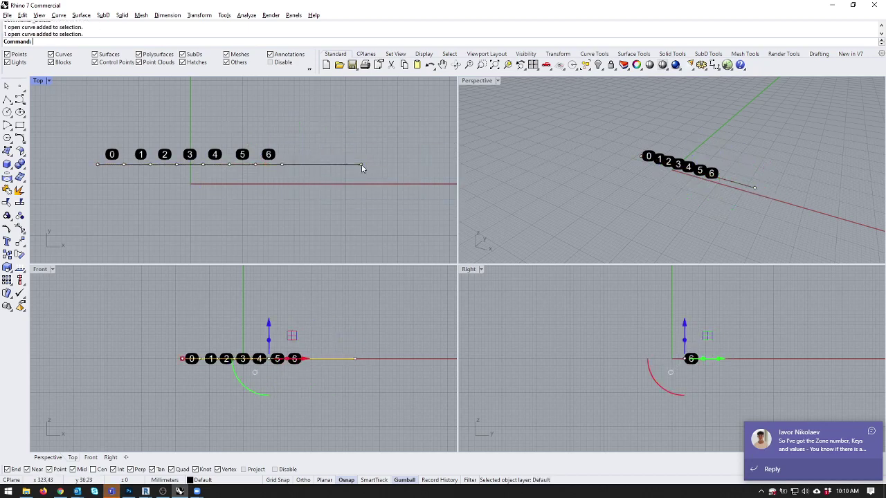
left_click(283, 165, "ctrl+shift")
key("Escape")
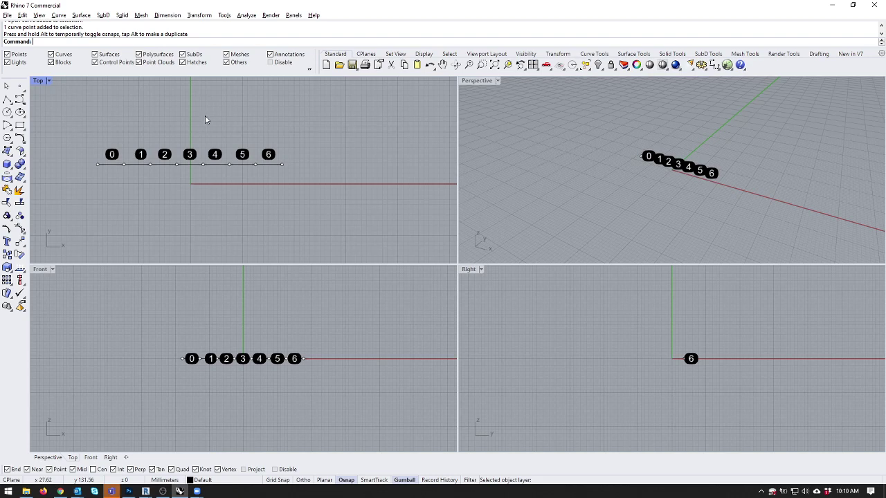
Highlight the even-numbered text dots 0, 2, 4 and 6 together, and clear the selection.
right_click_drag(169, 166, 140, 171)
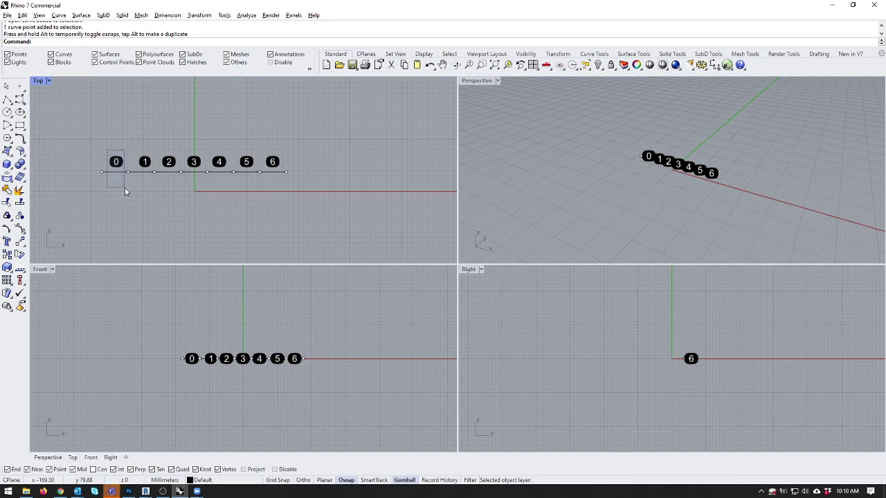
left_click(116, 162)
left_click(168, 161, "shift")
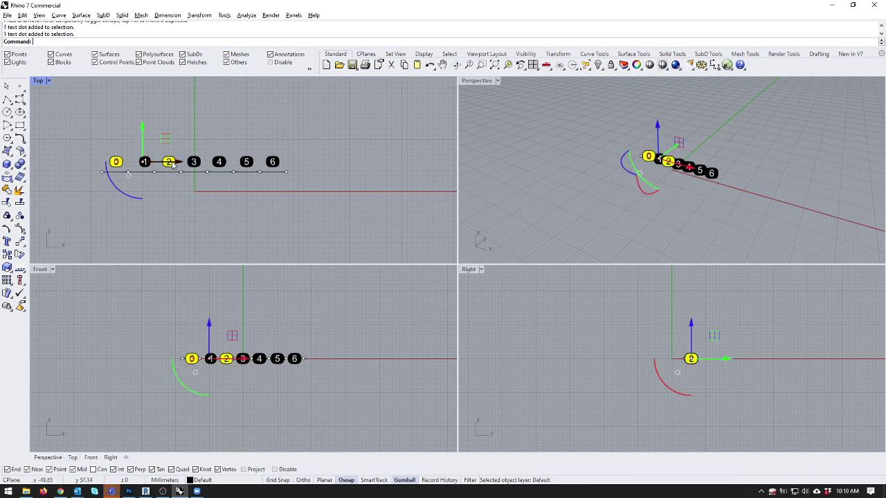
left_click(218, 161, "shift")
left_click(272, 161, "shift")
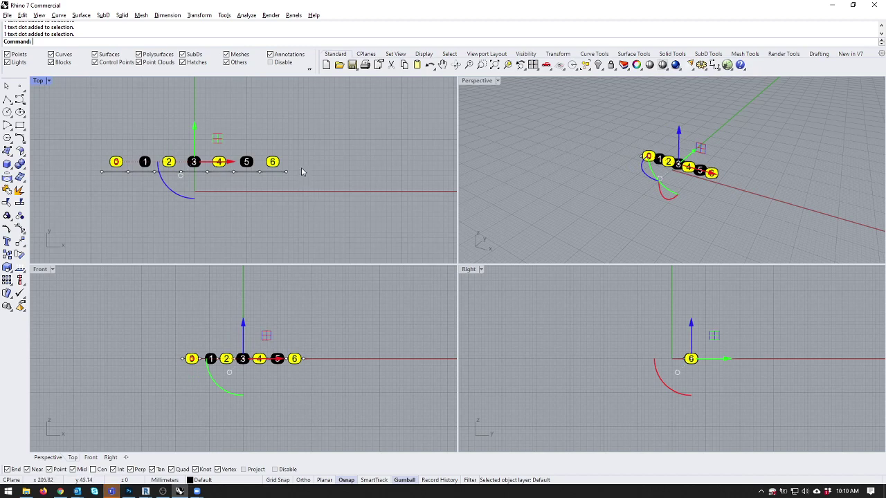
left_click(125, 185)
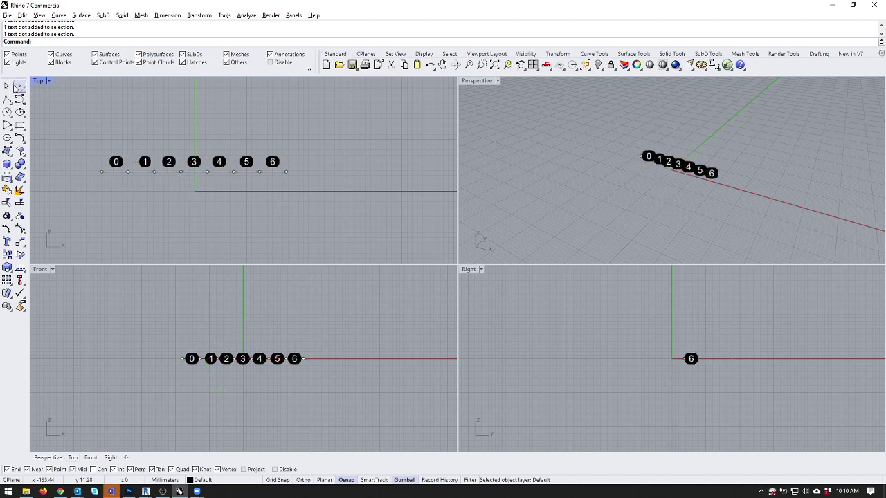
Draw separate single-segment polylines over segments 0 and 2, snapping to their division points.
left_click(7, 99)
left_click(128, 172)
left_click(177, 171)
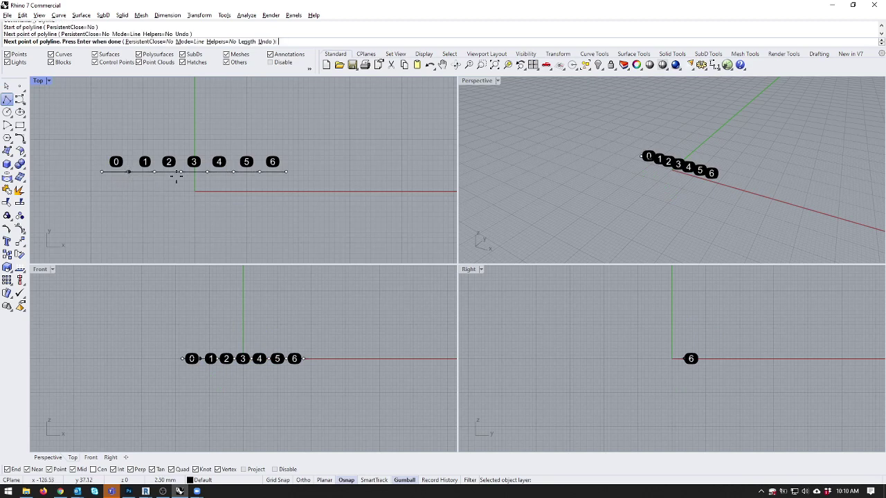
key("Return")
key("Return")
left_click(176, 171)
key("Return")
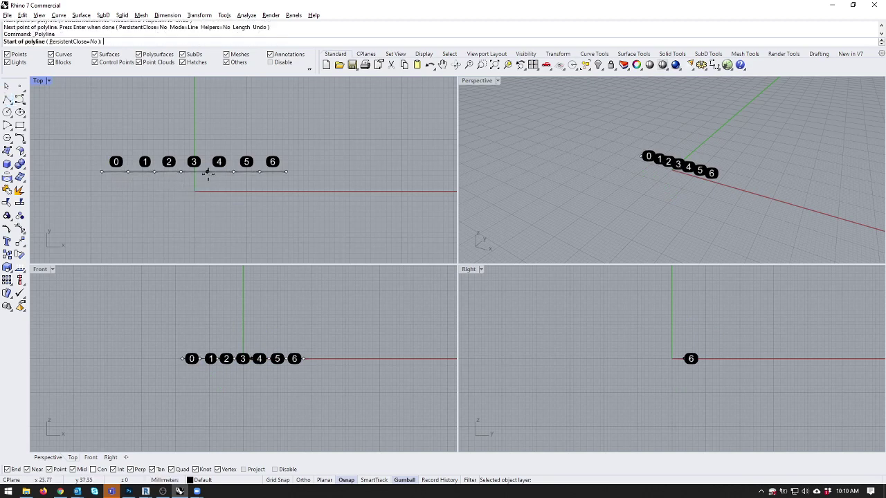
Draw separate single-segment polylines over segments 4 and 6, snapping to their division points.
left_click(204, 186)
key("Return")
left_click(206, 175)
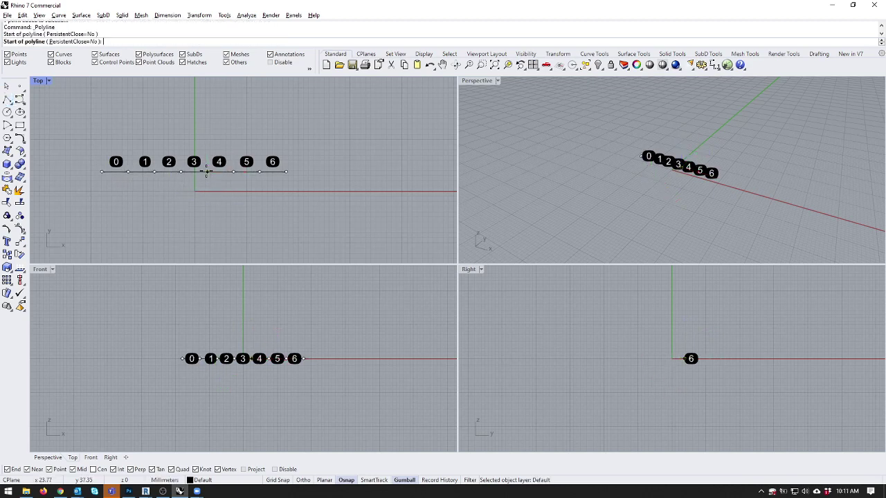
left_click(242, 187)
key("Return")
key("Return")
left_click(269, 191)
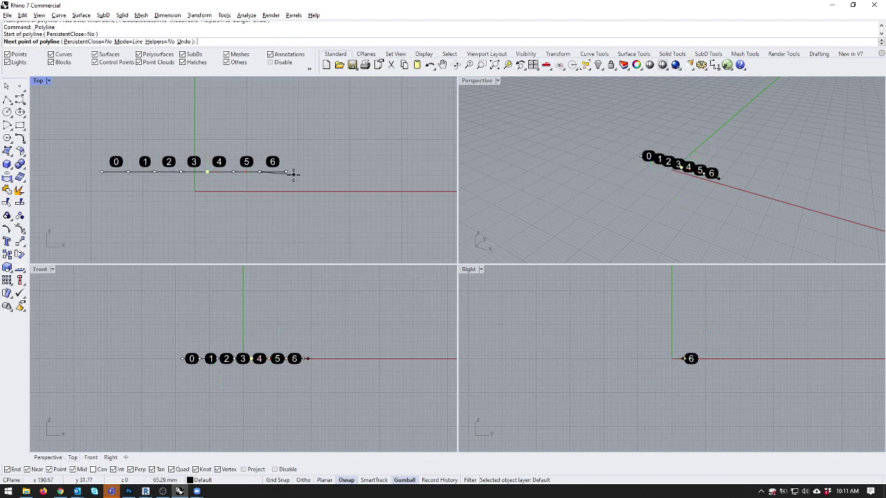
left_click(291, 174)
key("Return")
left_click(290, 200)
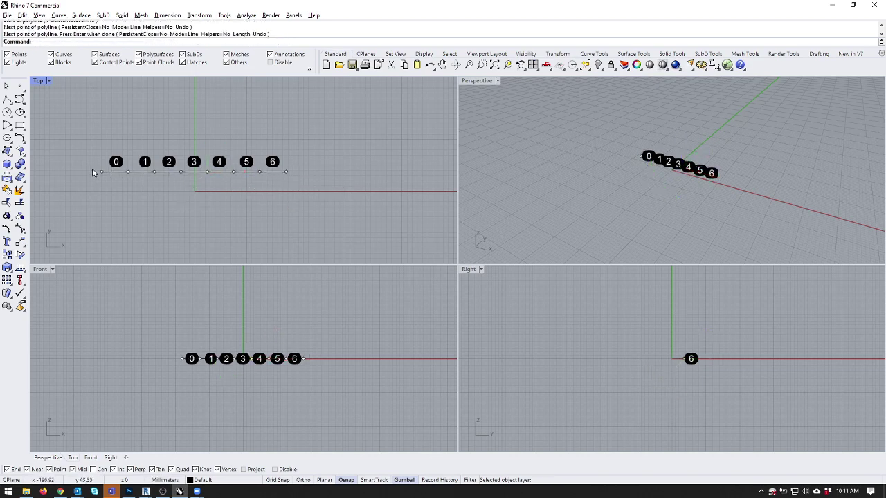
Move the four short polylines and all division points straight down about 15 mm, leaving the full-length line in place.
left_click_drag(88, 166, 341, 186)
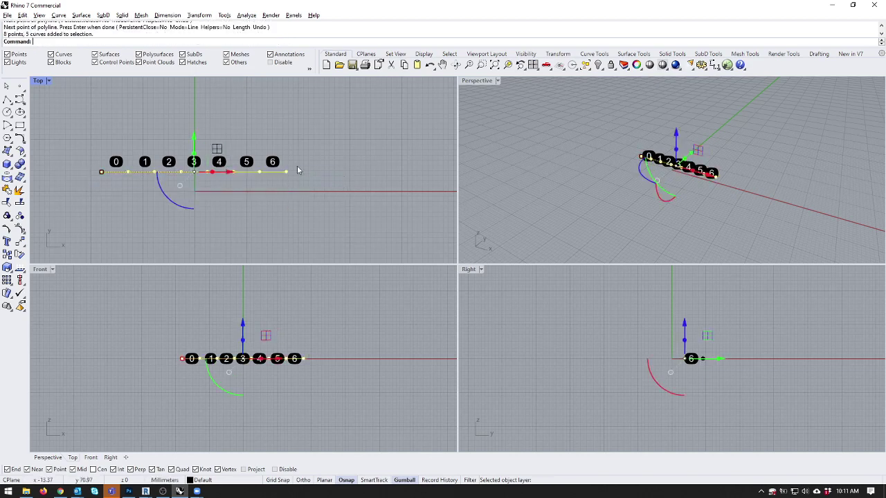
left_click(269, 173, "ctrl")
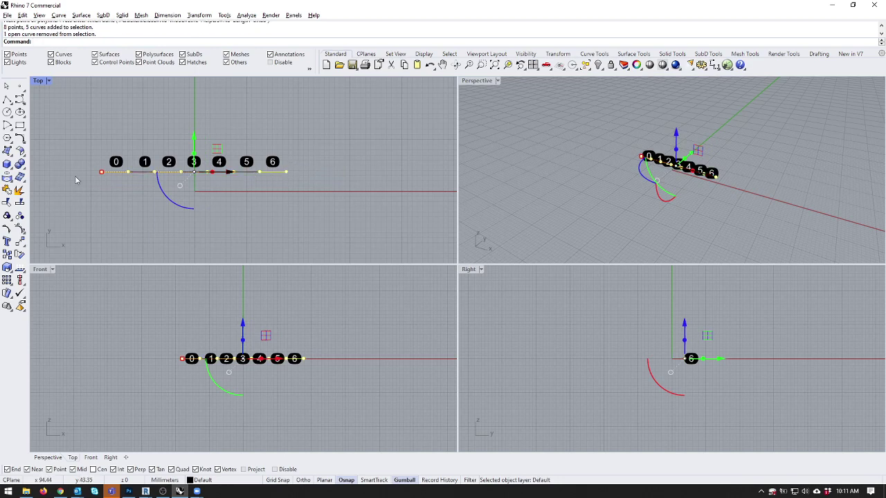
left_click(19, 241)
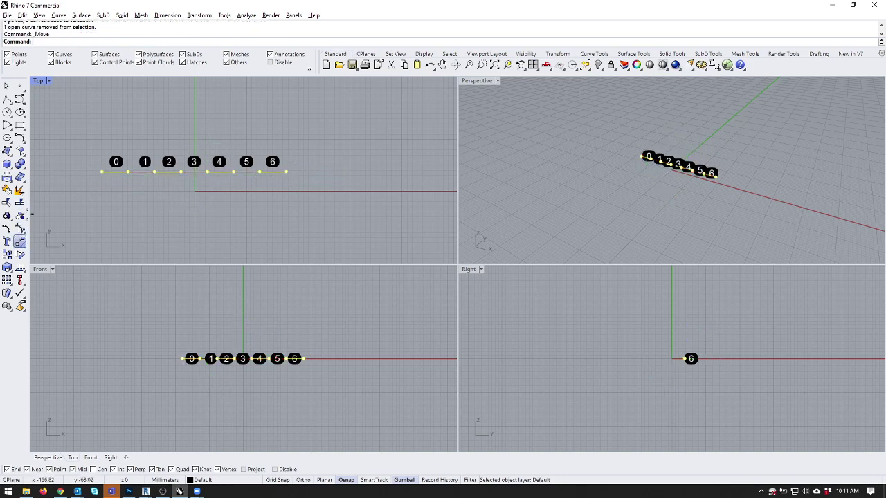
left_click(89, 159)
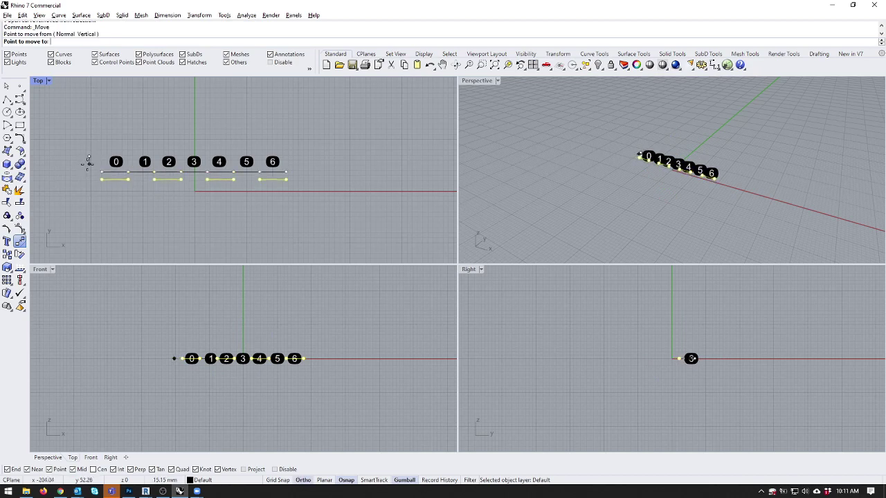
left_click(87, 167)
key("Escape")
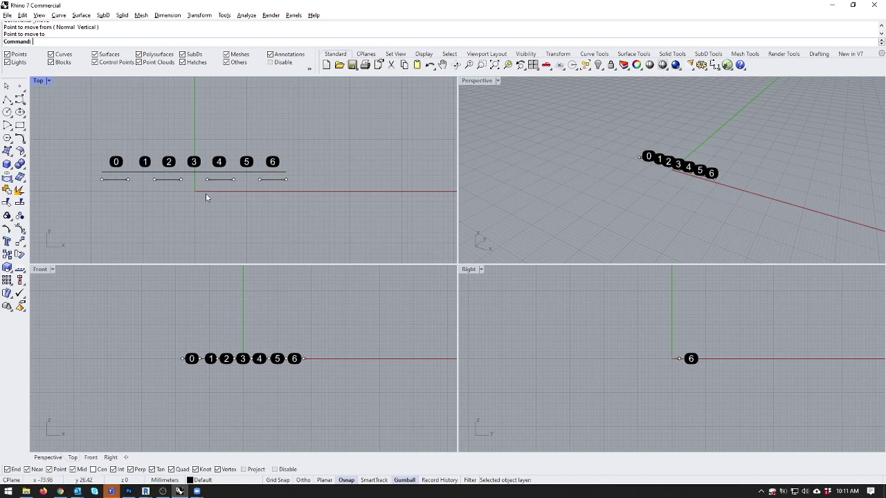
Draw a wide rectangle in the Top view in the empty area below the numbered line.
right_click_drag(205, 197, 196, 135)
left_click(19, 124)
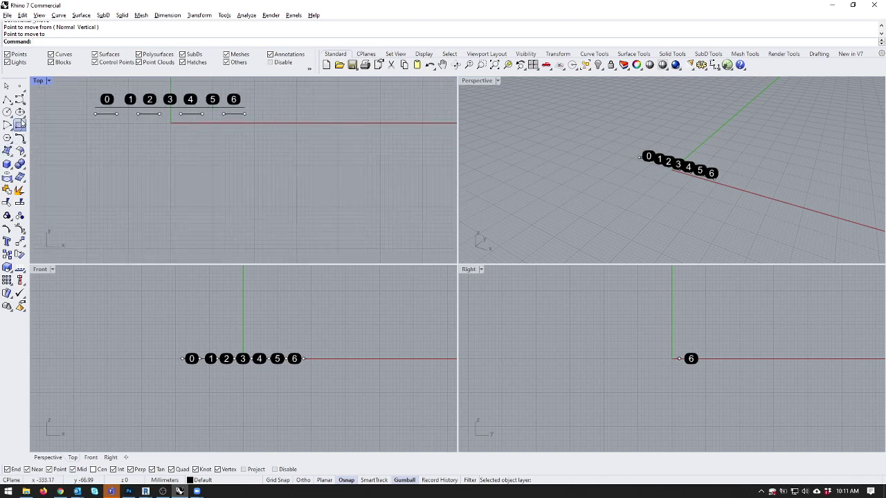
left_click(120, 149)
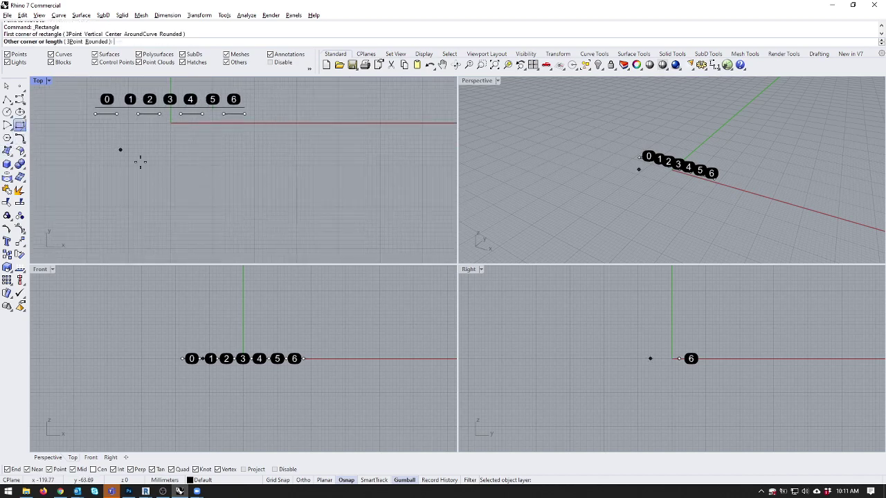
left_click(272, 214)
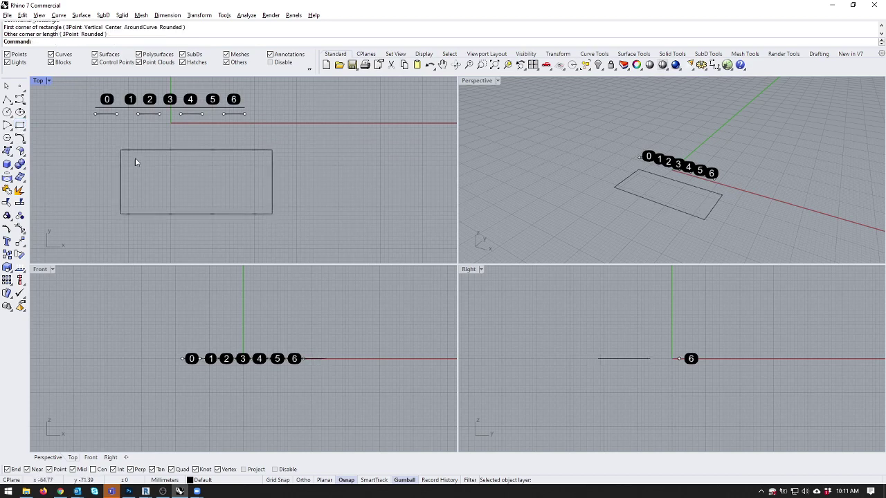
right_click_drag(155, 170, 245, 149)
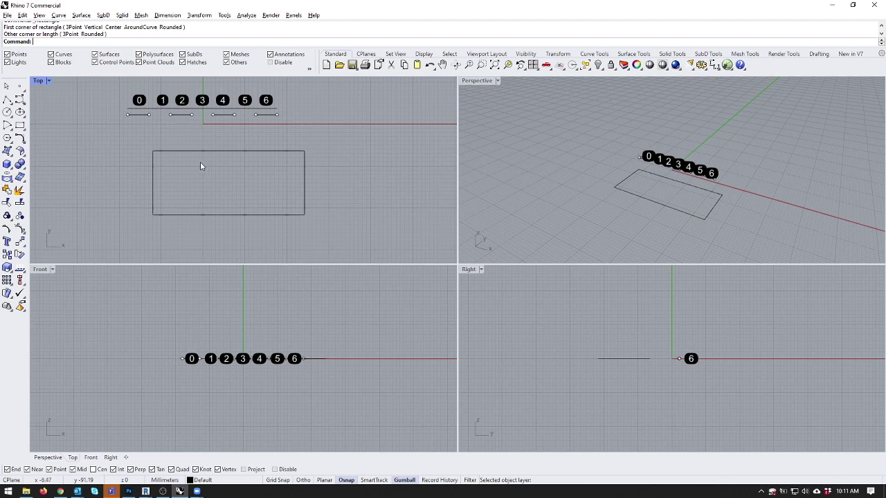
Draw a single-segment diagonal polyline in the Top view in the empty area beside the rectangle's left edge.
left_click(7, 100)
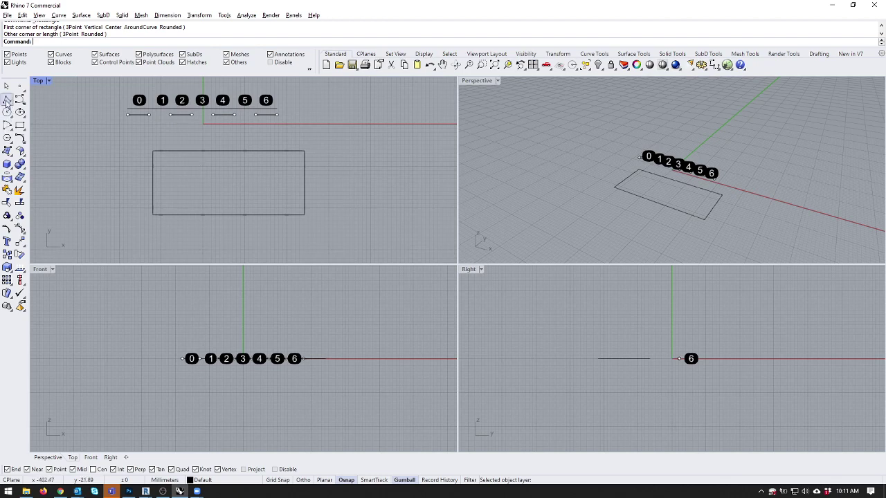
left_click(57, 205)
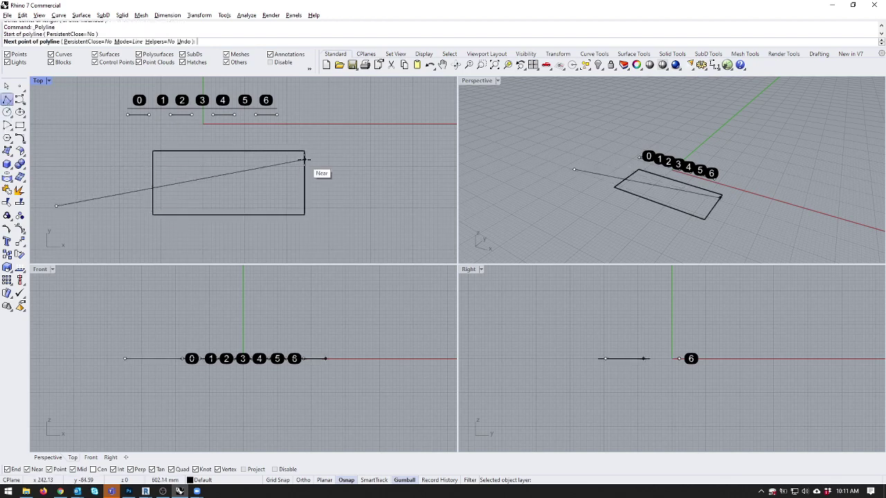
left_click(116, 139)
right_click(107, 192)
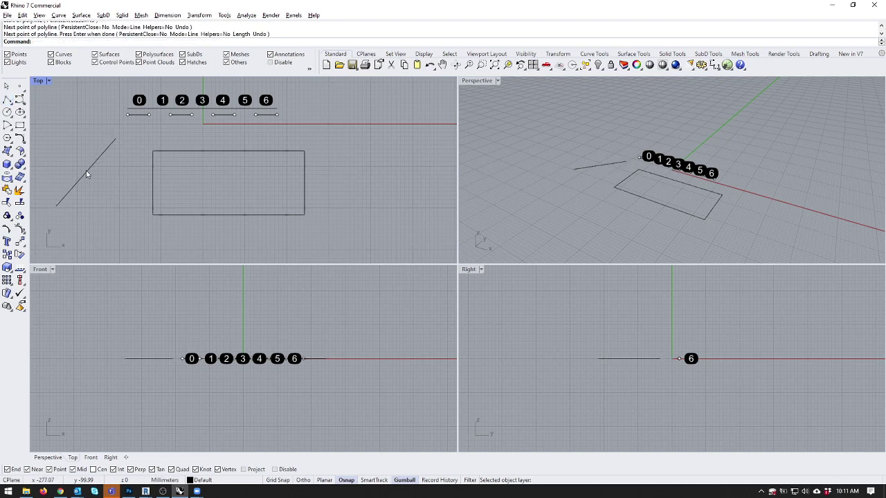
Copy the diagonal line straight up by about 19 mm in the Top view.
right_click_drag(102, 161, 103, 163)
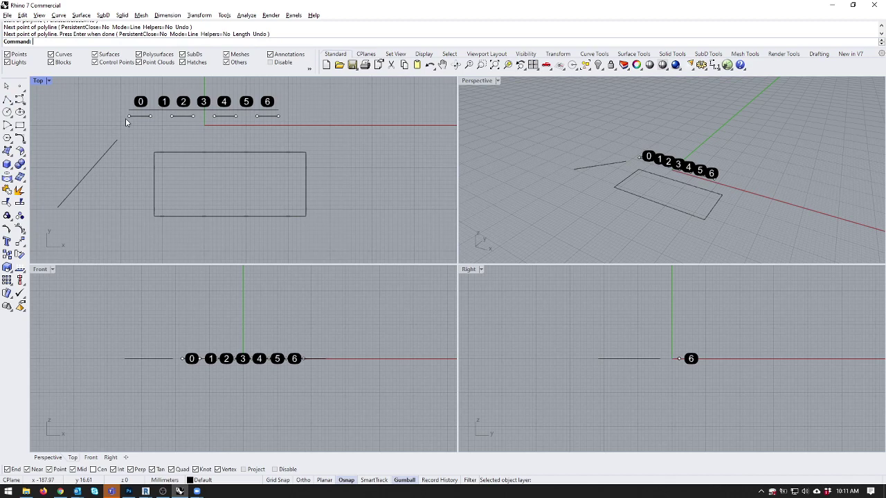
scroll(125, 117, "up", 3)
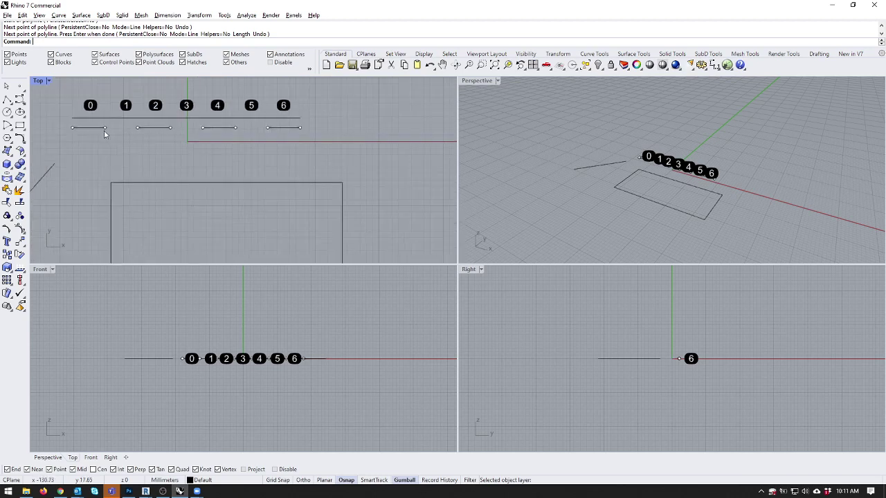
key("ctrl+shift+e")
left_click(117, 201)
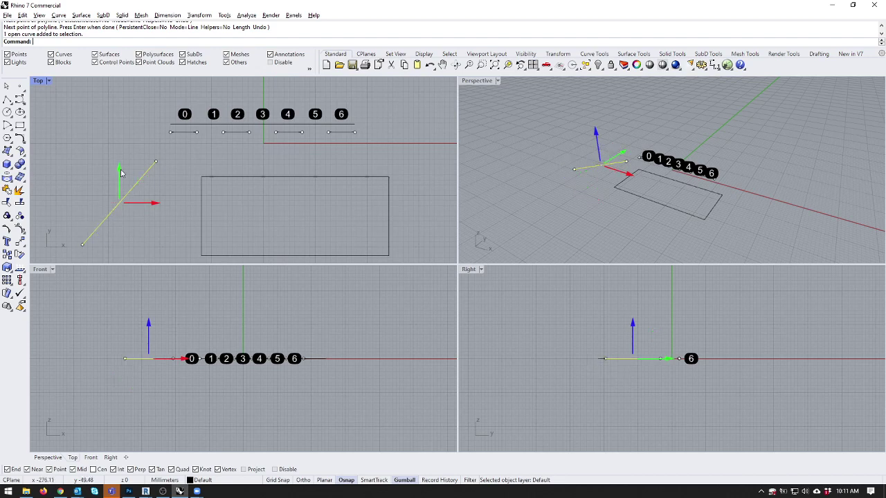
left_click(139, 136)
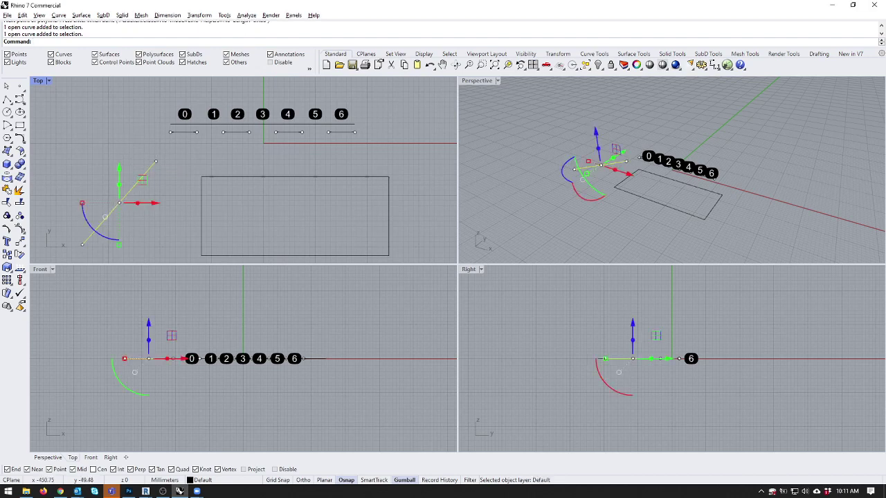
left_click(7, 254)
left_click(88, 175)
left_click(87, 181)
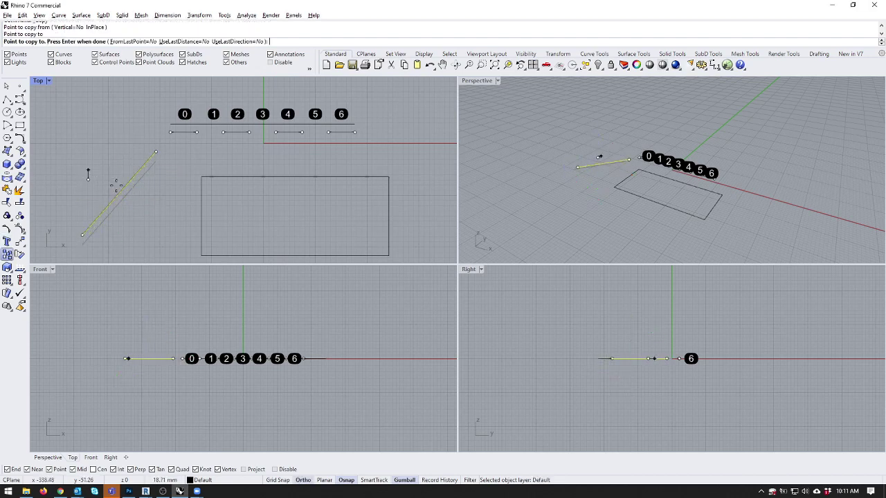
key("Return")
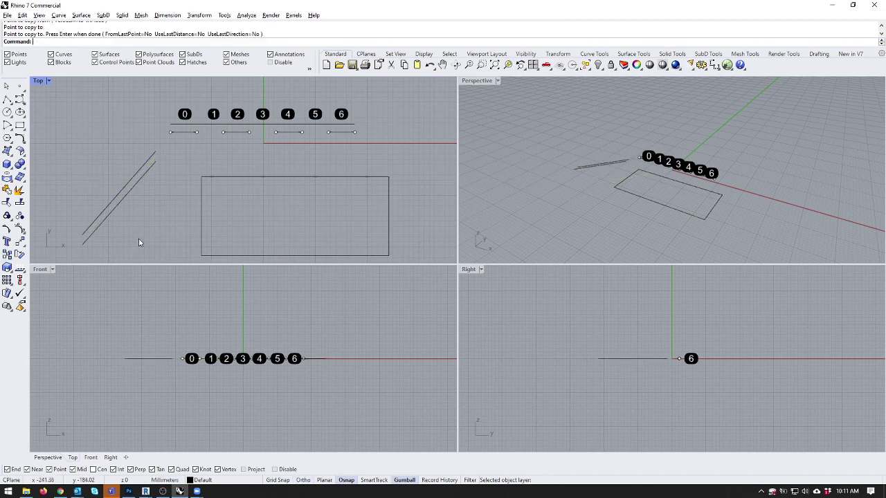
Delete the upper copy of the diagonal line.
left_click(134, 174)
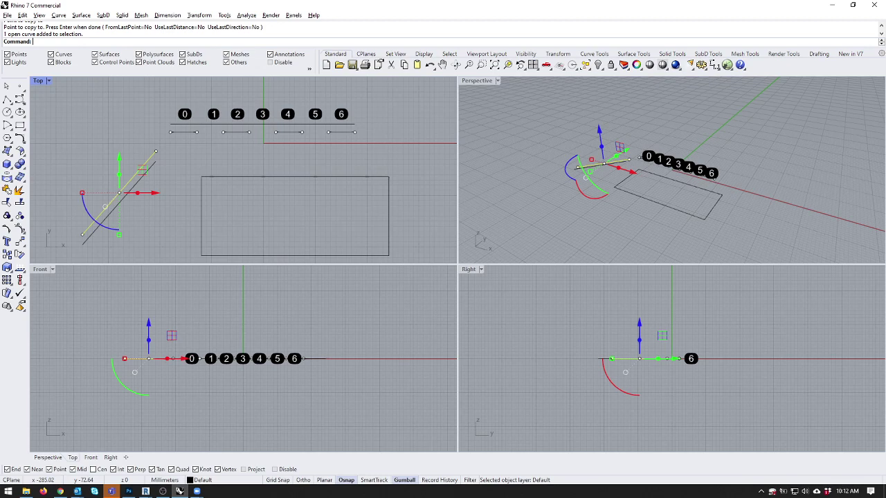
scroll(105, 207, "up", 3)
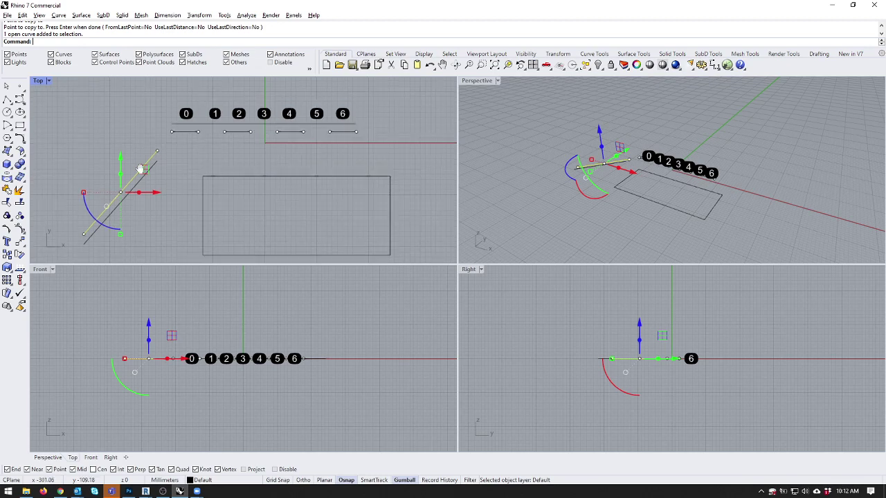
key("Delete")
Copy the diagonal line a short distance up and to the left so the two lines run parallel.
scroll(174, 184, "down", 1)
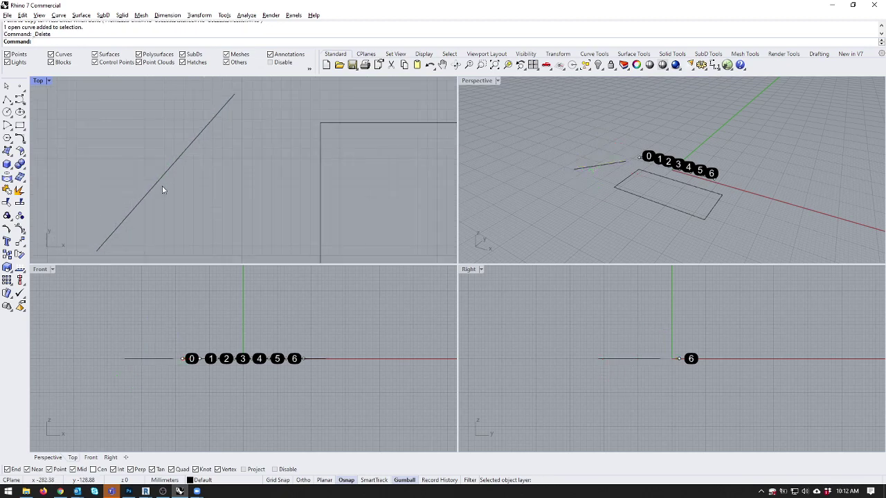
left_click(159, 182)
left_click(7, 254)
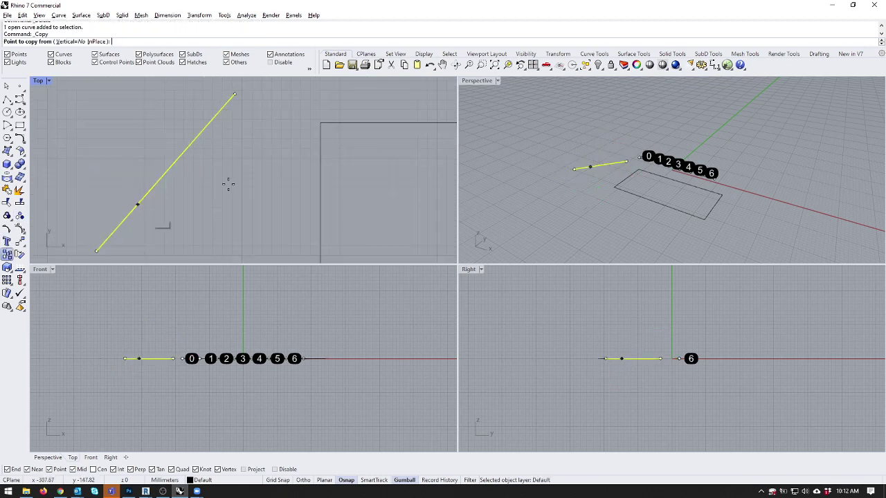
left_click(229, 184)
left_click(219, 180)
key("Return")
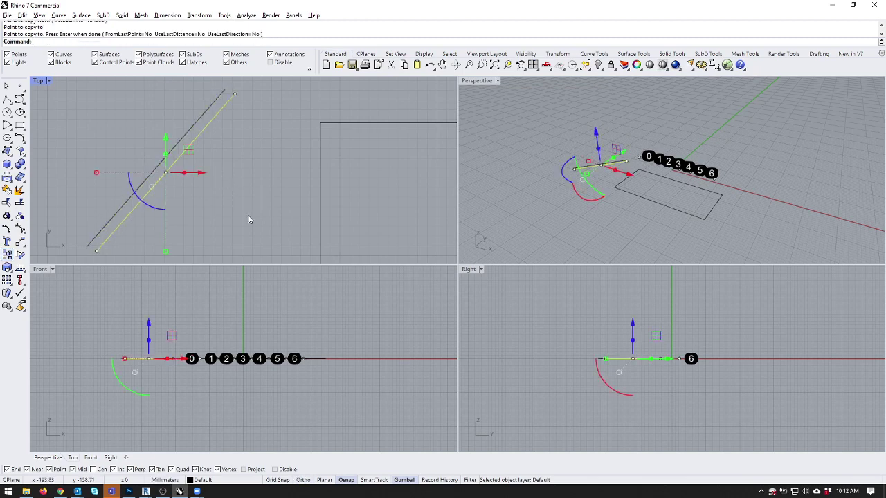
key("Escape")
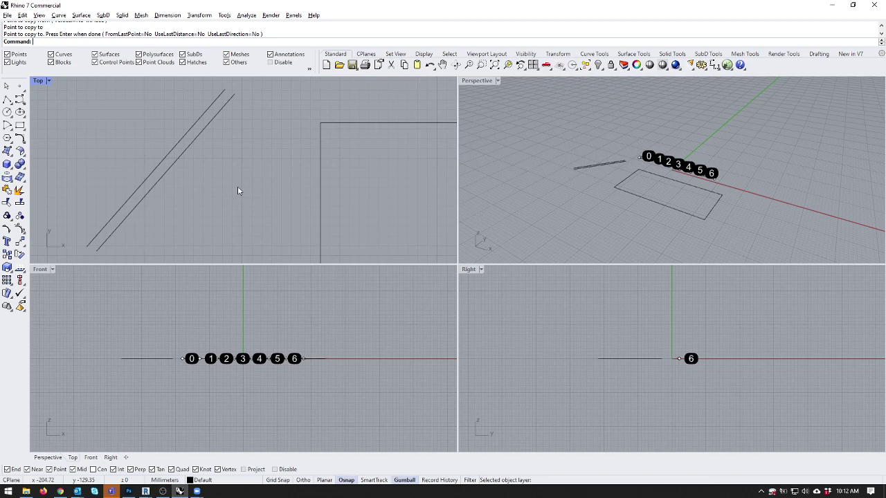
Draw a short horizontal polyline ending on the rectangle's left edge, and delete it again.
left_click(163, 159)
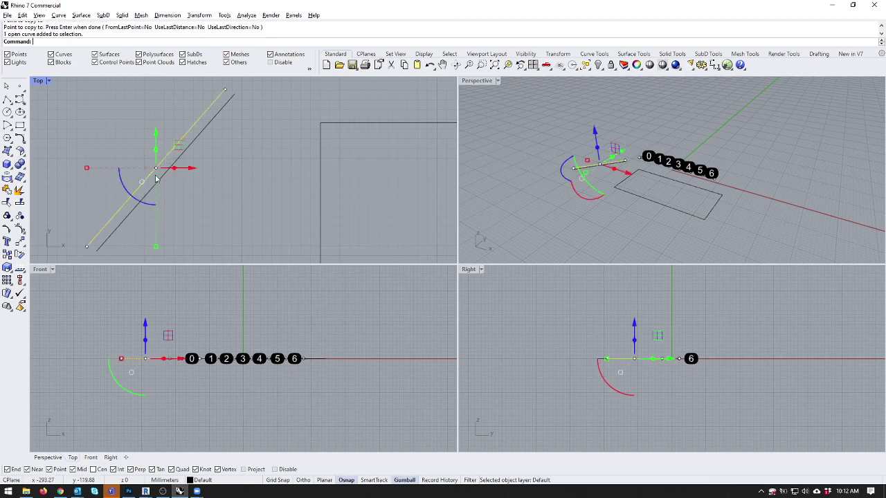
scroll(208, 206, "down", 4)
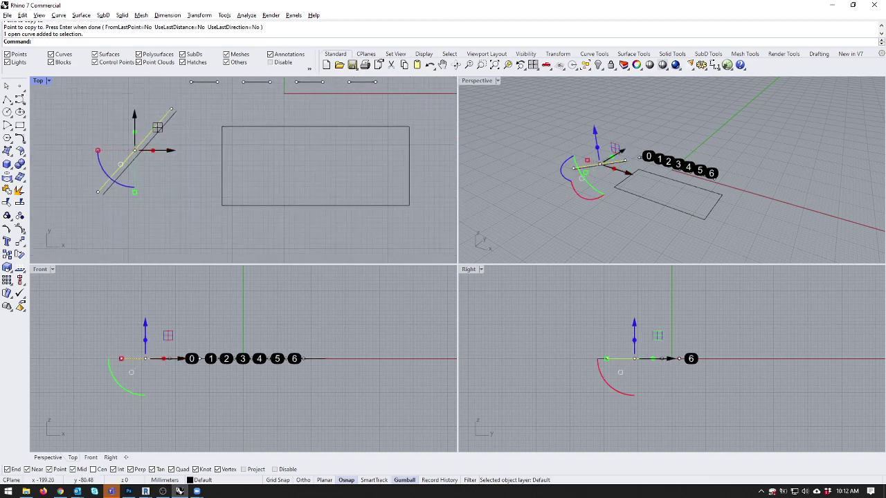
scroll(110, 125, "up", 1)
left_click(7, 99)
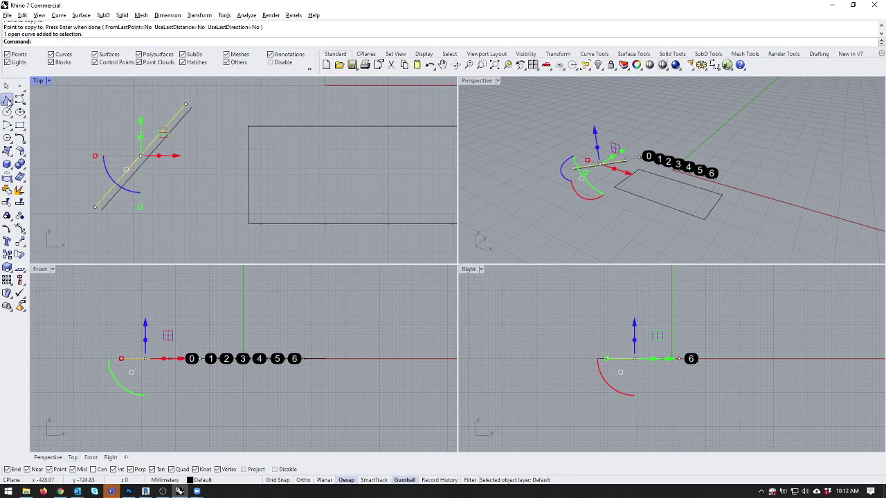
scroll(256, 148, "up", 1)
left_click(260, 150)
left_click(265, 150)
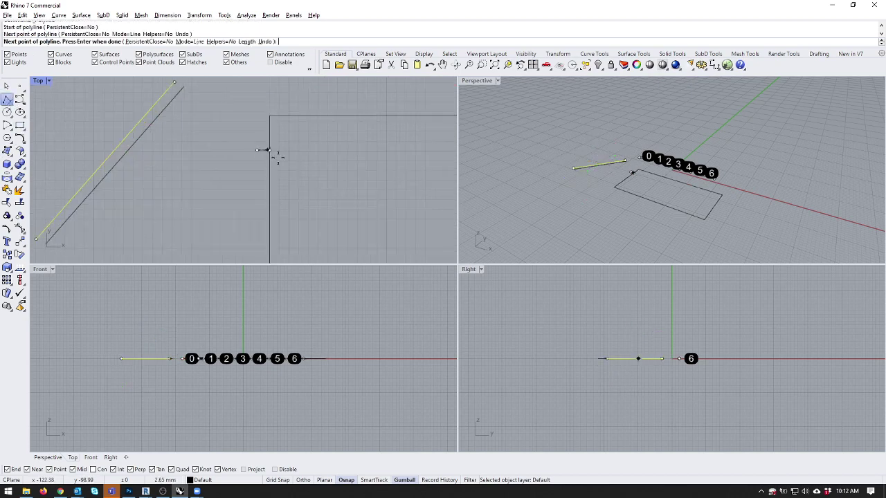
key("Return")
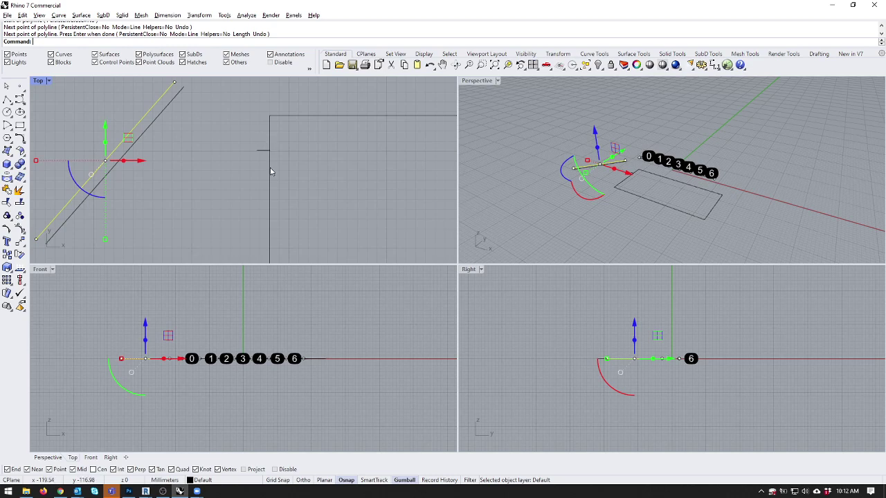
key("Return")
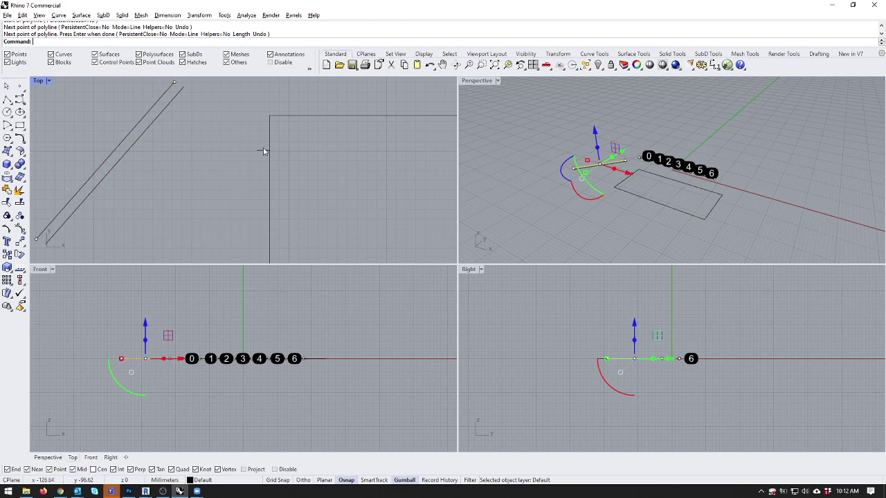
left_click(260, 149)
key("Delete")
Offset the rectangle outward by 10 mm.
right_click_drag(293, 198, 217, 178)
scroll(217, 173, "down", 2)
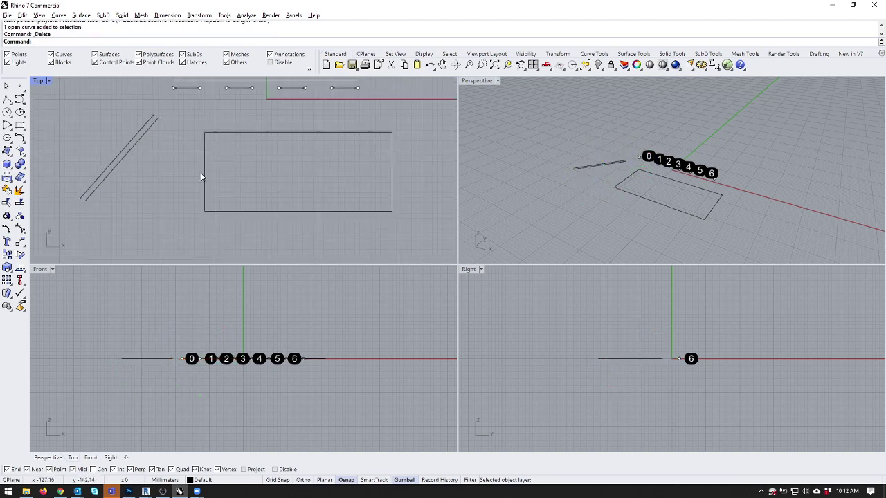
left_click(203, 170)
type("Off")
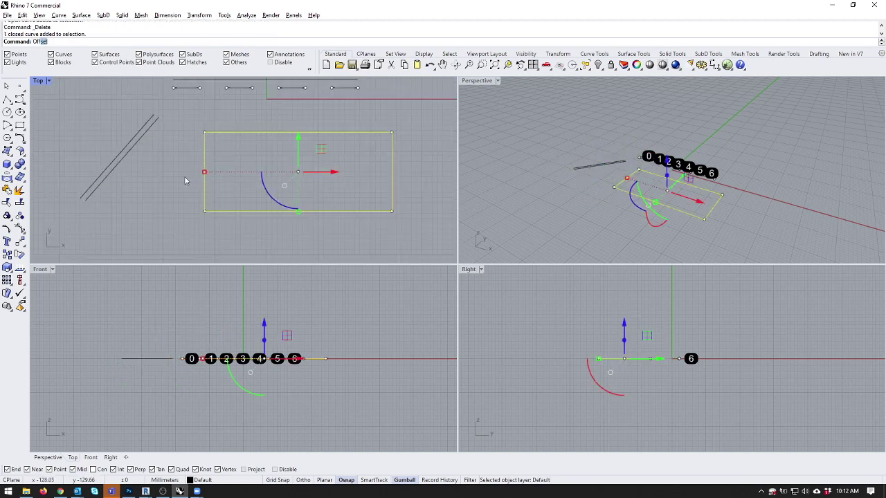
key("Return")
scroll(192, 172, "up", 3)
left_click(223, 171)
scroll(223, 171, "down", 3)
scroll(218, 138, "up", 2)
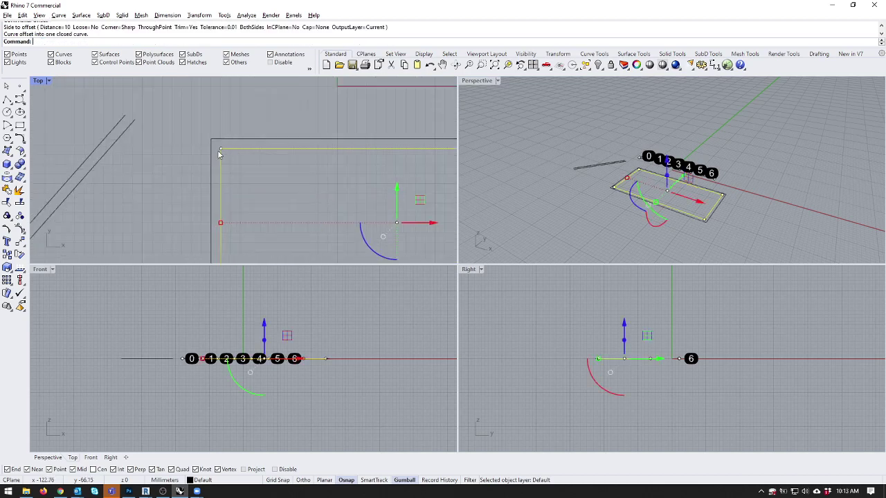
Delete the outer offset rectangle, keeping the original.
key("Escape")
left_click(210, 159)
key("Delete")
scroll(209, 130, "up", 3)
left_click(209, 126)
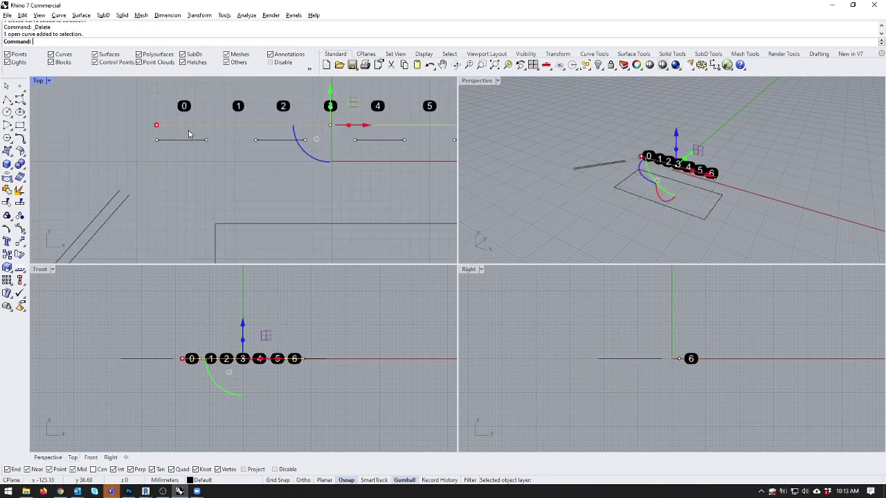
key("Return")
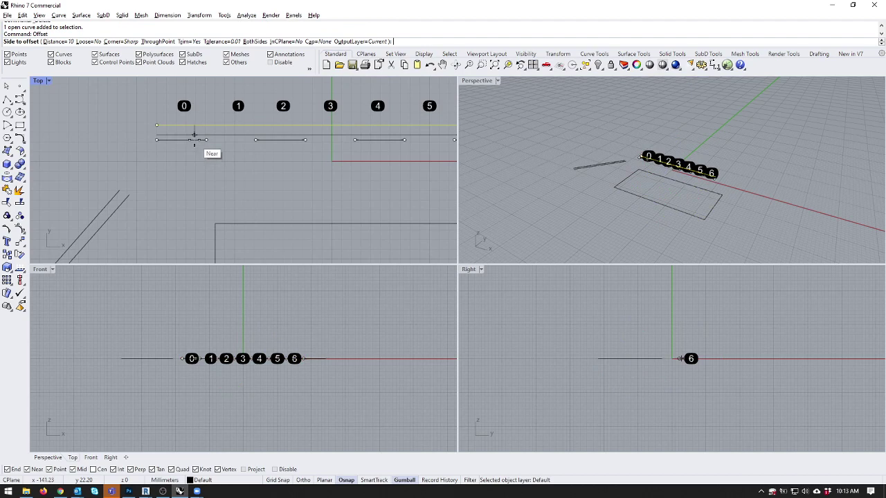
left_click(198, 131)
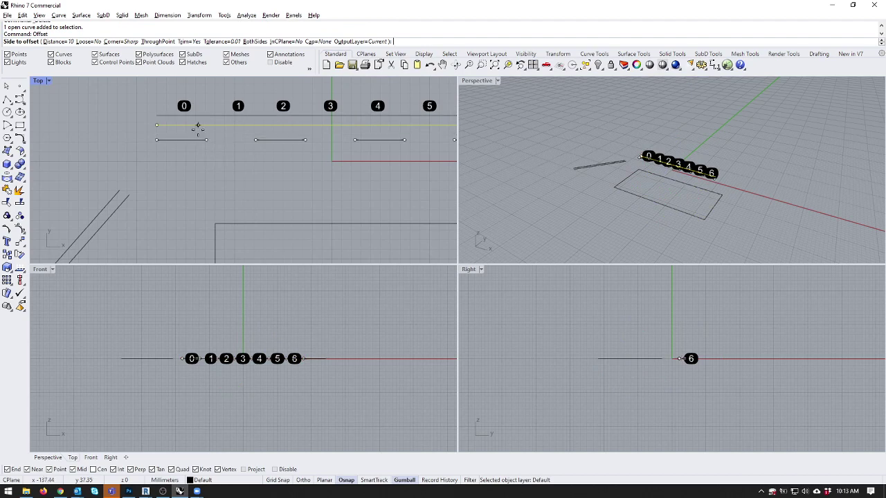
right_click_drag(178, 156, 216, 130)
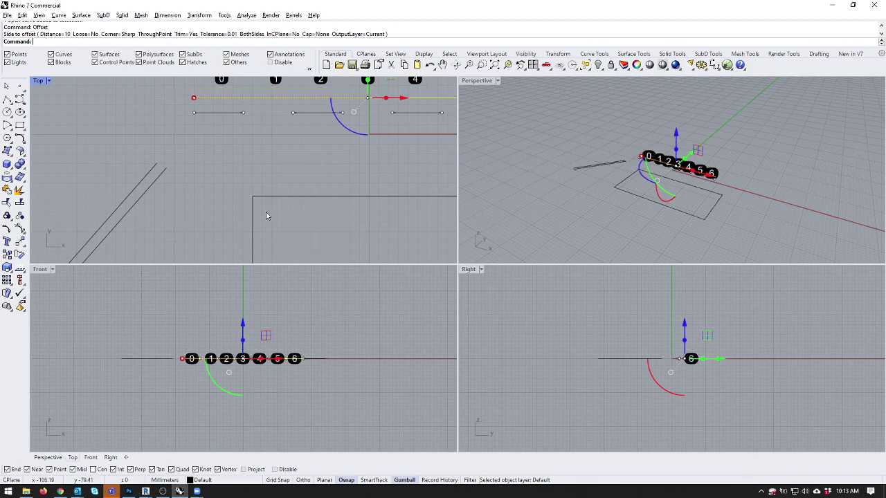
scroll(266, 211, "down", 2)
right_click_drag(266, 212, 131, 164)
key("Escape")
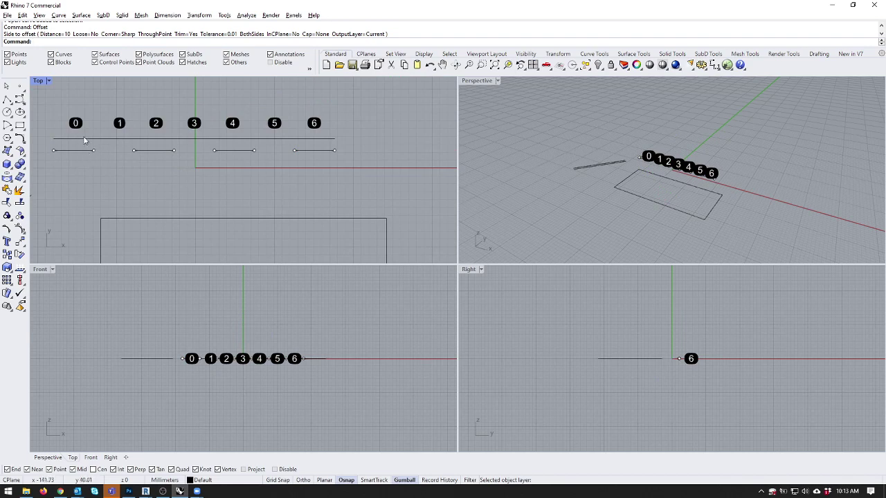
Draw separate single-segment polylines over segments 1, 3 and 5, bridging the gaps between the lower short polylines at their division points.
left_click(7, 99)
left_click(94, 150)
left_click(134, 151)
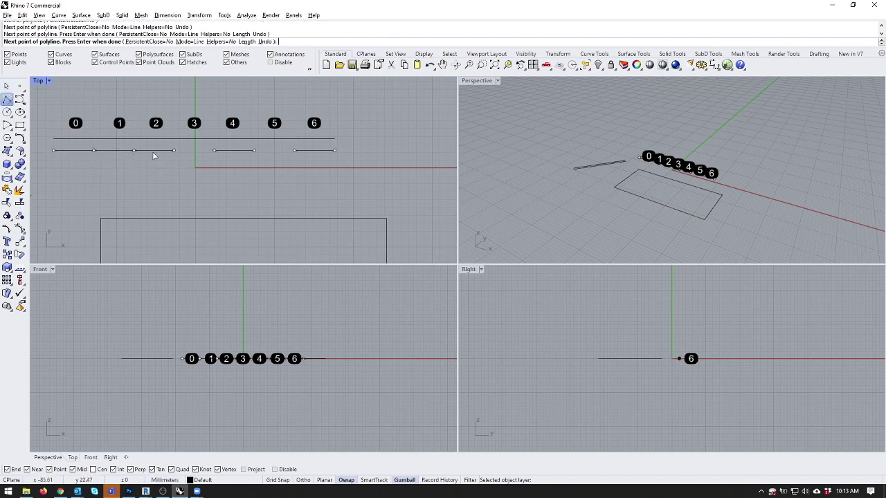
key("Return")
key("Return")
left_click(173, 150)
left_click(214, 150)
key("Return")
key("Return")
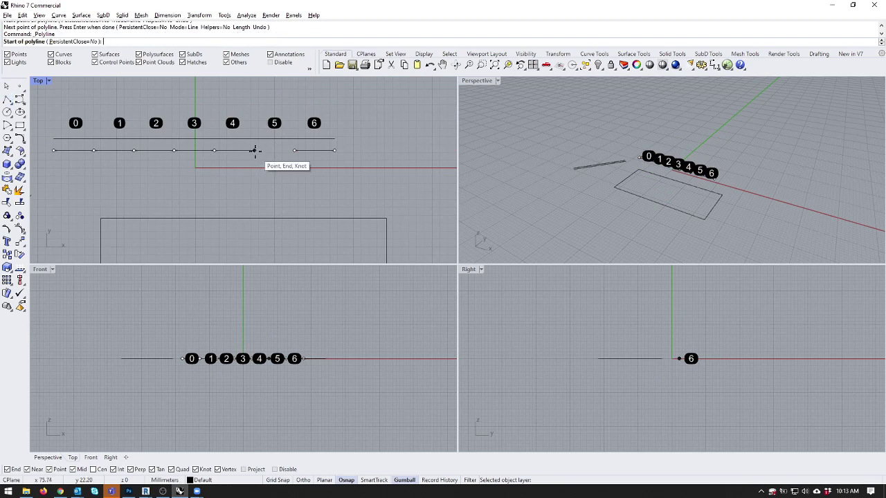
left_click(254, 150)
left_click(294, 150)
key("Return")
Move the polylines of segments 1, 3, 4 and 5 straight up onto the full-length line.
left_click(276, 154)
left_click(219, 154)
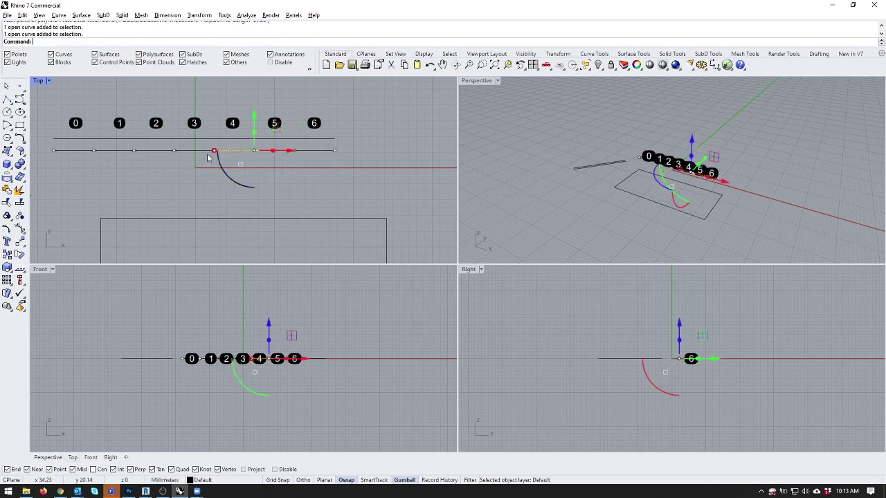
left_click(182, 154)
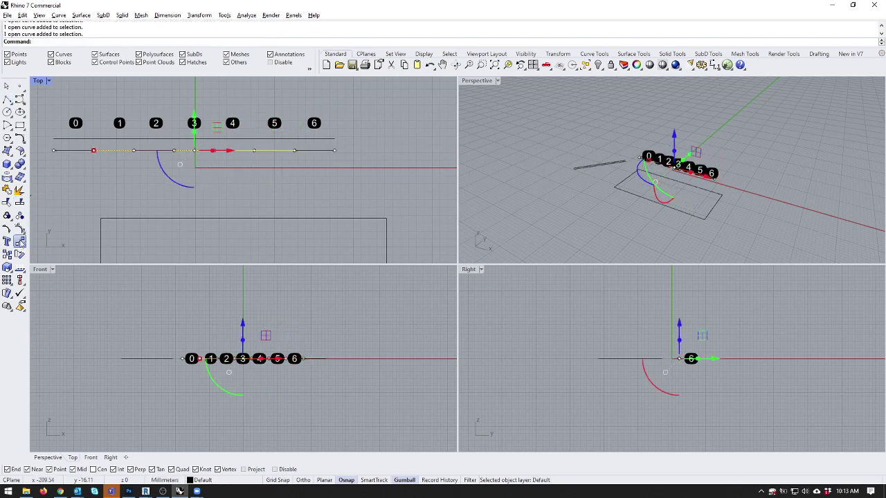
left_click(20, 241)
left_click(93, 150)
left_click(95, 139)
Delete the full-length line and the raised segment 4 polyline, leaving segments 1, 3 and 5 in the upper row.
key("Delete")
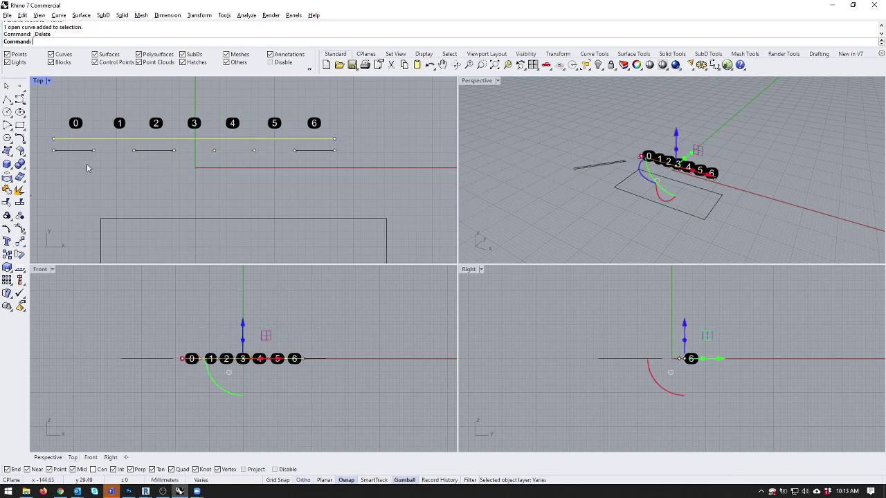
left_click(129, 218)
left_click(231, 139)
key("Delete")
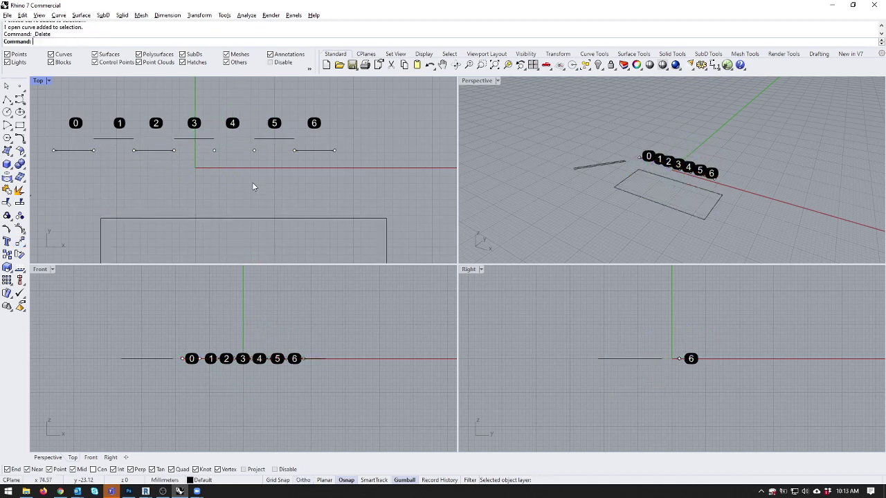
Draw a single-segment polyline across the remaining gap in the lower row for segment 4, between its two division points.
left_click(7, 100)
left_click(214, 150)
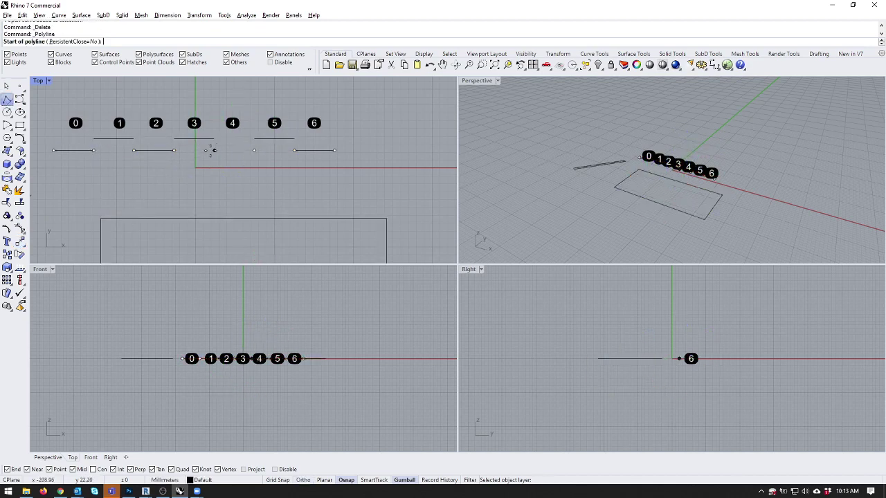
left_click(254, 150)
key("Return")
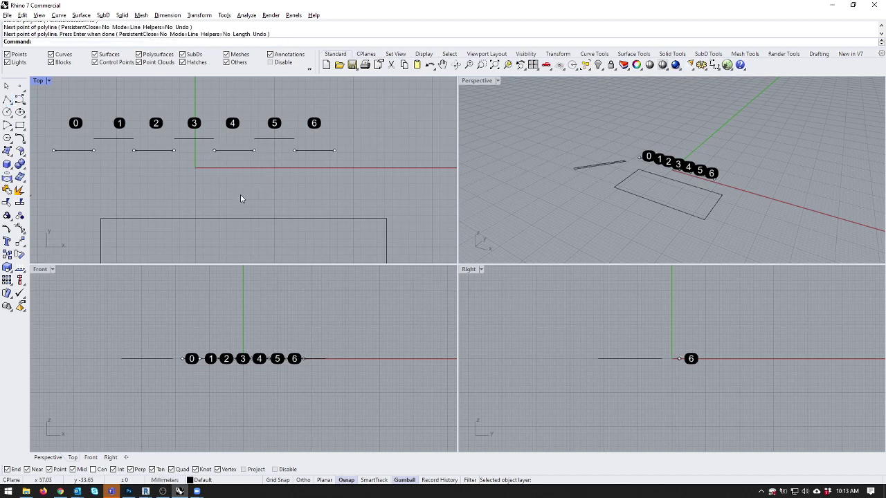
right_click_drag(208, 184, 240, 180)
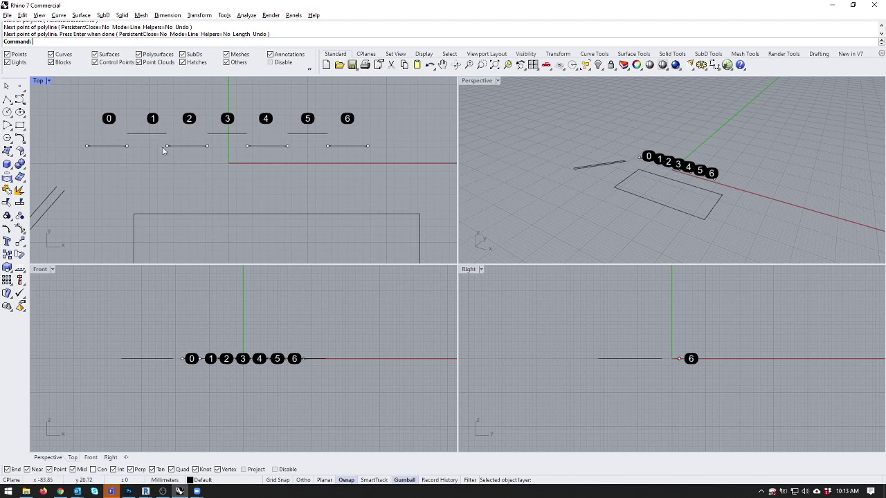
key("Left")
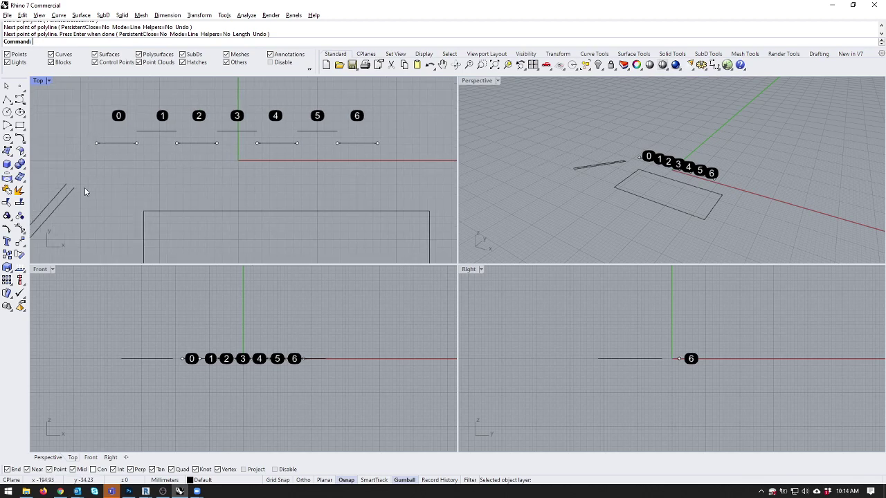
Select all point objects with SelPt and delete them, leaving only the segment lines.
type("SelPt")
key("Return")
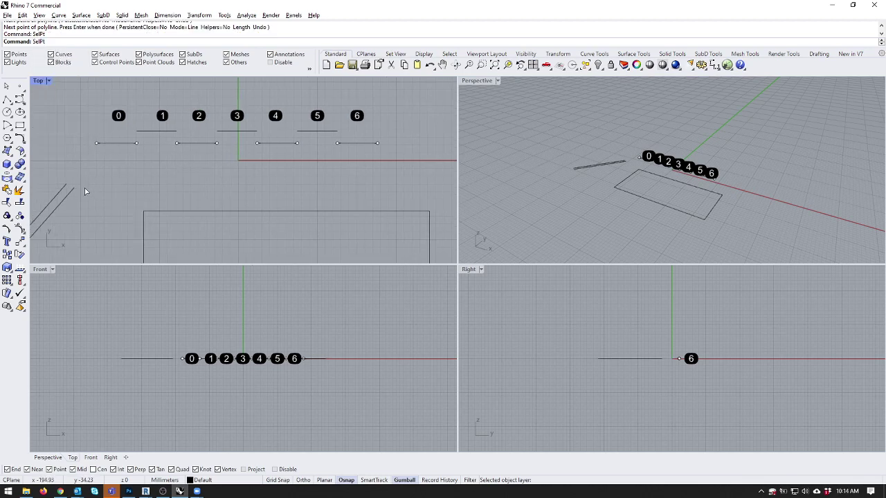
key("Delete")
key("Right")
key("Right")
key("Right")
key("Right")
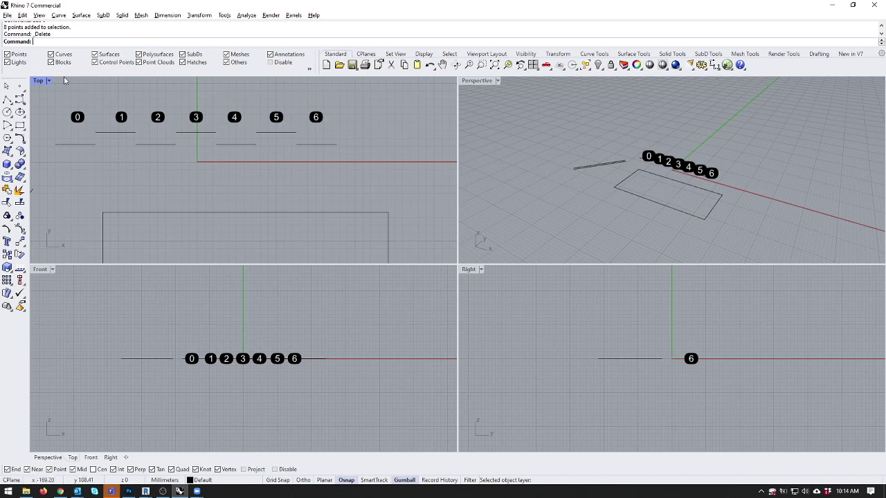
Draw two parallel diagonal polylines joining the ends of lower segment 0 to the matching ends of upper segment 1.
left_click(7, 101)
left_click(56, 144)
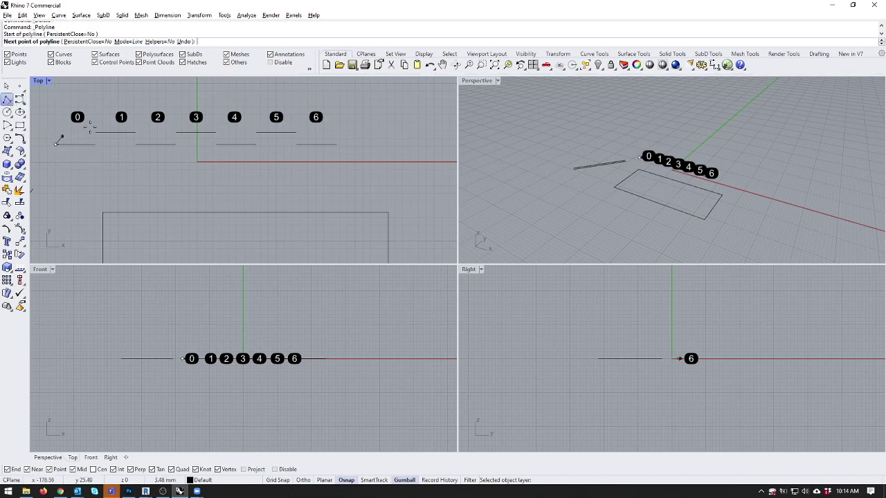
left_click(95, 144)
key("Return")
key("Return")
left_click(56, 143)
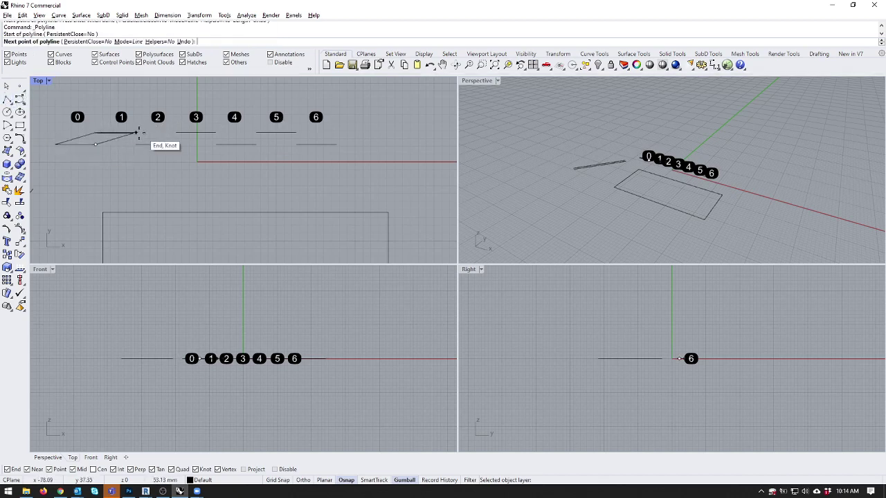
left_click(135, 132)
key("Return")
Draw two parallel diagonal polylines joining the ends of lower segment 2 to the matching ends of upper segment 3.
key("Return")
left_click(136, 143)
left_click(175, 132)
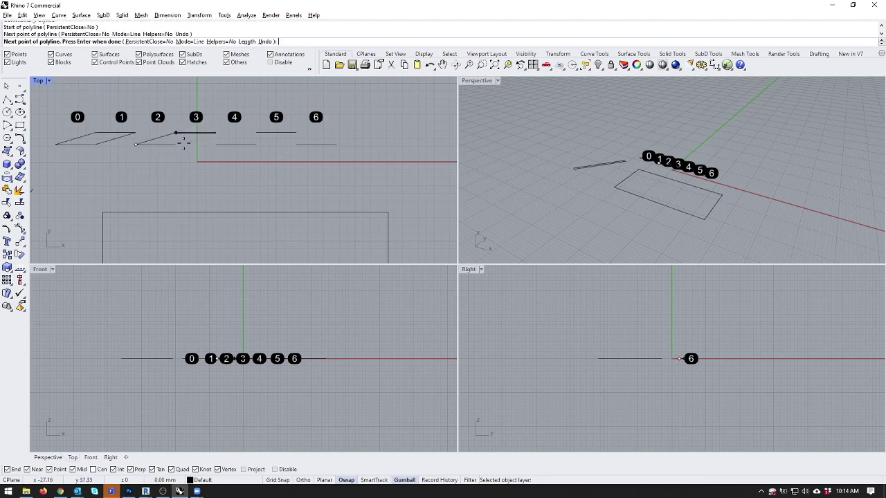
key("Return")
key("Return")
left_click(176, 144)
left_click(215, 132)
key("Return")
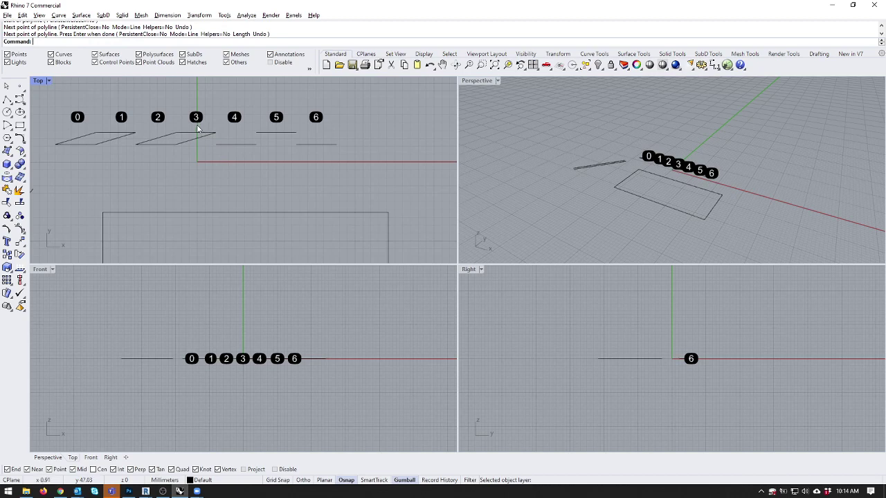
Delete the four diagonal polylines between the two rows.
left_click(203, 138)
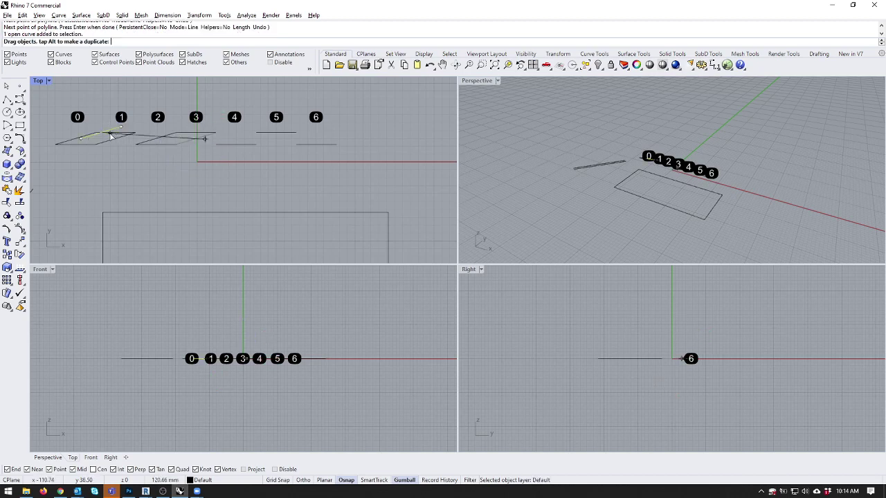
key("Delete")
left_click_drag(181, 137, 83, 130)
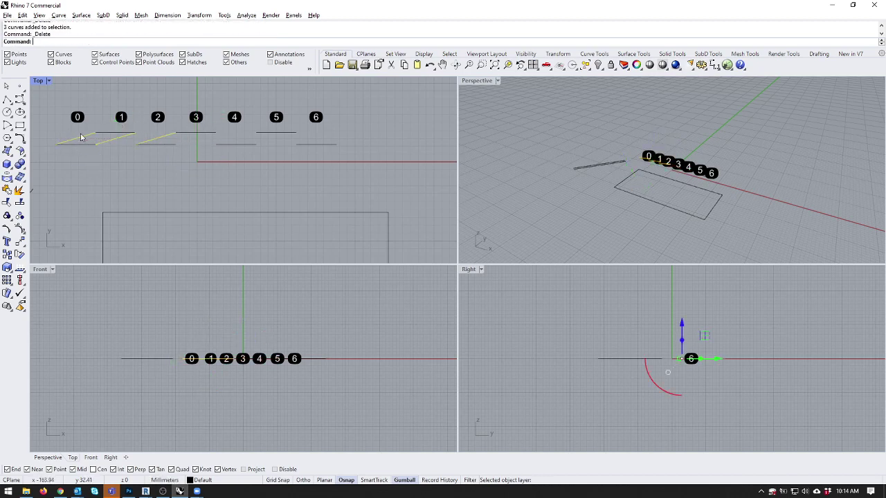
key("Delete")
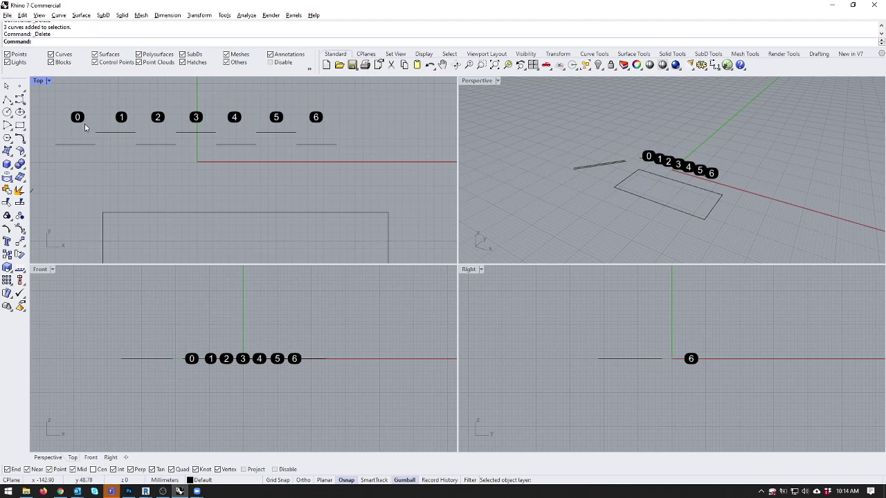
Draw four vertical connecting polylines between the lower and upper rows where segments 0 through 4 meet, forming a finger outline.
left_click(7, 100)
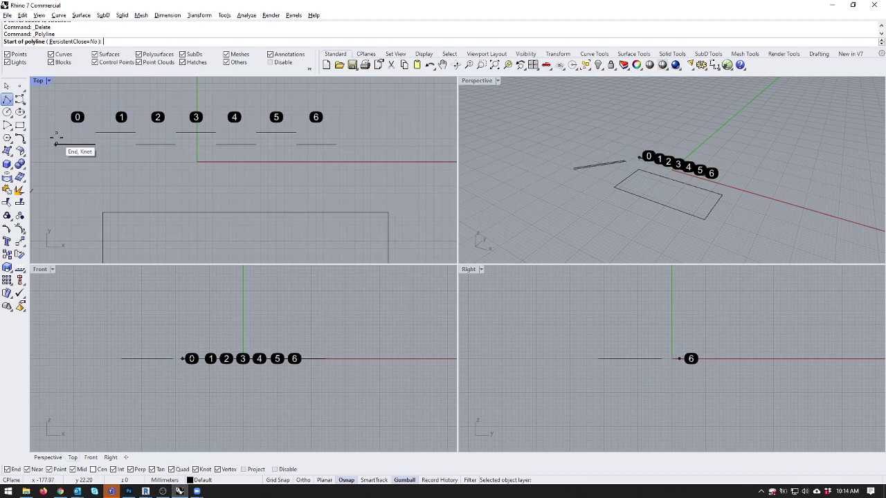
key("Escape")
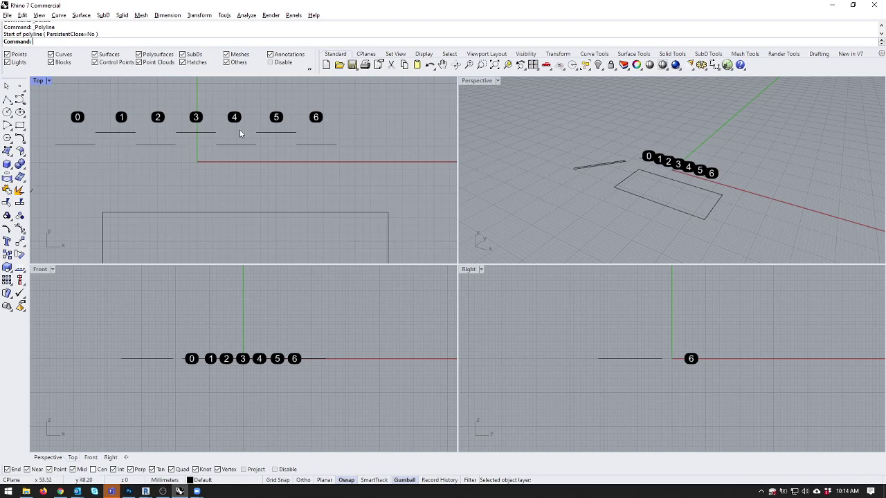
left_click(7, 100)
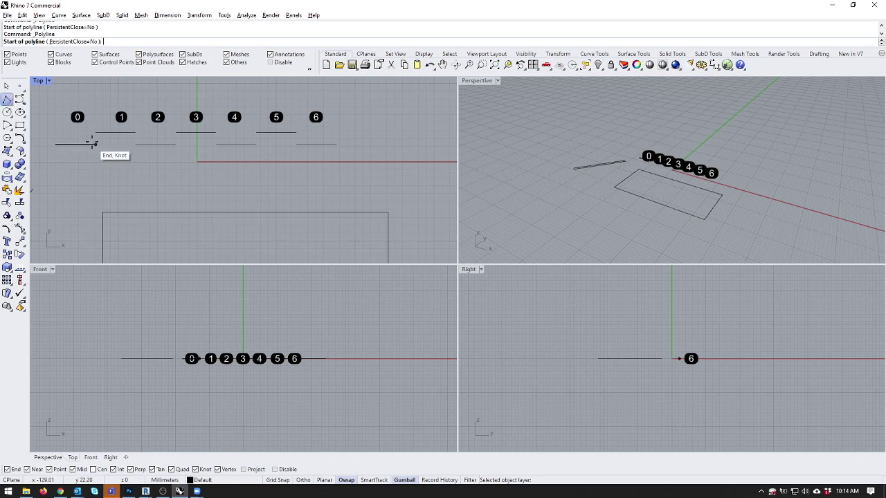
left_click(95, 144)
left_click(95, 132)
key("Return")
key("Return")
left_click(135, 132)
left_click(135, 144)
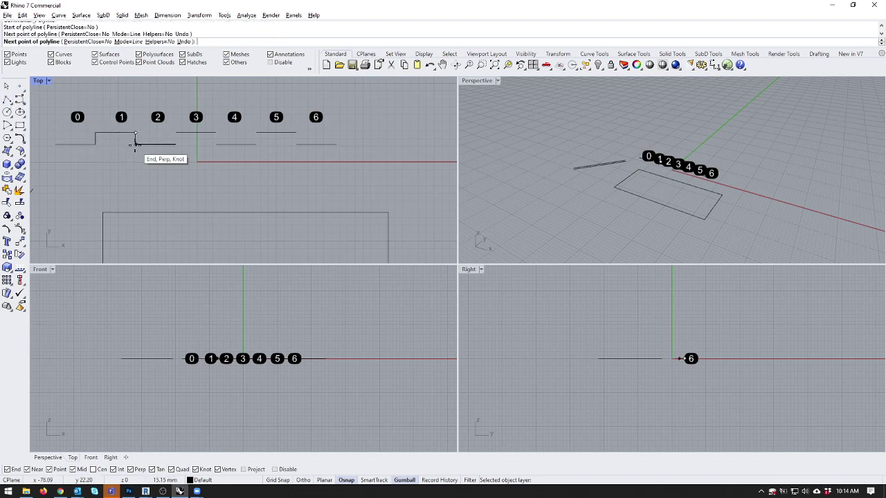
left_click(176, 144)
key("Return")
key("Return")
left_click(175, 132)
left_click(215, 133)
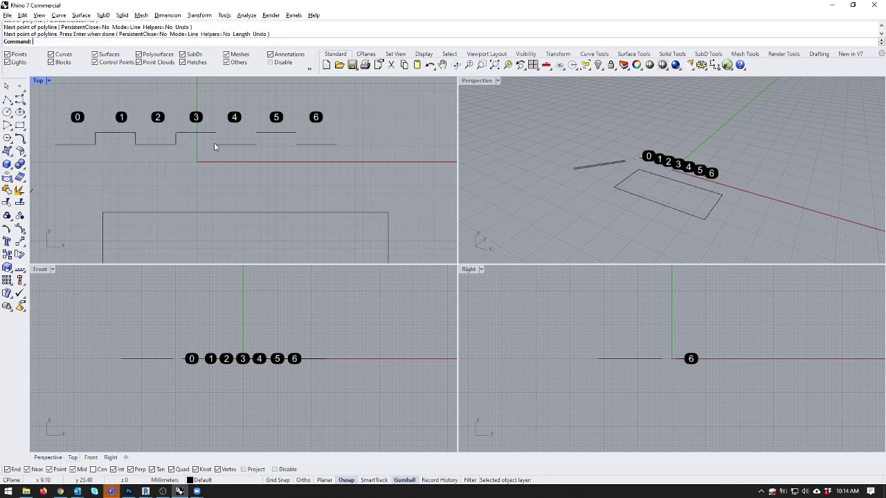
left_click(215, 144)
key("Return")
Delete the four vertical connecting polylines between the rows.
scroll(217, 154, "up", 4)
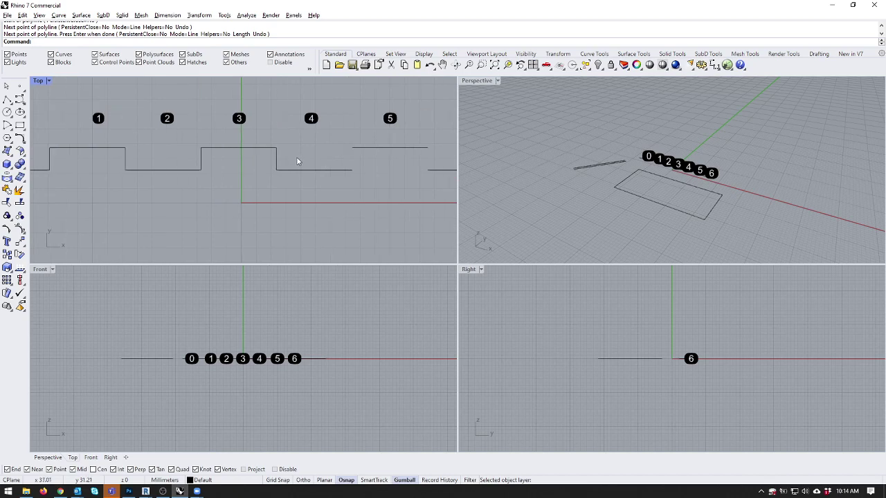
left_click_drag(298, 158, 43, 165)
key("Delete")
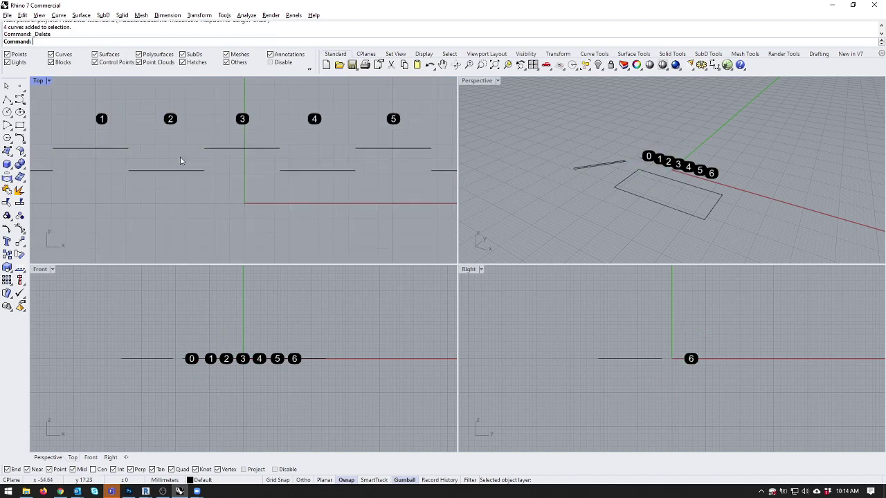
scroll(243, 166, "down", 6)
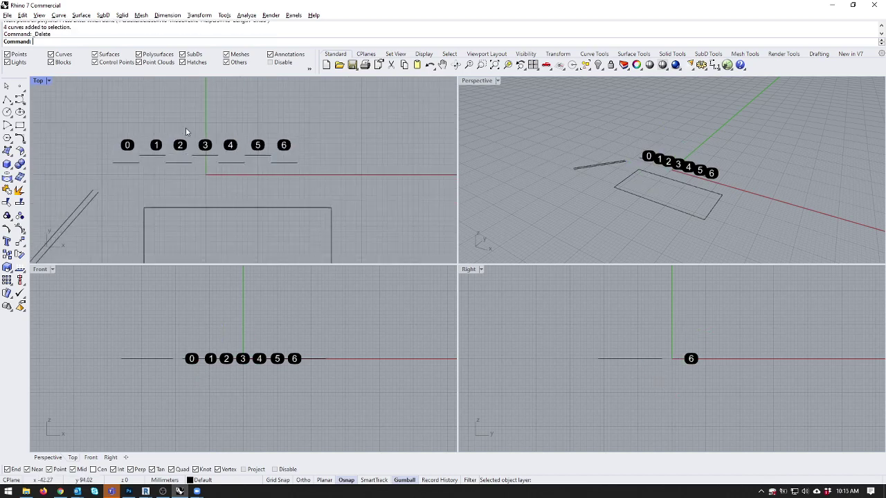
scroll(188, 154, "up", 5)
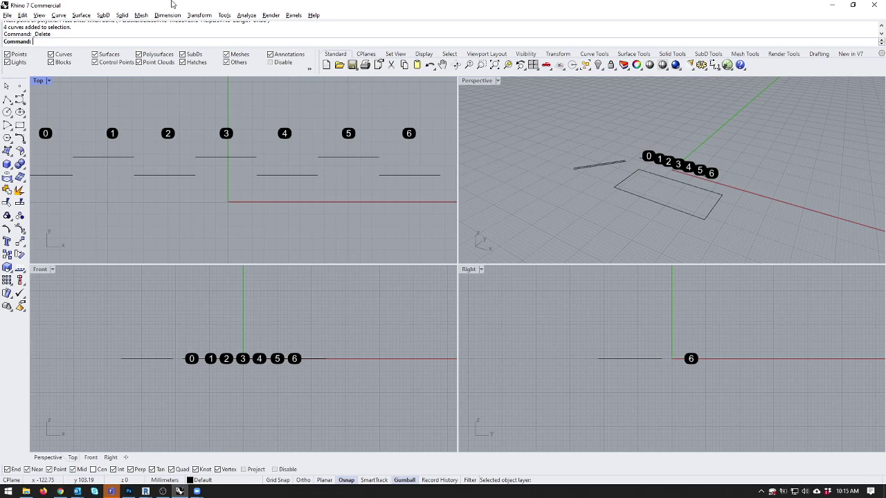
scroll(160, 154, "down", 3)
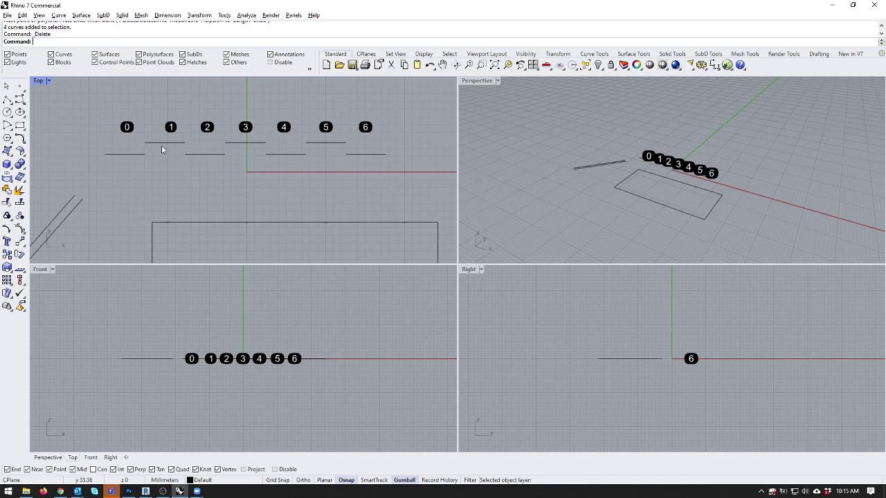
left_click_drag(144, 144, 354, 148)
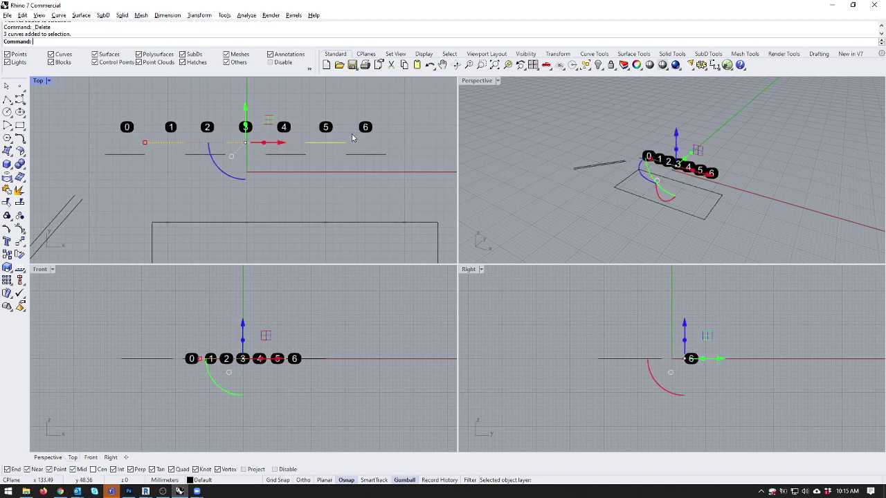
key("Escape")
left_click(366, 126)
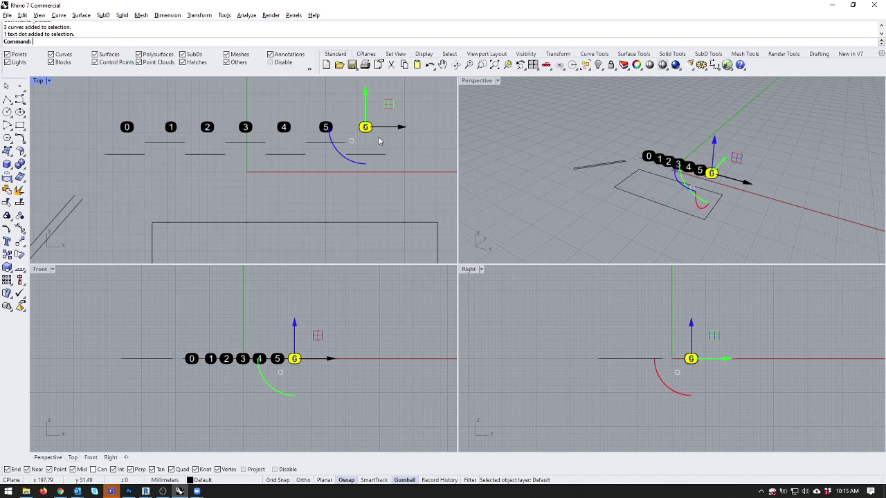
left_click(325, 126)
key("Escape")
Delete text dots 3 through 6 and the lower-row line of segment 6, leaving three segments in each row.
left_click_drag(393, 131, 242, 126)
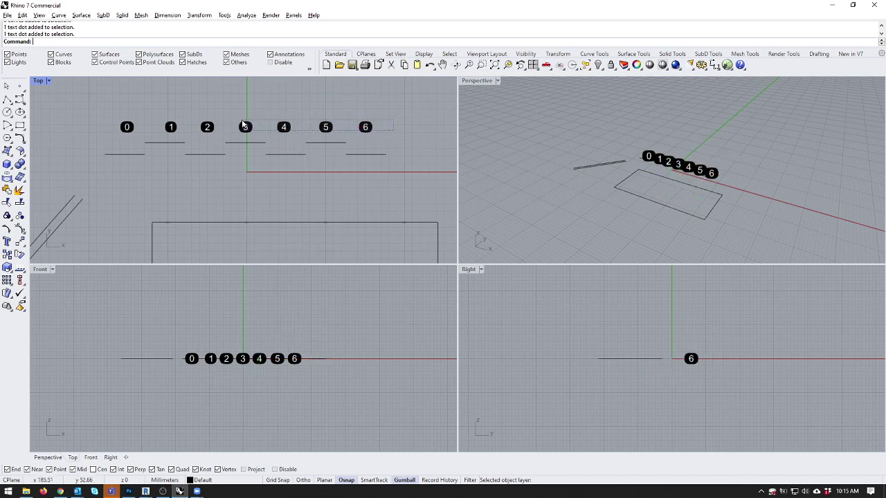
left_click(365, 128)
key("Delete")
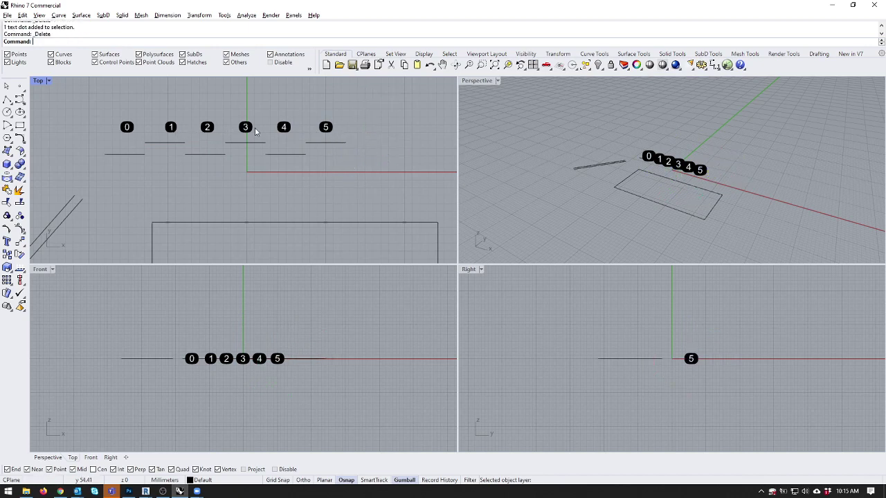
left_click_drag(342, 129, 234, 138)
key("Delete")
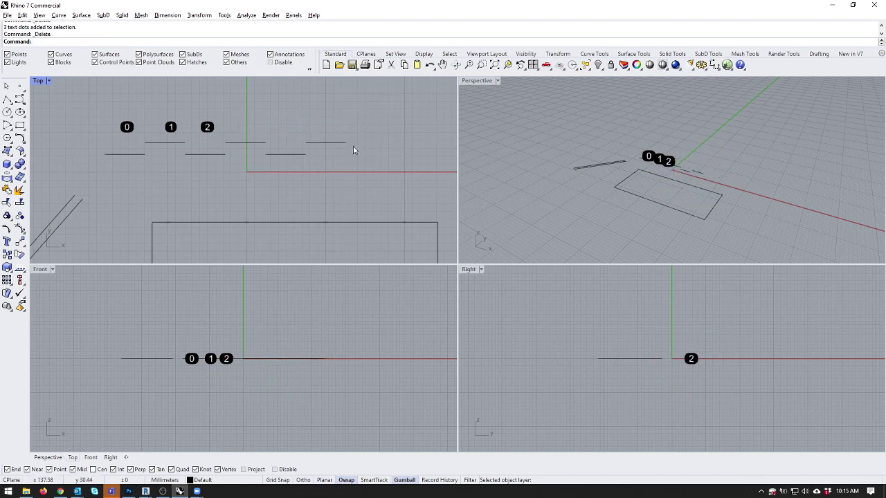
Move the upper row of segments further up, and shift text dots 1 and 2 above the second and third lower segments.
left_click_drag(353, 150, 166, 110)
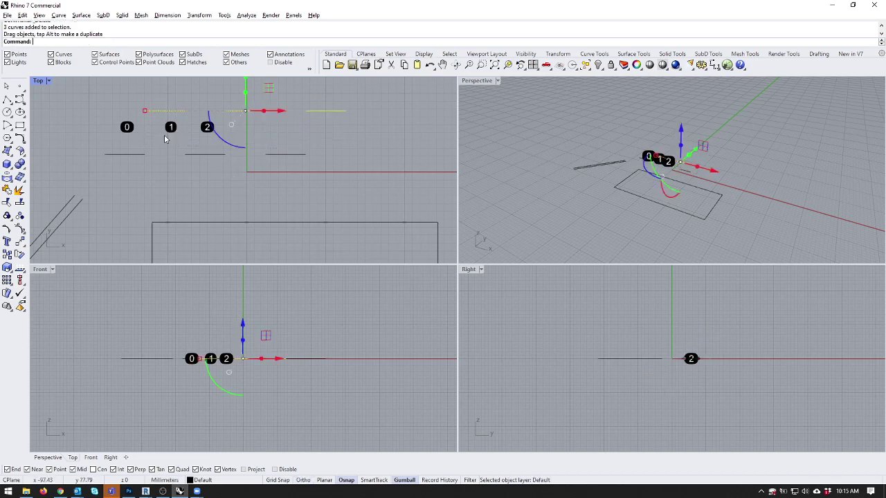
left_click(99, 160)
left_click(170, 127)
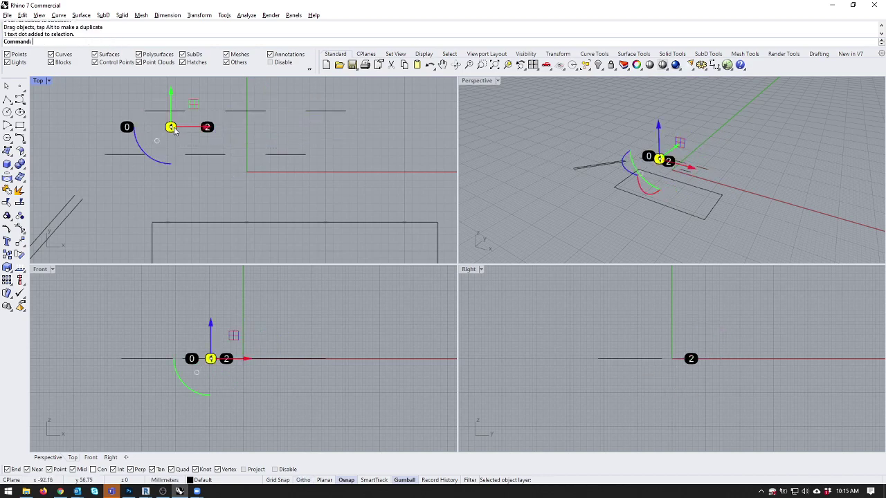
left_click(207, 126, "shift")
left_click_drag(207, 127, 101, 114)
left_click(246, 128)
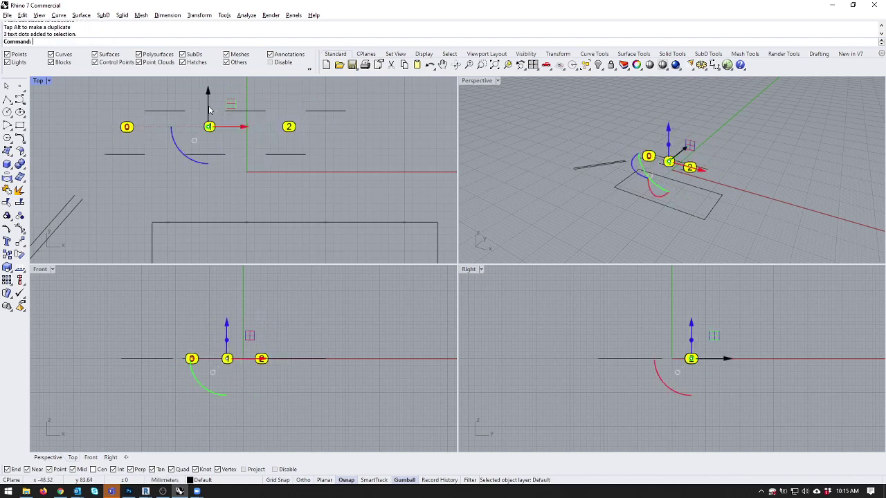
Move text dots 0, 1 and 2 below the lower row and copy them above the matching upper-row segments.
left_click_drag(209, 126, 210, 171)
left_click(7, 254)
left_click(153, 186)
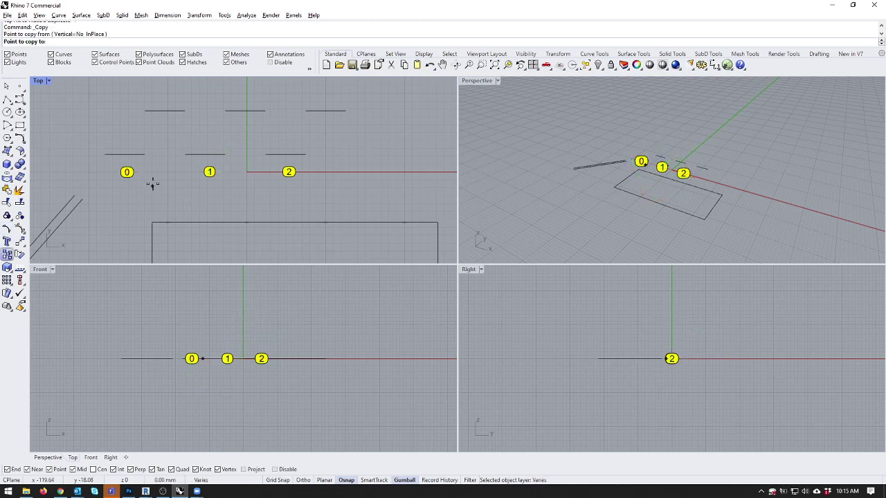
left_click(193, 105)
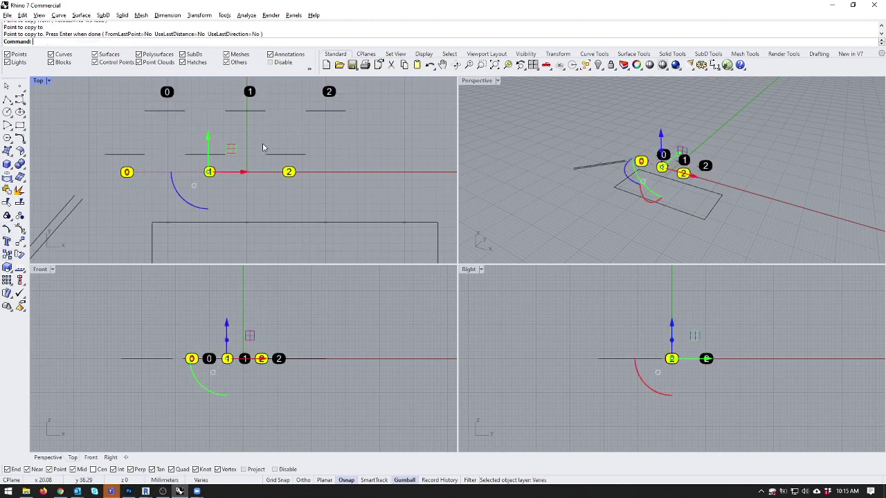
key("Escape")
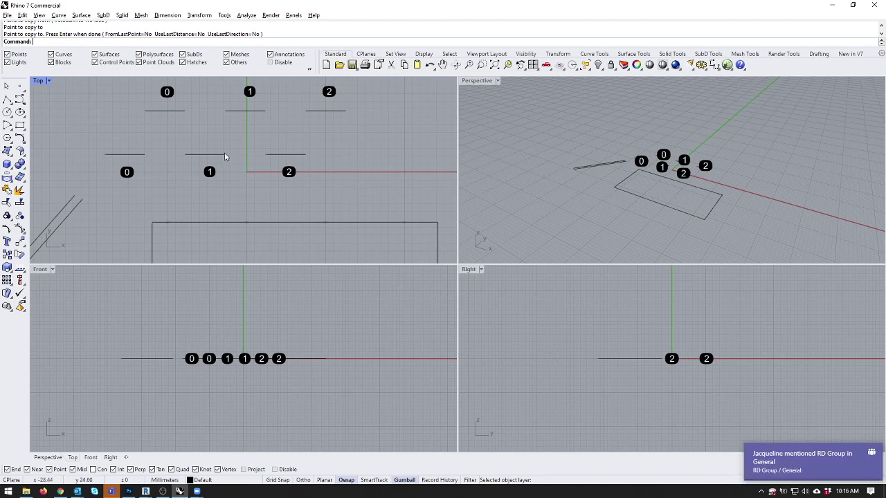
right_click_drag(228, 155, 229, 168)
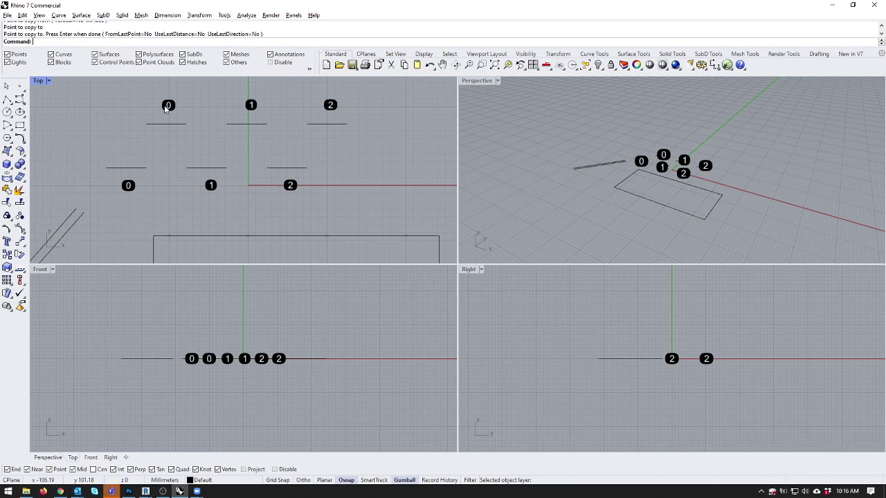
Delete all the finger-joint sketch geometry, including the segment rows, text dots, rectangle and slanted lines.
scroll(217, 140, "down", 5)
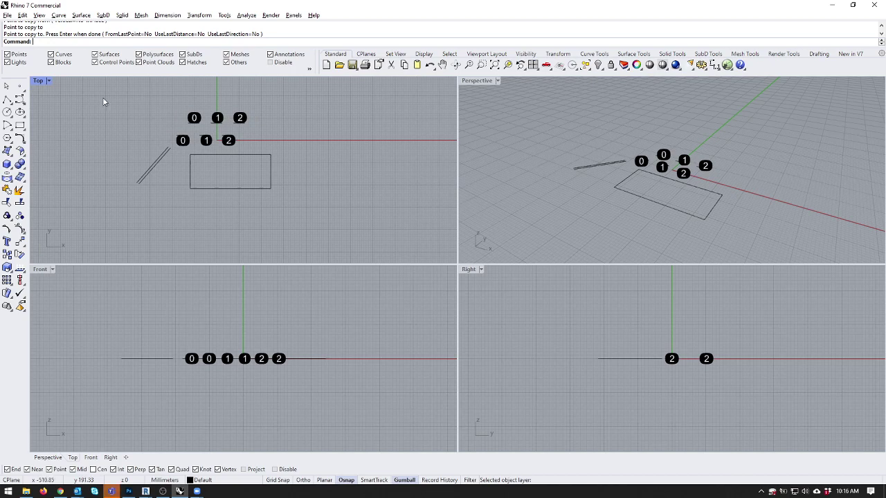
left_click_drag(103, 98, 359, 215)
scroll(221, 128, "up", 4)
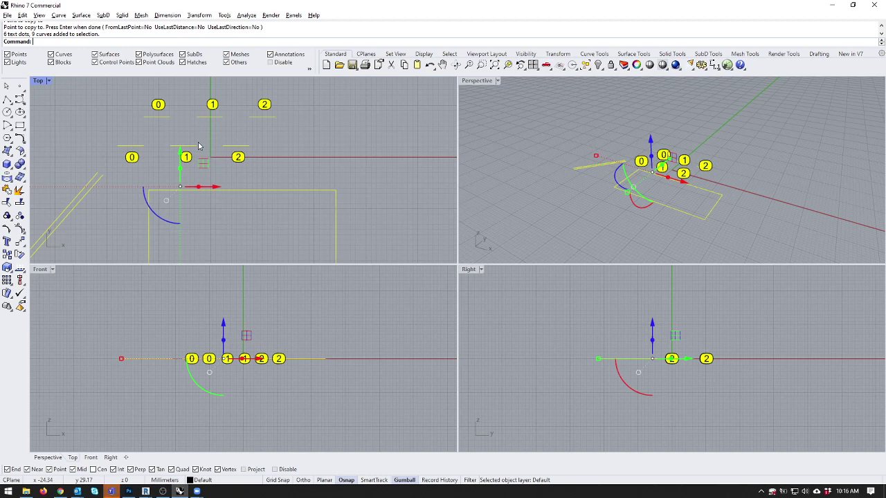
key("Delete")
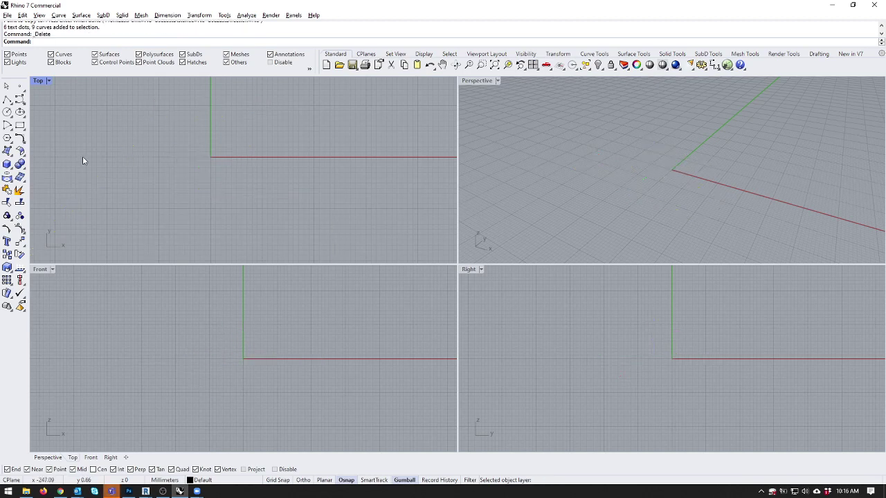
Switch to Chrome, search Google Images for "Truss Types" in a new tab and open the Roof Tech Truss chart.
left_click(60, 491)
left_click(853, 74)
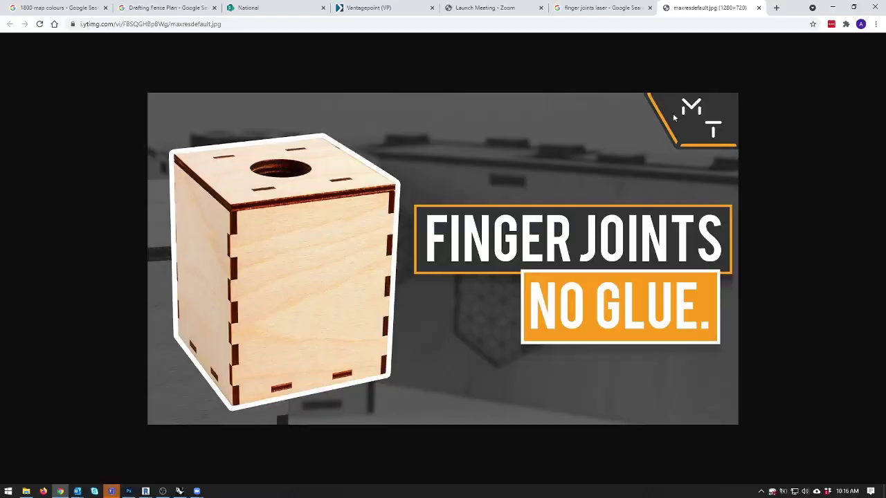
key("ctrl+t")
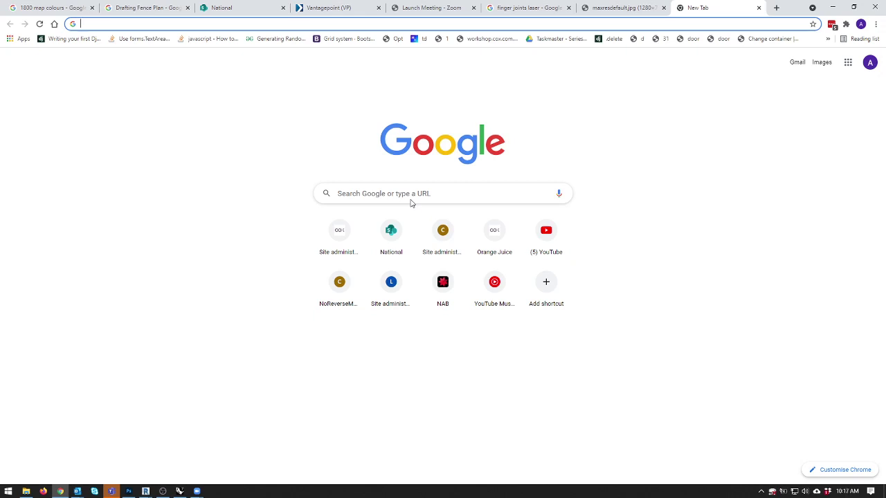
type("T")
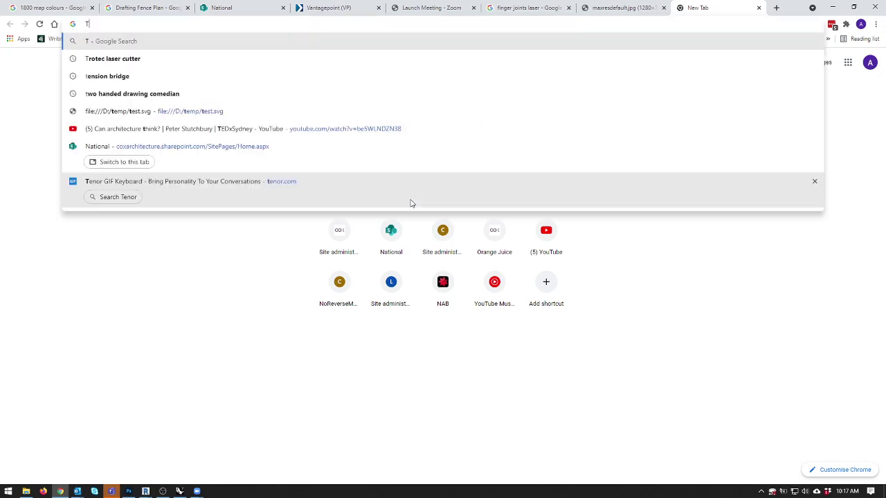
type("russ ")
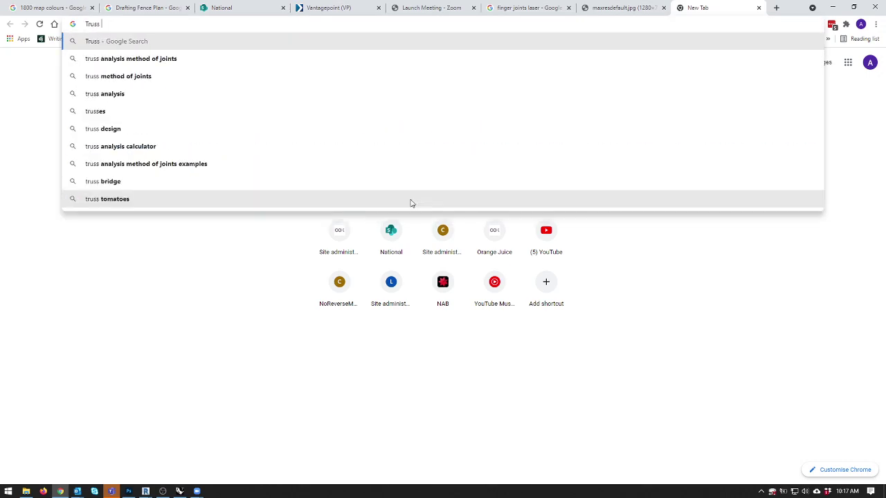
type("Types")
key("Return")
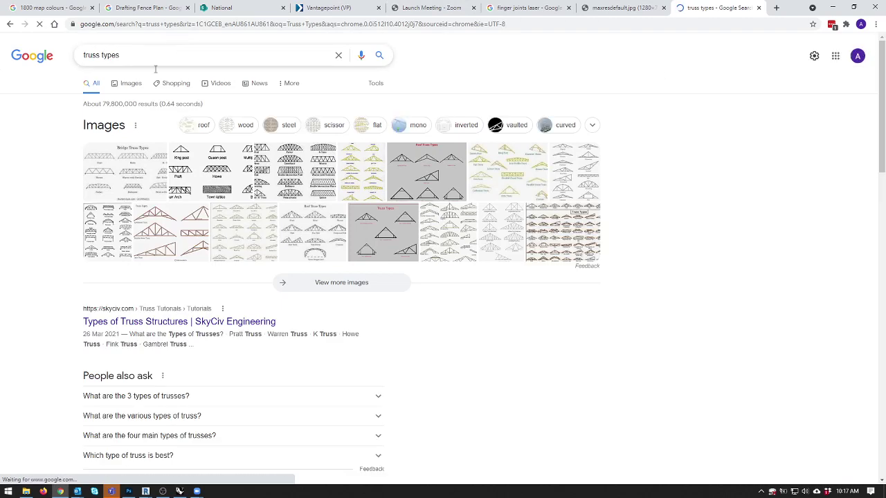
left_click(125, 83)
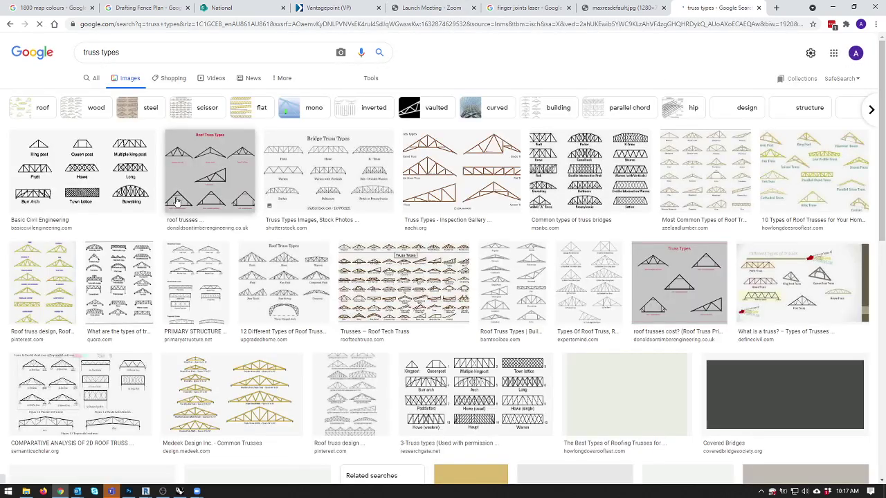
left_click(375, 307)
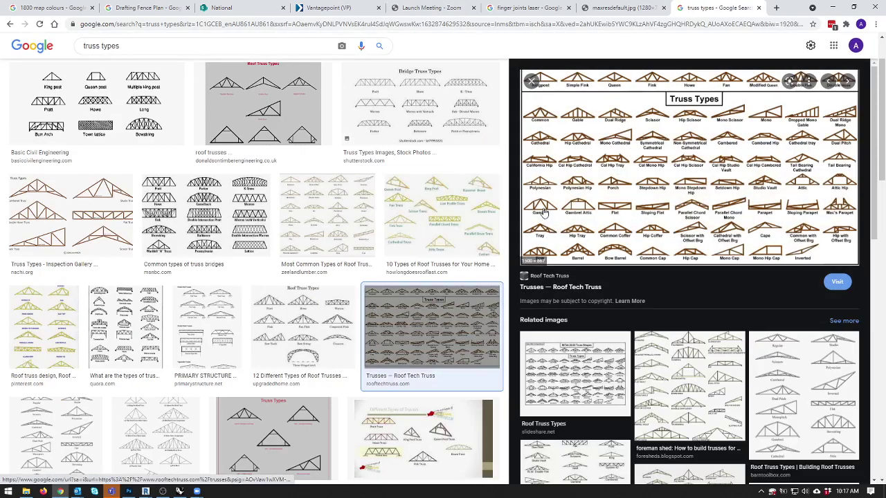
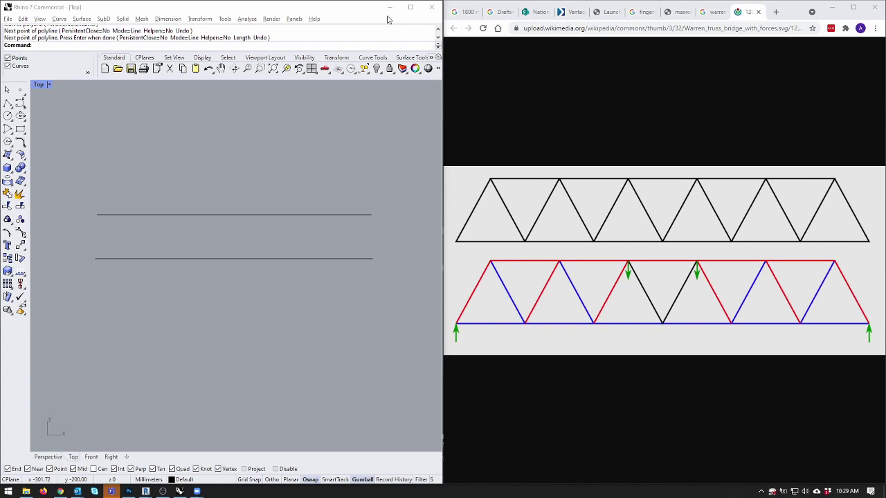
Launch Grasshopper from Rhino and dock its window on the half of the screen beside the Rhino viewport.
left_click(361, 175)
type("Grasshopper")
key("Return")
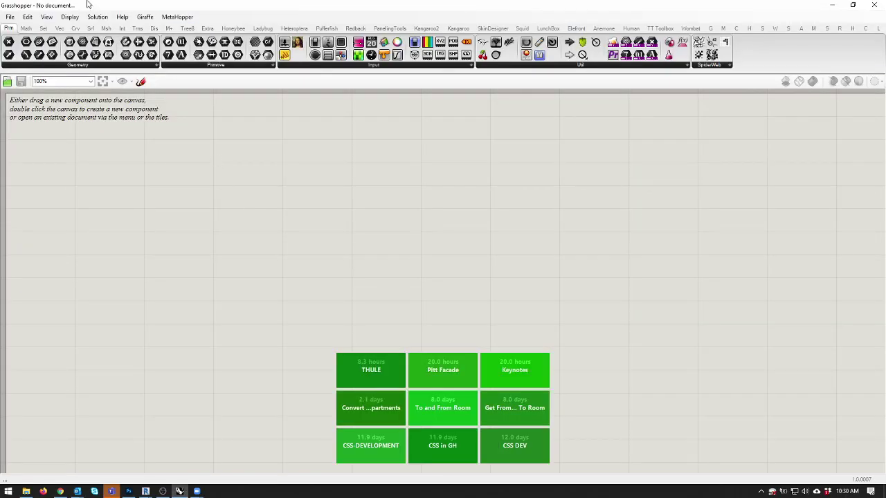
left_click_drag(126, 5, 359, 128)
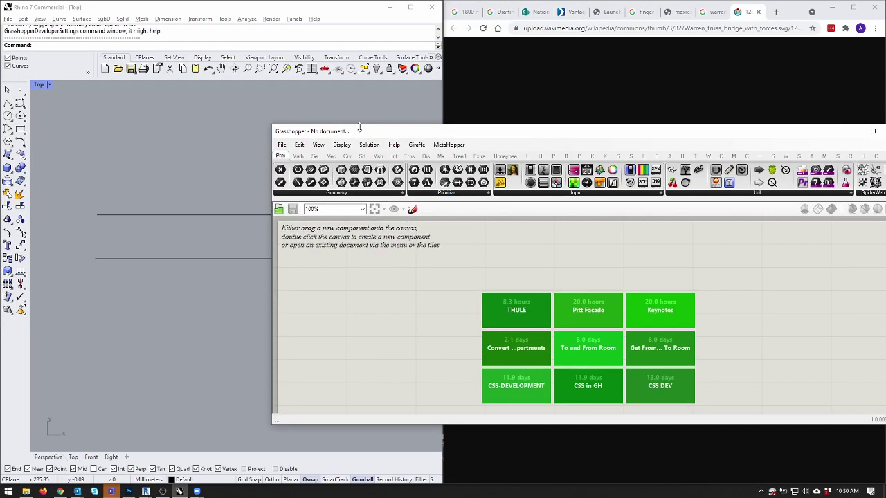
key("super+Right")
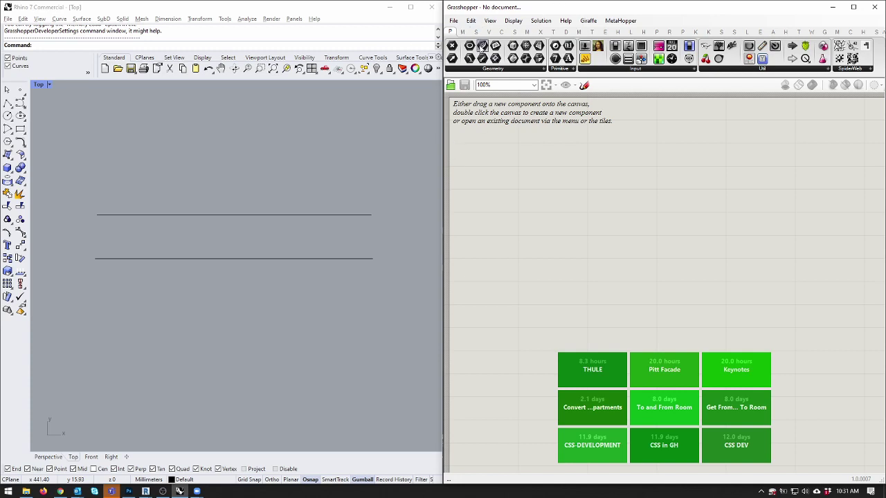
Place a Curve parameter on the empty Grasshopper canvas.
left_click_drag(482, 46, 515, 218)
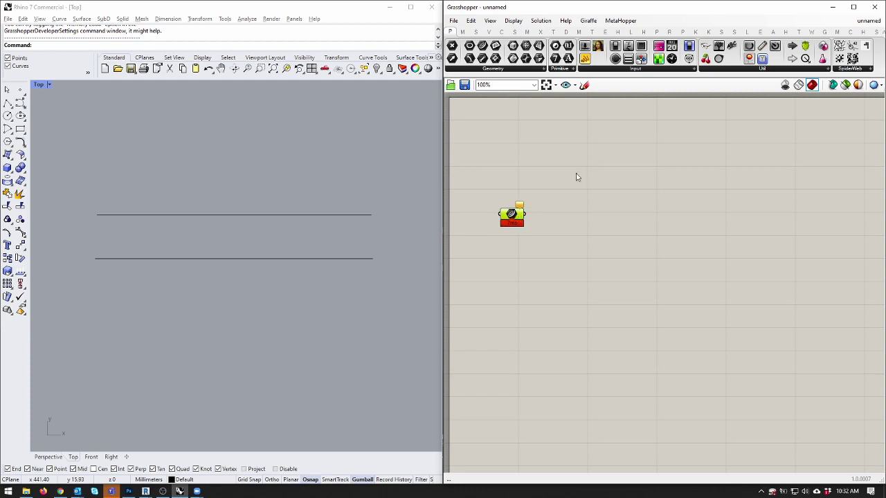
left_click(576, 177)
Try displaying components as text names instead of icons, testing it with a surface Dimensions component.
left_click(512, 20)
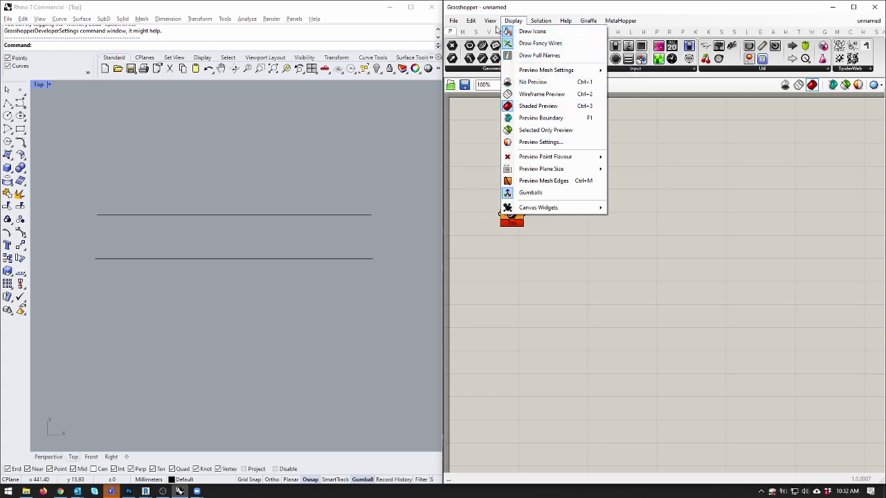
mouse_move(493, 22)
left_click(517, 33)
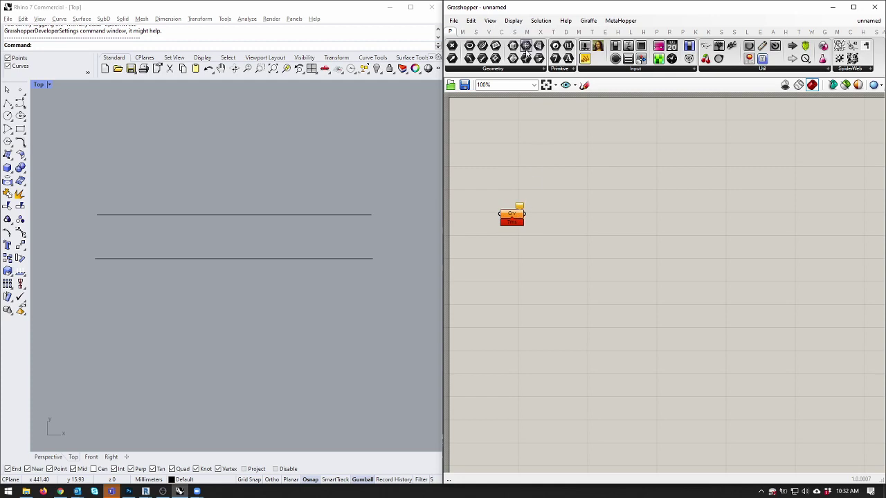
left_click(514, 32)
left_click_drag(510, 49, 581, 226)
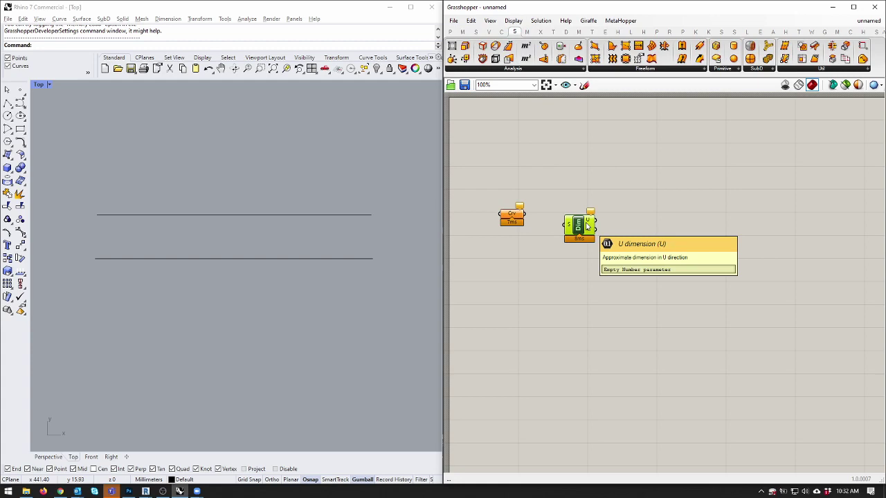
key("Delete")
left_click(513, 20)
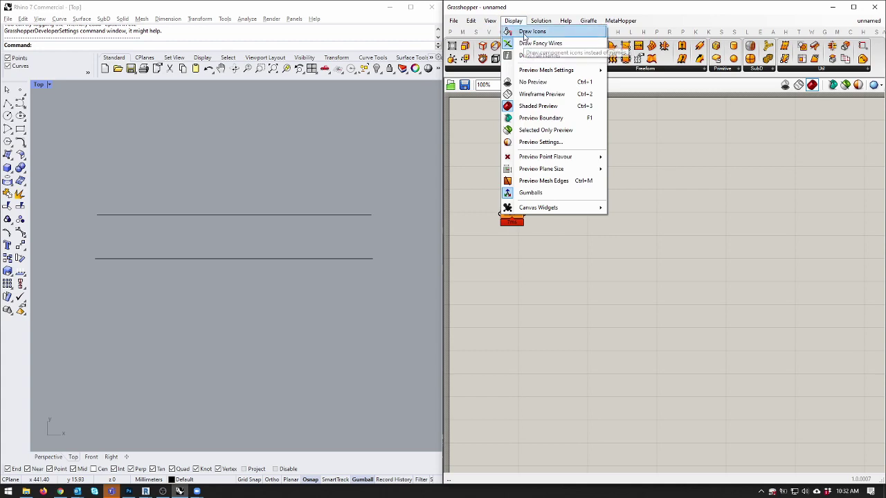
left_click(524, 35)
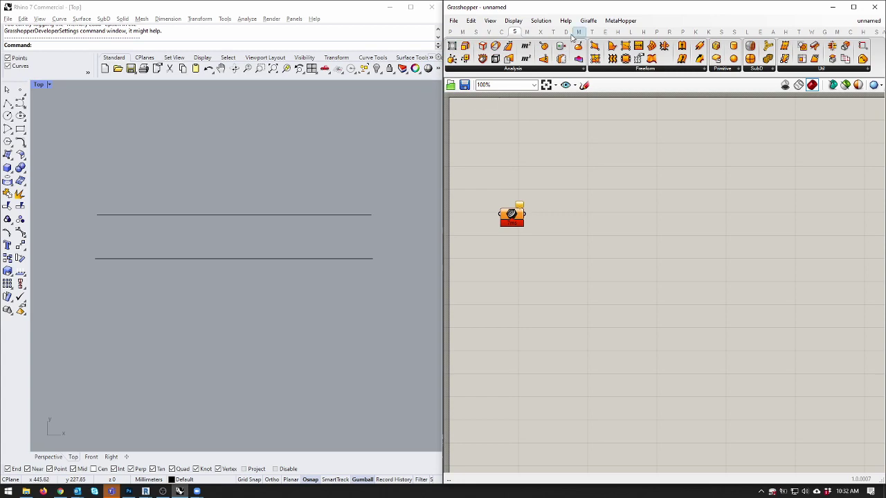
Place a Brep | Plane component beside the Curve parameter and add the Bifocals component that labels components with their names.
left_click(541, 32)
left_click_drag(500, 50, 573, 226)
left_click(475, 32)
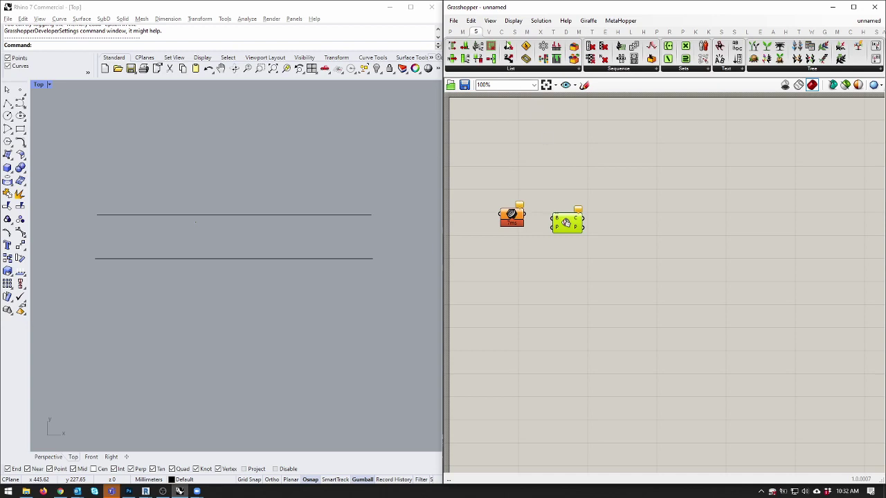
left_click(450, 32)
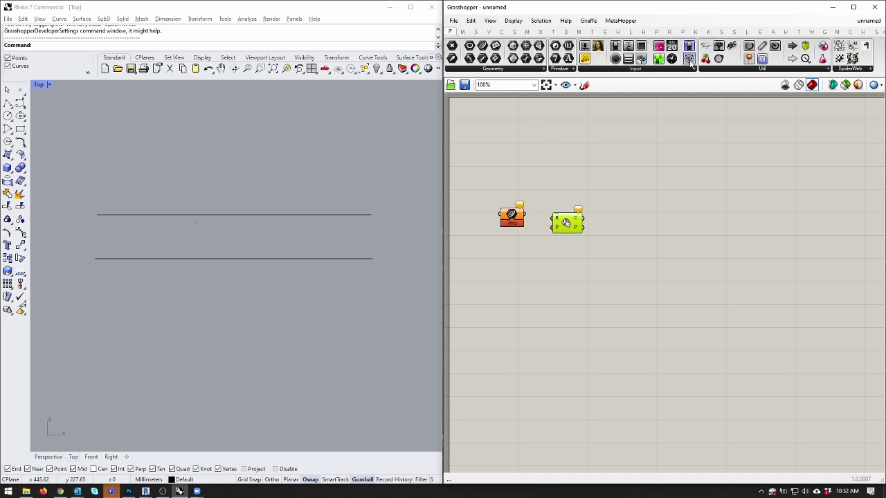
left_click_drag(706, 46, 486, 160)
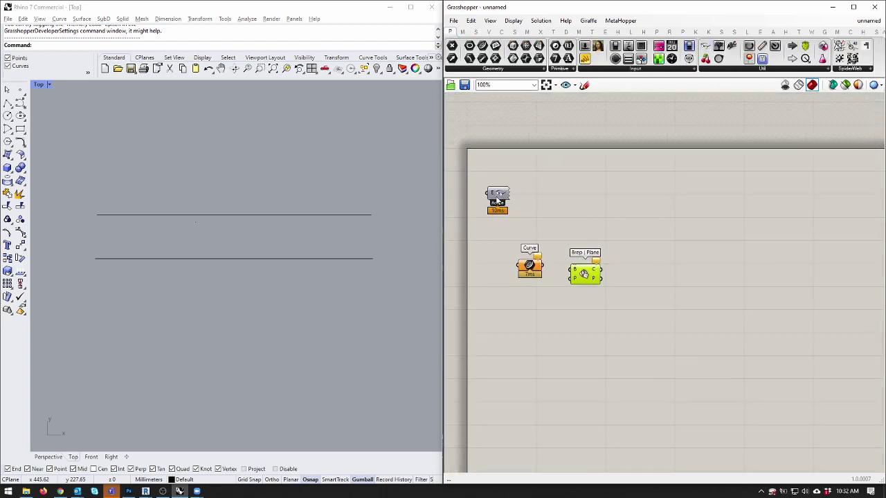
scroll(565, 228, "up", 3)
left_click_drag(565, 229, 566, 220)
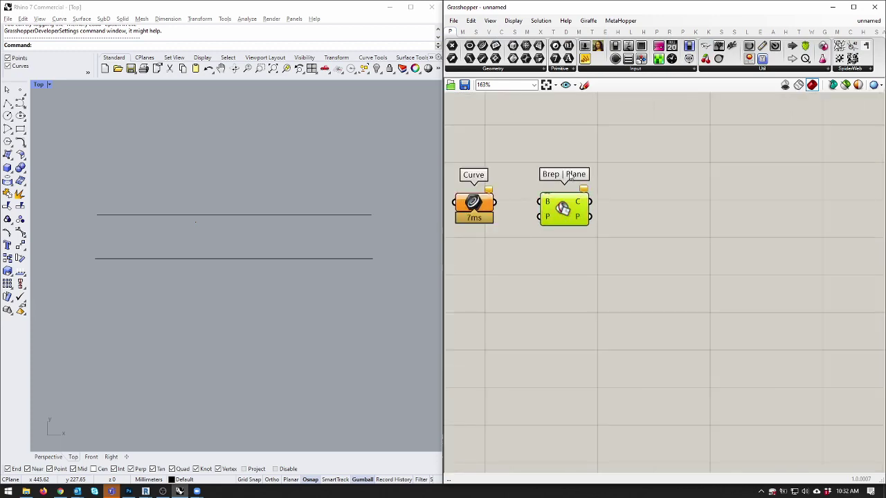
Place a Circular Arc parameter above the Brep | Plane component and delete it again.
left_click_drag(470, 59, 564, 155)
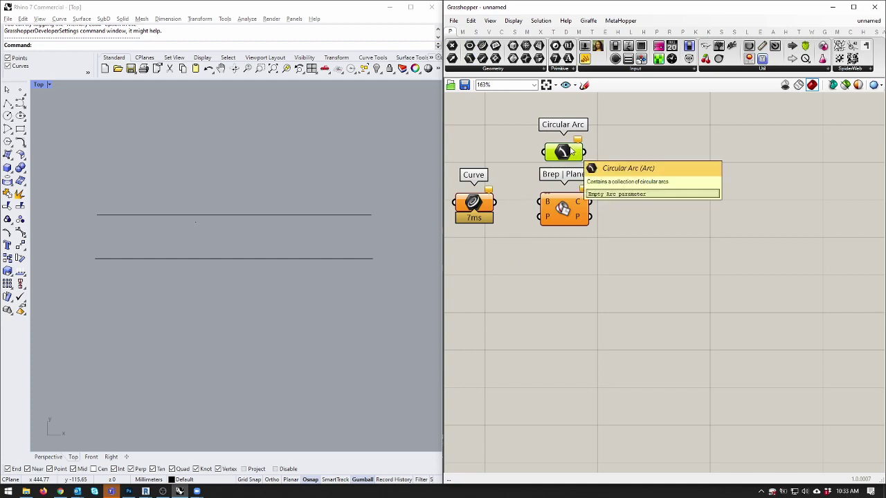
key("Delete")
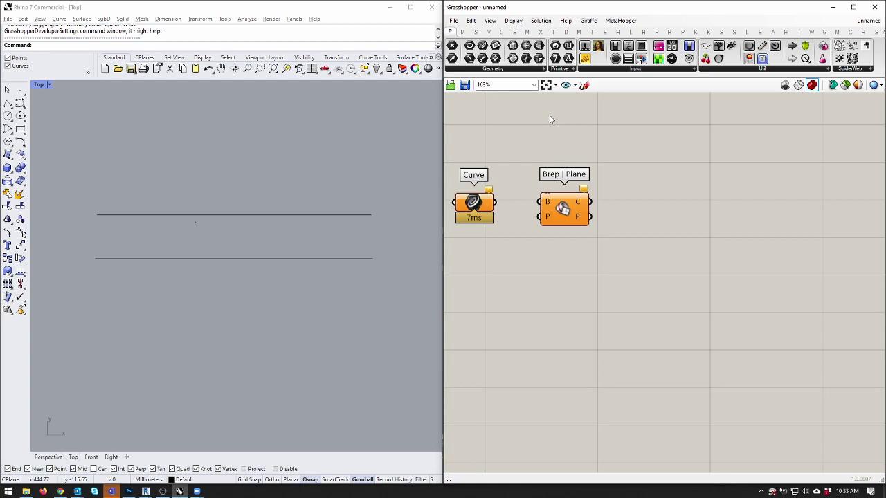
Maximize the Grasshopper window and spread the Curve and Brep | Plane components apart on the canvas.
left_click_drag(537, 8, 298, 1)
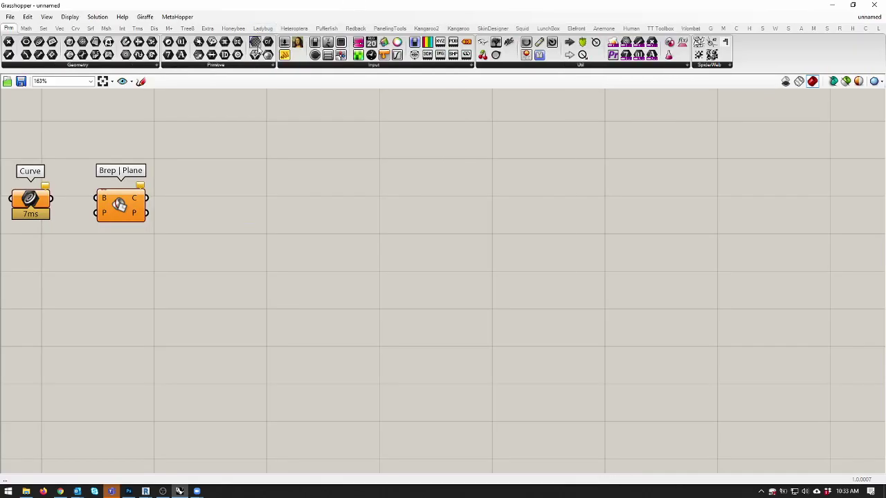
right_click_drag(203, 217, 283, 238)
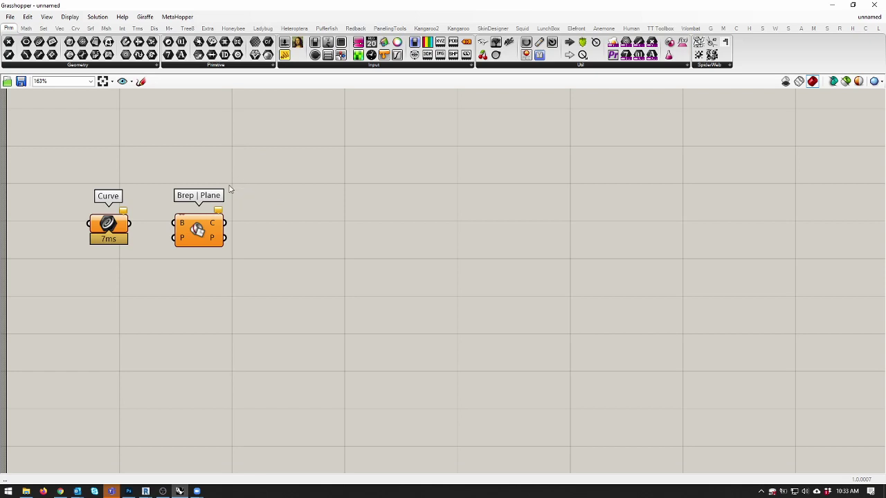
left_click_drag(198, 220, 176, 267)
left_click_drag(101, 234, 76, 206)
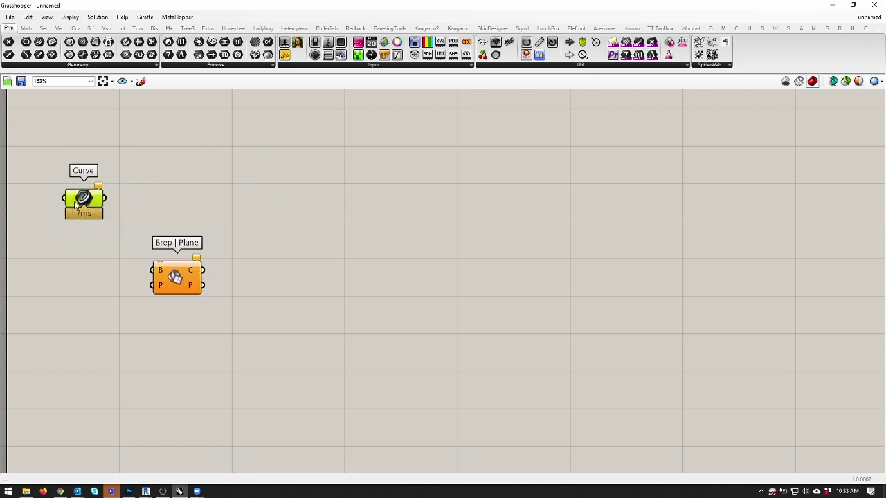
Search the canvas for "Curve" and place a second Curve parameter level with the first one.
double_click(325, 210)
type("Curve")
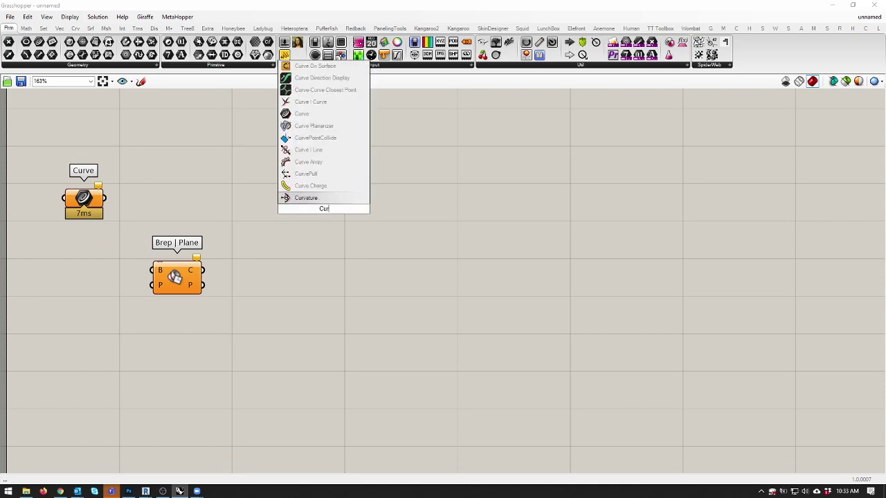
left_click(296, 199)
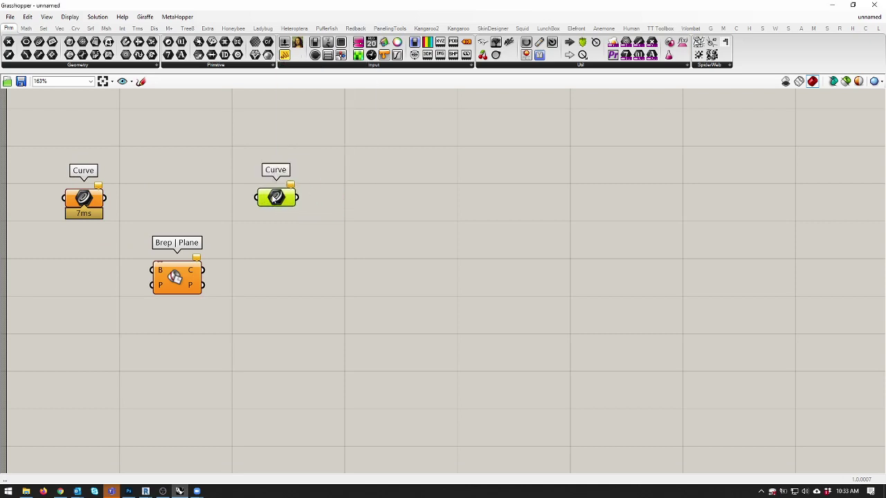
left_click_drag(276, 199, 276, 204)
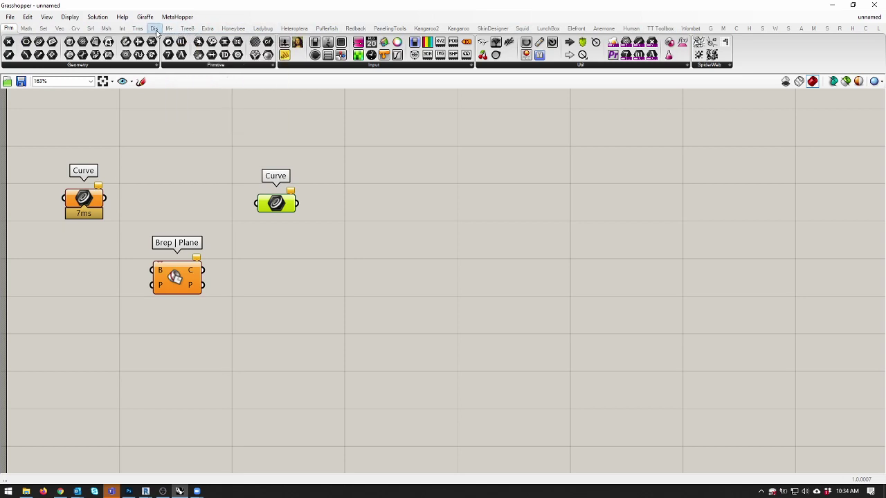
left_click(155, 28)
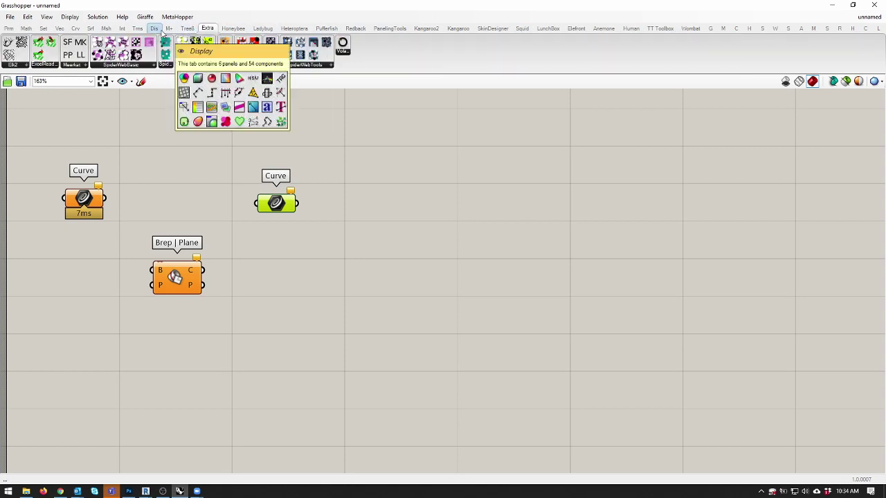
mouse_move(162, 32)
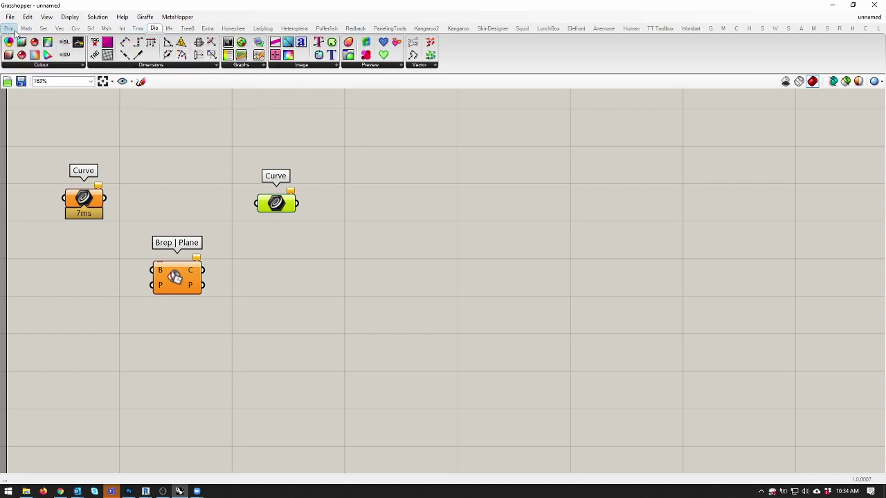
mouse_move(26, 33)
left_click(76, 28)
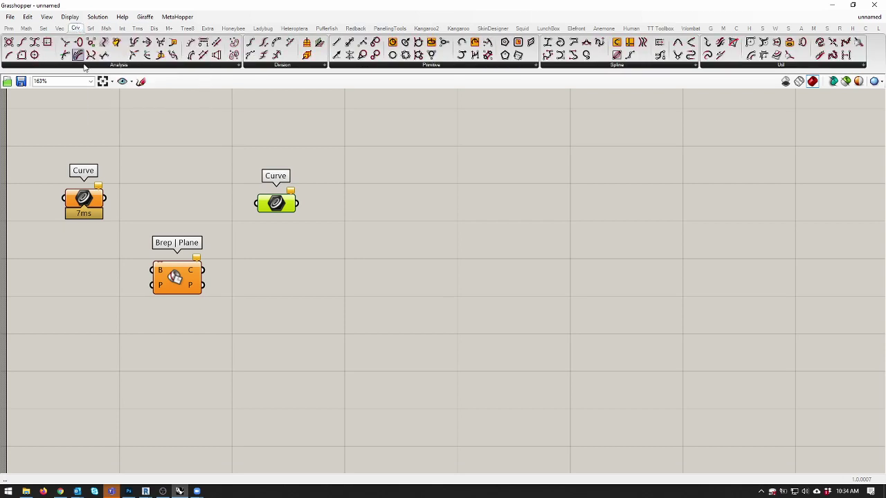
Toggle Obscure Components off and on again to compare the ribbon at half-screen and full window width.
left_click(145, 127)
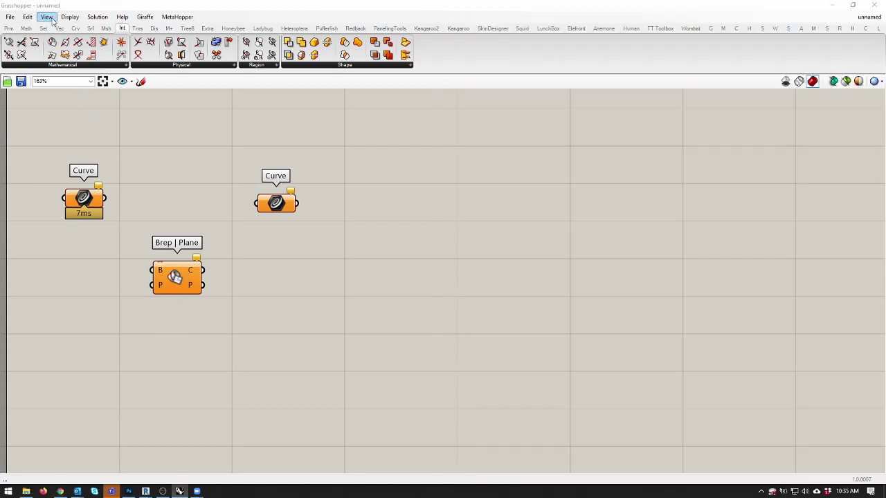
left_click(47, 17)
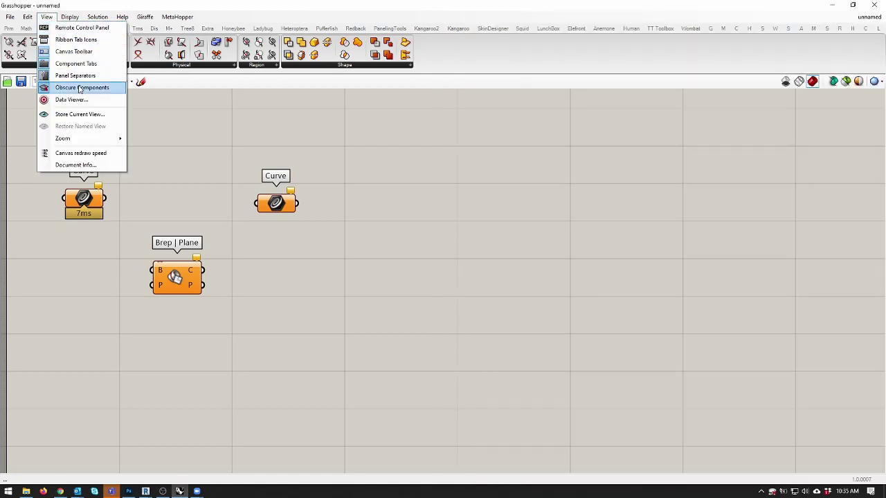
left_click(78, 88)
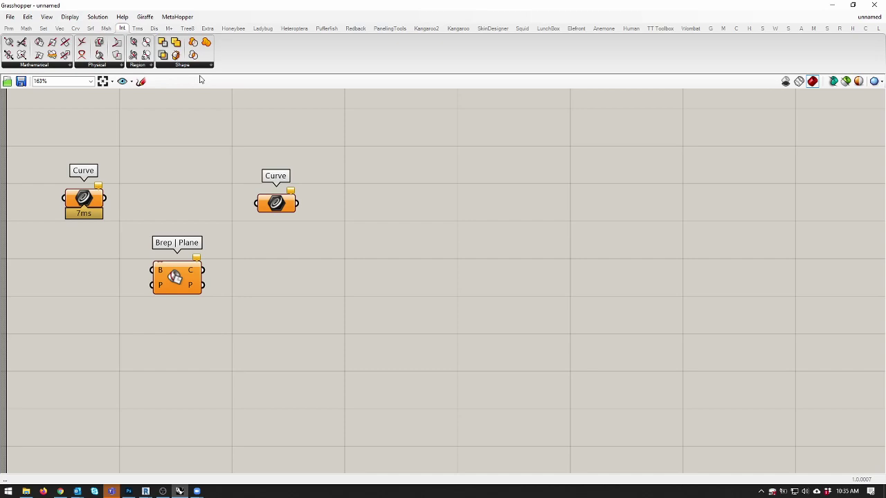
left_click_drag(232, 6, 291, 35)
key("super+Right")
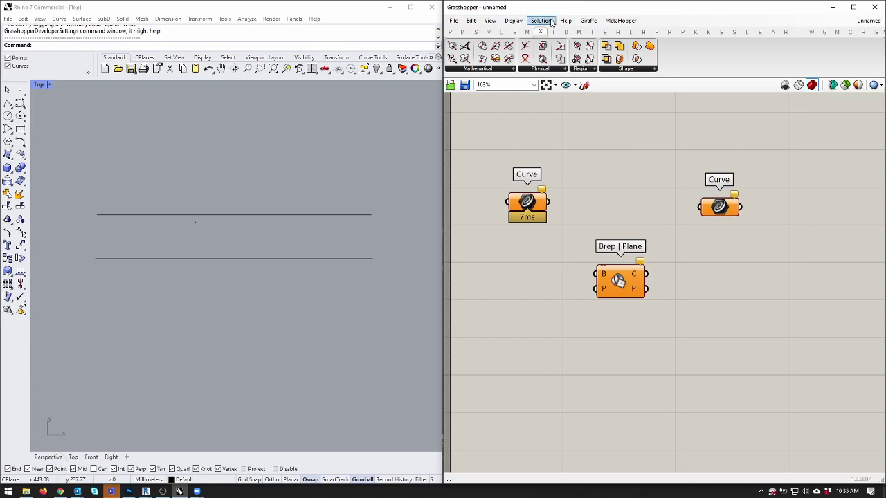
key("super+Up")
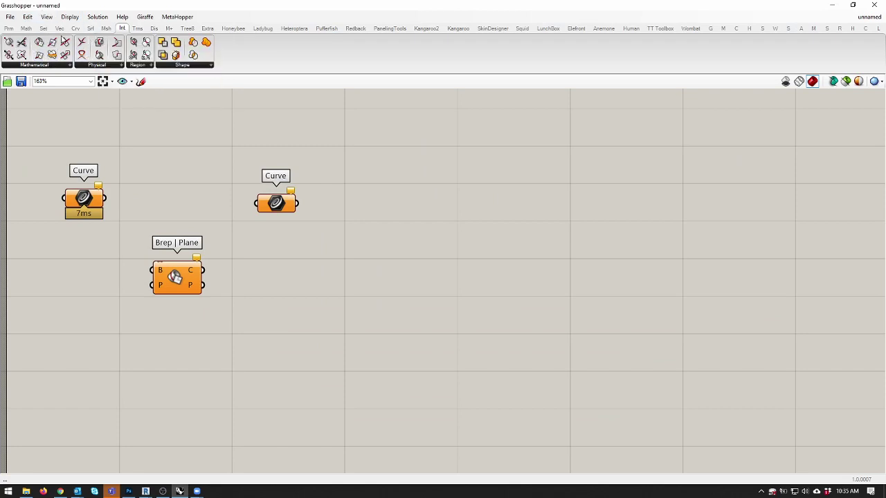
left_click(47, 16)
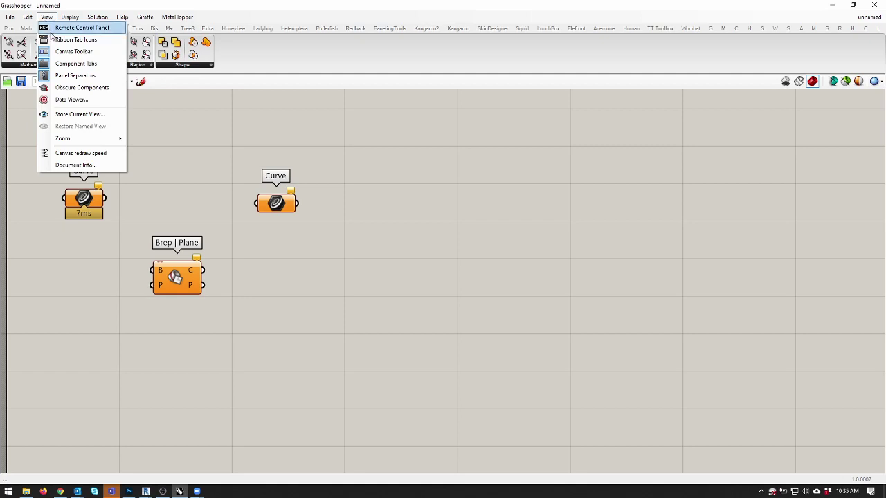
left_click(69, 88)
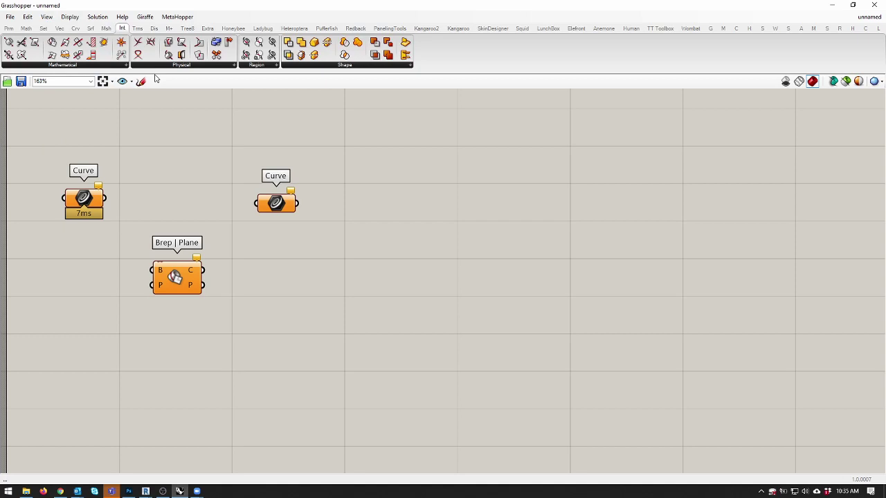
Browse the Ladybug, Surface and Vector components, trying a taller three-row ribbon and restoring its two-row height.
mouse_move(176, 70)
left_mouse_down()
mouse_move(180, 85)
mouse_move(185, 72)
left_mouse_up()
left_click(262, 28)
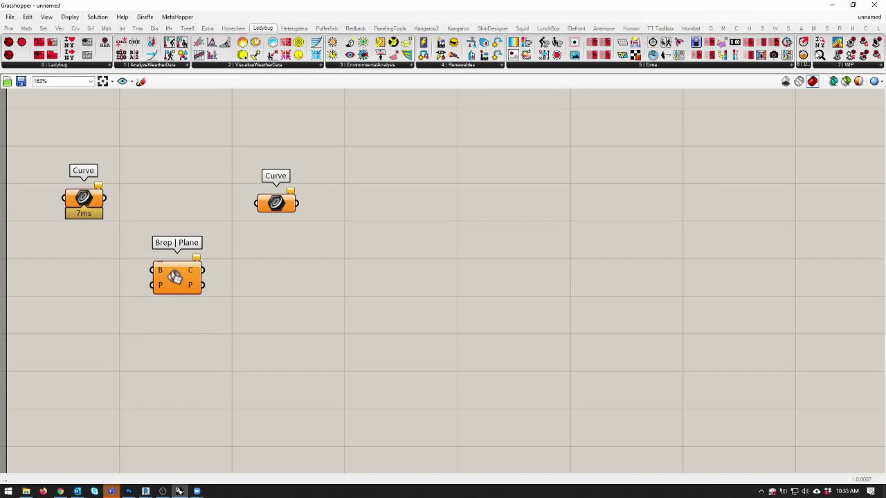
mouse_move(647, 69)
left_mouse_down()
mouse_move(645, 102)
mouse_move(648, 83)
left_mouse_up()
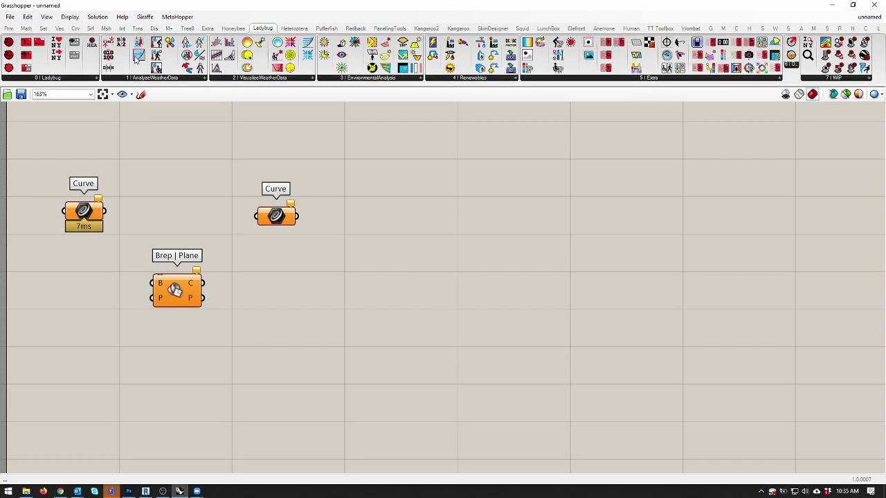
left_click_drag(146, 81, 152, 69)
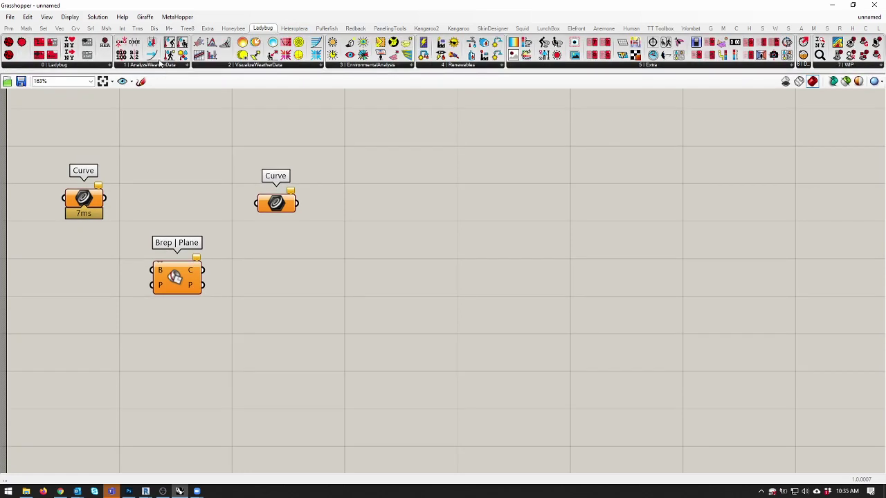
left_click(90, 28)
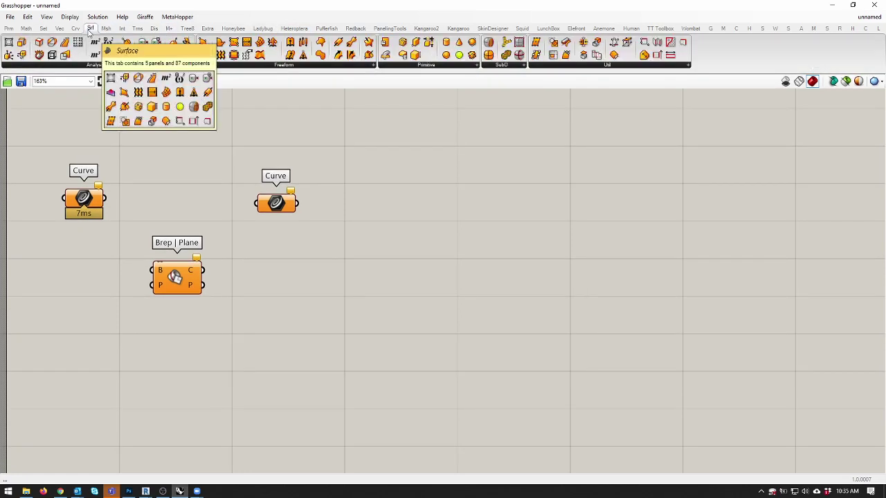
left_click(59, 29)
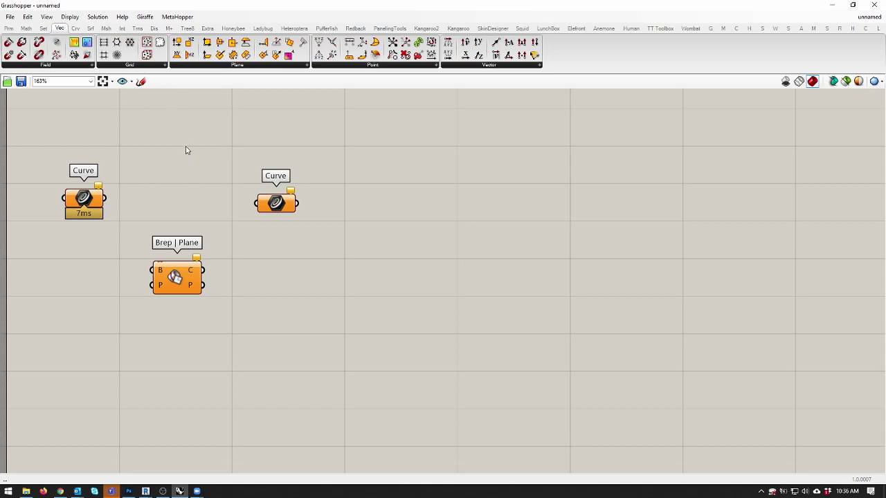
Toggle Obscure Components off and back on, checking the full list of Vector Grid components in between.
left_click(48, 19)
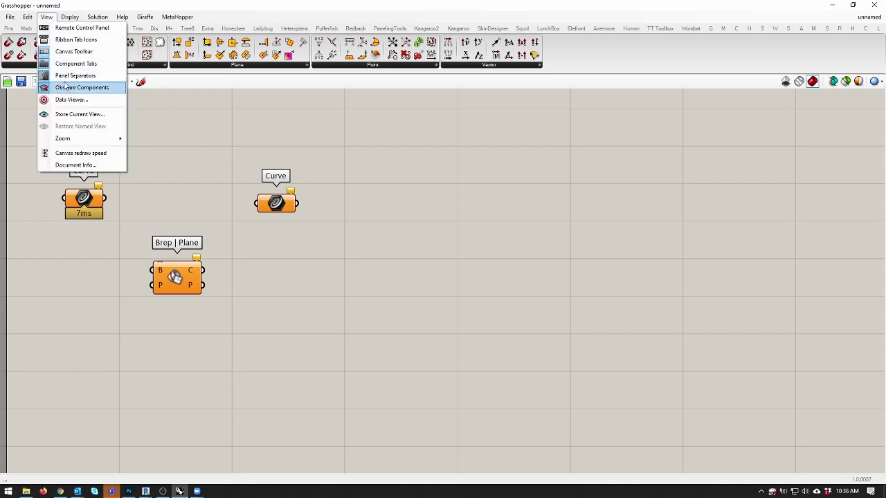
left_click(145, 119)
left_click(53, 23)
left_click(64, 88)
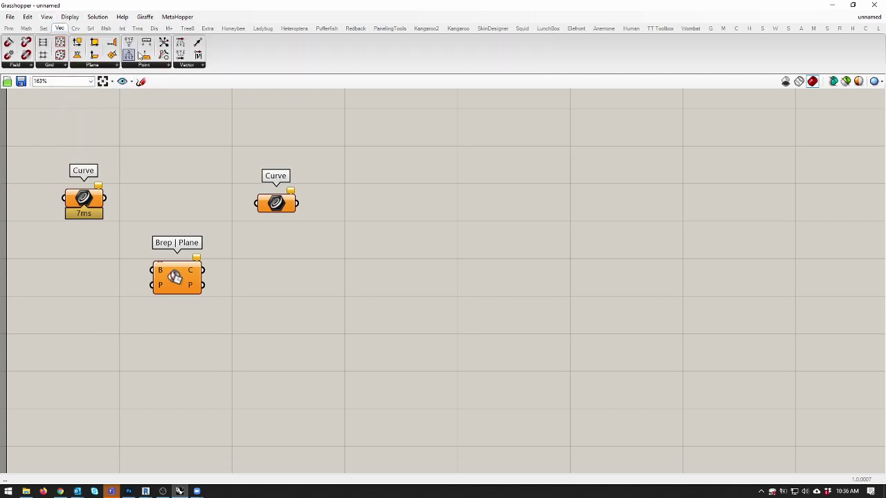
left_click(64, 65)
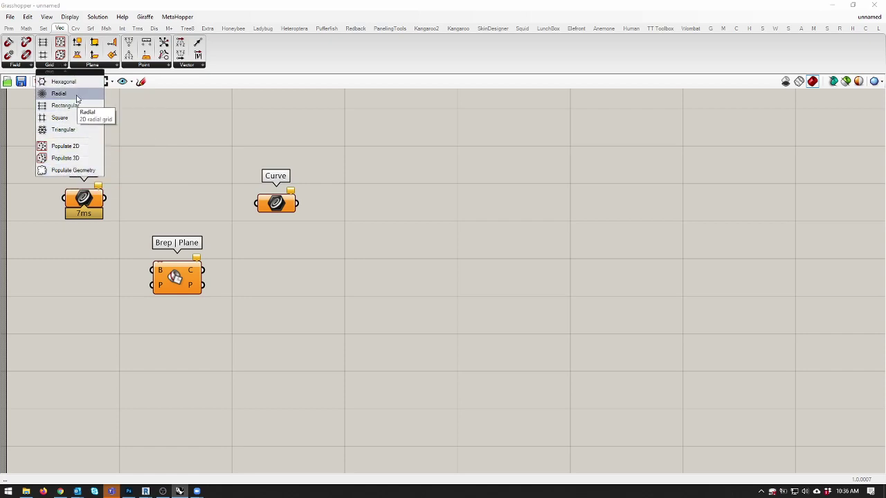
left_click(47, 16)
left_click(76, 87)
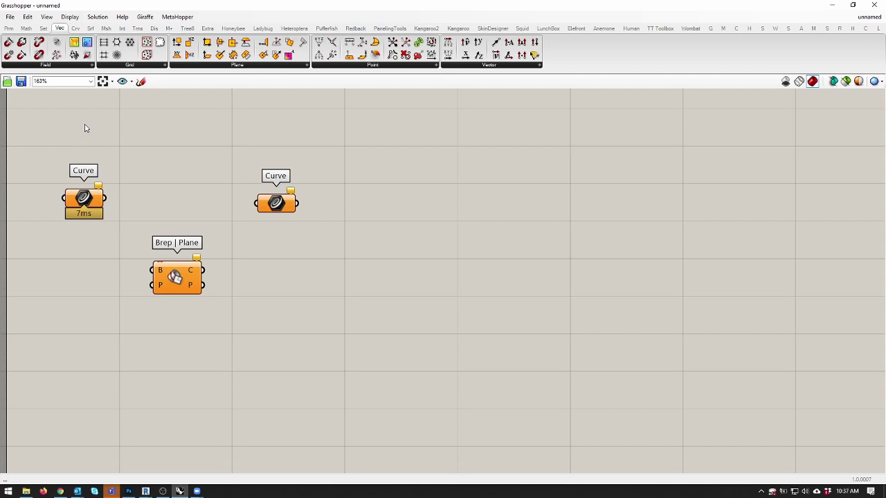
Move the Brep | Plane component slightly upward and inspect its B and P inputs.
left_click(69, 17)
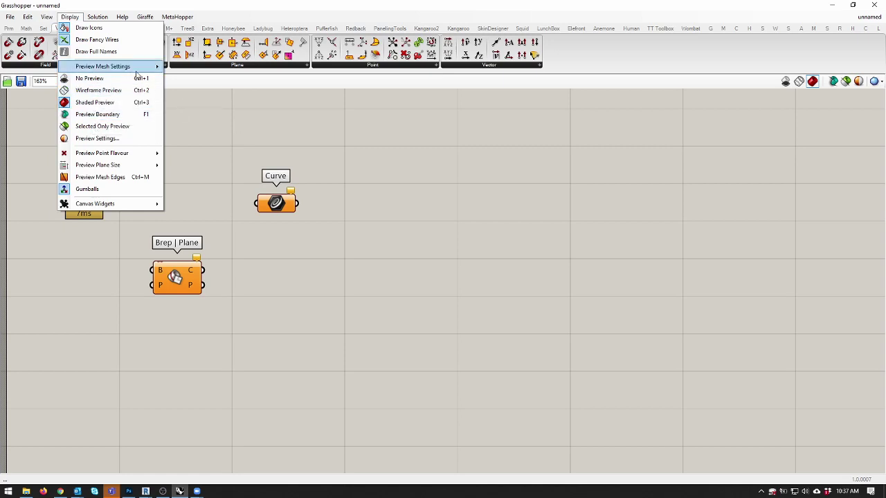
left_click(193, 241)
scroll(202, 232, "up", 3)
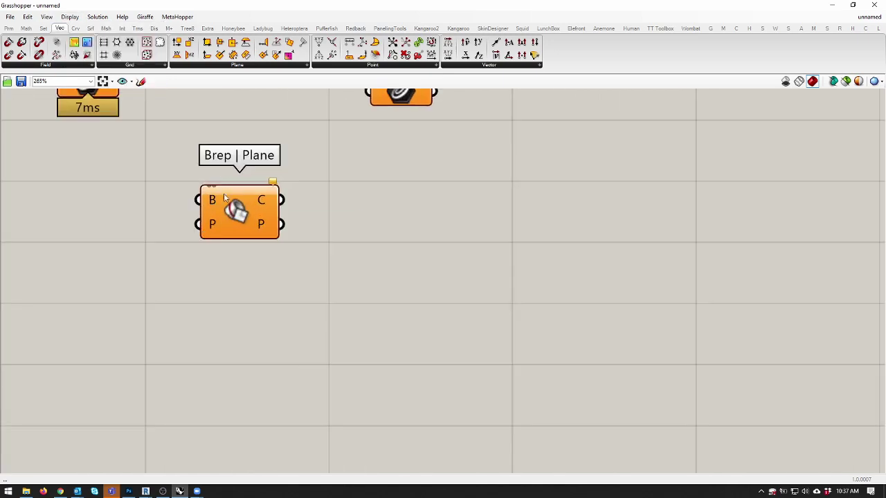
left_click_drag(281, 193, 287, 155)
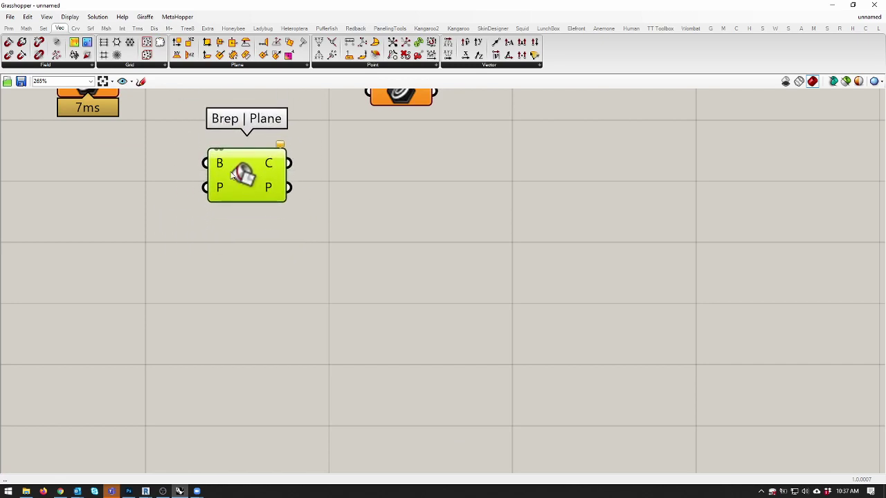
right_click_drag(223, 163, 239, 225)
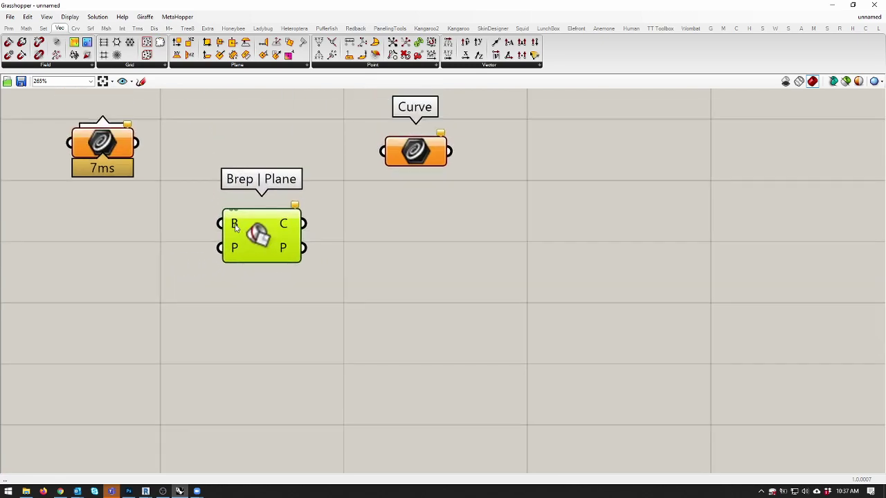
mouse_move(233, 229)
mouse_move(238, 249)
Turn on Draw Full Names for component inputs and outputs, and nudge the Brep | Plane component upward.
left_click(47, 16)
left_click(69, 16)
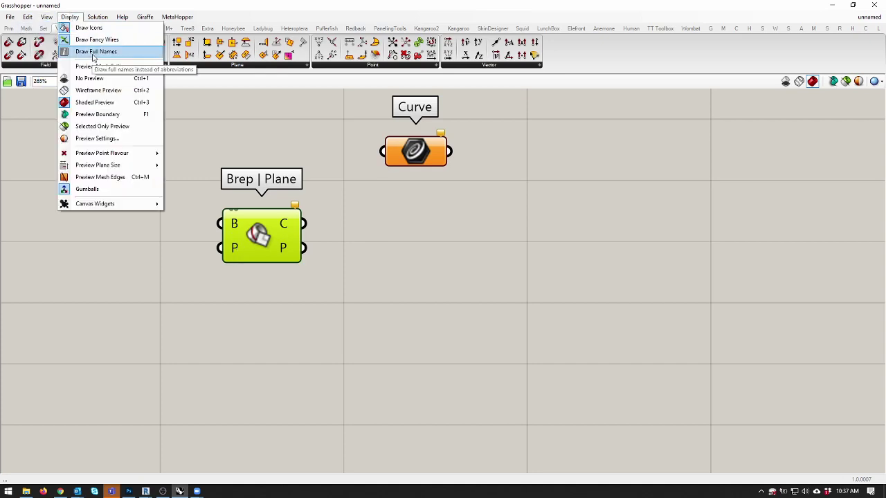
left_click(83, 53)
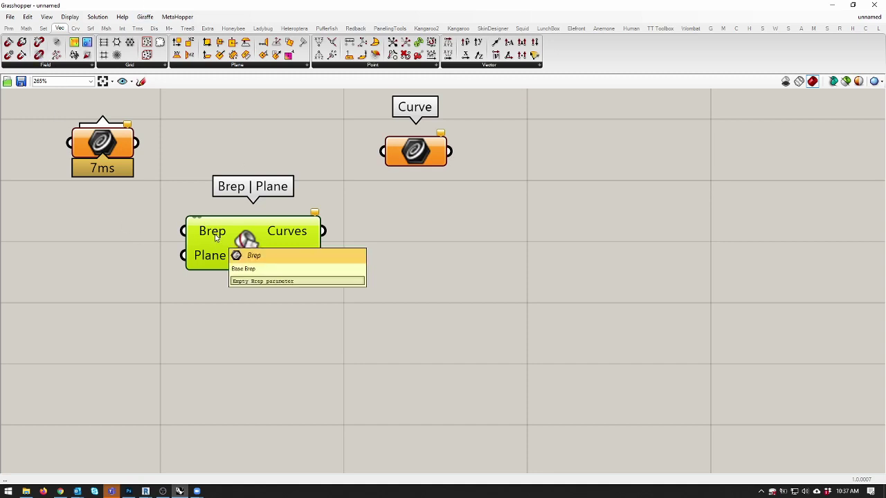
left_click_drag(243, 264, 242, 246)
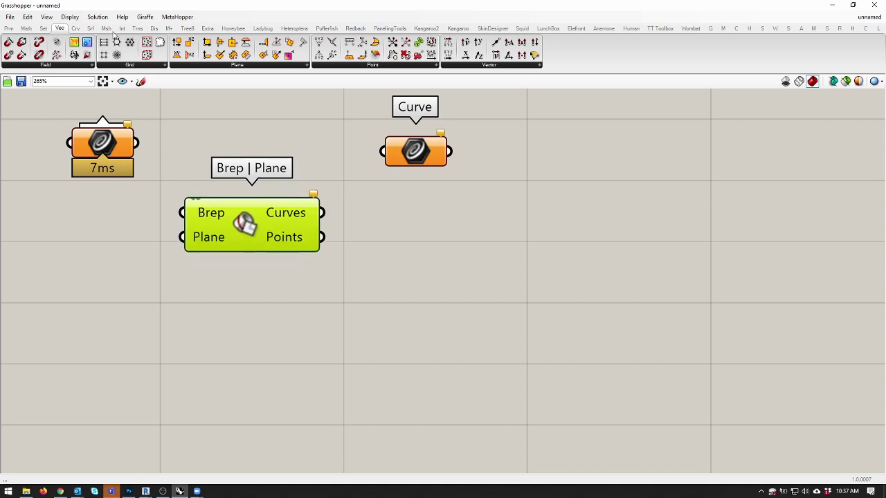
Place an Expression component from the Math category below the Brep | Plane component.
left_click(27, 28)
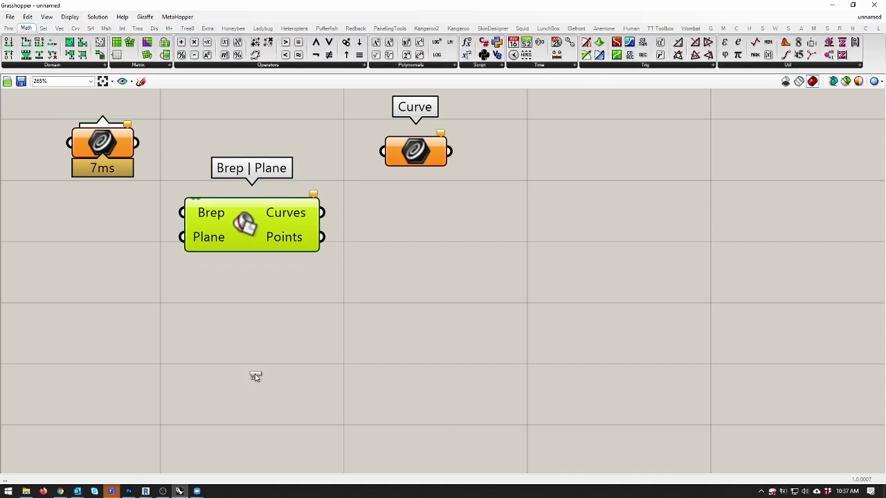
left_click_drag(254, 376, 302, 339)
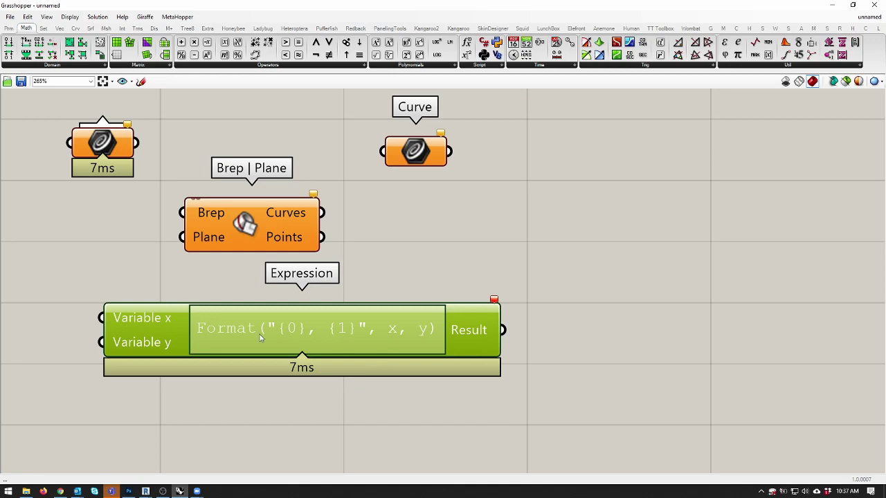
double_click(260, 337)
left_click(366, 408)
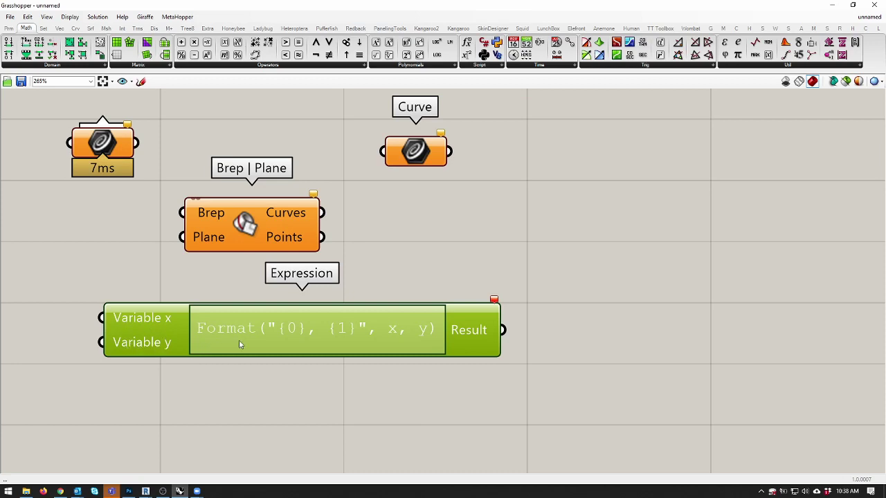
Set the Expression component's formula to x+y in the Expression Designer.
double_click(278, 329)
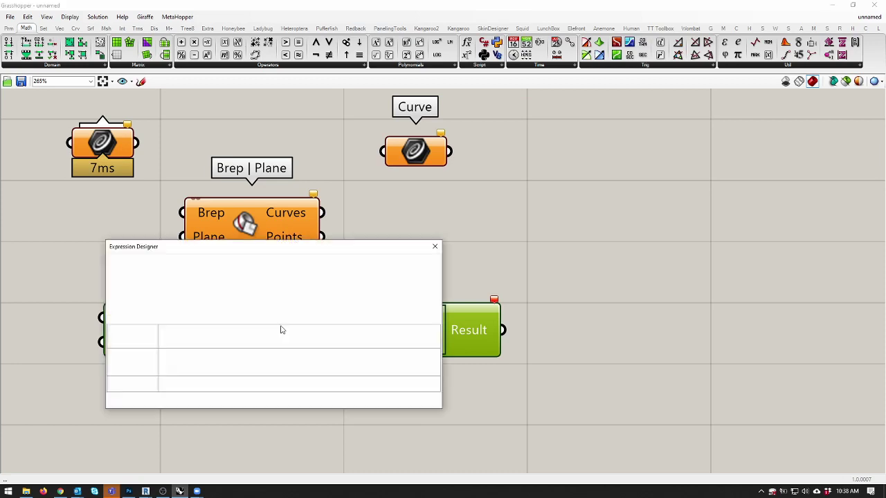
key("Tab")
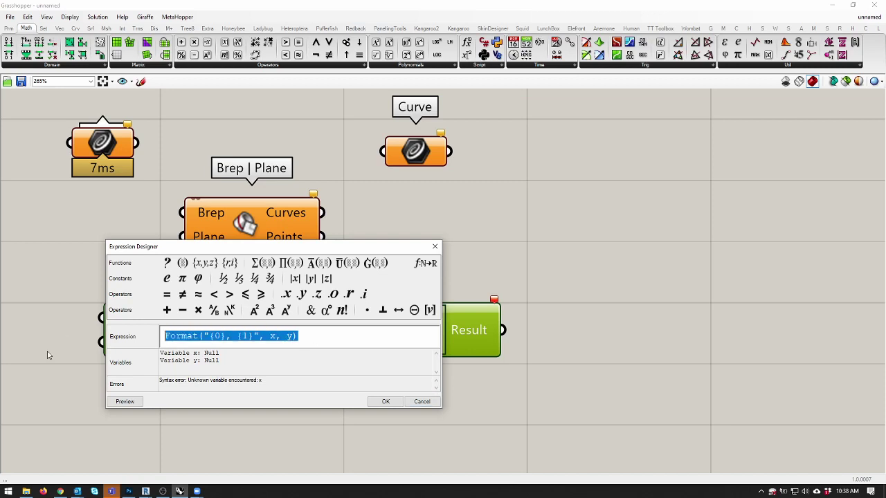
type("x+y")
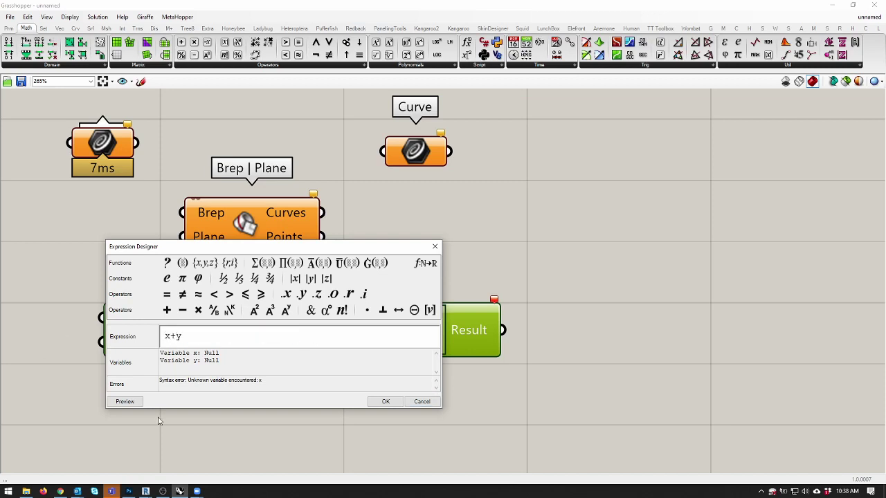
left_click(386, 401)
Rename the Expression component's inputs Variable x and Variable y as x and y.
right_click_drag(288, 404, 348, 385)
mouse_move(448, 283)
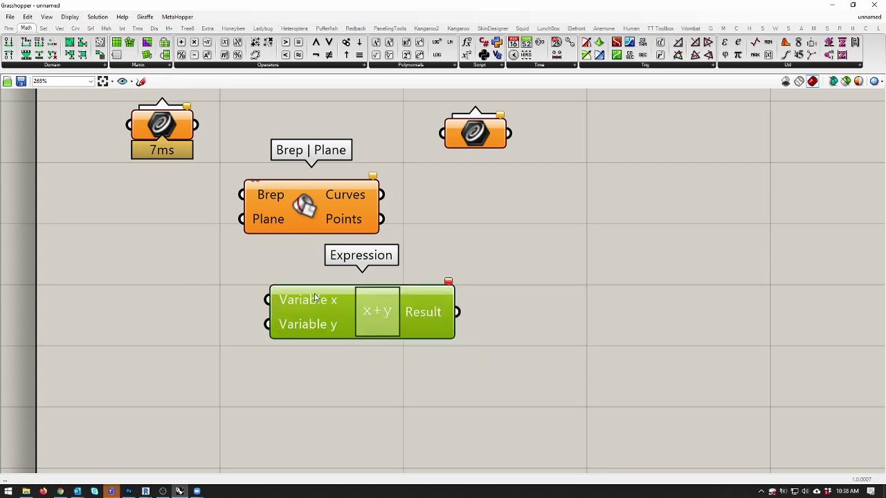
double_click(331, 308)
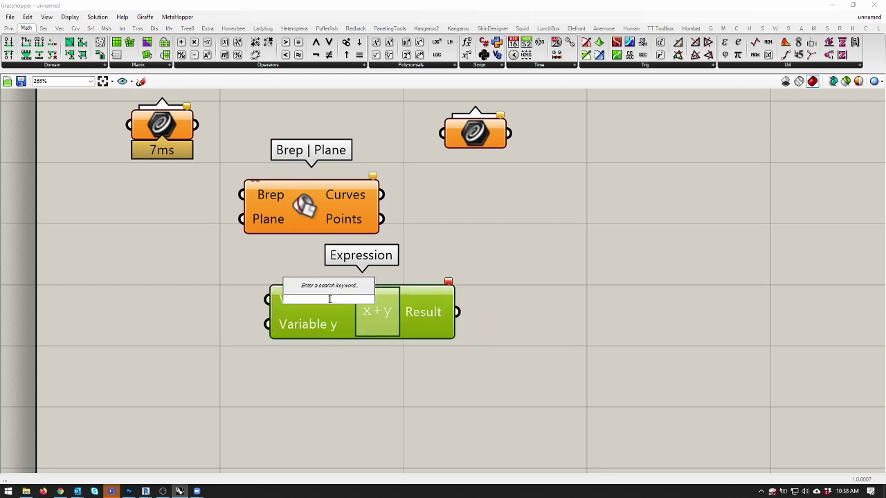
key("Escape")
right_click(292, 302)
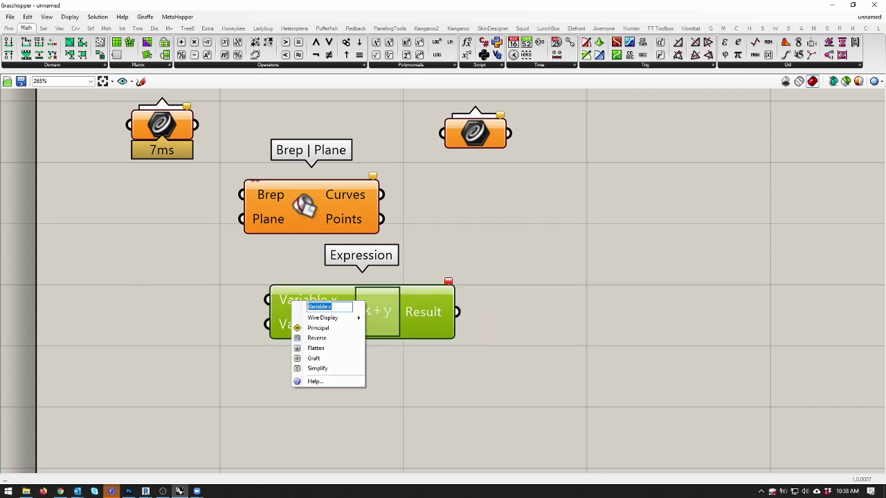
type("x")
key("Return")
right_click(294, 324)
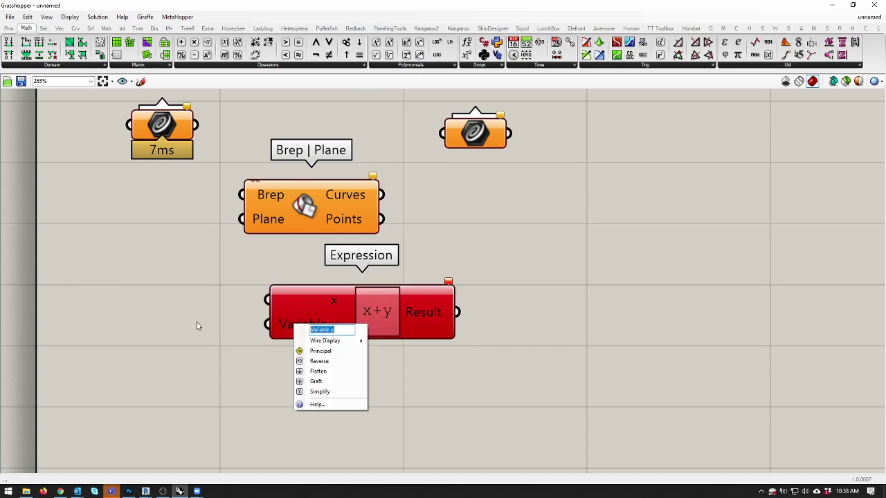
type("y")
key("Return")
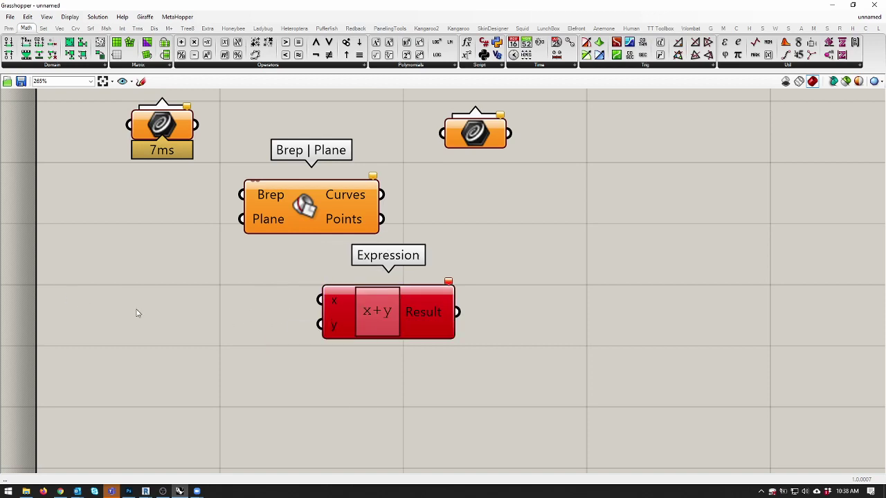
Place an Integer parameter set to 7 beside the Expression component and connect it to both inputs x and y.
left_click(8, 28)
left_click_drag(168, 55, 320, 325)
right_click(210, 299)
mouse_move(291, 411)
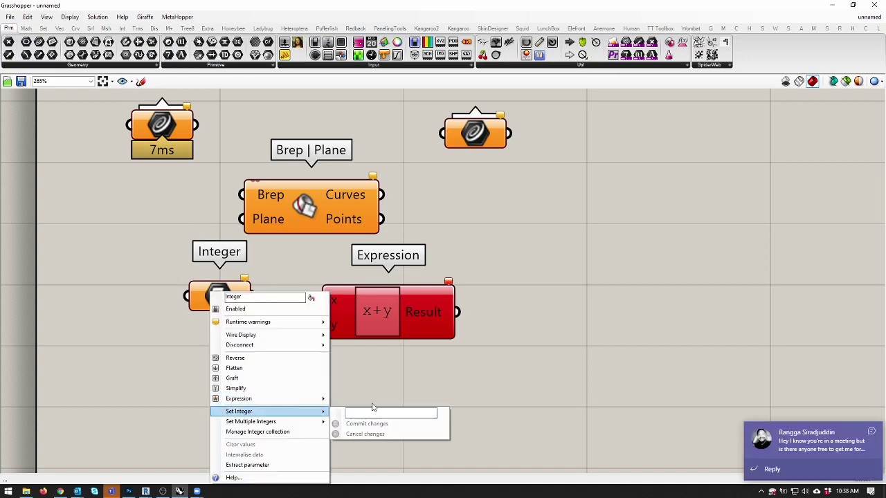
type("7")
key("Return")
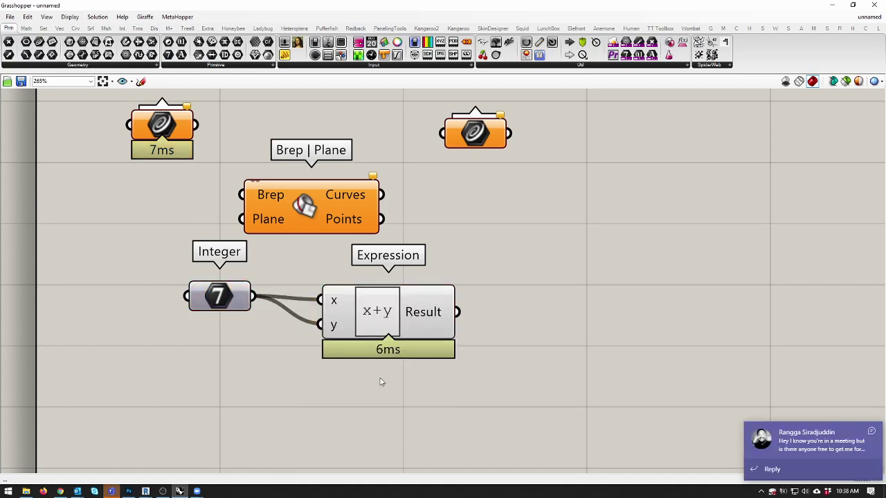
Switch to Teams, reply to the colleague with two coworkers' names and "Sorry I am teaching", and return to Grasshopper.
left_click(837, 454)
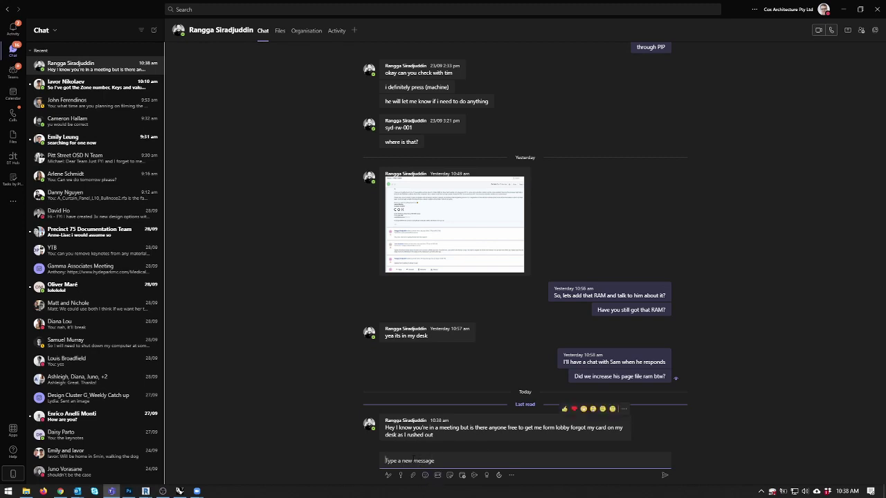
type("Rob or S")
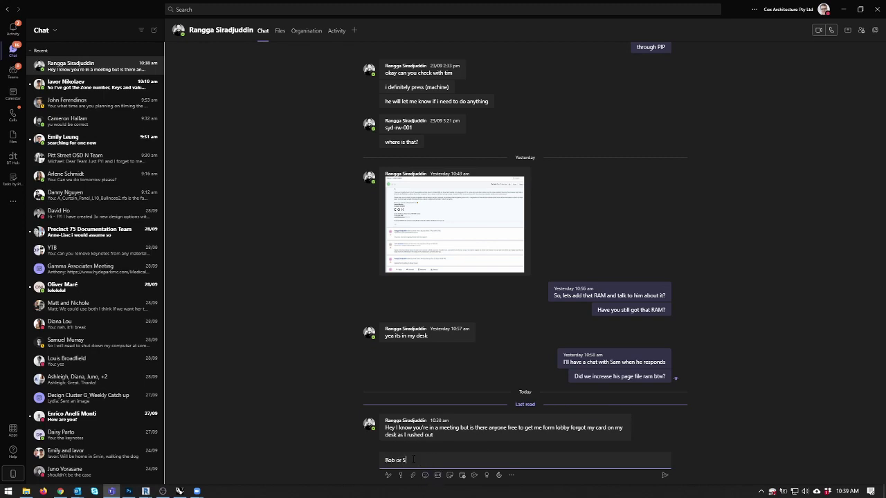
type("teph")
key("Return")
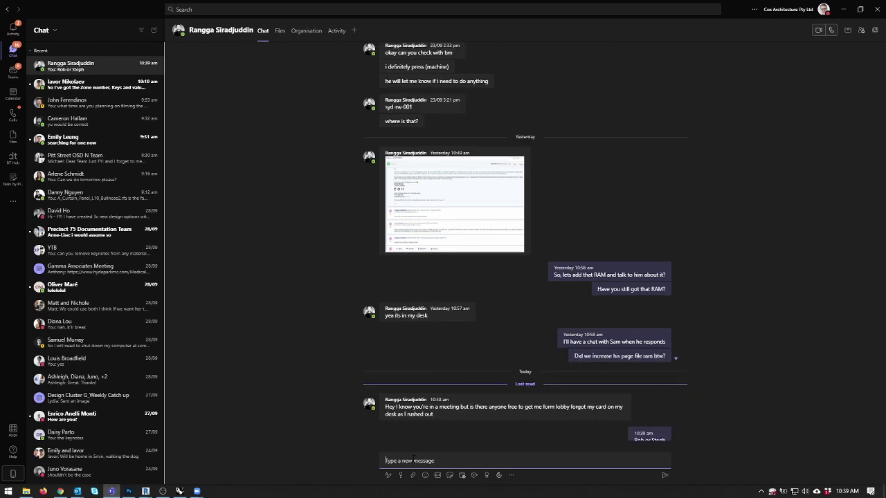
type("Som")
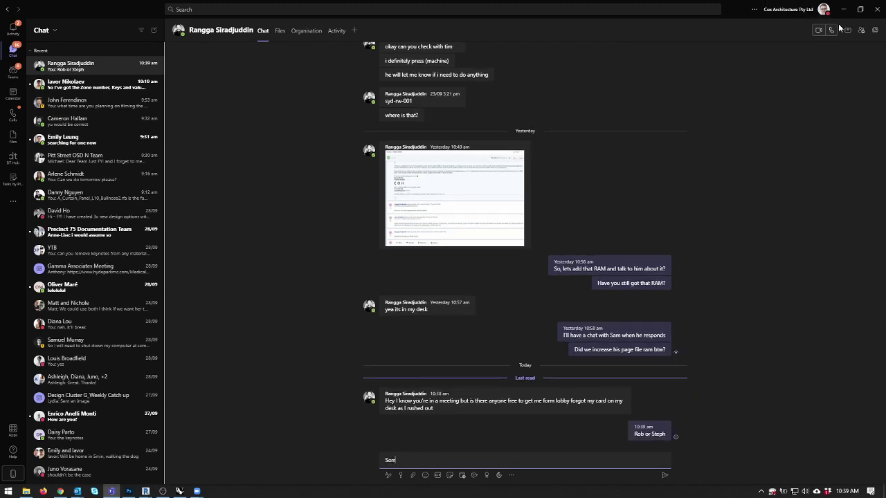
type("ry I am teaching")
key("Return")
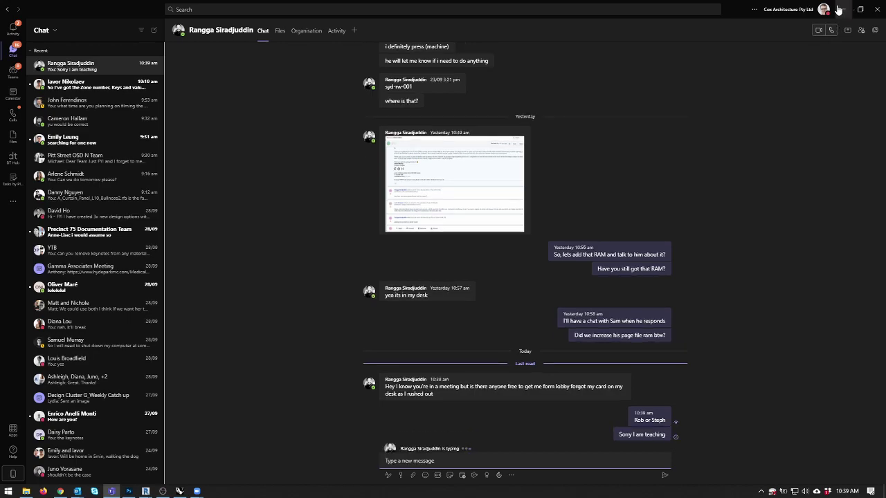
left_click(842, 9)
Delete the second Curve, Brep | Plane, Integer and Expression components, keeping only the first Curve parameter.
right_click_drag(371, 192, 423, 238)
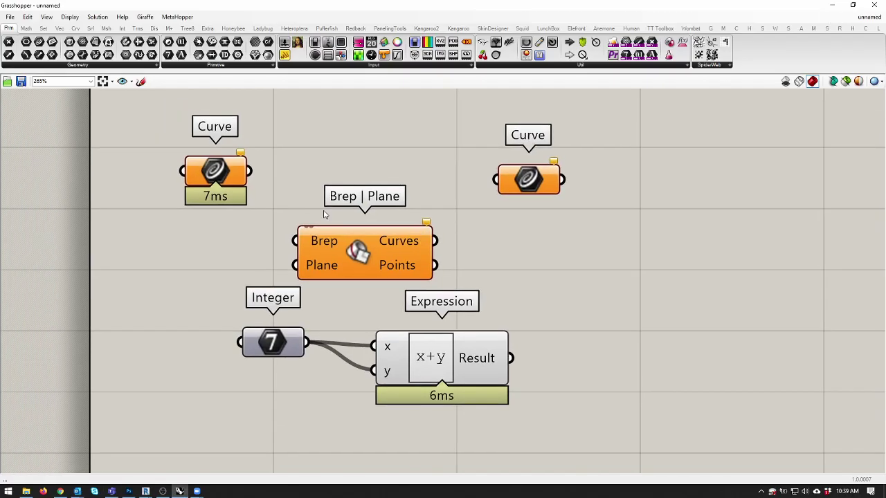
scroll(366, 240, "down", 3)
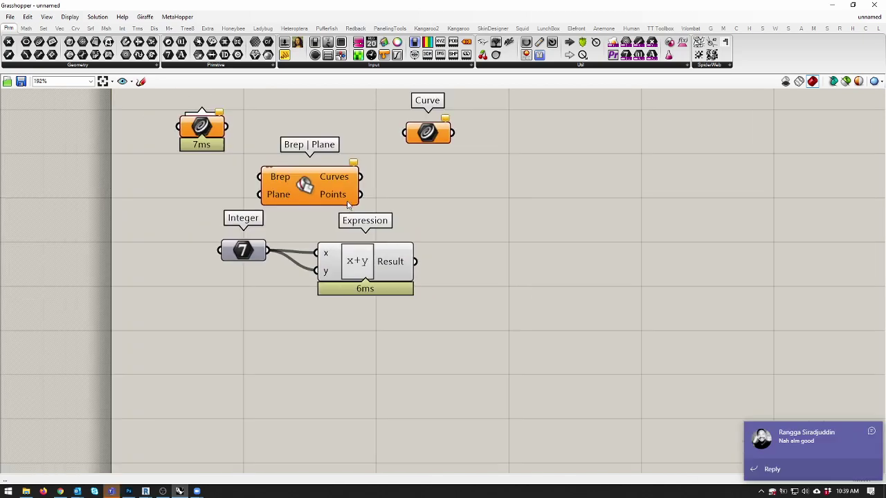
left_click_drag(333, 232, 341, 231)
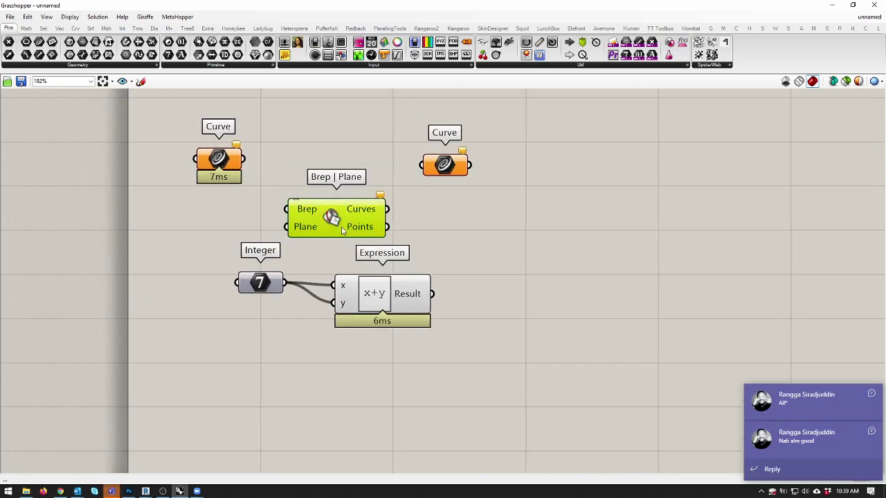
left_click_drag(475, 391, 267, 121)
key("Delete")
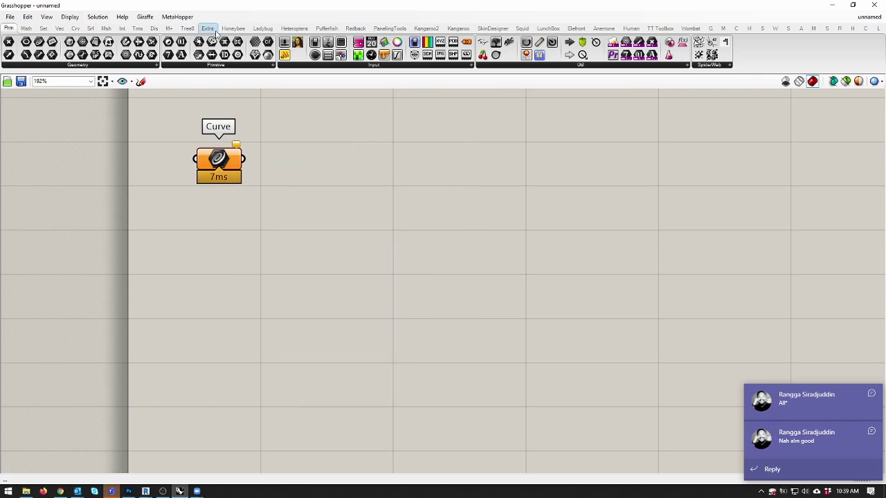
Tile the Grasshopper window side by side with Rhino and duplicate the Curve parameter below the original.
double_click(186, 5)
key("super+Right")
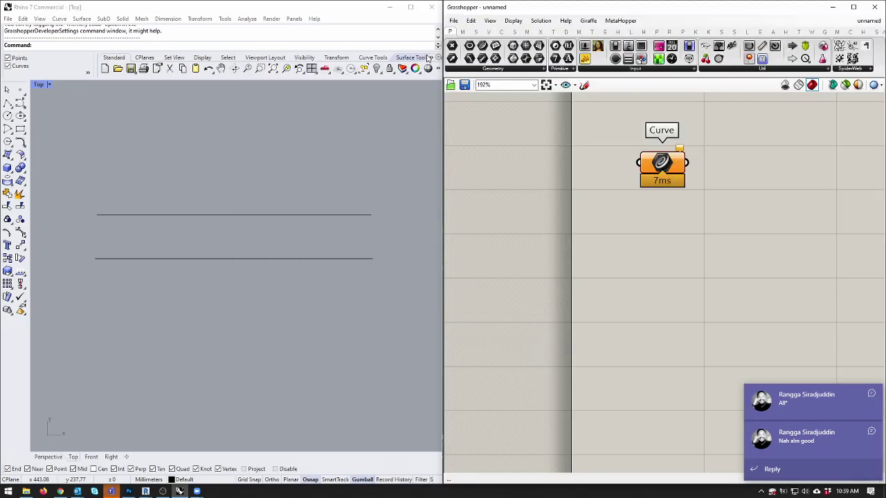
scroll(751, 243, "down", 5)
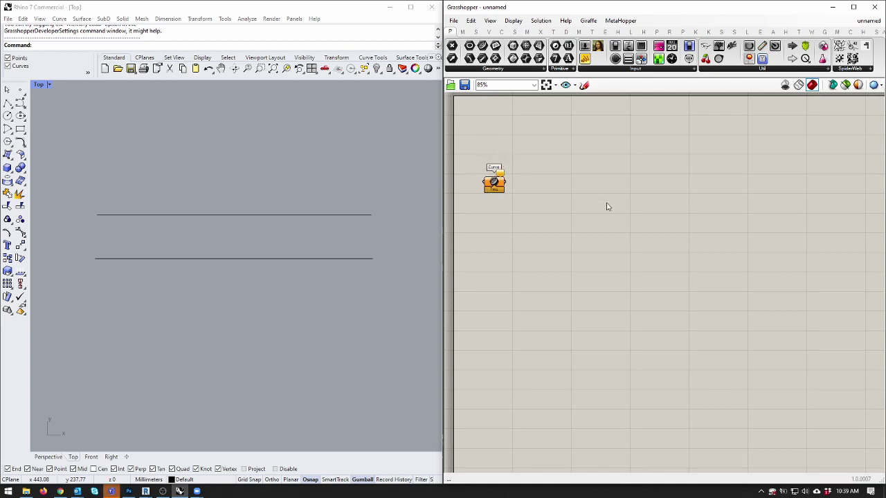
left_click(494, 186)
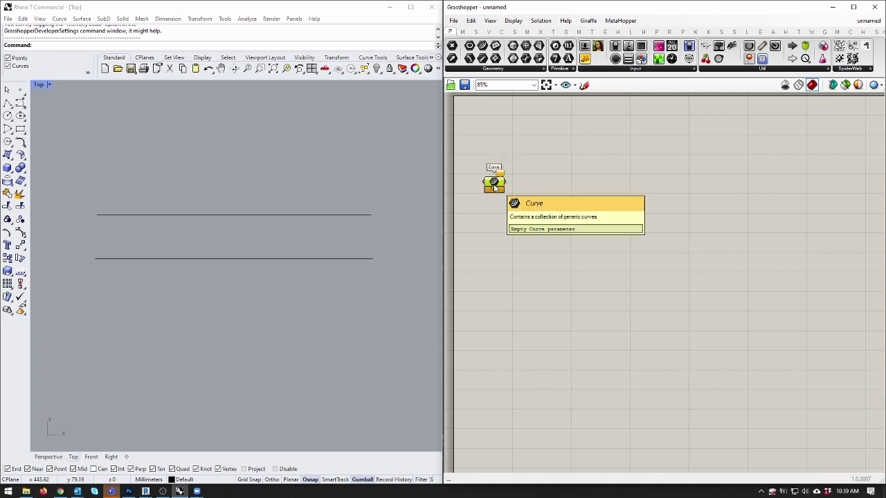
left_click_drag(504, 194, 502, 250, "alt")
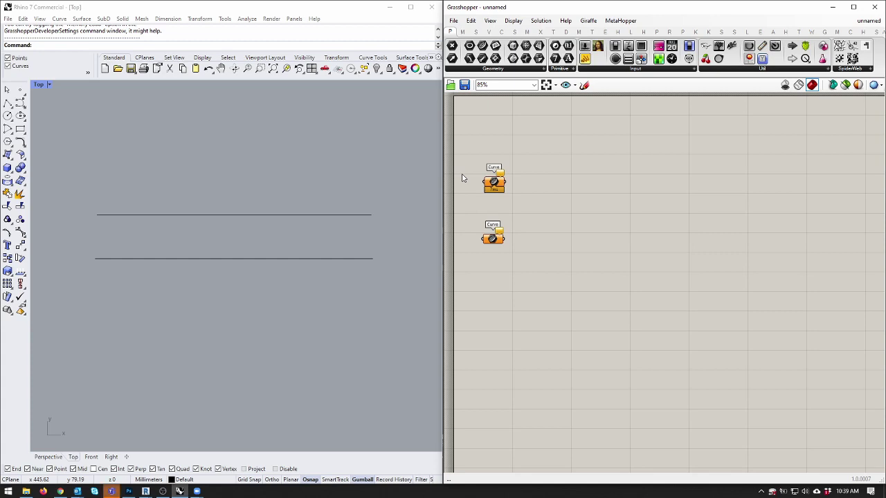
Reference the lower Rhino line in the lower Curve parameter and the upper line in the upper Curve parameter.
right_click(495, 240)
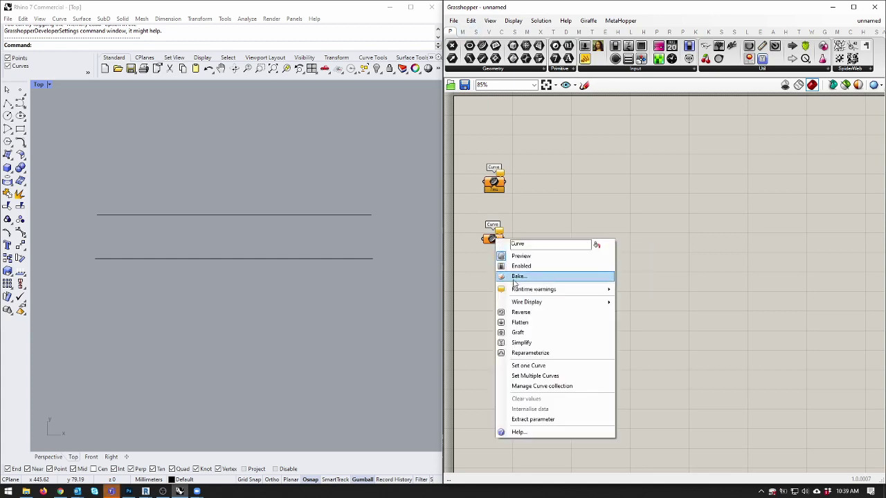
left_click(520, 365)
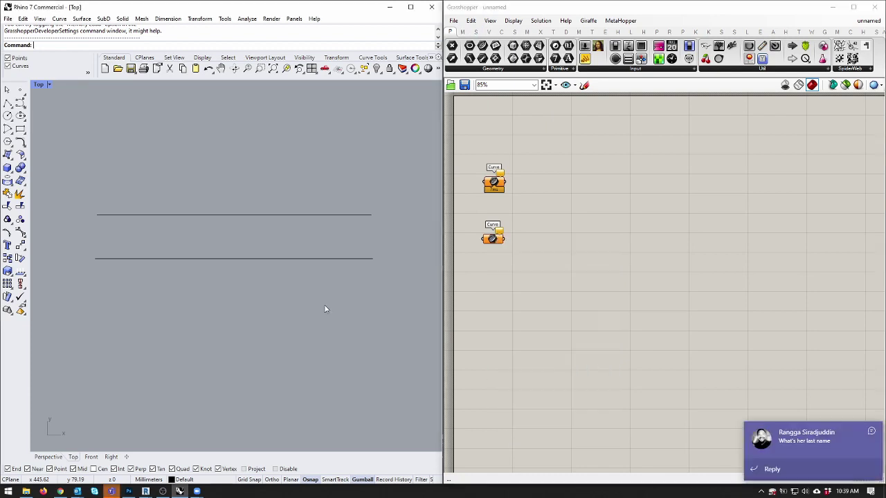
left_click(317, 263)
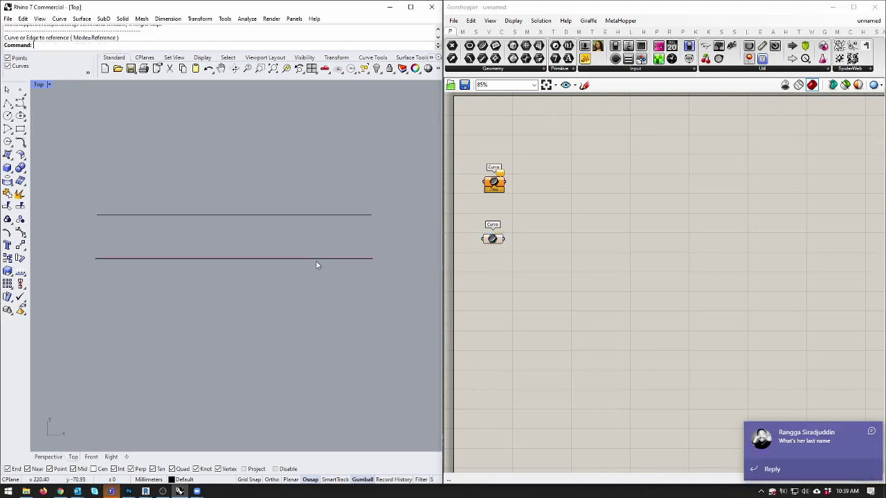
right_click(496, 183)
left_click(522, 309)
left_click(340, 216)
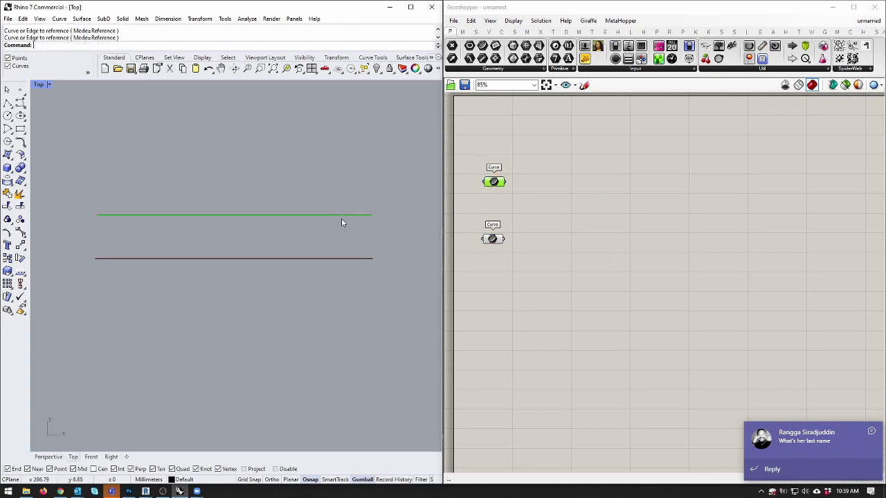
right_click(341, 222)
key("Escape")
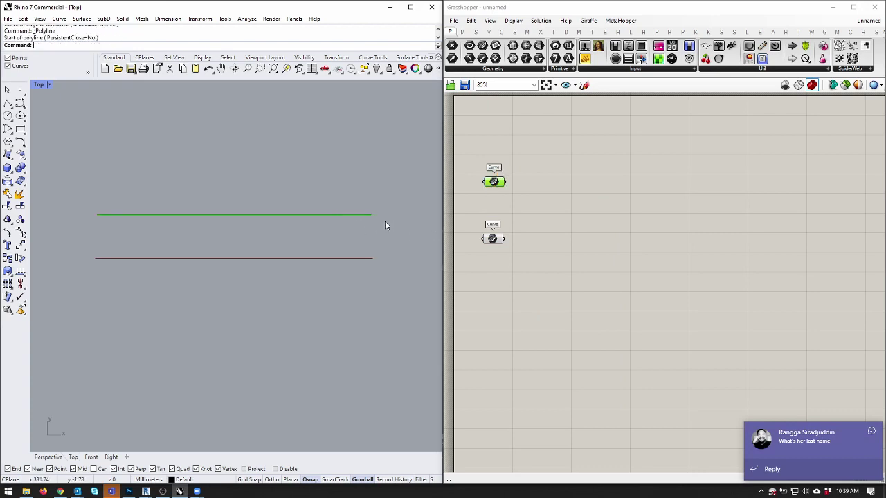
Inspect the upper Curve parameter's options and highlight both Curve parameters' referenced lines in the Rhino viewport.
right_click(494, 182)
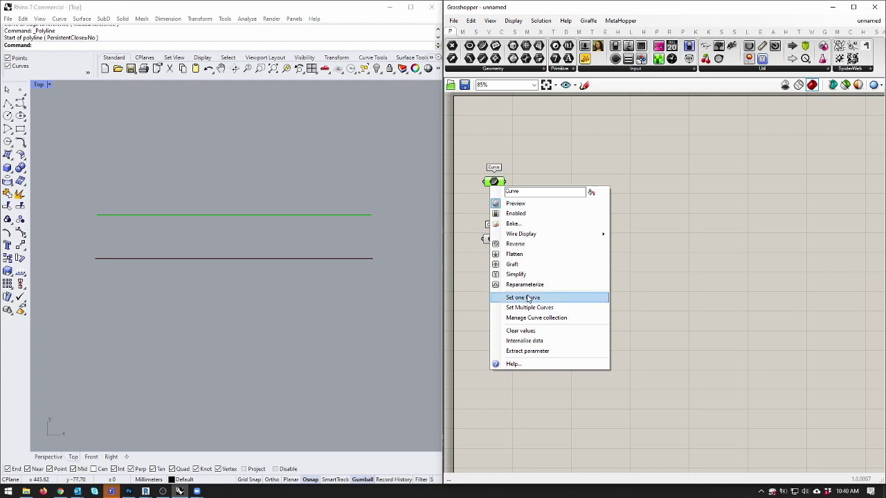
left_click(739, 255)
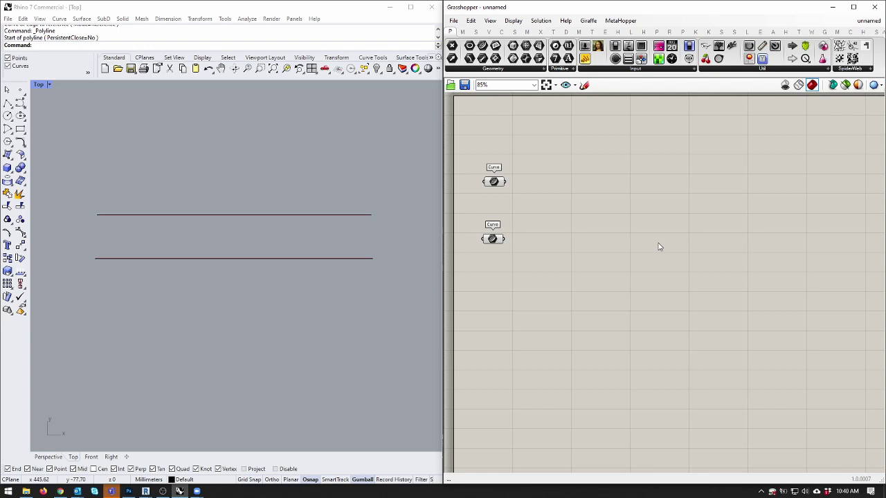
left_click_drag(472, 158, 520, 331)
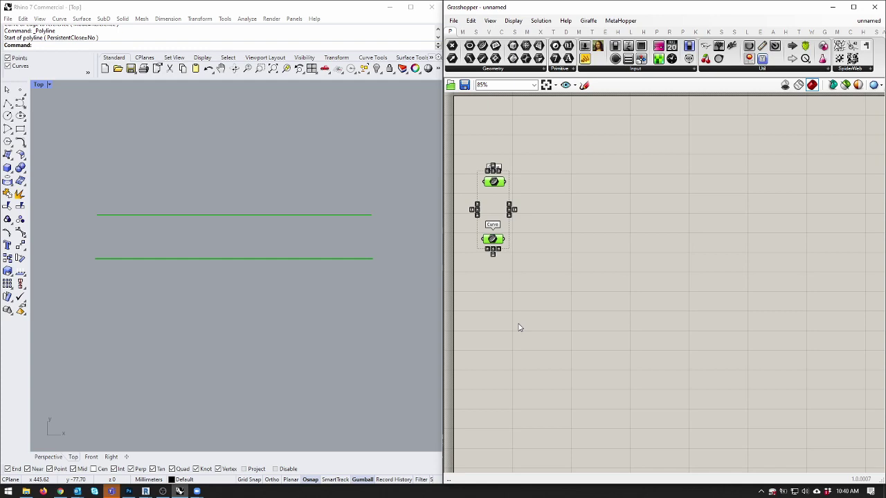
left_click(554, 305)
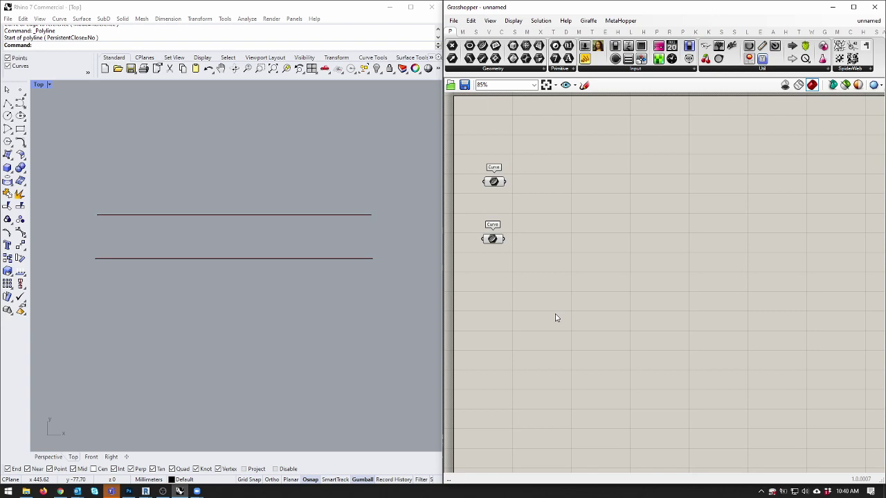
Place a Circle component from the Curve category's primitives to the right of the two Curve parameters.
left_click(501, 32)
left_click(688, 45)
left_click(620, 224)
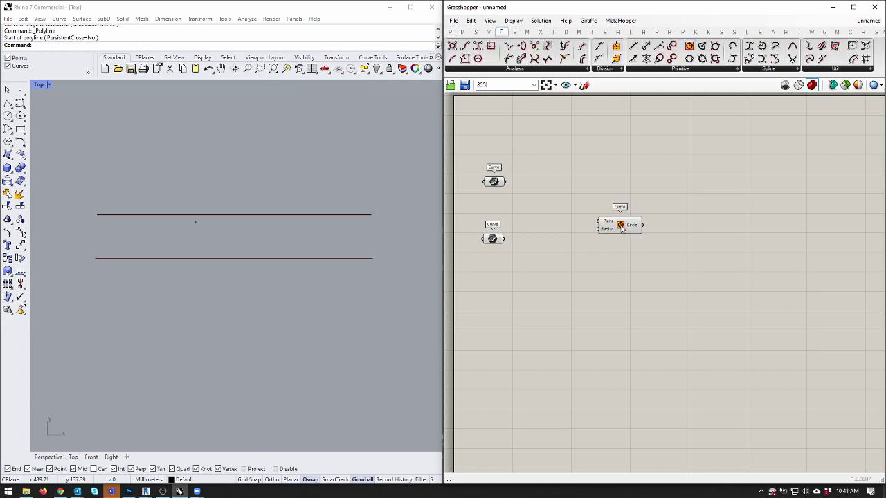
Turn off Draw Full Names so component inputs and outputs use abbreviated labels.
right_click(608, 229)
left_click(491, 21)
mouse_move(512, 20)
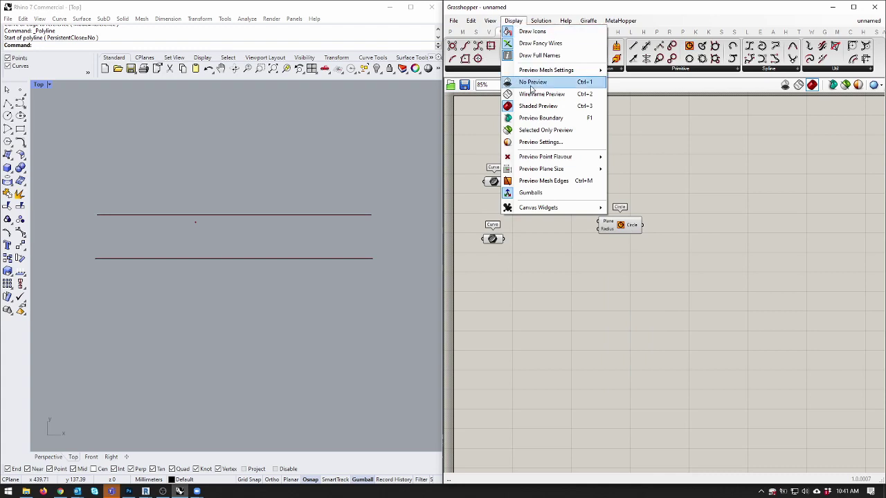
left_click(534, 54)
Set the Circle component's radius input to 50.
right_click(609, 229)
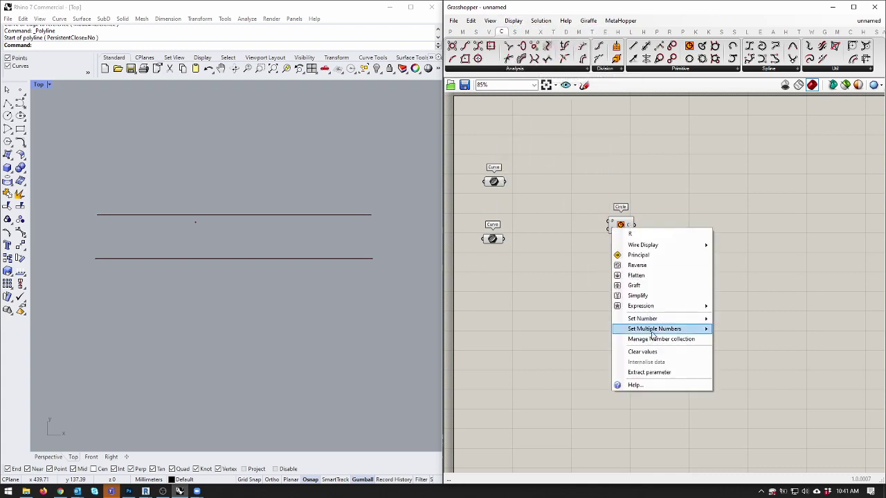
mouse_move(642, 319)
type("50")
left_click(745, 332)
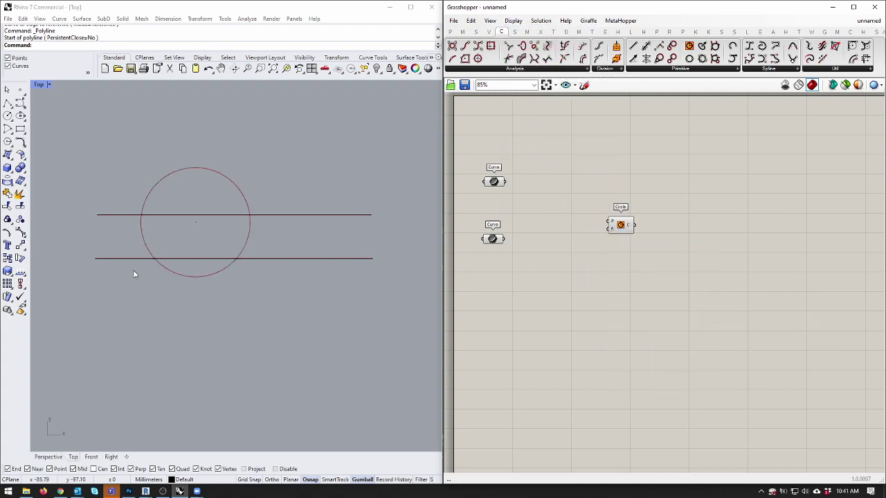
Highlight the Circle component's preview and try to window-select the previewed circle in the Rhino viewport.
left_click(622, 228)
right_click_drag(205, 172, 327, 198)
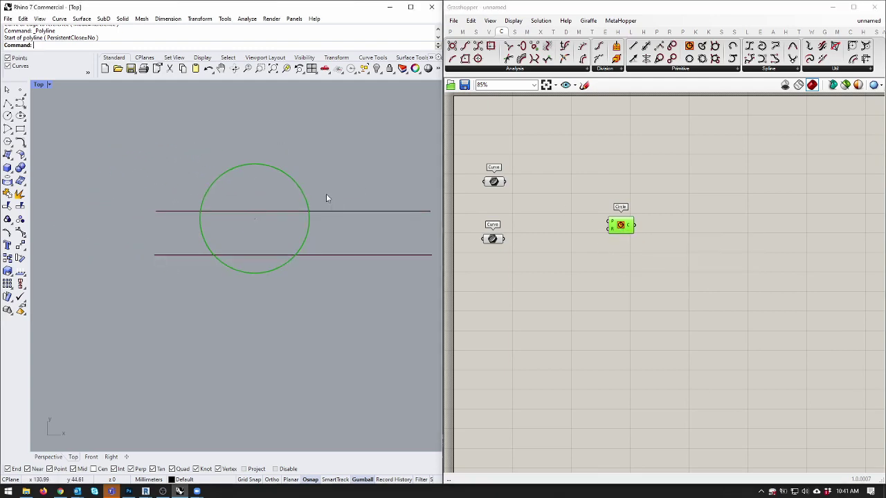
left_click_drag(351, 193, 170, 143)
right_click_drag(253, 152, 161, 155)
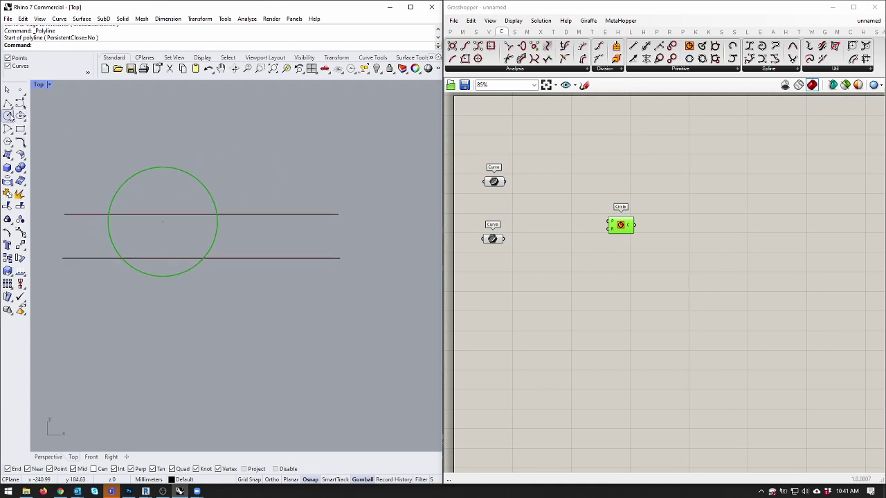
Draw a circle freehand in Rhino above the upper line, smaller than the previewed circle, and nudge it upward.
left_click(8, 116)
left_click(267, 181)
left_click(274, 150)
left_click_drag(298, 167, 312, 170)
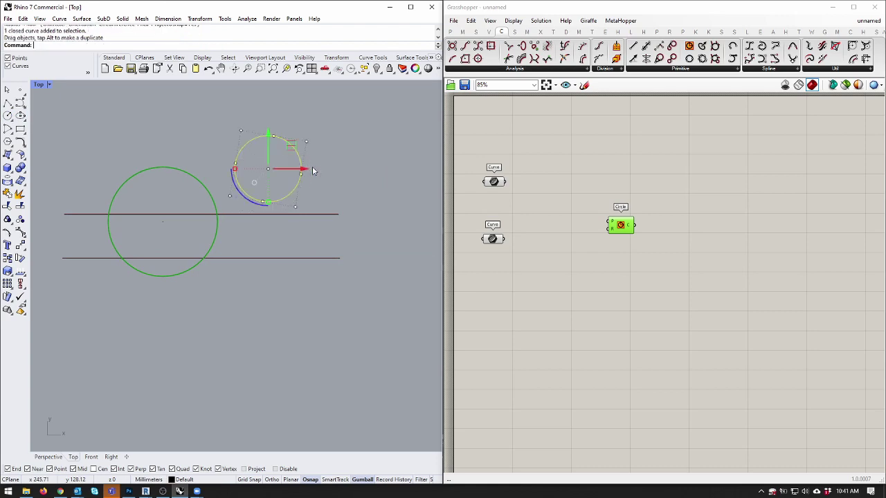
left_click(415, 192)
Move the Circle component close to the lower Curve parameter, and test selecting the hand-drawn circle in Rhino.
left_click(639, 213)
scroll(638, 213, "up", 2)
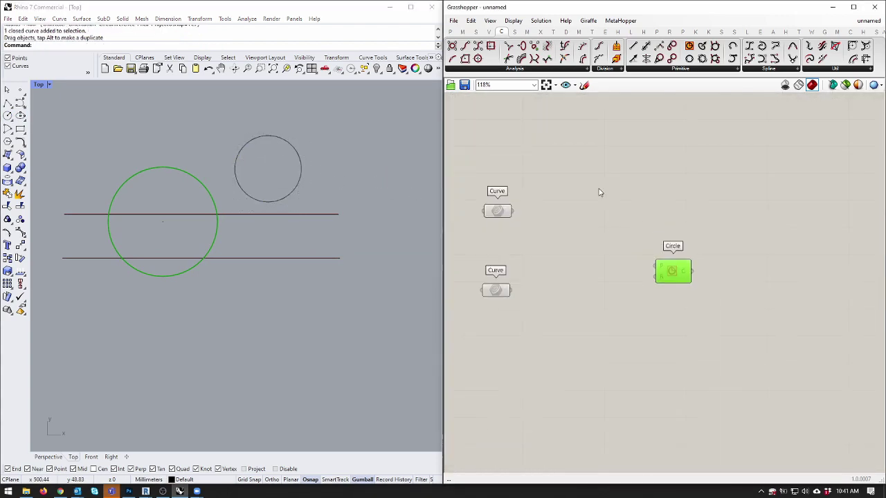
left_click_drag(674, 270, 574, 320)
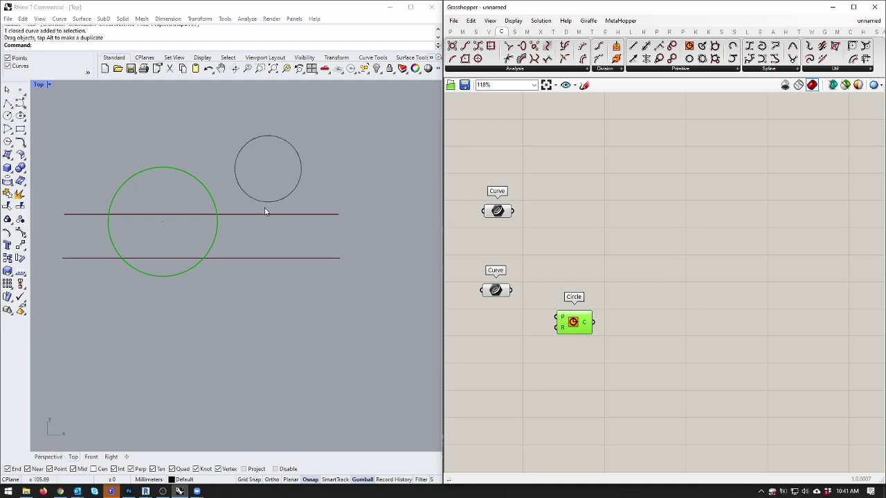
left_click(675, 244)
left_click(271, 142)
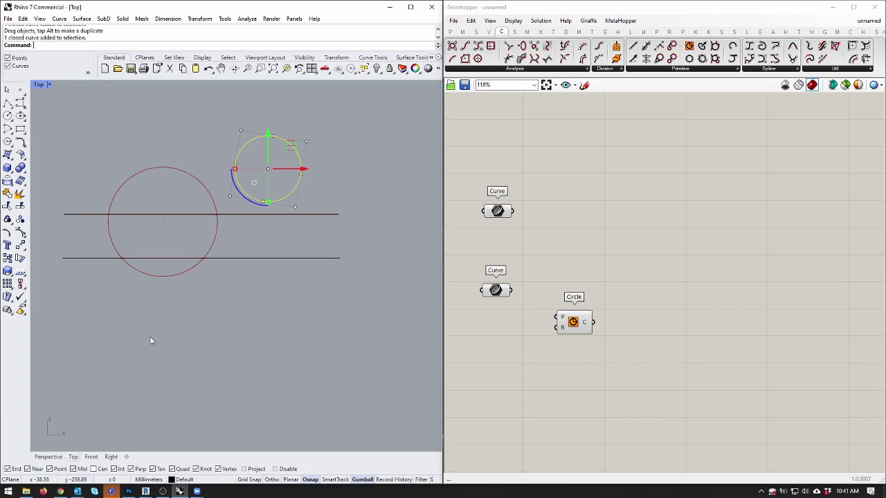
key("Escape")
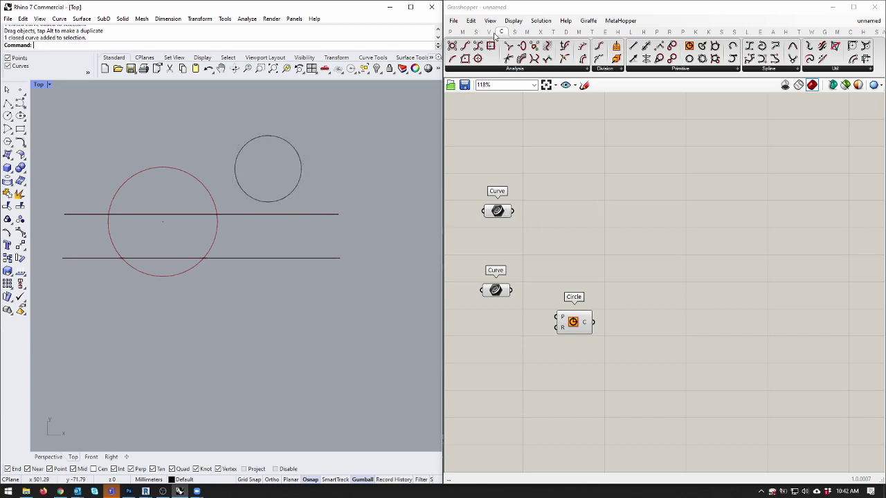
Add a Geometry parameter beside the two Curve parameters and reference the hand-drawn Rhino circle in it.
left_click(450, 32)
left_click(524, 70)
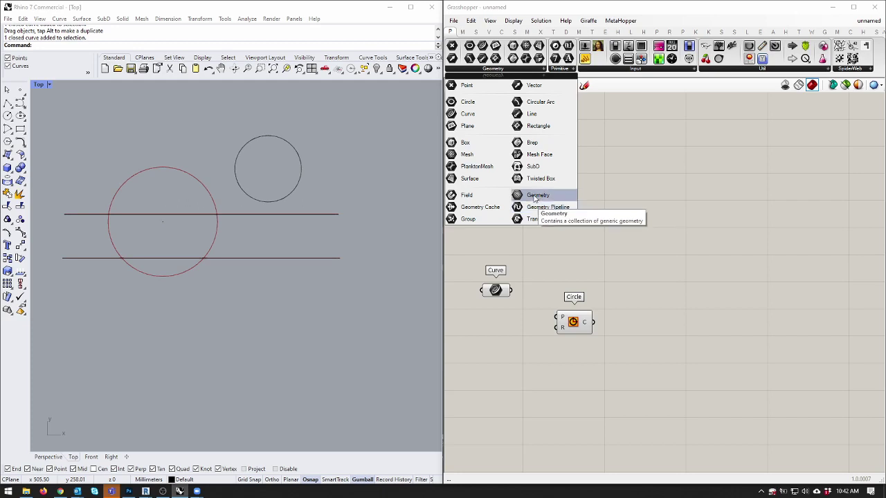
left_click_drag(535, 197, 561, 238)
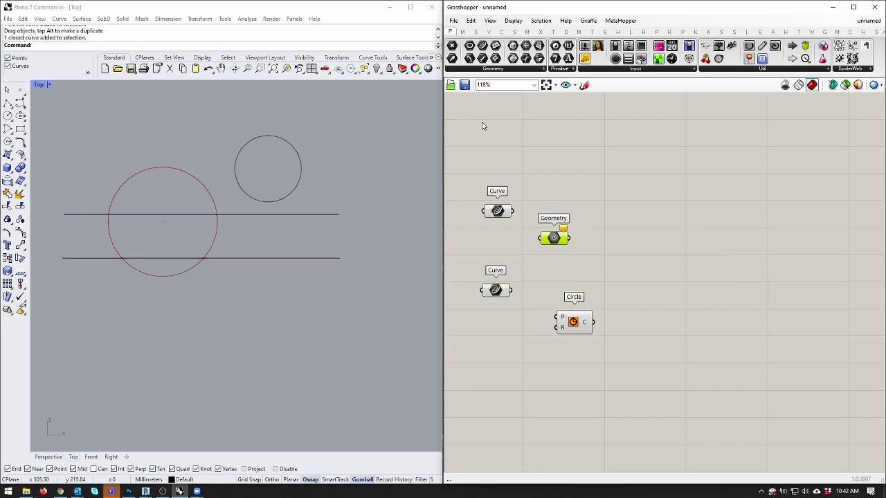
right_click(553, 243)
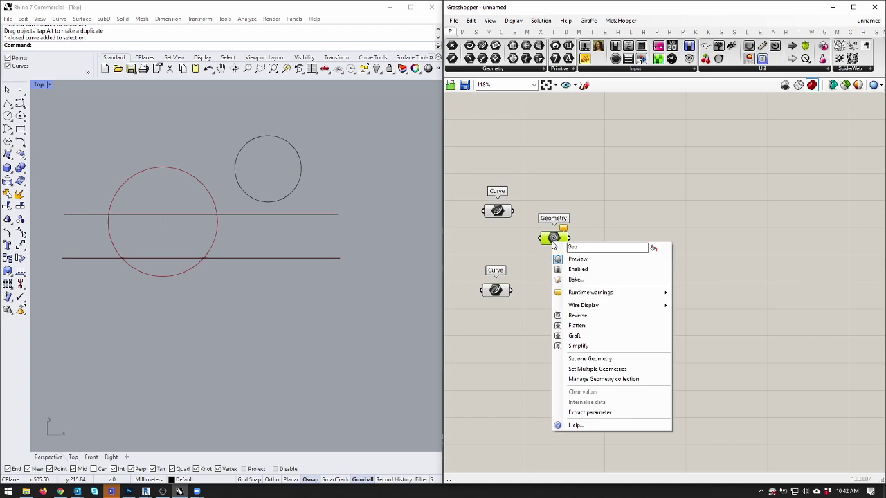
left_click(608, 360)
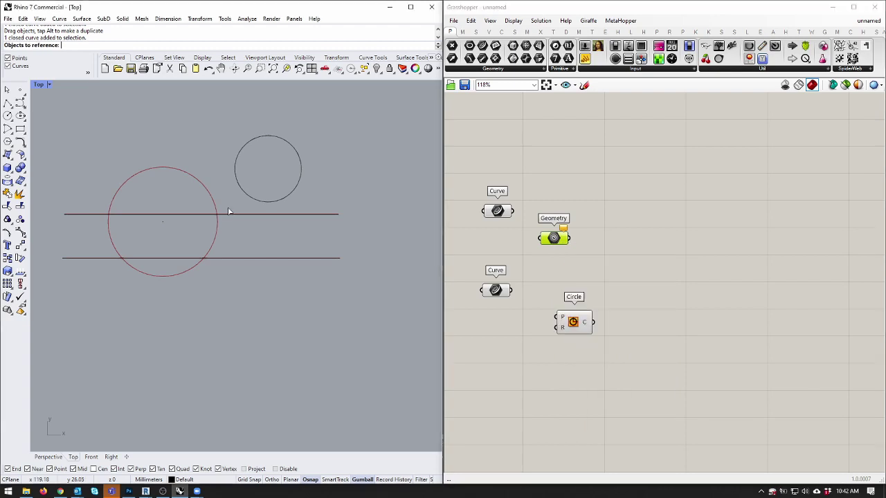
left_click(235, 170)
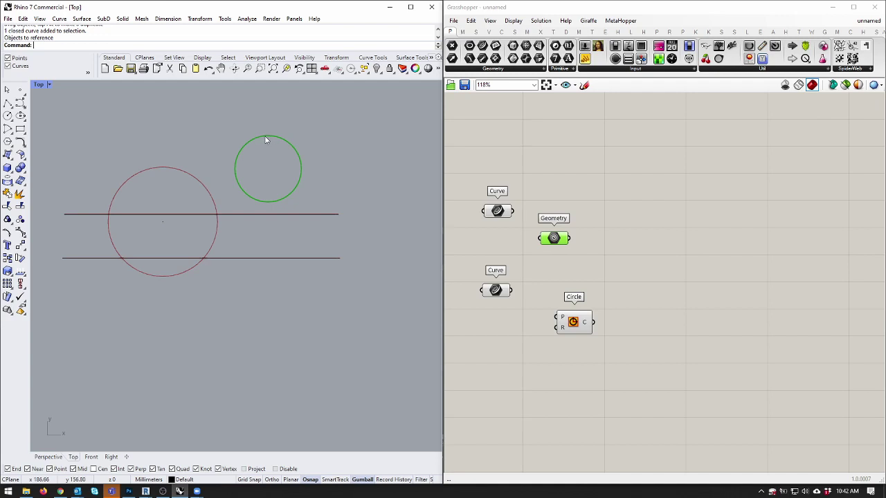
Move the referenced circle in Rhino so that it sits just above the previewed circle.
left_click(235, 172)
left_click(332, 178)
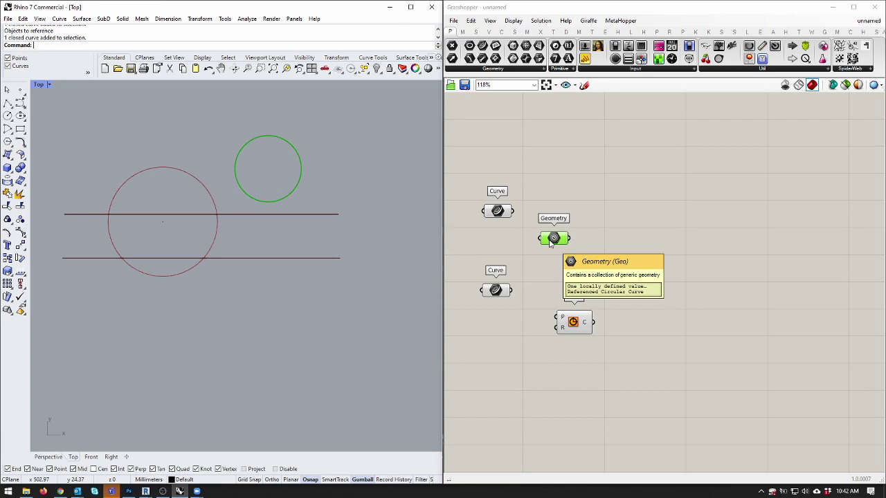
left_click_drag(236, 153, 130, 127)
left_click(251, 147)
mouse_move(566, 239)
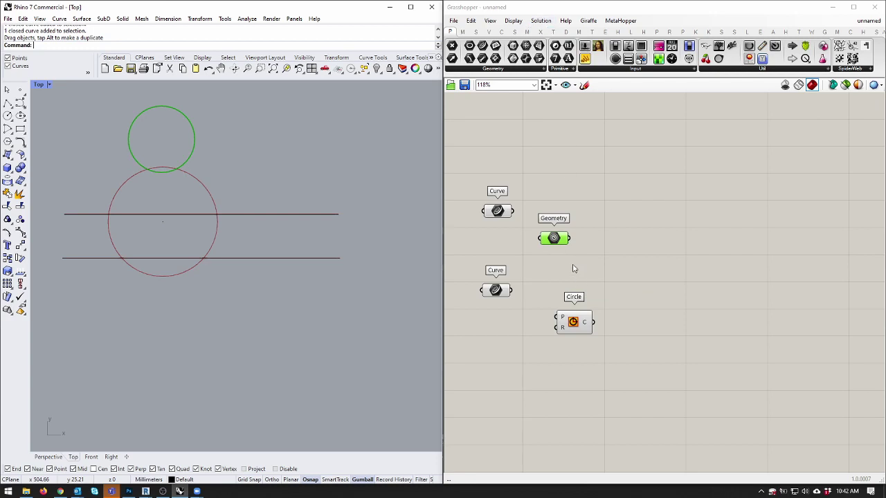
Draw two more circles freehand in Rhino, in a row beside the referenced circle and above the upper line.
right_click(557, 240)
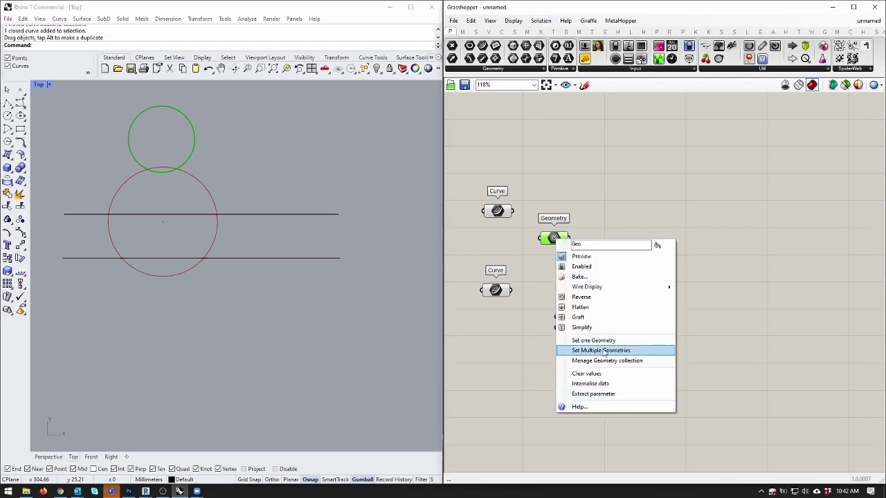
left_click(256, 152)
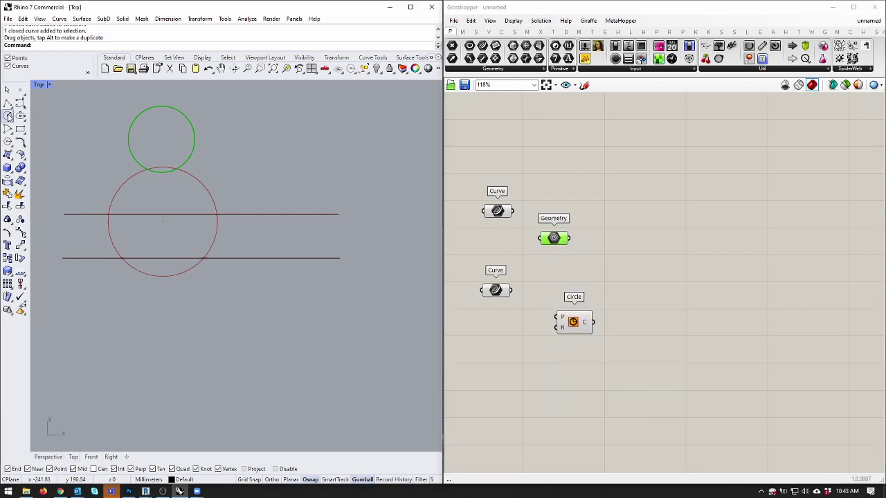
left_click(8, 115)
left_click(288, 155)
key("Return")
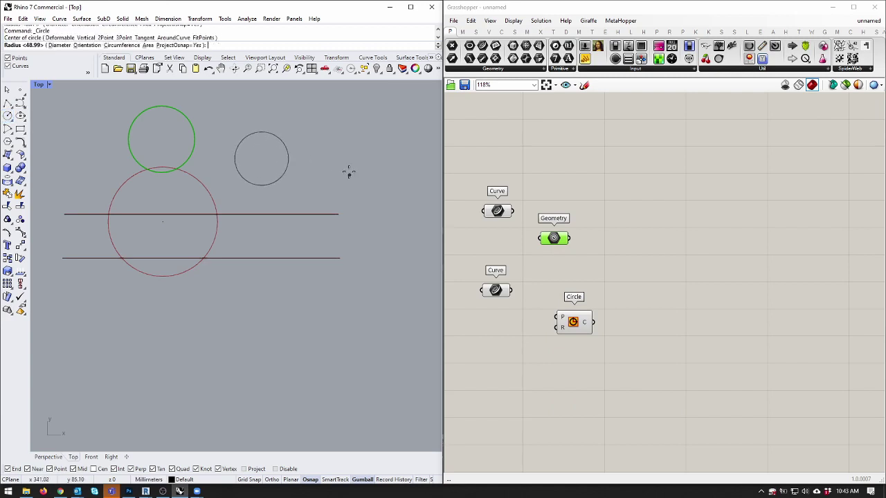
left_click(349, 174)
left_click(348, 142)
left_click_drag(341, 147, 340, 130)
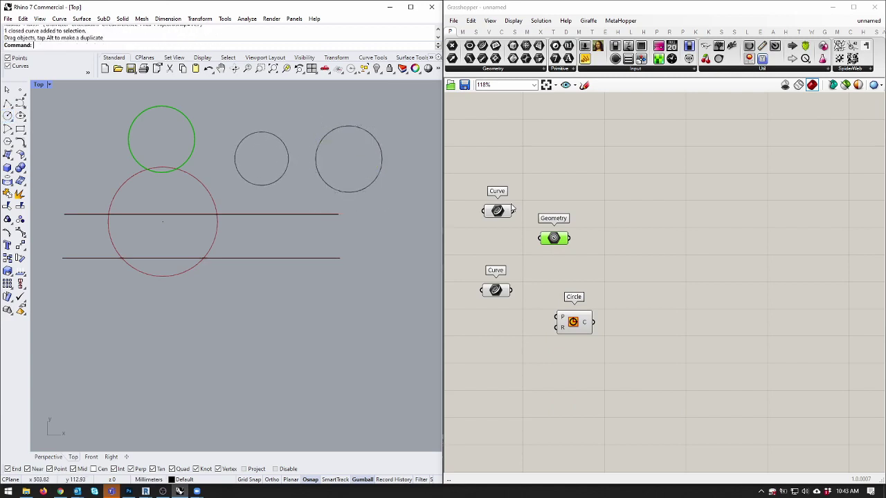
Reference all three hand-drawn circles in the Geometry parameter as multiple geometries, picking them from left to right.
right_click(562, 242)
left_click(598, 355)
left_click(135, 121)
left_click(241, 143)
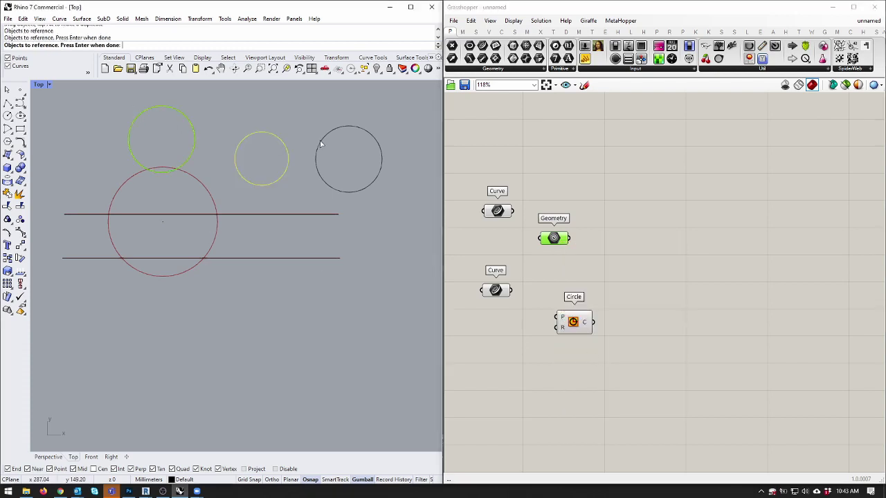
left_click(319, 143)
key("Return")
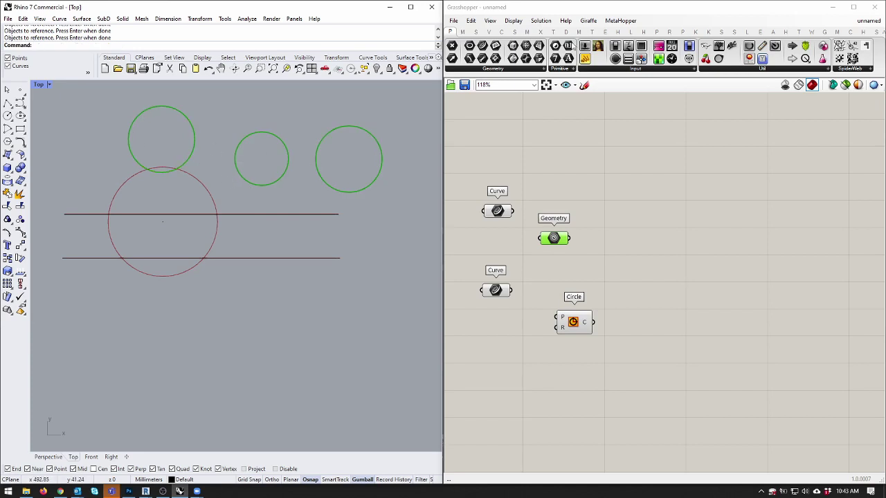
Add a Panel fed by the Geometry parameter, enlarge it, and place it beside the parameter.
left_click(627, 215)
left_click_drag(634, 258, 634, 257)
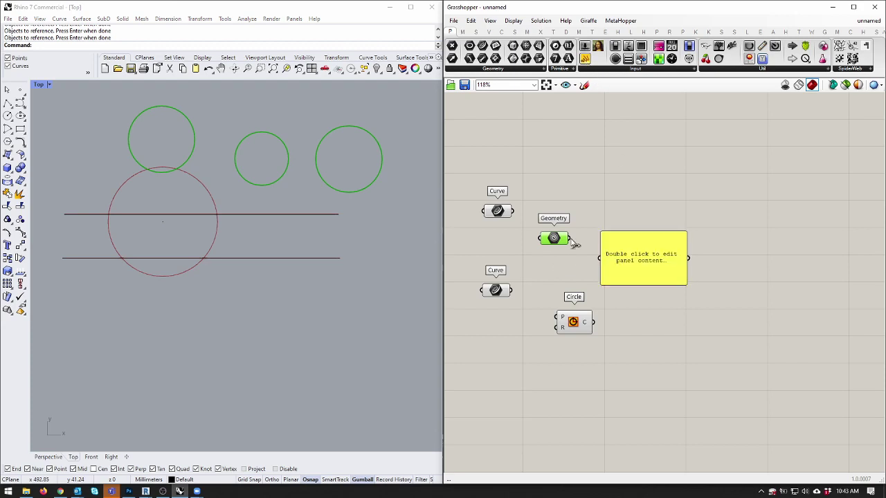
left_click_drag(569, 238, 600, 258)
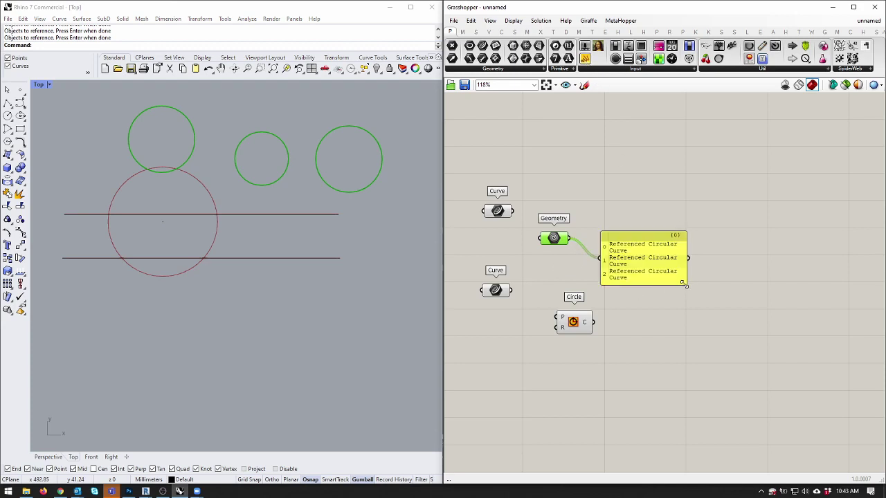
left_click_drag(684, 284, 775, 335)
left_click_drag(653, 299, 706, 253)
Add a Deconstruct Arc component above the Geometry parameter and feed the referenced circles into its arc input.
left_click(501, 31)
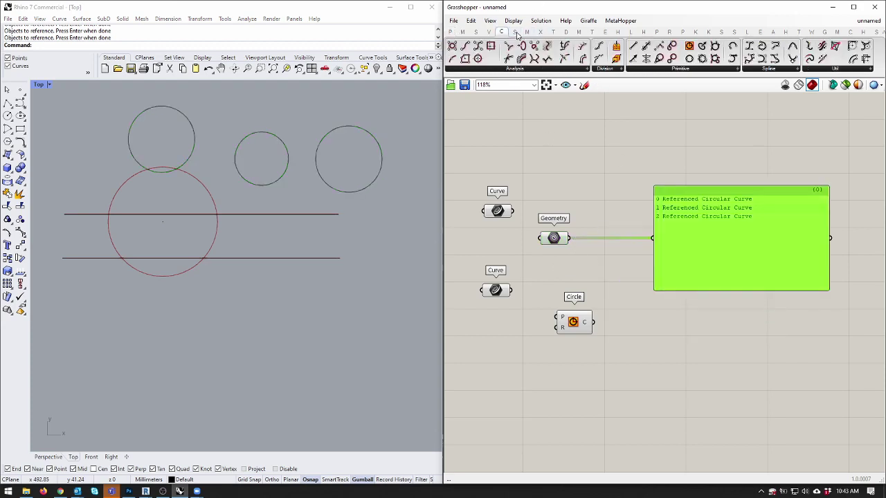
left_click_drag(464, 59, 595, 184)
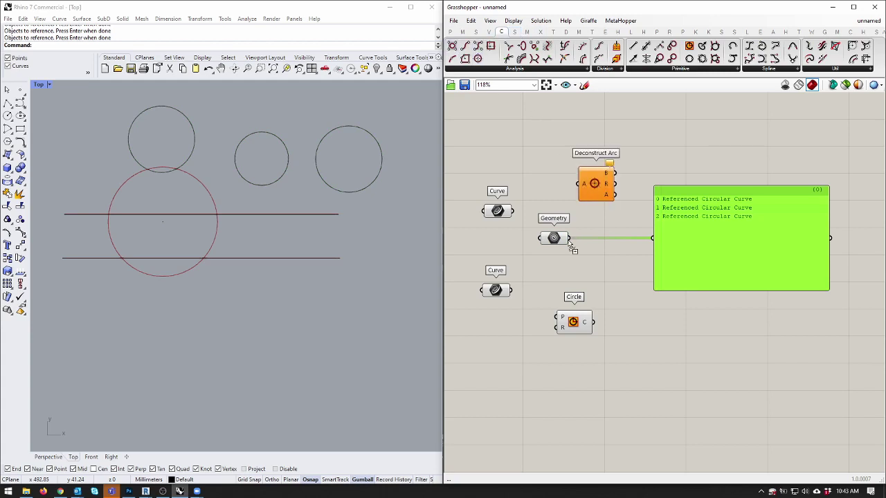
left_click_drag(569, 238, 579, 184)
Add a Point List component and connect Deconstruct Arc's base plane output to its points input.
left_click(565, 32)
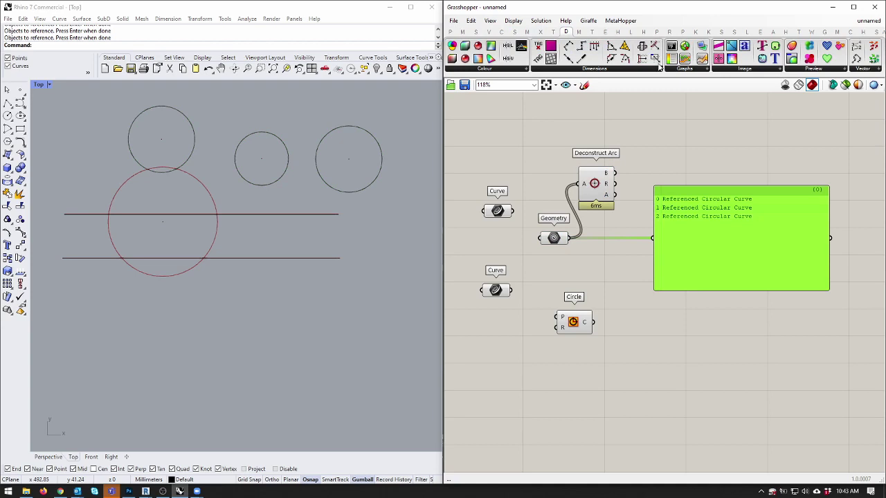
left_click(631, 69)
left_click_drag(560, 187, 653, 163)
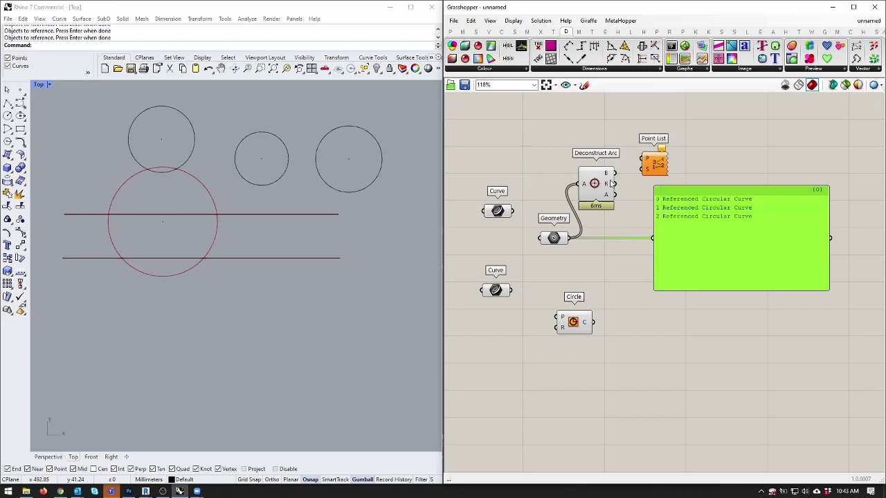
left_click_drag(615, 173, 650, 176)
Set the Point List's S input to 10 and move the Panel farther away from the components.
right_click(643, 181)
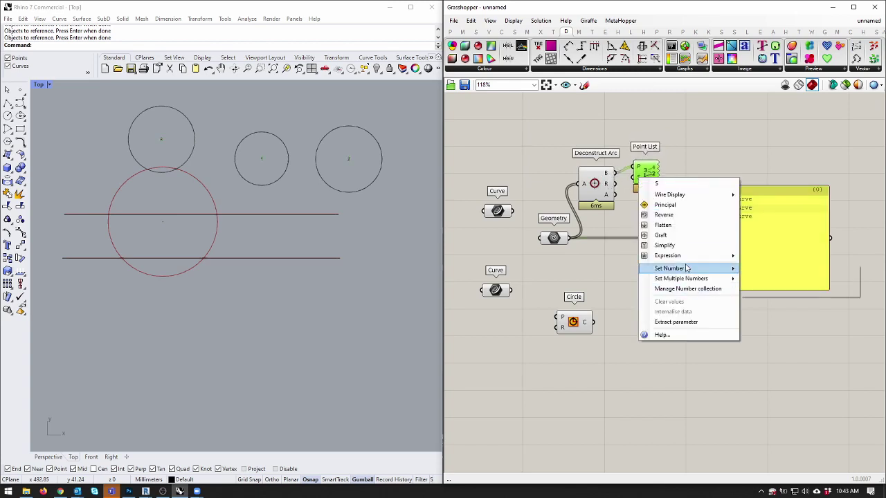
mouse_move(685, 268)
left_click(774, 269)
type("10")
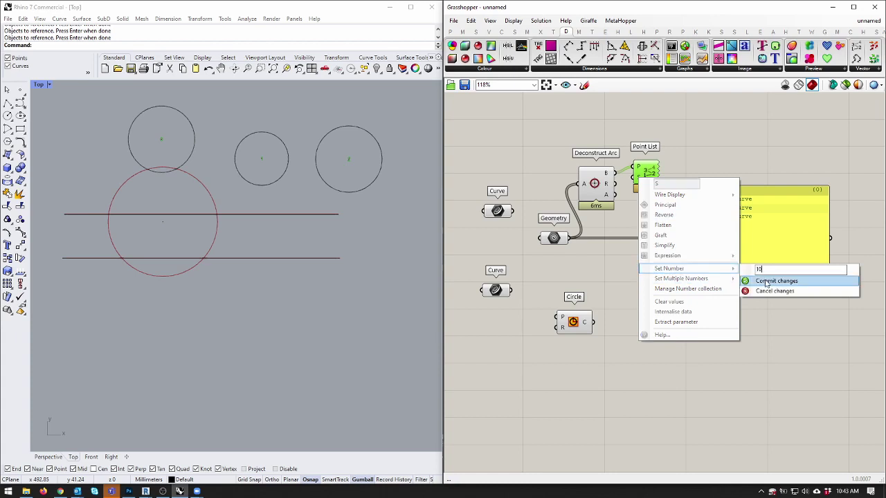
left_click(766, 282)
left_click_drag(761, 249, 812, 265)
left_click(592, 225)
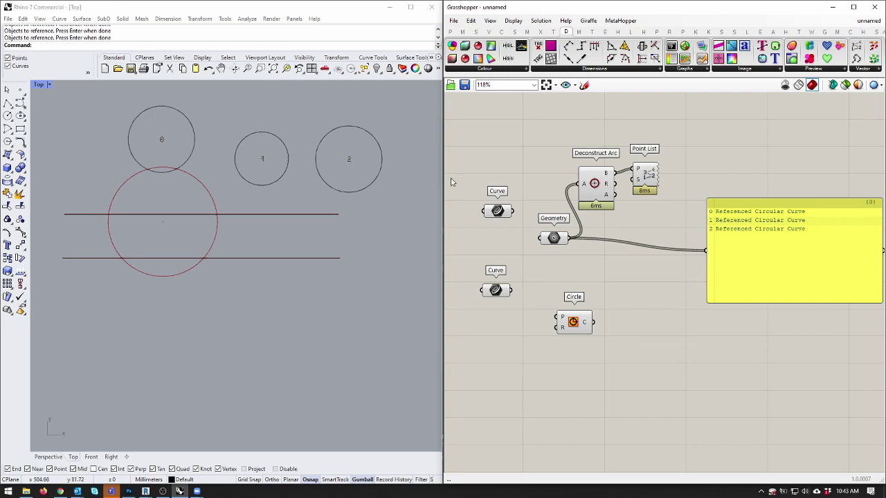
Re-reference the three circles in the Geometry parameter by window-selecting them all at once.
right_click(557, 246)
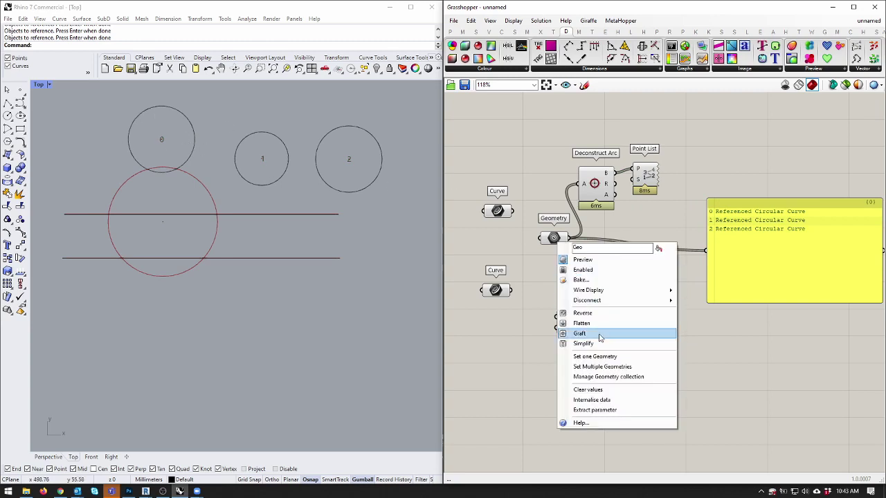
left_click(613, 366)
left_click_drag(386, 198, 177, 166)
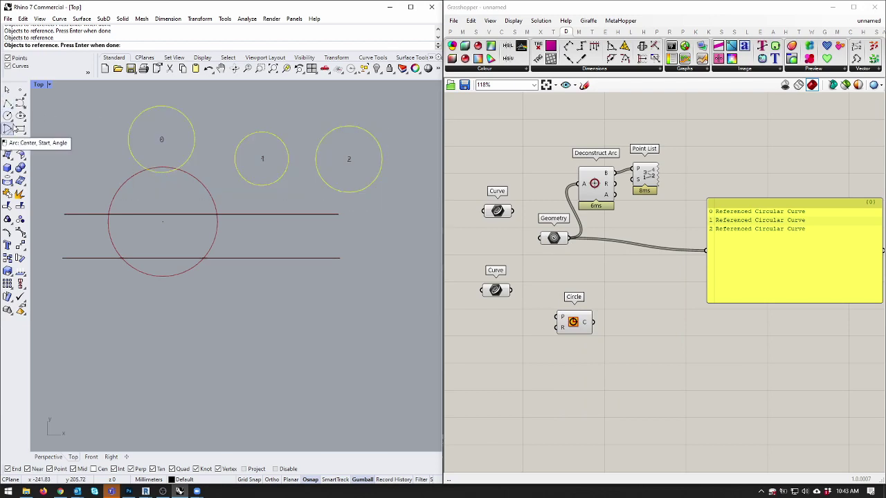
key("Return")
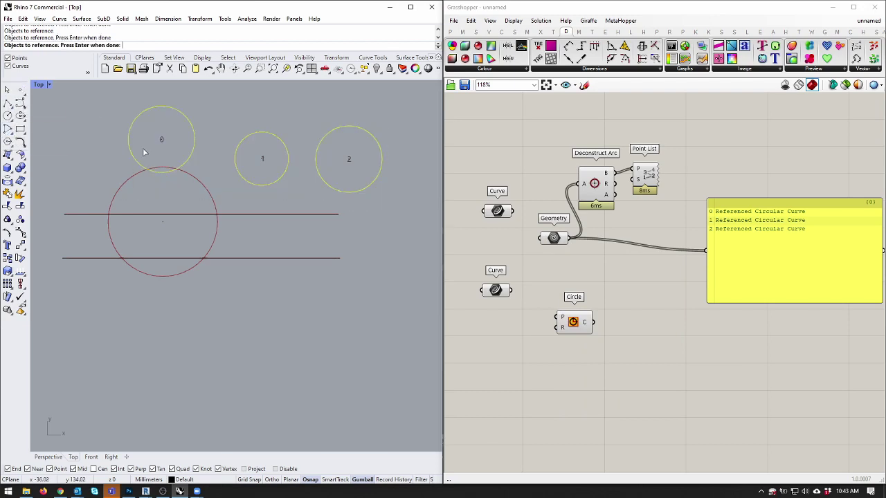
Re-reference the circles in the Geometry parameter in a new order: middle, left, and right circle.
right_click(548, 240)
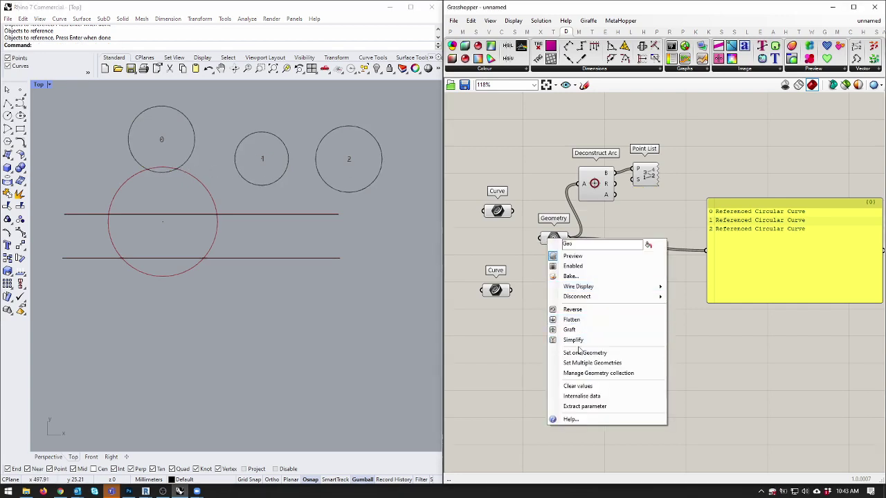
left_click(613, 366)
left_click_drag(299, 190, 219, 161)
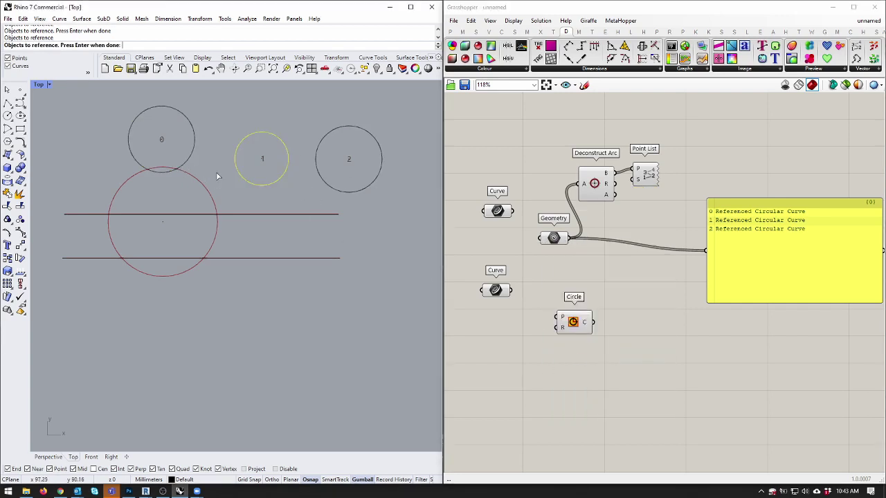
left_click(191, 147)
left_click(316, 166)
key("Return")
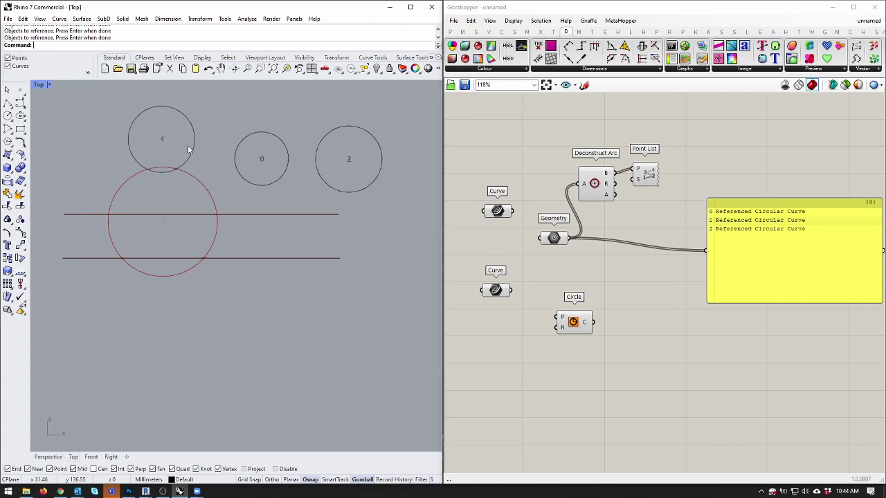
Preselect the middle, left, and right circles in Rhino and assign the selection to Geometry as multiple geometries.
left_click(236, 158)
left_click(196, 147, "shift")
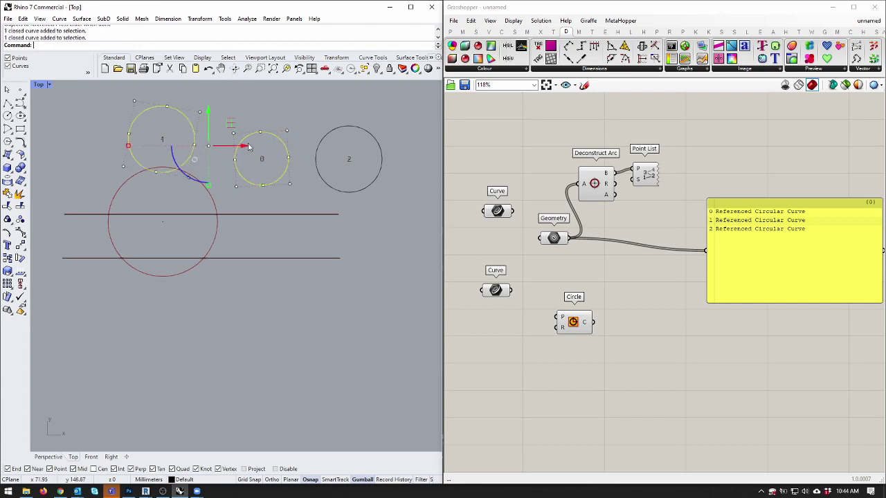
left_click(317, 141, "shift")
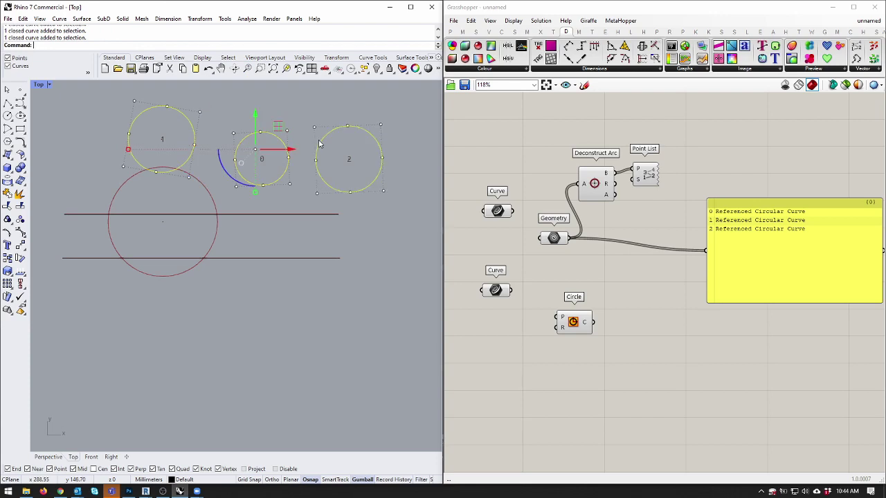
right_click(547, 239)
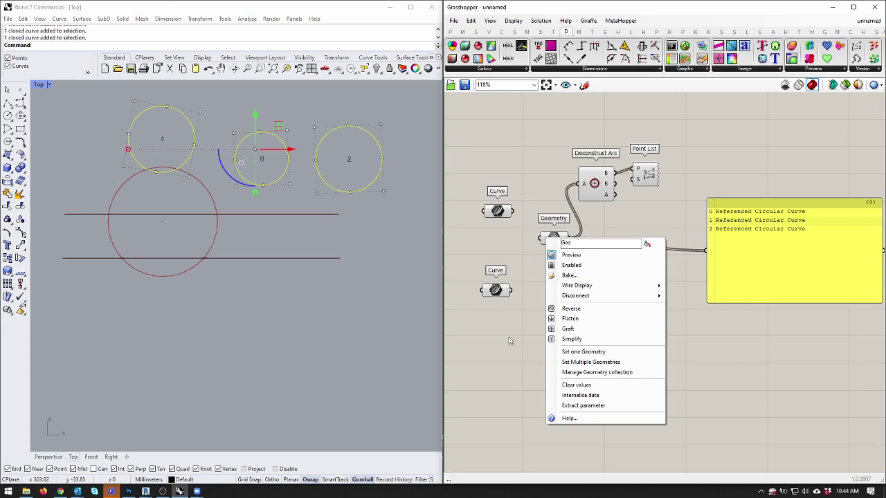
left_click(580, 363)
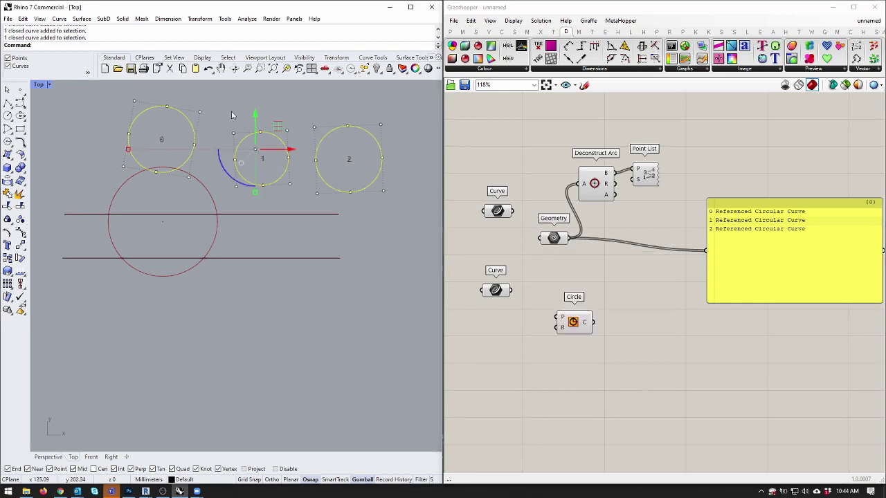
left_click(206, 136)
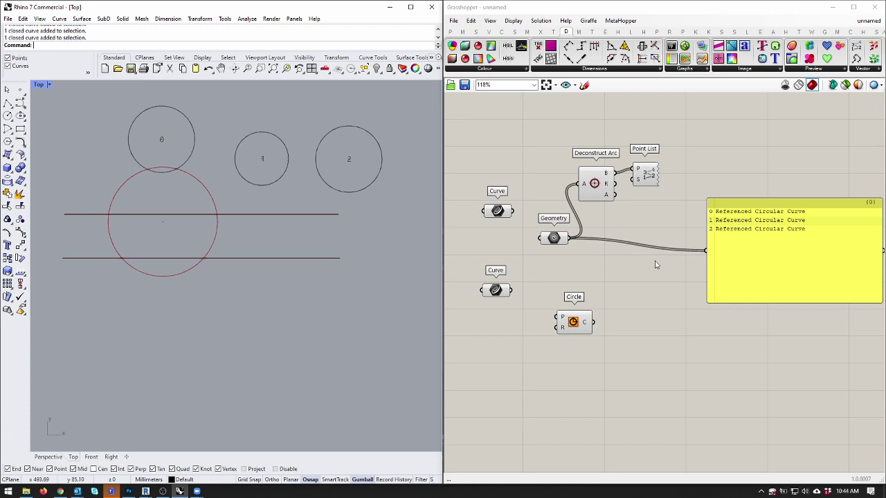
Delete the Geometry, Deconstruct Arc, and Point List components, along with the three hand-drawn circles in Rhino.
left_click_drag(657, 265, 554, 144)
key("Delete")
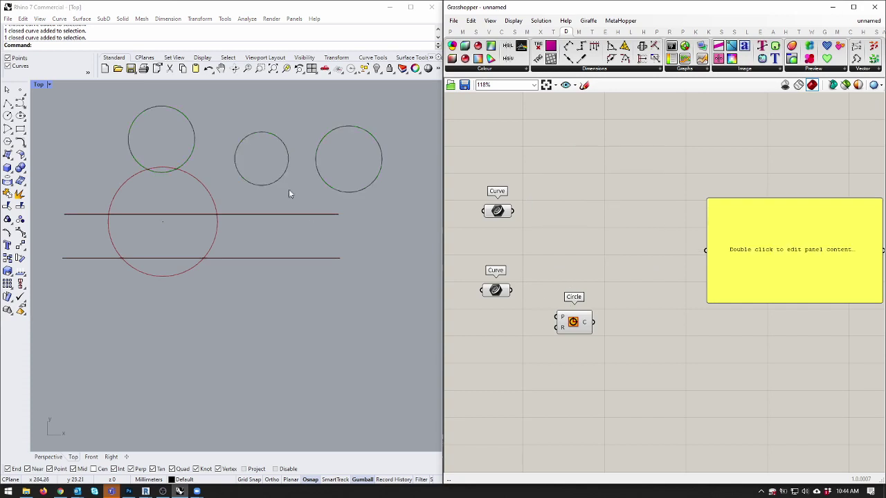
left_click_drag(332, 161, 105, 125)
key("Delete")
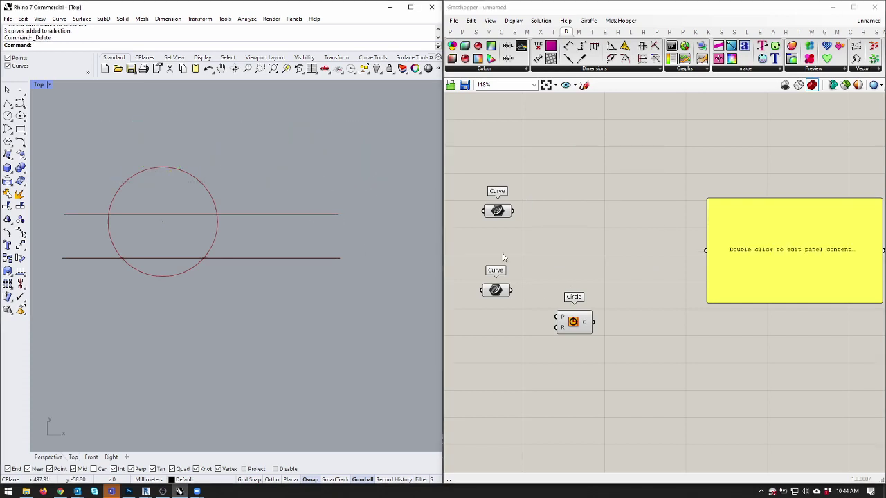
Delete the Circle component and highlight the two Curve parameters to check the Rhino lines they reference.
left_click(497, 211)
left_click(499, 292, "shift")
left_click(548, 247)
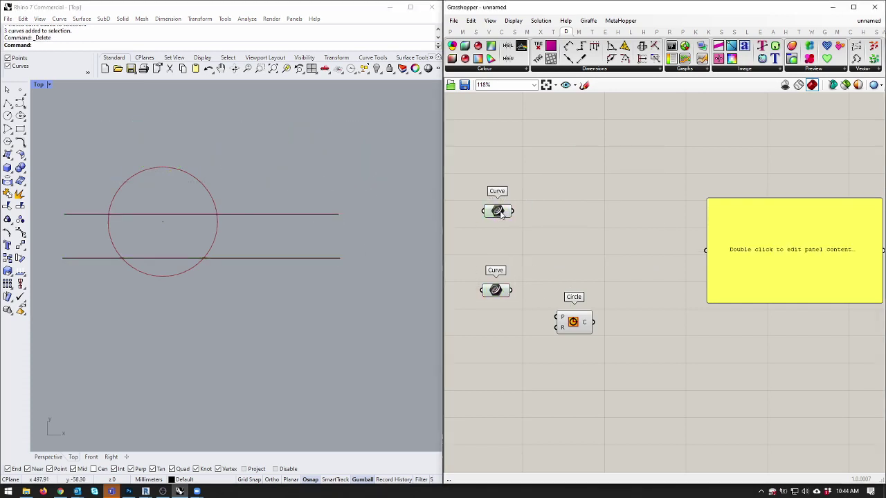
left_click(498, 212)
left_click(581, 321)
key("Delete")
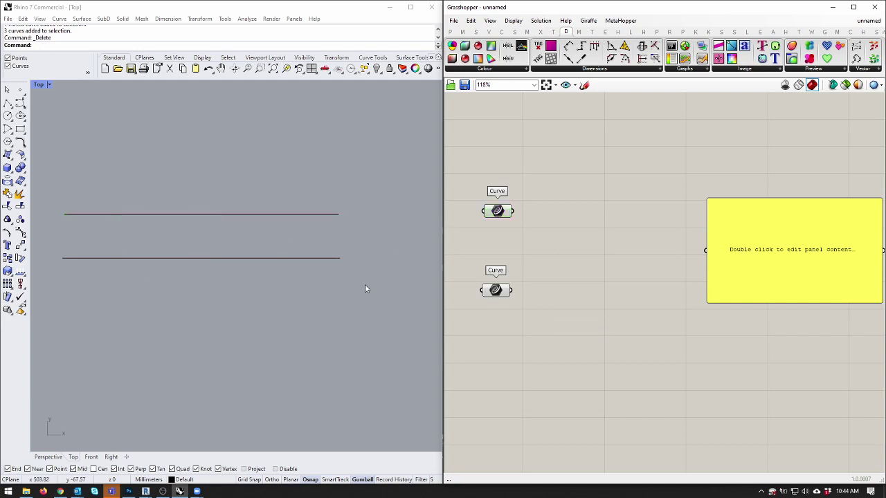
left_click(496, 290)
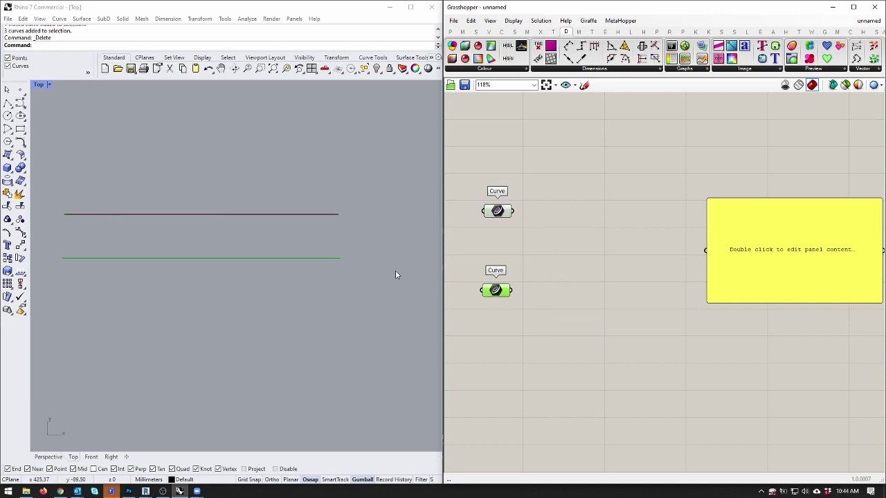
Place an Image Gallery component above the two Curve parameters and open its editor.
mouse_move(476, 35)
left_click(695, 69)
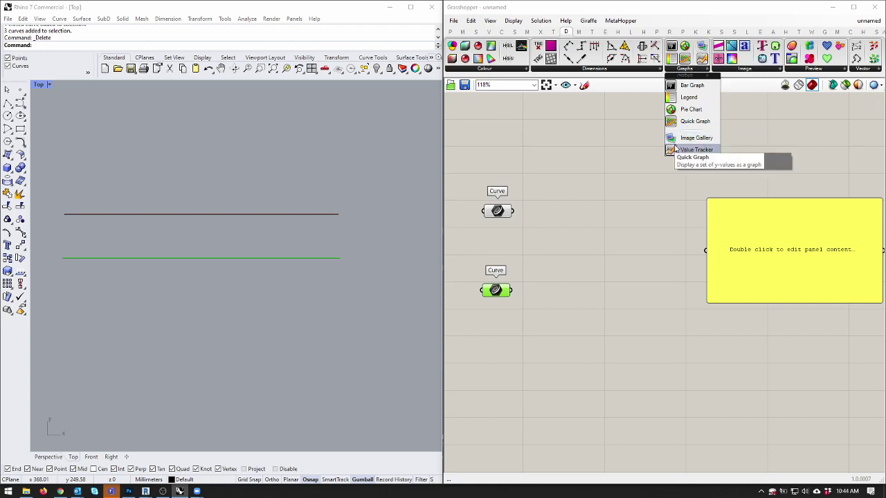
left_click_drag(694, 150, 576, 148)
left_click(575, 148)
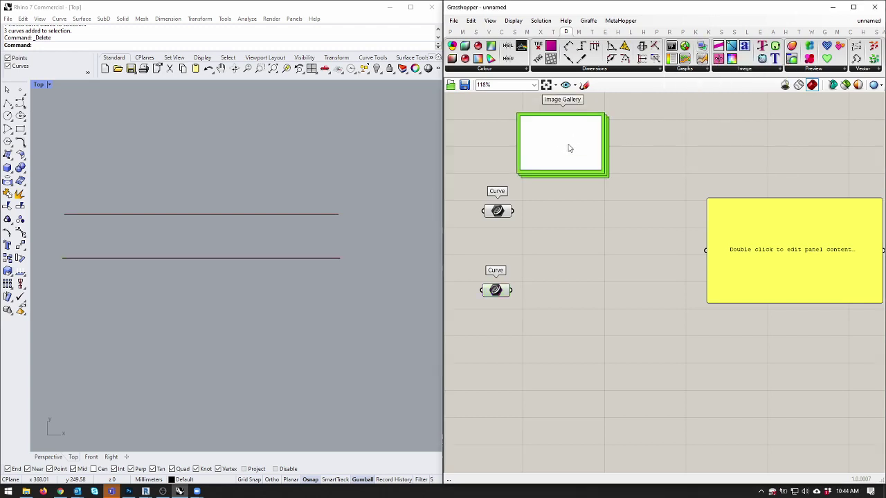
double_click(552, 153)
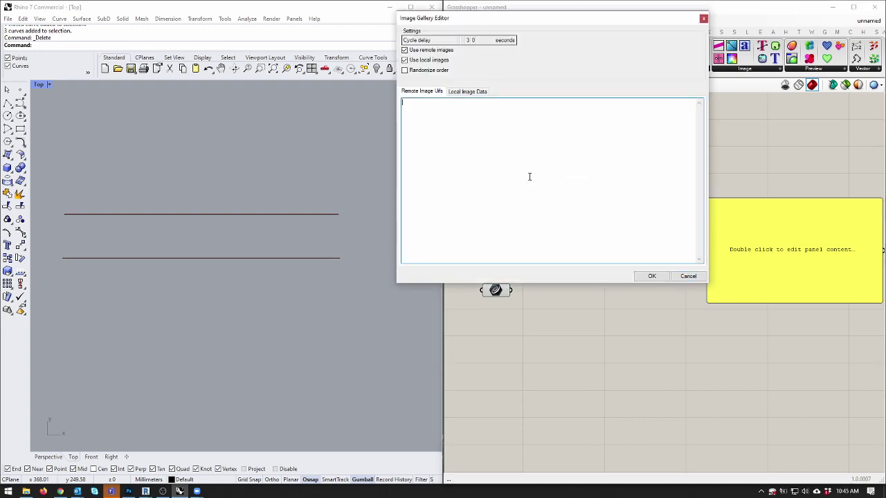
Copy the URL of the Wikimedia Warren truss image from the browser and add it to the gallery's remote image URLs.
key("super+Tab")
left_click(412, 161)
right_click(526, 207)
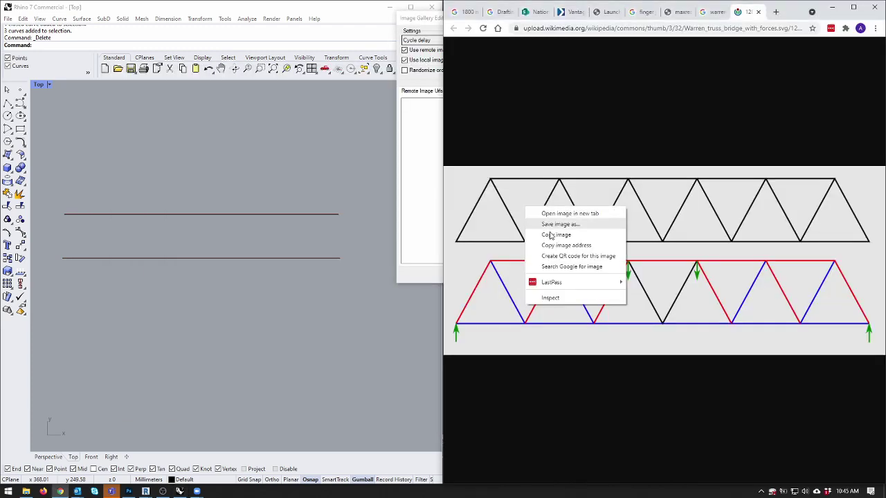
key("Escape")
key("ctrl+l")
key("ctrl+c")
key("alt+Tab")
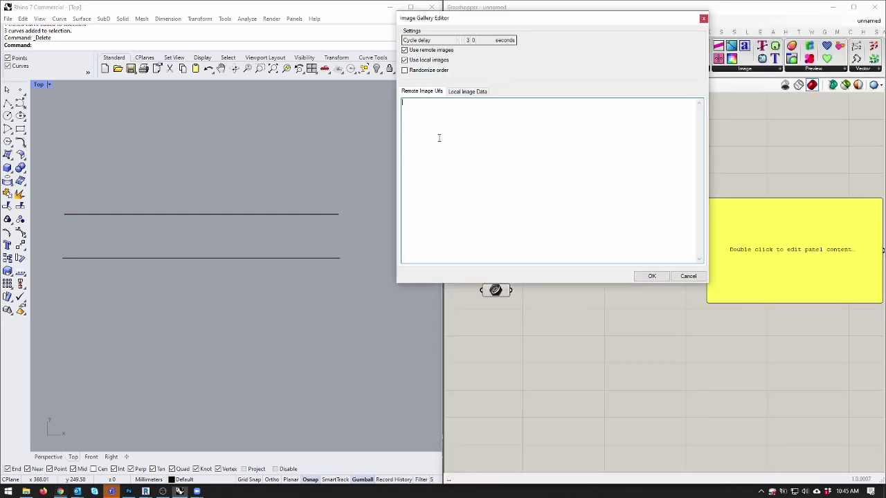
key("ctrl+v")
left_click(652, 276)
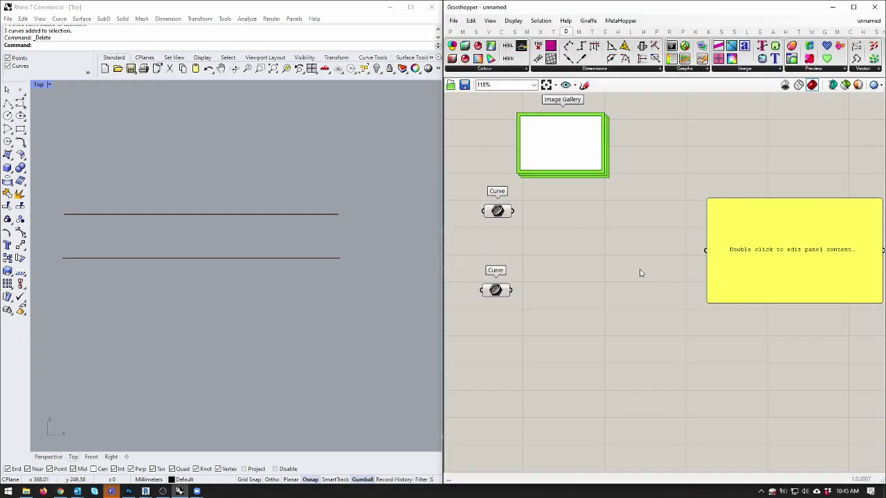
Move the Warren truss image gallery clear of the two Curve parameters and the yellow panel, placing it above them.
scroll(555, 188, "down", 4)
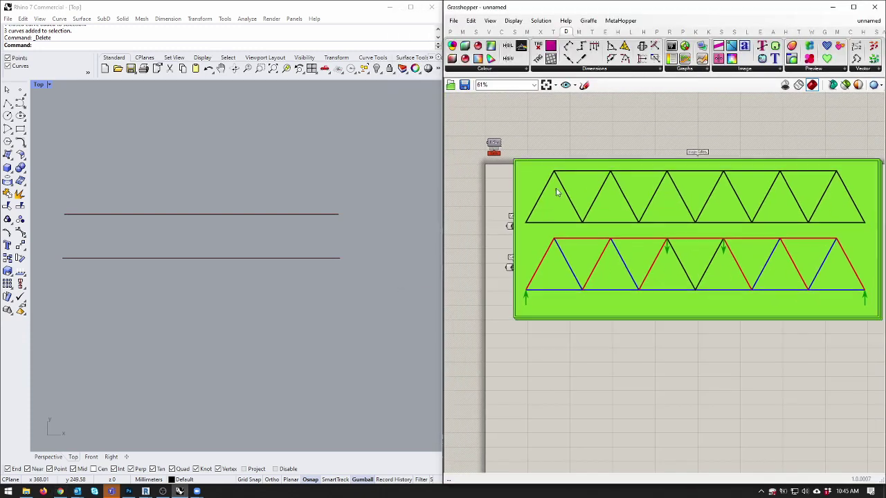
left_click(483, 103)
left_click(490, 106)
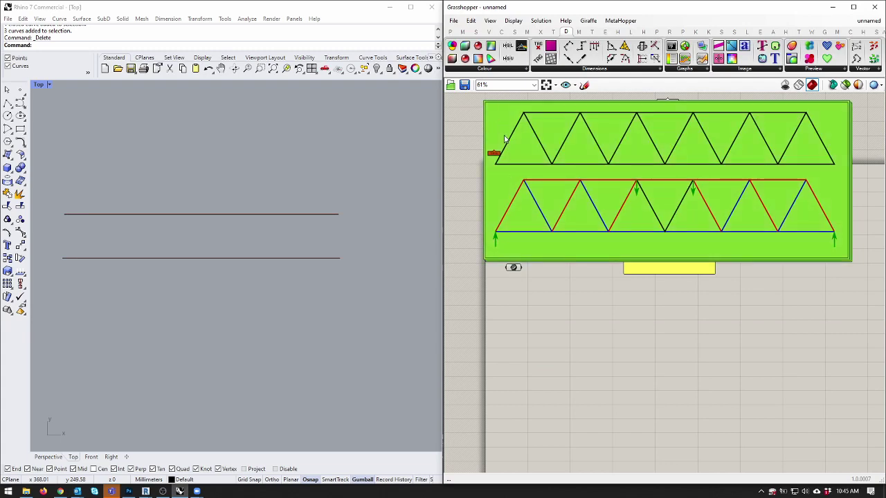
left_click_drag(486, 262, 532, 179)
scroll(599, 196, "down", 2)
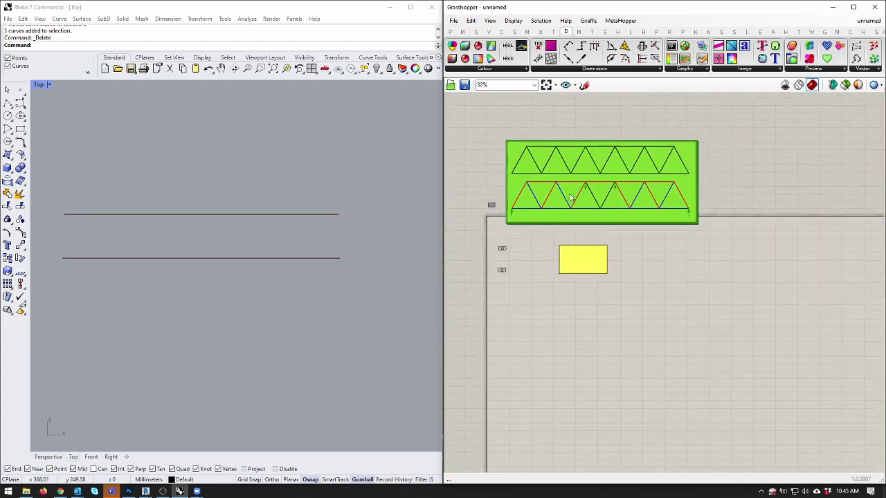
scroll(564, 196, "up", 2)
left_click(558, 291)
right_click_drag(578, 270, 657, 258)
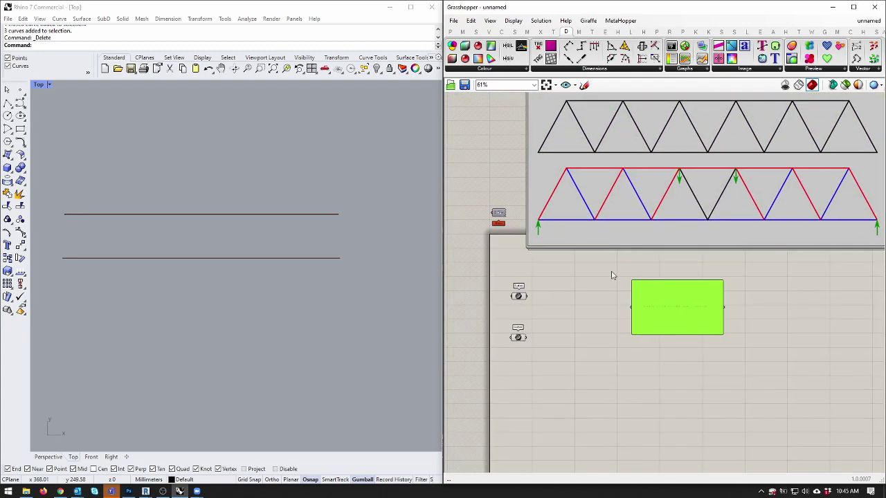
scroll(623, 311, "down", 2)
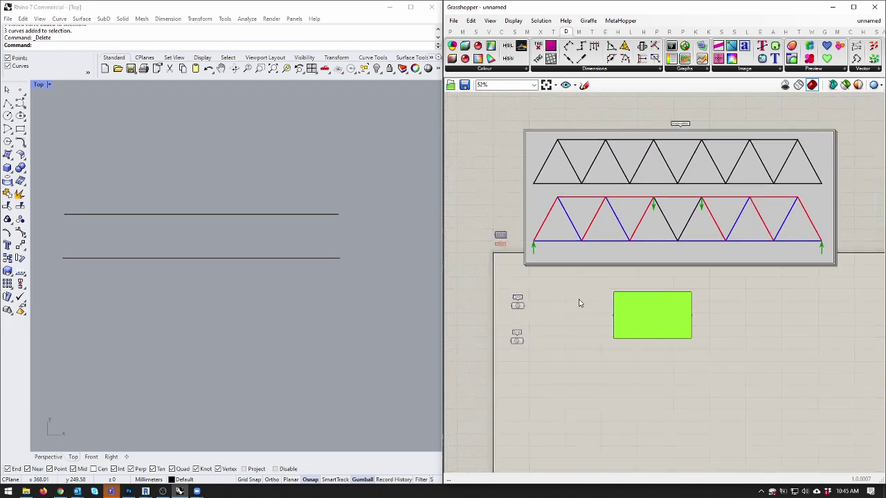
Examine the truss reference image and highlight both Curve parameters to compare it with their referenced lines in Rhino.
scroll(543, 307, "up", 6)
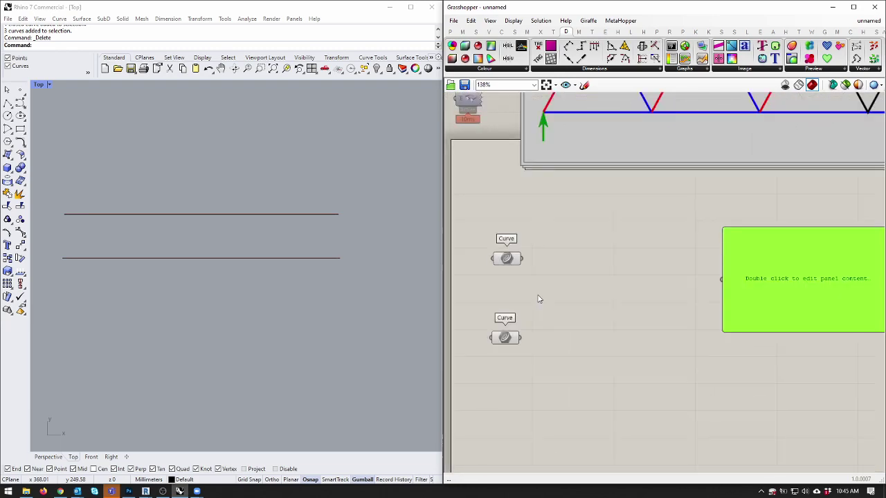
scroll(551, 330, "down", 4)
left_click(655, 196)
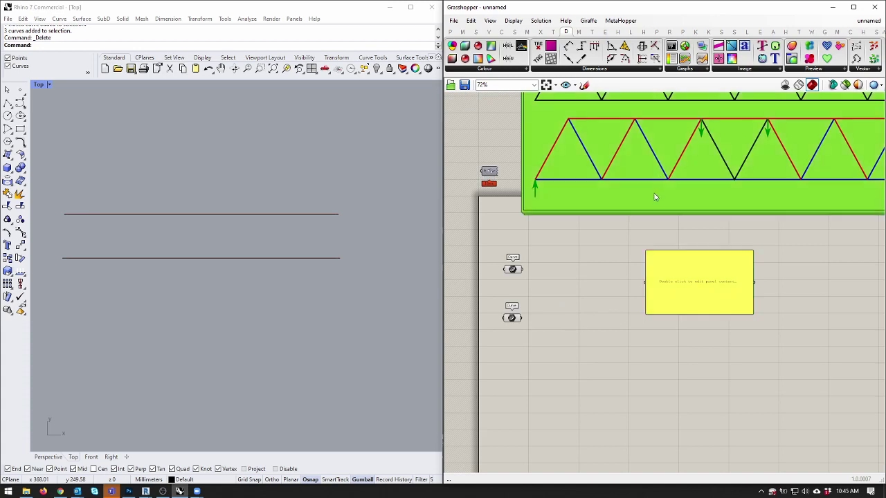
left_click(681, 229)
right_click_drag(619, 268, 643, 255)
scroll(565, 311, "up", 3)
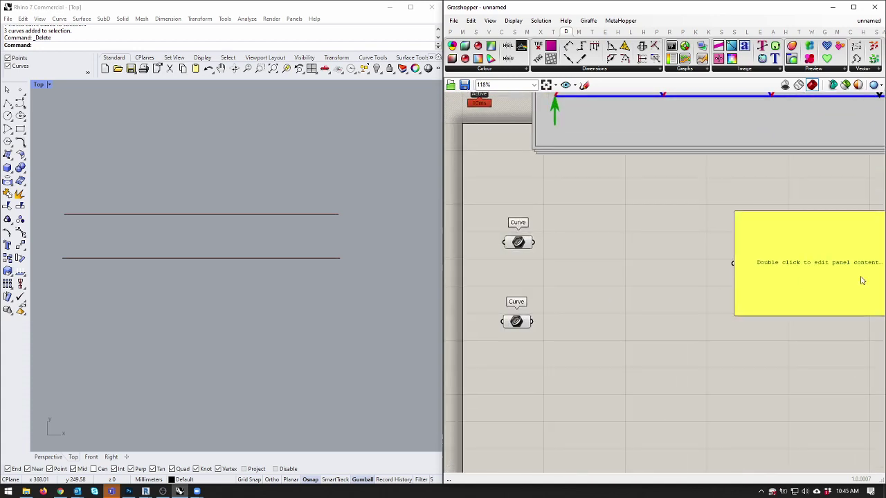
left_click_drag(597, 374, 475, 192)
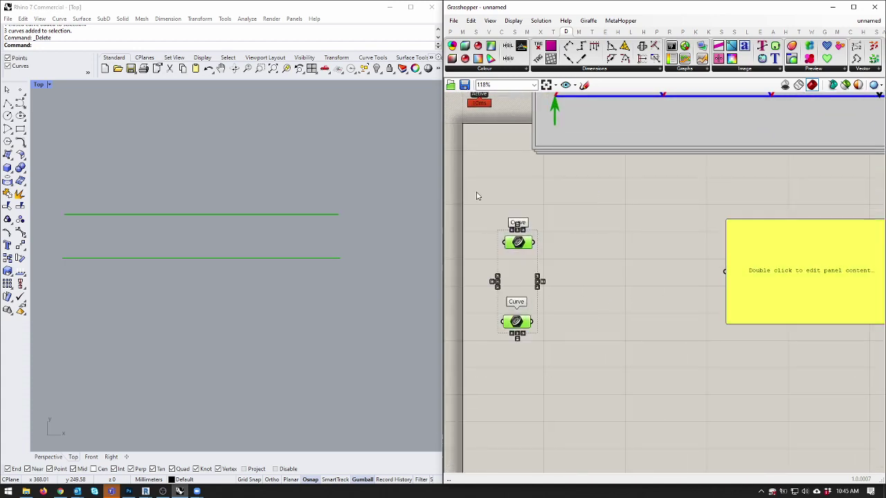
left_click(513, 201)
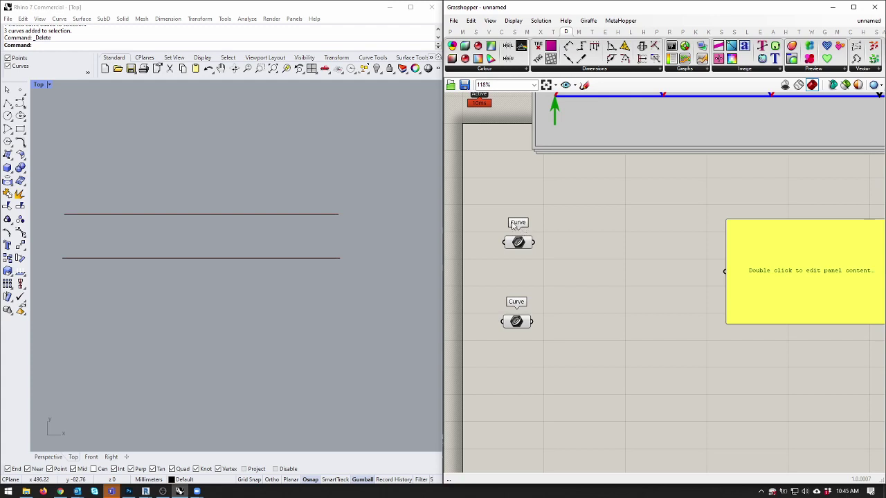
Add a Divide Curve component for each of the two lines and connect each Curve parameter to its C input.
left_click(500, 32)
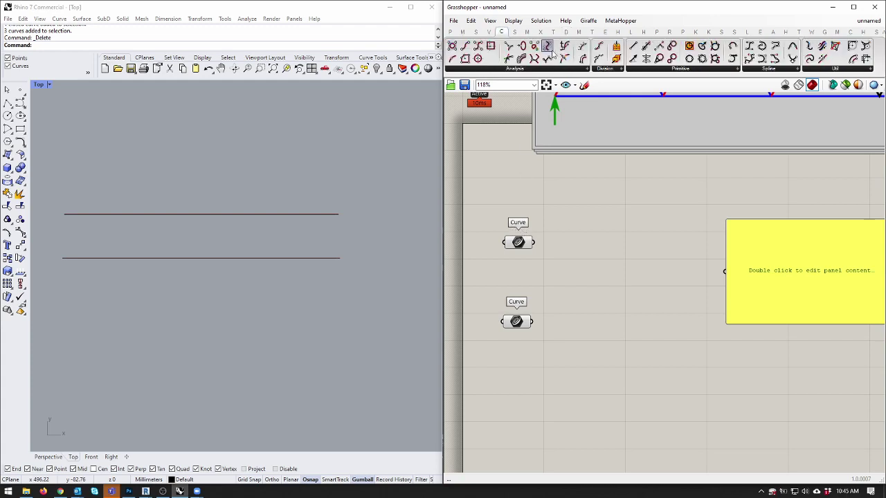
left_click_drag(598, 46, 593, 254)
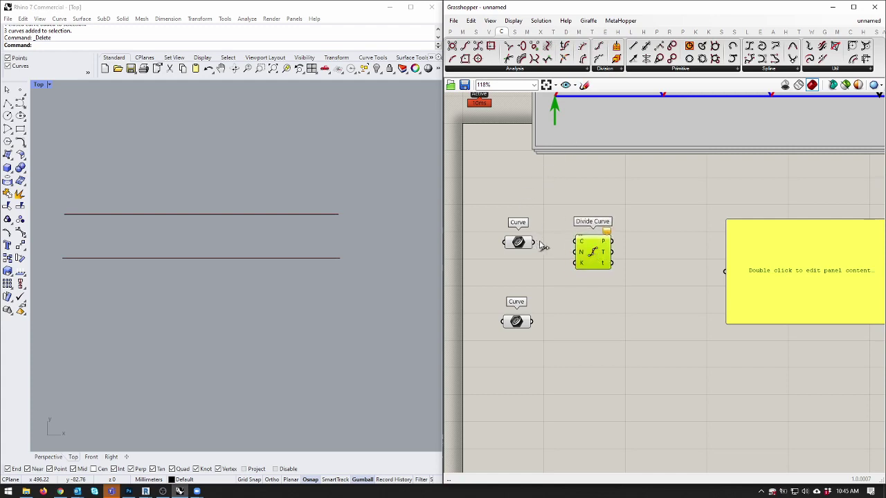
left_click_drag(534, 241, 590, 318)
left_click_drag(532, 321, 586, 320)
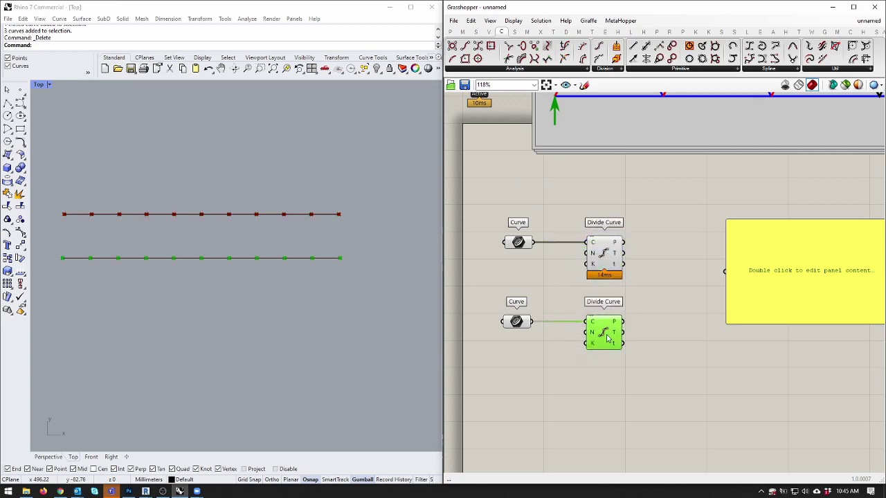
left_click(716, 370)
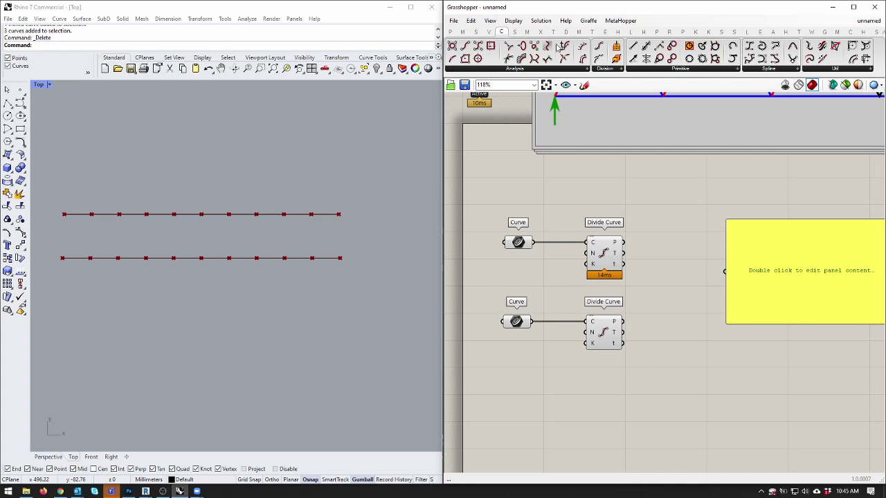
Place a Number Slider between the two Curve parameters, removing the extra empty panel.
left_click(451, 31)
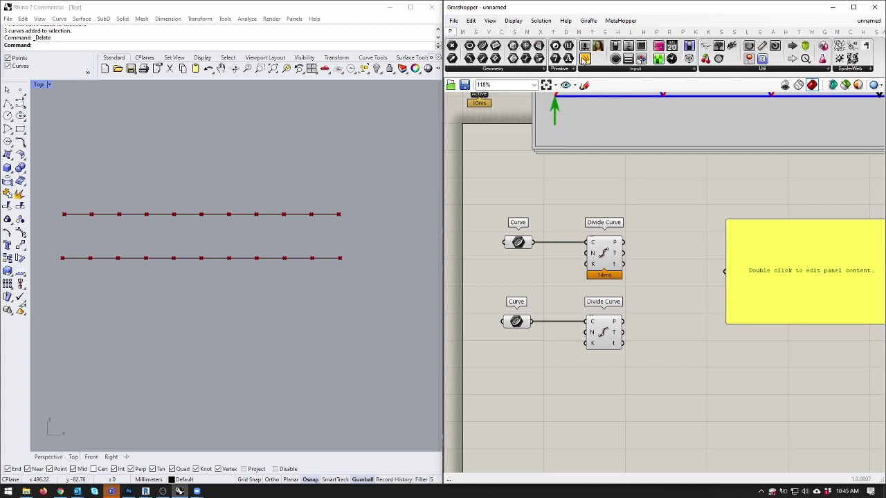
key("ctrl+v")
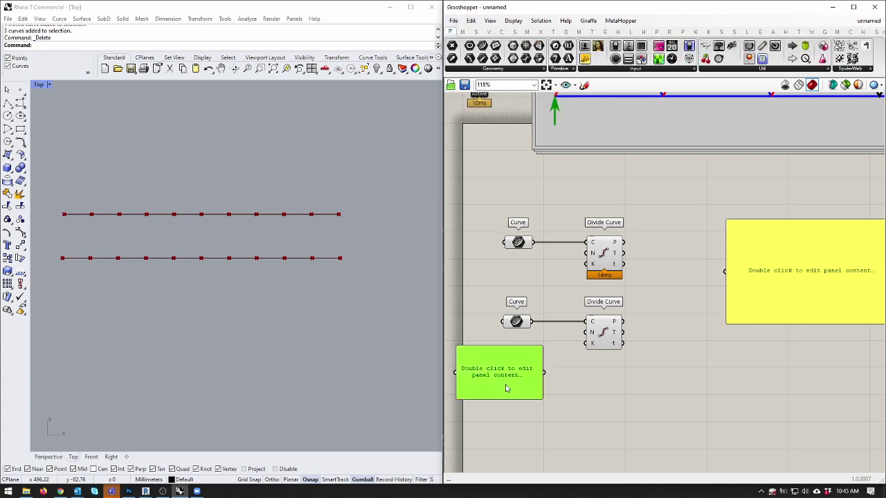
key("Delete")
left_click(585, 45)
left_click(485, 282)
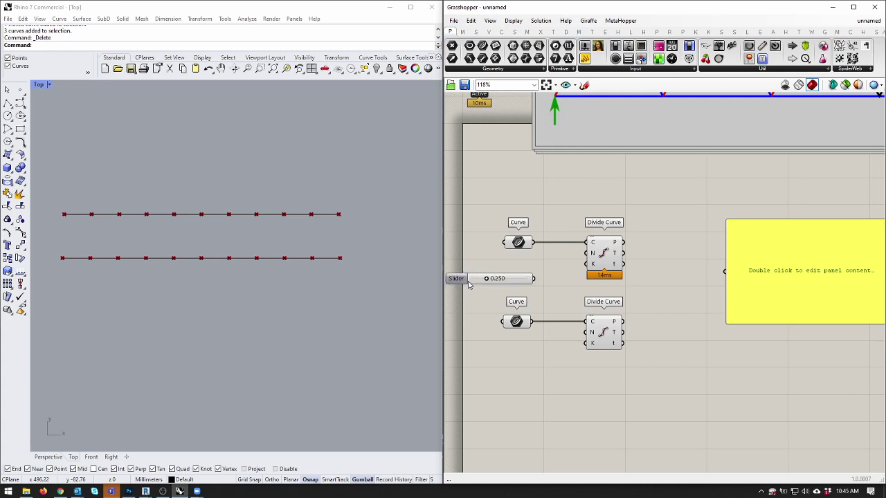
Set the slider to integer rounding with a maximum of 10 and a value of 6.
double_click(476, 278)
double_click(512, 306)
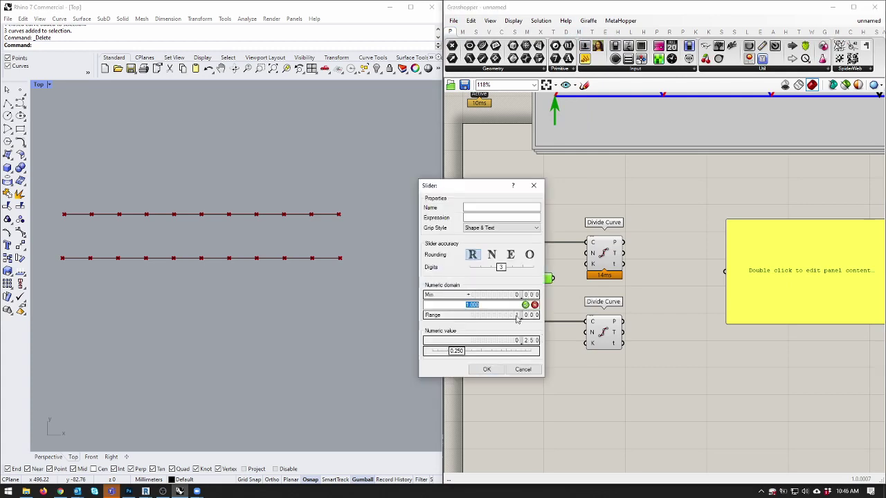
type("10")
key("Return")
left_click(489, 258)
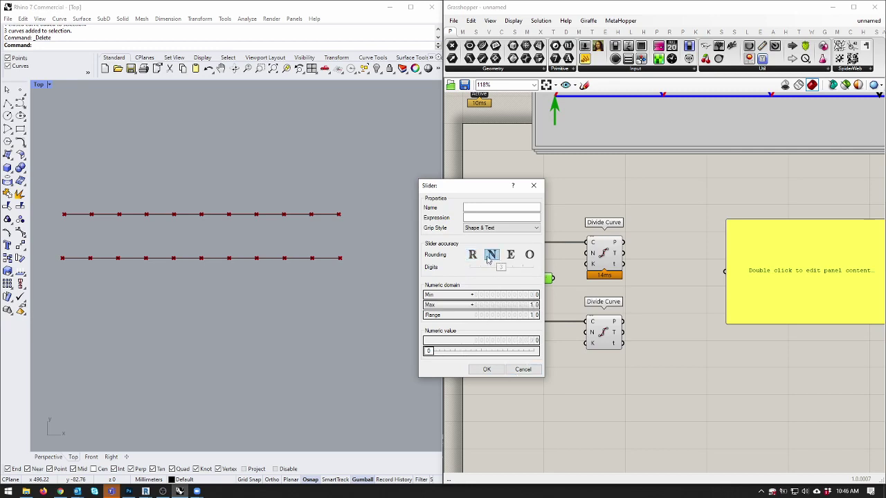
left_click(487, 369)
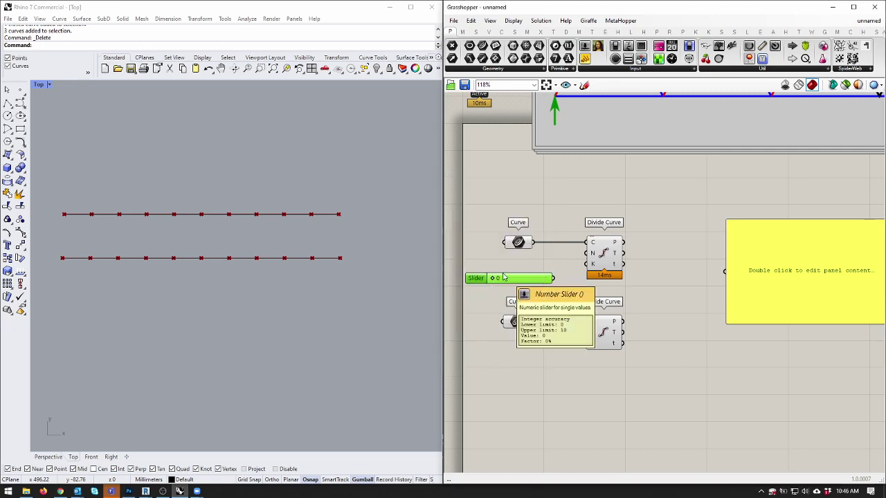
left_click_drag(494, 279, 532, 277)
Add an expression that multiplies x by 2 to the N input of the upper line's Divide Curve.
scroll(524, 279, "up", 3)
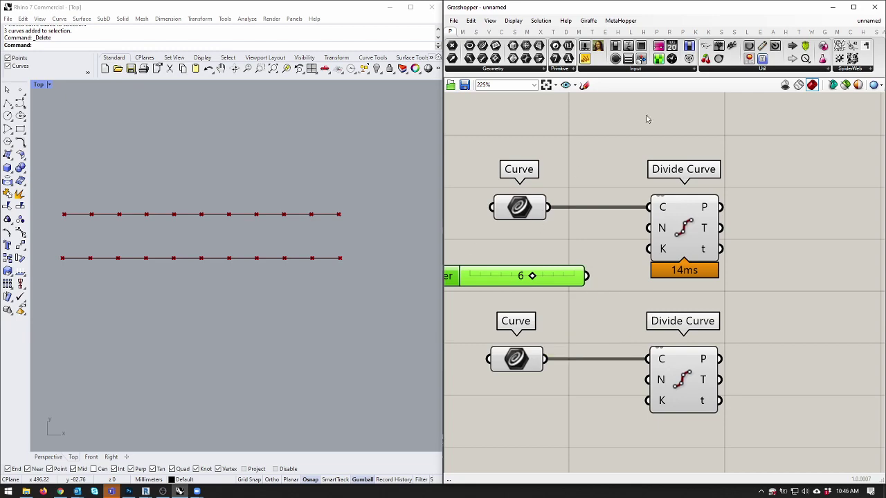
scroll(692, 208, "down", 6)
scroll(540, 258, "down", 1)
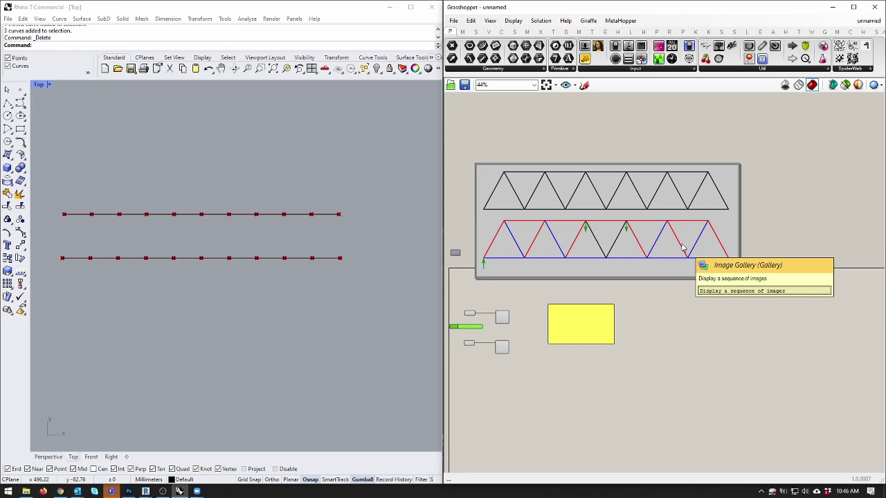
scroll(617, 258, "up", 5)
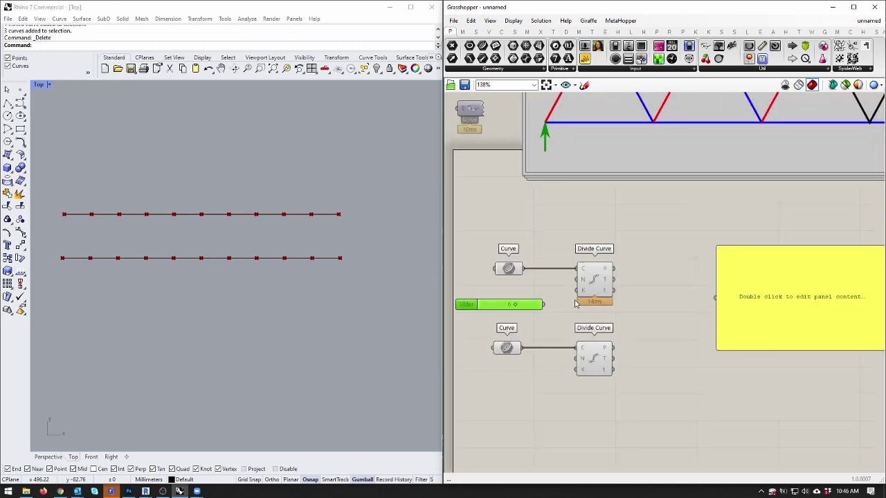
right_click(618, 232)
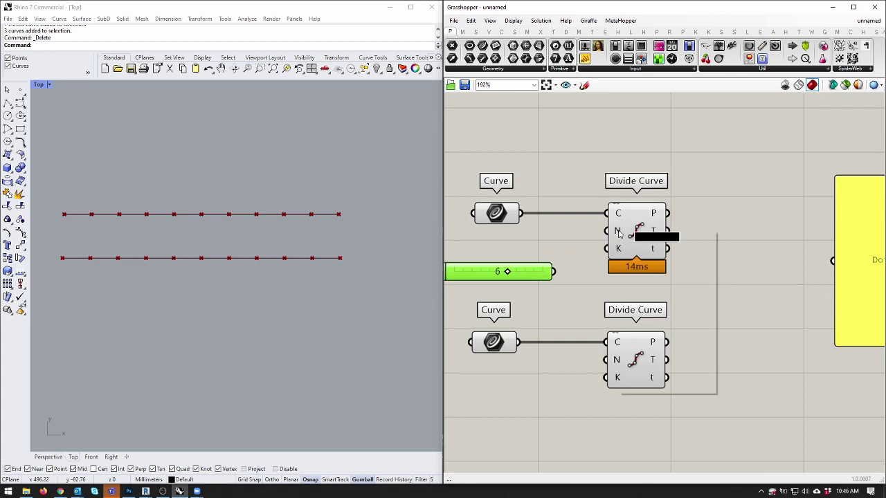
mouse_move(689, 311)
left_click(753, 321)
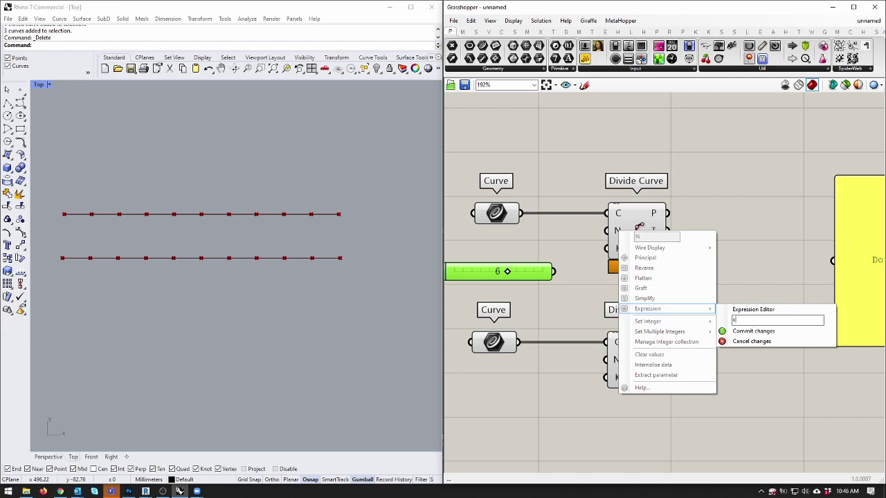
type("2")
left_click(761, 331)
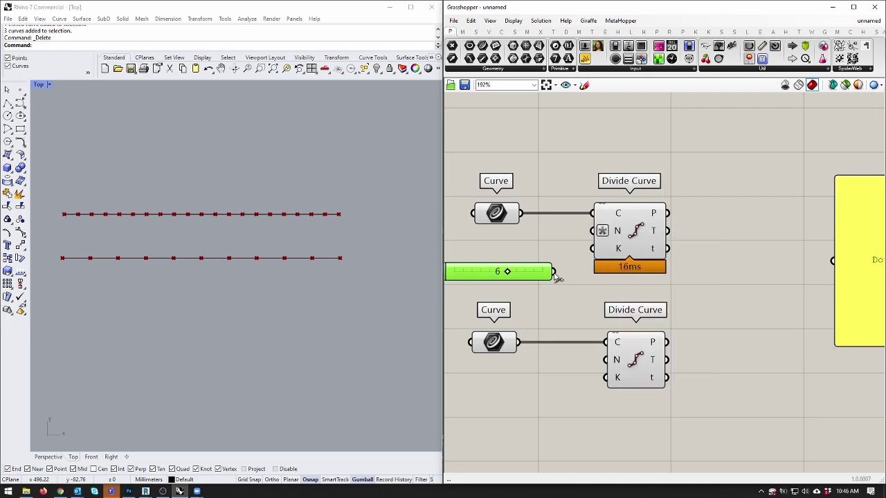
Connect the slider to the upper Divide Curve's N input and replace the lower Divide Curve with a copy wired to the lower curve.
left_click_drag(552, 270, 626, 311)
left_click(630, 235)
left_click_drag(636, 360, 635, 391)
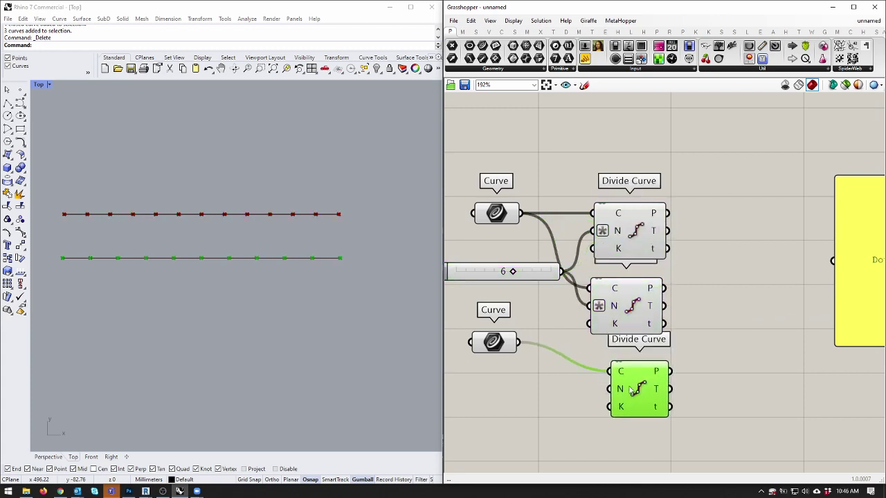
key("Delete")
left_click_drag(512, 341, 639, 358)
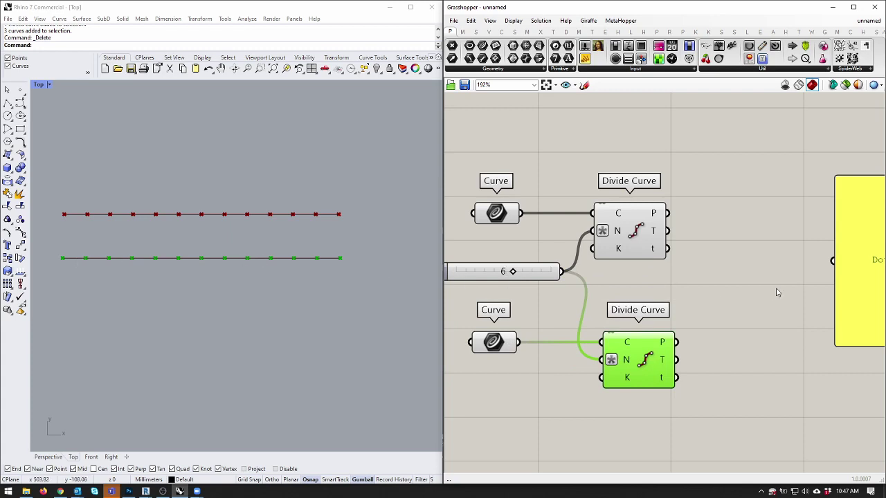
Connect the upper Divide Curve's points to the panel and add a copied panel for the lower Divide Curve's points.
right_click_drag(775, 291, 619, 267)
scroll(619, 267, "down", 3)
left_click_drag(700, 241, 678, 232)
left_click_drag(566, 220, 608, 232)
mouse_move(645, 274)
left_mouse_down()
mouse_move(650, 256)
mouse_move(650, 292)
mouse_move(650, 280)
left_mouse_up()
left_click_drag(651, 276, 694, 261)
key("ctrl+c")
key("ctrl+v")
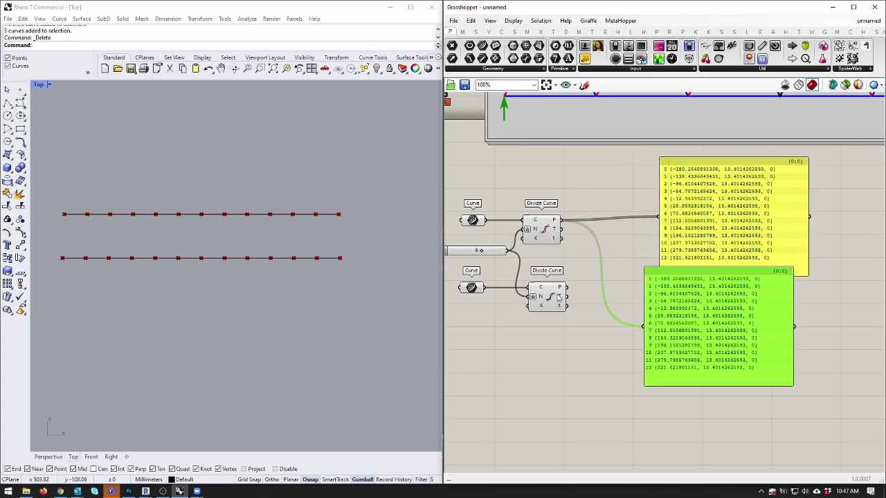
left_click_drag(566, 286, 696, 357)
left_click(585, 357)
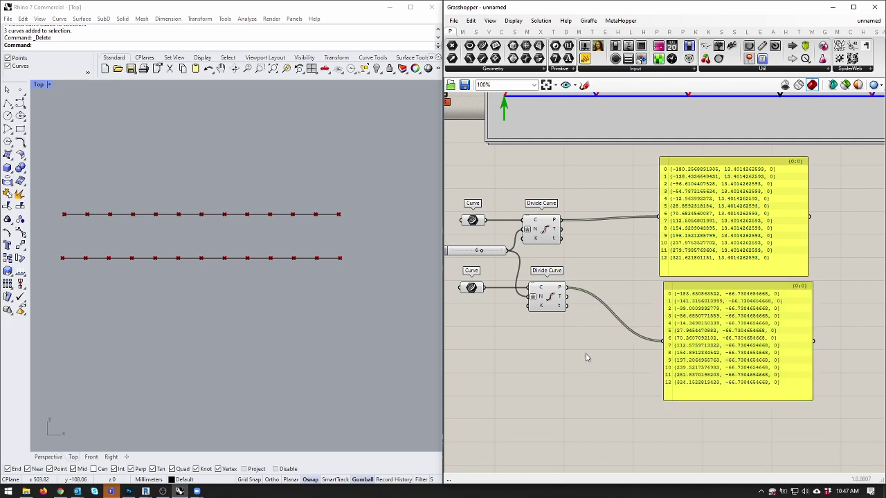
Add a Point List for the upper Divide Curve's points, set its text size, and turn off that Divide Curve's preview.
left_click(565, 31)
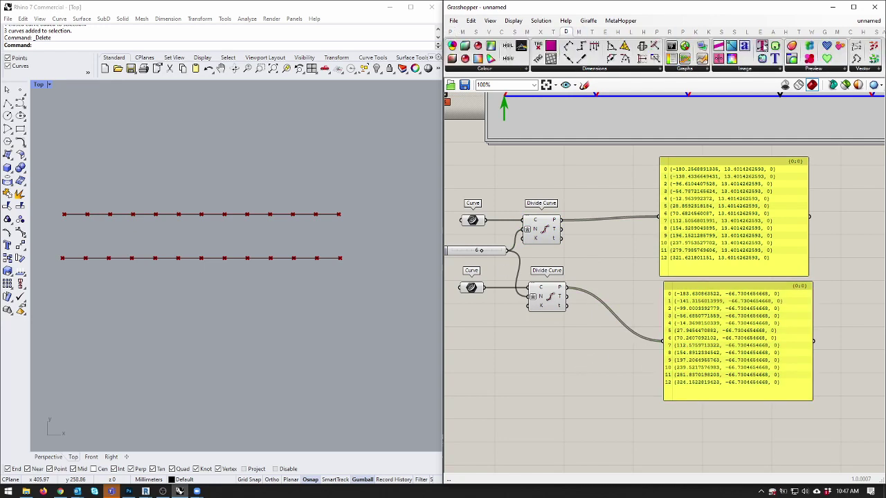
left_click_drag(855, 46, 630, 216)
scroll(550, 222, "up", 4)
right_click(637, 234)
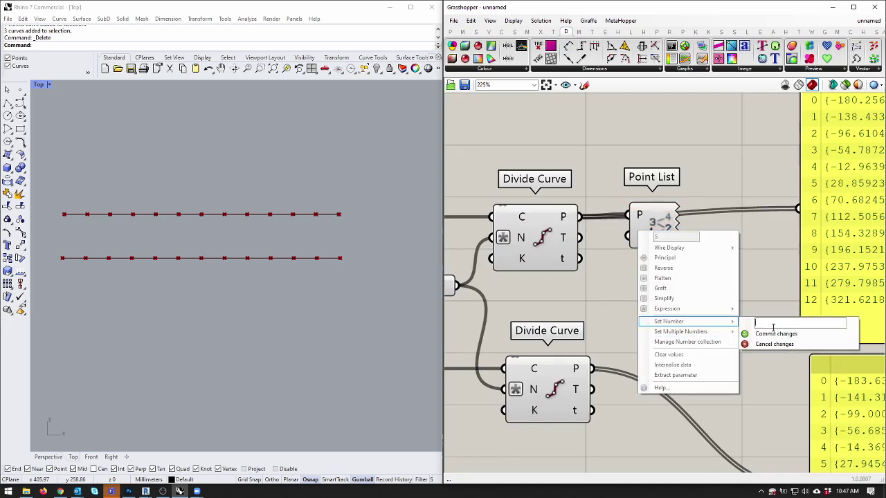
left_click(773, 337)
left_click(542, 242)
middle_click(575, 184)
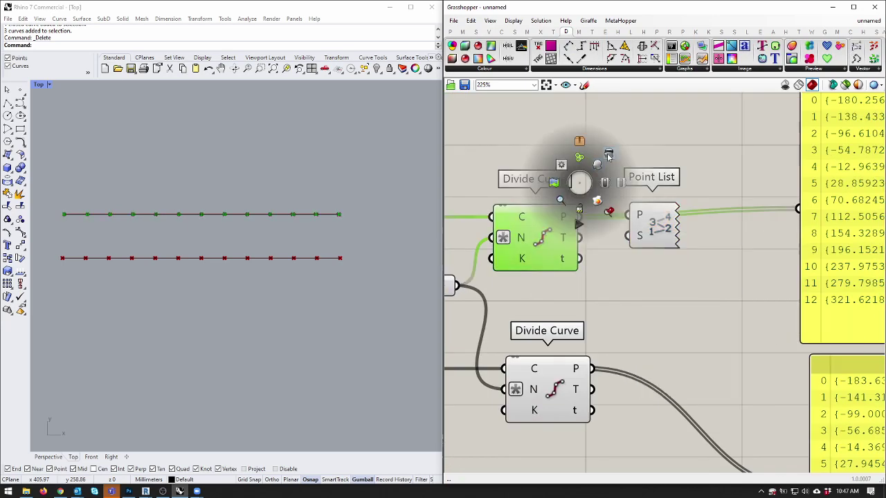
left_click(609, 159)
Copy the Point List for the lower Divide Curve's points and turn off the lower Divide Curve's preview.
left_click(645, 247)
left_click_drag(645, 247, 642, 385, "alt")
left_click_drag(593, 369, 628, 370)
left_click_drag(667, 389, 681, 389)
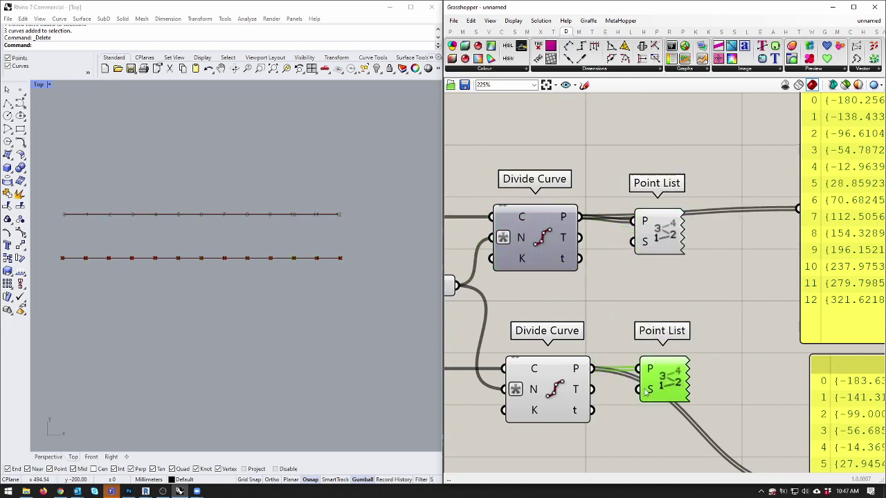
left_click(548, 372)
middle_click(577, 344)
left_click(611, 318)
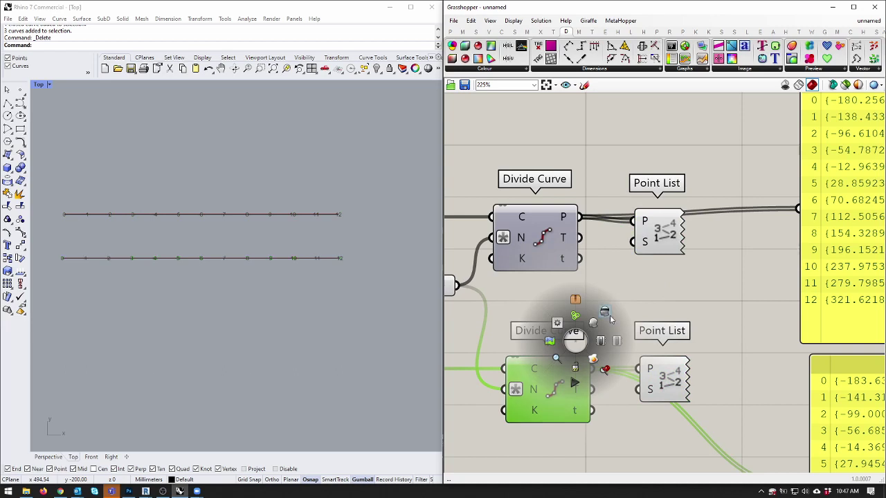
left_click(115, 279)
scroll(289, 287, "up", 2)
scroll(289, 288, "down", 2)
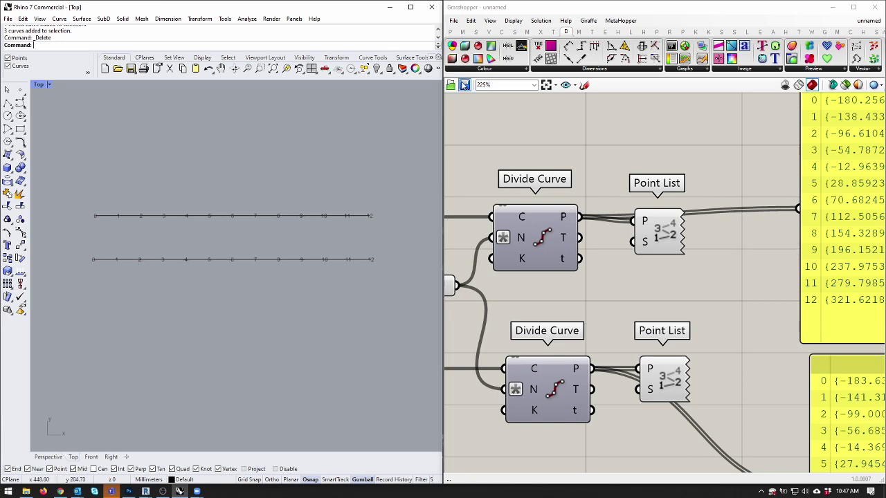
Add a Dispatch component with the upper Divide Curve's points in its L input, moving the upper Point List out of the way.
left_click(476, 32)
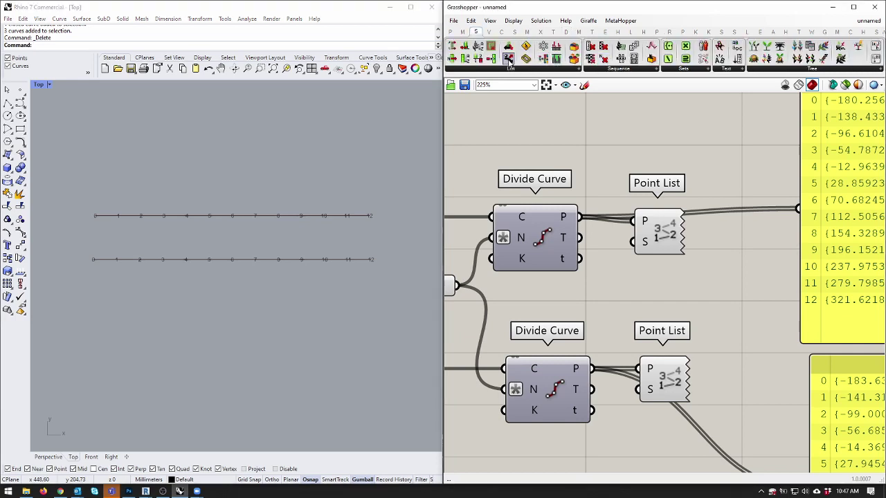
left_click_drag(508, 59, 673, 158)
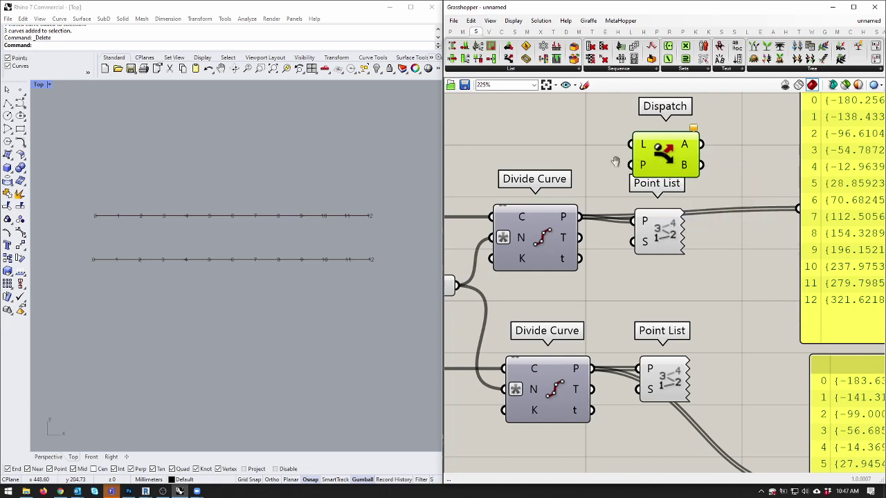
scroll(642, 168, "down", 2)
left_click_drag(512, 202, 615, 195)
left_click_drag(572, 220, 536, 142)
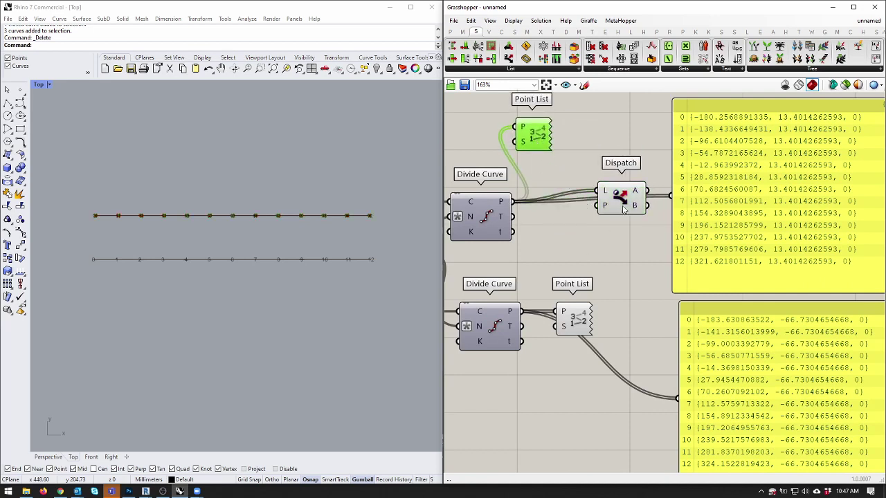
Copy the Dispatch for the lower Divide Curve's points, placing the lower Point List beneath it.
left_click_drag(623, 207, 578, 255)
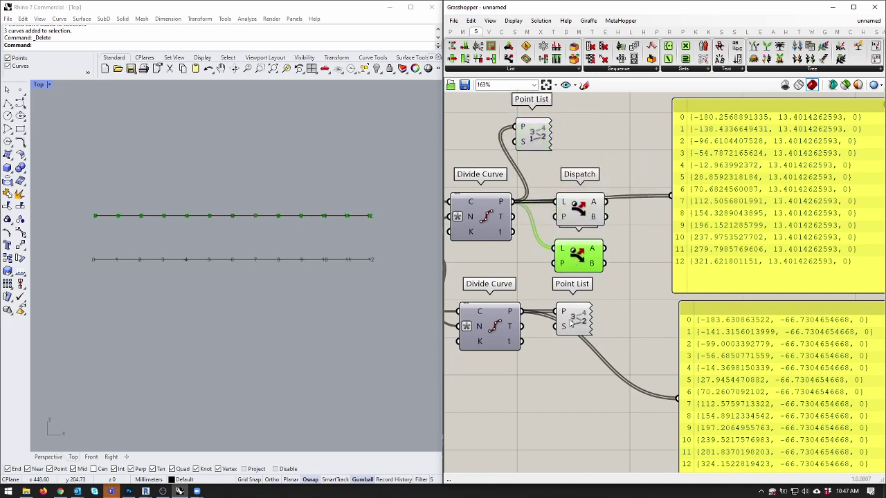
left_click_drag(574, 323, 572, 390)
left_click_drag(523, 311, 584, 322)
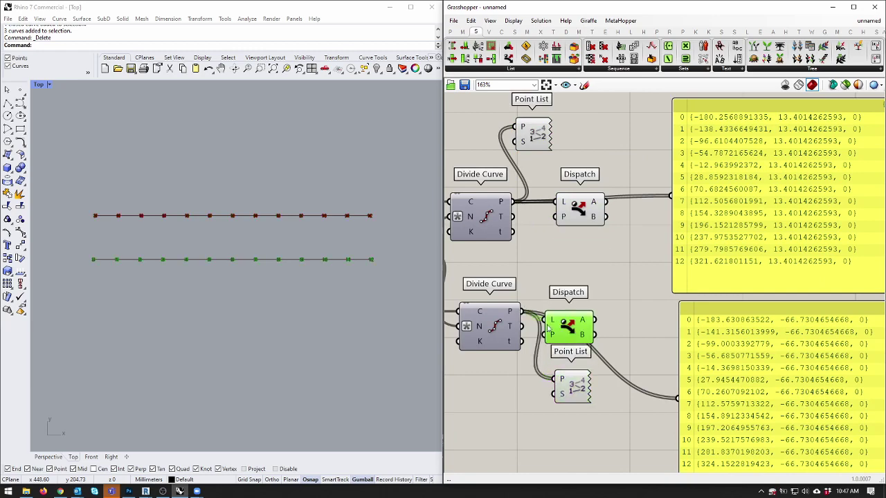
right_click_drag(549, 329, 564, 291)
left_click_drag(607, 242, 616, 257)
scroll(616, 257, "down", 3)
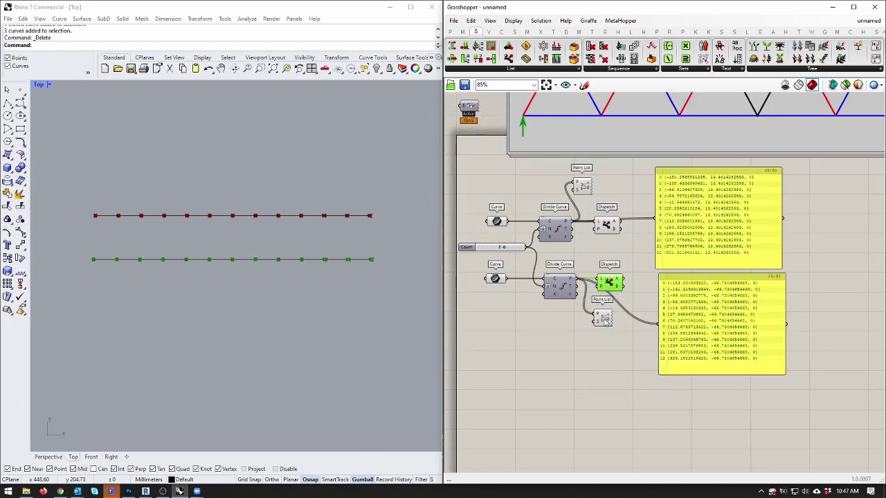
left_click(609, 348)
Turn off the preview of both lines' curve, Divide Curve and Dispatch components, and shift the lower panel away from the Dispatch.
left_click_drag(627, 305, 454, 166)
middle_click(487, 183)
left_click(516, 153)
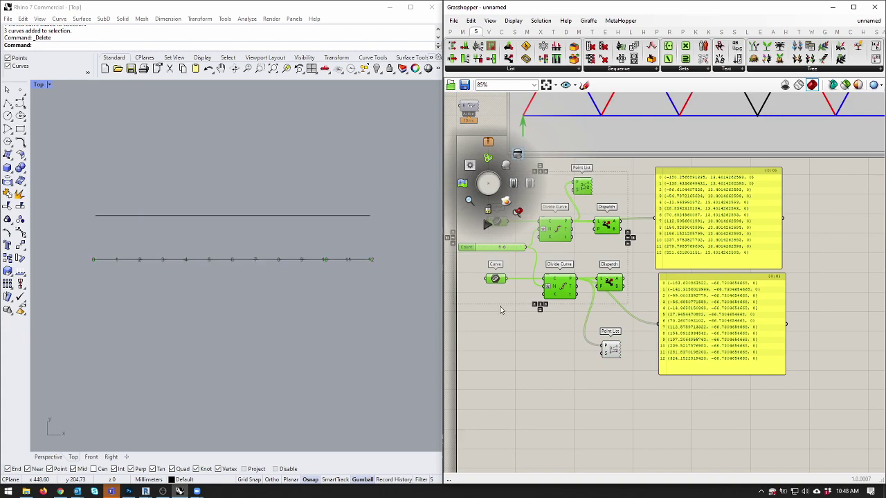
left_click(525, 267)
scroll(685, 364, "up", 3)
left_click(710, 289)
left_click_drag(710, 289, 727, 300)
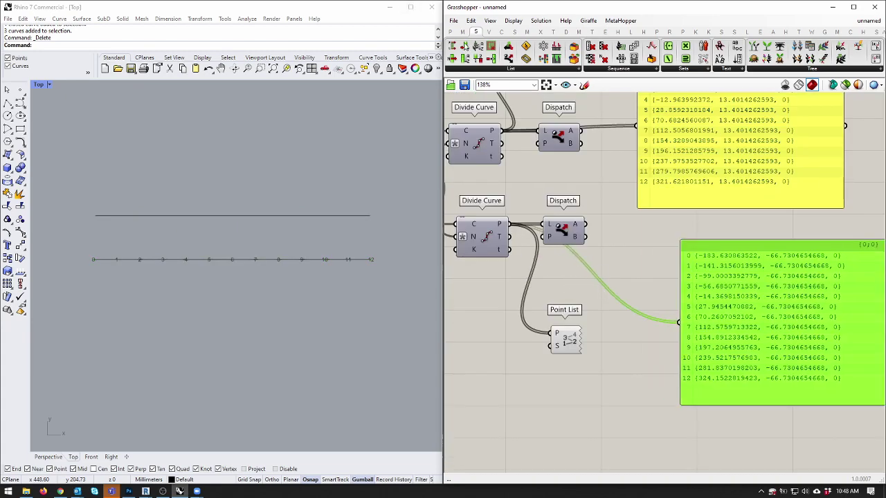
Add a Point parameter connected to the lower Dispatch's A output to preview those points on the lower line.
left_click(452, 32)
left_click_drag(616, 204, 619, 216)
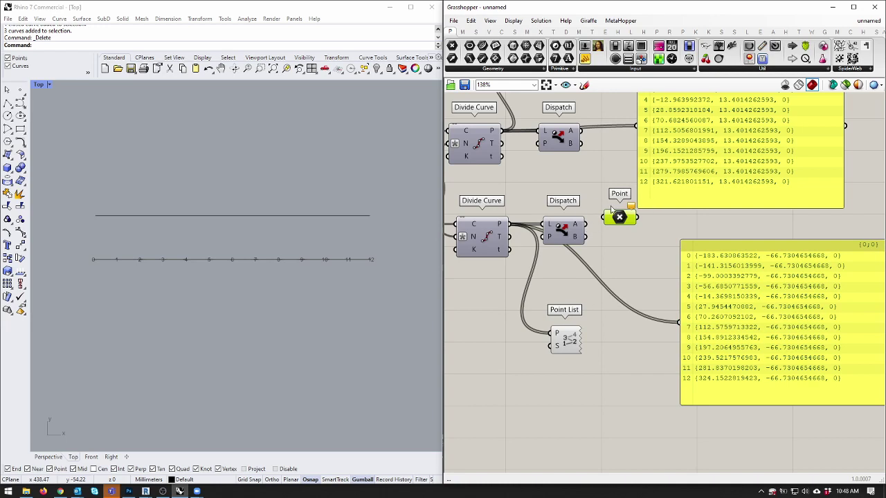
left_click_drag(586, 224, 604, 221)
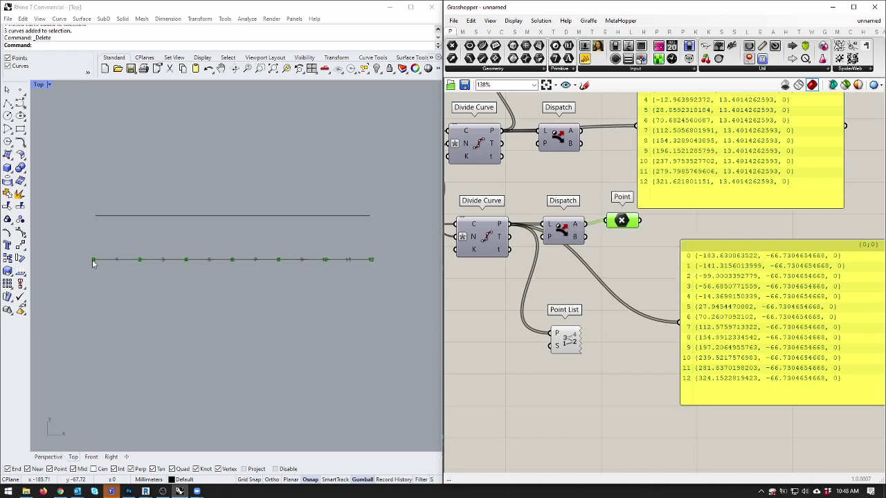
scroll(92, 260, "up", 3)
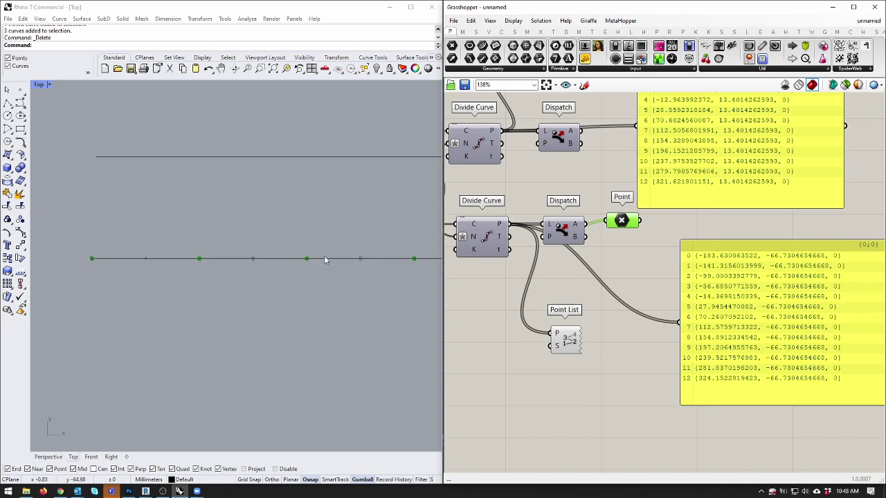
Switch the Point parameter to the lower Dispatch's B output to preview the alternate points.
right_click_drag(586, 220, 564, 227)
left_click_drag(565, 242, 587, 238)
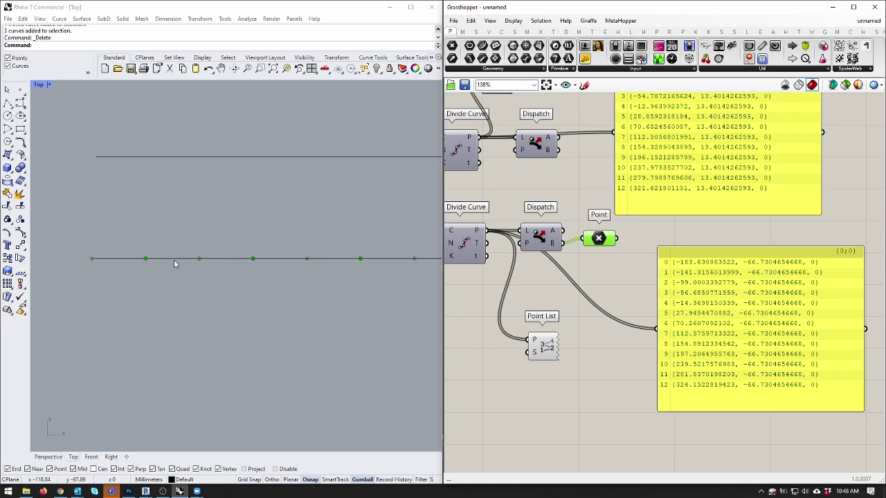
key("Right")
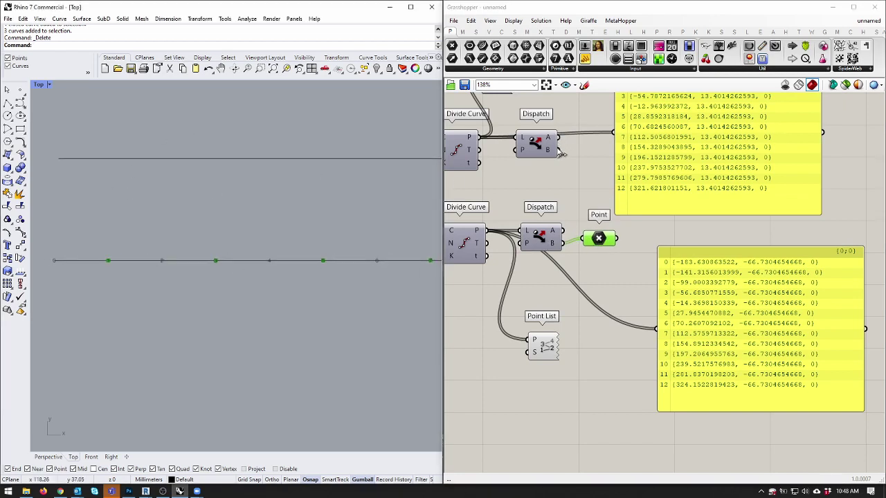
Extract the upper Dispatch's P input as a separate Dispatch pattern parameter and connect it to the lower Dispatch's P input as well.
left_click_drag(626, 149, 708, 146)
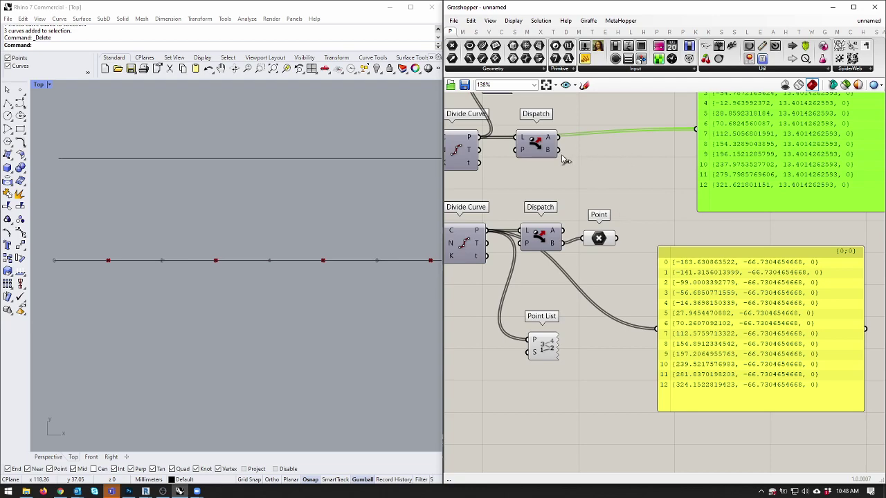
right_click_drag(561, 161, 583, 173)
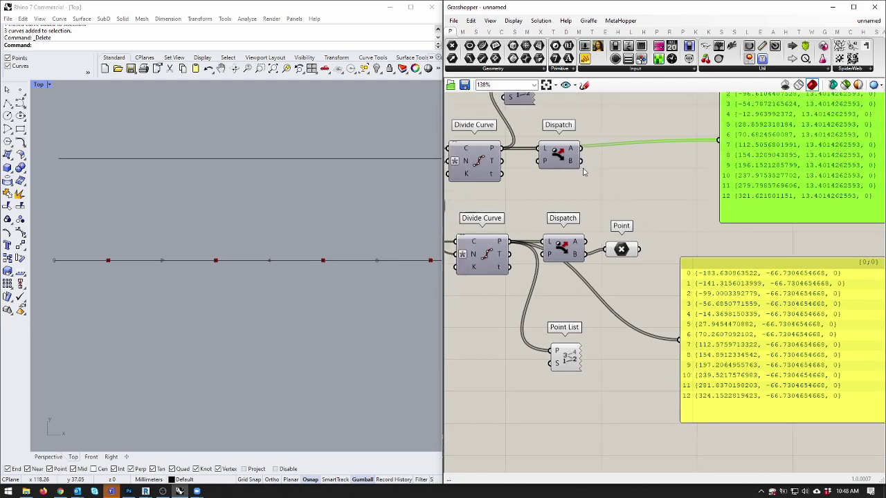
right_click(543, 163)
left_click(574, 302)
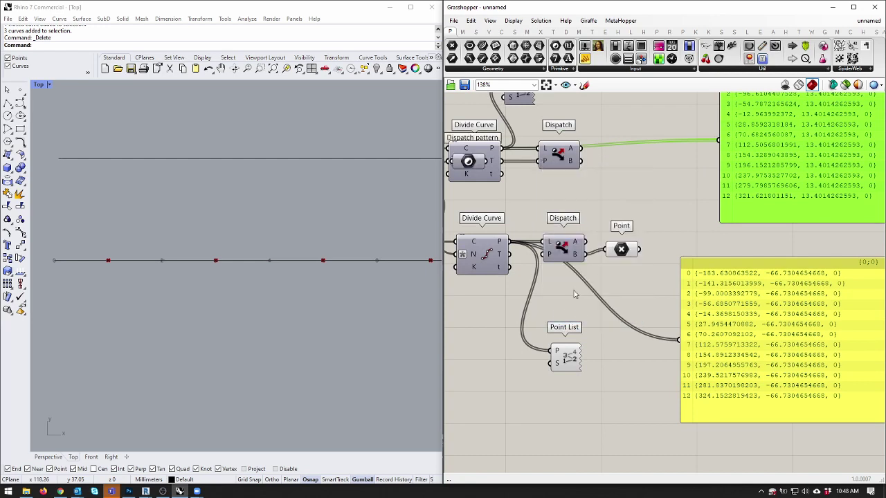
left_click_drag(474, 170, 478, 215)
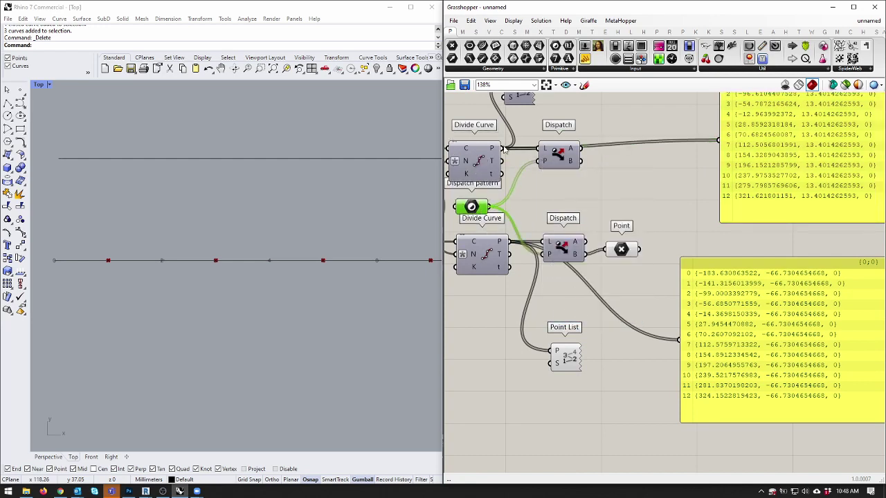
Add a panel connected to the Dispatch pattern parameter to display its values.
left_click_drag(586, 58, 495, 373)
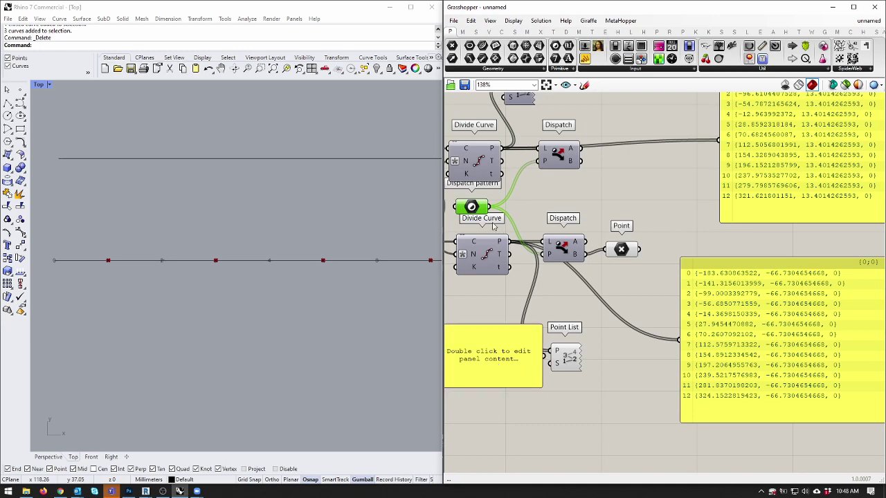
left_click_drag(490, 207, 448, 356)
left_click_drag(506, 369, 632, 262)
scroll(553, 323, "down", 3)
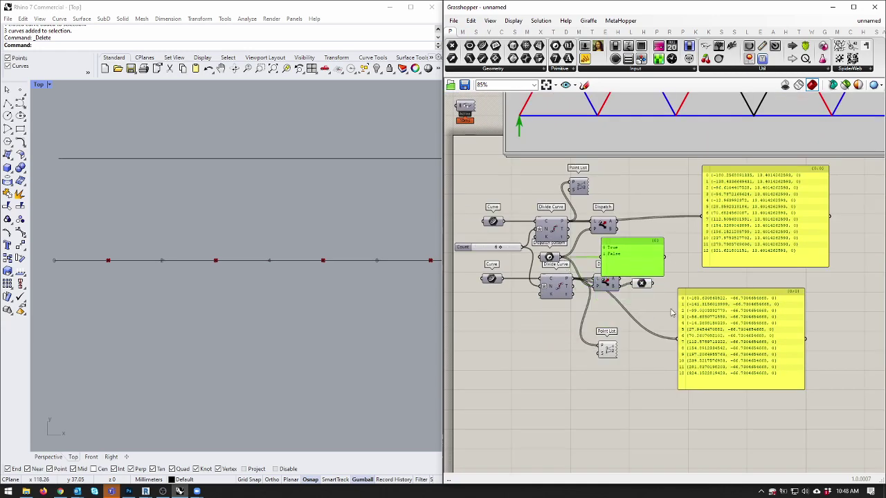
Move the lower line's components down and arrange the Dispatch pattern parameter and its panel between the two rows.
left_click_drag(665, 310, 491, 325)
left_click(618, 300)
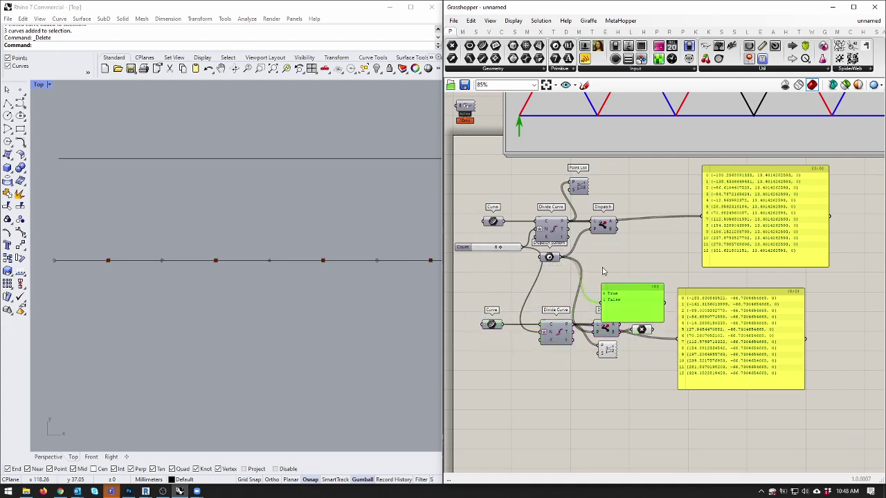
left_click_drag(618, 300, 603, 263)
left_click(549, 261, "shift")
left_click_drag(549, 262, 549, 282)
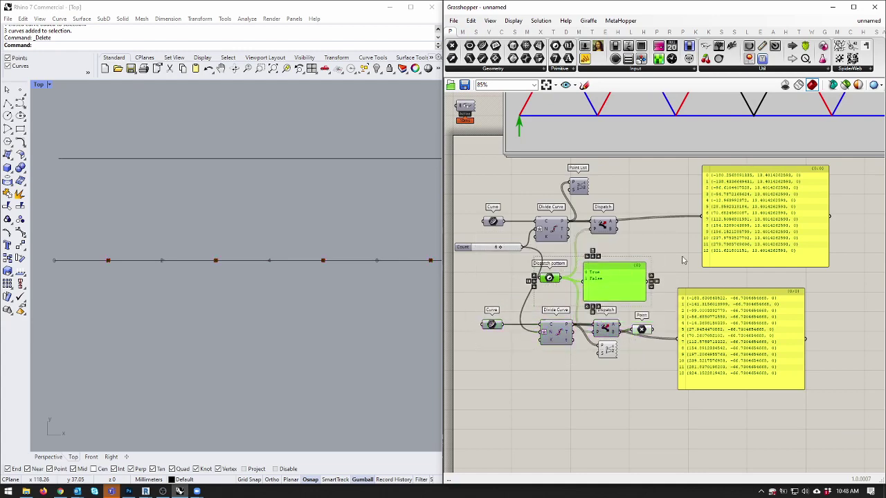
left_click(550, 277)
scroll(549, 277, "up", 3)
left_click(501, 241)
right_click_drag(501, 242, 518, 239)
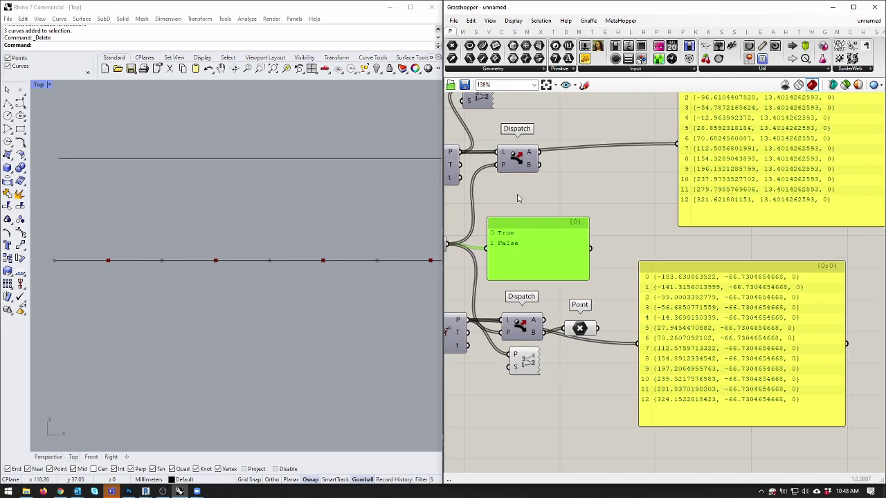
Move the Point parameter beside the upper Dispatch and connect it to that component's B output.
scroll(538, 331, "down", 2)
left_click(650, 344)
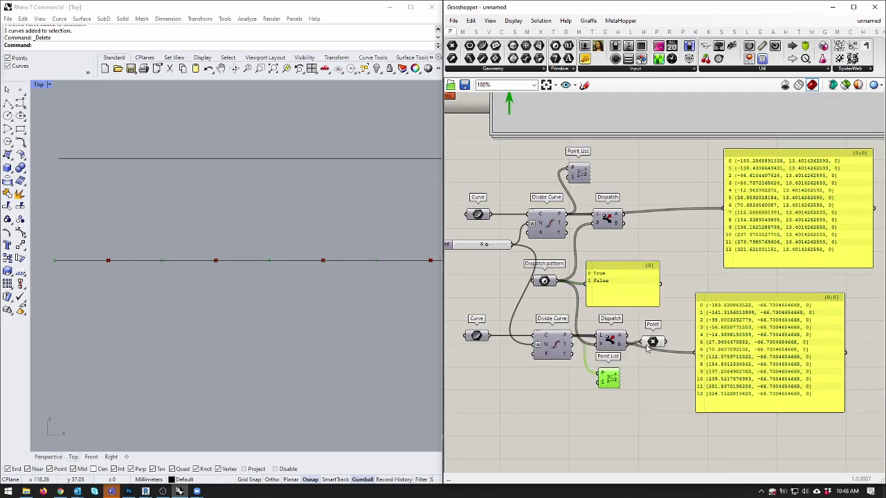
scroll(217, 290, "down", 3)
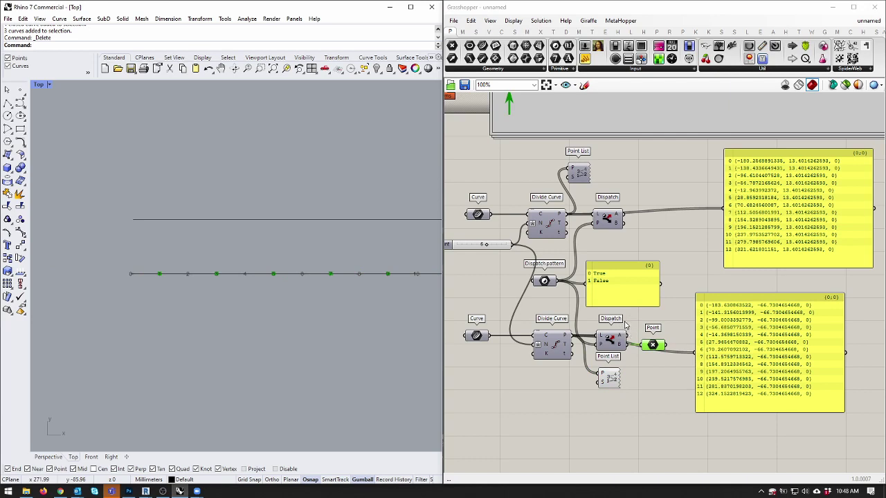
left_click_drag(652, 339, 638, 231)
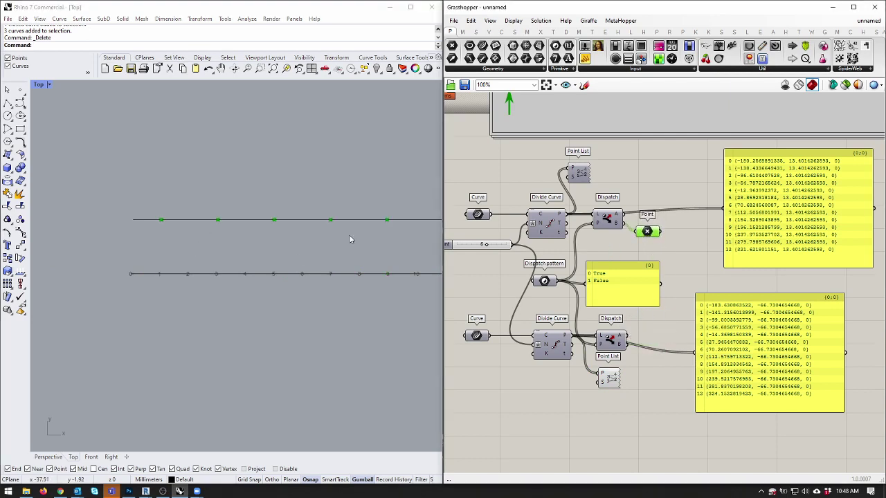
Duplicate the Point parameter beside the lower Dispatch, feed it from that component's A output, and move the lower panel further away.
left_click_drag(646, 236, 650, 335)
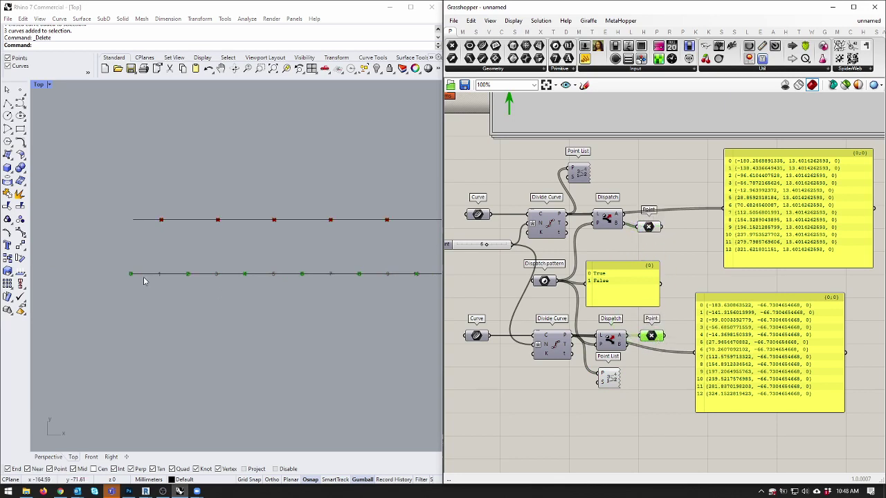
scroll(148, 270, "down", 3)
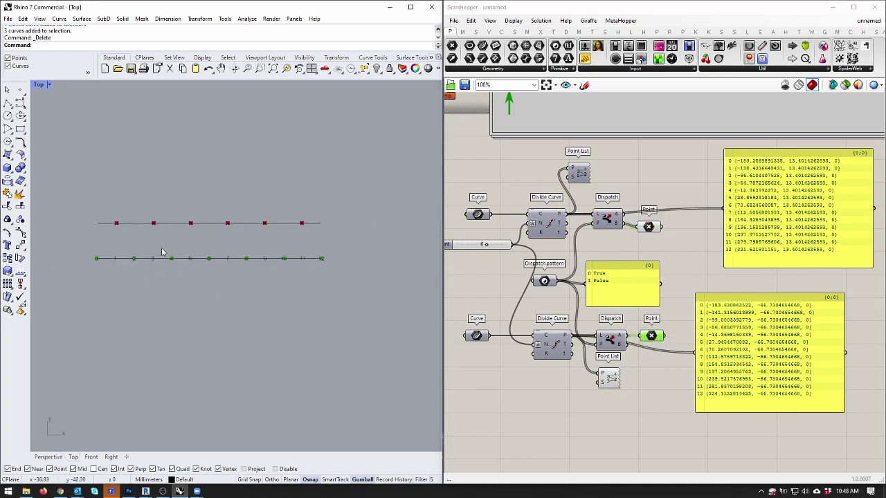
scroll(592, 294, "up", 3)
left_click_drag(678, 235, 761, 259)
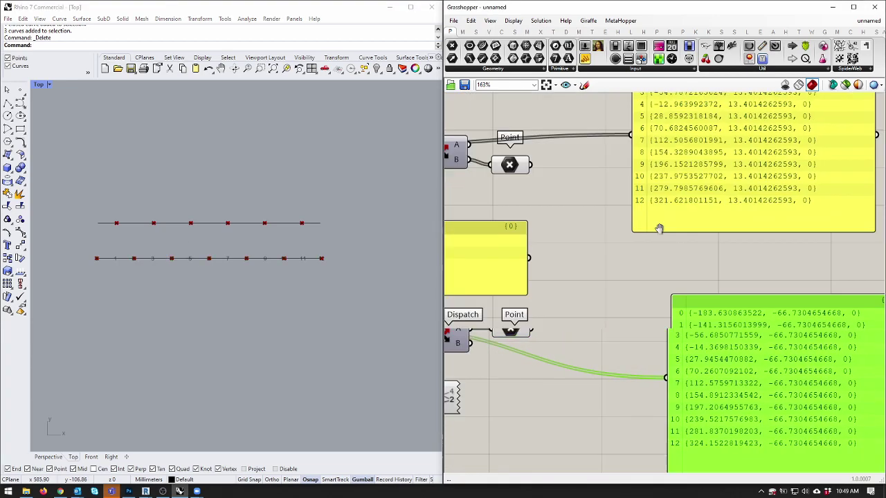
Try joining the upper and lower Point parameters with a Line component, then delete that component.
right_click_drag(535, 150, 542, 198)
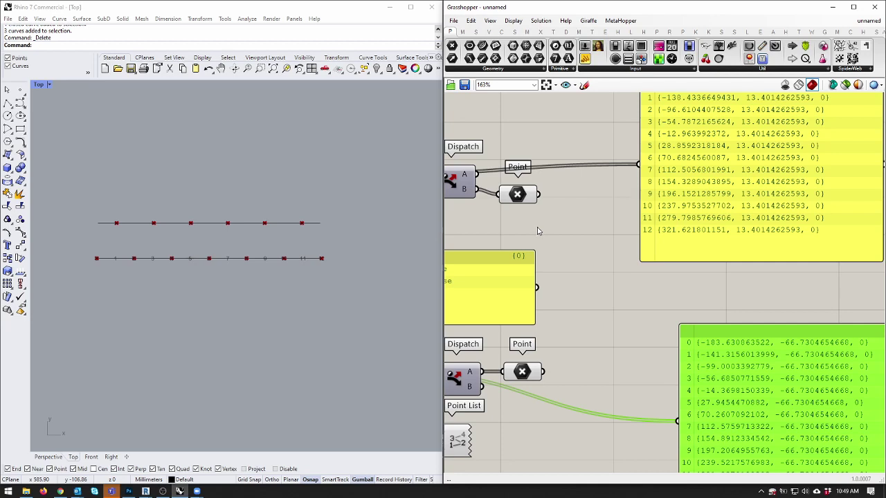
left_click(501, 32)
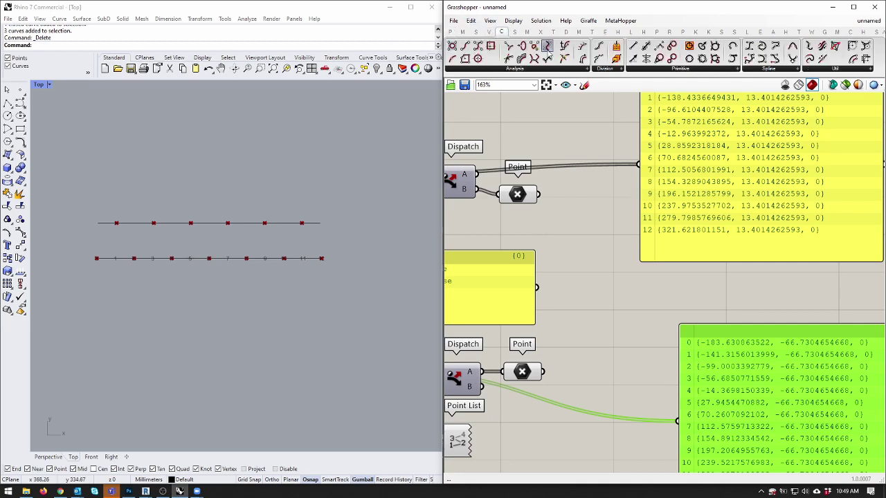
left_click_drag(632, 46, 597, 235)
left_click_drag(540, 194, 593, 237)
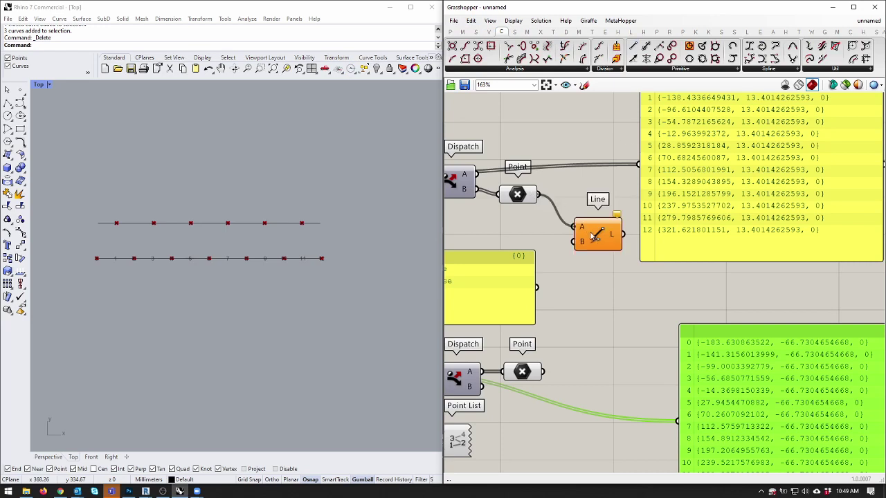
left_click_drag(544, 371, 597, 224)
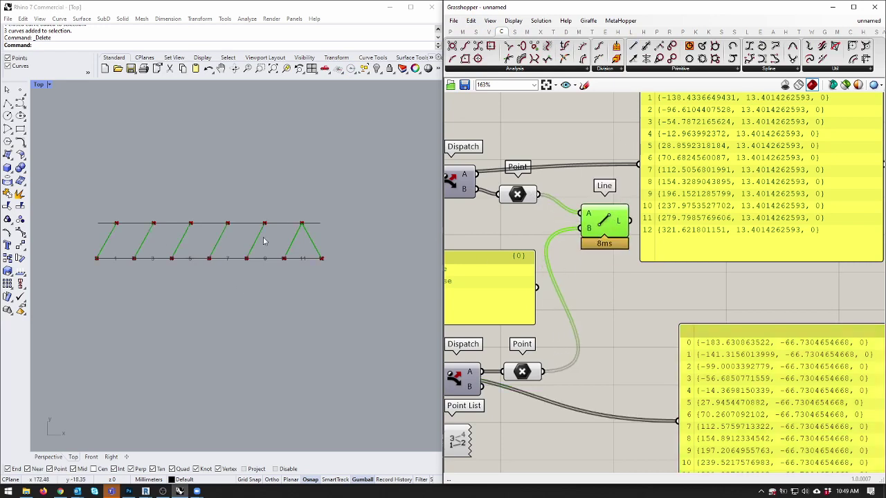
key("Delete")
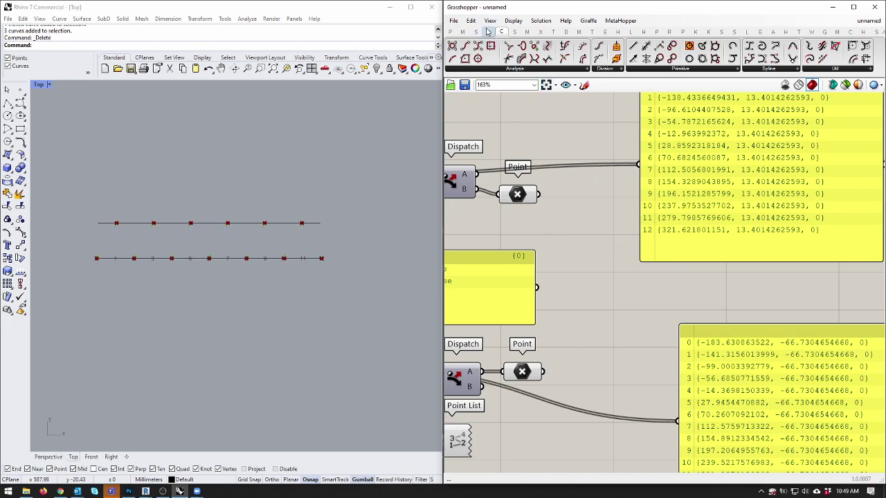
Add a PolyLine component between the two rows and move the upper panel aside.
left_click_drag(775, 59, 634, 302)
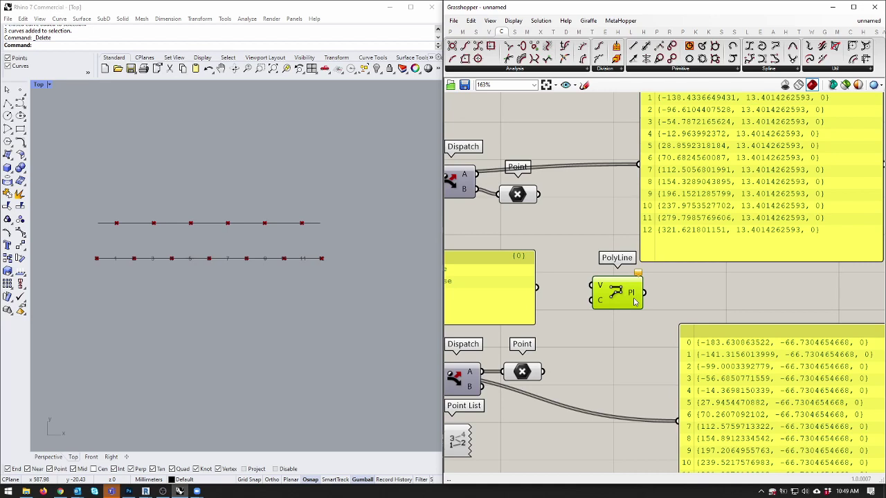
left_click_drag(634, 301, 699, 305)
right_click_drag(593, 215, 631, 210)
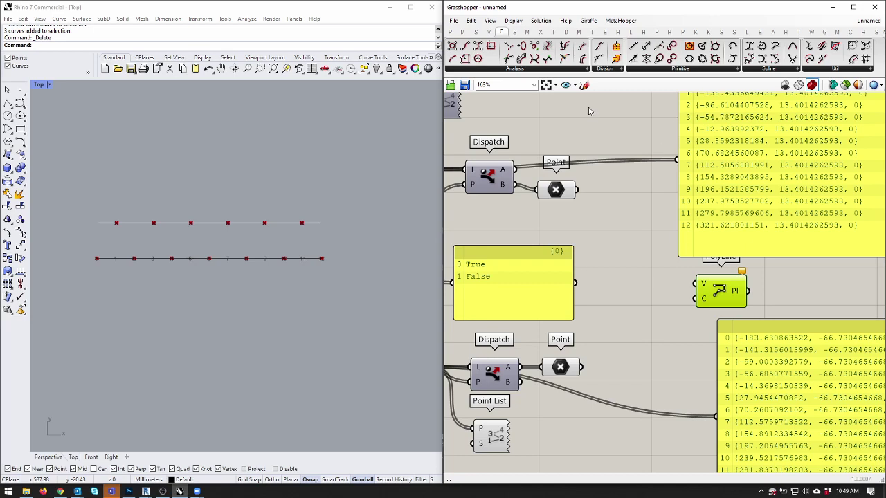
left_click(475, 32)
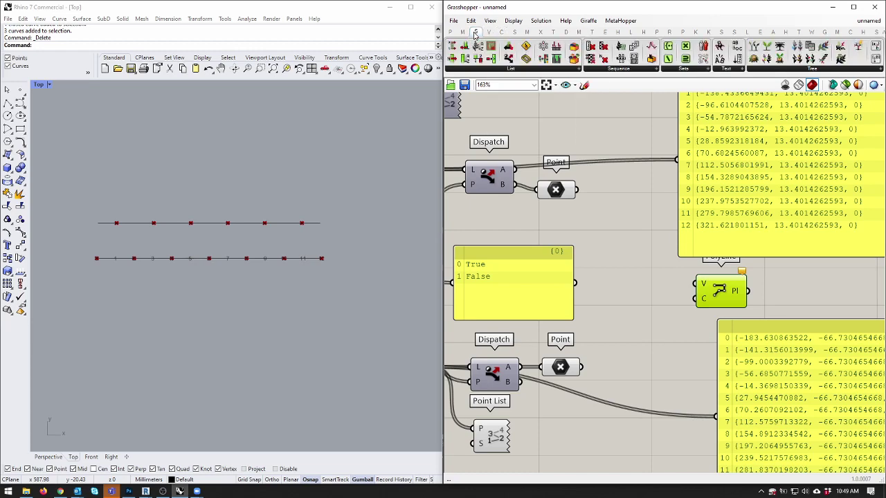
left_click_drag(744, 139, 774, 136)
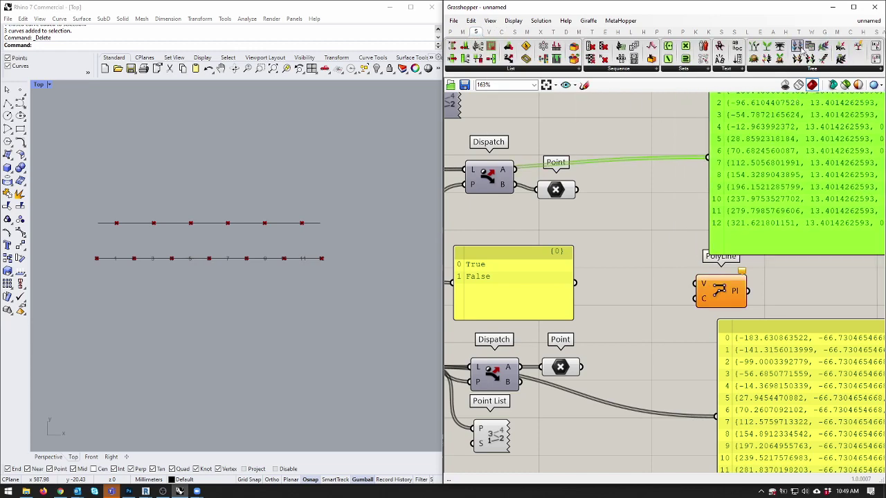
Add another Point parameter and connect both the upper and lower Point parameters to its input.
left_click(451, 33)
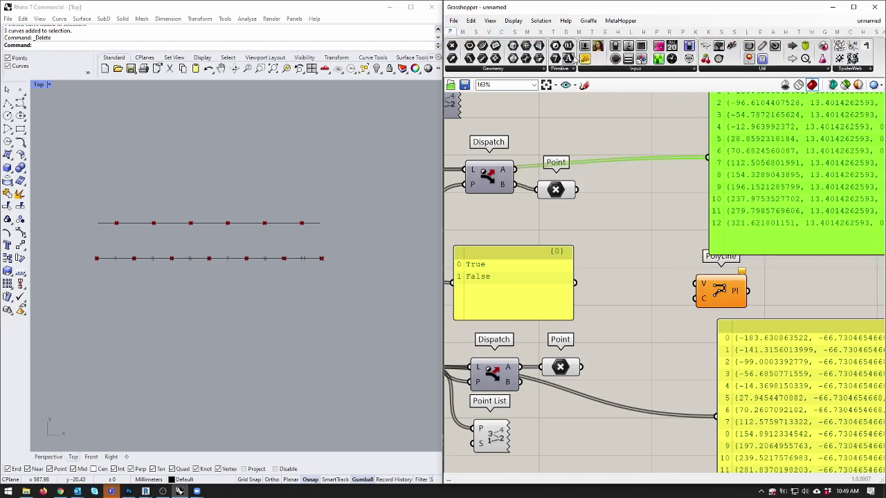
left_click_drag(452, 47, 583, 367)
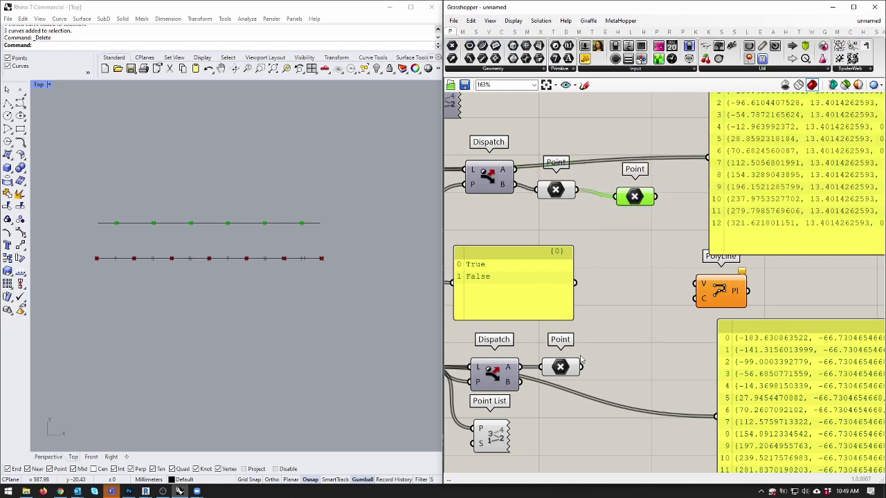
left_click_drag(620, 201, 615, 198)
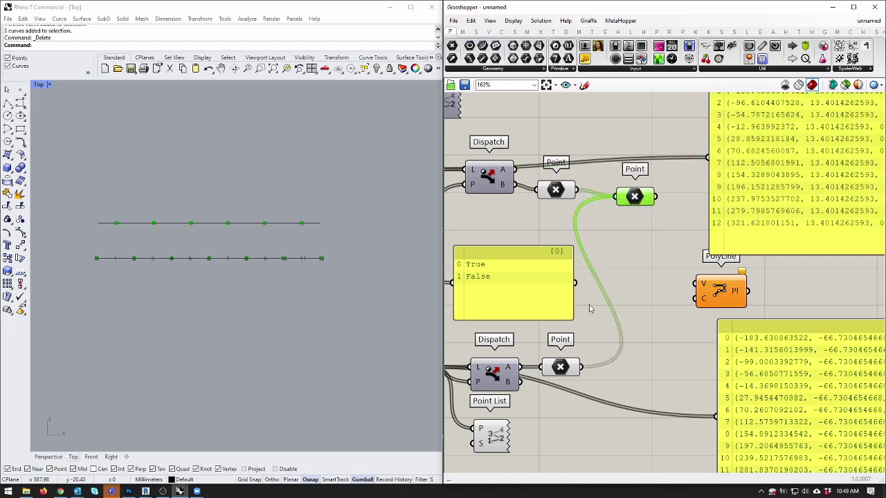
mouse_move(636, 199)
left_mouse_down()
mouse_move(644, 195)
mouse_move(640, 208)
left_mouse_up()
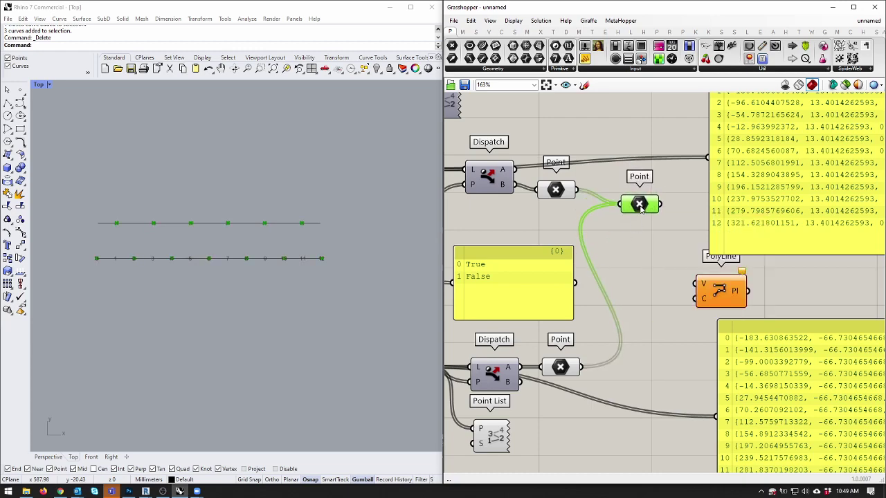
left_click(643, 219)
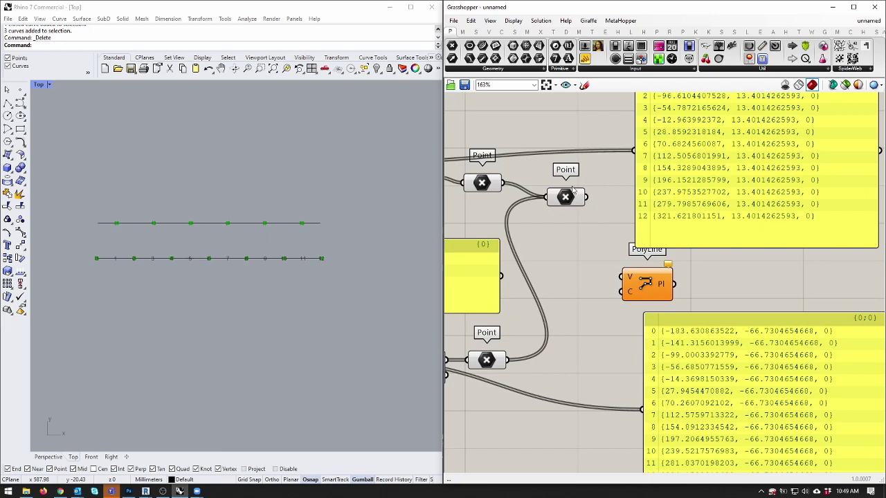
left_click_drag(563, 201, 569, 191)
Add a Merge component and connect the upper Point parameter to D1 and the lower Point parameter to D2.
left_click(476, 31)
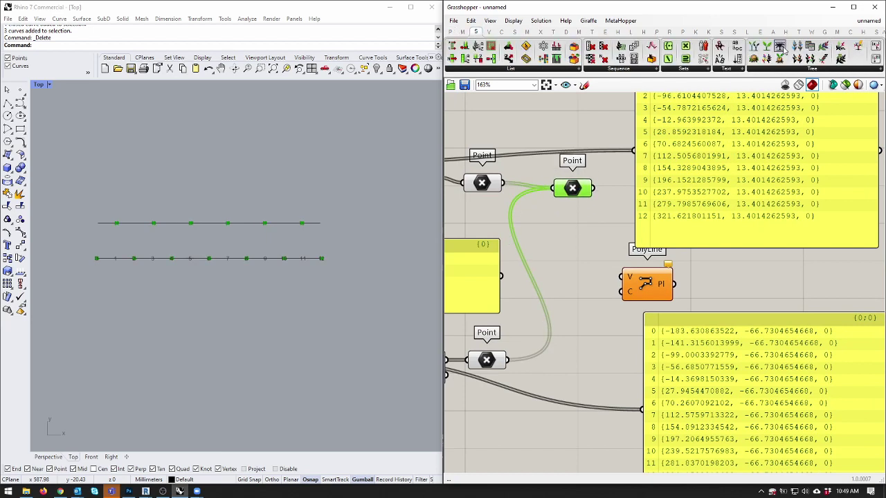
left_click(821, 68)
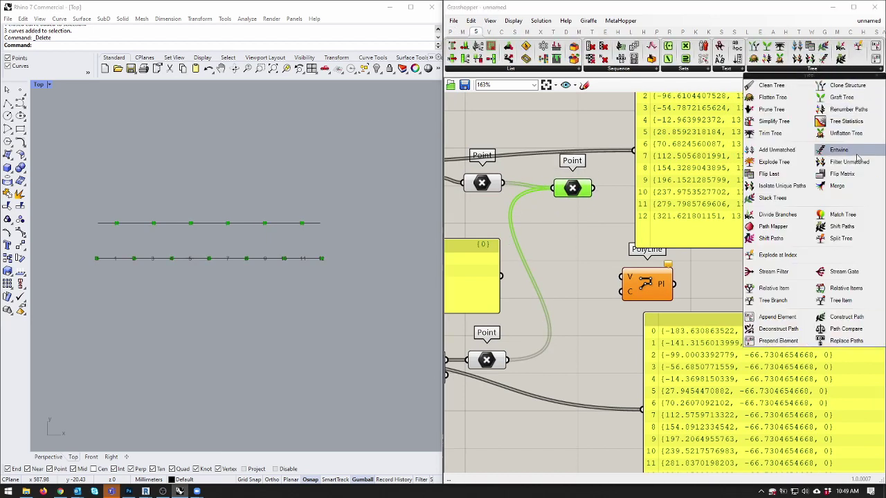
left_click_drag(837, 186, 566, 250)
left_click_drag(502, 183, 542, 245)
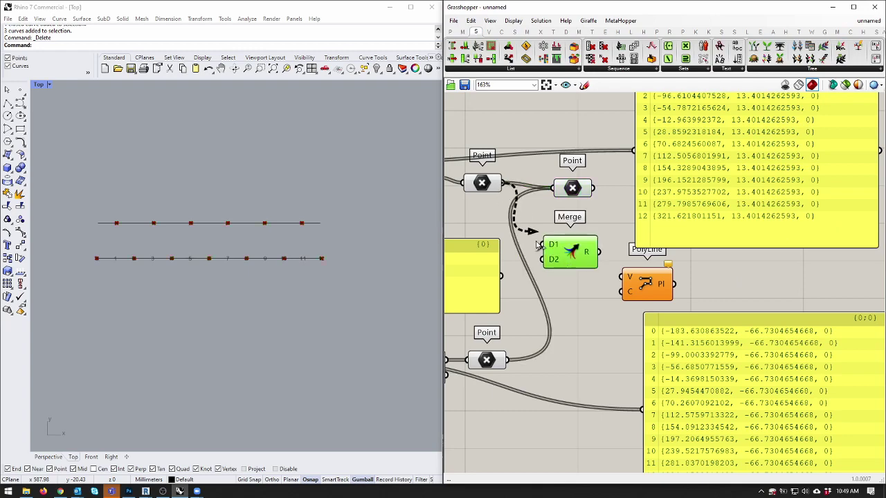
left_click_drag(506, 360, 584, 246)
right_click_drag(585, 245, 533, 258)
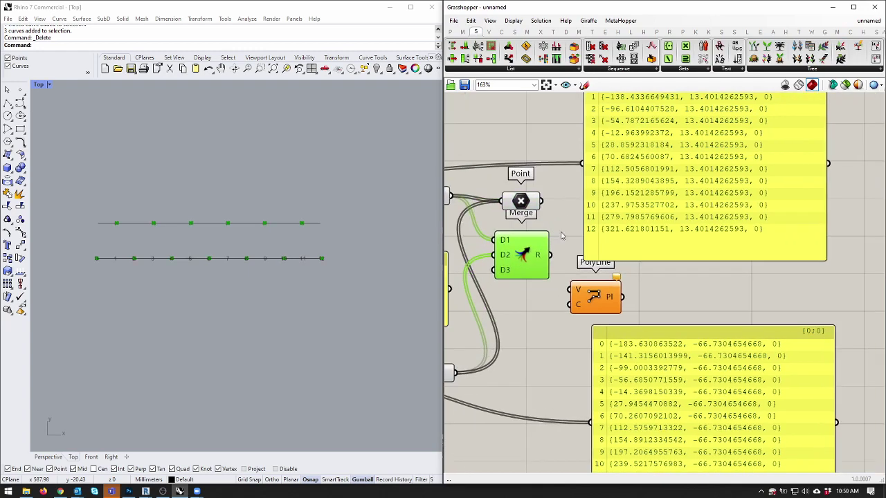
Connect the combined Point parameter to both PolyLine's V input and the upper panel.
left_click_drag(620, 178, 599, 265)
left_click_drag(692, 262, 736, 269)
Turn off the preview of all components and re-enable it for PolyLine only.
key("ctrl+a")
key("space")
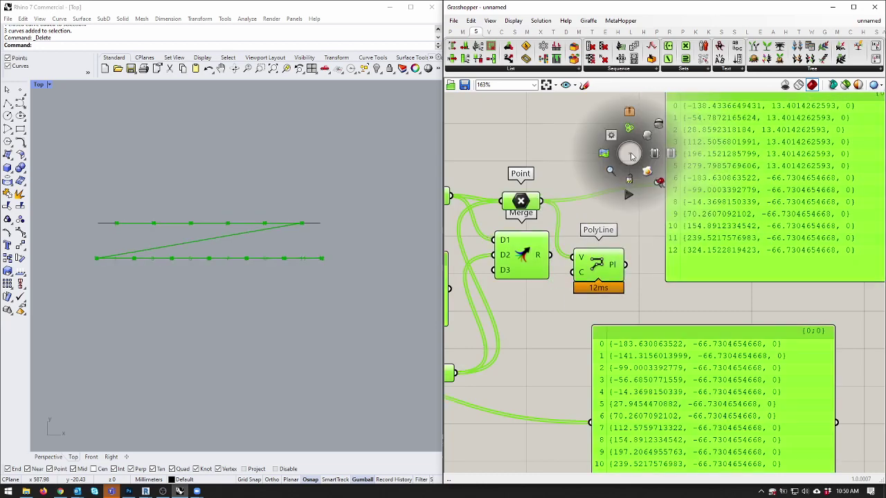
left_click(664, 126)
key("ctrl+shift+a")
left_click(599, 265)
key("space")
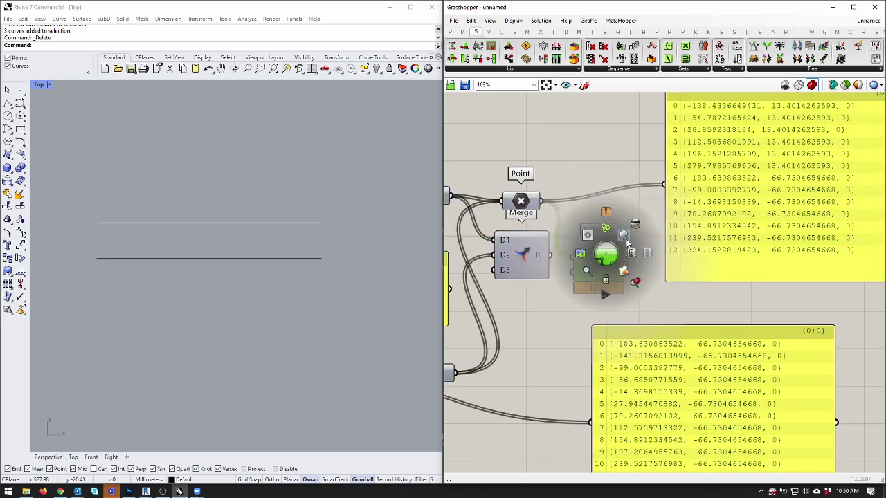
left_click(598, 231)
key("ctrl+shift+a")
Connect Merge's R output to PolyLine's V input in place of the combined Point parameter and align both components.
right_click_drag(484, 200, 538, 187)
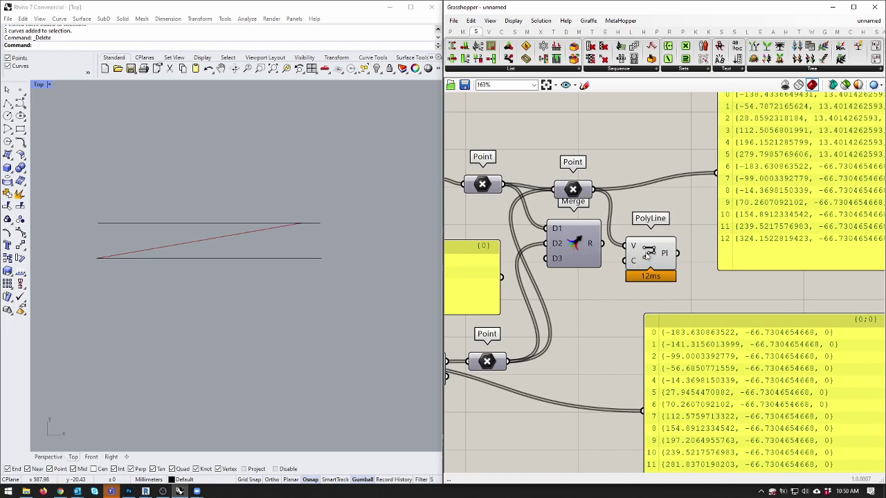
left_click_drag(647, 254, 625, 242)
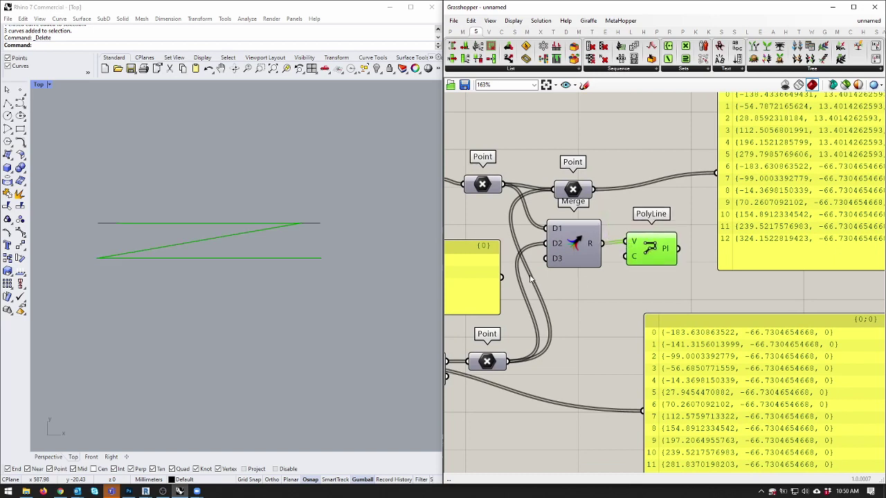
left_click_drag(572, 251, 569, 246)
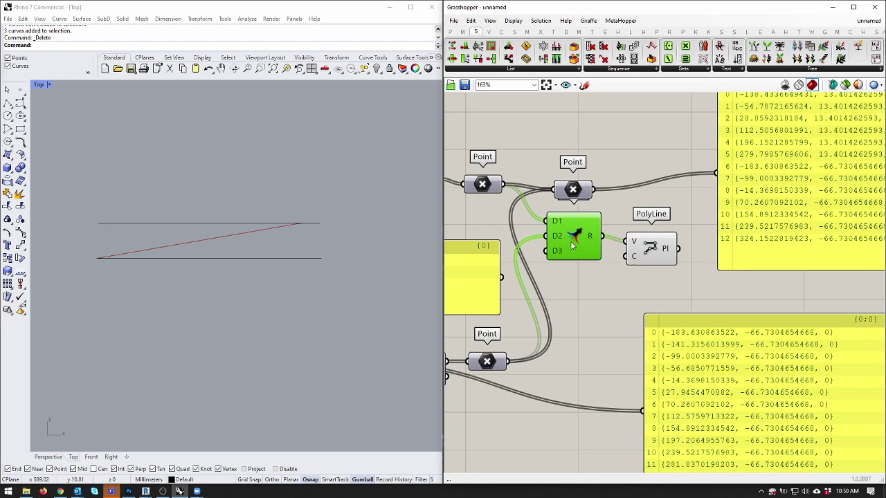
Connect the two Point List components to the upper and lower Point parameters and turn on their previews.
scroll(770, 143, "down", 4)
middle_click(585, 300)
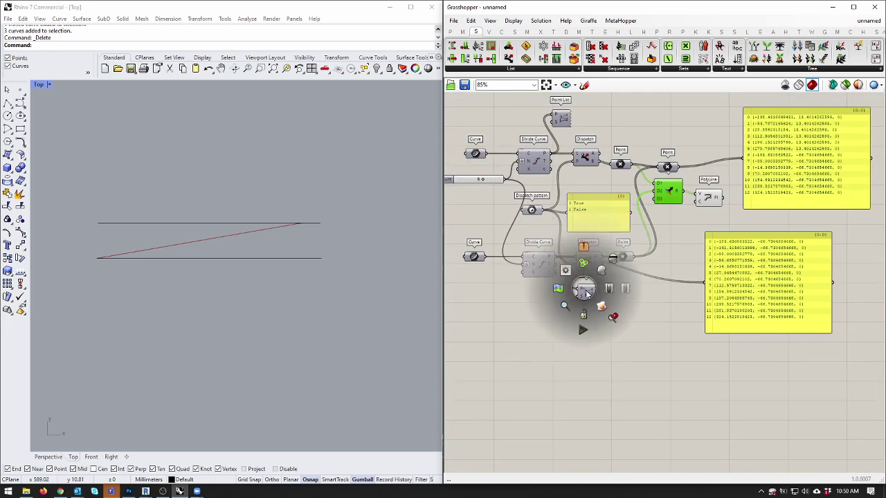
left_click(585, 294)
left_click_drag(583, 293, 632, 294)
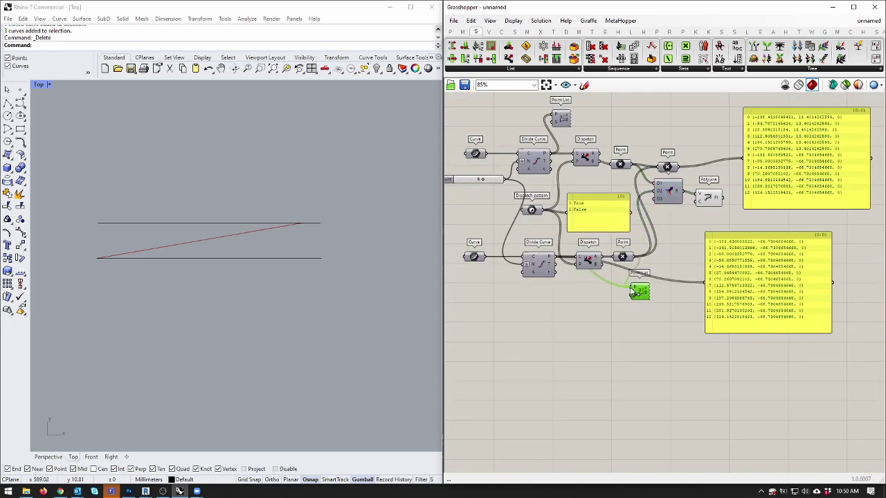
left_click_drag(560, 120, 654, 137)
left_click(640, 292)
middle_click(657, 280)
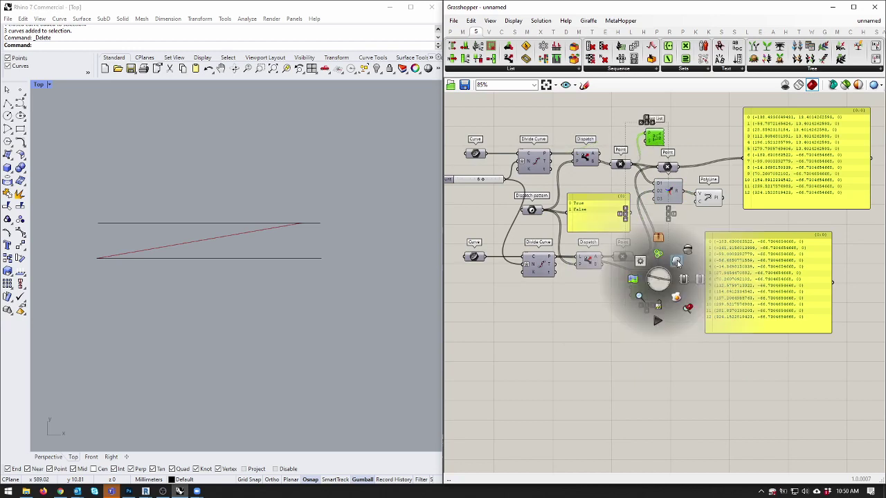
left_click(677, 263)
Connect the upper Point List to the combined Point parameter and hide the lower Point List's preview.
scroll(236, 259, "up", 3)
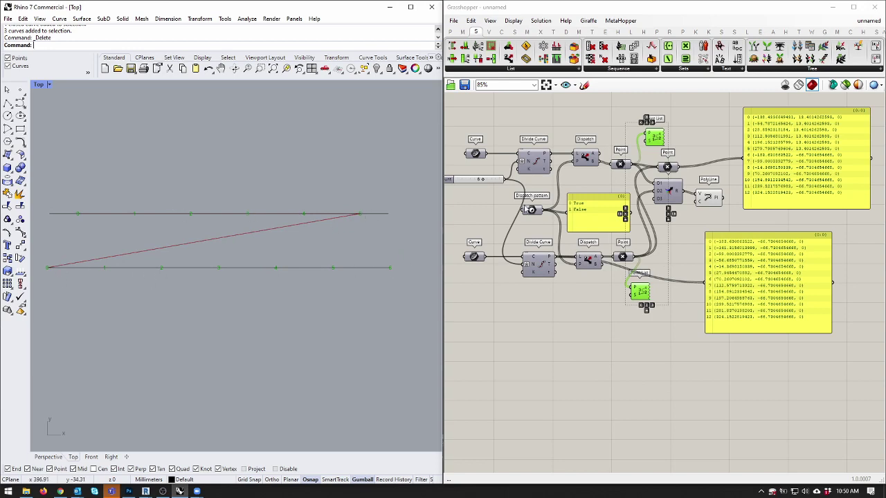
right_click_drag(527, 209, 505, 214)
left_click(595, 135)
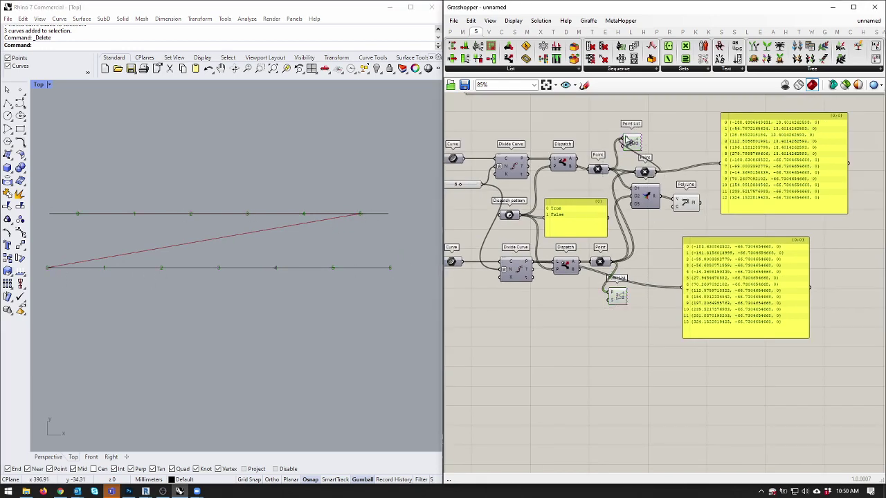
left_click(617, 296)
middle_click(623, 294)
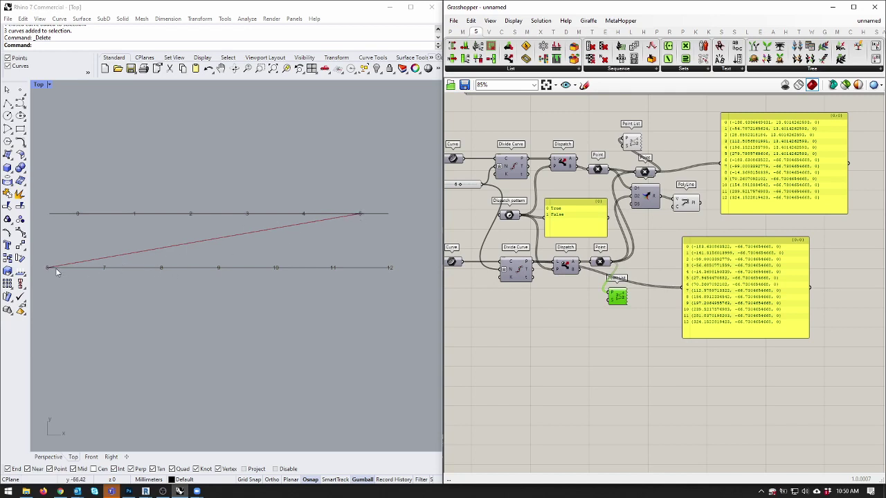
scroll(600, 219, "up", 4)
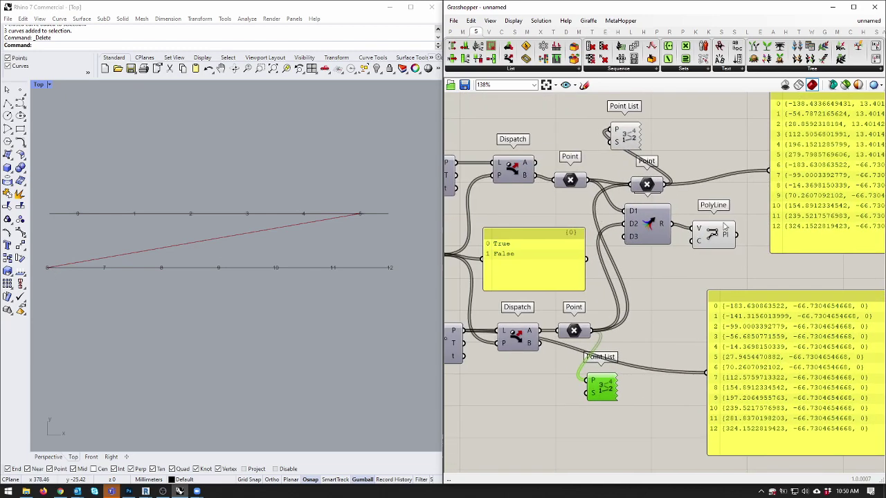
Delete the Merge component and place a Weave component between the Point parameters and PolyLine, moving PolyLine over to make room.
left_click(651, 229)
key("Delete")
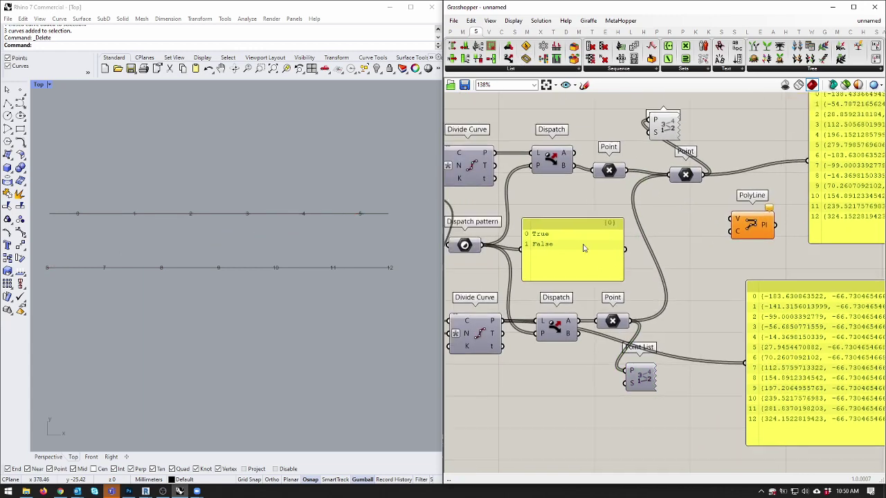
left_click(539, 67)
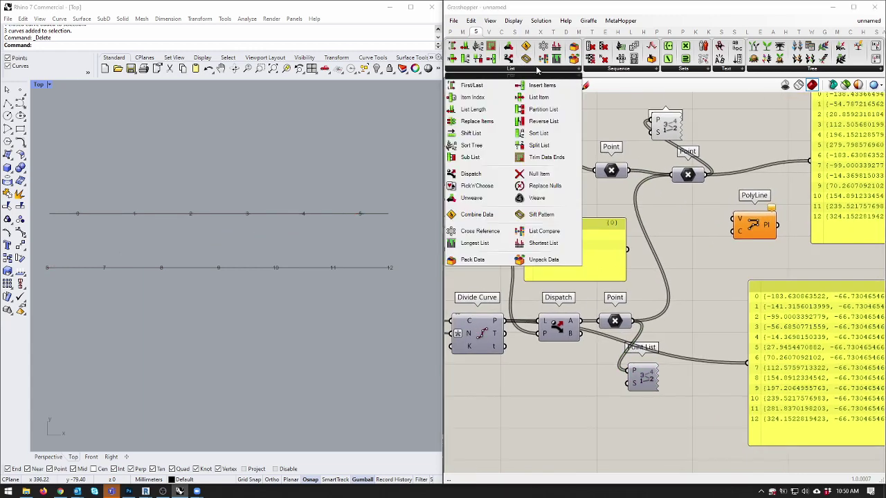
left_click(543, 198)
left_click(768, 268)
left_click_drag(768, 268, 665, 257)
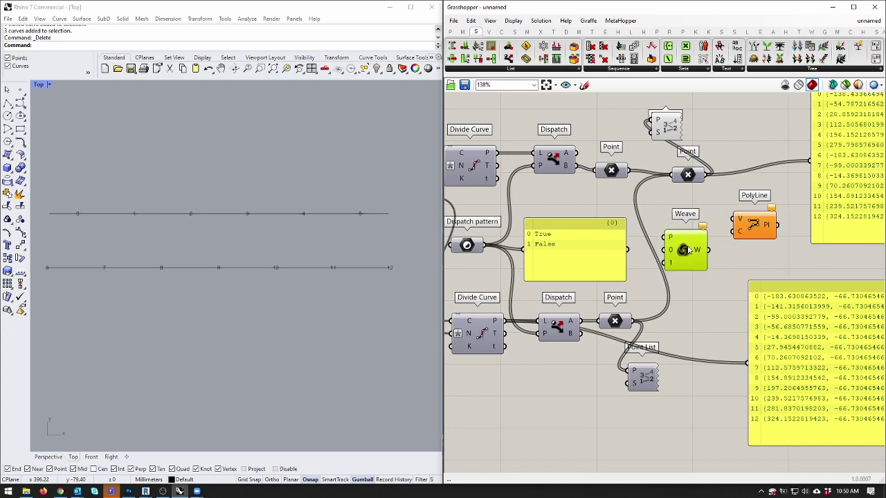
right_click_drag(685, 250, 614, 237)
left_click_drag(689, 209, 747, 213)
left_click_drag(615, 232, 659, 223)
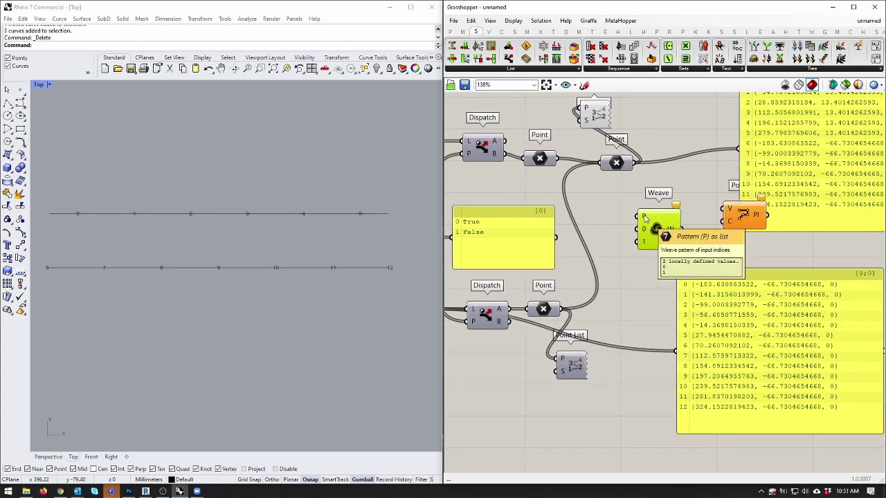
Place an Integer parameter and a panel containing the values 0 and 1 below the lower Divide Curve component.
right_click_drag(644, 219, 678, 217)
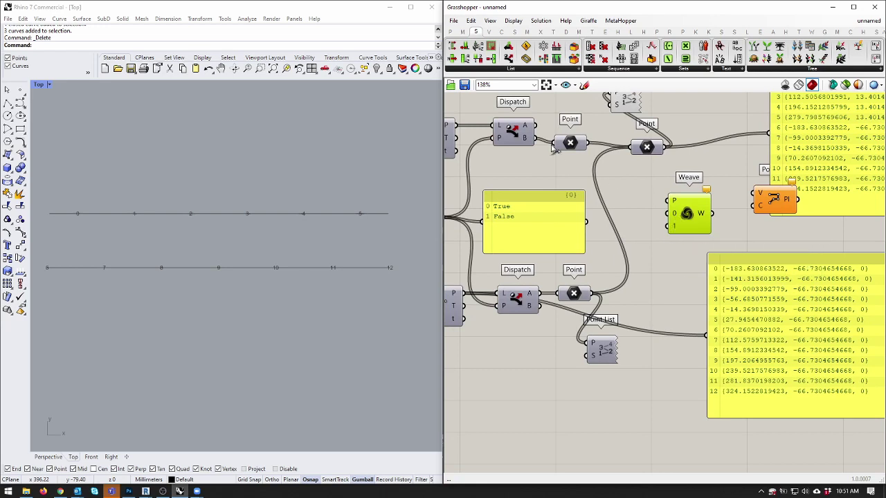
right_click_drag(598, 178, 658, 186)
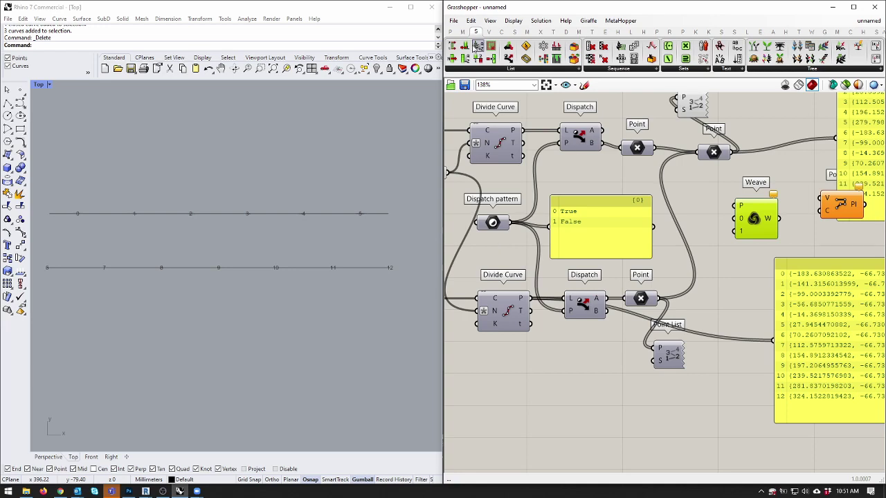
left_click(451, 32)
left_click_drag(557, 60, 599, 389)
right_click(537, 374)
key("Escape")
left_click_drag(585, 60, 504, 378)
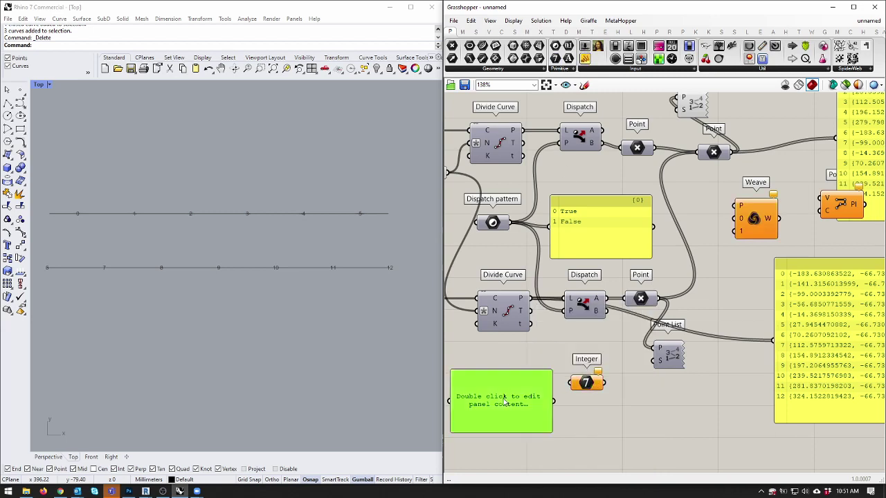
double_click(497, 374)
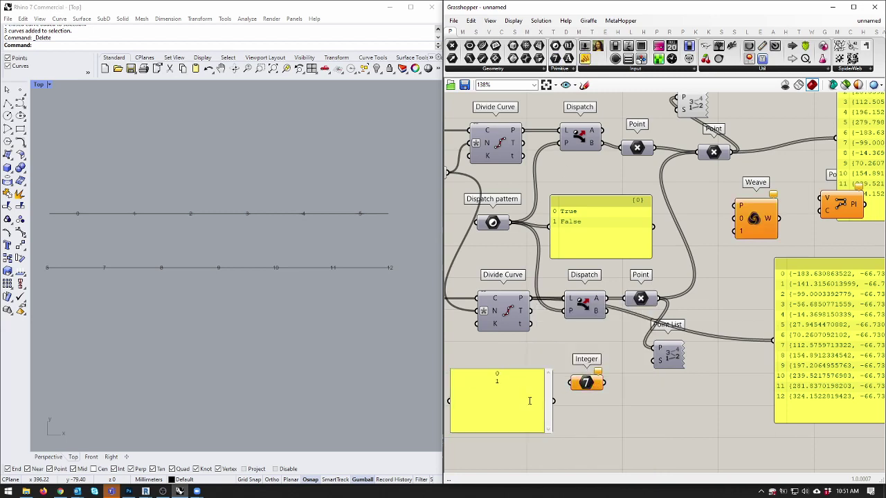
left_click(574, 411)
Wire the number panel into the Integer parameter and make the panel output each line as a separate item.
left_click_drag(553, 400, 593, 406)
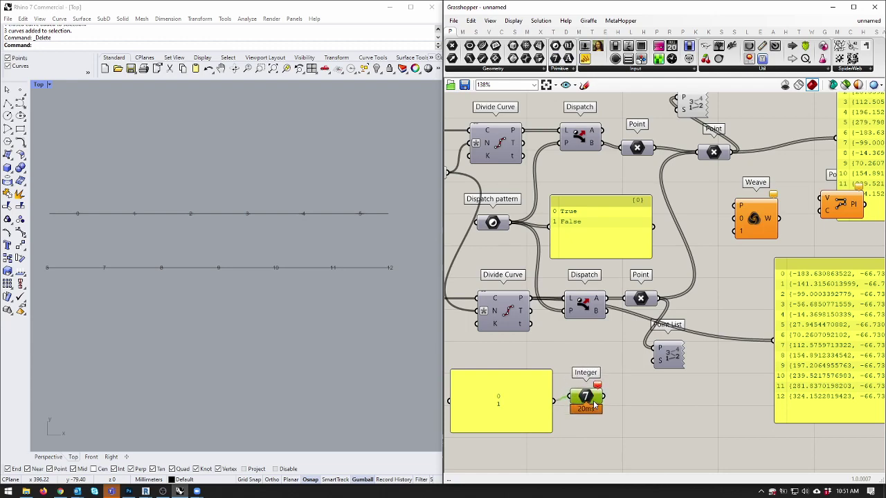
right_click(518, 408)
left_click(542, 281)
Add a Boolean parameter fed by the Integer parameter and a panel that displays the Boolean output.
right_click_drag(618, 428, 625, 393)
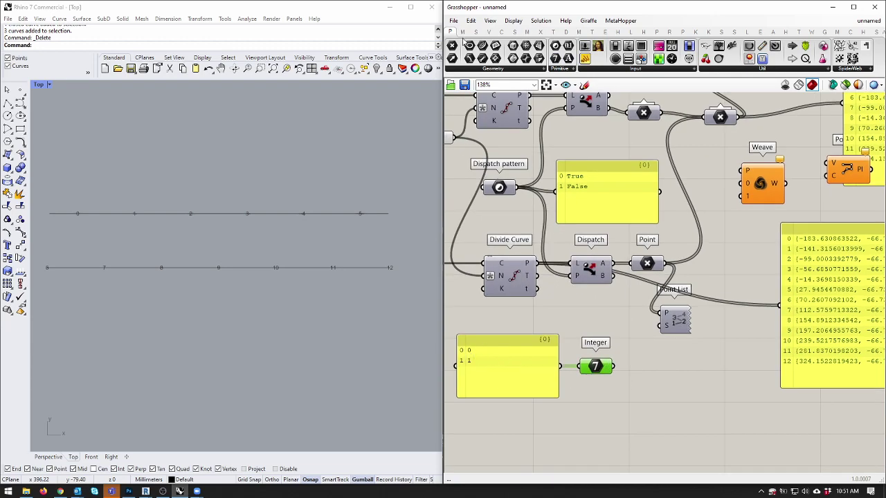
left_click_drag(555, 46, 636, 366)
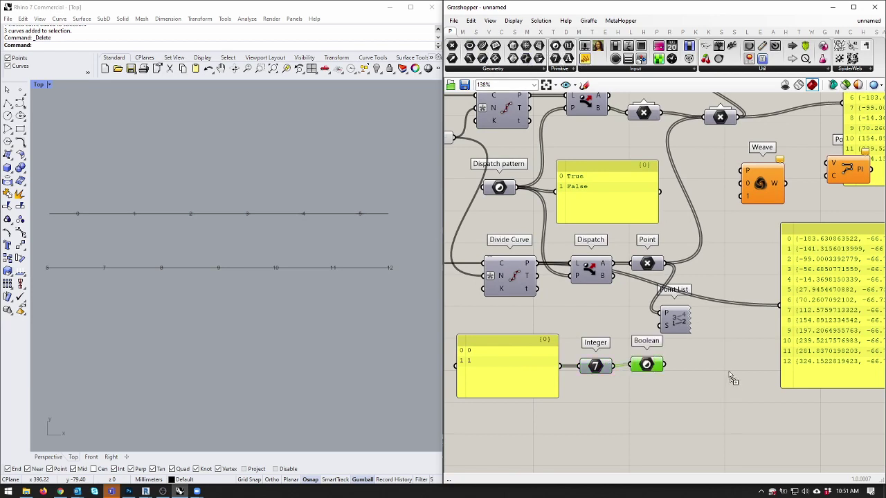
mouse_move(720, 388)
left_mouse_down()
mouse_move(735, 381)
mouse_move(724, 395)
left_mouse_up()
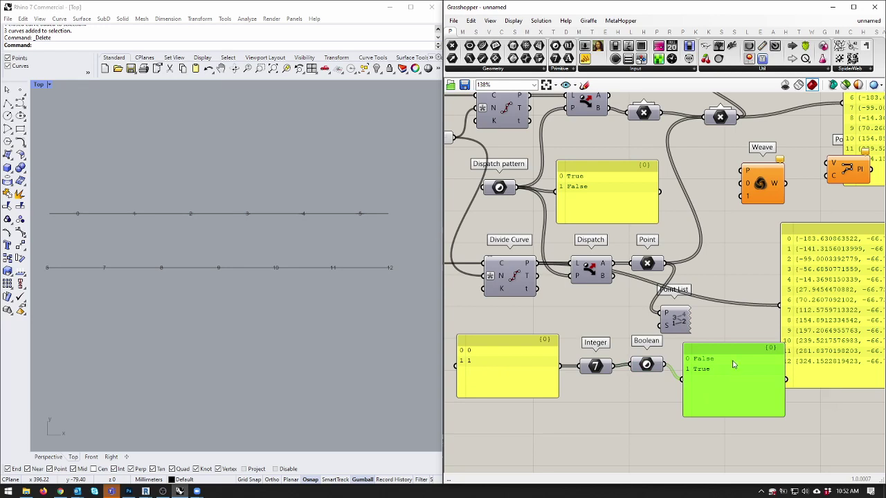
Add the values 10 and -100 as new lines in the number panel to test their Boolean conversion.
double_click(487, 389)
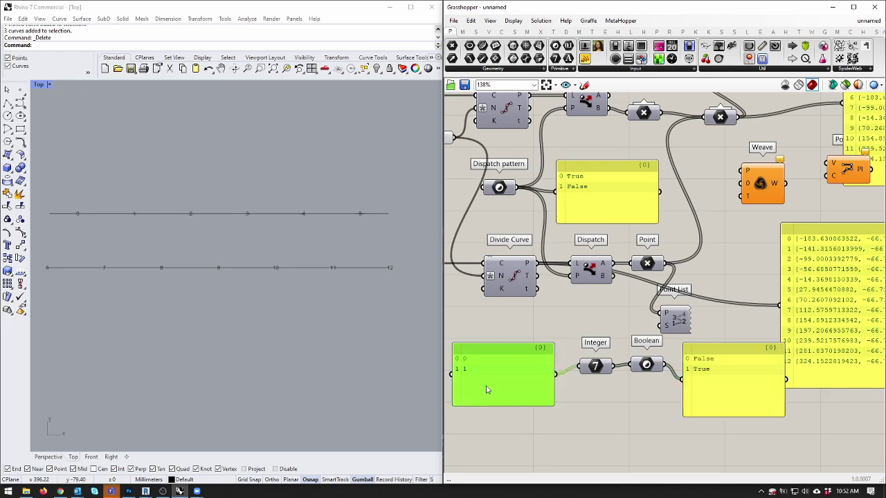
left_click(522, 361)
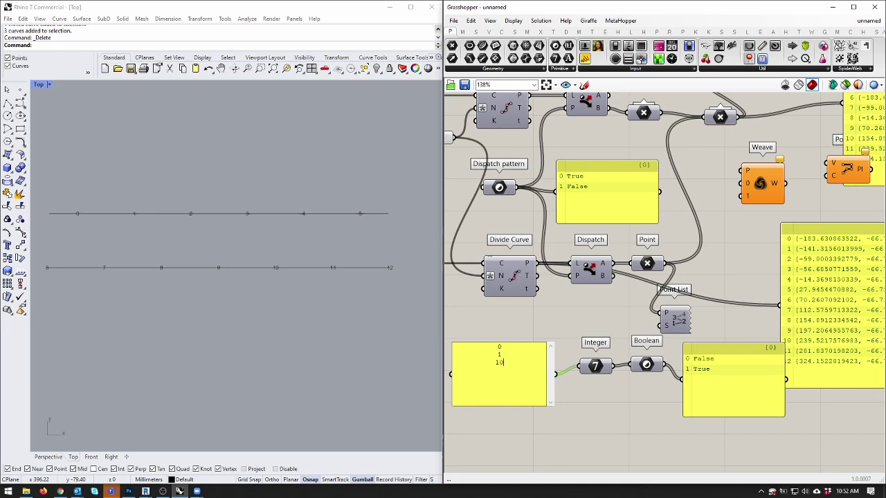
left_click(651, 391)
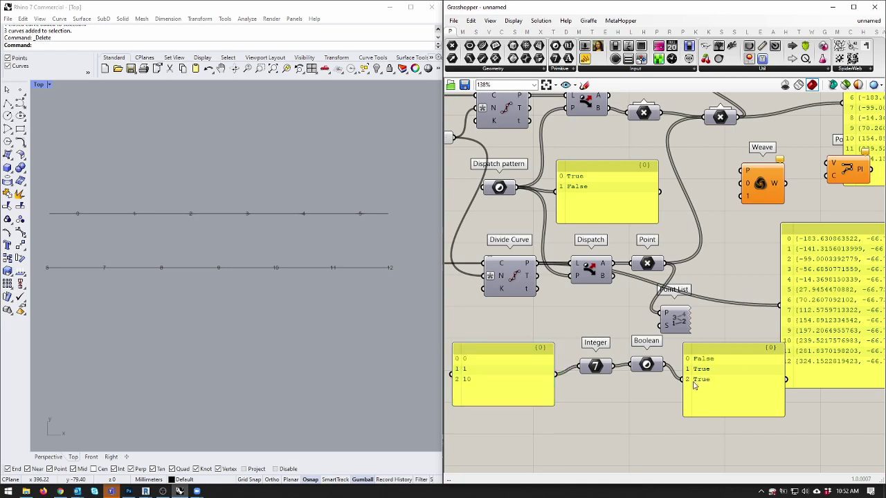
double_click(496, 382)
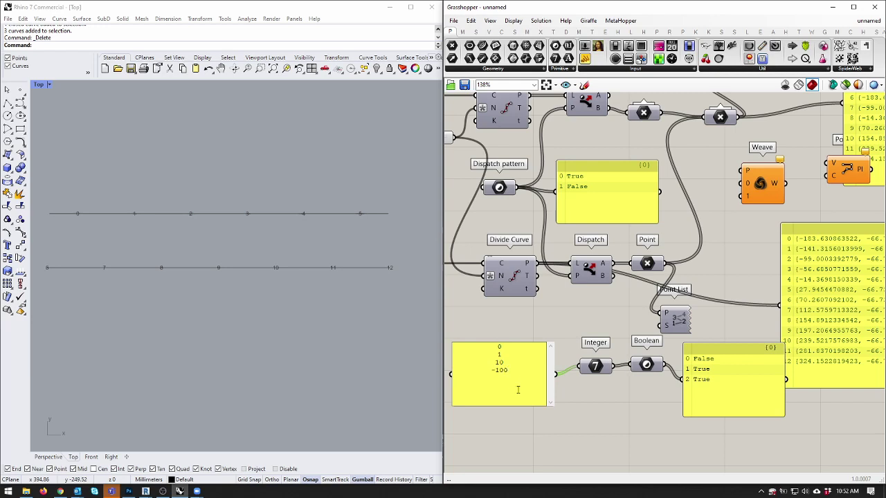
left_click(589, 420)
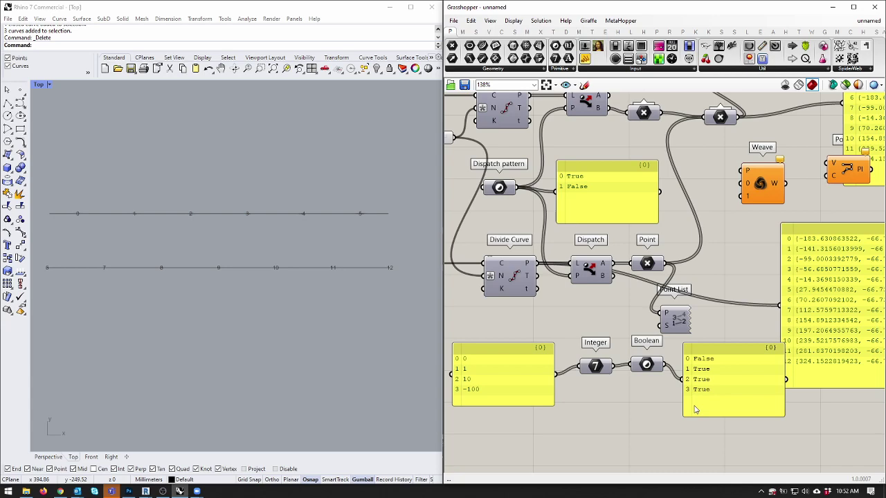
Connect the Dispatch pattern parameter to the Weave component's P input.
right_click_drag(759, 173, 729, 191)
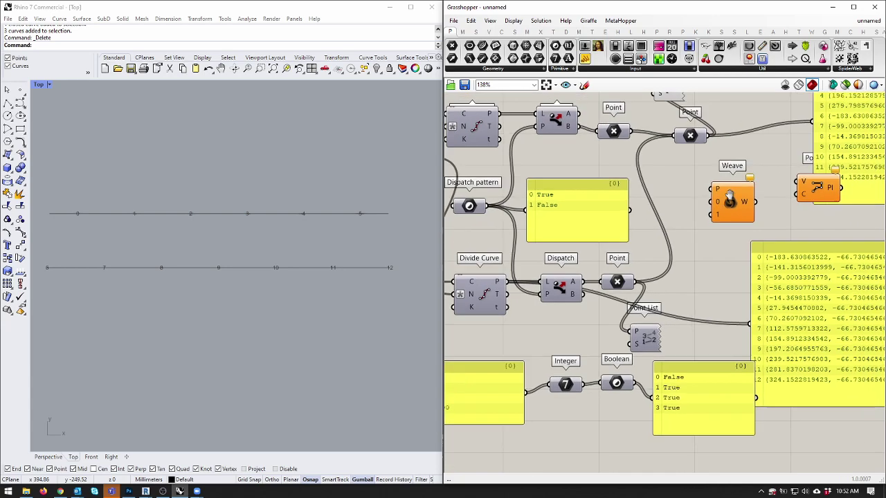
left_click(462, 209)
left_click_drag(487, 206, 716, 190)
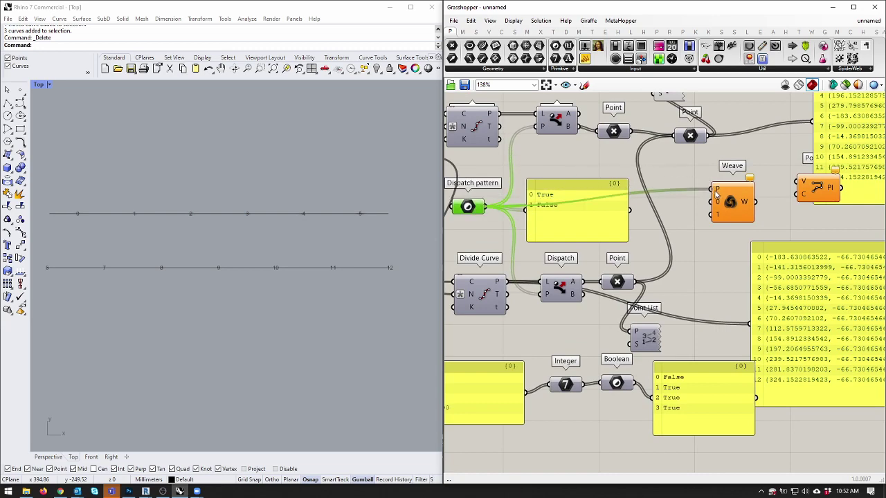
right_click_drag(715, 190, 691, 208)
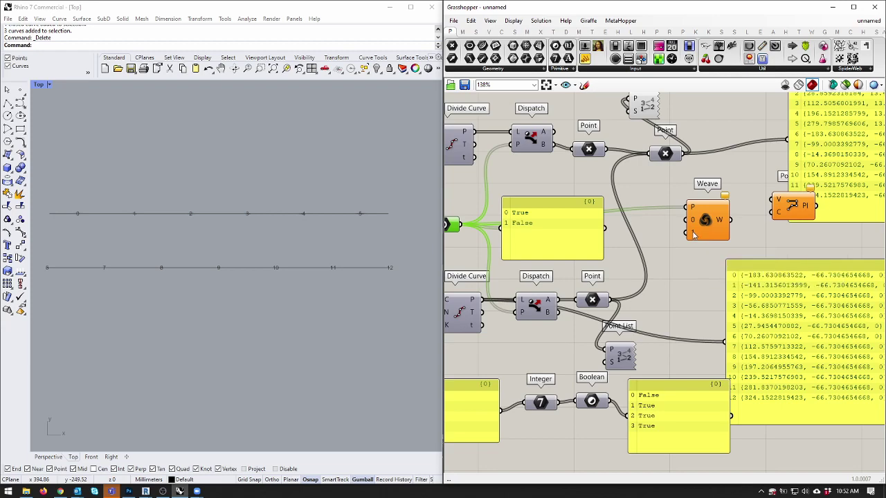
Wire the lower Dispatch's Point parameter into Weave input 1 and the upper Dispatch's Point parameter into input 0.
scroll(725, 258, "down", 2)
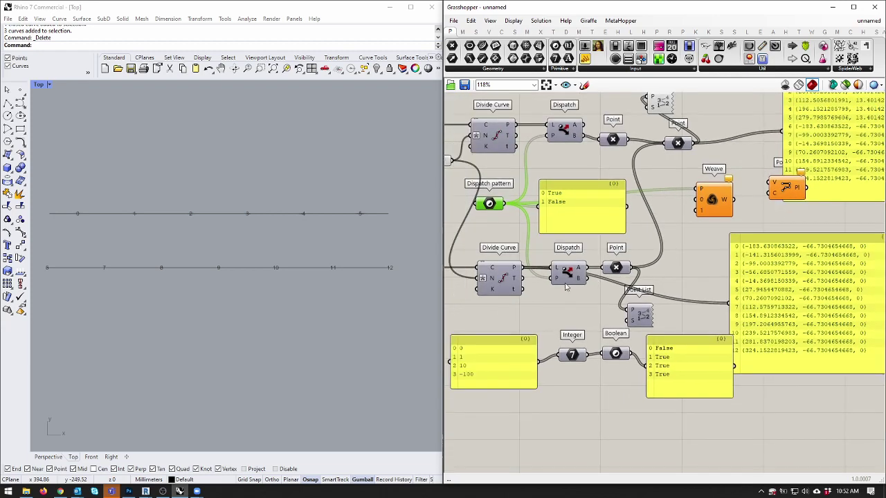
left_click_drag(579, 271, 579, 275)
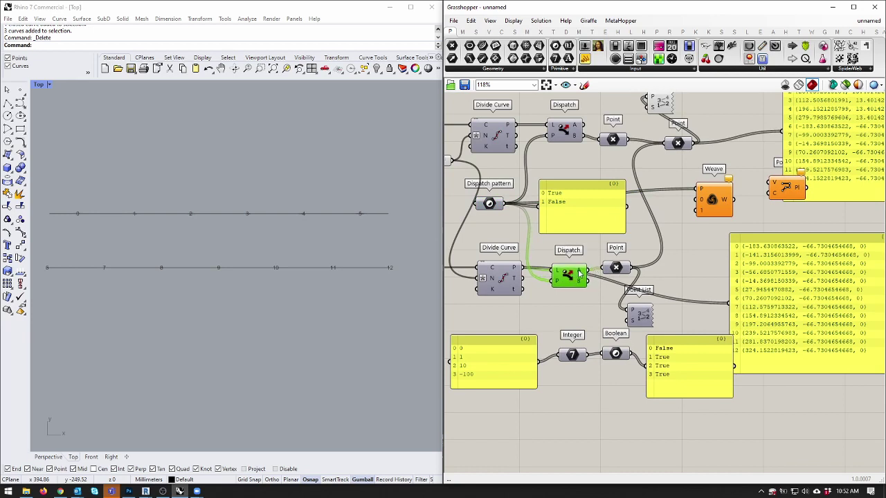
left_click_drag(564, 133, 559, 138)
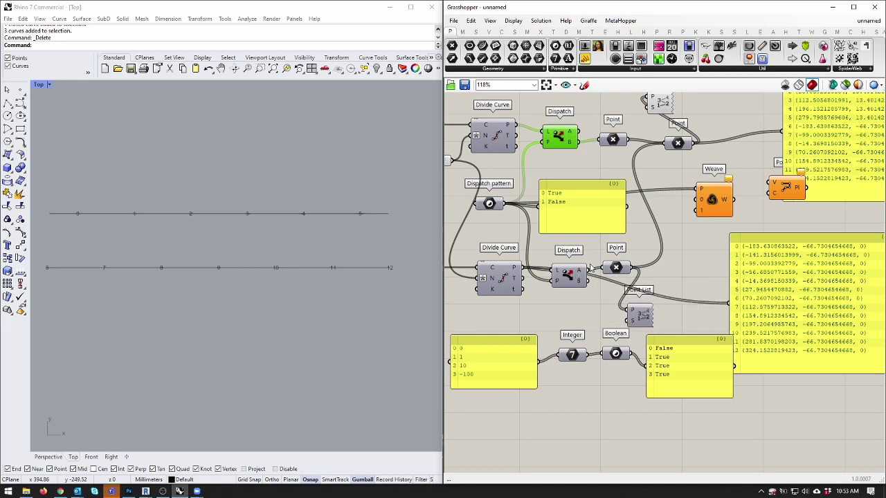
left_click(616, 273)
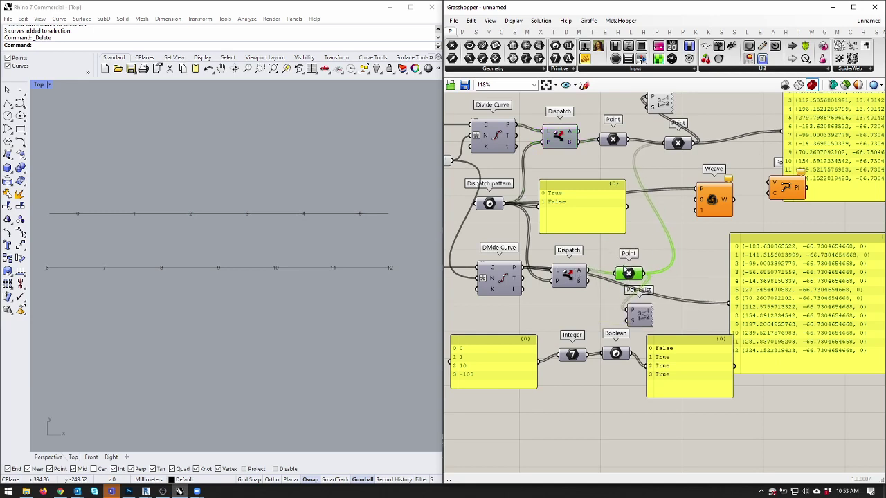
left_click_drag(628, 274, 695, 212)
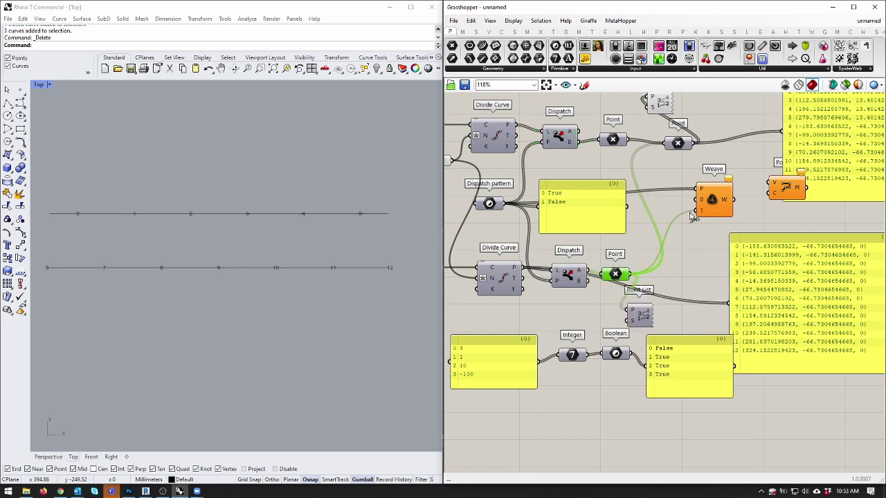
left_click(612, 140)
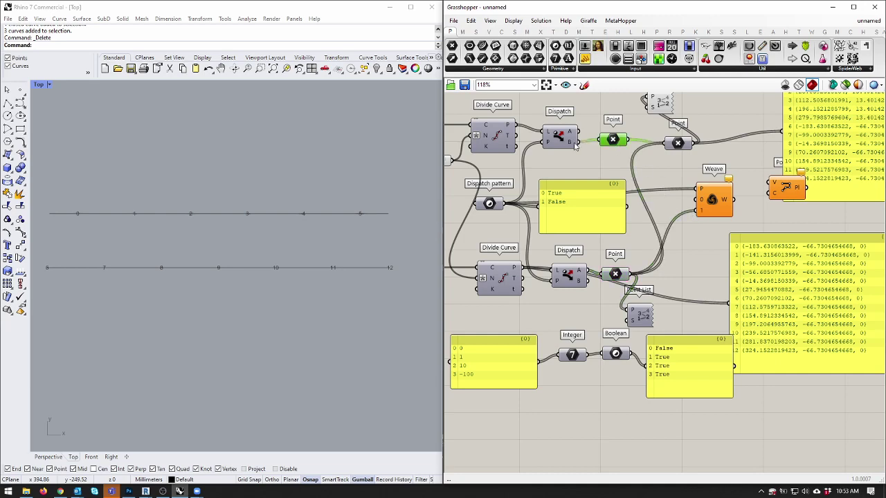
left_click_drag(628, 140, 700, 199)
Replace the merged Point parameter's sources with the Weave output and rearrange the Point, Point List, coordinate panel and PolyLine for space.
right_click_drag(700, 199, 580, 254)
left_click_drag(579, 253, 588, 235)
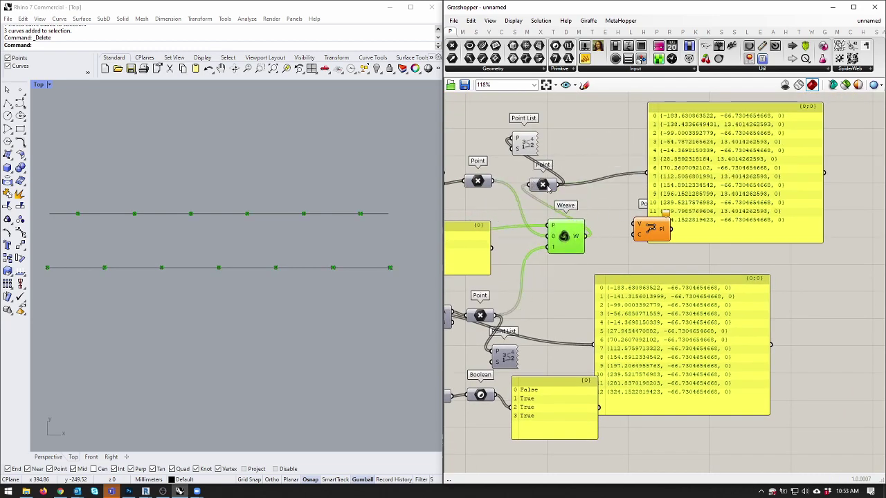
left_click_drag(543, 184, 579, 187)
left_click_drag(524, 141, 587, 119)
left_click_drag(664, 232, 673, 308)
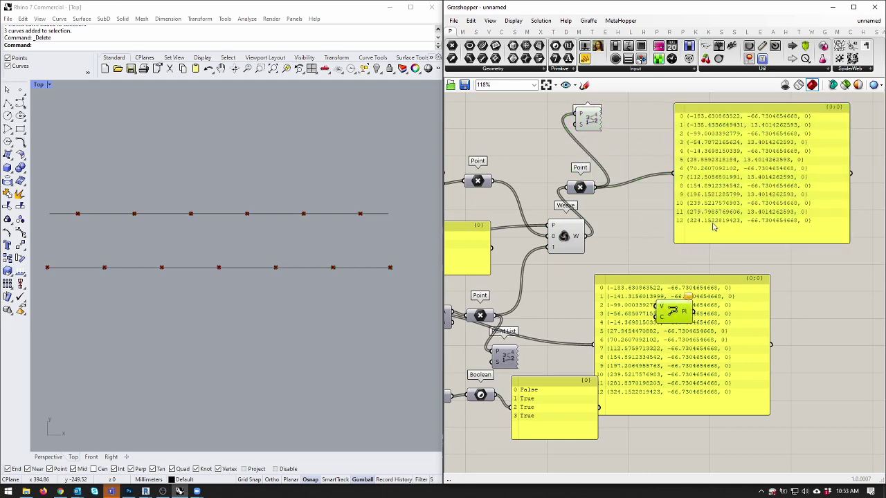
left_click_drag(692, 236, 672, 254)
left_click_drag(587, 121, 616, 136)
right_click_drag(493, 179, 569, 166)
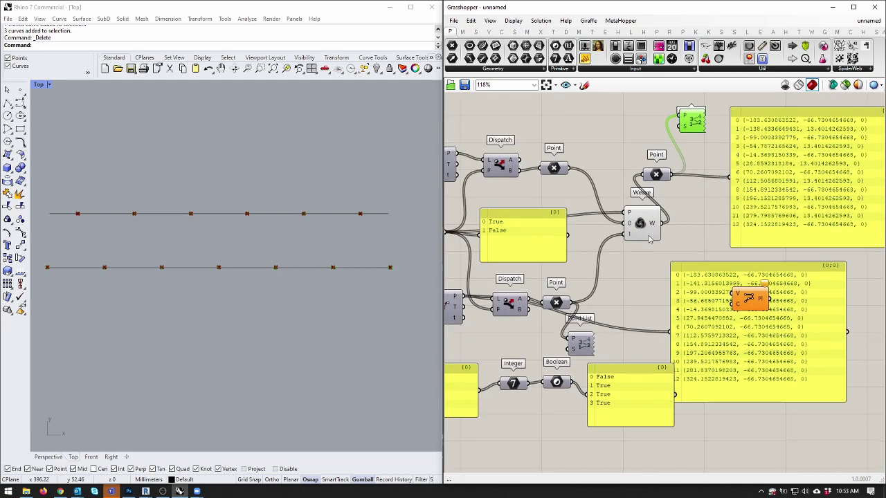
Turn off the viewport preview of the Weave component so its point numbering can be read.
left_click(642, 223)
middle_click(684, 179)
left_click(689, 217)
right_click_drag(195, 239, 243, 217)
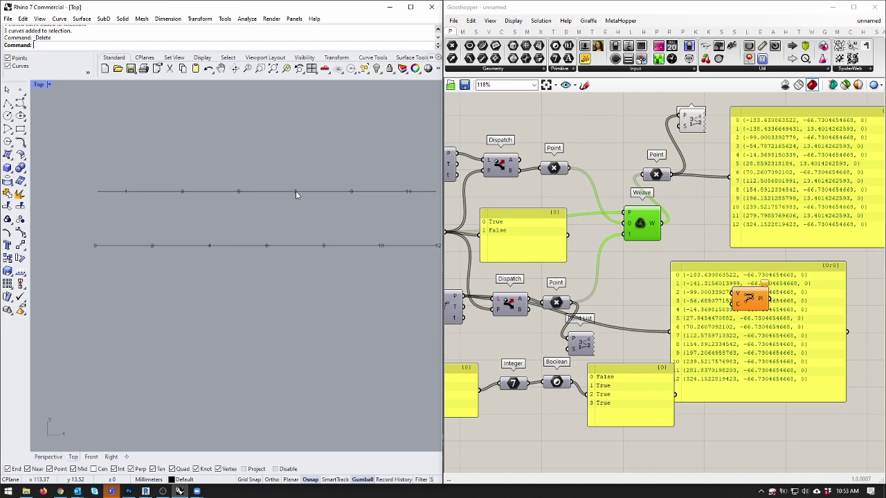
Move the upper coordinate panel aside, place PolyLine beside Weave and feed the Weave output into its V input.
right_click_drag(692, 228, 597, 224)
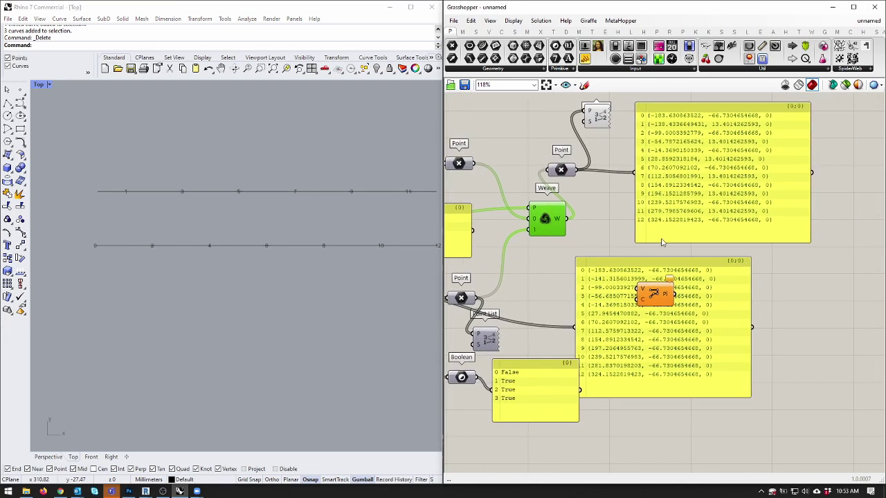
left_click(803, 173)
left_click(641, 224)
left_click_drag(641, 225, 623, 206)
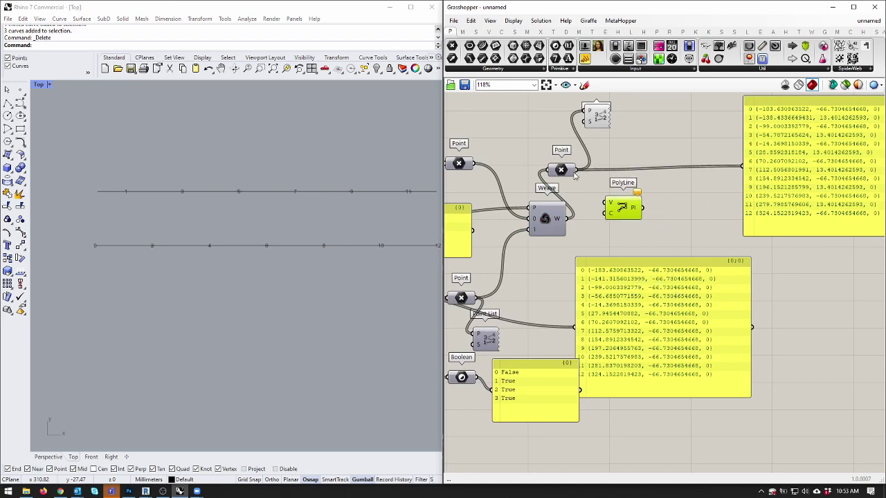
left_click_drag(566, 218, 619, 218)
scroll(311, 250, "down", 3)
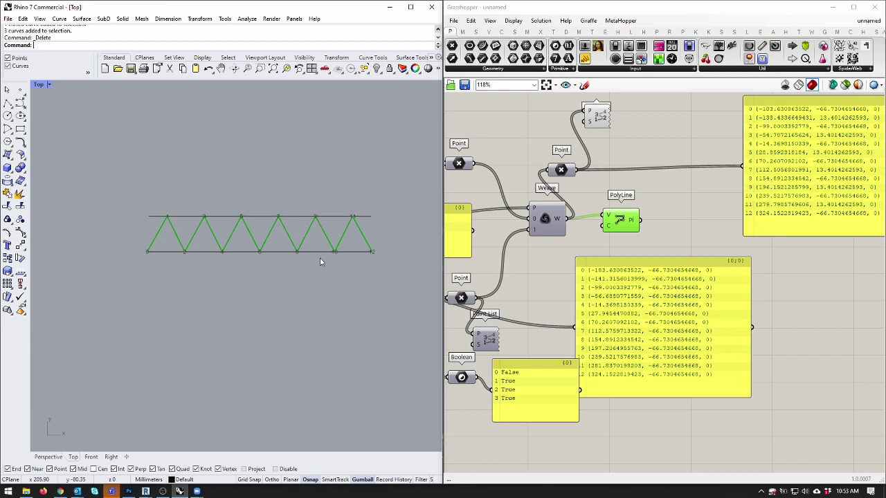
Add a Line component and place it directly below the Weave component.
right_click_drag(453, 235, 618, 231)
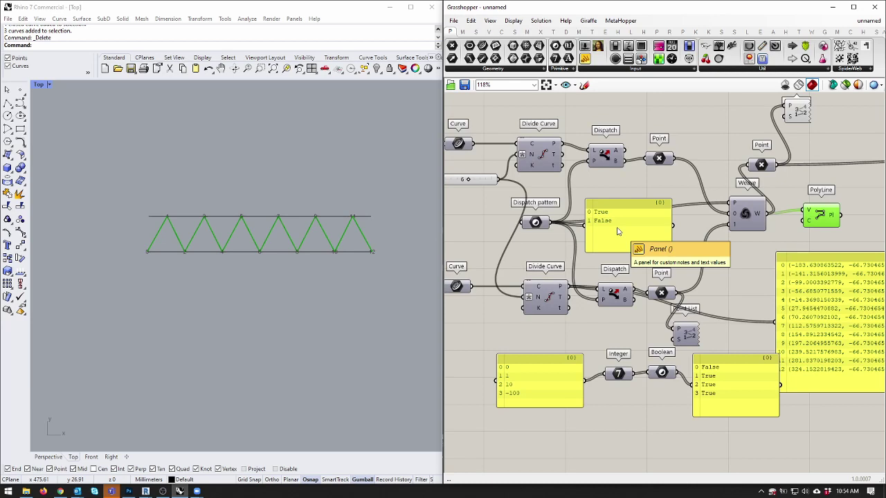
left_click(505, 32)
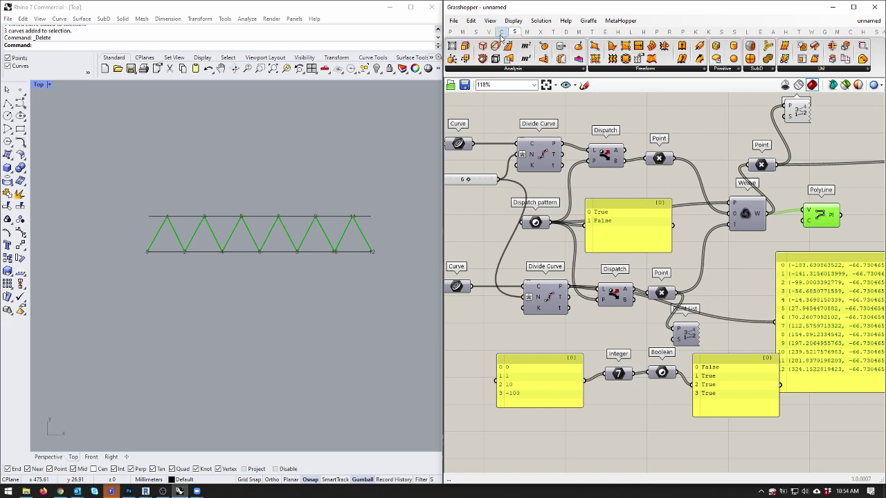
left_click_drag(678, 55, 687, 192)
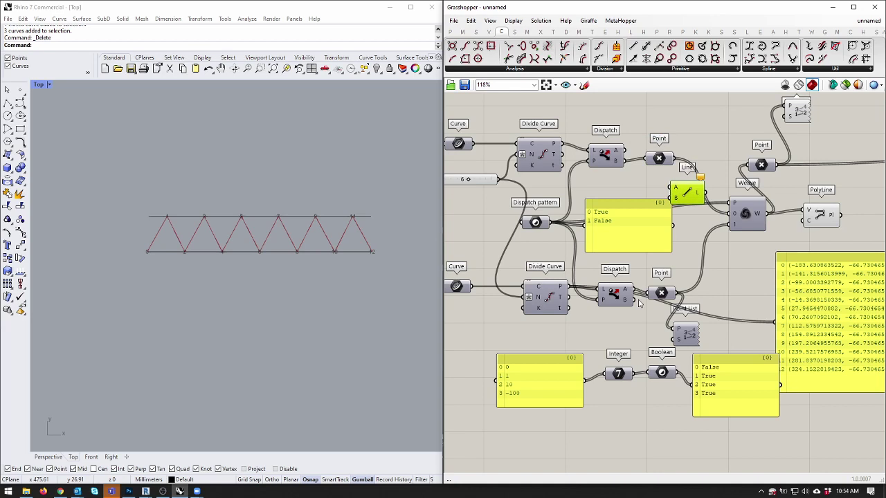
left_click_drag(698, 194, 758, 272)
scroll(758, 272, "up", 3)
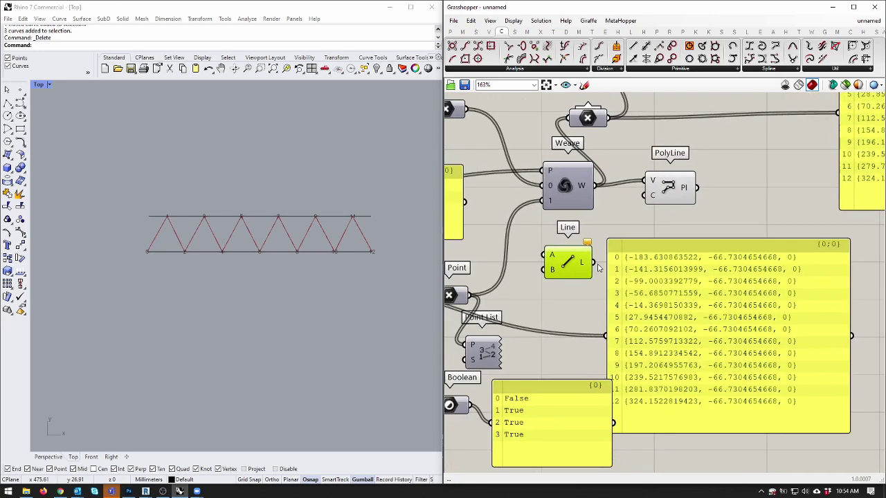
Move the lower Point List away from its Point parameter and shift PolyLine closer to the Weave component.
left_click(547, 353)
left_click_drag(683, 189, 665, 202)
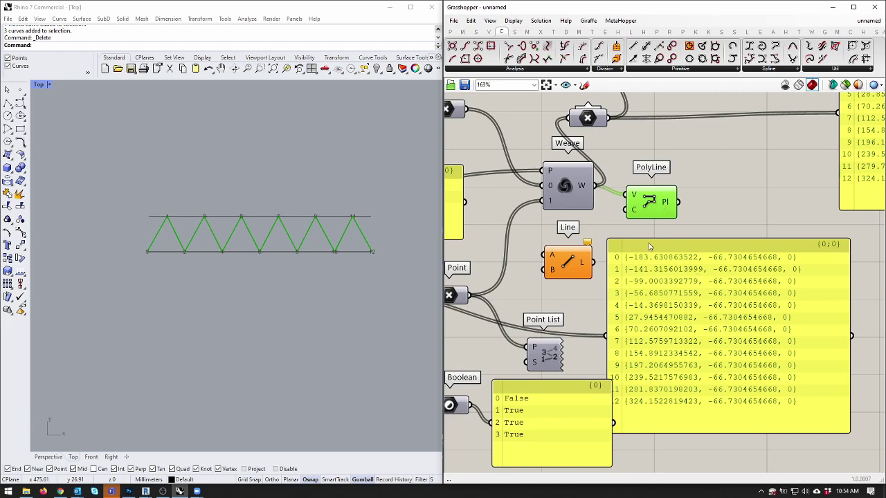
right_click_drag(565, 243, 660, 233)
scroll(661, 232, "down", 3)
scroll(660, 232, "up", 2)
scroll(658, 243, "down", 3)
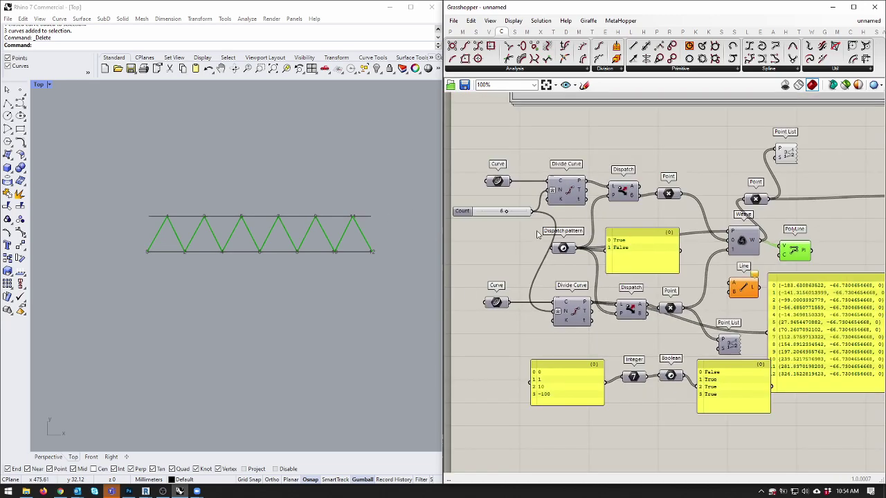
Review how the two curves pass through the Dispatch and Weave components, and examine the Dispatch pattern parameter that drives them.
left_click(517, 175)
left_click(517, 297)
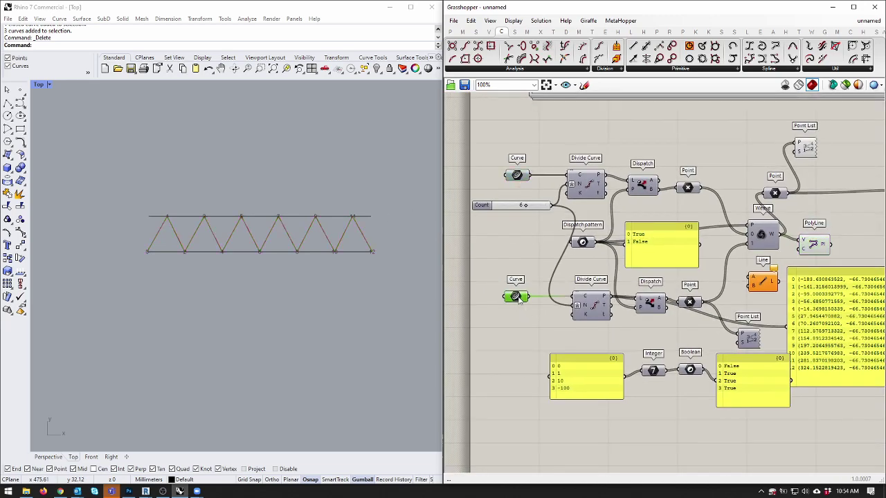
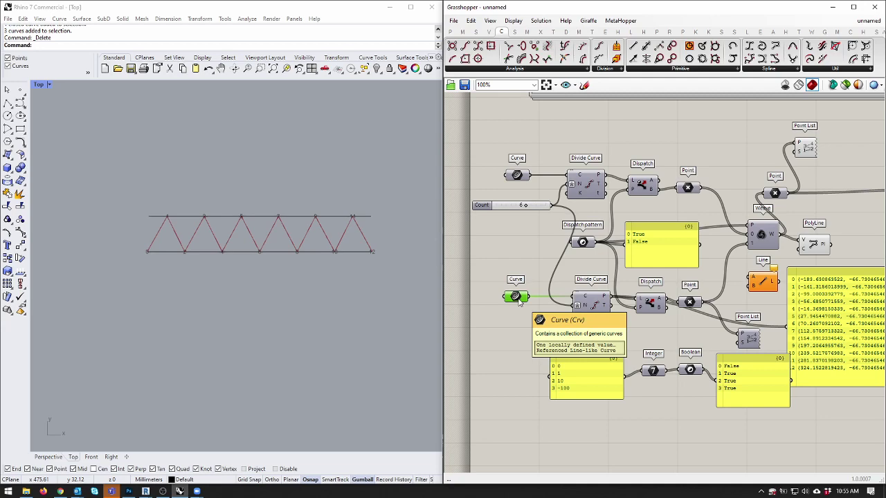
scroll(692, 229, "up", 3)
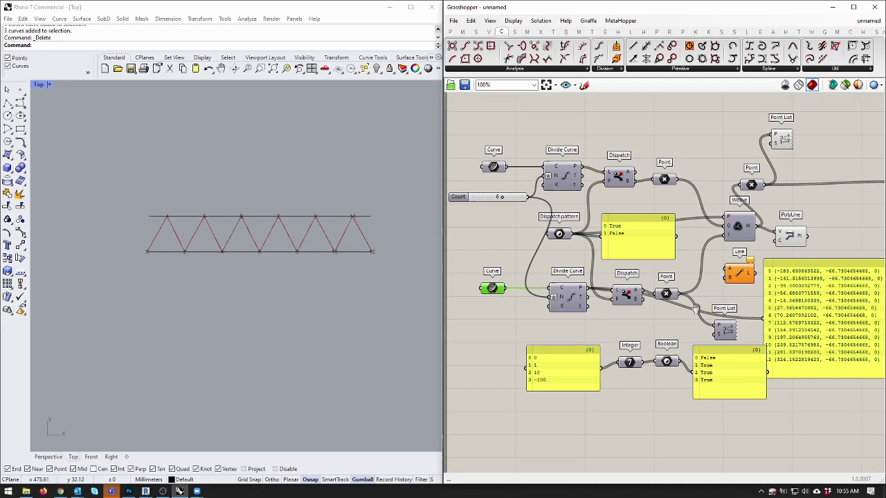
left_click(628, 228)
left_click_drag(629, 229, 615, 227)
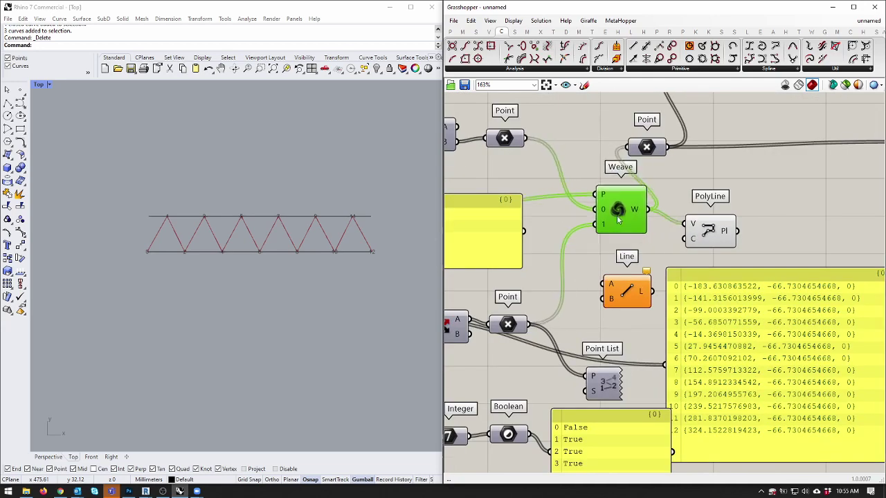
scroll(810, 274, "down", 2)
left_click(537, 174)
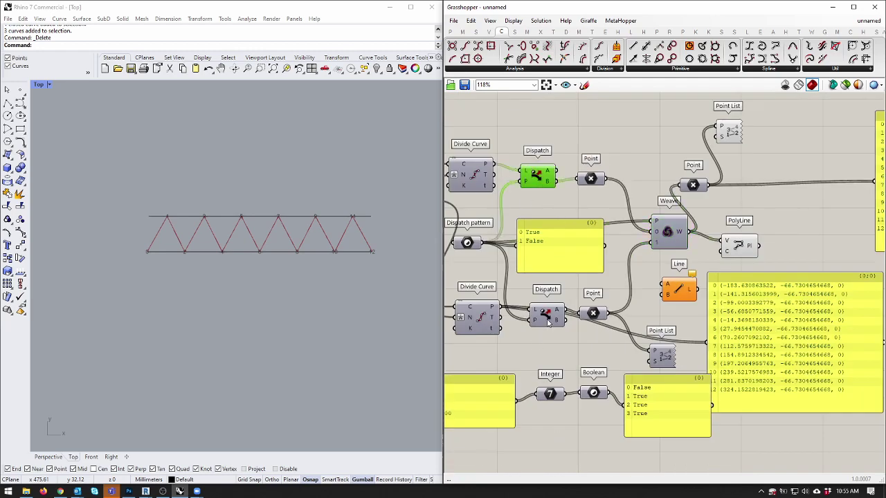
left_click(548, 319, "shift")
left_click(676, 235, "shift")
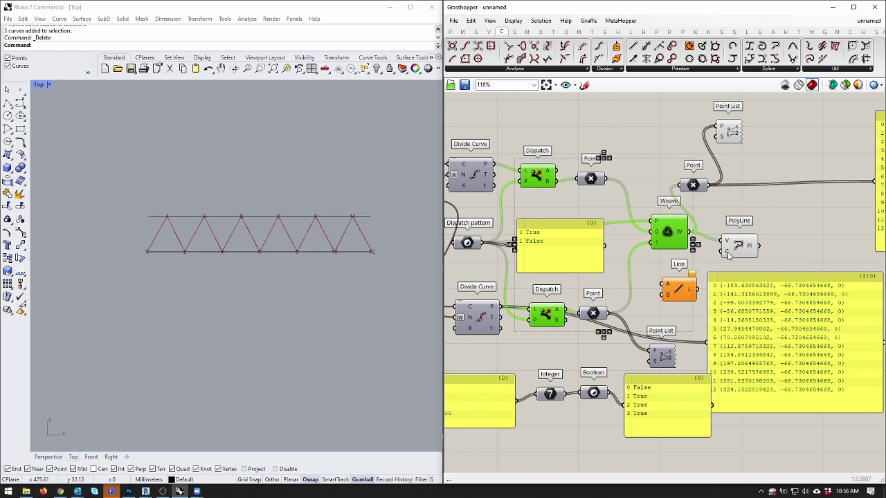
left_click(730, 263)
right_click_drag(585, 241, 669, 202)
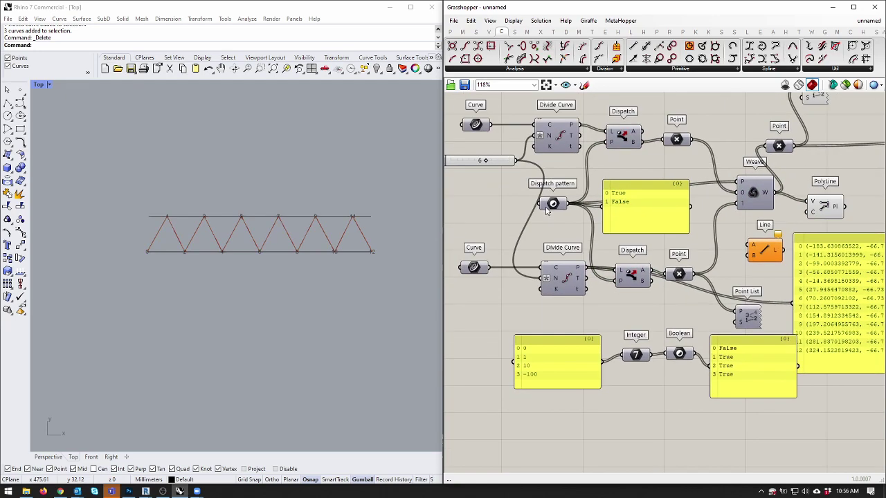
left_click(551, 204)
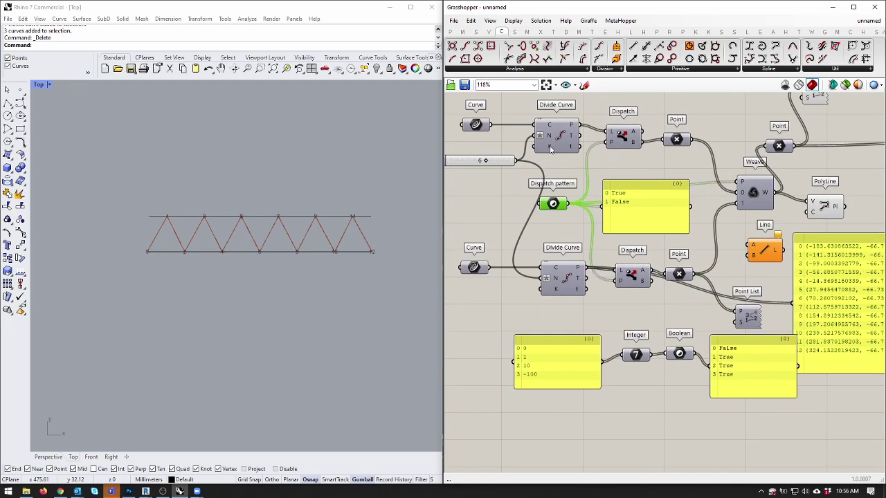
Add a panel beside the Dispatch pattern parameter containing the values 0 and 1 on separate lines.
left_click(450, 32)
left_click_drag(585, 61, 487, 217)
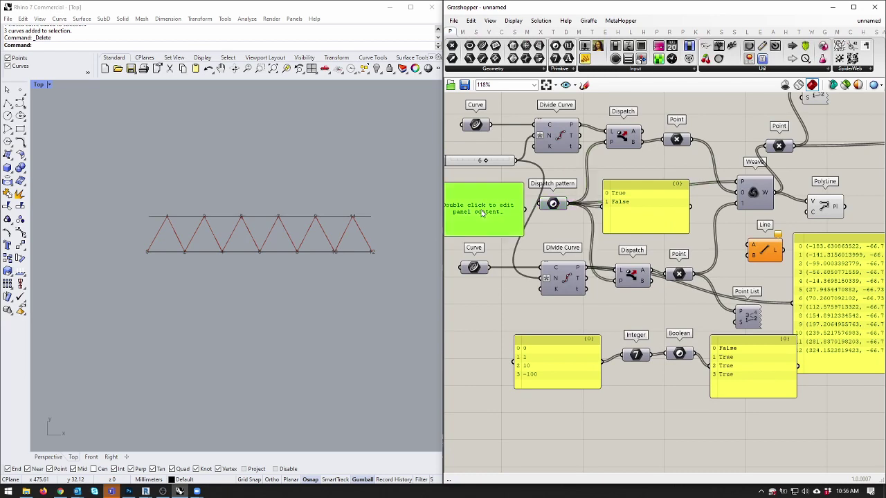
double_click(494, 218)
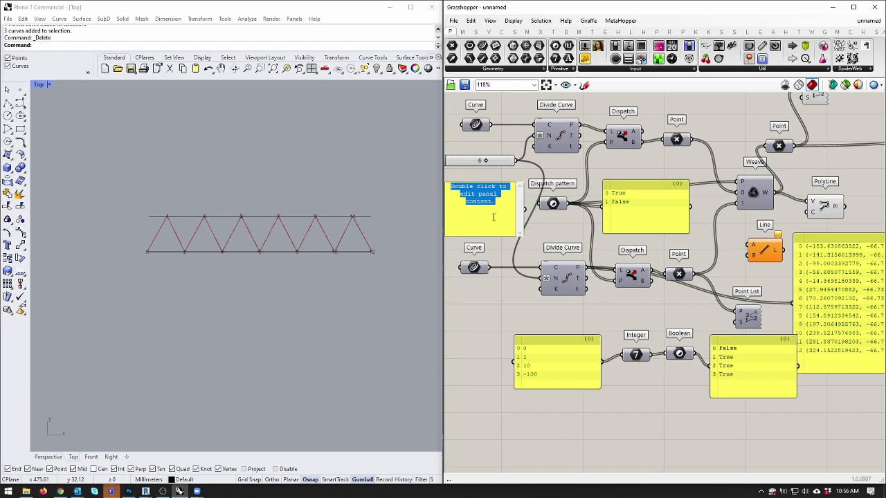
type("0 ")
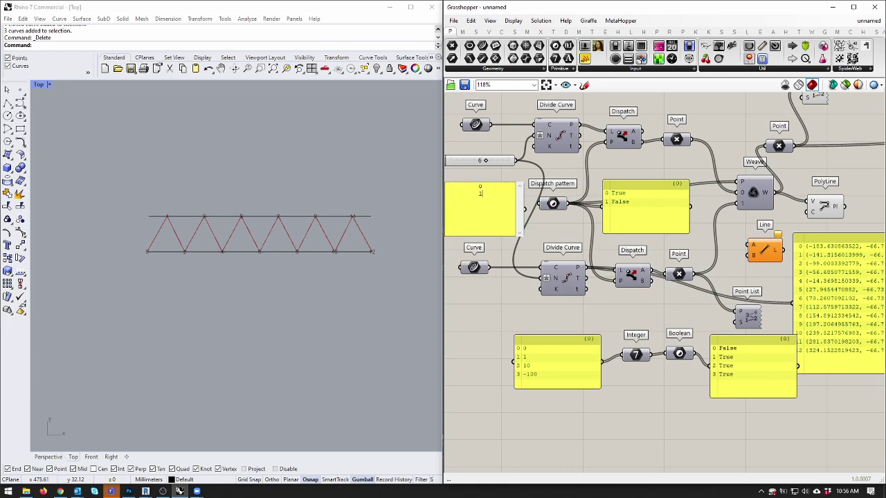
type("1")
left_click(521, 187)
Turn off Multiline Data for the new panel and connect it to the Dispatch pattern parameter.
right_click(484, 211)
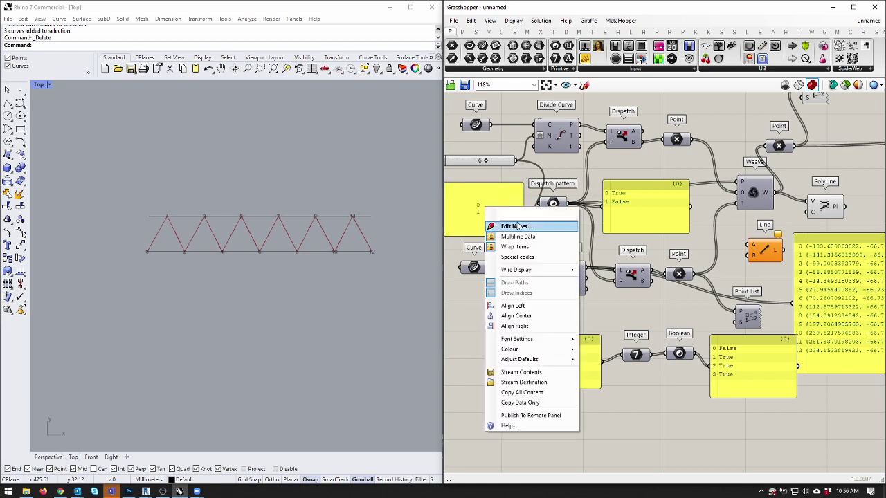
left_click(510, 223)
right_click_drag(495, 210, 531, 208)
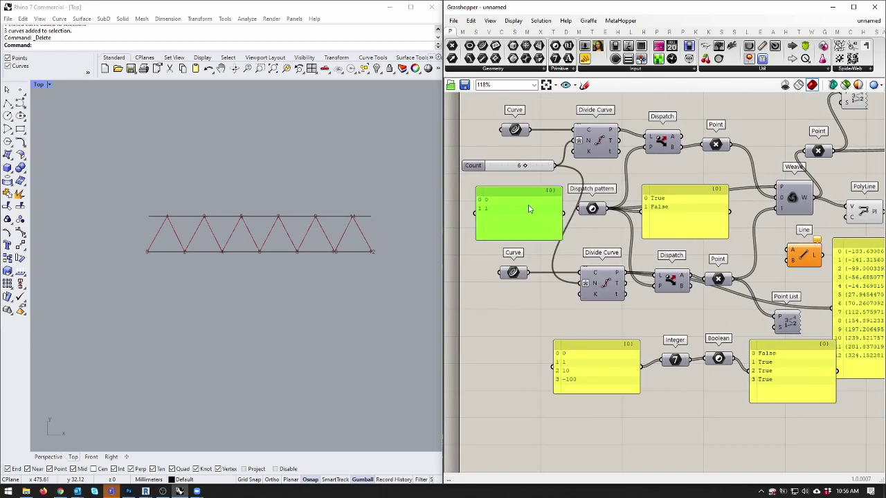
left_click(530, 208)
left_click_drag(555, 209, 583, 209)
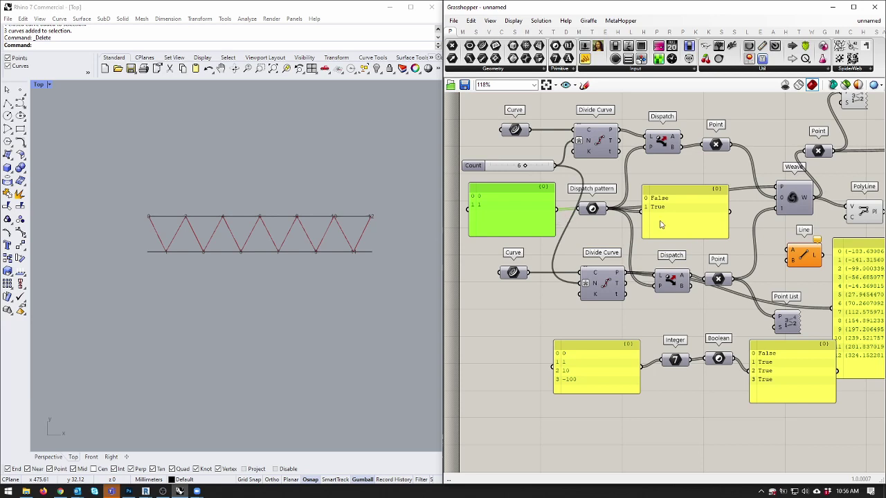
left_click_drag(659, 220, 661, 226)
Replace the pattern panel's contents with 1 and 0 on separate lines.
left_click(530, 223)
double_click(530, 223)
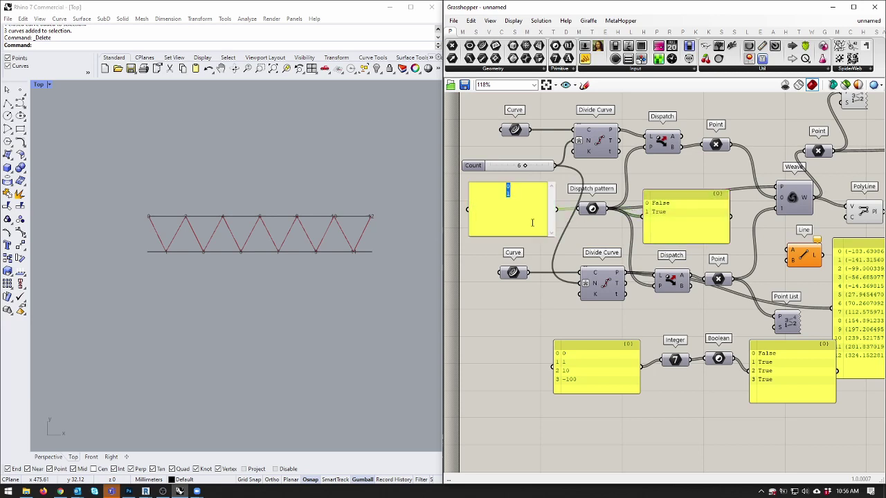
type("1")
key("Return")
type("0")
left_click(492, 255)
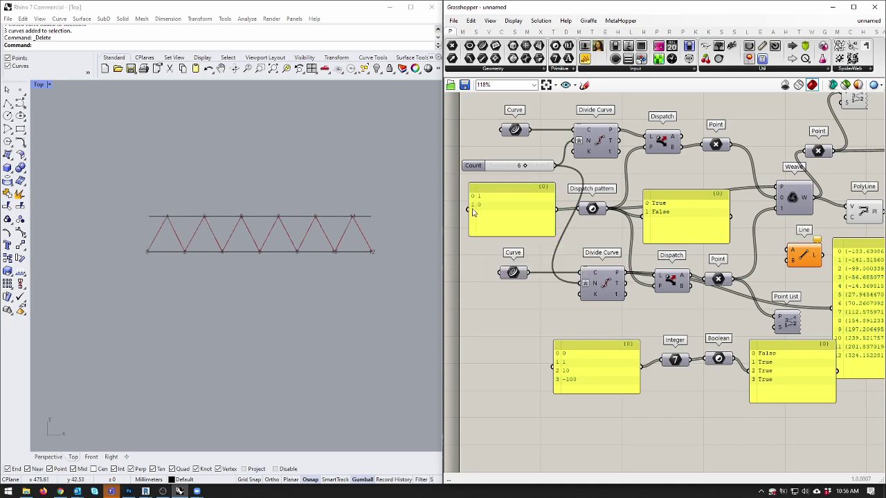
Inspect the lower Dispatch component's list A output and compare the pattern with the truss points in the Top viewport.
right_click_drag(611, 209, 596, 219)
left_click_drag(709, 168, 486, 118)
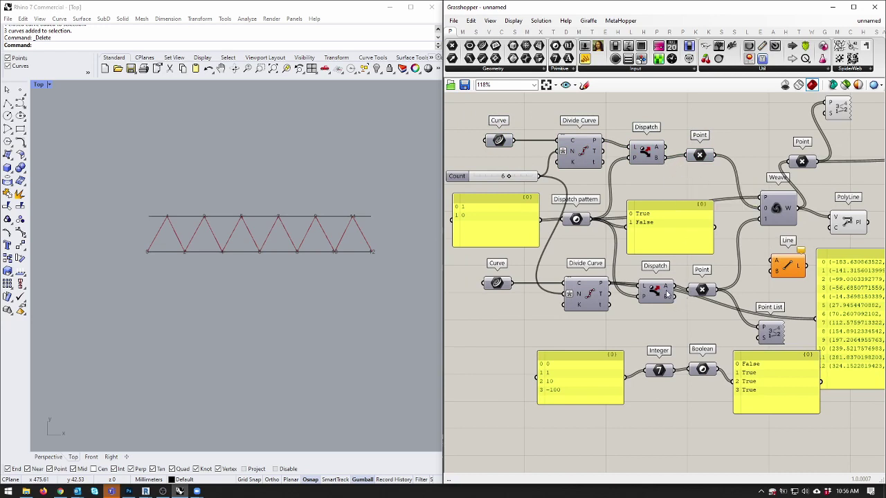
mouse_move(670, 290)
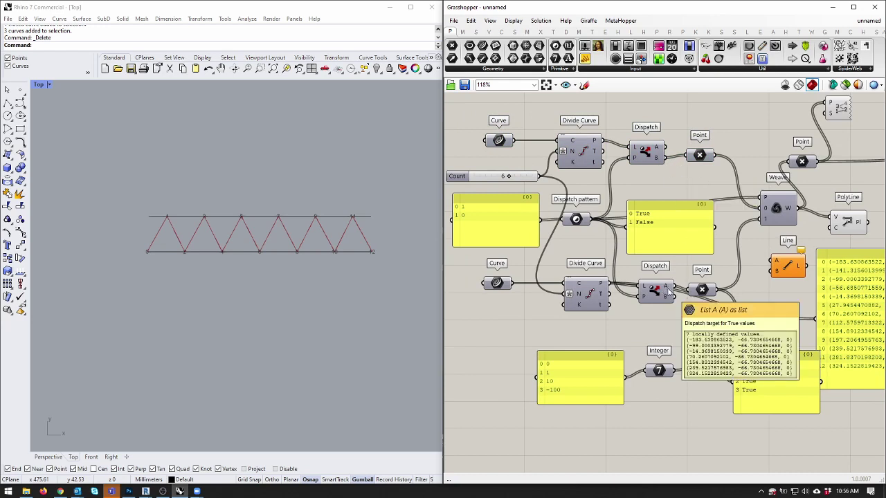
right_click_drag(451, 213, 471, 207)
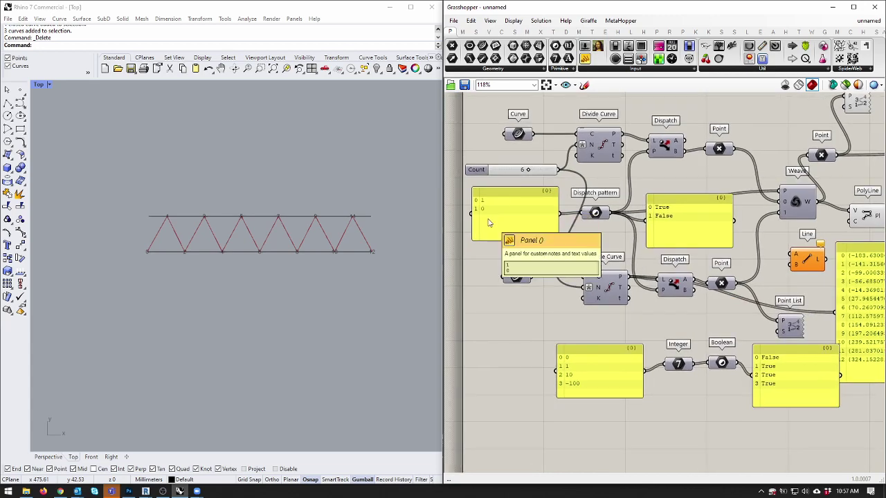
right_click_drag(485, 228, 452, 219)
scroll(148, 256, "up", 6)
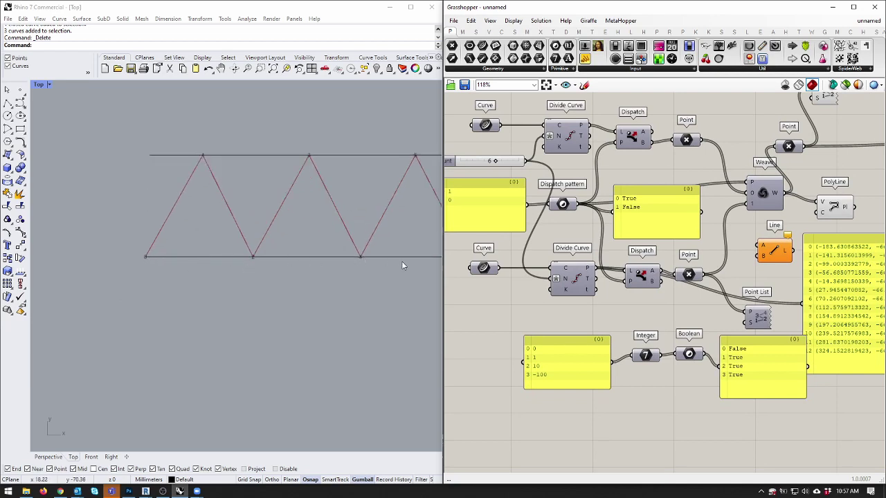
right_click_drag(473, 218, 535, 229)
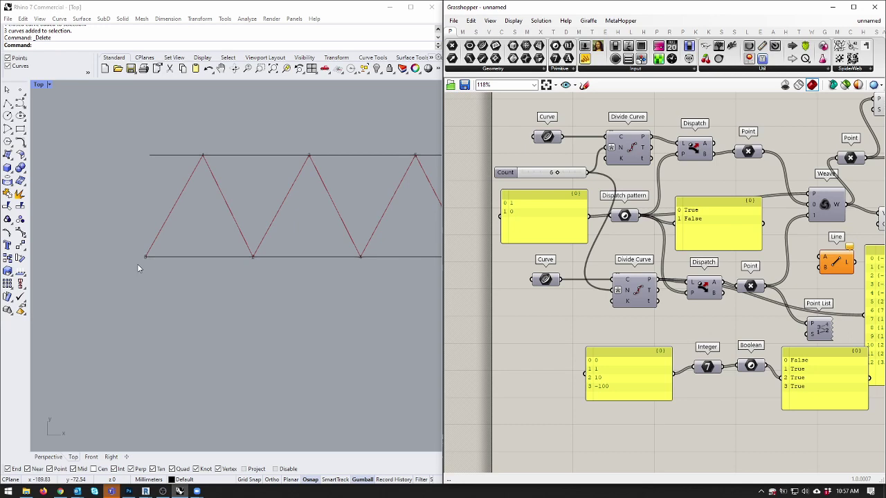
Try the pattern 1, 1, 0 in the pattern panel and examine the resulting truss in the Top viewport.
double_click(540, 216)
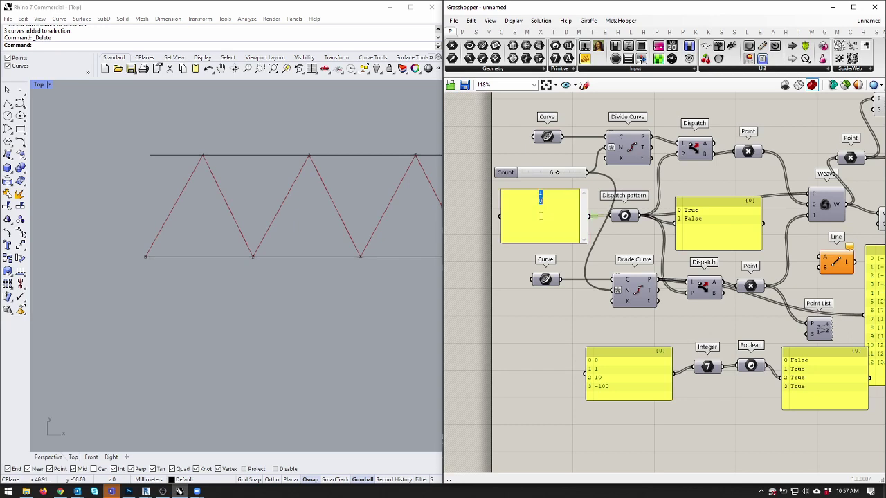
type("1 1")
key("Return")
type("0")
left_click(256, 155)
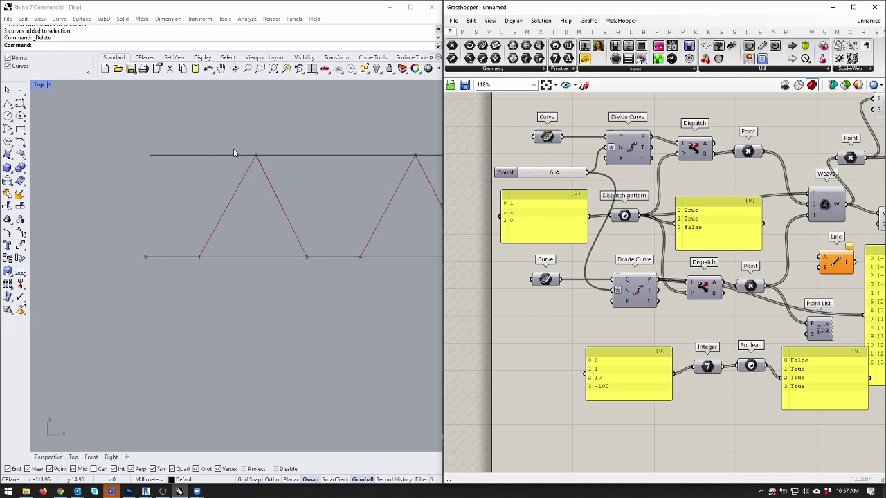
right_click_drag(313, 263, 265, 234)
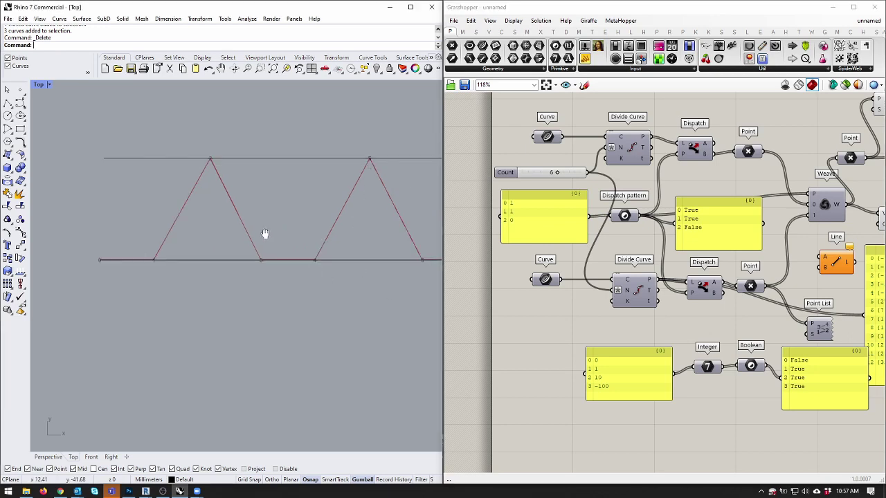
scroll(265, 234, "down", 2)
scroll(275, 255, "down", 3)
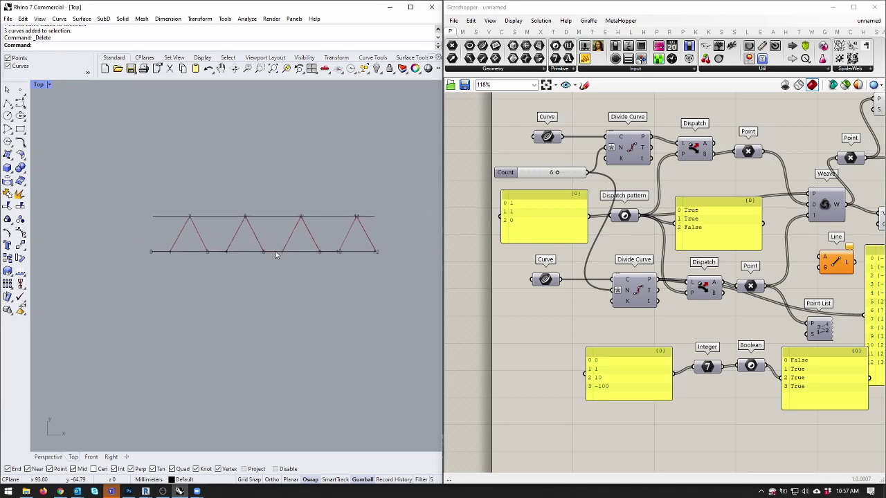
Set the pattern panel back to the two values 1 and 0.
double_click(526, 240)
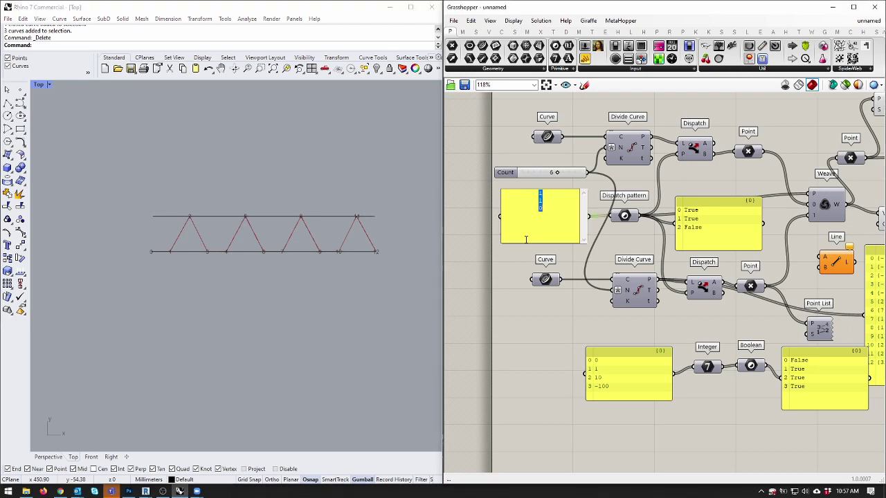
type("1")
type("0")
left_click(534, 310)
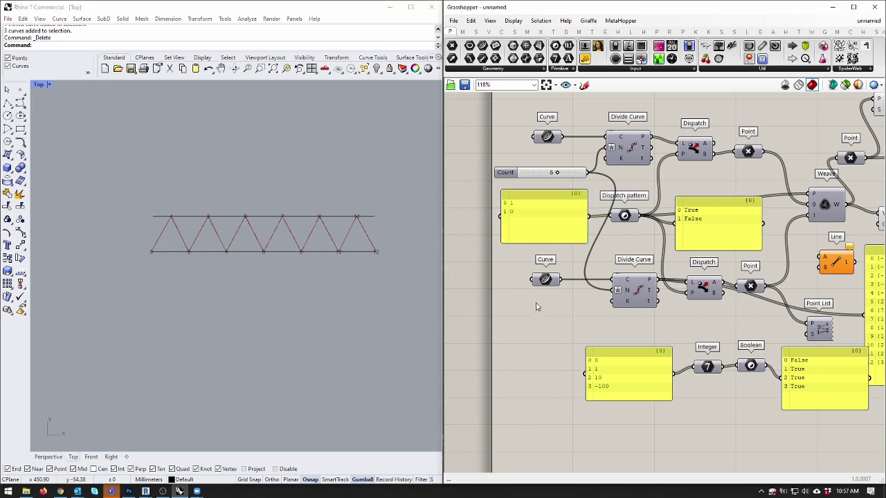
Trace the Boolean pattern from its panel through the Dispatch pattern parameter to the Dispatch and Weave components.
scroll(736, 230, "down", 2)
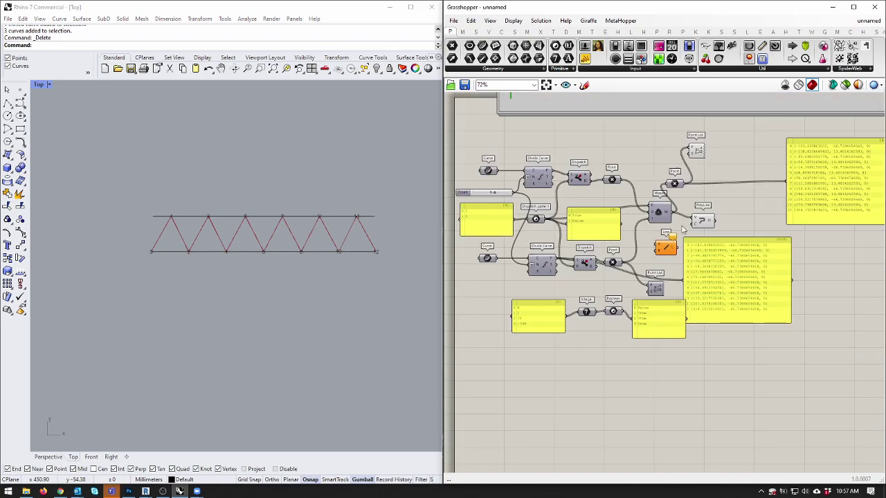
scroll(627, 237, "up", 4)
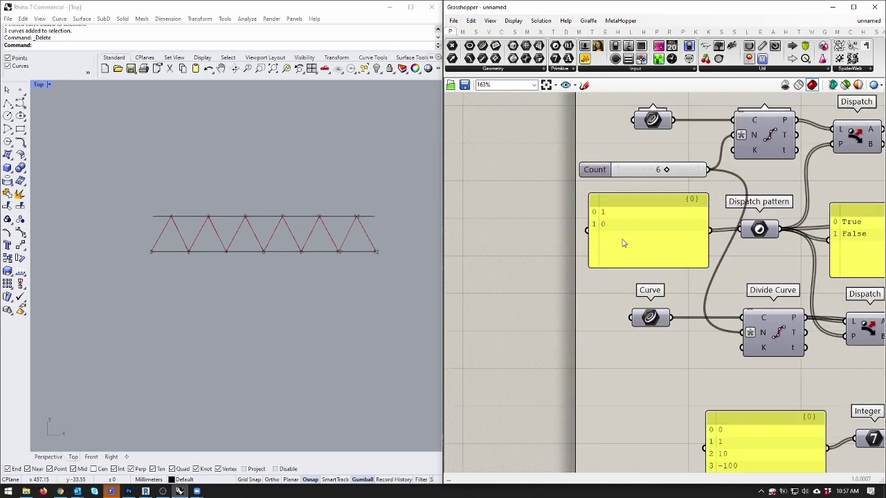
scroll(624, 243, "down", 2)
right_click_drag(643, 247, 560, 240)
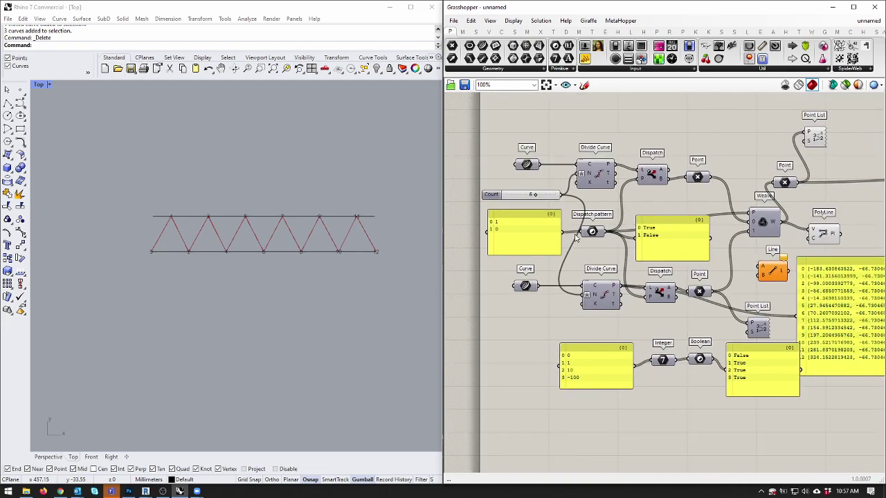
left_click(519, 238)
left_click(595, 234)
right_click_drag(687, 228, 560, 227)
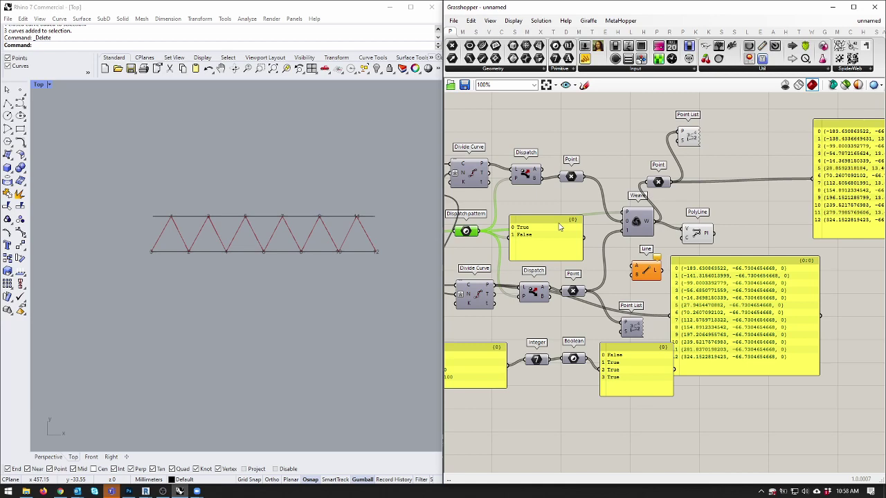
Nudge the PolyLine component up level with the Weave component, and select the pattern panel holding 1 and 0.
left_click(639, 221)
left_click(695, 234)
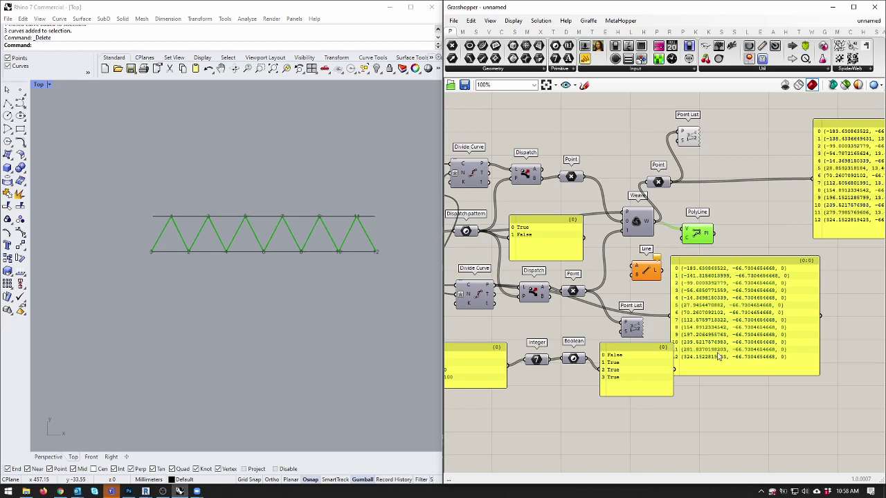
scroll(698, 248, "up", 3)
left_click_drag(619, 215, 616, 202)
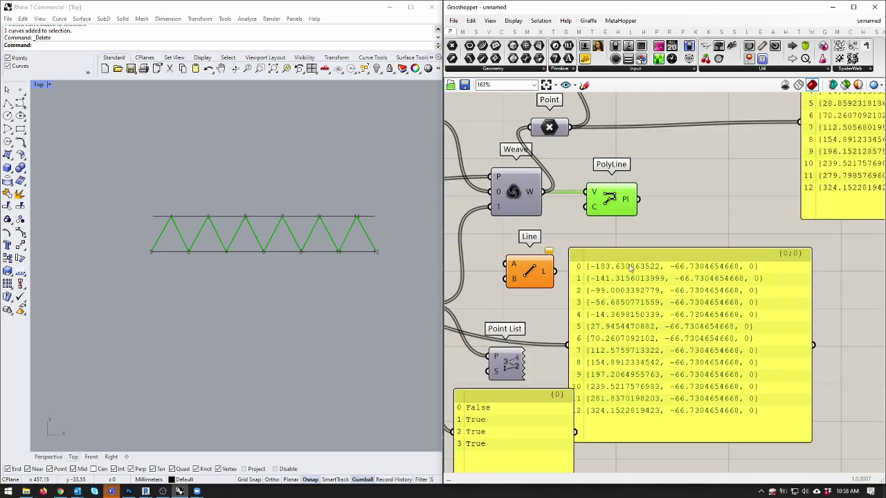
scroll(648, 213, "down", 4)
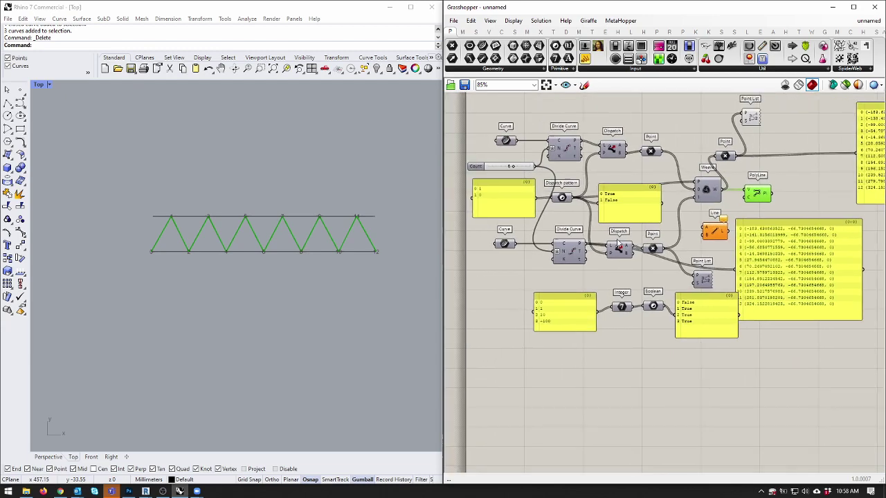
left_click(515, 210)
scroll(554, 225, "up", 2)
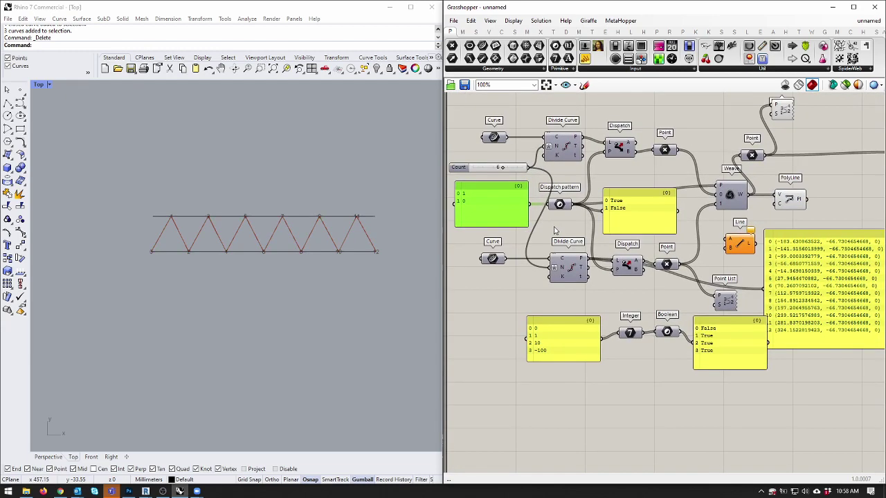
Try the reversed pattern 0, 1 in the panel feeding the Dispatch pattern parameter.
left_click(609, 213)
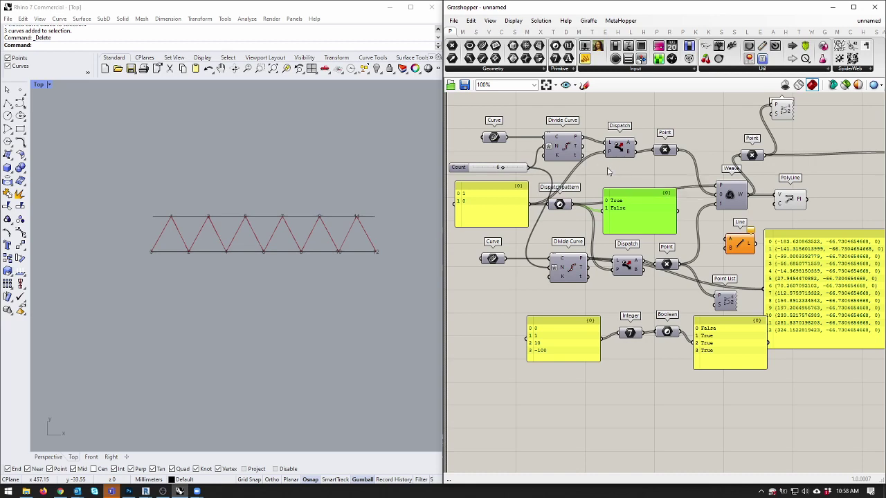
mouse_move(560, 204)
left_mouse_down()
mouse_move(589, 172)
mouse_move(566, 203)
left_mouse_up()
double_click(488, 202)
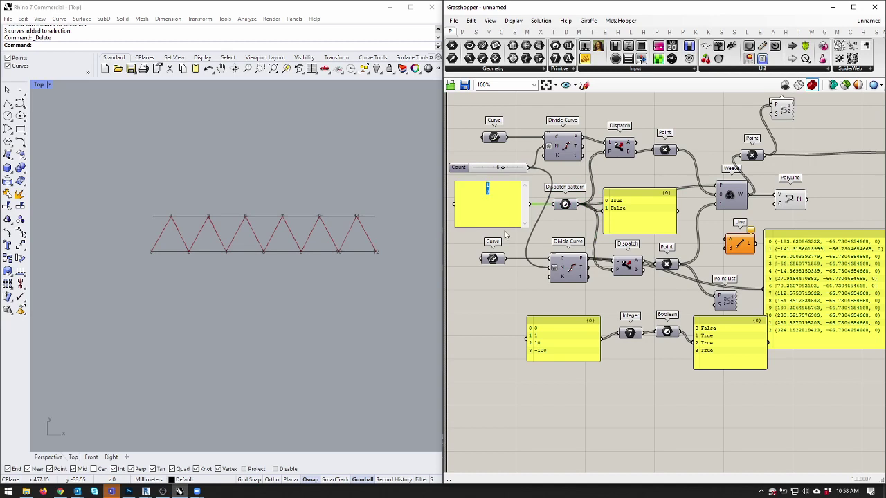
left_click(424, 242)
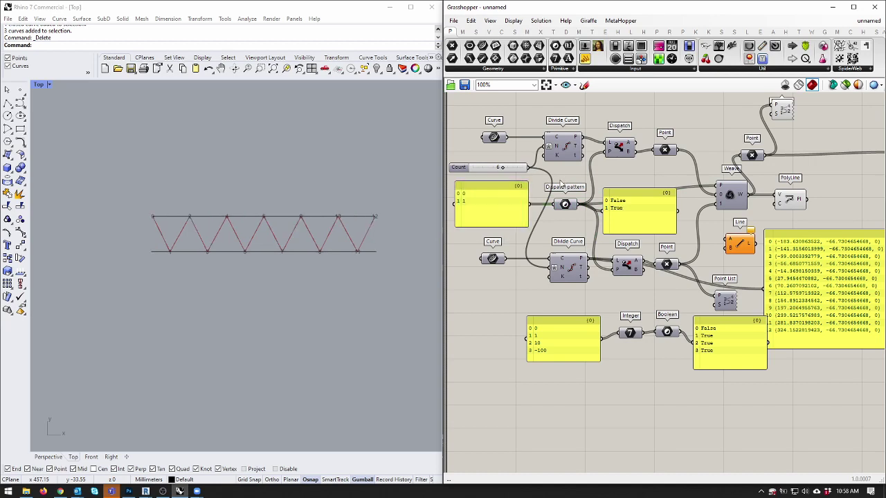
Restore the pattern panel to the values 1 and 0.
double_click(488, 202)
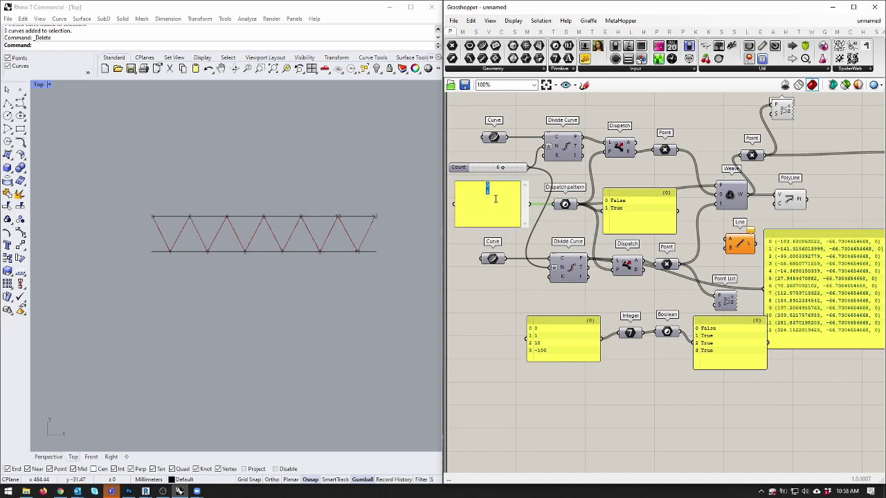
type("0")
left_click(568, 181)
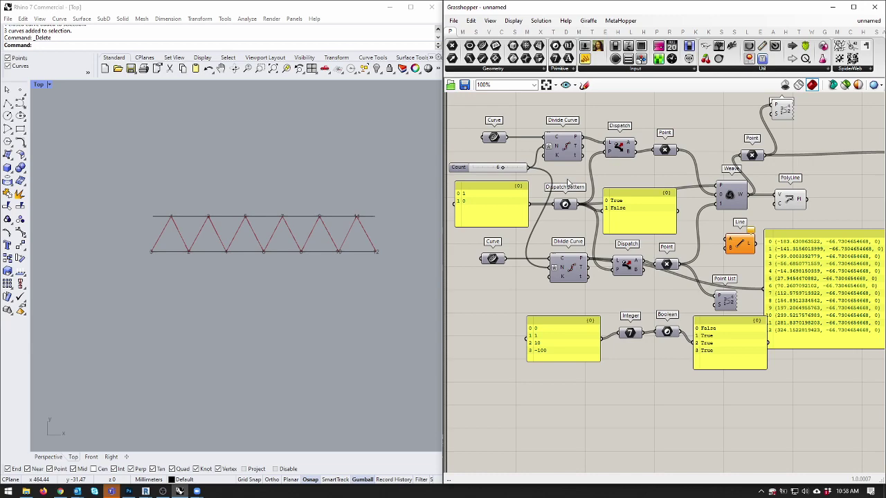
Add a panel above the upper Divide Curve component, name it Exp and give it the content x*2.
right_click_drag(567, 182, 629, 202)
left_click_drag(585, 59, 617, 121)
right_click_drag(617, 121, 596, 168)
right_click(621, 169)
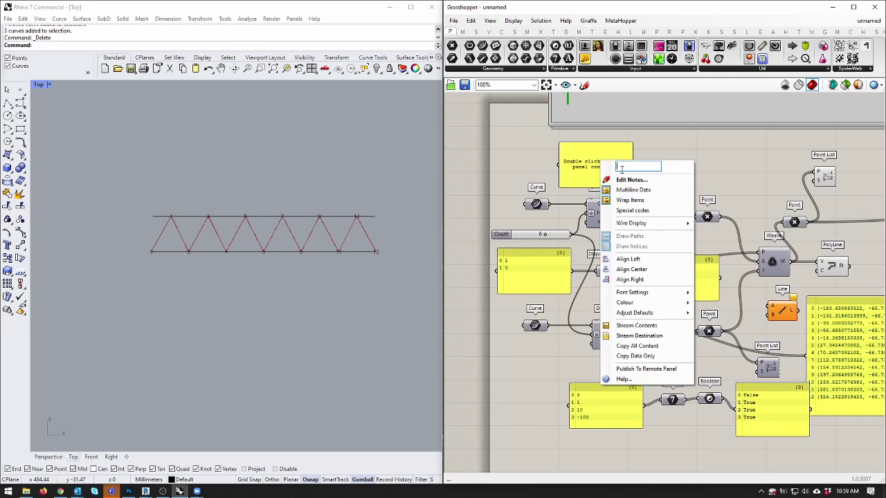
type("Exp")
right_click(604, 166)
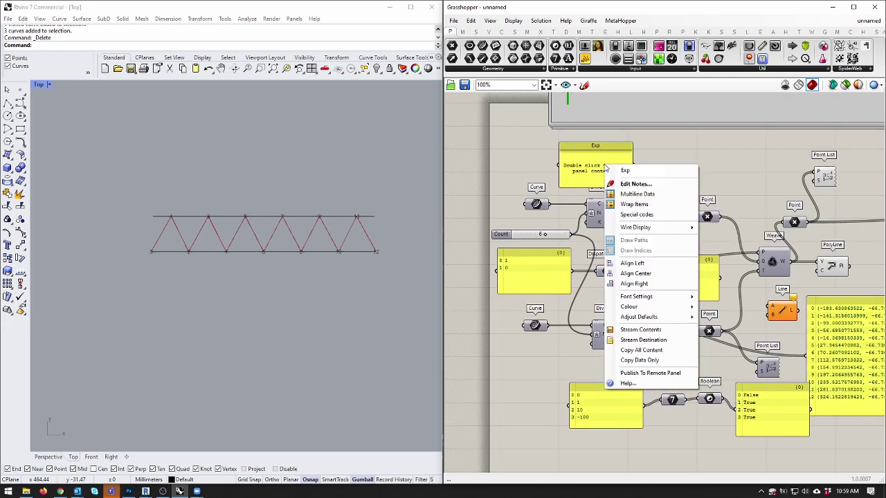
double_click(595, 177)
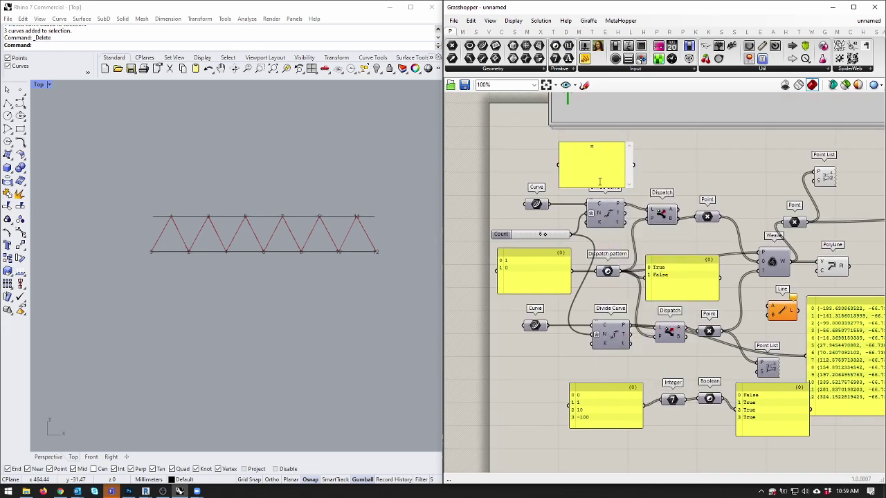
type("x*2")
left_click(666, 170)
Enlarge the text inside the Exp panel.
scroll(606, 166, "up", 5)
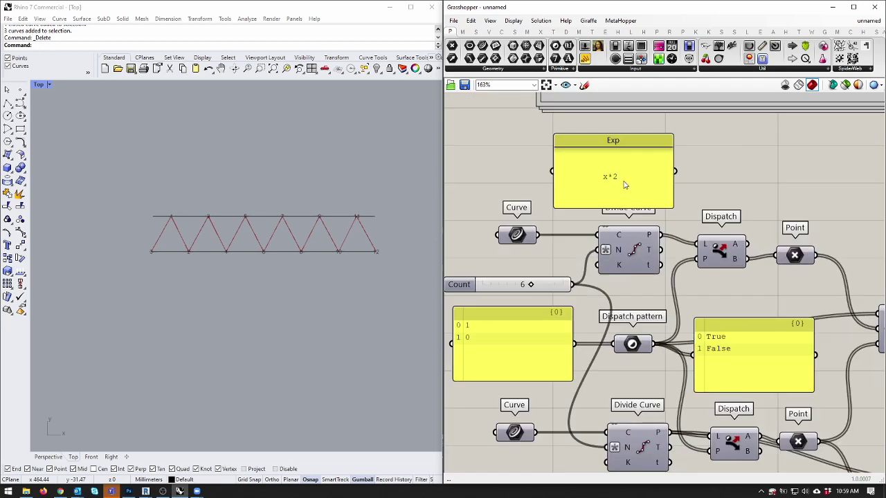
scroll(607, 166, "up", 3)
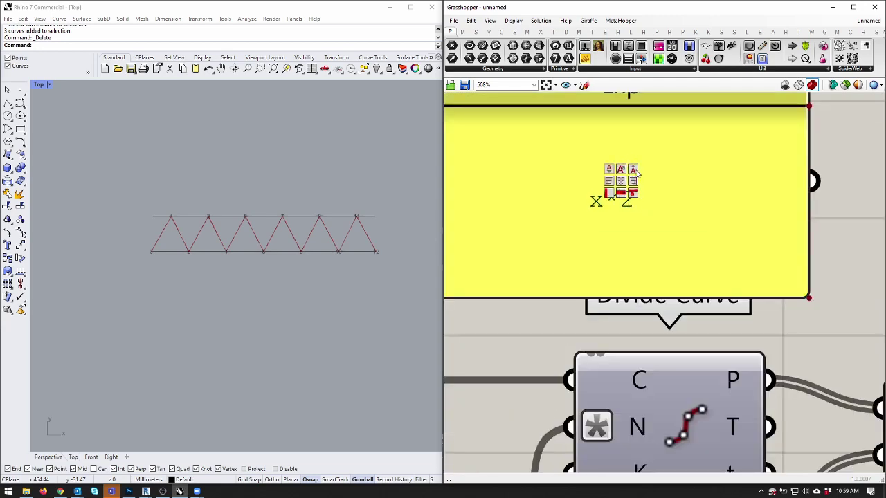
scroll(658, 231, "down", 8)
left_click(657, 230)
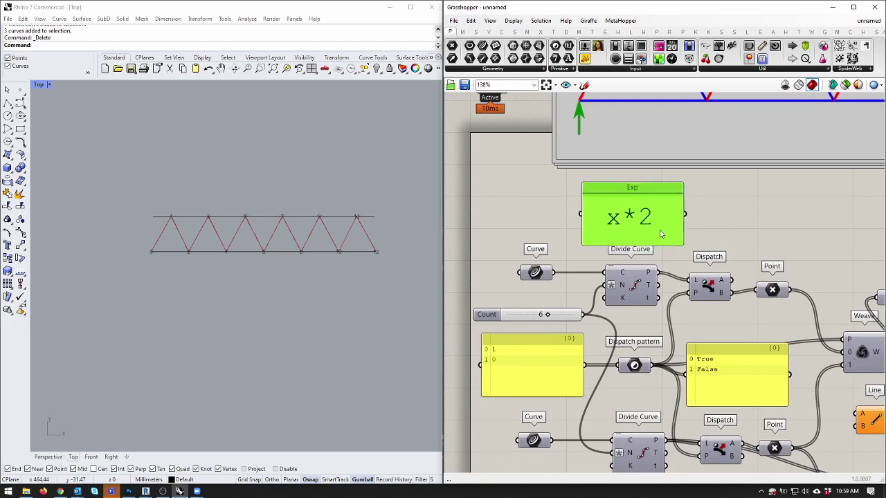
Delete the panel listing the lower curve's point coordinates, and move the Integer-to-Boolean example chain further down the canvas.
scroll(658, 229, "down", 3)
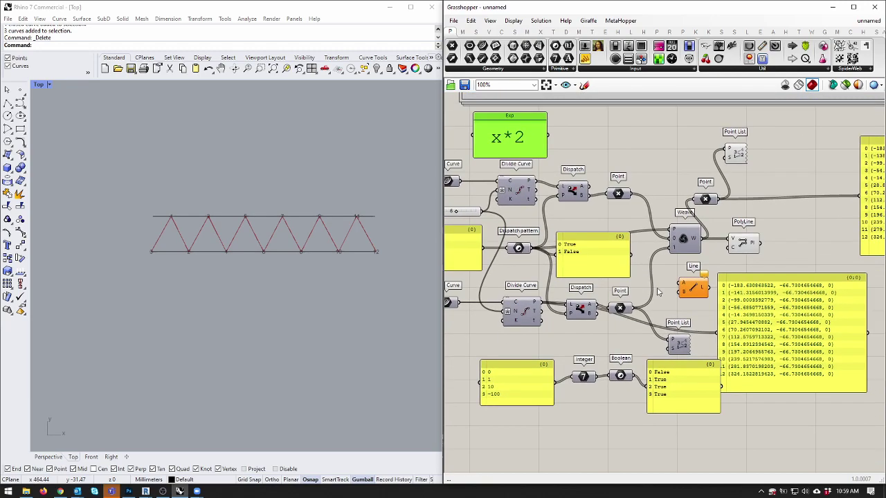
scroll(715, 299, "up", 1)
right_click_drag(716, 298, 721, 237)
left_click_drag(744, 284, 751, 354)
key("Delete")
left_click_drag(680, 401, 483, 422)
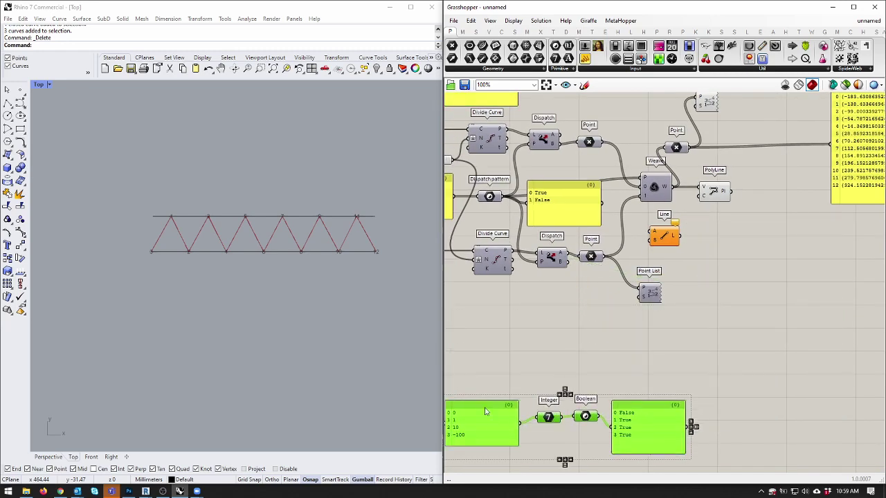
left_click(532, 337)
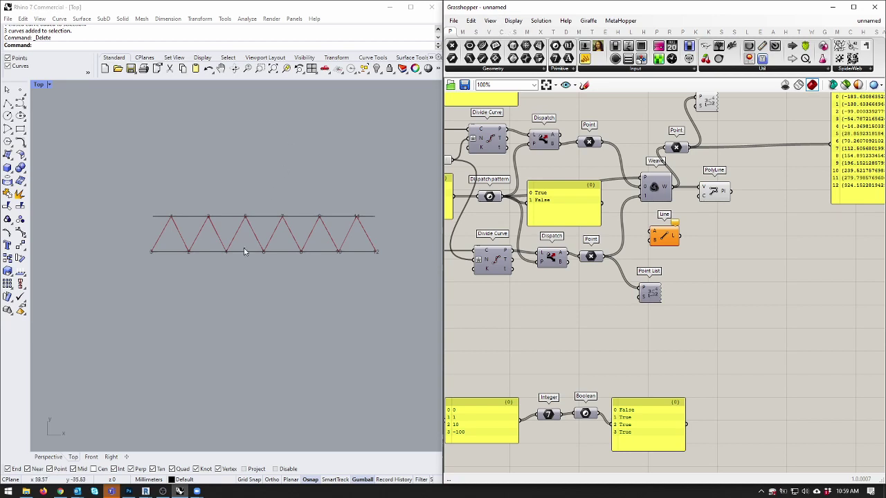
Hide the two source curves in the Rhino Top viewport, leaving only the Grasshopper preview.
left_click_drag(211, 272, 197, 203)
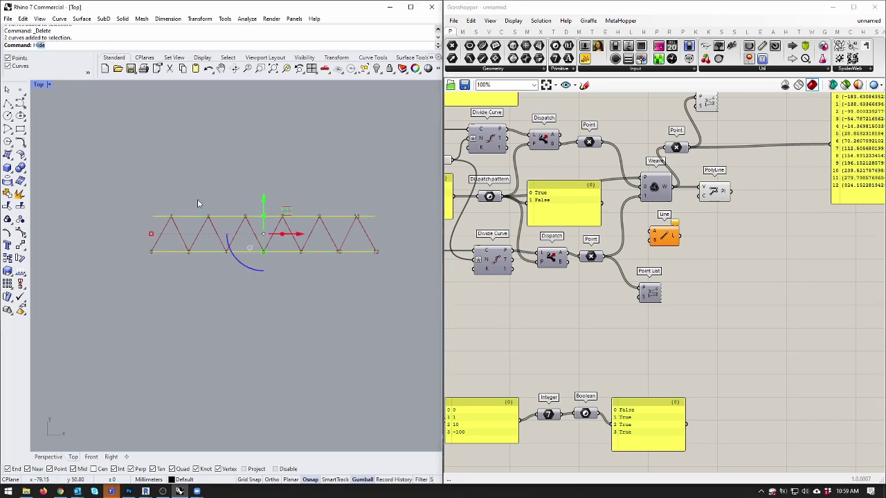
key("Delete")
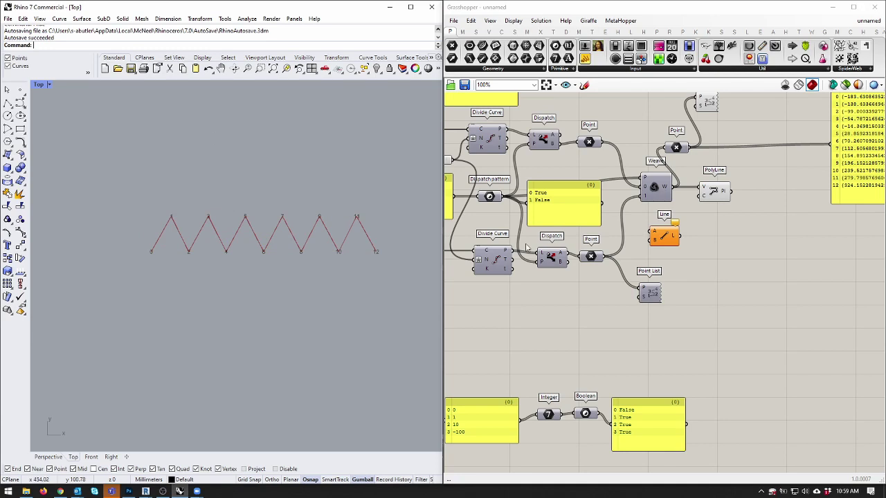
left_click(590, 257)
left_click(605, 322)
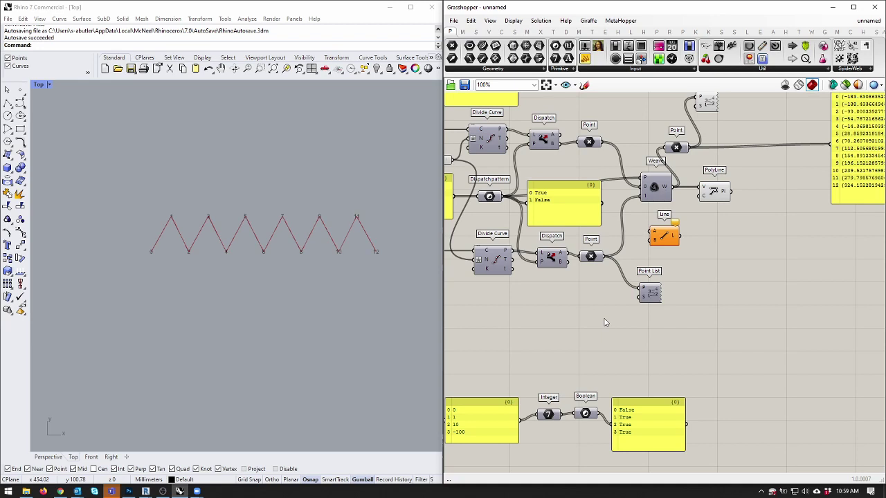
Duplicate the PolyLine component and feed it with the upper Point parameter to draw the truss's top chord.
right_click_drag(750, 259, 749, 259)
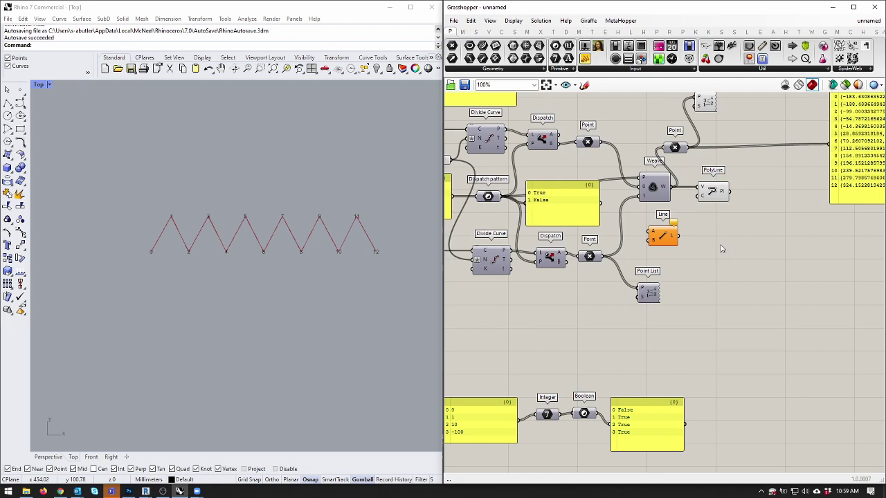
right_click_drag(711, 197, 697, 246)
left_click(697, 238)
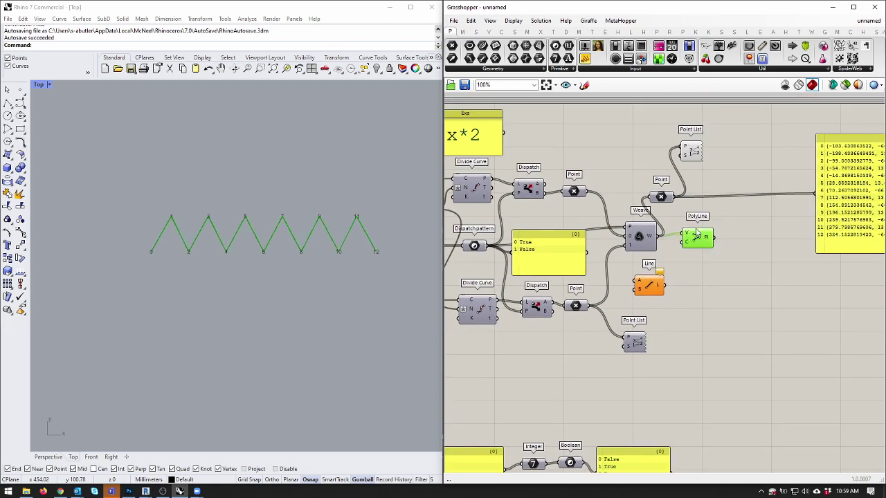
left_click_drag(698, 235, 627, 162)
left_click_drag(589, 193, 606, 151)
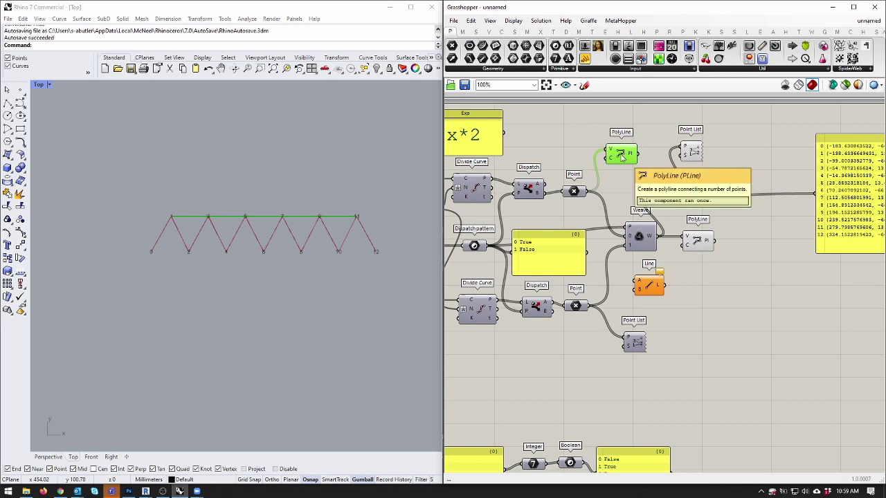
Make another copy of the PolyLine component and connect the lower Point parameter to its vertices for the bottom chord.
key("ctrl+c")
key("ctrl+shift+v")
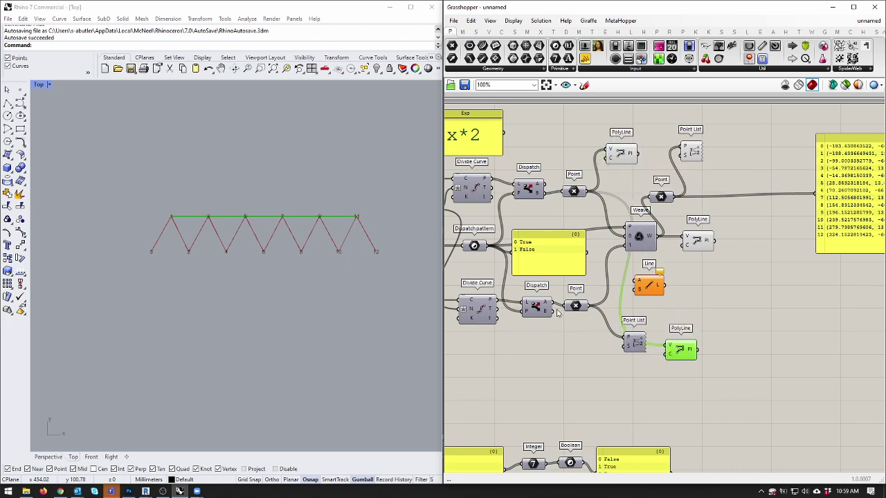
left_click_drag(585, 306, 710, 316)
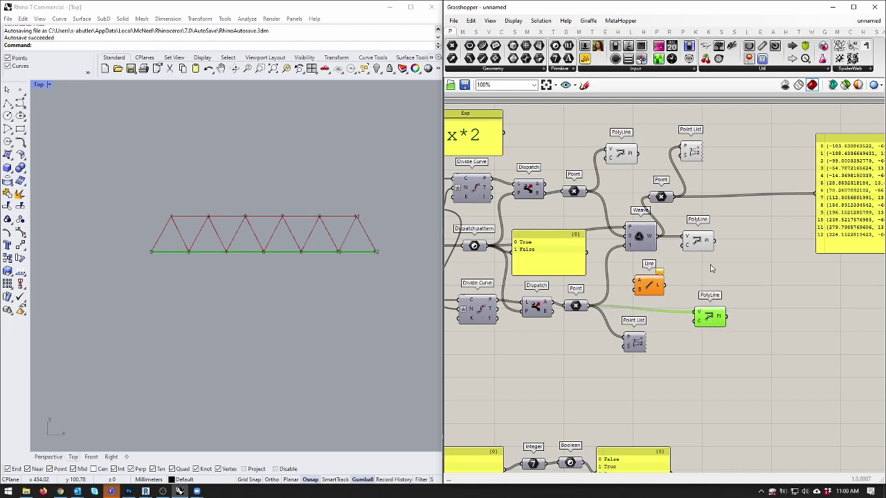
Arrange the three PolyLine components in a rough column farther out beyond the Weave component.
left_click(734, 277)
left_click_drag(621, 149, 698, 365)
left_click_drag(737, 199, 783, 194)
left_click(786, 242)
left_click(759, 329)
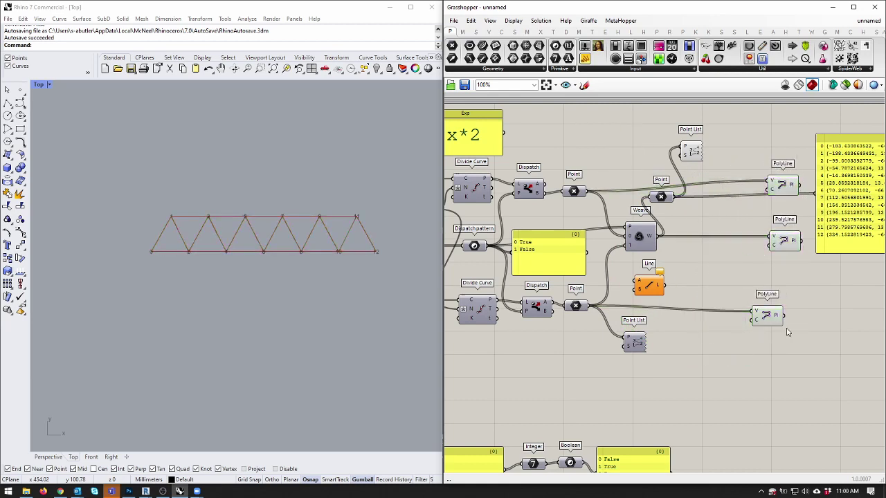
left_click(784, 320)
left_click(734, 336)
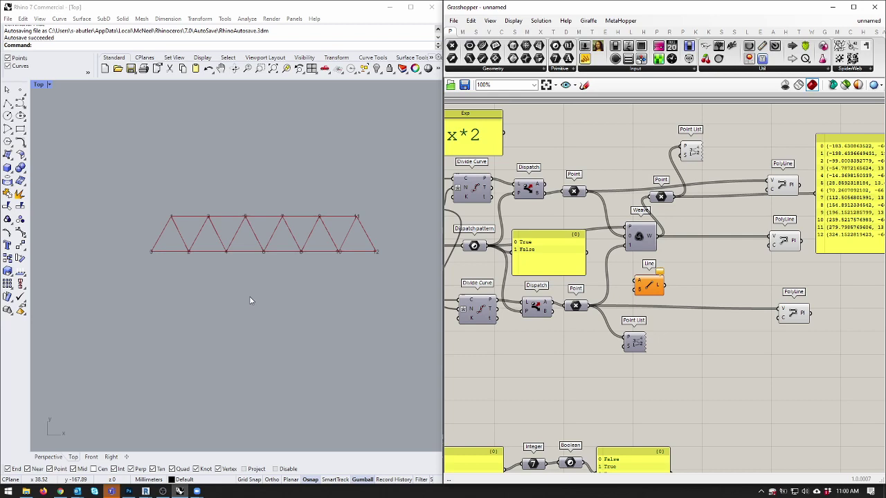
Try a solid Box along the truss's bottom chord with its height equal to its width, and delete it again.
left_click(7, 168)
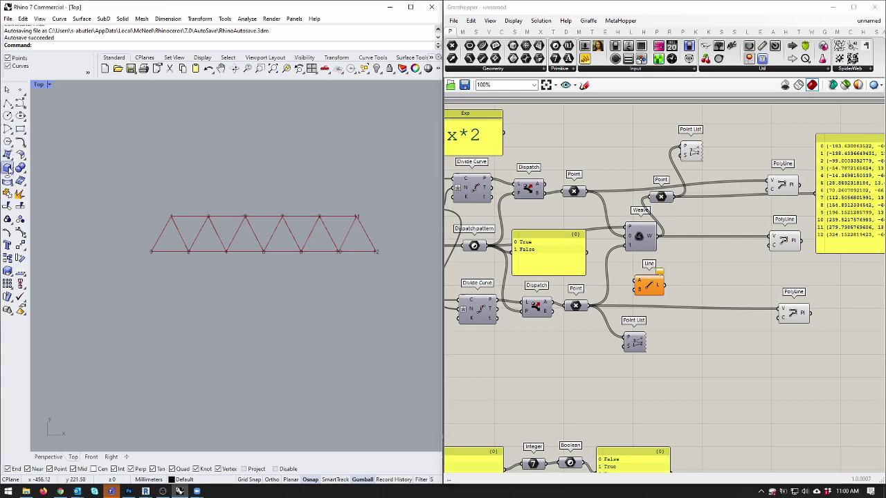
scroll(169, 232, "up", 3)
scroll(170, 235, "up", 3)
left_click(105, 309)
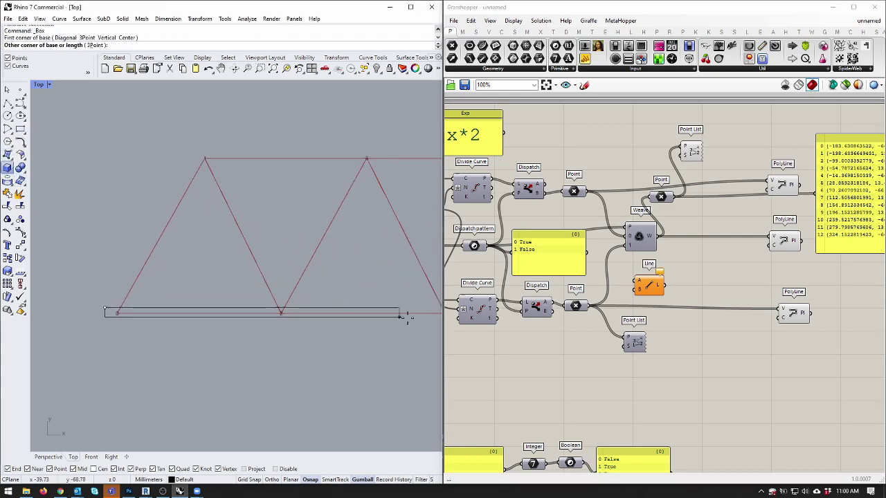
scroll(427, 317, "down", 5)
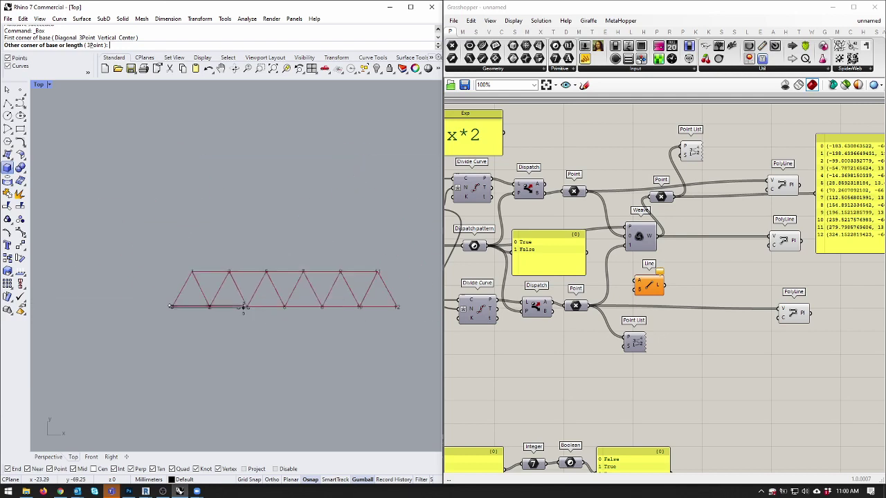
left_click(397, 308)
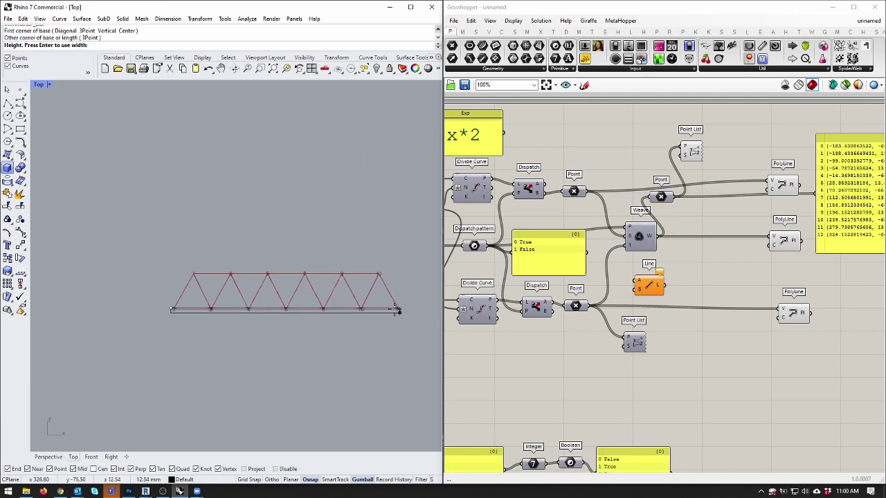
key("Return")
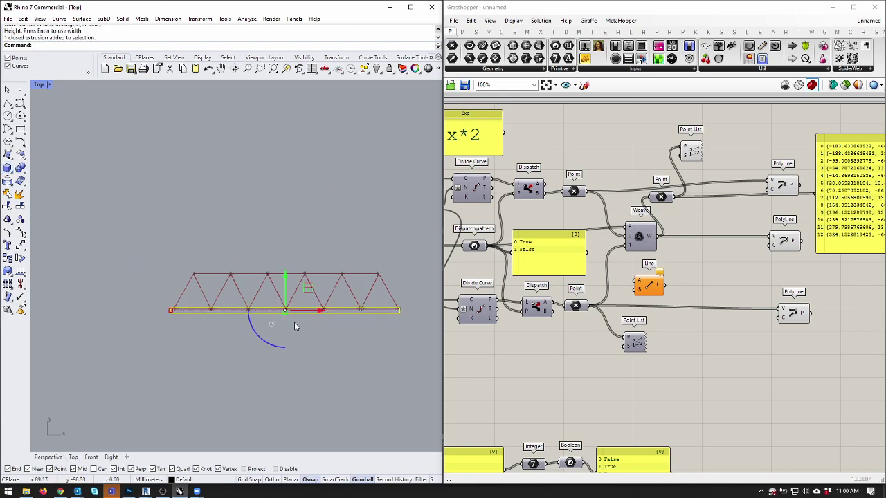
key("Delete")
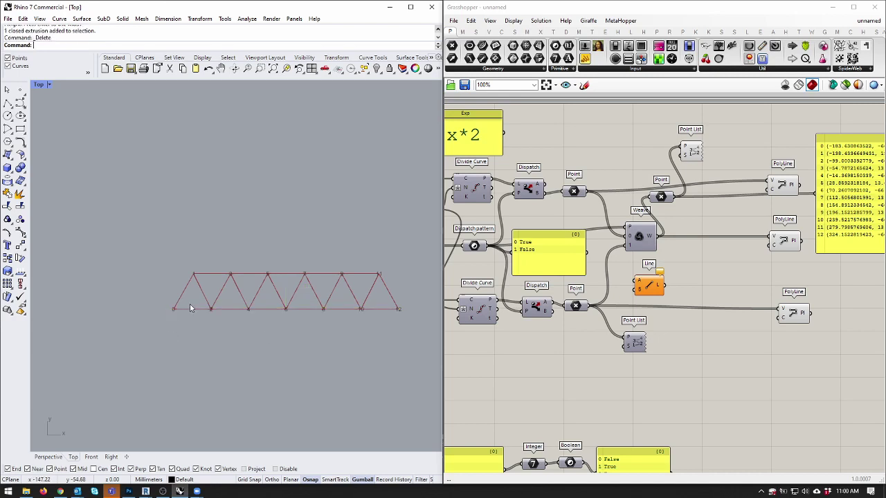
scroll(189, 305, "up", 3)
scroll(164, 291, "down", 3)
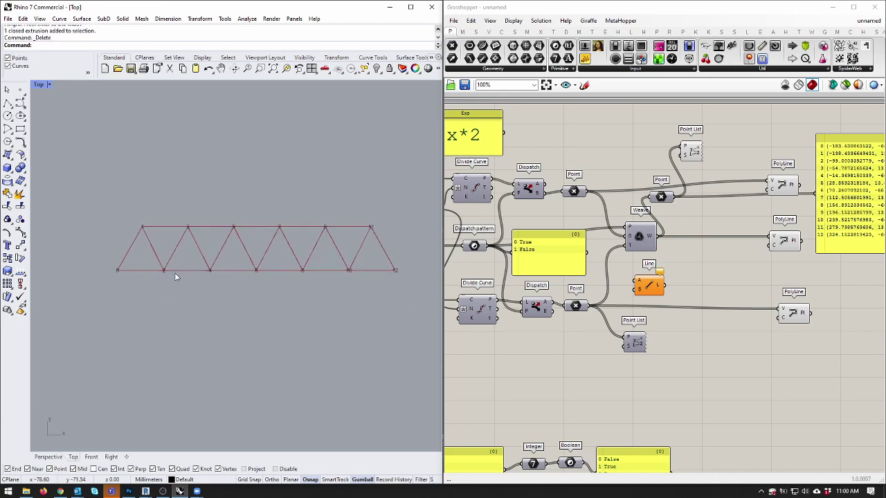
Switch to Outlook to check this week's calendar, and return to Rhino and Grasshopper.
mouse_move(77, 490)
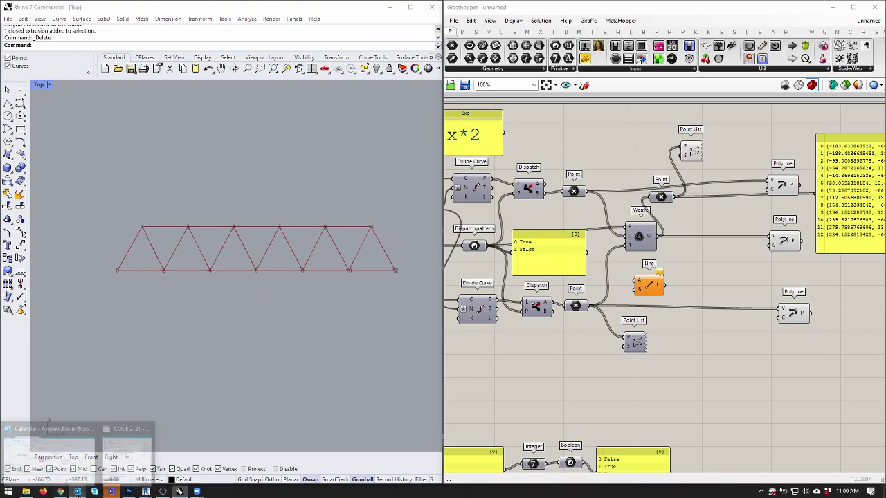
left_click(66, 459)
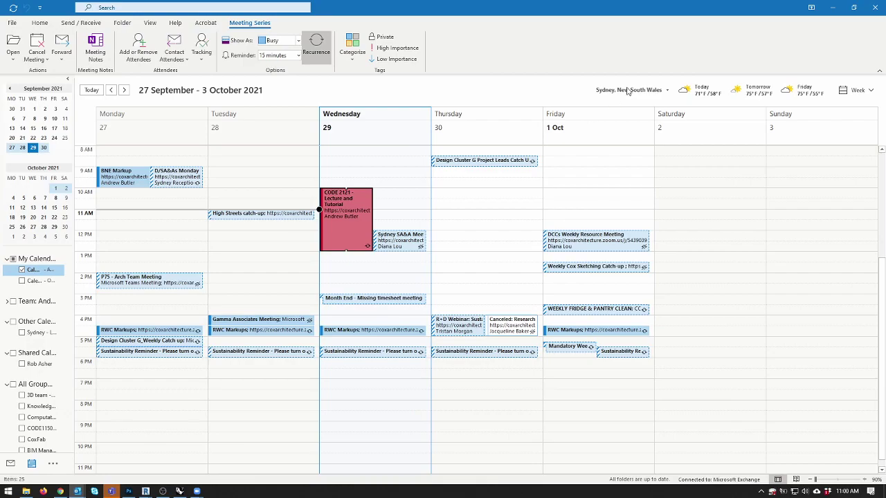
left_click(833, 9)
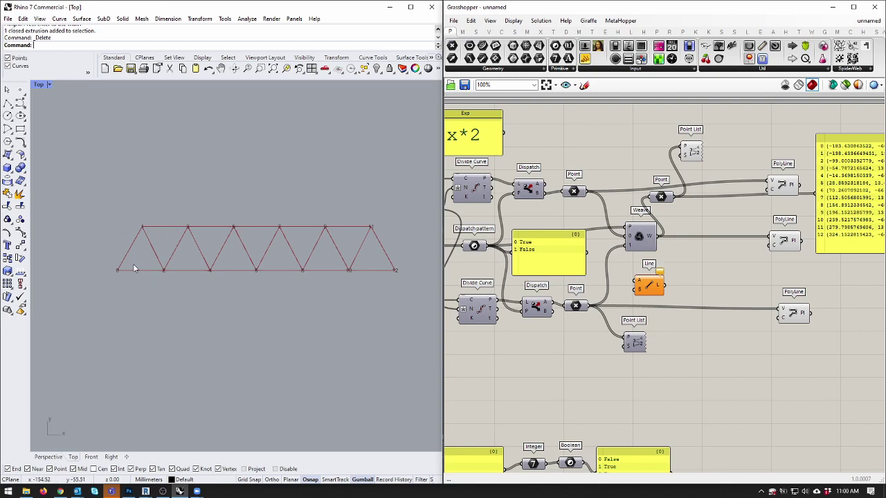
Switch to the browser and compare its Warren truss reference diagram with the truss in Rhino.
key("alt+Tab")
left_click(359, 203)
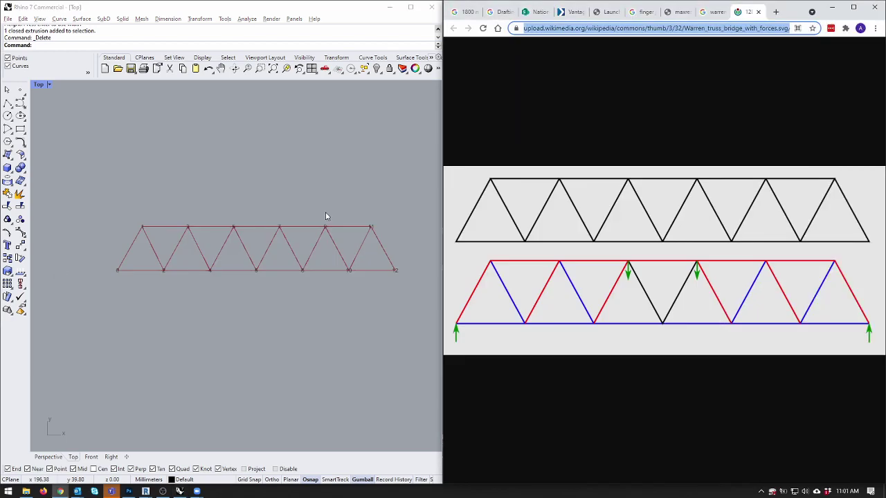
Browse the Warren truss image results in the browser and open the diagram comparing Howe, Warren and Pratt trusses.
key("alt+Tab")
key("alt+Tab")
left_click(712, 12)
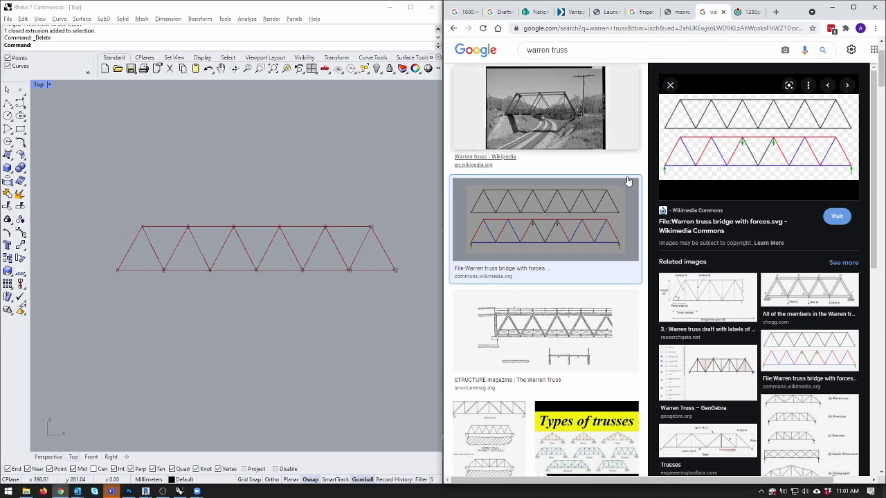
scroll(591, 317, "down", 2)
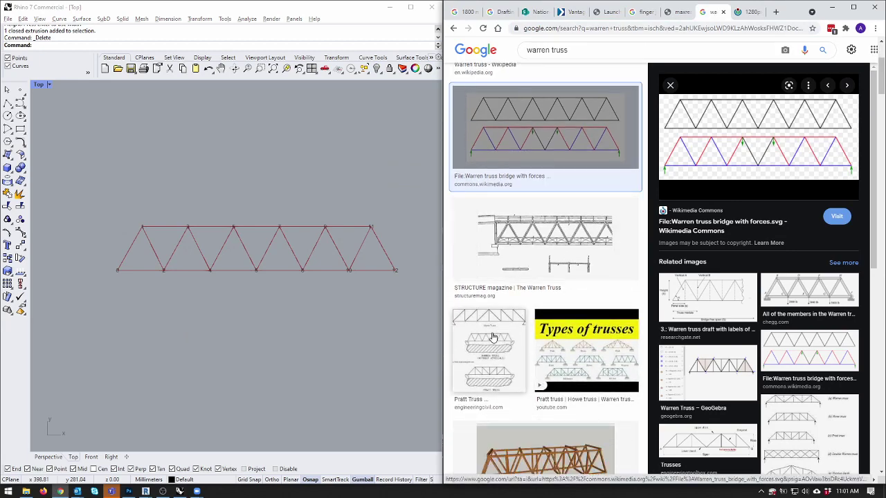
scroll(547, 315, "up", 3)
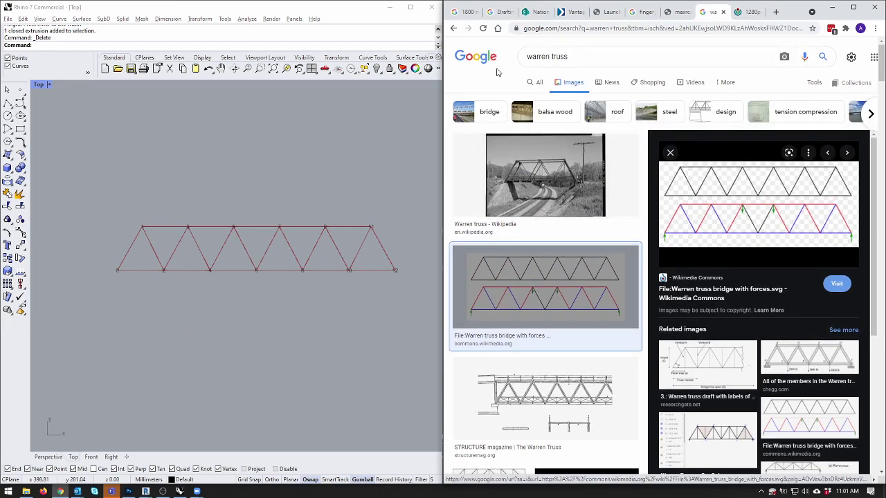
left_click(454, 29)
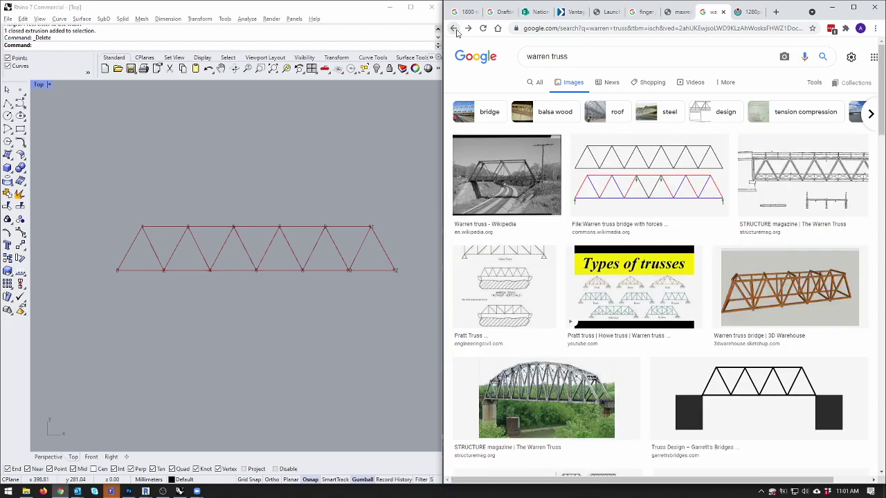
left_click(505, 287)
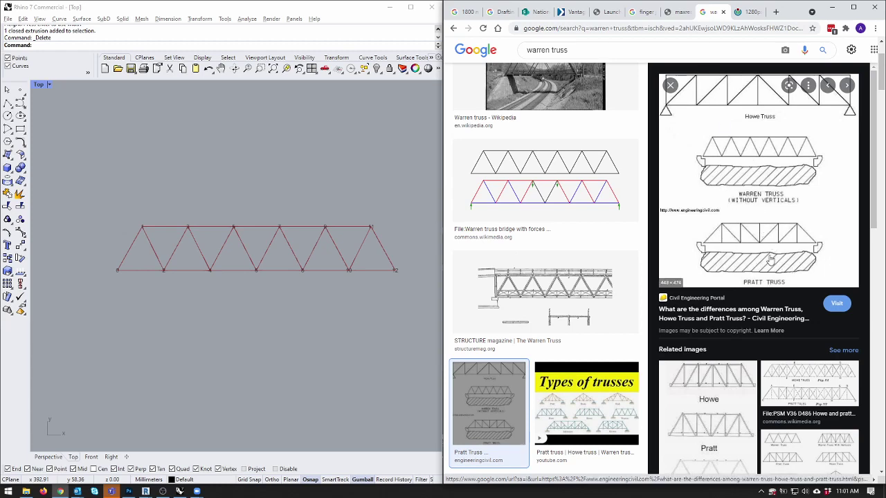
Return to Rhino and Grasshopper and set the truss's Count slider to 5.
left_click(350, 205)
right_click_drag(350, 205, 362, 181)
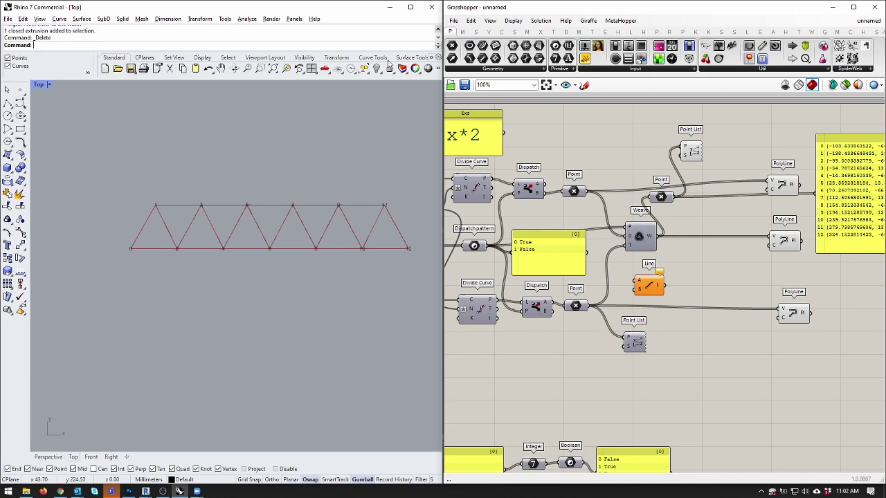
scroll(622, 237, "up", 5)
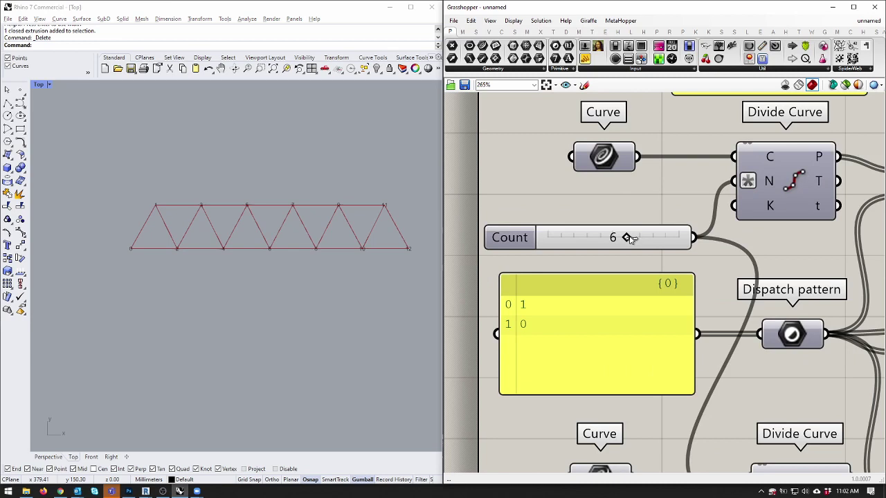
left_click_drag(629, 238, 612, 234)
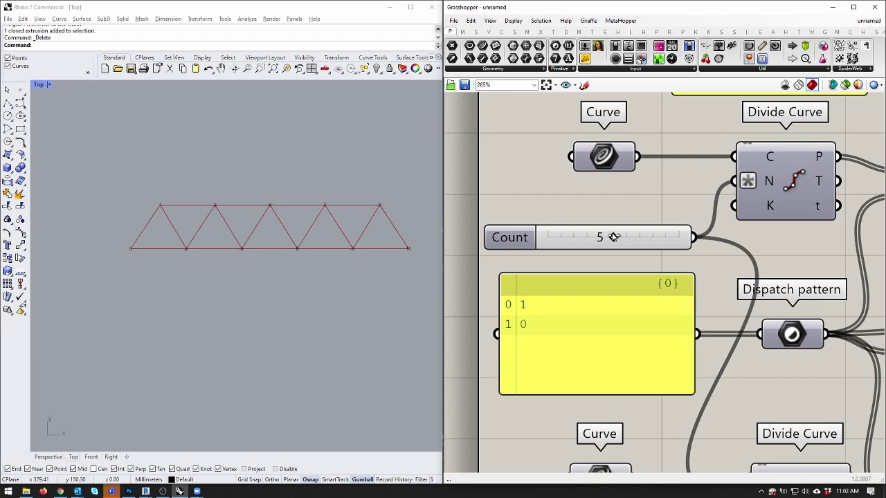
scroll(613, 237, "down", 6)
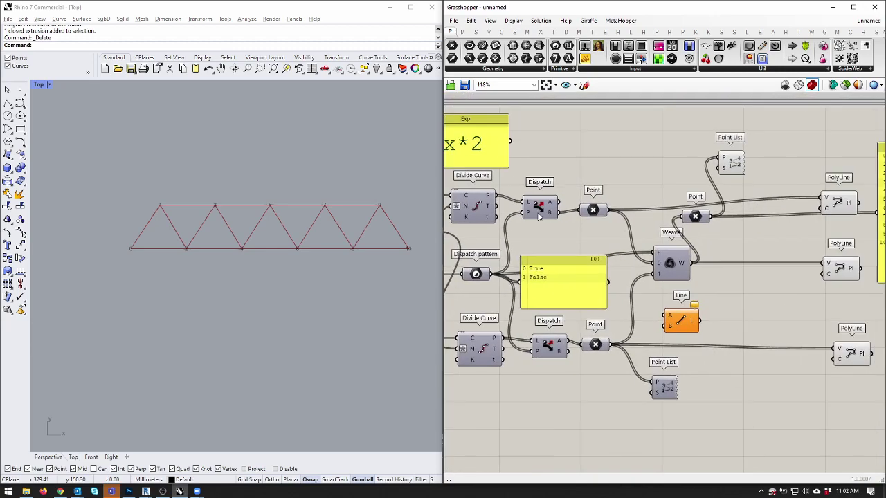
scroll(614, 206, "down", 2)
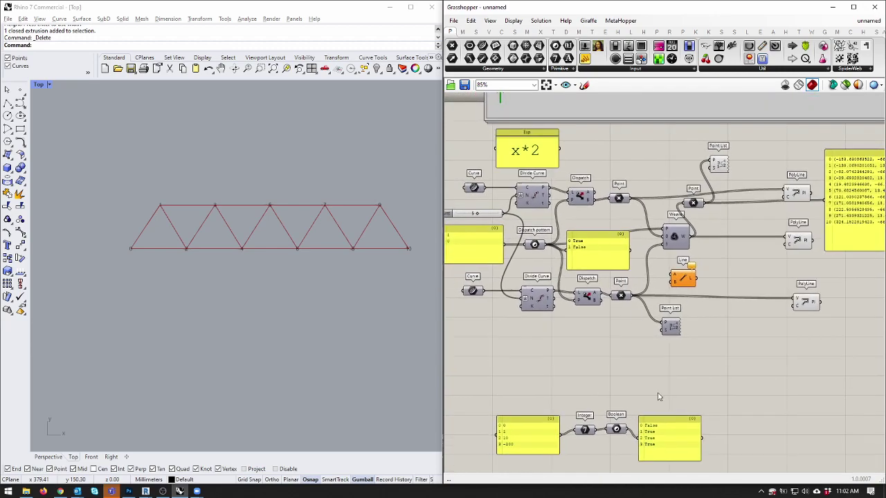
right_click_drag(680, 400, 695, 437)
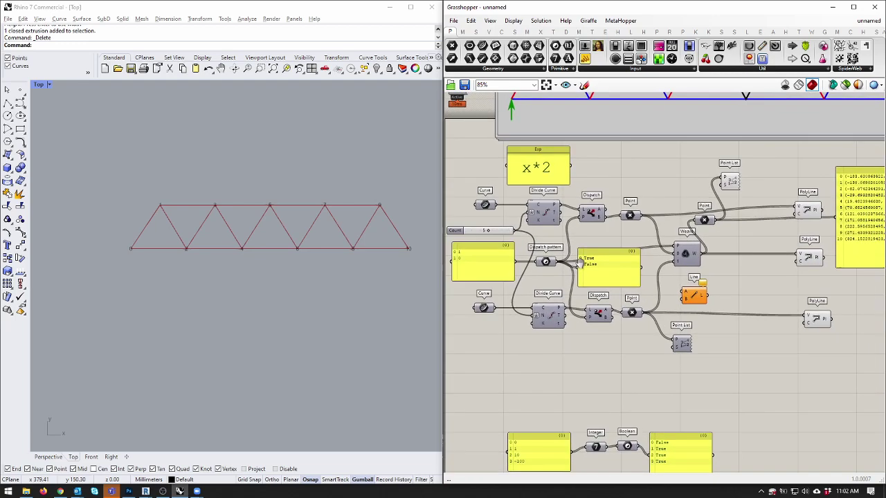
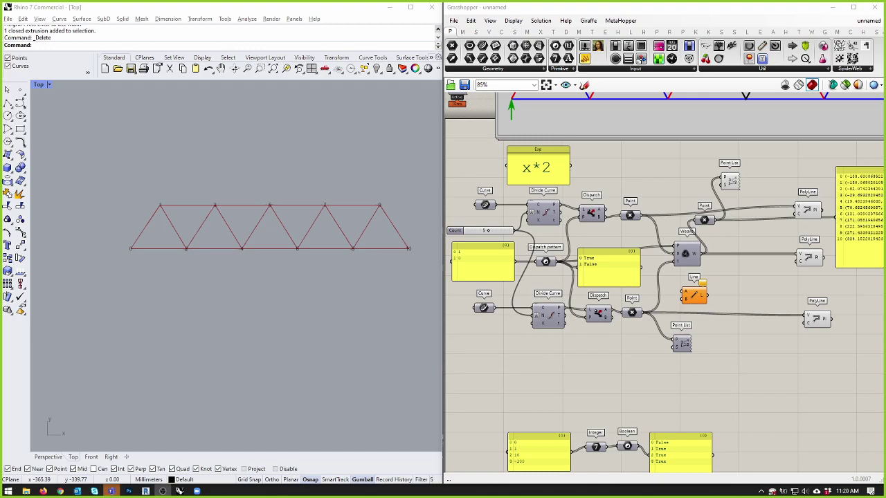
Switch to the Zoom shared screen, add a Curve parameter referencing the upper line, and duplicate it below.
left_click(196, 491)
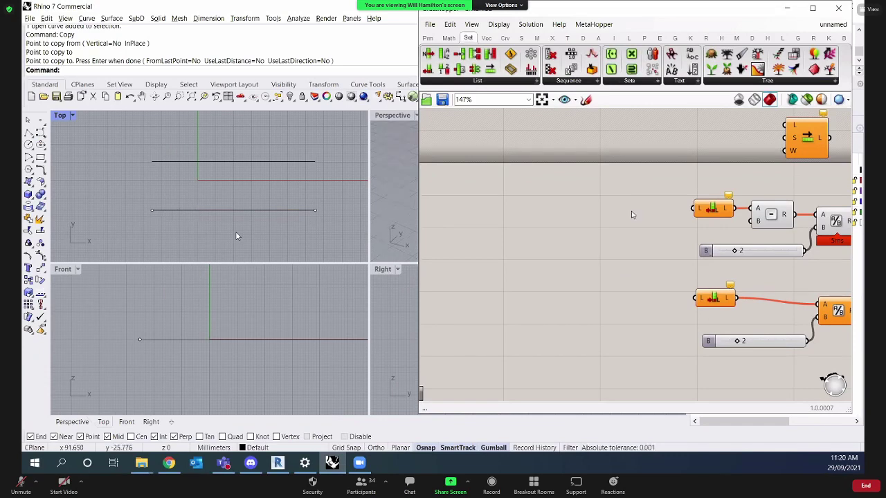
scroll(633, 214, "down", 3)
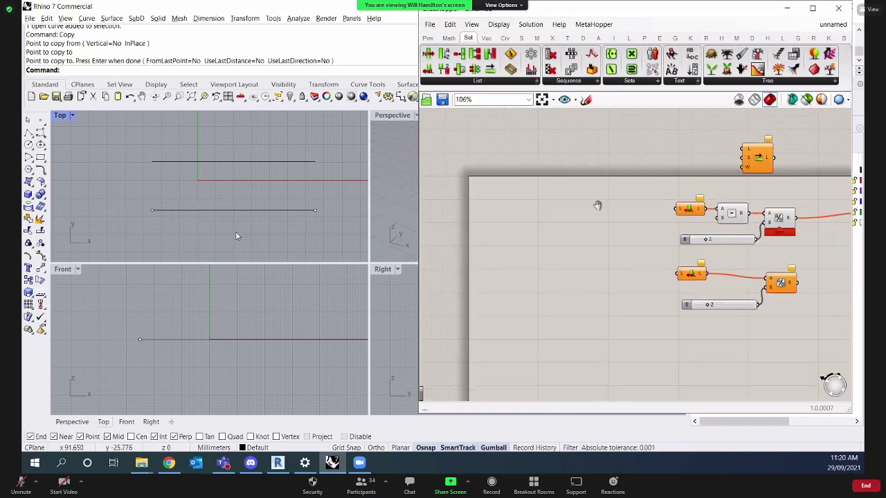
double_click(581, 271)
type("c")
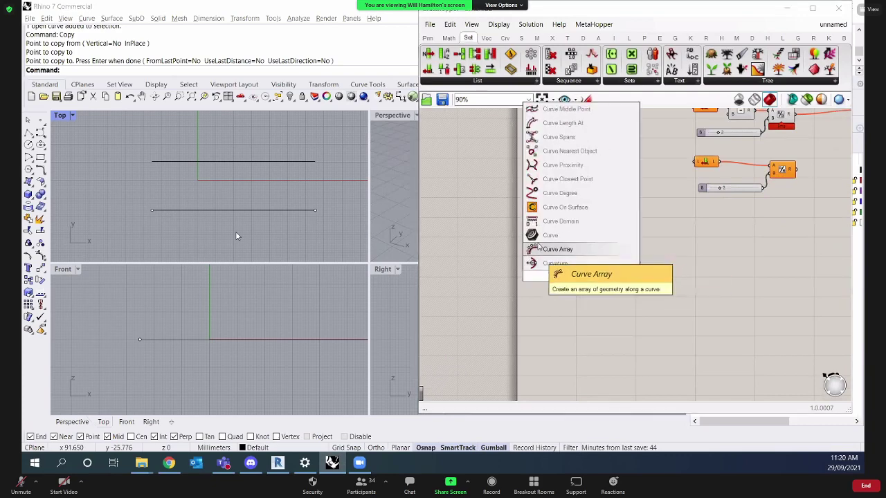
left_click(543, 360)
right_click(583, 278)
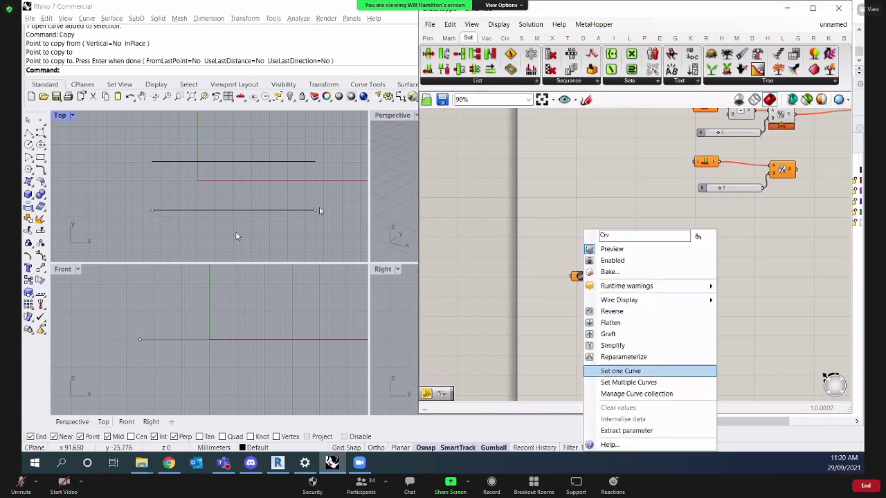
left_click(621, 370)
left_click(235, 210)
left_click_drag(556, 247, 625, 316)
left_click_drag(582, 276, 573, 324, "alt")
Add a Bifocals component at the edge of the shared Grasshopper canvas to label the components.
double_click(560, 230)
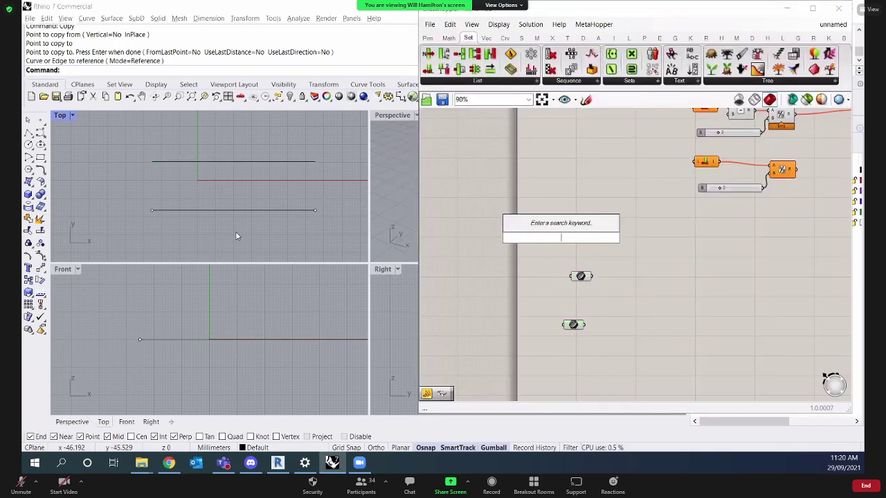
type("bifo")
key("Return")
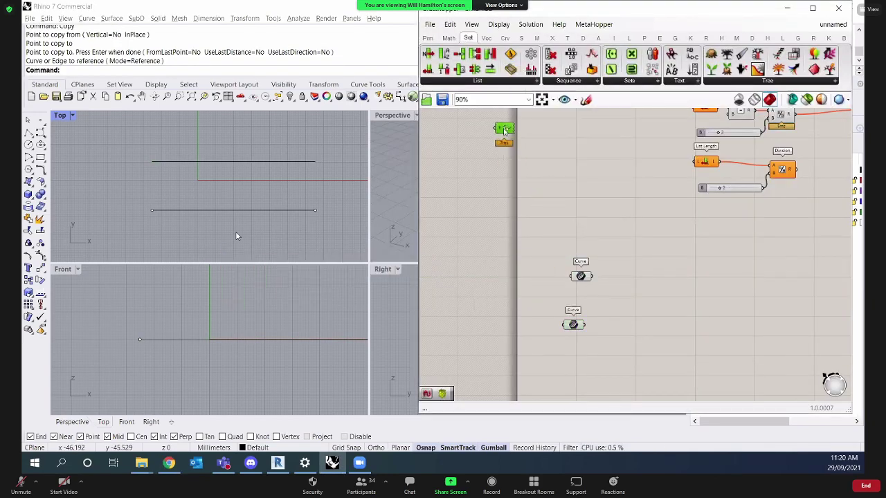
Set the duplicated Curve parameter to reference the lower line in the Top viewport.
left_click_drag(600, 301, 608, 308)
right_click(610, 307)
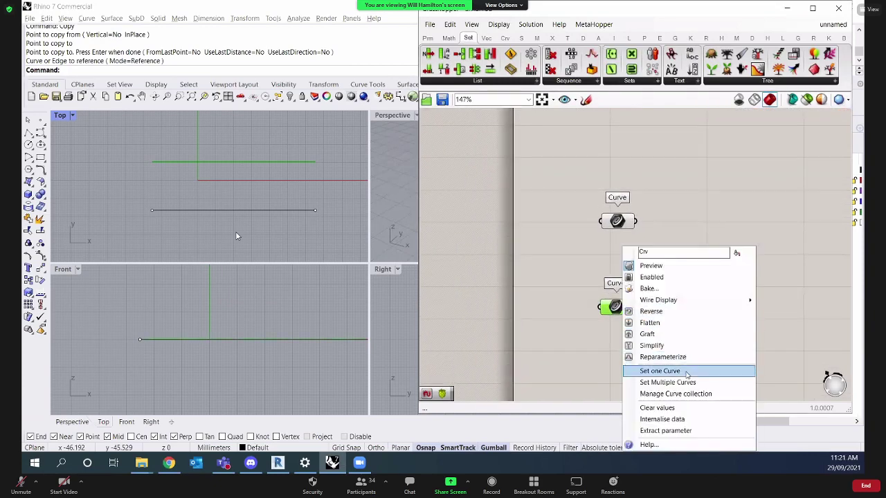
left_click(659, 371)
left_click(290, 210)
Add a Divide Curve component and connect the first Curve parameter to its C input.
right_click_drag(731, 291, 604, 221)
double_click(604, 222)
type("divide")
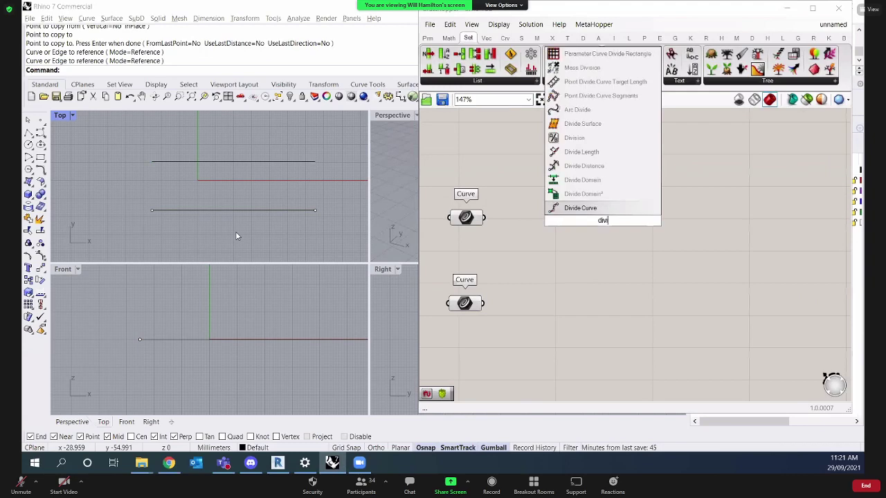
key("Return")
left_click_drag(485, 217, 616, 199)
Space the two Curve parameters farther apart vertically to make room between the upper and lower branches.
right_click_drag(483, 128, 507, 190)
scroll(507, 191, "down", 1)
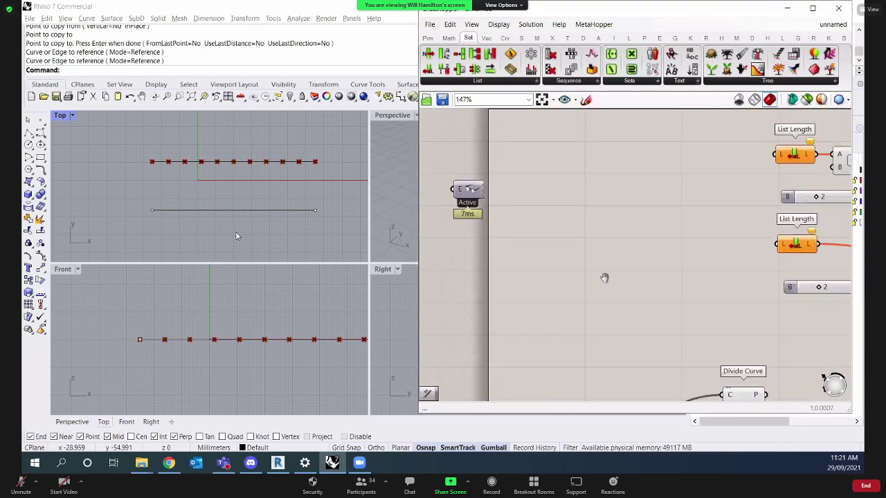
right_click_drag(605, 277, 564, 150)
scroll(615, 263, "up", 2)
scroll(630, 243, "down", 2)
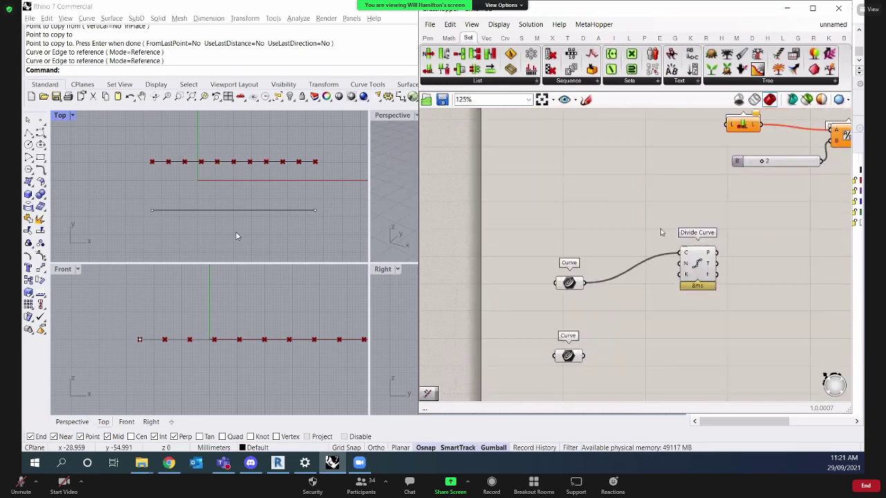
scroll(530, 228, "up", 4)
left_click_drag(530, 228, 527, 205)
scroll(527, 205, "down", 3)
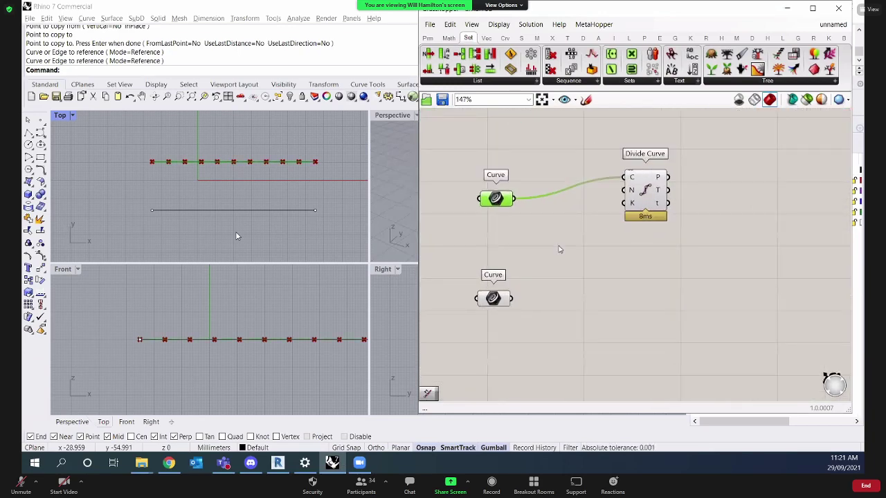
left_click_drag(493, 307, 494, 318)
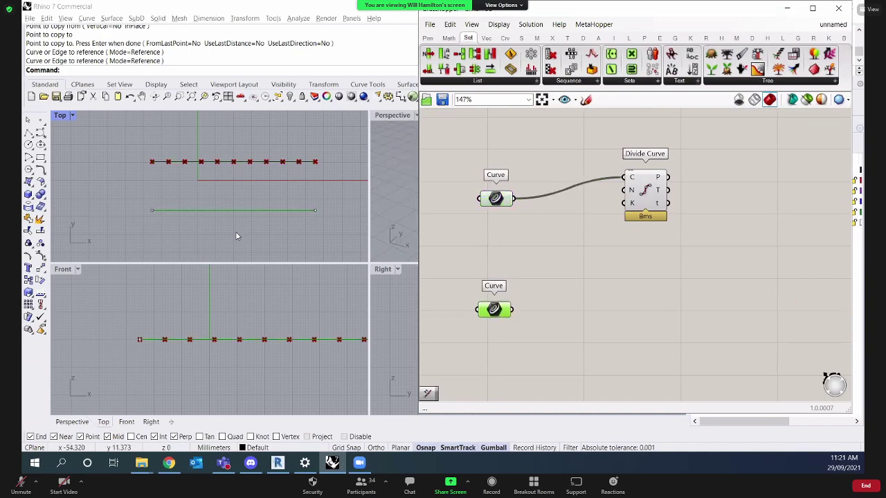
Move Divide Curve up, duplicate it for the lower Curve parameter, connect that curve to its C input and align the copy.
left_click_drag(643, 193, 644, 164)
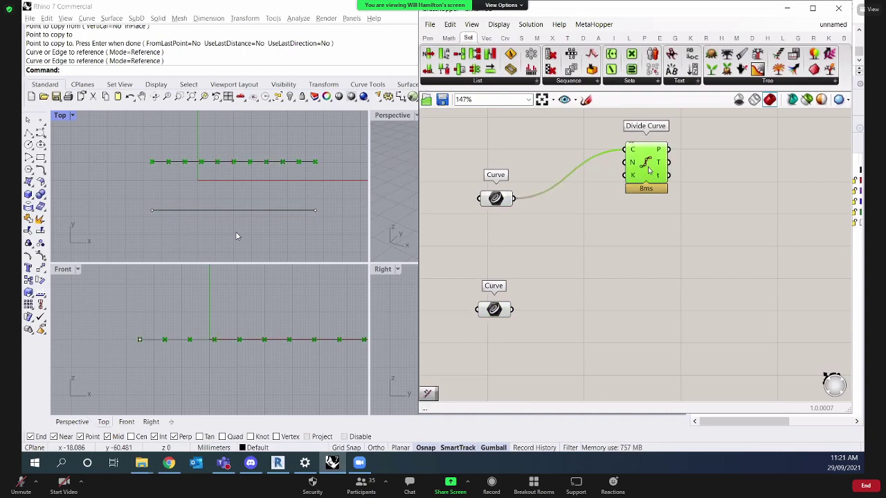
key("ctrl+c")
key("ctrl+v")
left_click_drag(512, 309, 635, 307)
left_click(589, 267)
right_click_drag(588, 267, 569, 279)
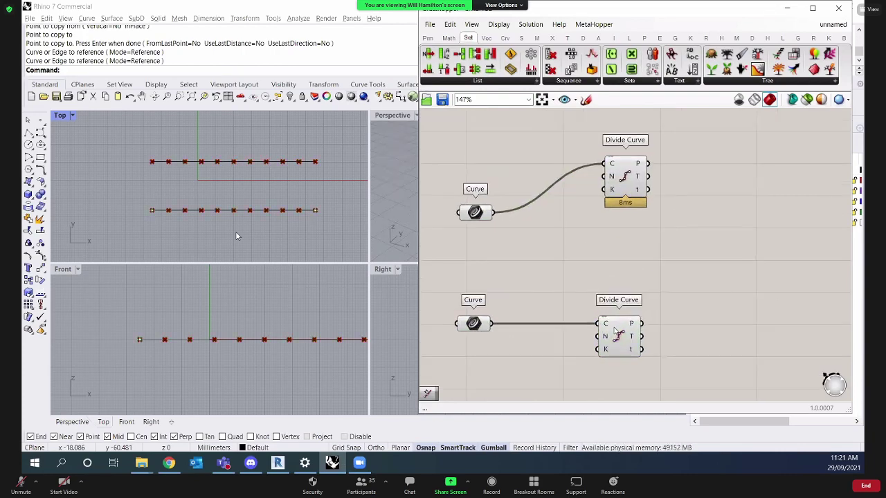
left_click_drag(627, 317, 631, 345)
left_click(570, 239)
Add a number slider with value 6 between the two branches and a Multiplication component next to it.
double_click(572, 267)
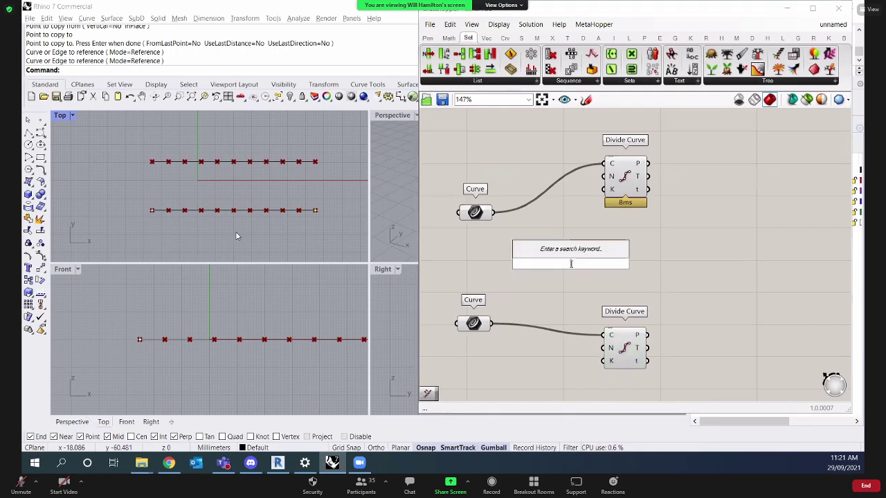
type("6")
key("Return")
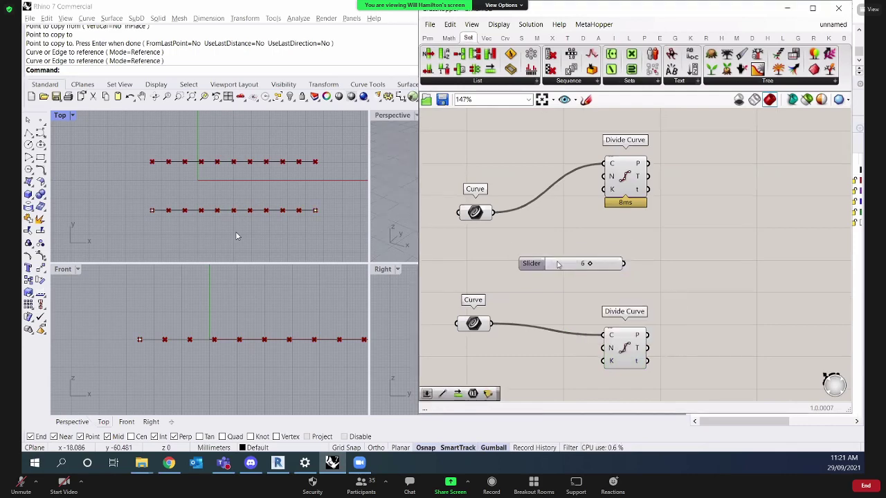
double_click(592, 261)
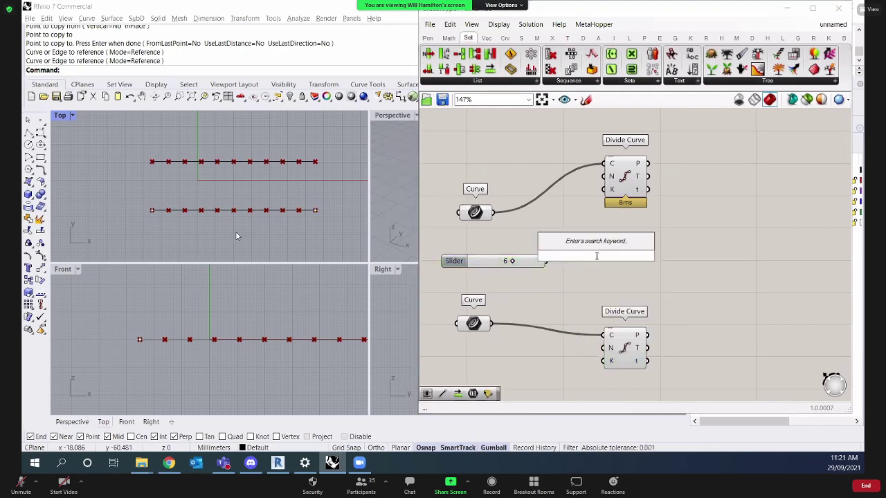
type("x")
key("Return")
Add a panel containing 2, multiply the slider by it, and feed the product to the upper Divide Curve's N input.
double_click(561, 285)
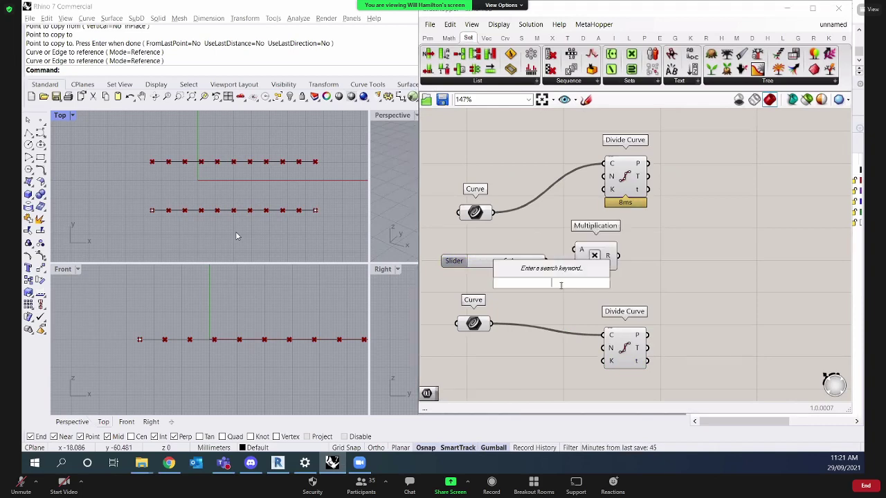
type("2")
key("Return")
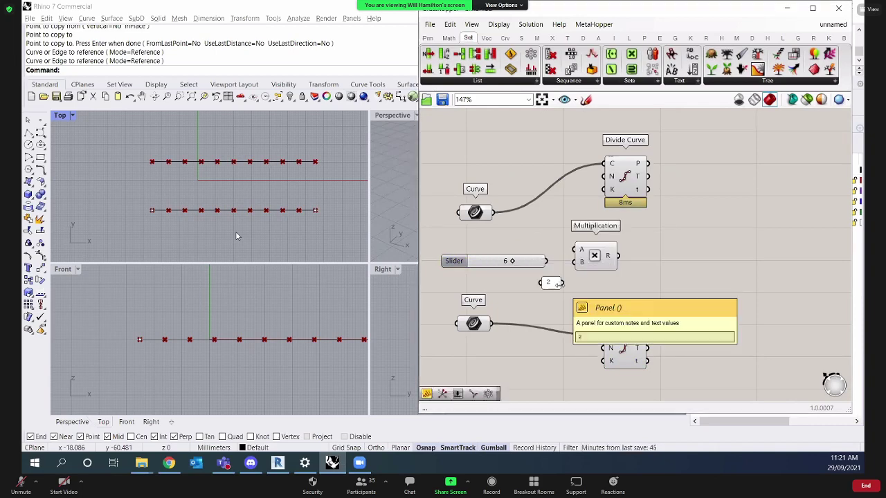
left_click_drag(562, 282, 606, 177)
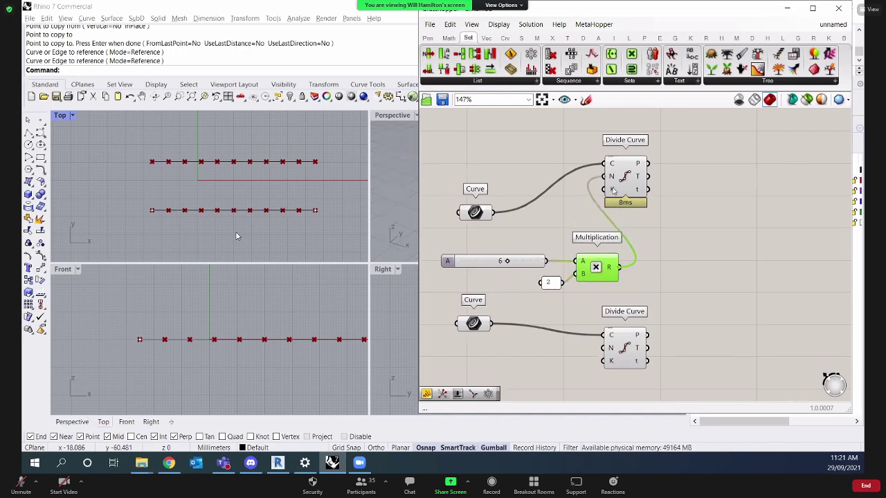
right_click_drag(685, 248, 595, 222)
Move both Divide Curve components farther out and connect the Multiplication result to the lower one's N input.
left_click_drag(534, 147, 644, 157)
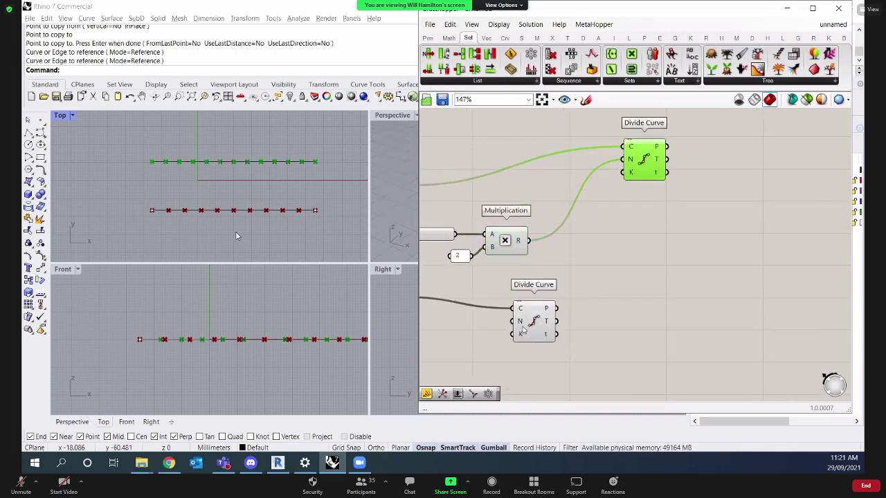
left_click_drag(534, 318, 657, 315)
left_click_drag(535, 245, 636, 316)
right_click_drag(636, 316, 579, 315)
left_click_drag(600, 315, 590, 315)
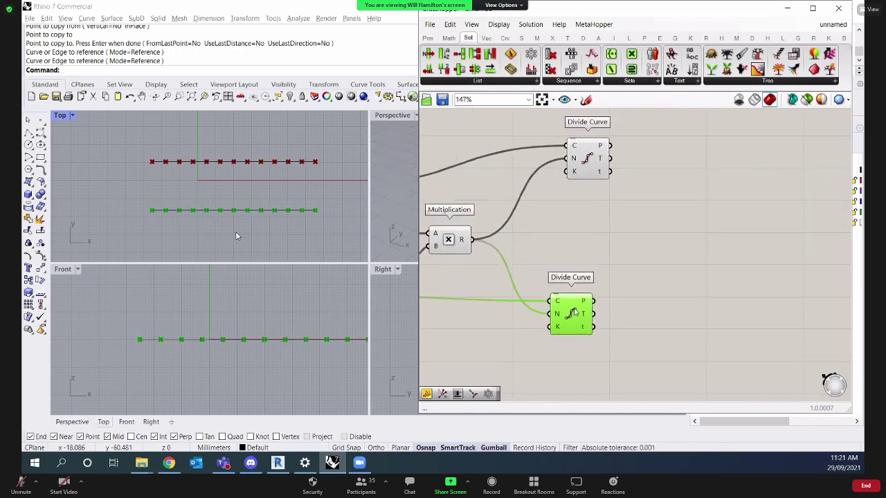
left_click(599, 259)
Add a Dispatch fed by the upper Divide Curve's points and duplicate it with the lower Divide Curve's points as its L input.
scroll(599, 258, "down", 2)
double_click(656, 236)
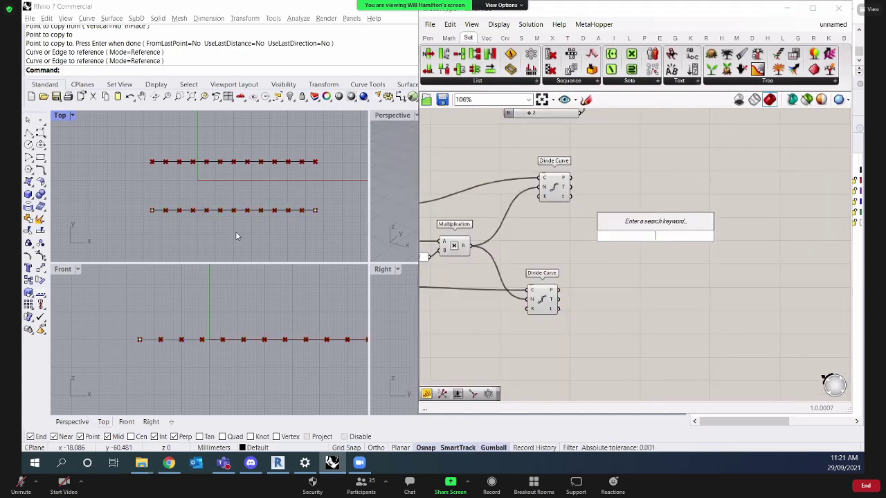
type("disp")
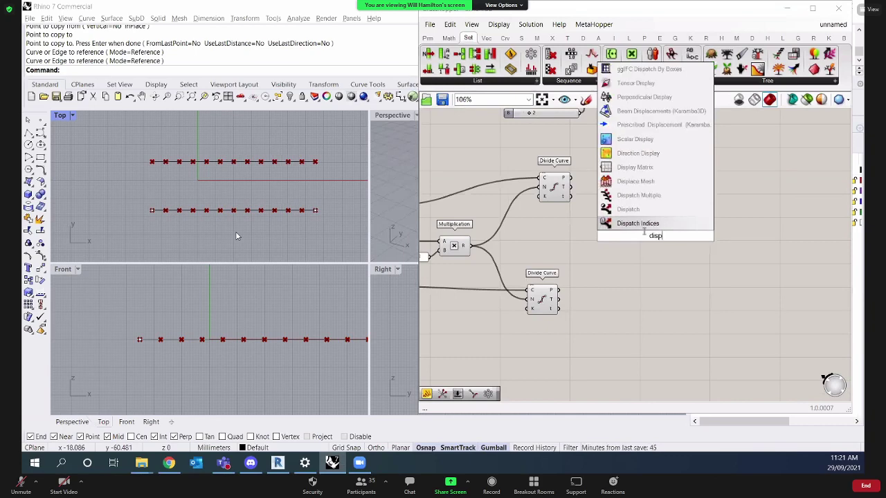
left_click(630, 209)
left_click_drag(569, 178, 650, 234)
left_click(585, 270)
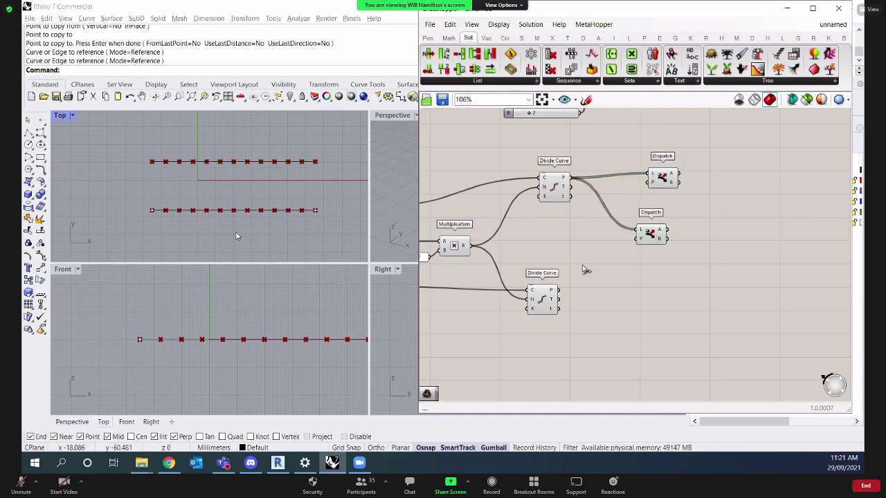
left_click_drag(559, 289, 671, 296)
left_click(621, 242)
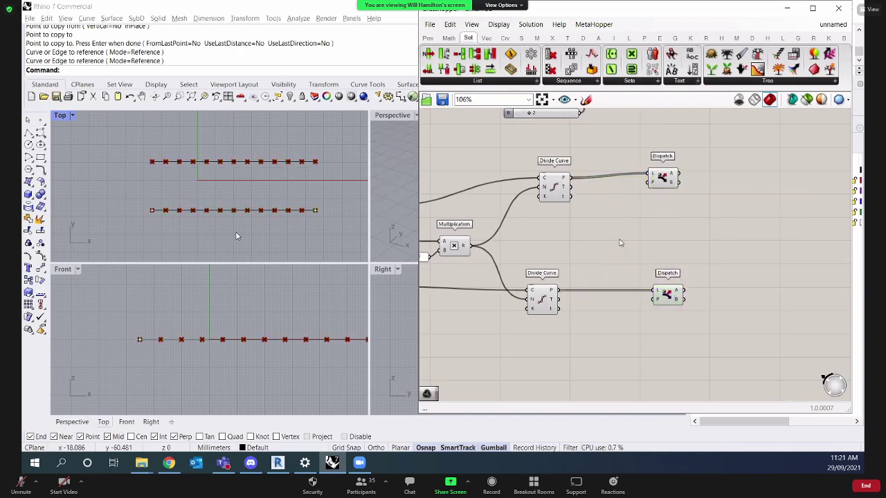
Add a Boolean parameter between the two Dispatch branches and a panel beside it containing 0 and 1 on separate lines.
double_click(621, 242)
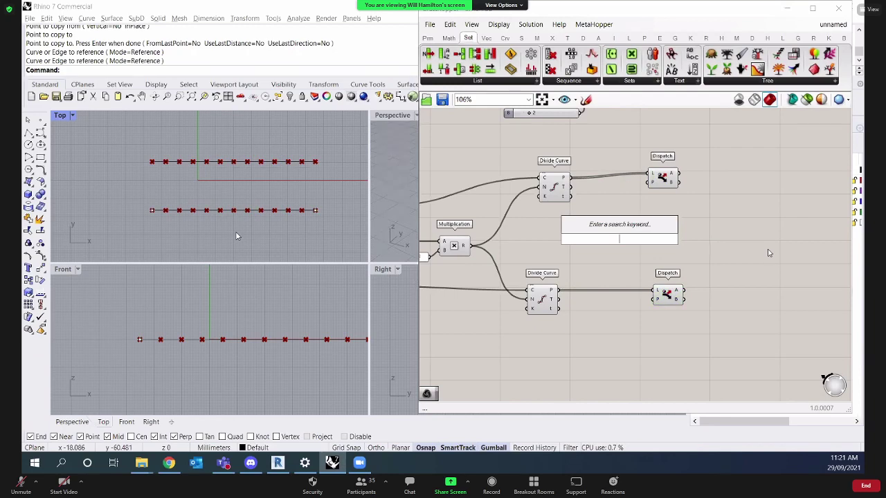
type("boolean")
key("Return")
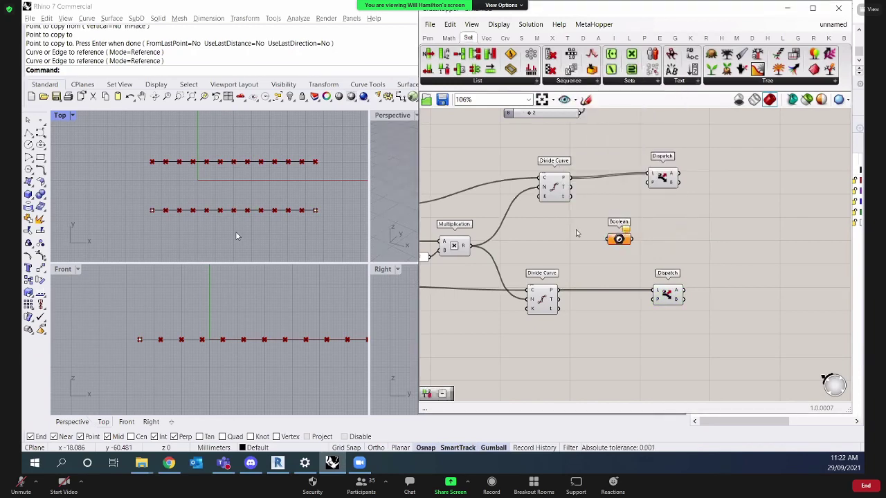
double_click(553, 241)
type("//")
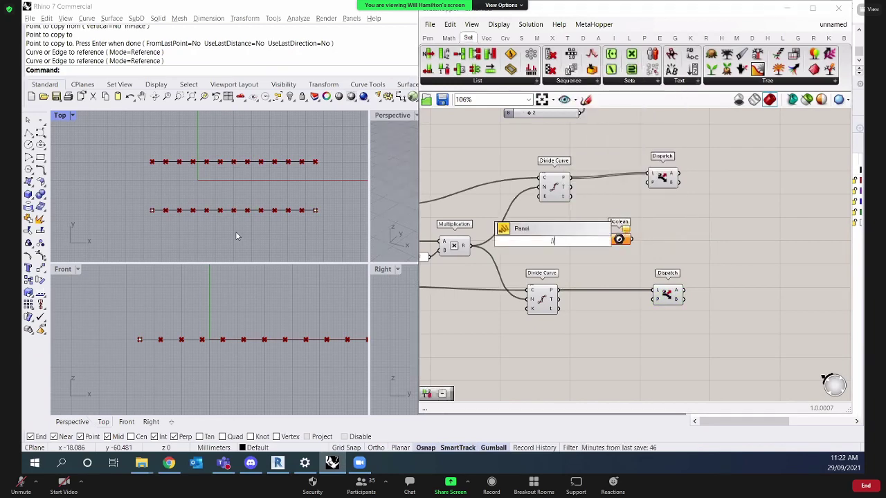
key("Return")
double_click(553, 240)
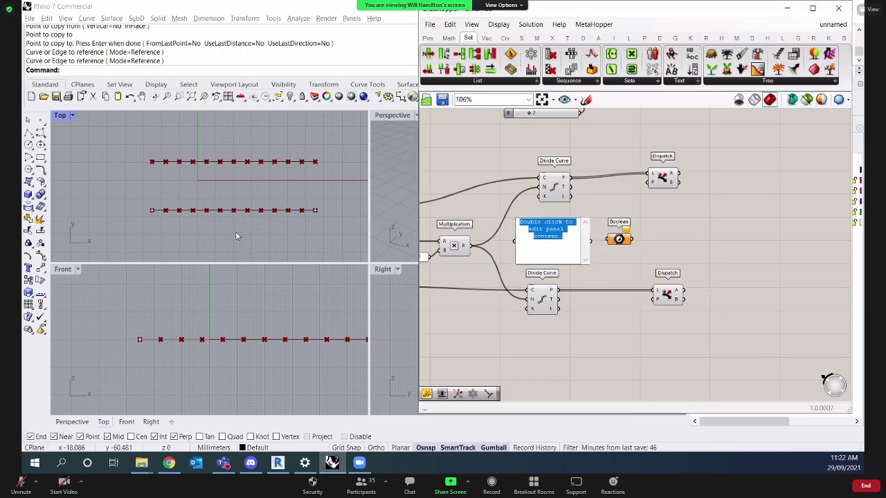
type("0")
key("Return")
type("1")
Turn off Multiline Data for the 0/1 panel and connect the resized panel to the Boolean parameter.
scroll(546, 228, "up", 2)
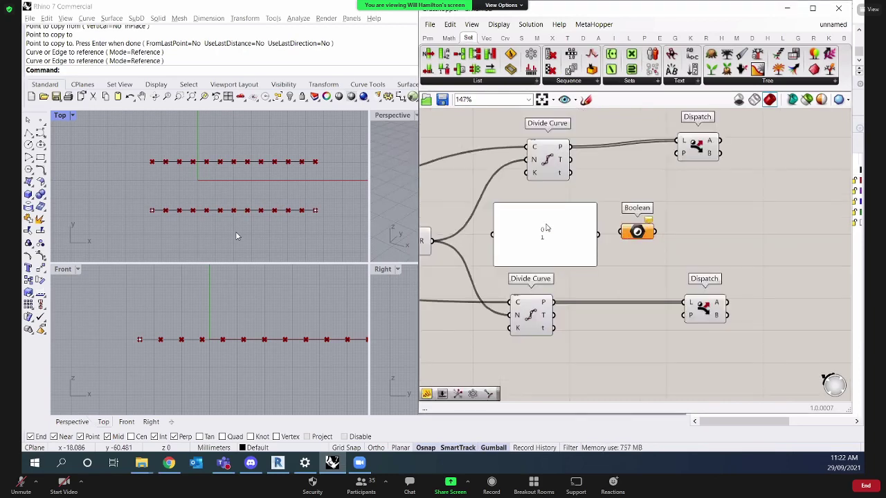
scroll(547, 228, "up", 1)
right_click(546, 203)
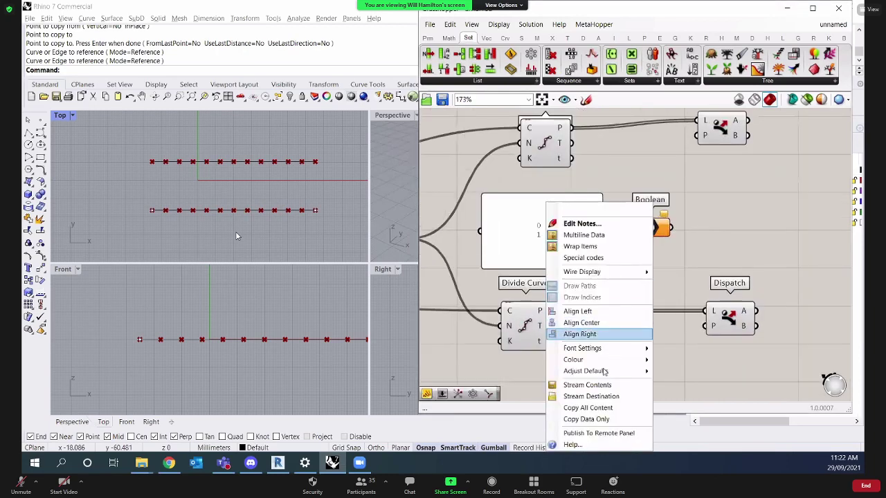
left_click(611, 236)
left_click_drag(571, 244, 630, 228)
left_click_drag(534, 220, 543, 225)
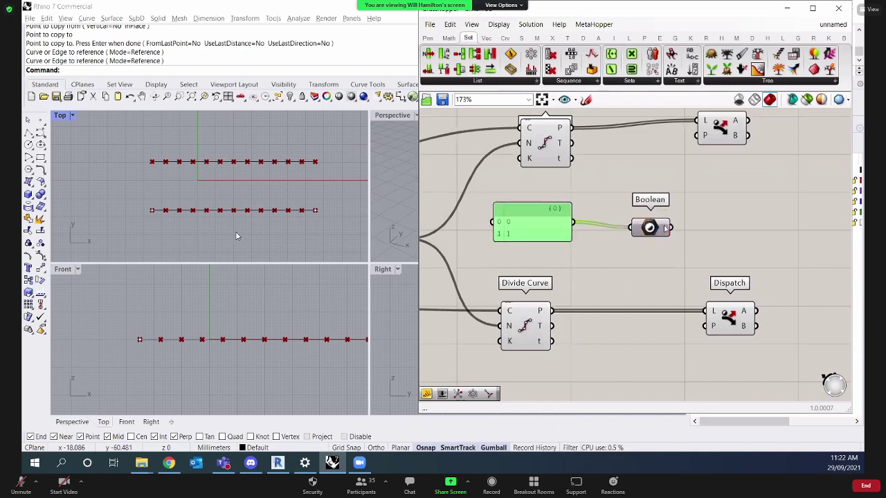
Connect the Boolean parameter to the P inputs of both the upper and lower Dispatch components.
left_click_drag(667, 227, 698, 136)
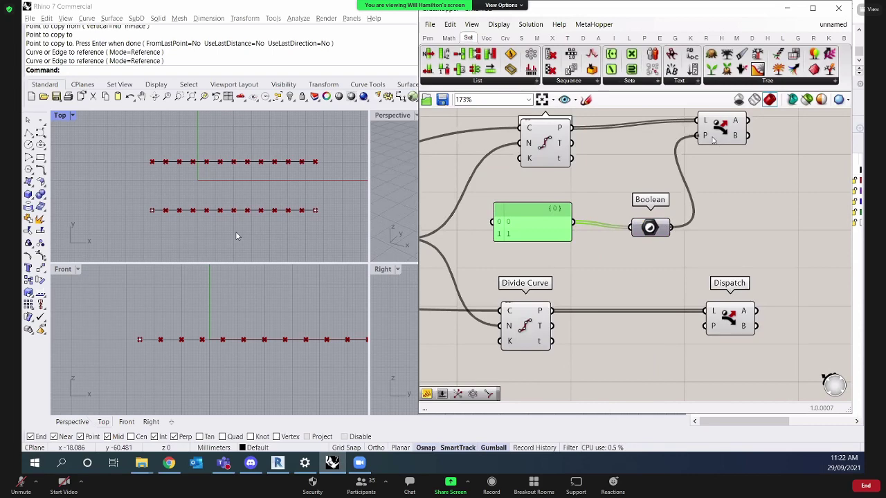
left_click(681, 235)
scroll(672, 229, "down", 2)
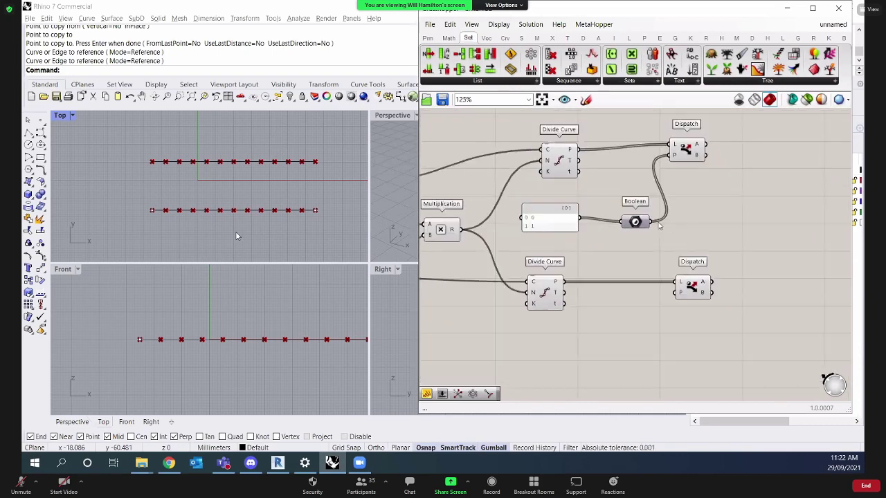
left_click_drag(659, 225, 676, 292)
Add a Point parameter for the upper Dispatch's A output and a duplicate of it for the lower Dispatch's B output.
scroll(667, 234, "down", 1)
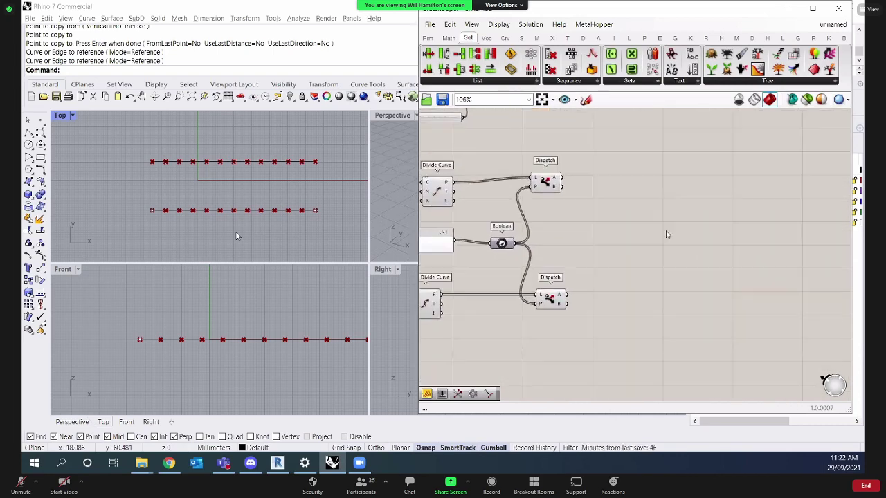
double_click(666, 235)
double_click(663, 194)
type("po")
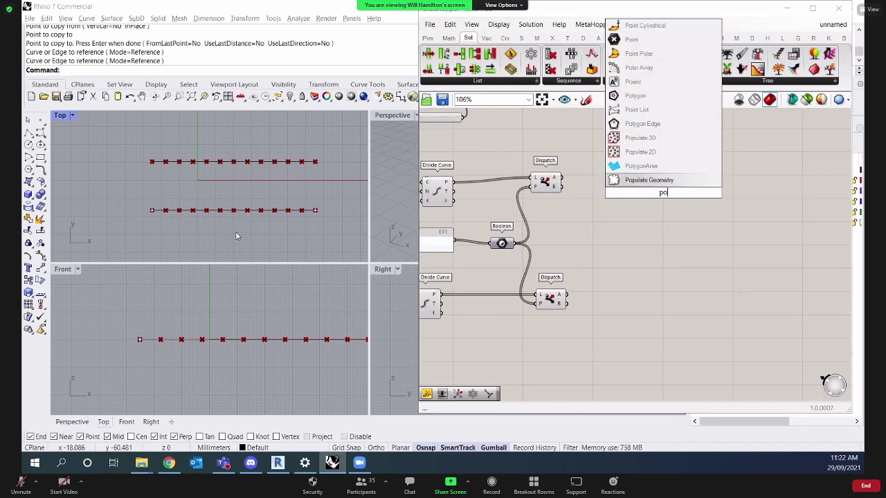
type("int")
key("Return")
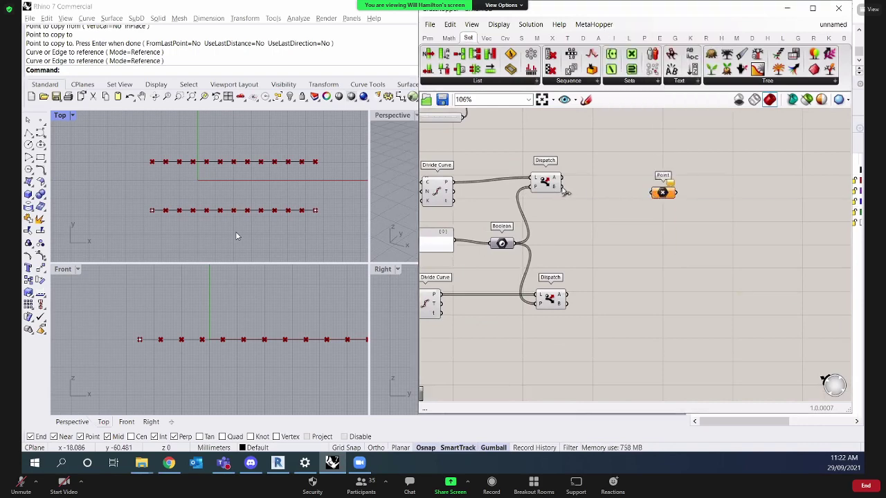
right_click_drag(607, 239, 626, 202)
mouse_move(593, 181)
left_mouse_down()
mouse_move(682, 192)
mouse_move(595, 192)
left_mouse_up()
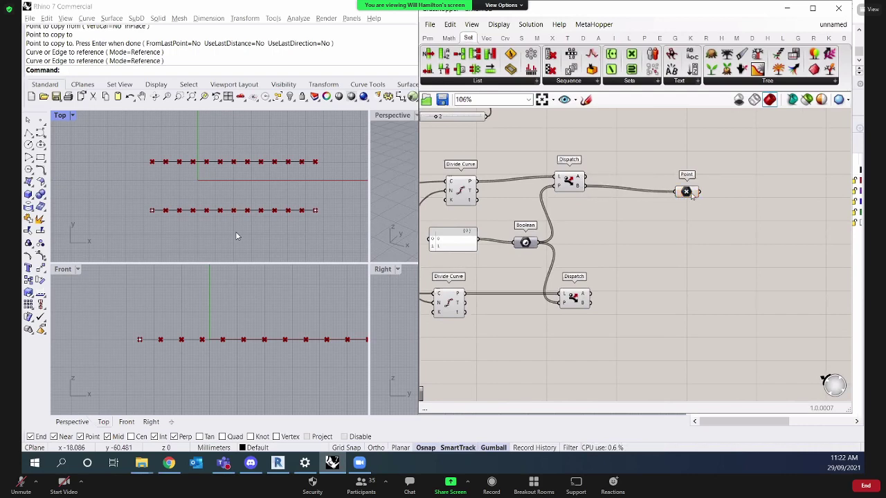
left_click_drag(681, 197, 674, 245)
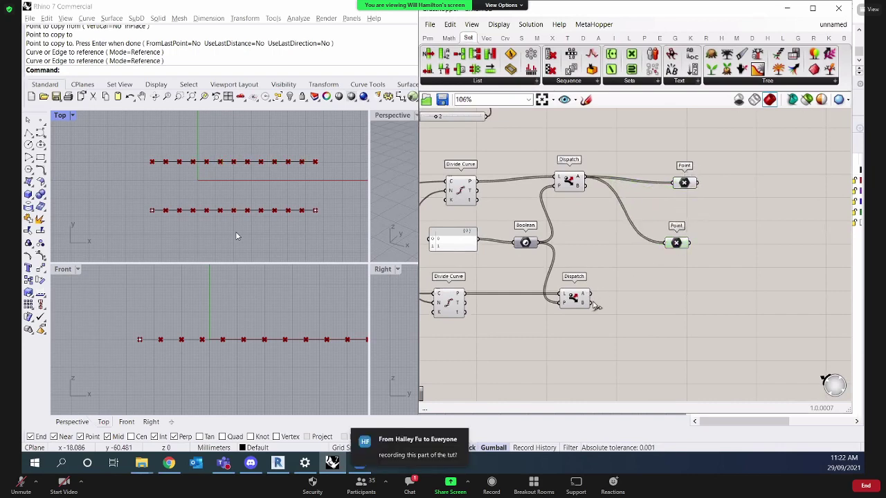
left_click_drag(593, 303, 685, 277)
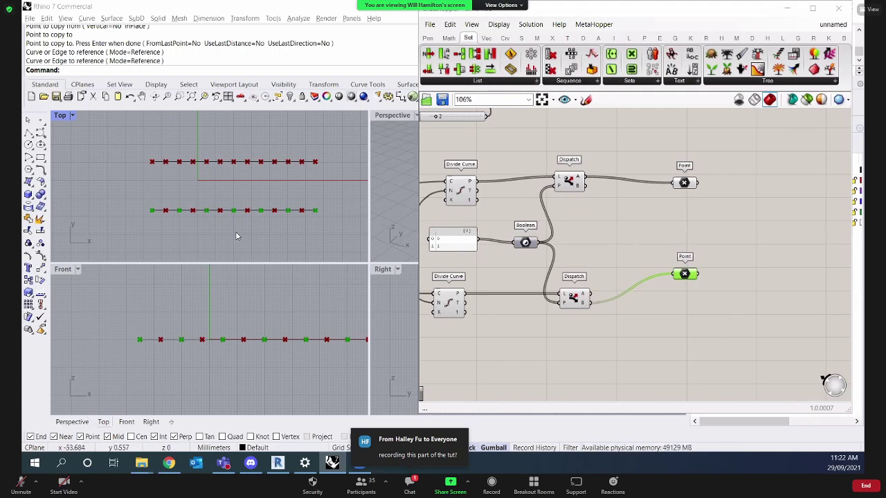
left_click(697, 389)
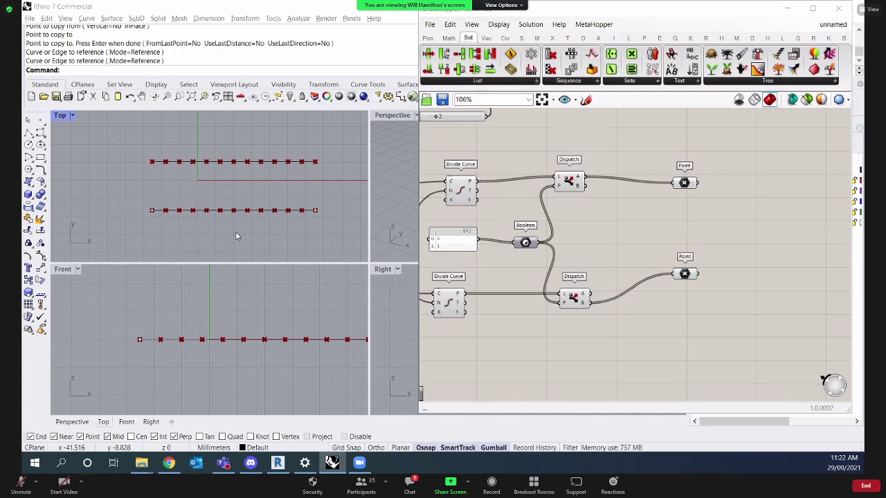
Line up the two Point parameters with their Dispatch outputs and the Boolean parameter with its panel so the wires run straight.
scroll(658, 244, "down", 2)
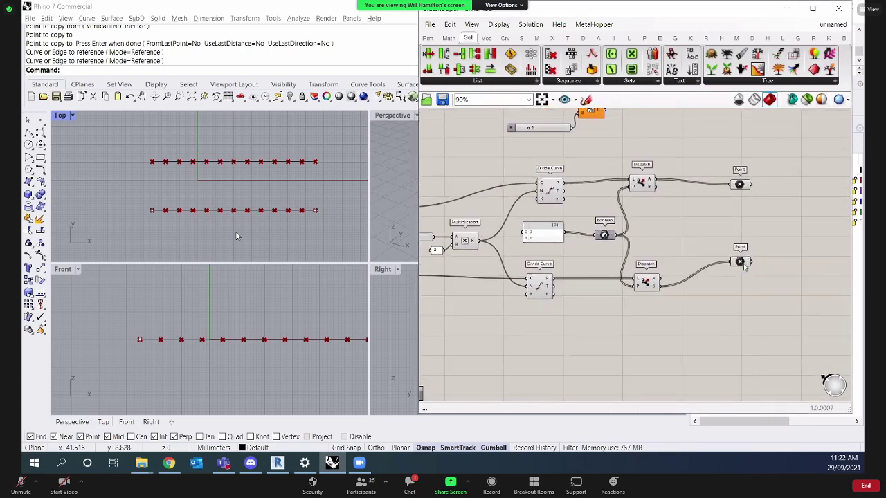
left_click(744, 282)
left_click(739, 185)
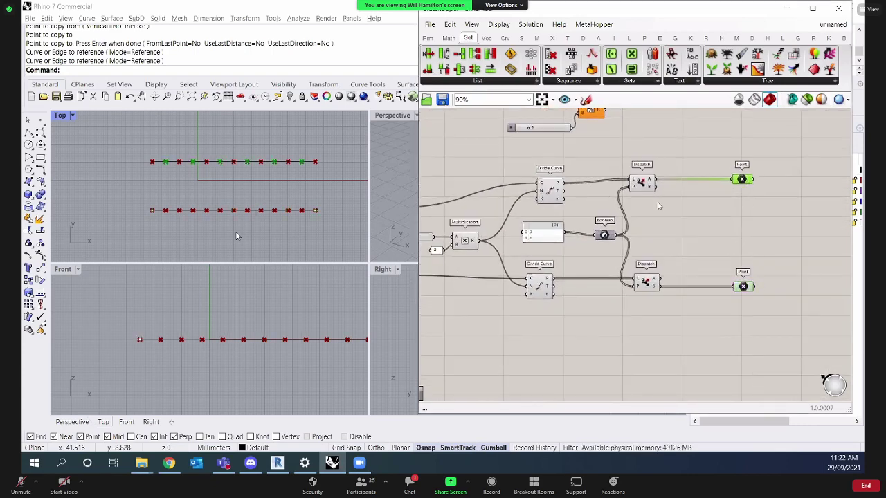
right_click_drag(574, 192, 649, 206)
left_click(629, 206)
right_click_drag(678, 254, 585, 248)
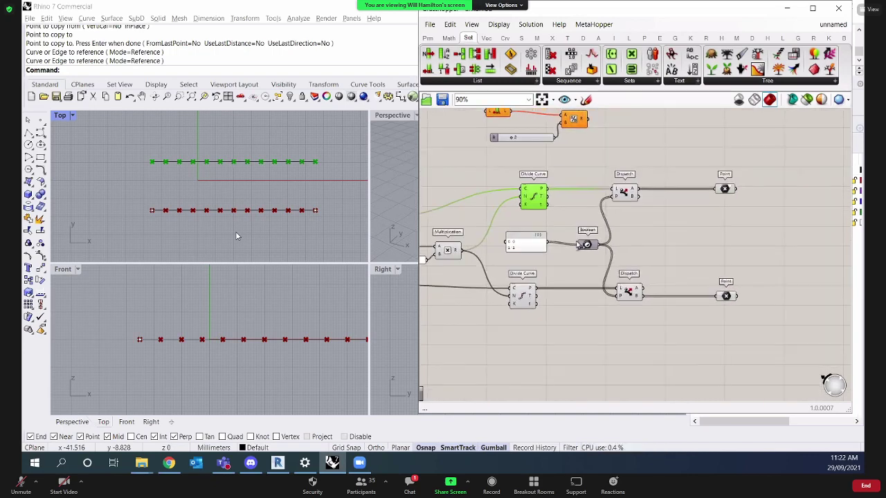
left_click(585, 248)
left_click(669, 247)
right_click_drag(712, 222, 668, 222)
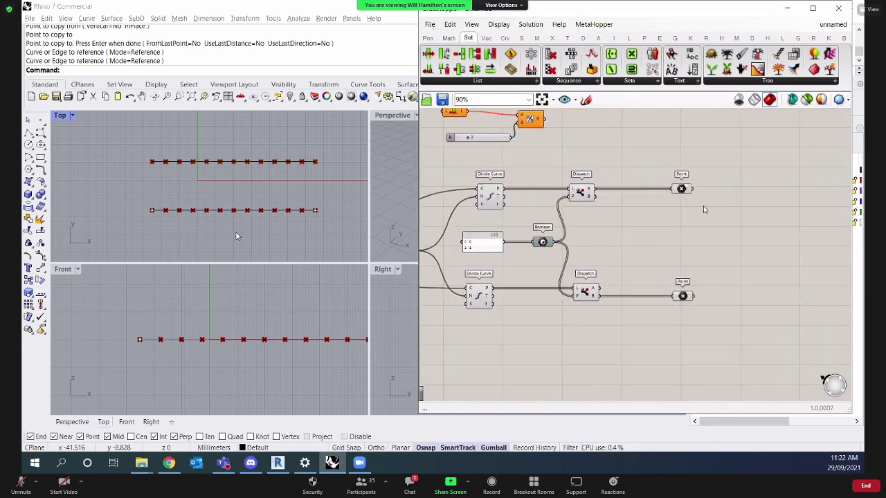
Move both Point parameters closer to their Dispatch components and check which division points each one holds.
left_click_drag(704, 201, 658, 168)
left_click_drag(735, 324, 644, 149)
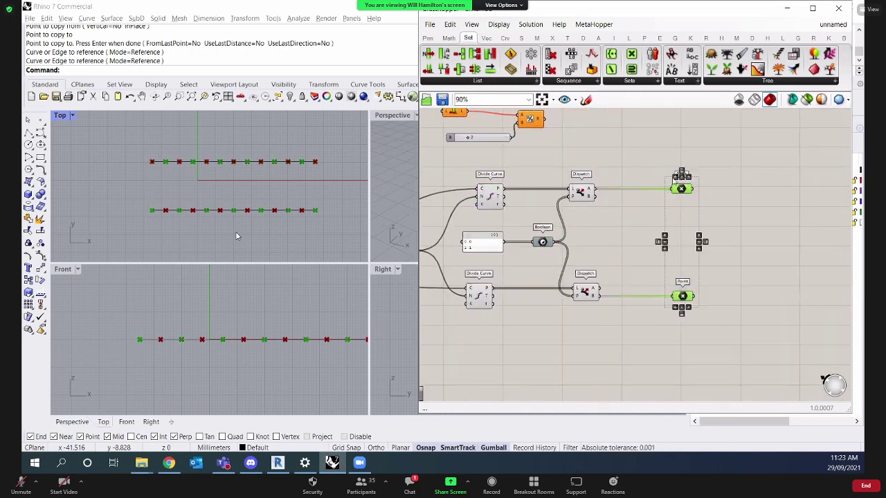
left_click_drag(672, 192, 619, 191)
left_click(671, 215)
scroll(643, 199, "up", 3)
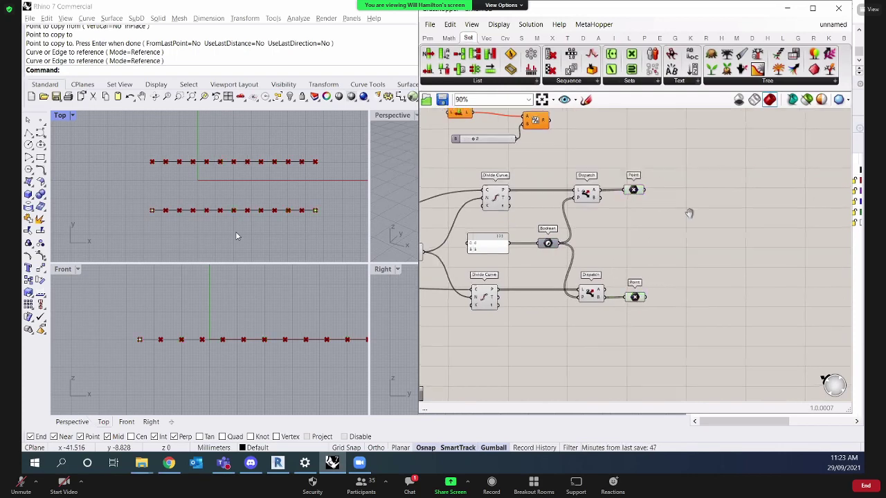
left_click(635, 182)
right_click_drag(682, 275, 703, 219)
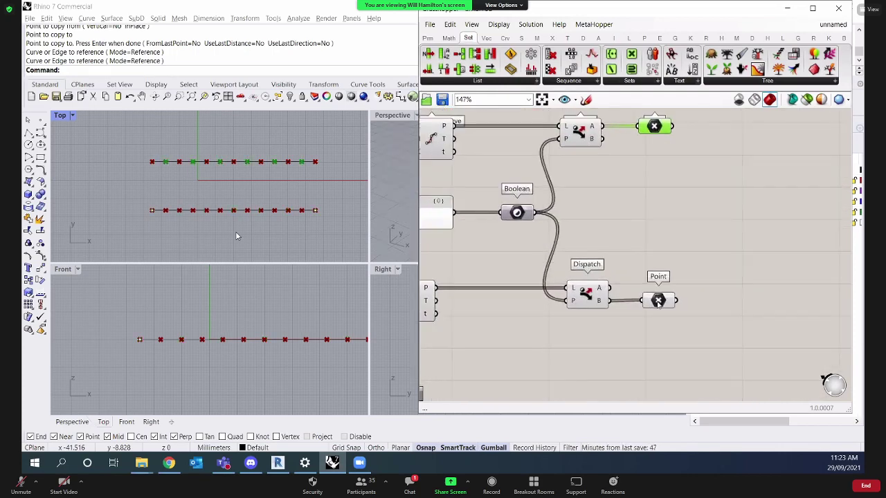
left_click(658, 304)
left_click(677, 309)
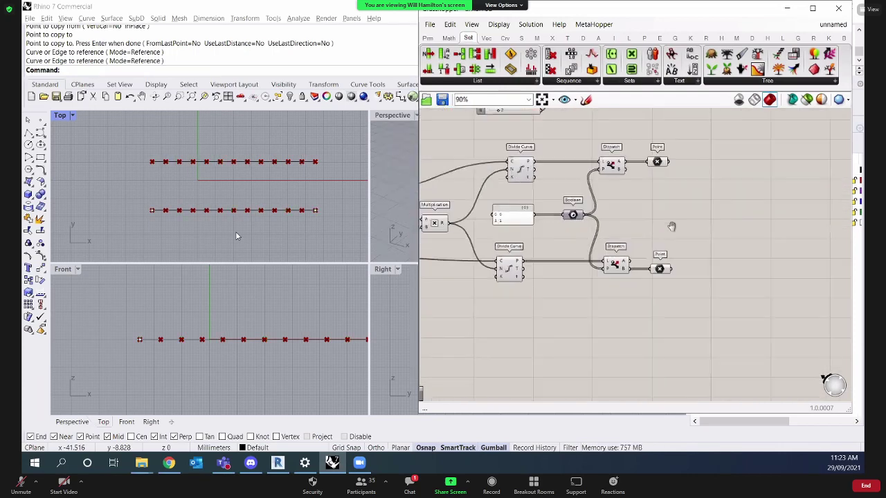
Tidy the leftover List Length group and move both Curve parameters closer to and in line with their Divide Curve components.
scroll(667, 223, "down", 3)
scroll(670, 192, "up", 3)
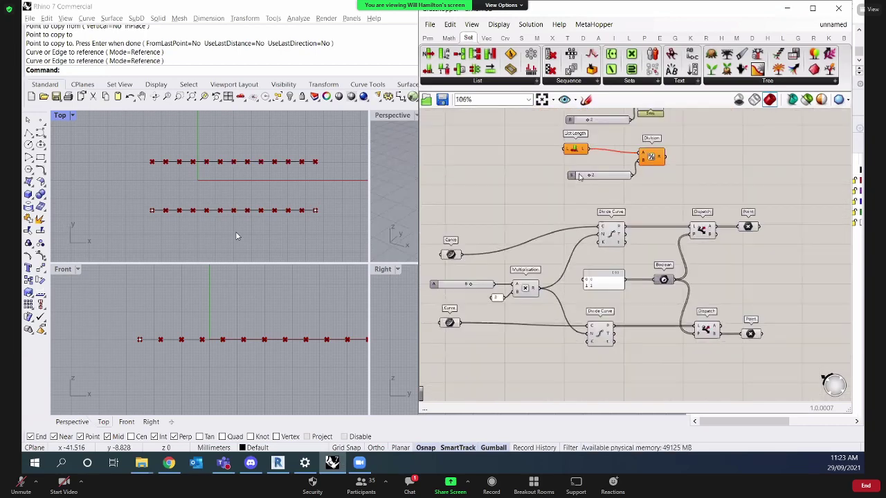
left_click_drag(571, 170, 529, 155)
left_click(560, 137)
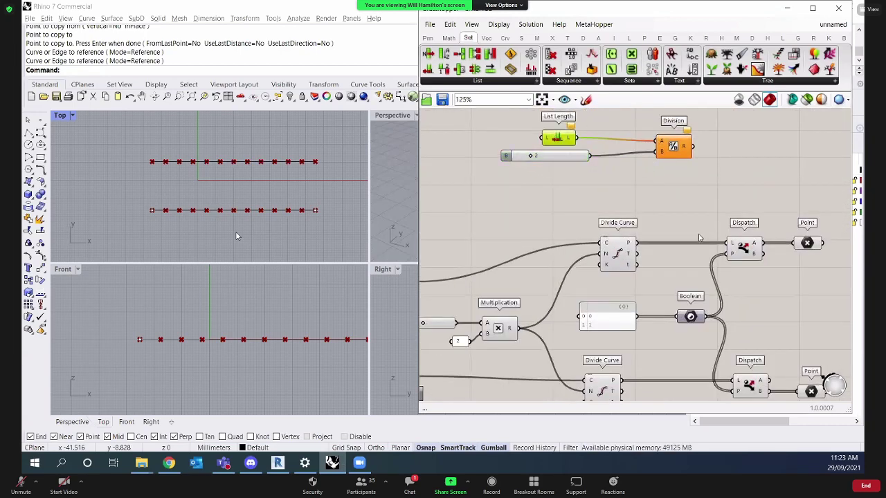
scroll(673, 219, "down", 2)
left_click_drag(455, 246, 535, 221)
left_click_drag(459, 315, 537, 313)
right_click_drag(612, 291, 593, 287)
scroll(670, 273, "up", 2)
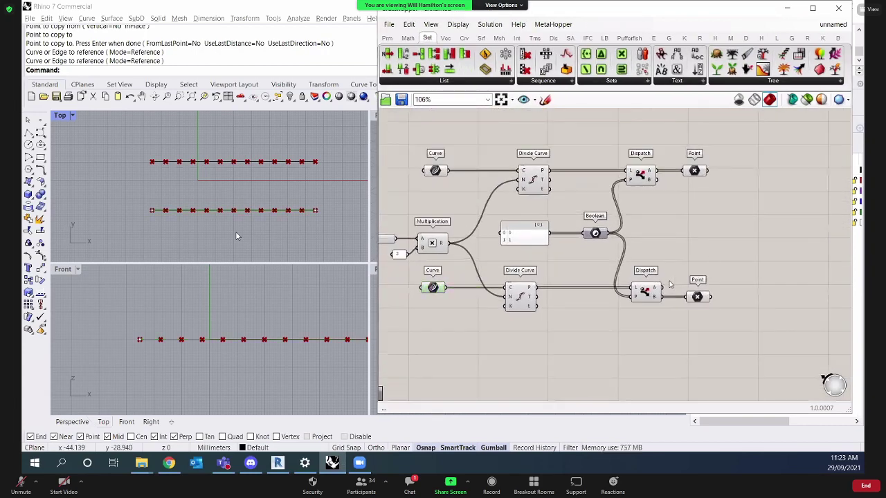
Add a PolyLine component beyond the two Point parameters, leaving room for another component in between.
left_click(696, 171)
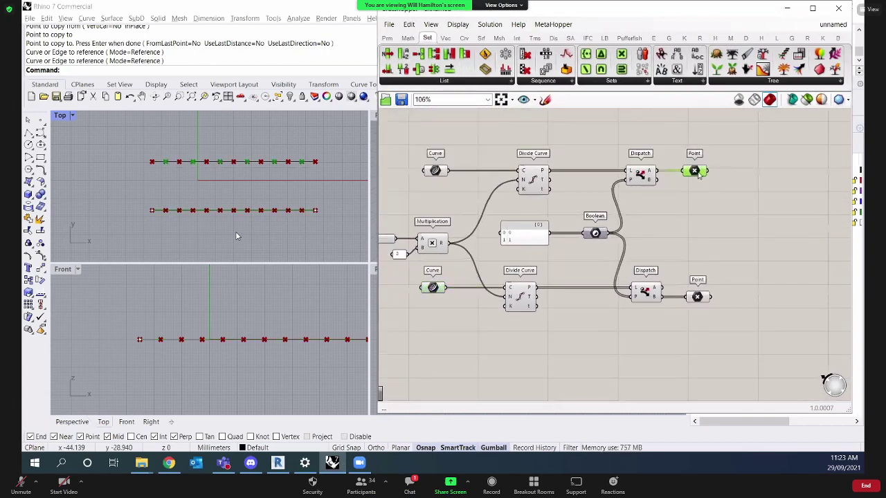
right_click_drag(744, 229, 681, 221)
double_click(681, 221)
type("pool")
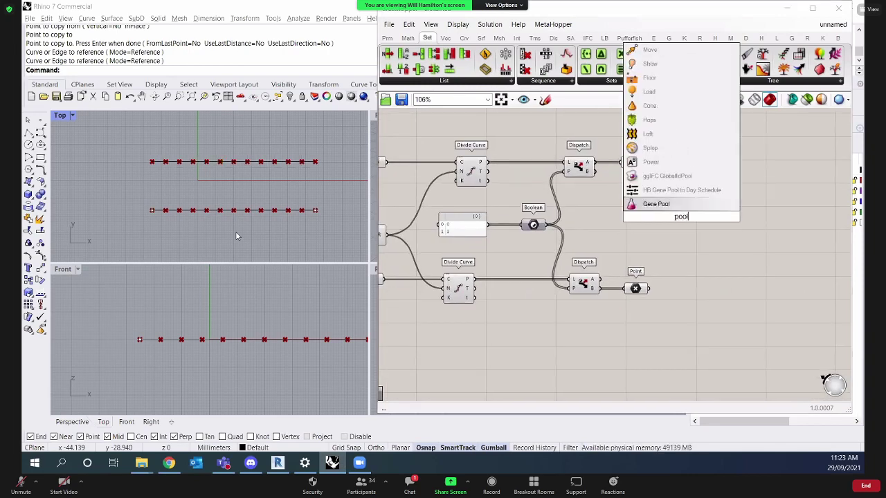
key("BackSpace")
key("BackSpace")
type("ly")
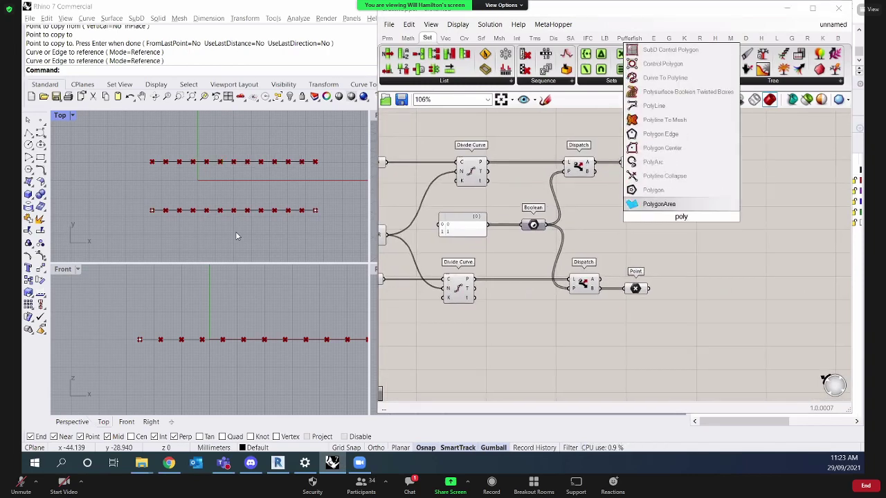
type("lin")
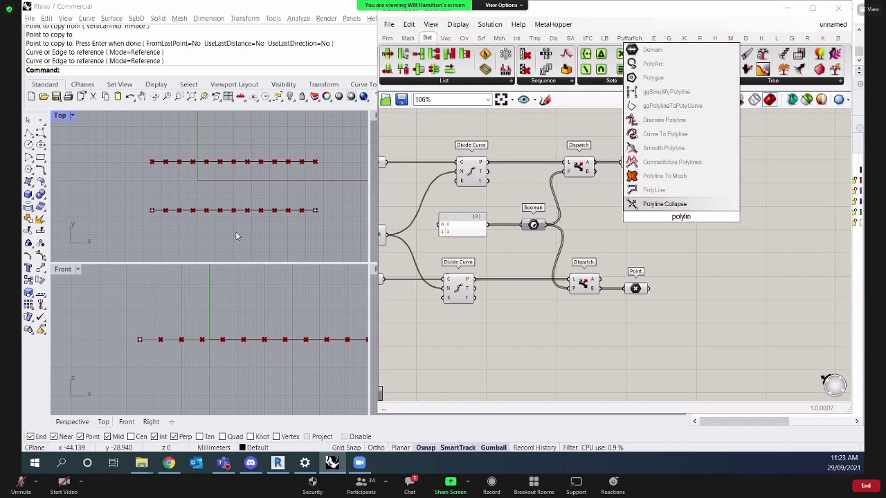
left_click(654, 189)
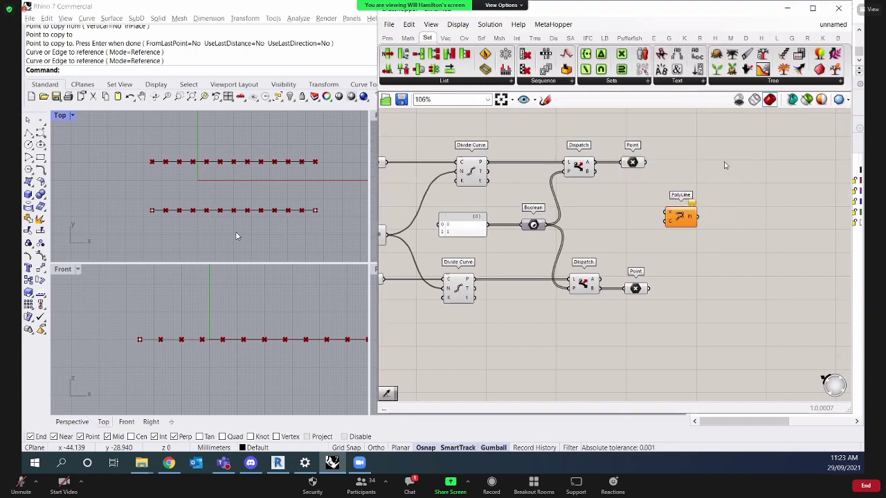
left_click_drag(681, 219, 752, 224)
Add a Weave component, feed it the 0/1 pattern, the lower Point as stream 0 and upper Point as stream 1, and connect its output to PolyLine.
double_click(702, 222)
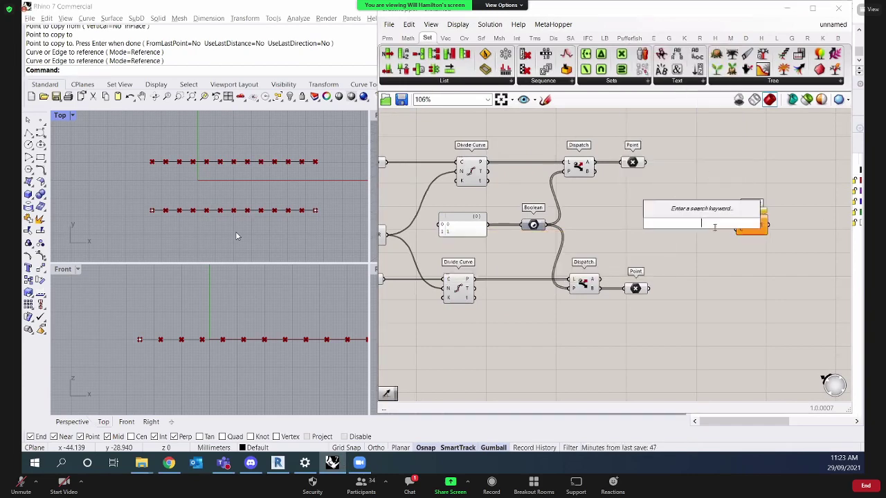
type("weave")
key("Return")
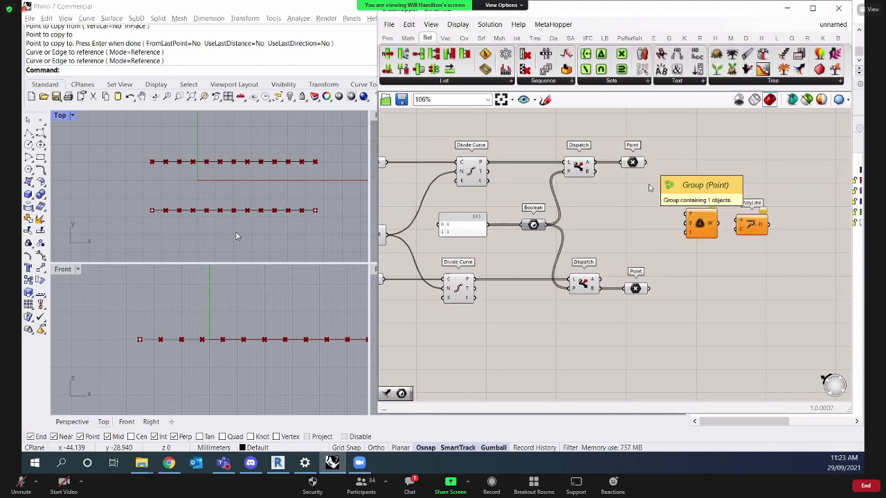
left_click_drag(488, 226, 686, 214)
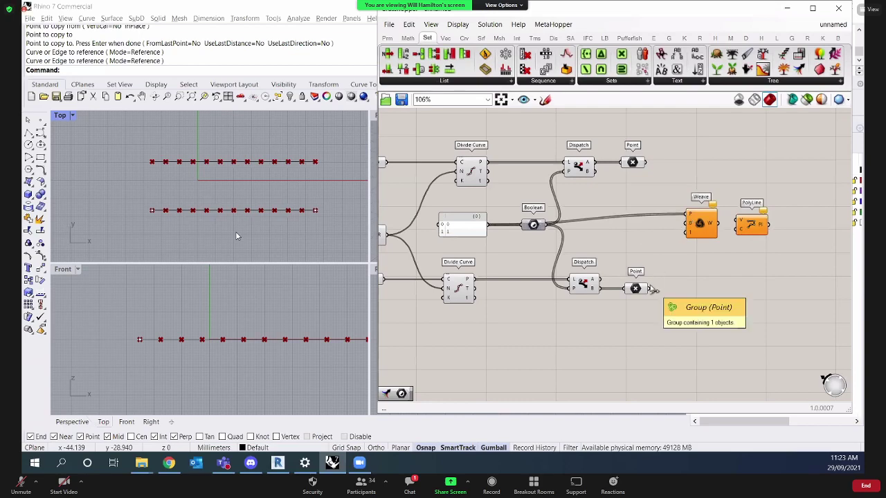
left_click_drag(651, 289, 758, 235)
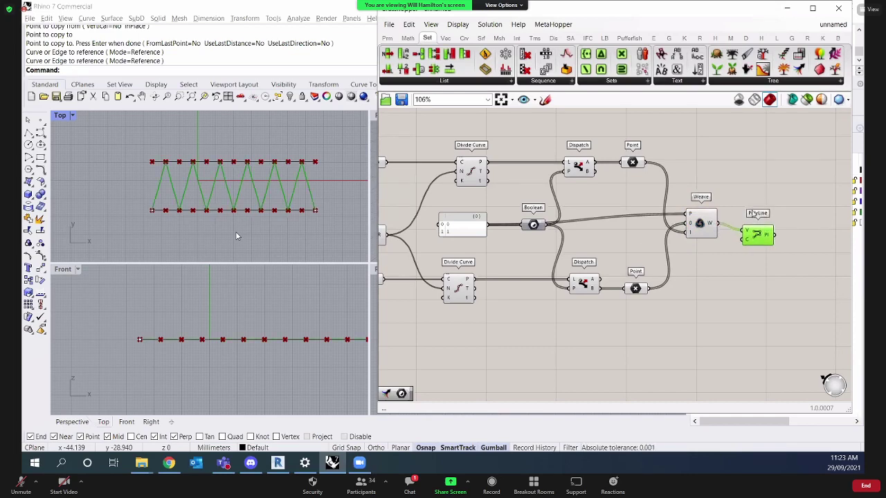
Move the upper truss curve closer to the lower curve in the Top viewport.
left_click(270, 168)
left_click_drag(235, 137, 235, 135)
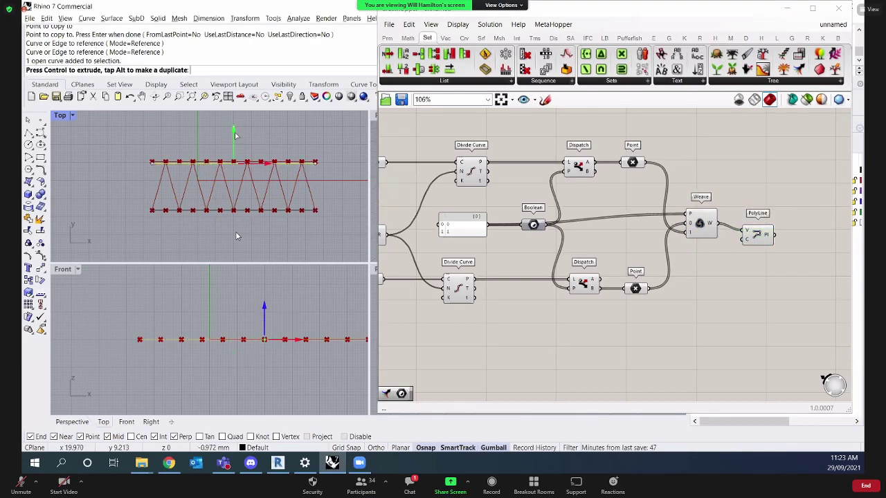
left_click_drag(235, 236, 235, 236)
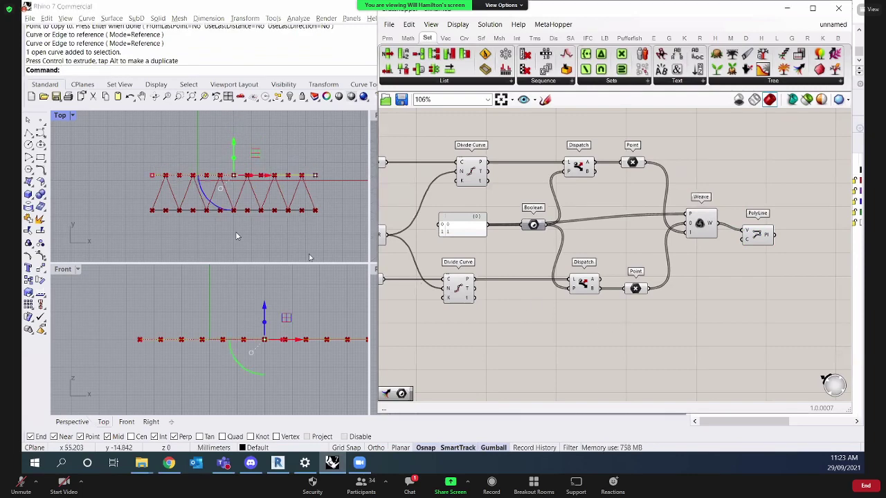
Add a PolyLine component fed by the upper Point parameter and a duplicate of it fed by the lower Point parameter.
double_click(785, 179)
type("p")
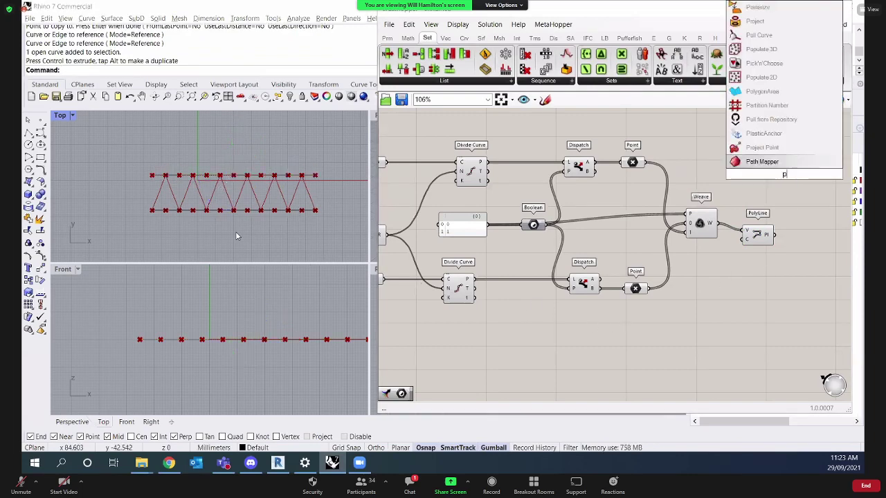
type("olyl")
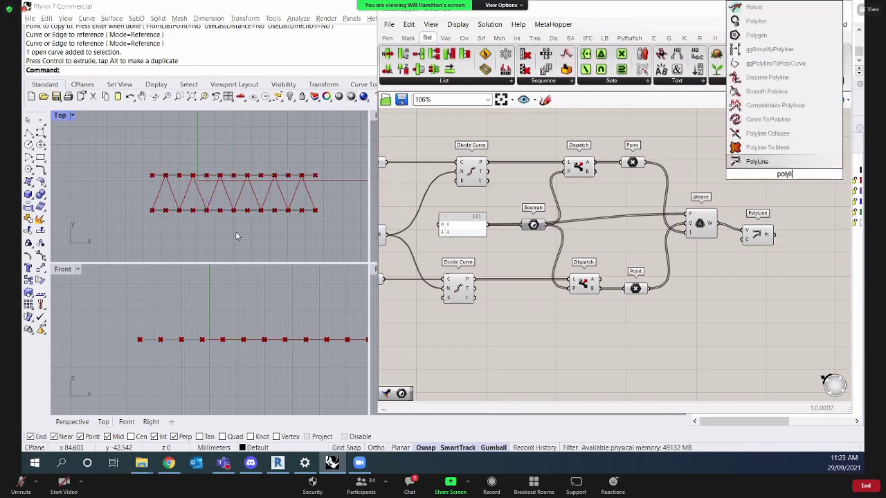
key("Return")
left_click_drag(782, 174, 739, 149)
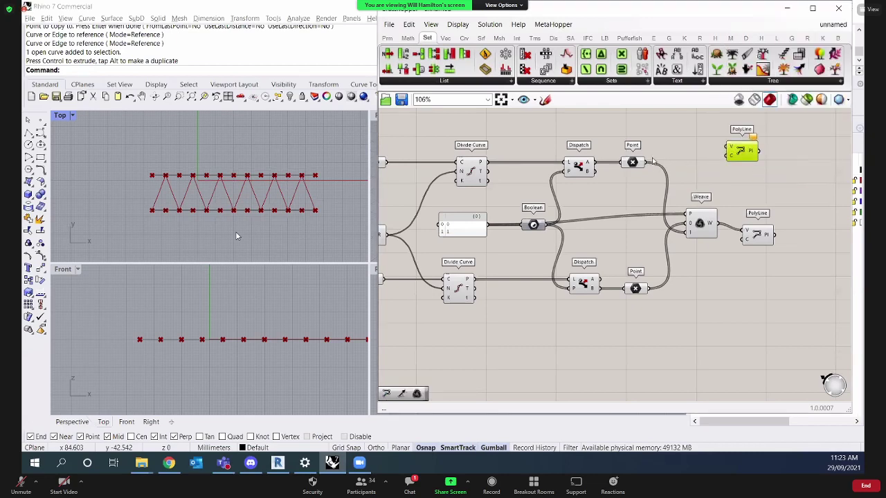
left_click_drag(649, 163, 764, 154)
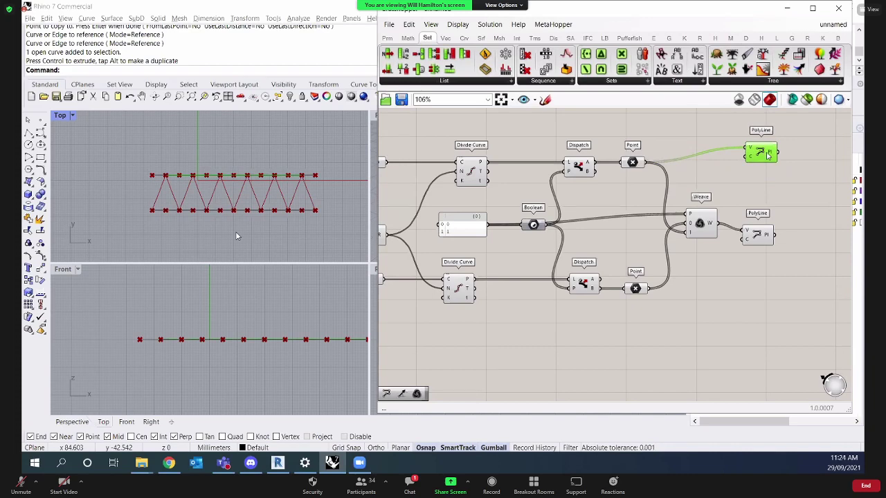
key("ctrl+v")
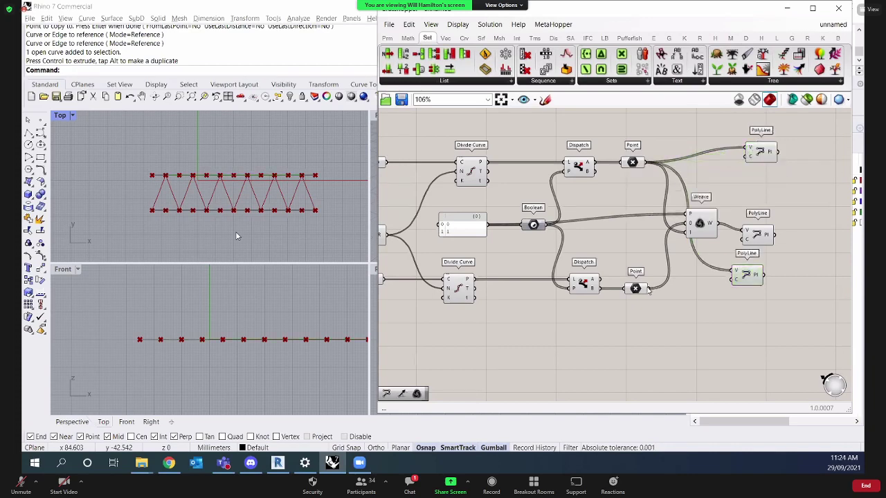
left_click_drag(648, 289, 734, 271)
Hide the two source curves in the Rhino model.
left_click_drag(242, 145, 236, 236)
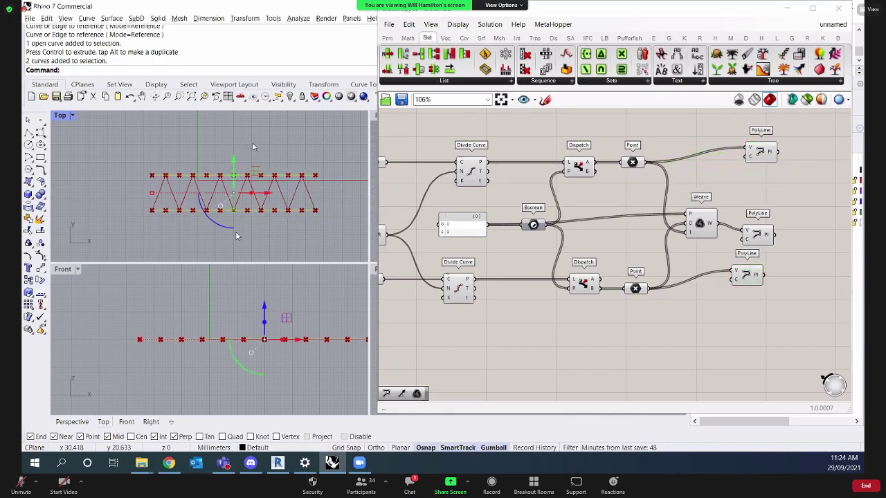
type("Hide")
key("Return")
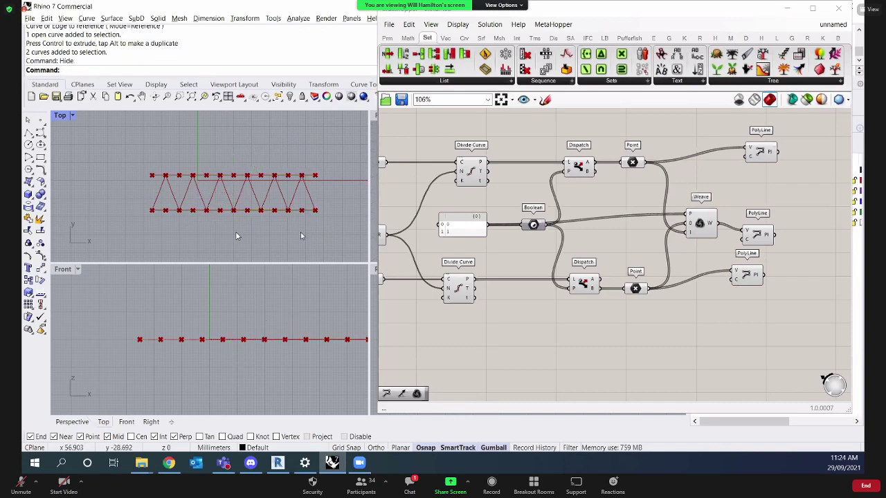
Enlarge the Top viewport and frame the whole truss in it.
scroll(261, 187, "down", 3)
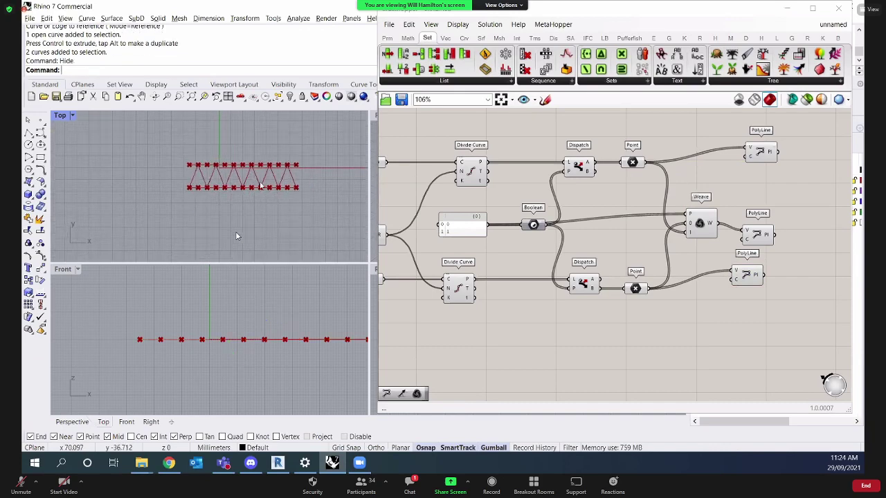
scroll(247, 206, "up", 4)
scroll(235, 207, "down", 2)
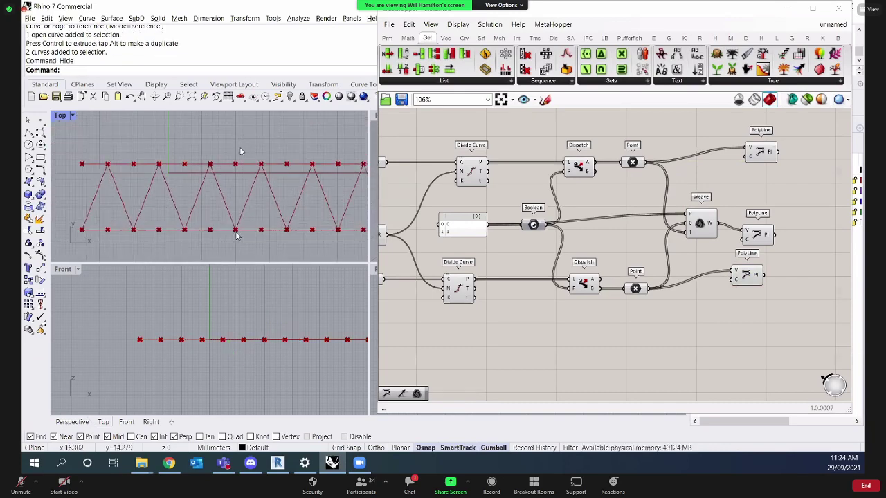
left_click_drag(206, 268, 206, 360)
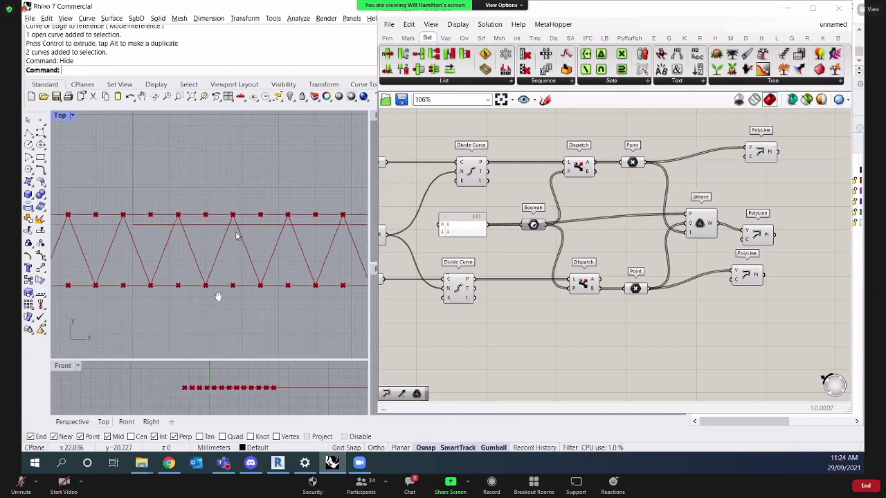
scroll(230, 278, "down", 2)
scroll(230, 278, "down", 1)
Turn off the preview of the Curve, Divide Curve, Dispatch, Point and Weave components so only the polylines are drawn.
scroll(639, 286, "down", 3)
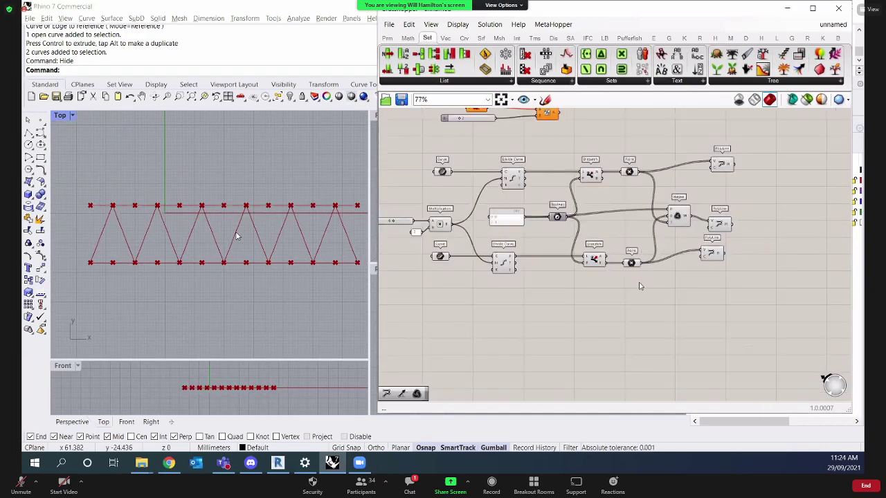
left_click_drag(424, 154, 647, 296)
right_click(388, 170)
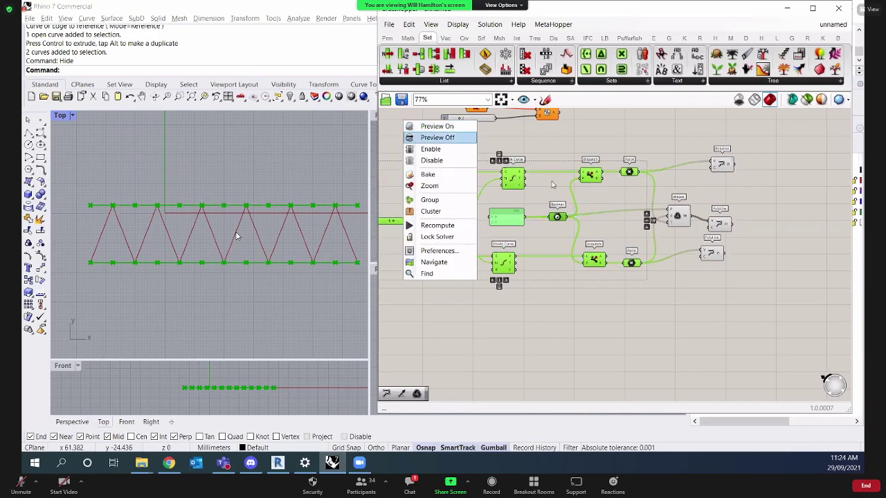
left_click(405, 190)
left_click(681, 209)
right_click(699, 190)
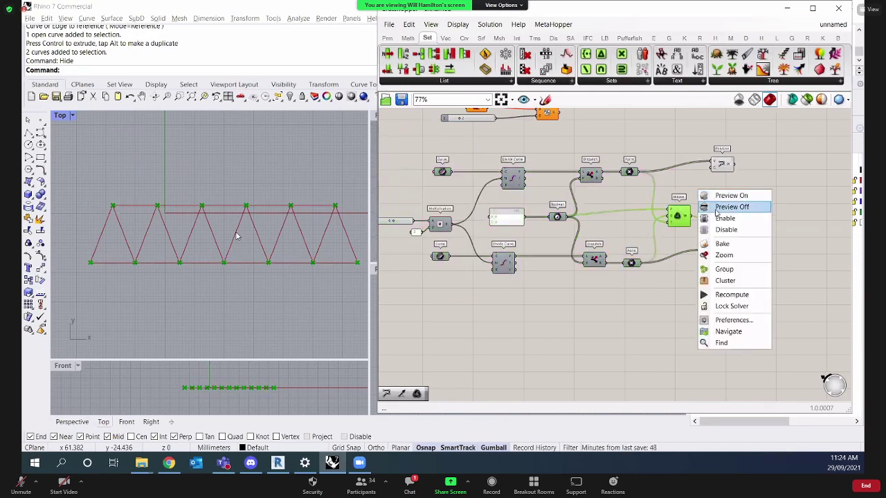
left_click(716, 204)
Line up the lower and upper PolyLine components with their Point parameters so the wires run straight.
scroll(654, 181, "up", 3)
left_click(633, 247)
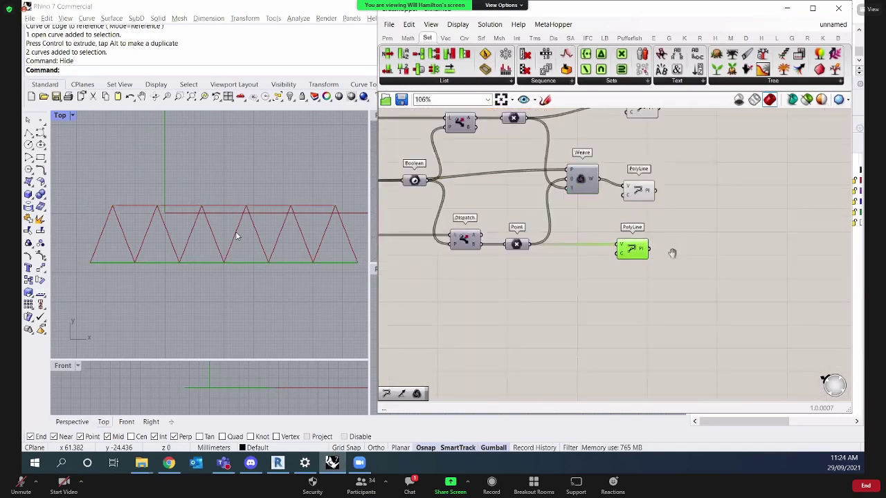
left_click(664, 178)
Add a Line component with A and B inputs above the upper Point-to-PolyLine wire.
right_click_drag(617, 163, 647, 156)
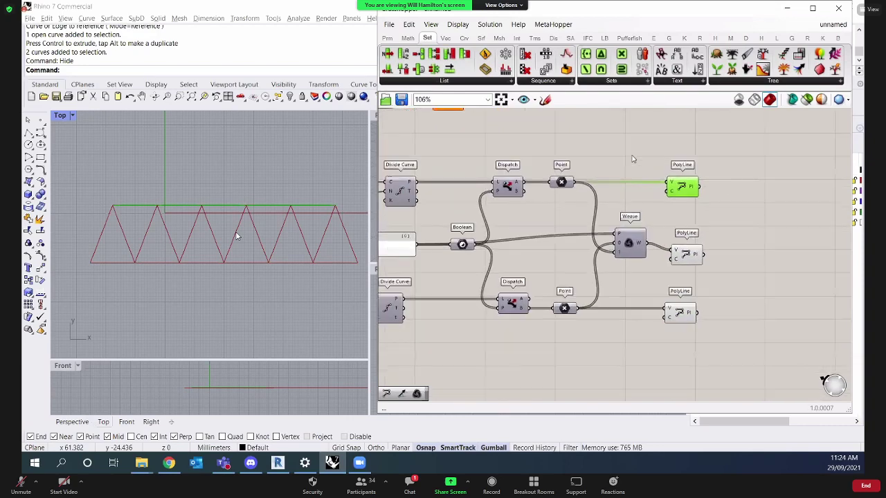
double_click(647, 155)
type("line")
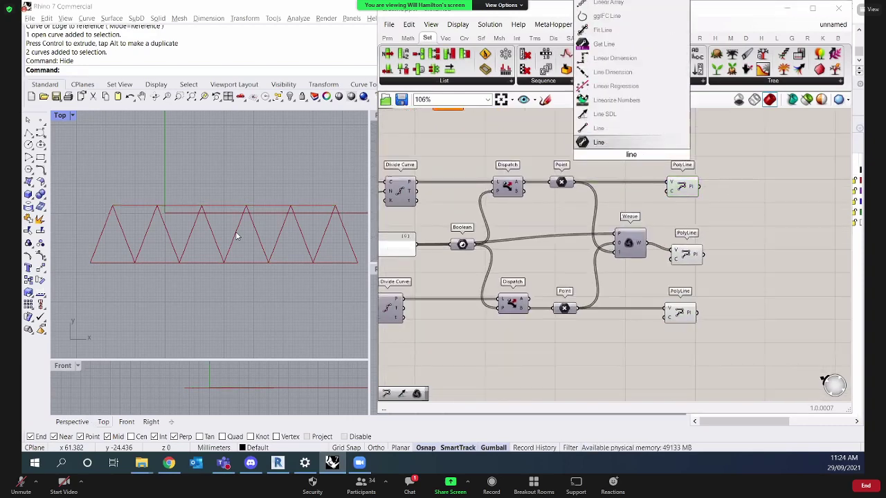
key("Return")
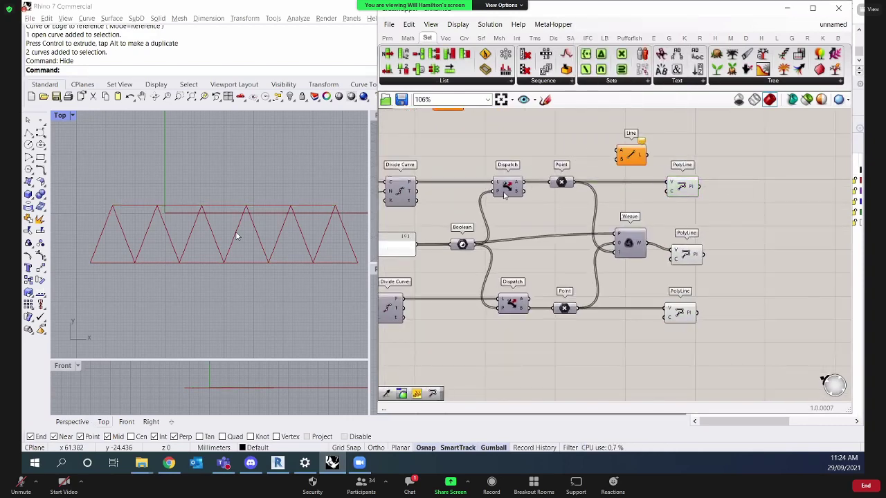
Turn on the preview of the upper Dispatch and compare its points with the truss's lower nodes.
left_click(507, 191)
right_click(523, 150)
left_click(546, 155)
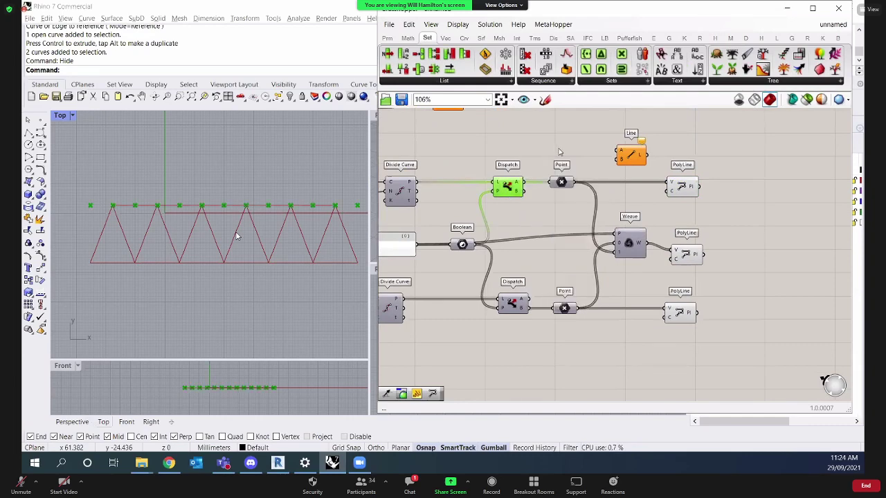
scroll(147, 214, "down", 3)
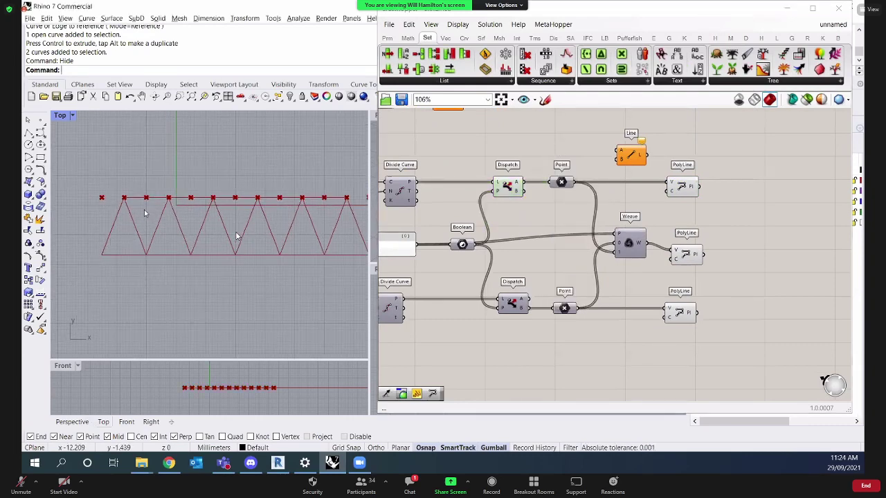
right_click_drag(146, 214, 126, 213)
left_click_drag(234, 220, 306, 200)
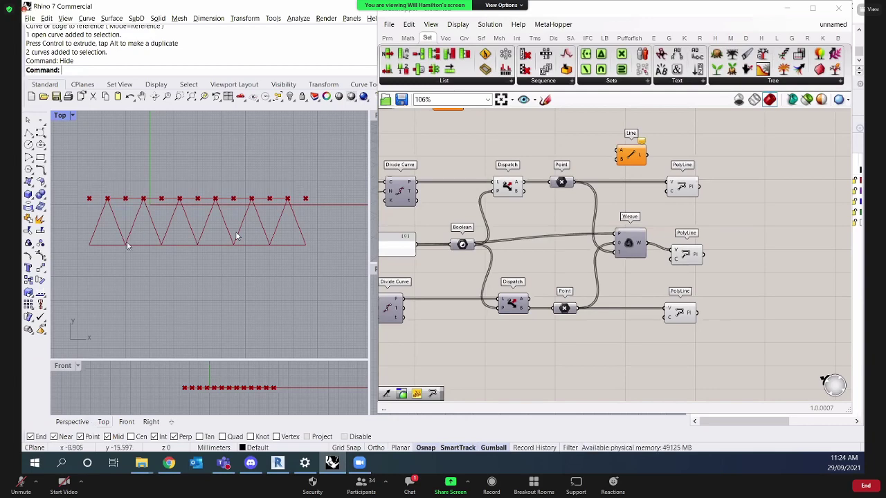
left_click_drag(97, 235, 312, 270)
right_click_drag(569, 270, 523, 296)
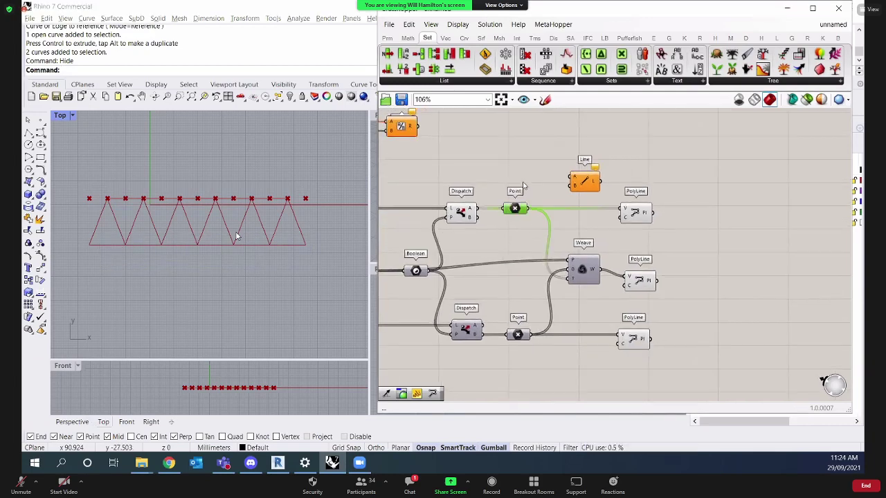
Move the Line component farther from the upper Point parameter and show the upper Divide Curve's points in the preview.
right_click(515, 181)
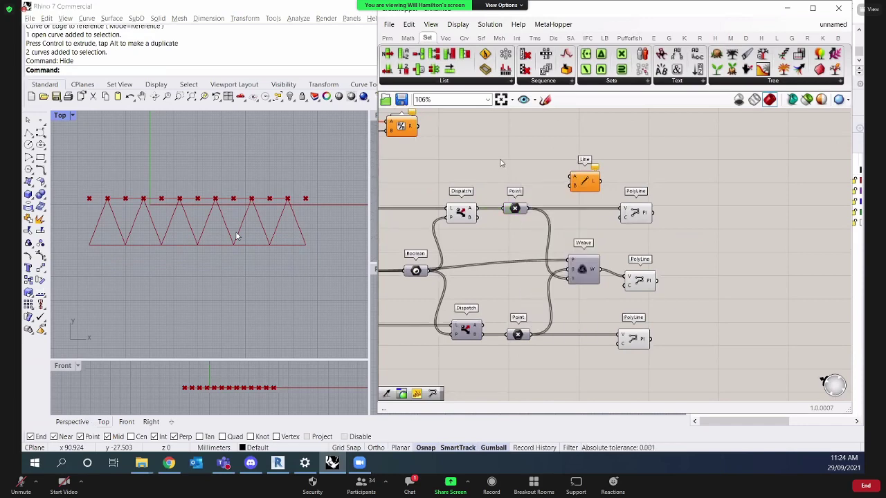
right_click_drag(523, 183, 501, 180)
left_click(480, 200)
left_click_drag(592, 178, 621, 158)
right_click_drag(417, 180, 489, 173)
right_click(491, 173)
left_click(532, 153)
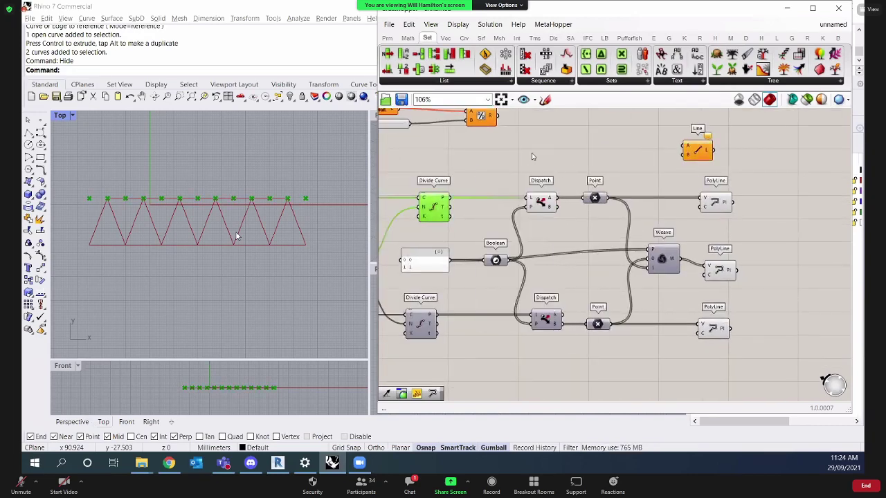
Add a Cull Index component beside the Line component, above the upper Dispatch and Point components.
left_click(477, 81)
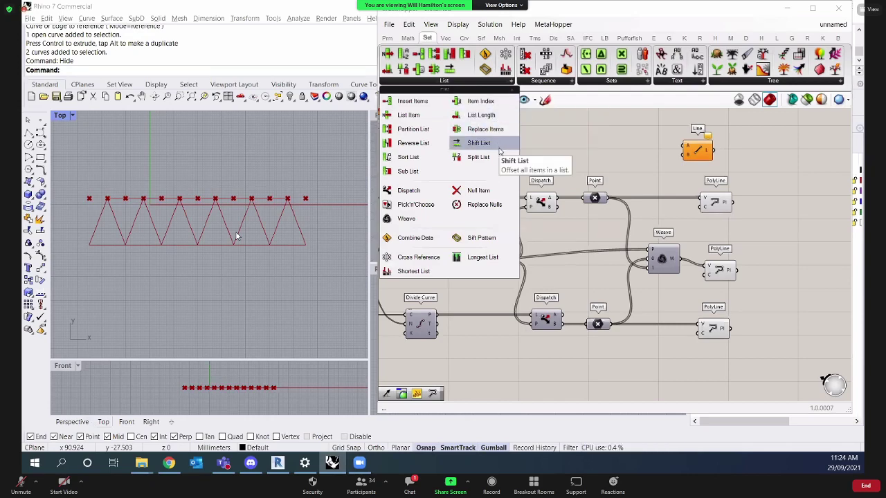
double_click(562, 152)
type("cull")
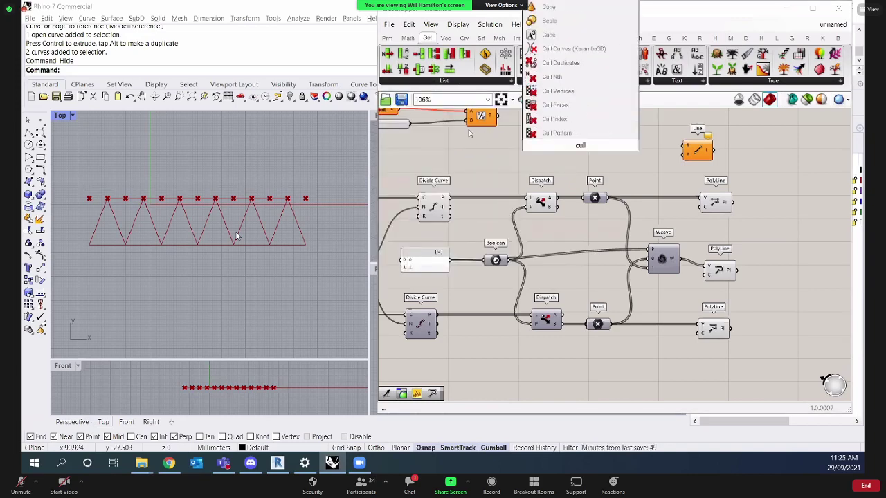
left_click(572, 124)
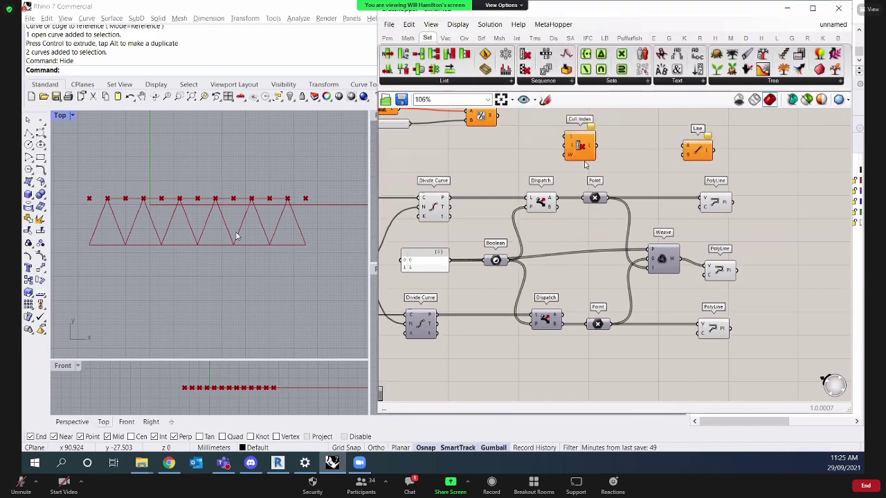
scroll(623, 166, "up", 2)
left_click(692, 173)
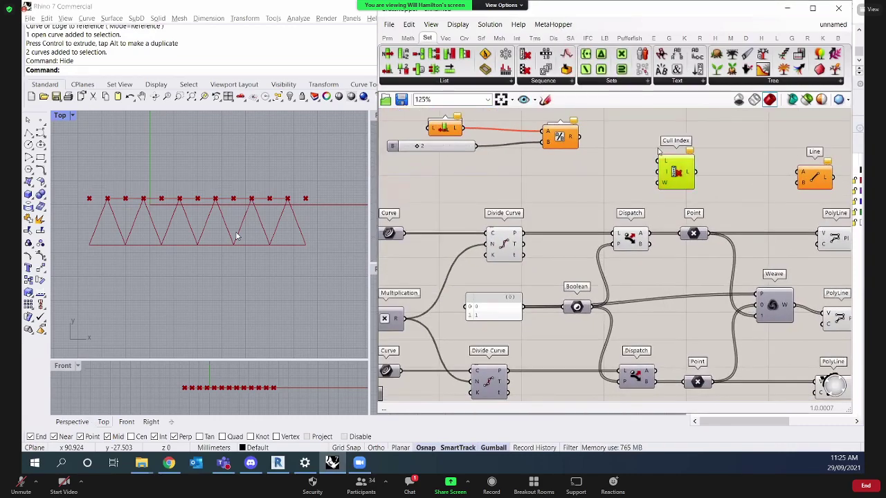
right_click(659, 152)
scroll(625, 156, "down", 2)
right_click_drag(625, 156, 605, 168)
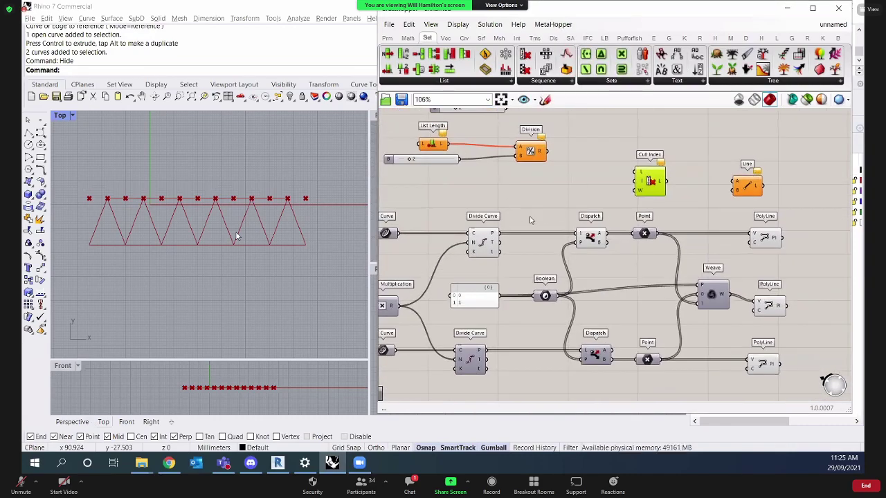
Connect the upper Divide Curve's points to Line input A and the lower Divide Curve's points to input B.
left_click(486, 243)
mouse_move(537, 197)
right_mouse_down()
mouse_move(561, 193)
mouse_move(543, 195)
right_mouse_up()
left_click(96, 204)
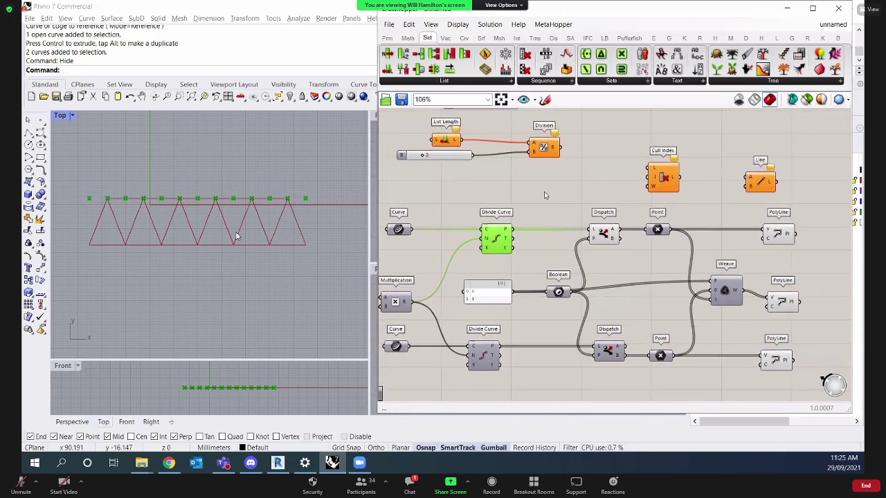
left_click_drag(514, 229, 748, 181)
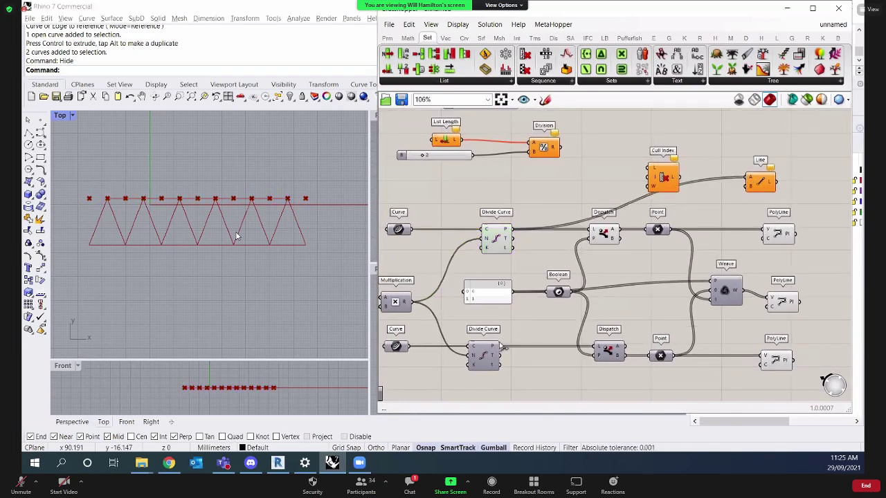
left_click_drag(500, 347, 749, 185)
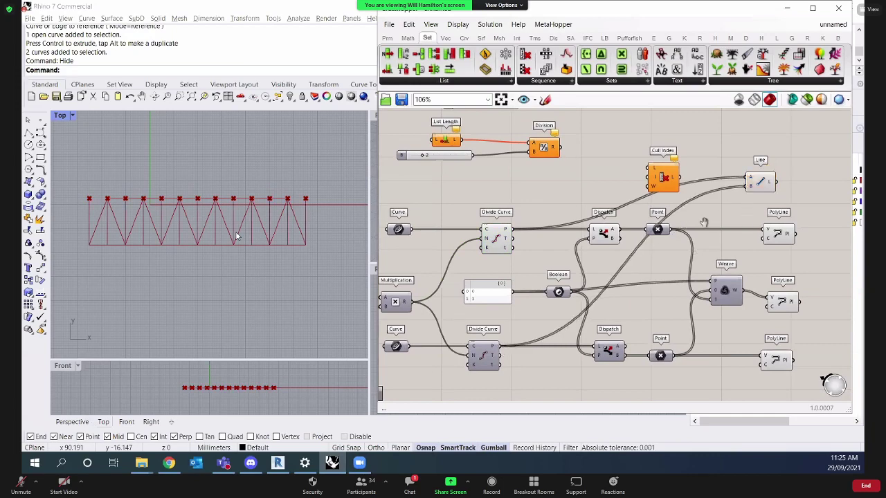
Rearrange the Line and Cull Index components so that Cull Index sits directly after Line.
right_click_drag(771, 187, 728, 206)
left_click_drag(728, 206, 794, 207)
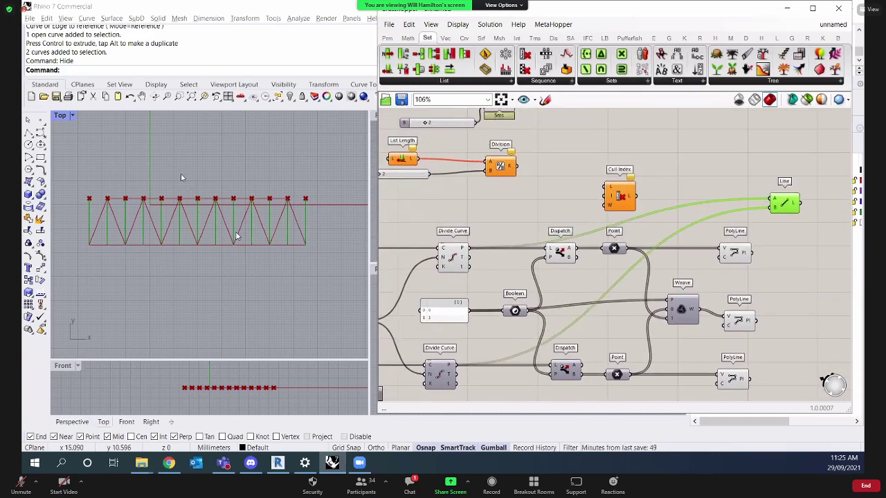
scroll(236, 236, "up", 2)
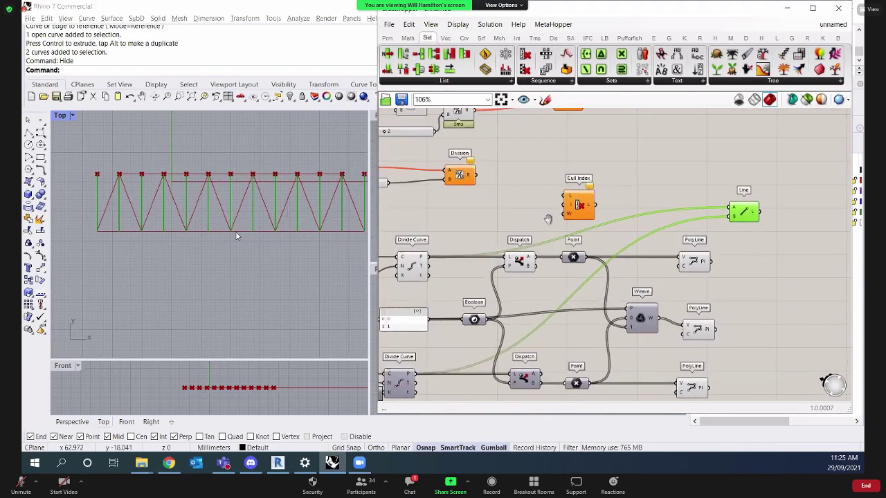
right_click_drag(618, 222, 542, 233)
left_click_drag(703, 215, 633, 185)
left_click_drag(544, 206, 685, 203)
scroll(664, 219, "up", 2)
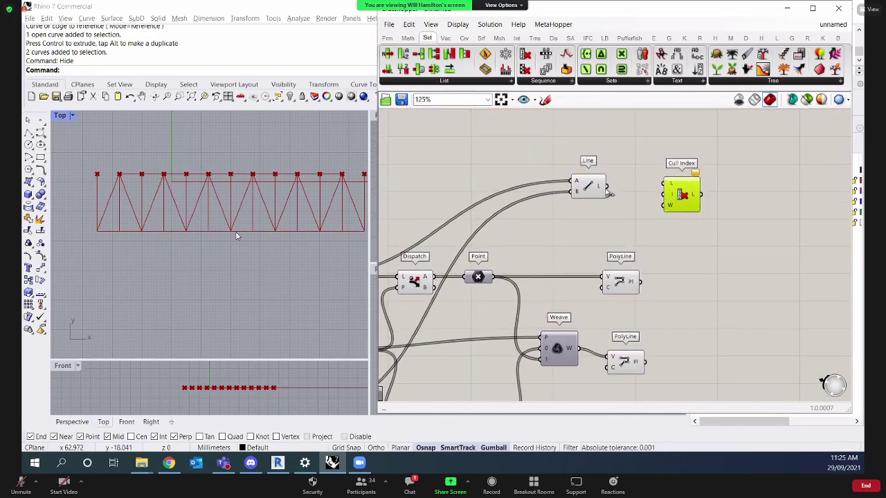
left_click_drag(678, 193, 679, 199)
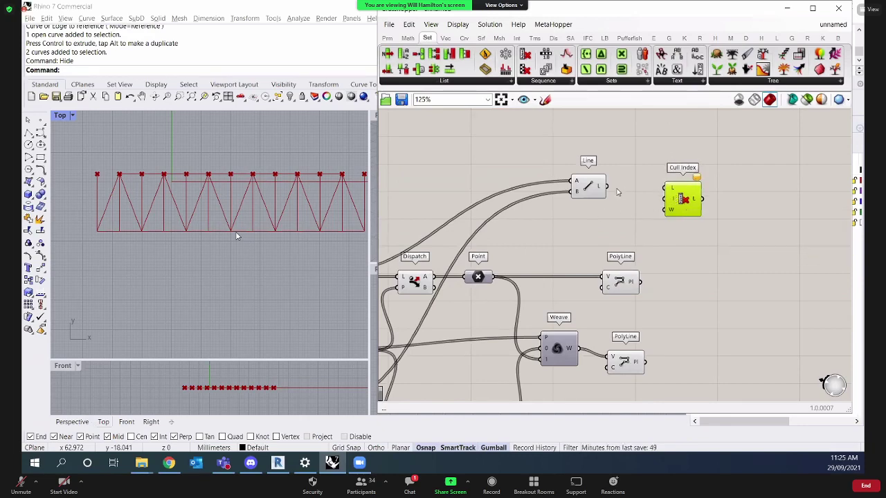
Connect the Line output to Cull Index's L input and align the two components for a straight wire.
left_click_drag(609, 190, 666, 188)
left_click_drag(590, 189, 590, 180)
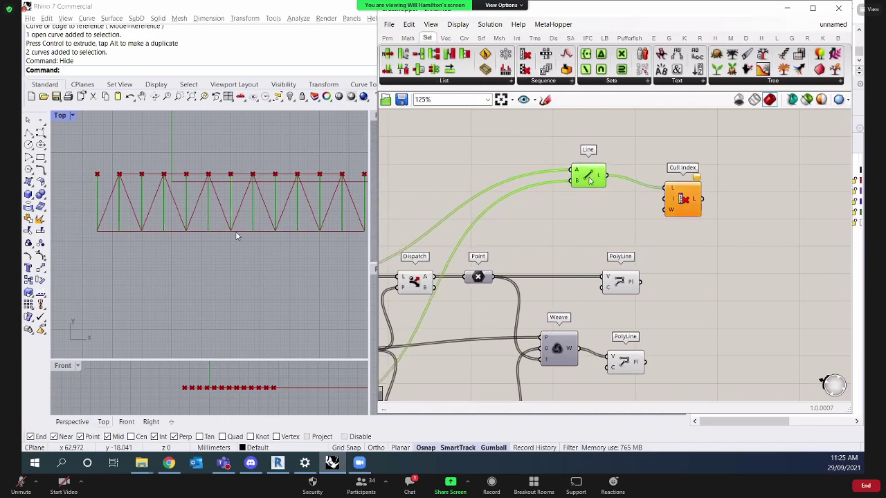
left_click_drag(685, 207, 698, 198)
right_click_drag(698, 199, 677, 200)
Create a panel containing 0 and connect it to Cull Index's I input.
double_click(567, 231)
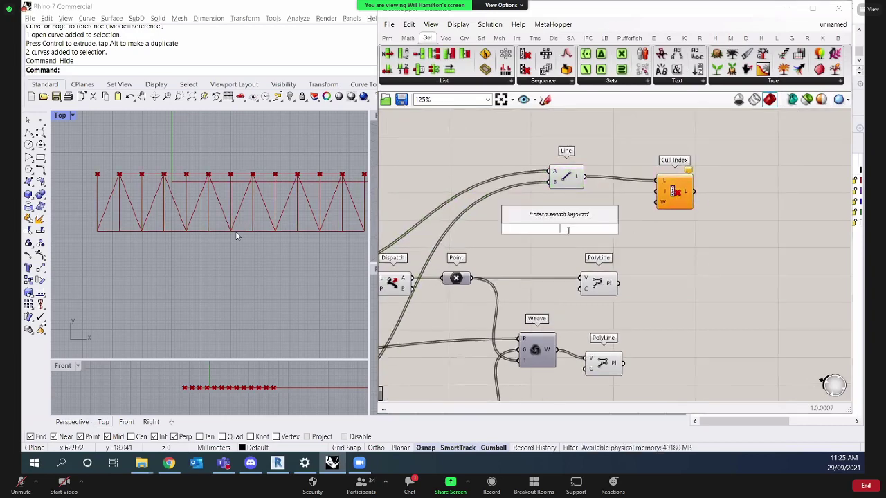
type("0")
key("Return")
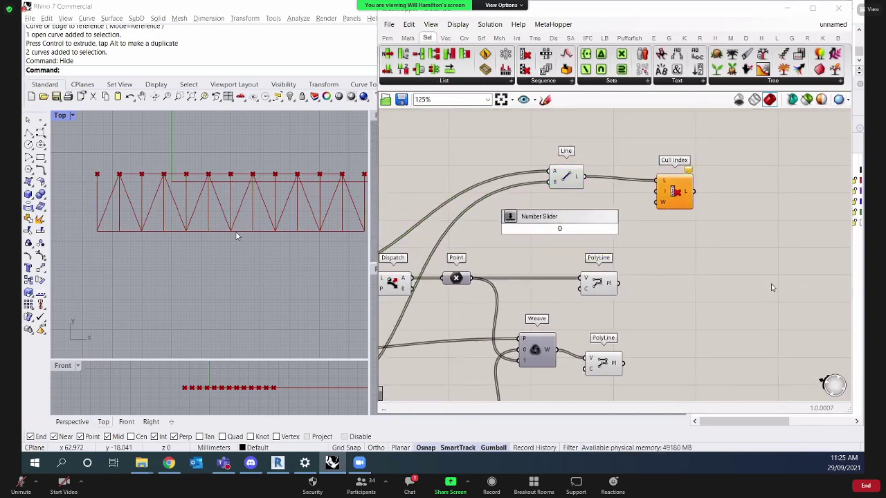
left_click(654, 239)
double_click(654, 234)
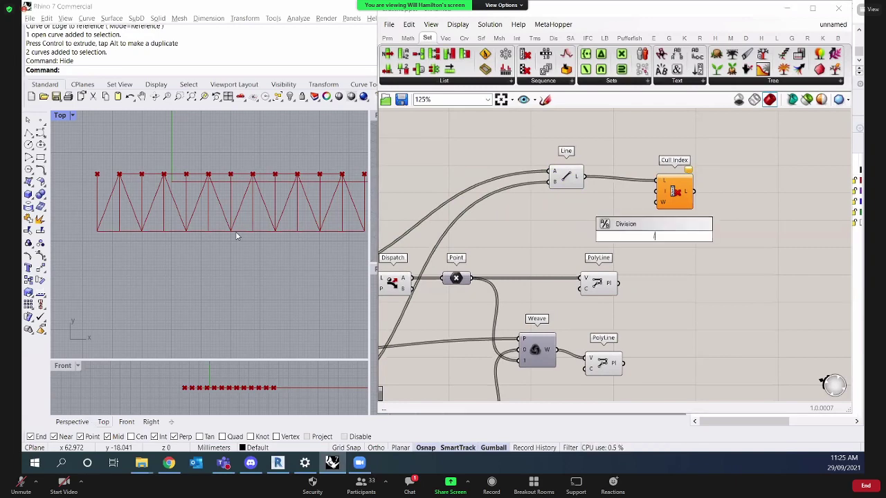
key("Return")
scroll(652, 239, "up", 3)
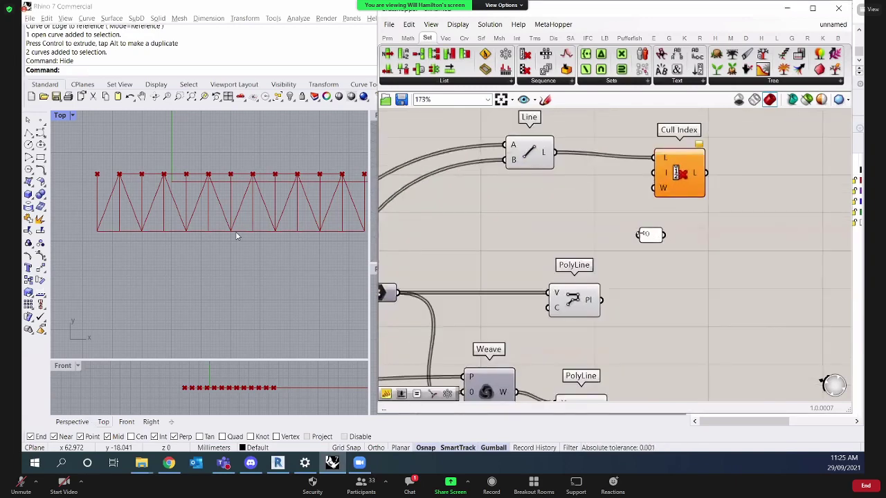
left_click(651, 236)
left_click_drag(651, 235, 655, 172)
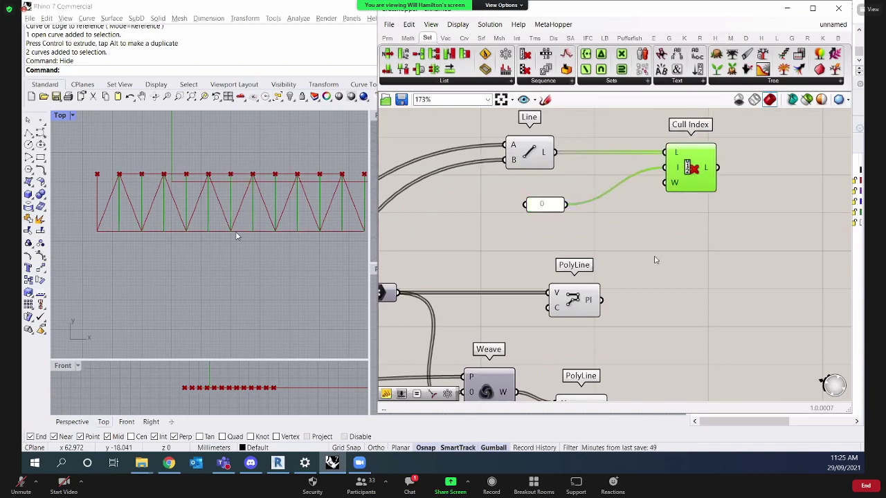
Turn off the preview of the Line component so only the culled lines display on the truss.
left_click(538, 154)
right_click(592, 132)
left_click(620, 146)
scroll(230, 215, "down", 2)
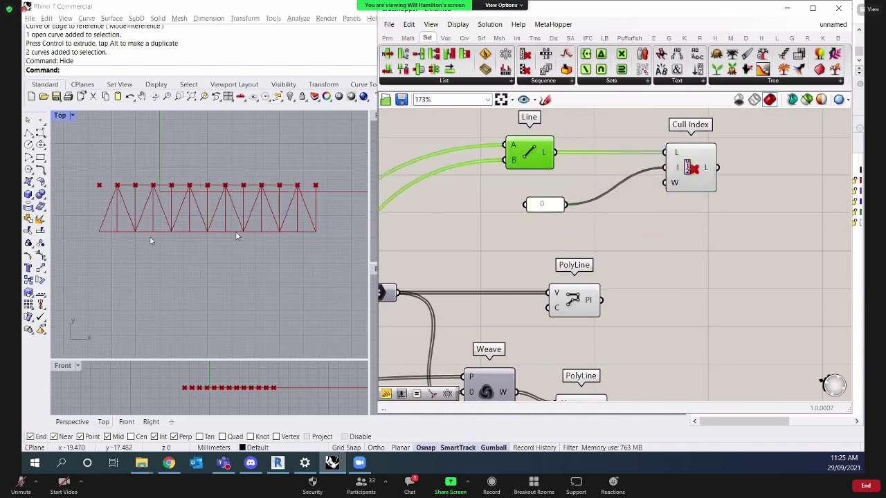
scroll(230, 215, "up", 3)
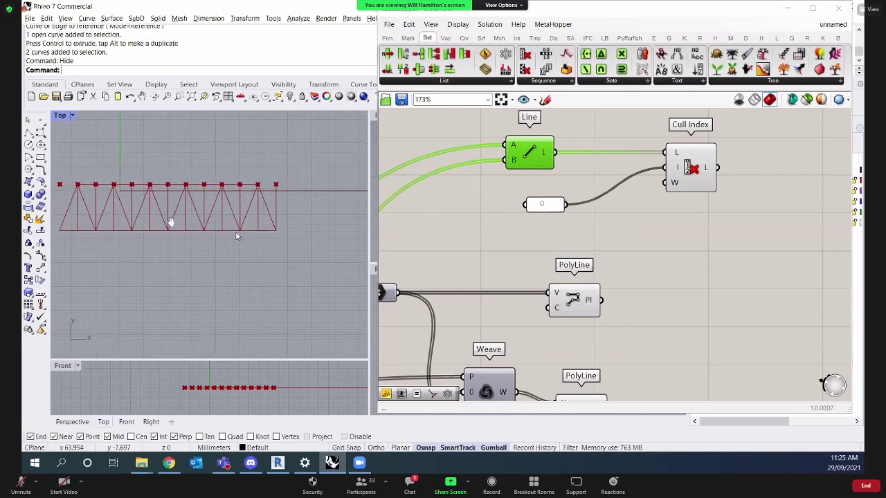
scroll(551, 208, "up", 2)
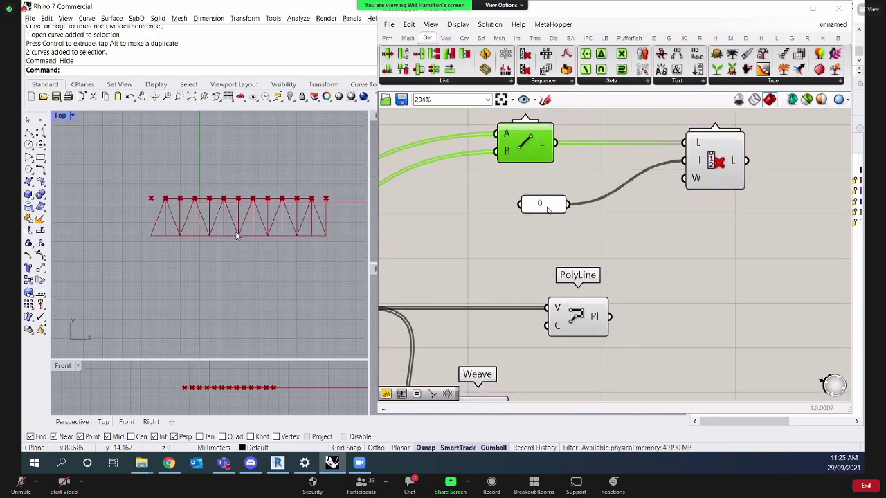
Add -1 as a second line below 0 in the index panel and enlarge the panel.
double_click(543, 203)
key("Return")
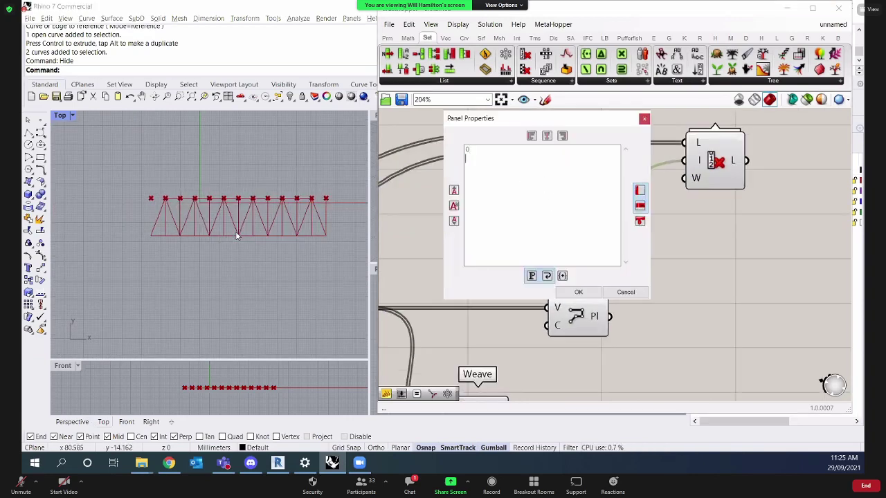
type("1")
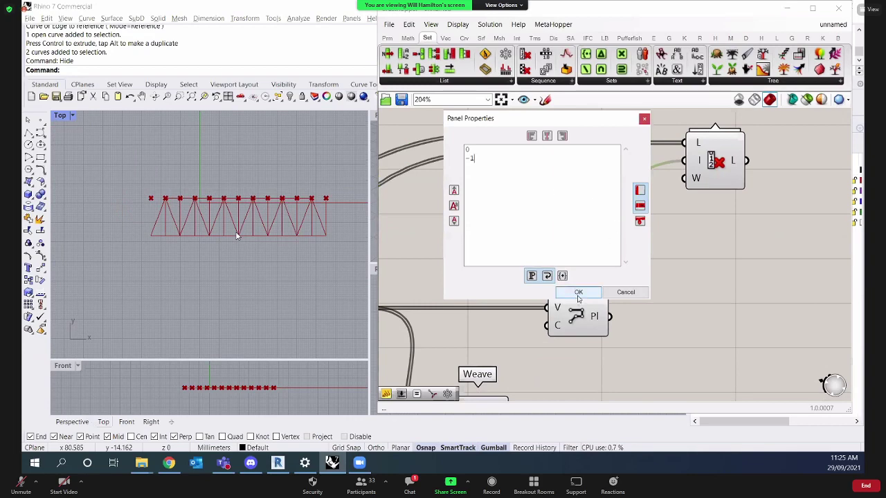
left_click(578, 292)
scroll(707, 234, "up", 3)
left_click(503, 230)
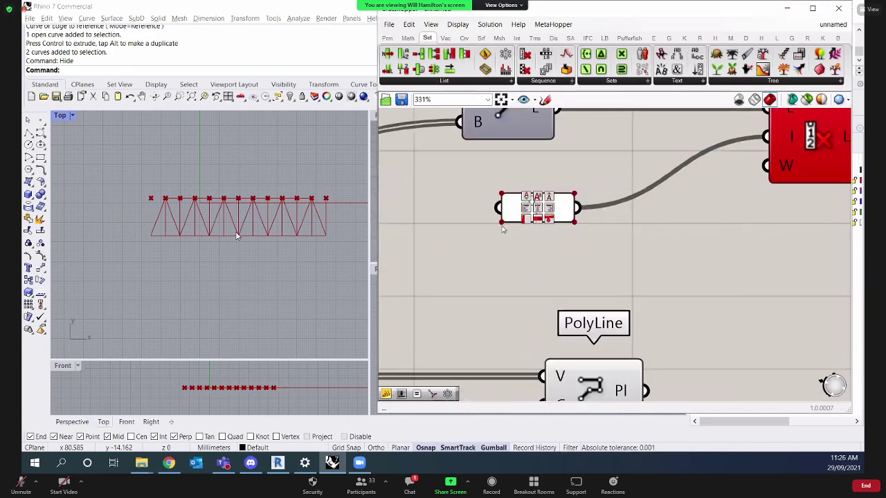
scroll(505, 220, "down", 3)
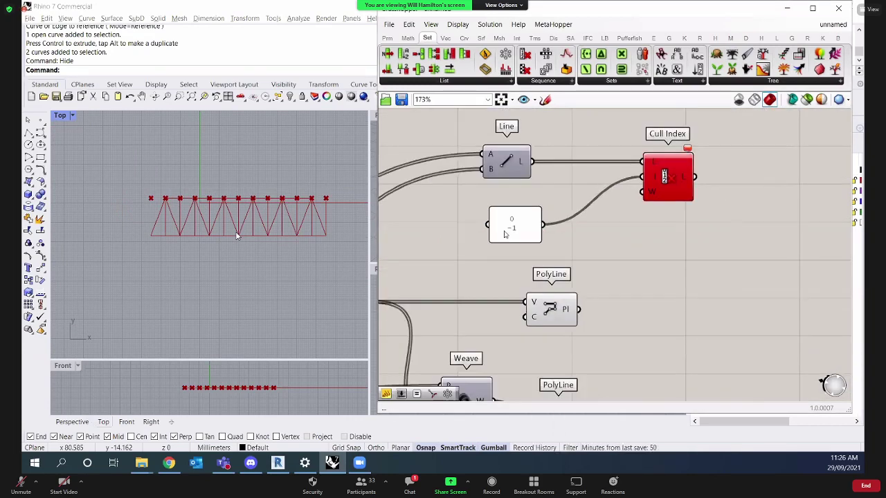
Make the index panel output 0 and -1 as separate items, and resize it to fit both rows.
right_click(507, 234)
left_click(544, 223)
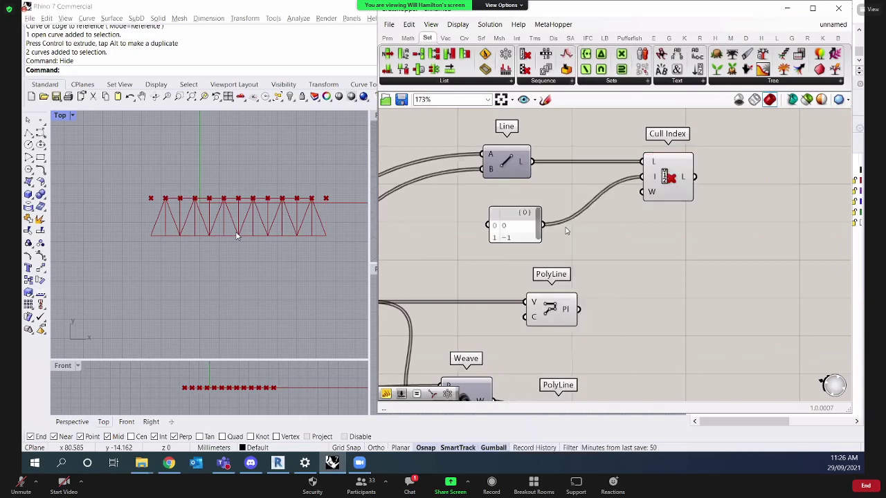
right_click_drag(653, 190, 643, 200)
scroll(642, 199, "up", 1)
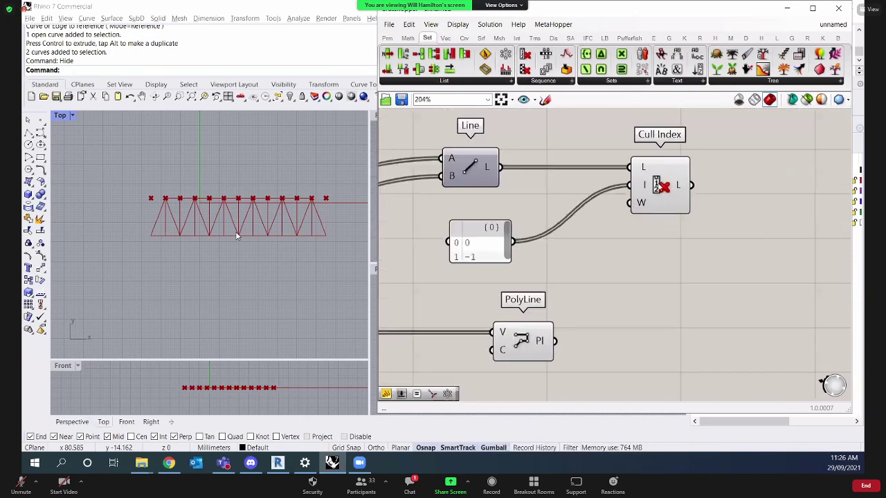
left_click(643, 199)
left_click_drag(480, 258, 480, 286)
mouse_move(504, 250)
left_mouse_down()
mouse_move(489, 231)
mouse_move(500, 269)
mouse_move(503, 251)
left_mouse_up()
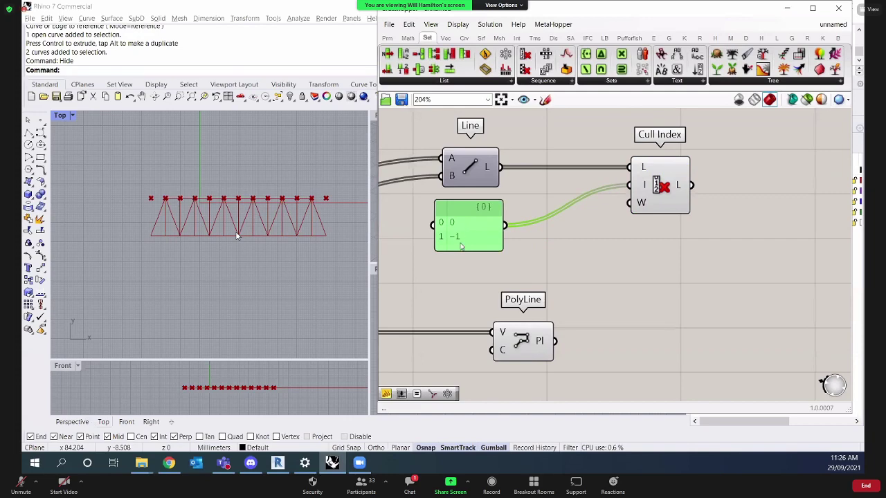
Move the Line, index panel and Cull Index components together, closer to the Divide Curve components.
scroll(337, 206, "up", 4)
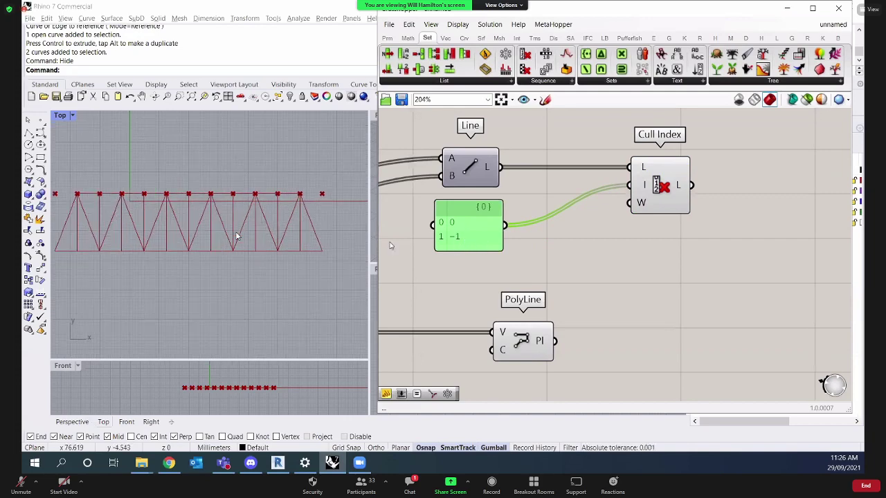
scroll(314, 221, "down", 2)
scroll(668, 253, "down", 3)
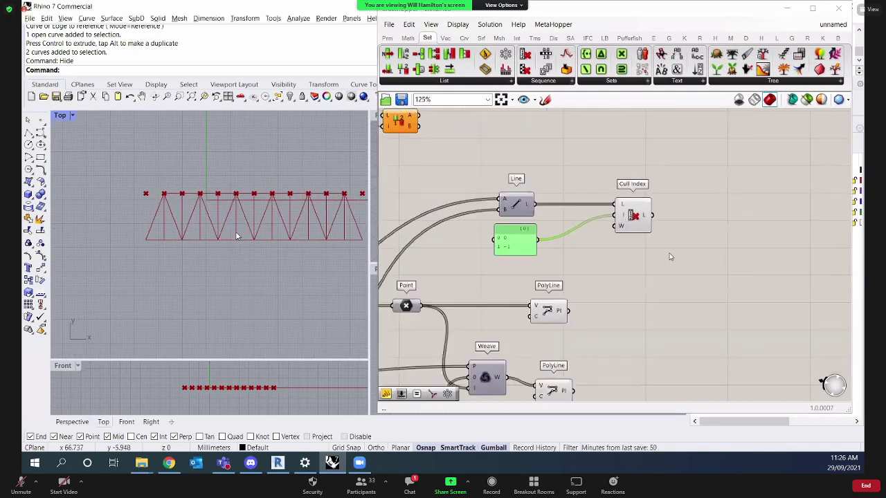
scroll(708, 217, "down", 1)
left_click(680, 214)
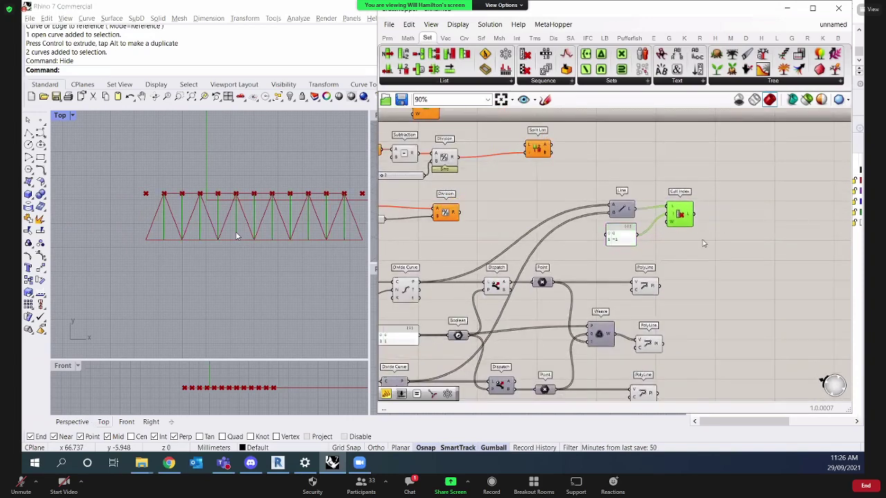
left_click_drag(606, 199, 699, 248)
left_click_drag(680, 214, 655, 215)
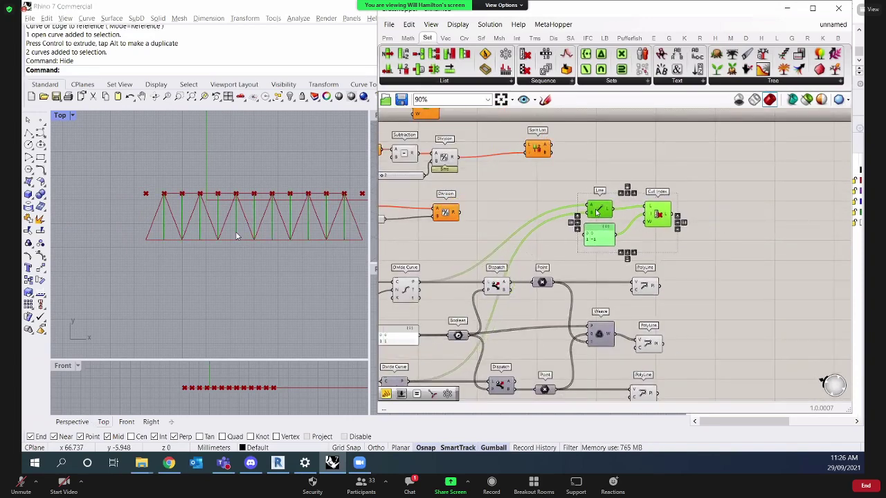
Highlight Cull Index's vertical lines in the truss preview and review the overall definition.
left_click(699, 228)
scroll(591, 218, "up", 2)
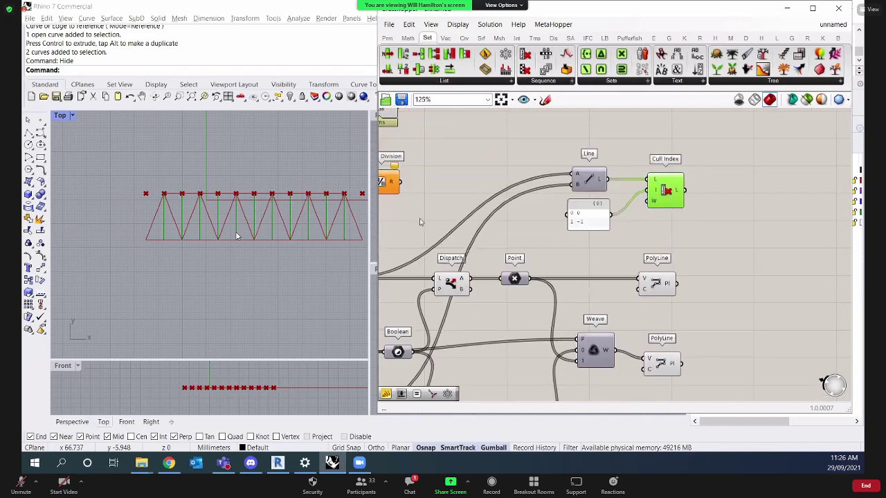
right_click_drag(256, 273, 225, 278)
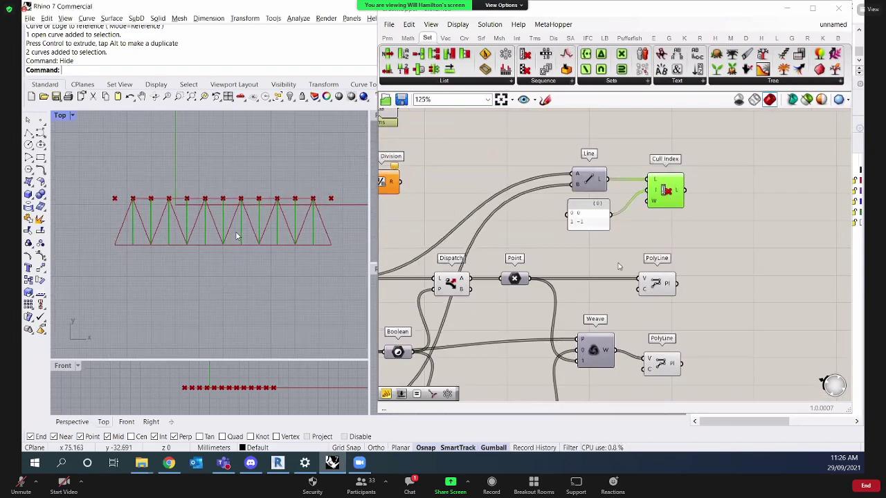
left_click(681, 235)
right_click_drag(704, 225, 735, 213)
scroll(787, 308, "down", 2)
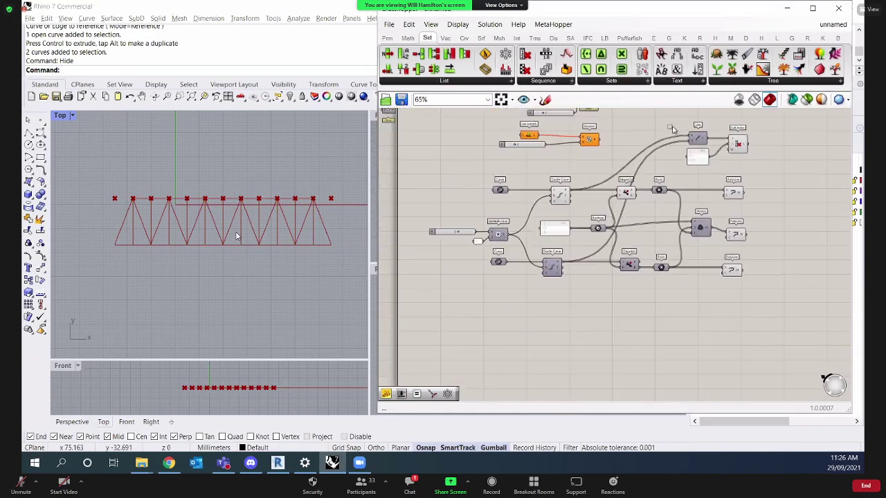
Highlight all truss components in the preview and review the connections from Divide Curve through Dispatch, Weave, Line and Cull Index.
left_click_drag(787, 309, 650, 120)
left_click_drag(665, 330, 425, 179, "shift")
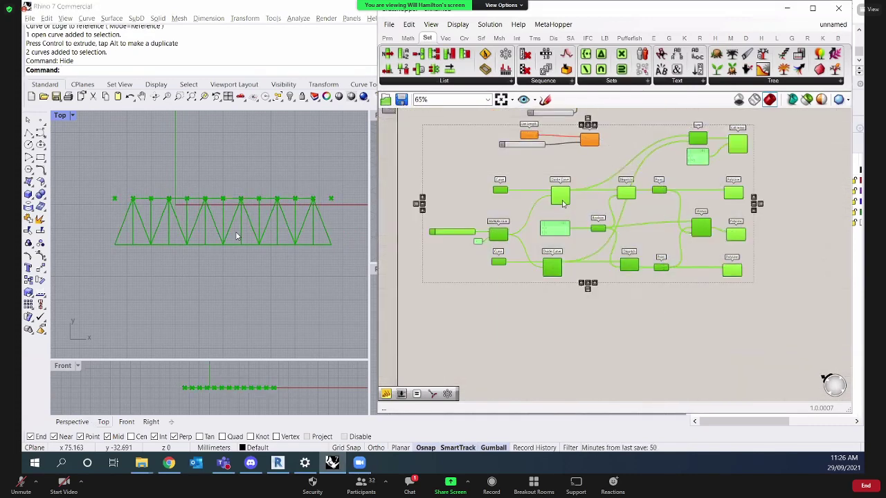
scroll(747, 206, "up", 2)
left_click(685, 214)
scroll(387, 332, "up", 2)
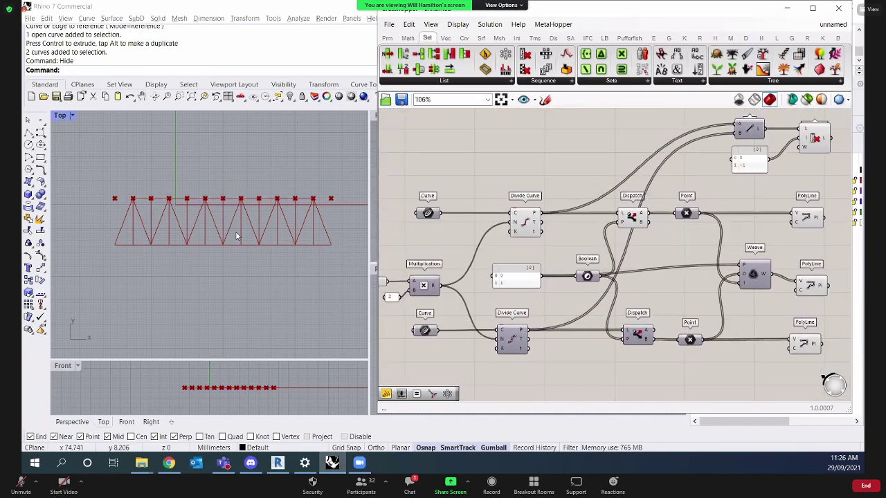
right_click_drag(808, 167, 753, 177)
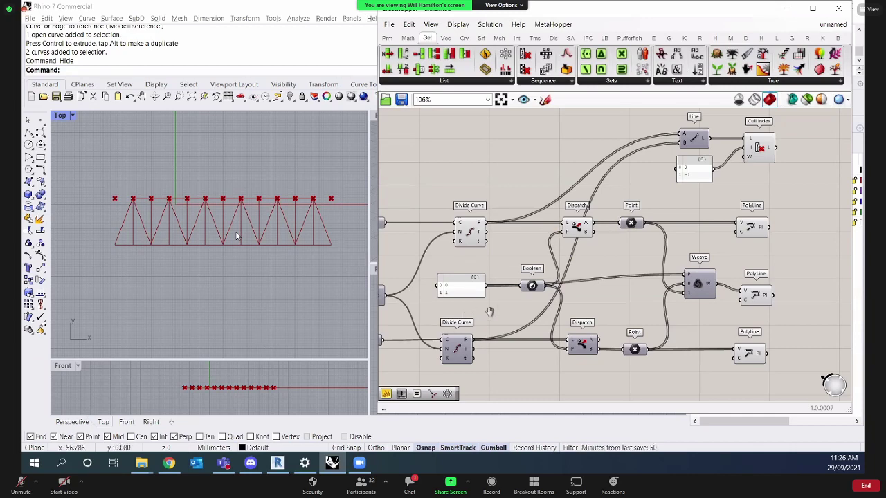
scroll(489, 312, "down", 2)
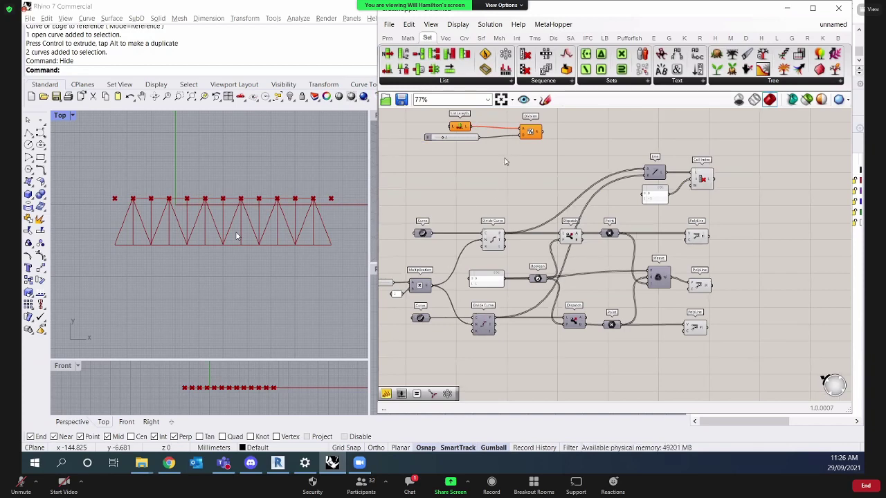
scroll(481, 186, "up", 2)
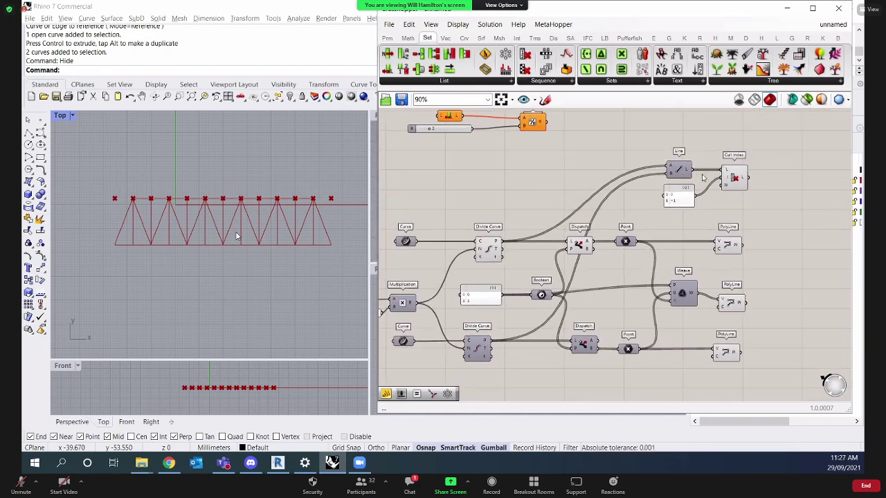
Move the two Dispatch components closer to their Point components.
left_click_drag(579, 245, 597, 245)
left_click_drag(586, 352, 593, 351)
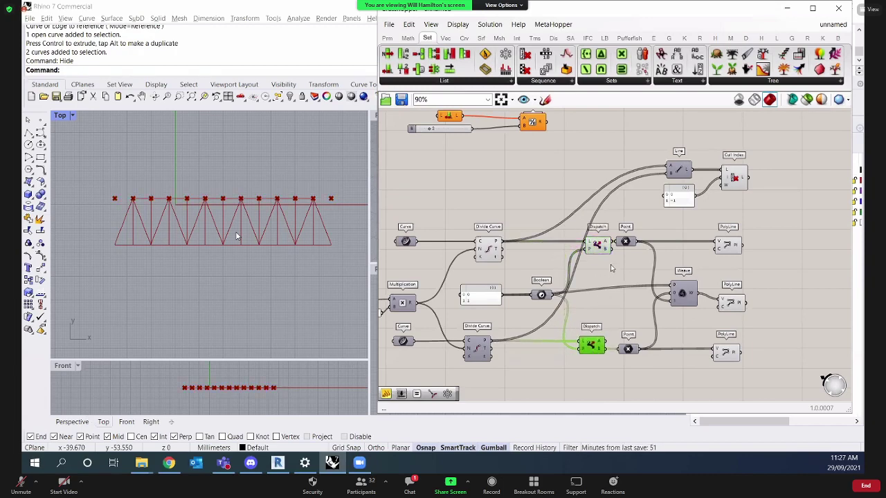
right_click_drag(641, 228, 658, 210)
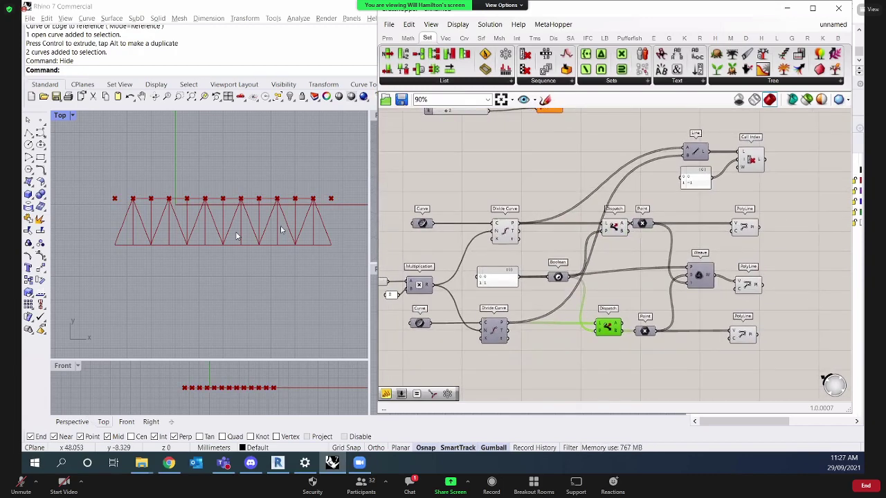
Temporarily show the two hidden chord curves in Rhino to move them down, well clear of the X axis, and hide them again.
type("Show")
key("Return")
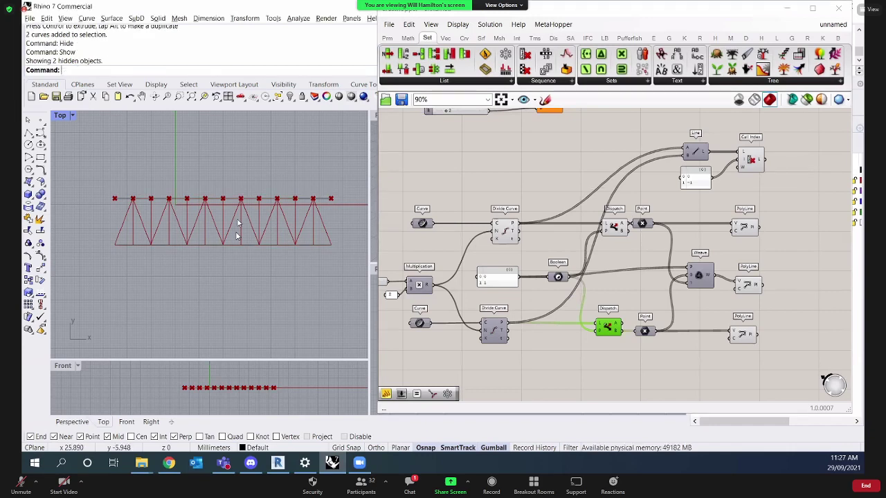
scroll(259, 169, "down", 10)
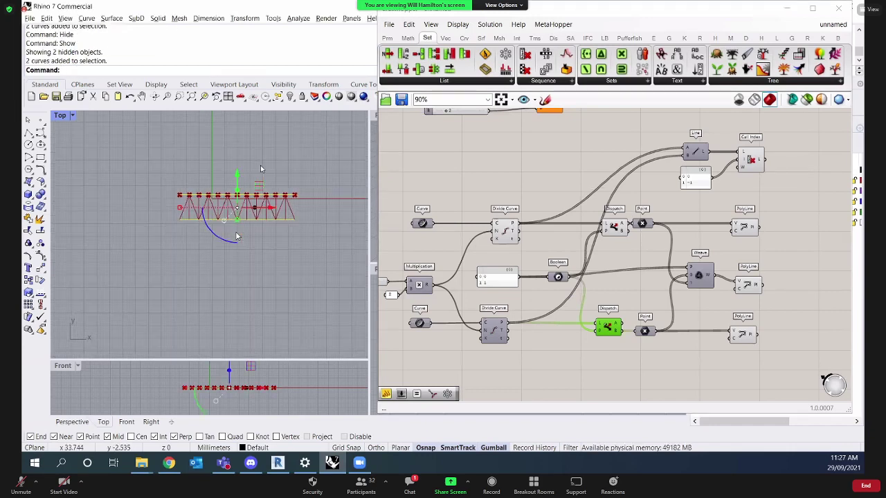
left_click_drag(252, 154, 257, 311)
scroll(199, 289, "up", 5)
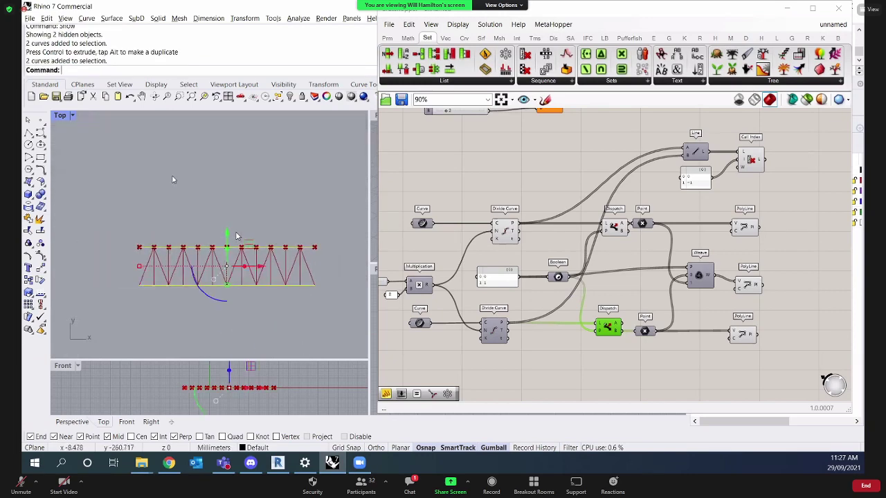
key("Return")
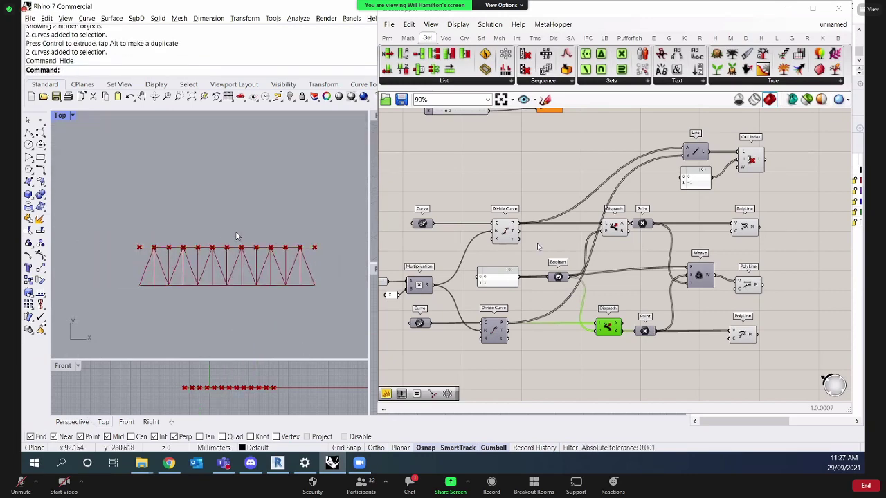
Turn off the previews of the upper Divide Curve and upper Dispatch components to clear the division points.
left_click(504, 229)
right_click(523, 179)
left_click(546, 194)
left_click(537, 197)
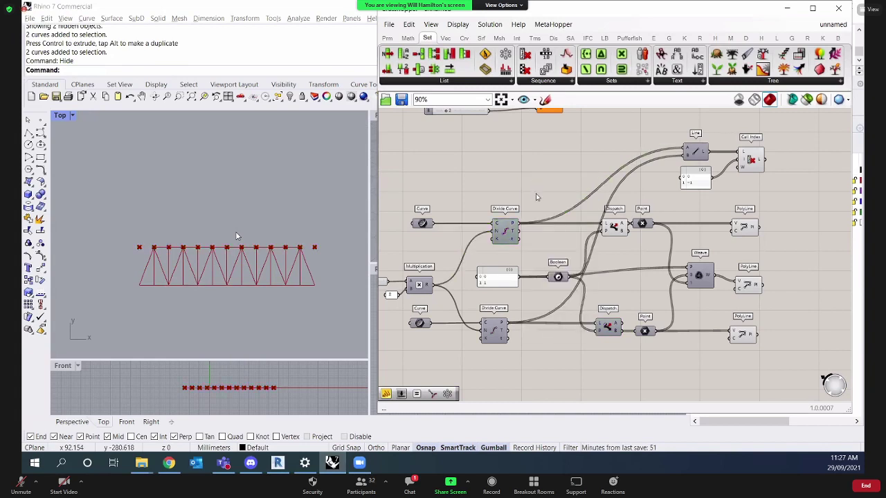
left_click(614, 223)
right_click(607, 184)
left_click(623, 198)
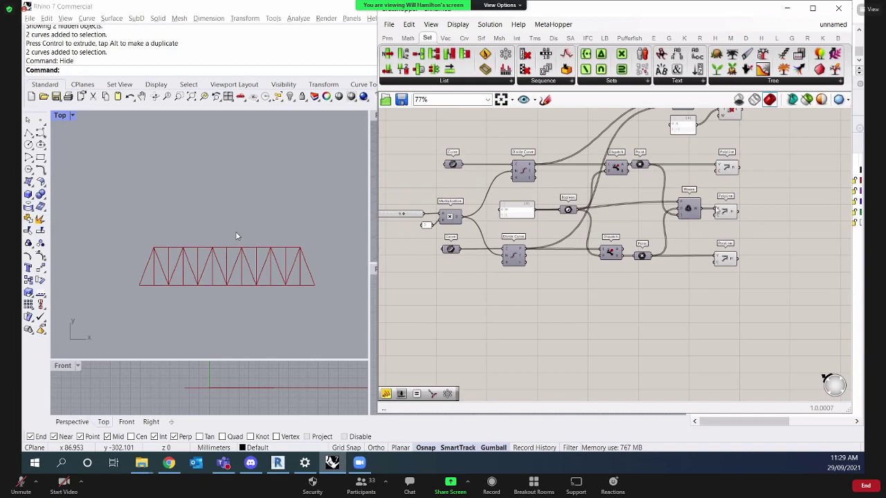
Sketch a freehand trapezoidal truss outline on the canvas below the definition.
scroll(539, 313, "down", 1)
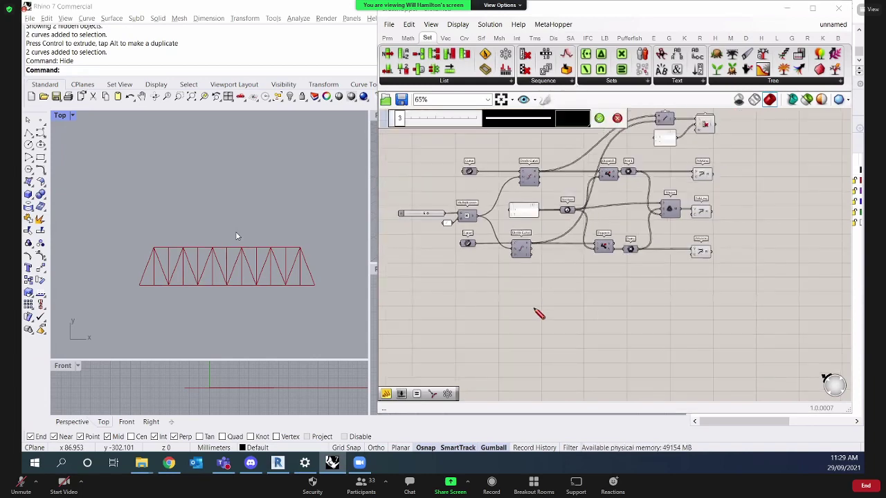
right_click(539, 313)
scroll(526, 297, "up", 3)
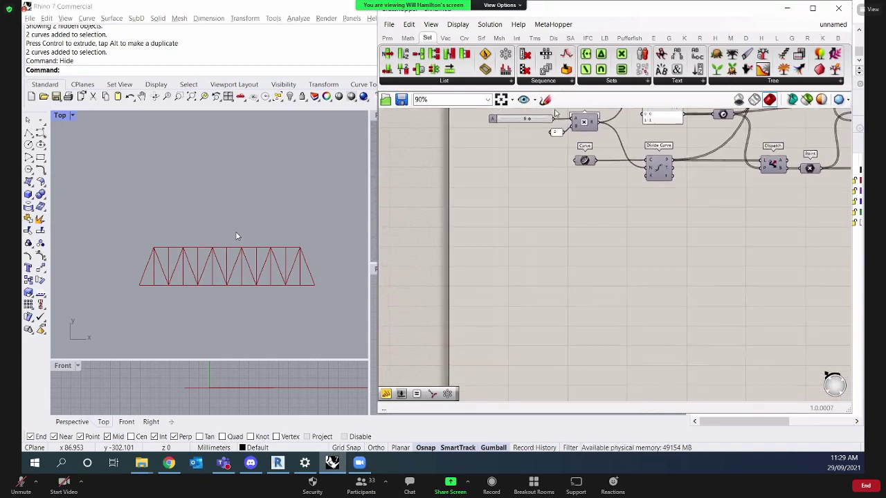
left_click(544, 100)
mouse_move(510, 214)
left_mouse_down()
mouse_move(471, 276)
mouse_move(744, 285)
mouse_move(707, 212)
left_mouse_up()
left_click_drag(510, 214, 718, 211)
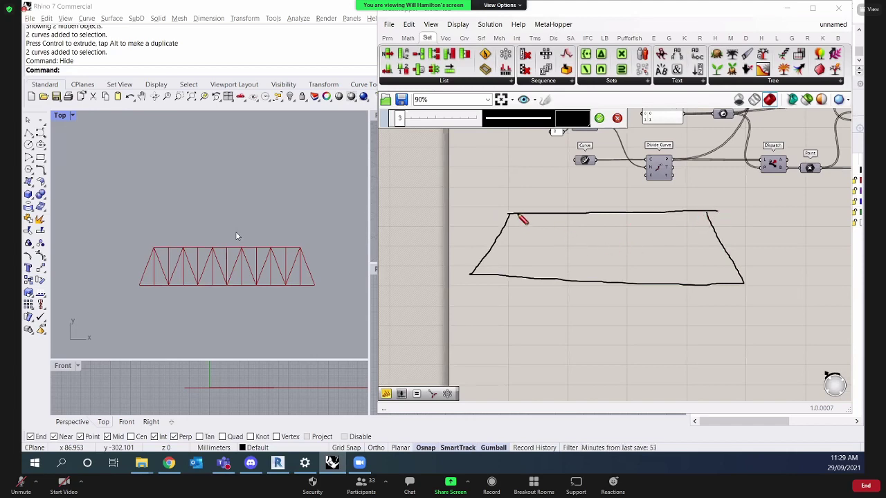
Sketch five vertical members inside the truss outline, between its upper and lower chords.
left_click_drag(513, 214, 514, 277)
left_click_drag(557, 218, 557, 279)
left_click_drag(597, 214, 598, 281)
left_click_drag(652, 218, 650, 280)
left_click_drag(706, 220, 707, 285)
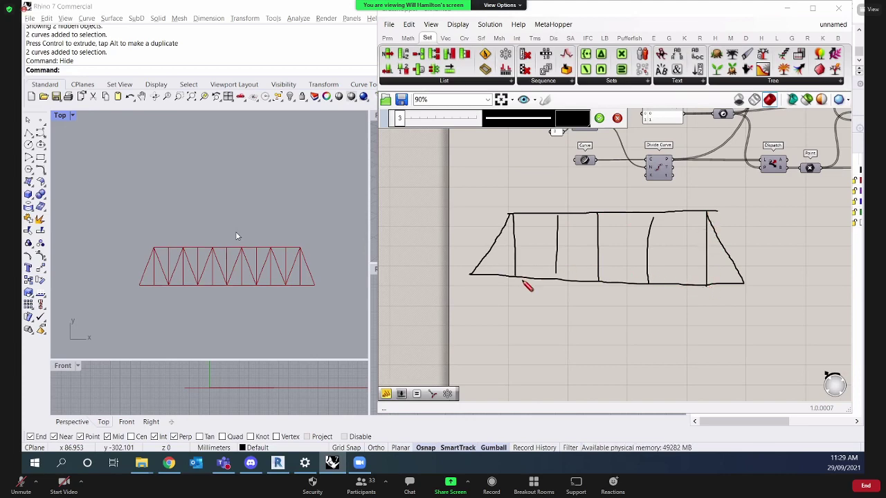
Sketch mirrored diagonals rising toward the truss's centre from both sides and finish the sketch.
left_click_drag(517, 276, 559, 216)
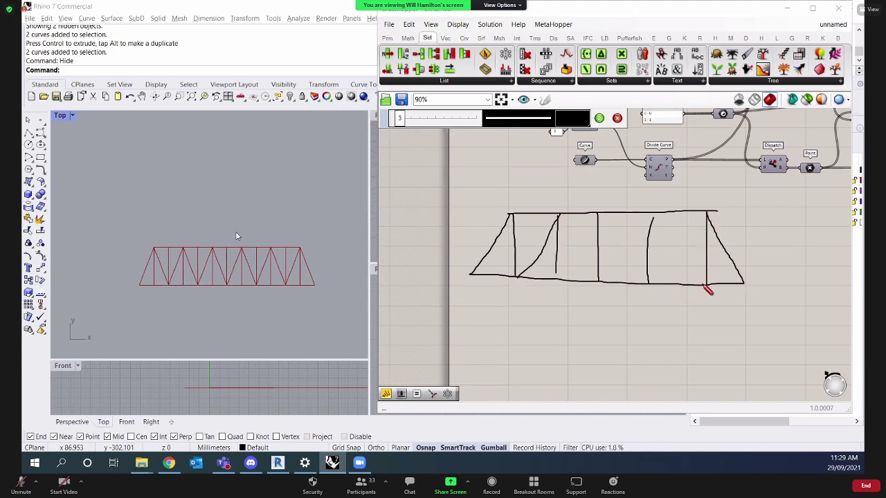
left_click_drag(706, 285, 659, 219)
mouse_move(644, 280)
left_mouse_down()
mouse_move(596, 213)
mouse_move(562, 278)
left_mouse_up()
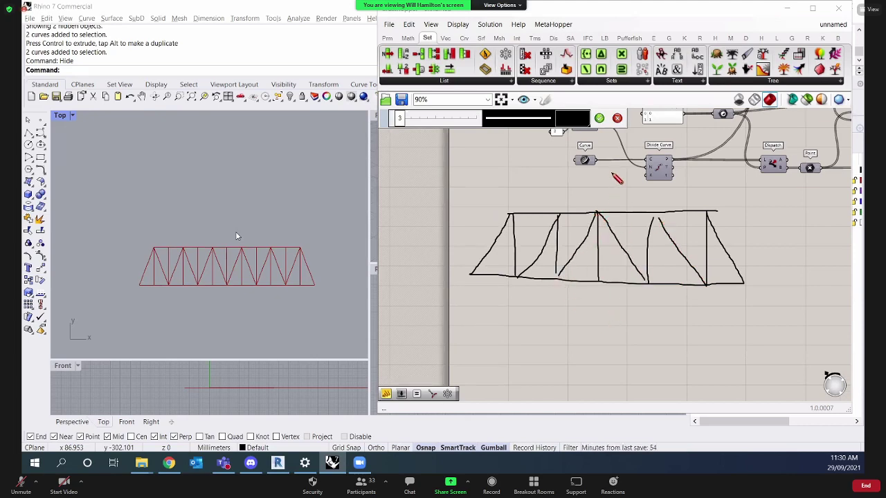
left_click(599, 118)
Add a Split List component beside the PolyLine components.
scroll(609, 202, "up", 2)
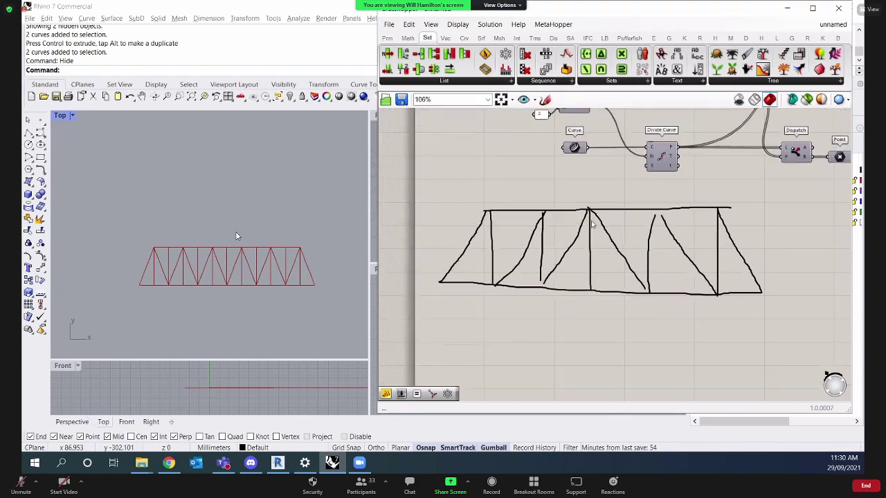
scroll(569, 179, "up", 2)
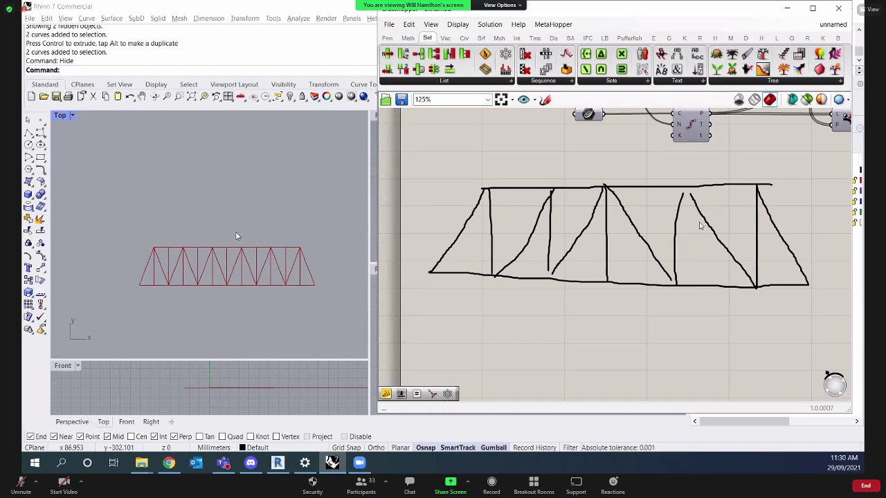
scroll(701, 226, "down", 4)
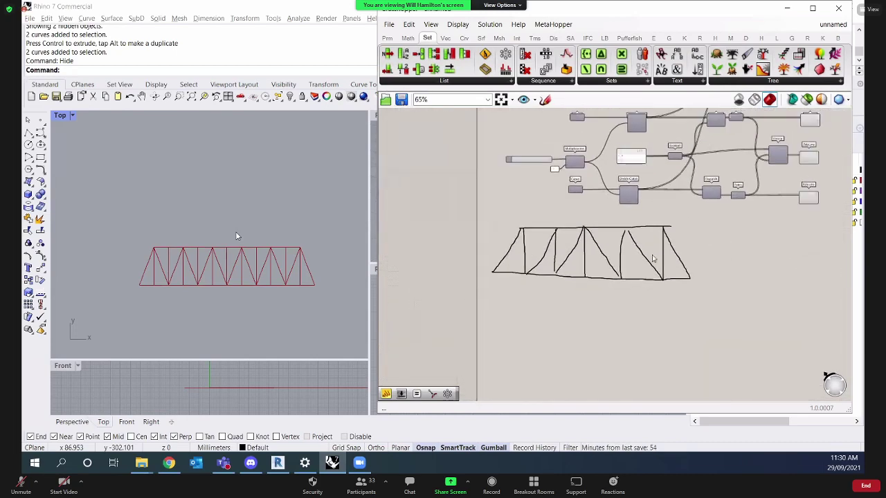
scroll(653, 258, "up", 3)
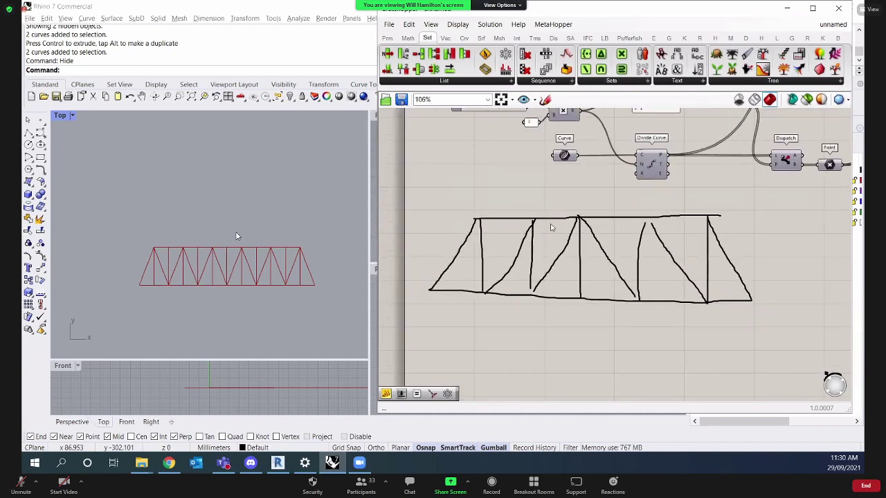
scroll(667, 206, "down", 2)
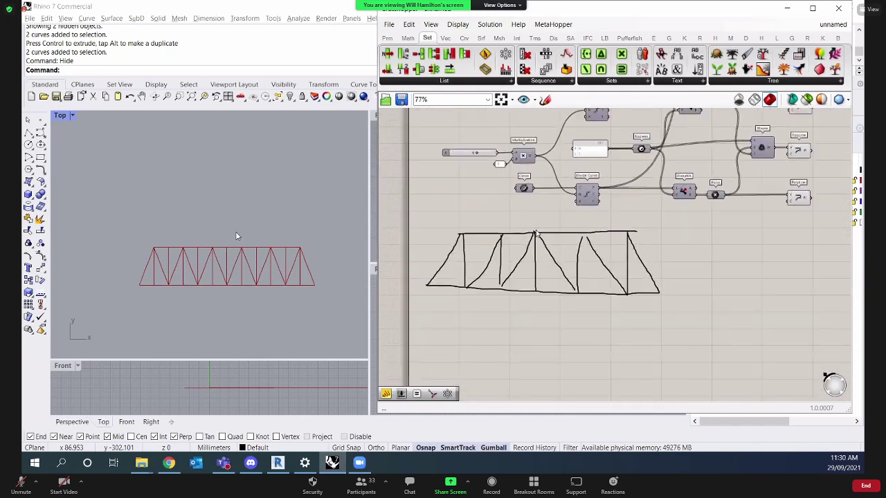
scroll(667, 206, "up", 1)
right_click_drag(667, 205, 465, 297)
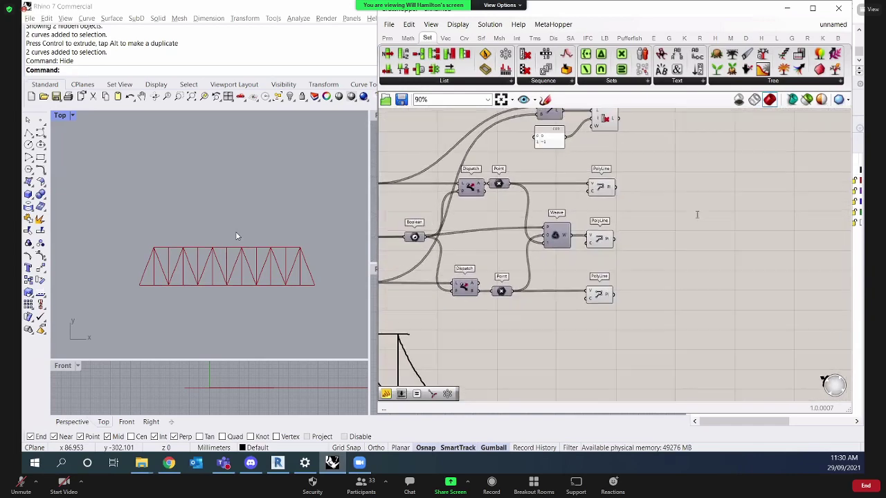
double_click(696, 215)
type("spl")
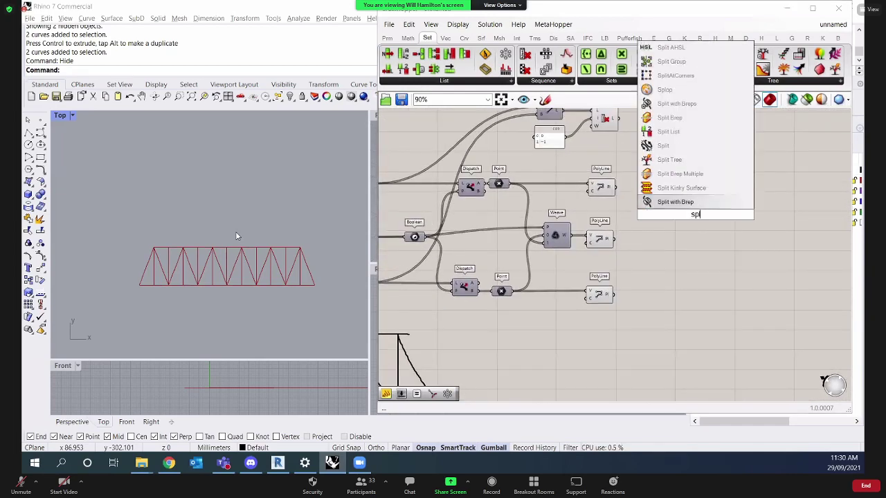
type("it lis")
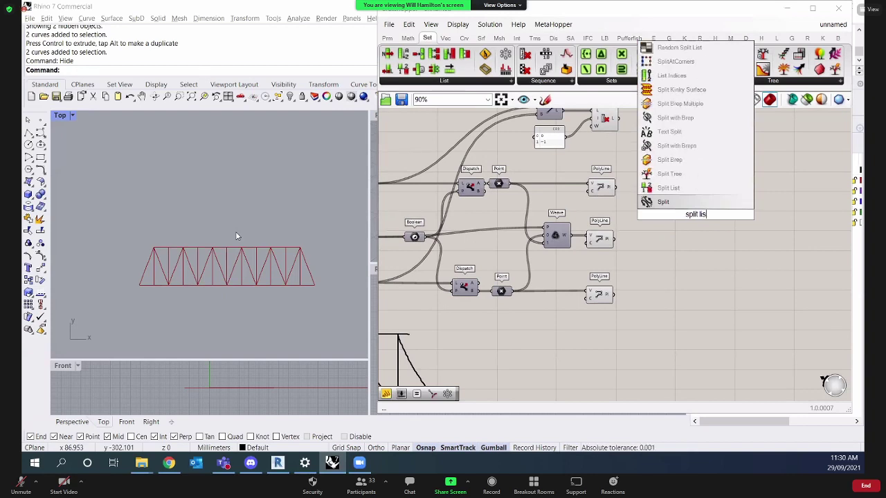
type("t")
key("Return")
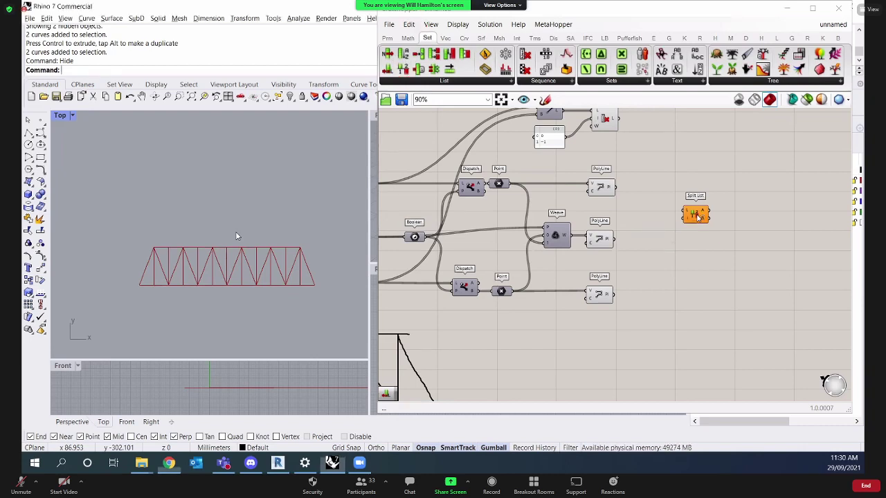
right_click_drag(668, 297, 693, 308)
left_click(718, 226)
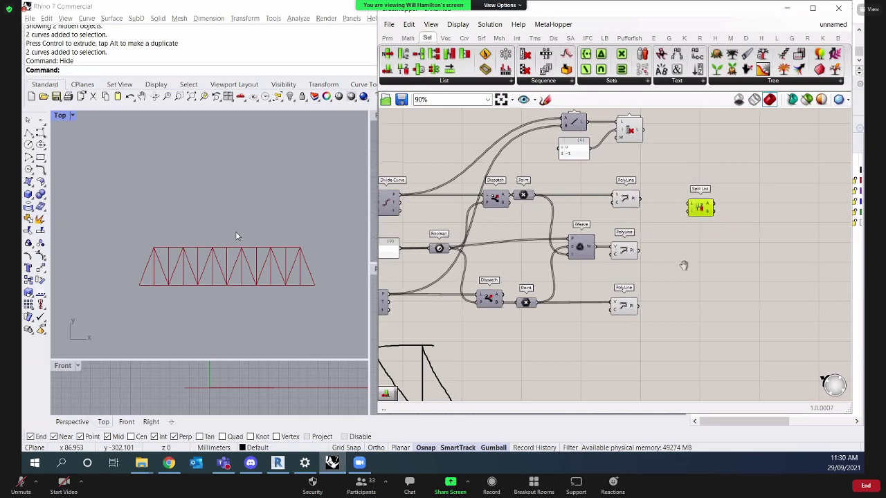
Turn off the previews of the Cull Index component and the three PolyLine components.
right_click_drag(661, 254, 698, 263)
left_click(669, 152)
right_click_drag(669, 156, 686, 126)
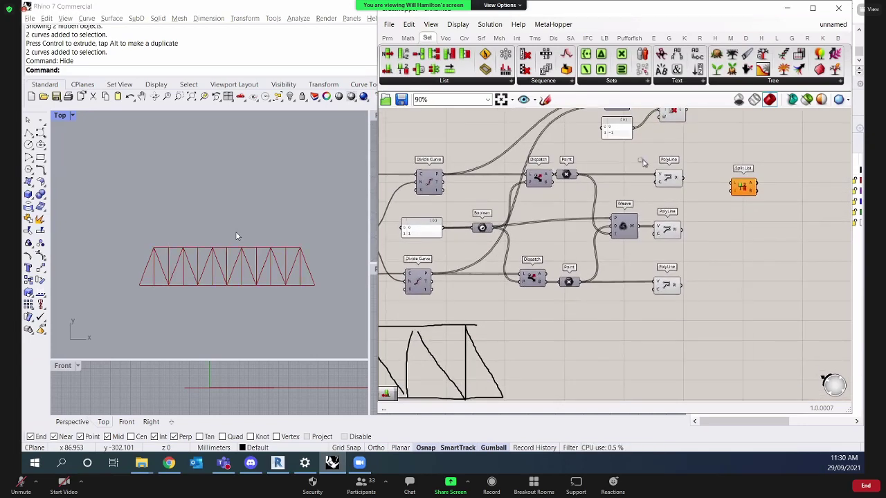
right_click_drag(642, 162, 727, 150)
right_click(741, 162)
left_click(753, 164)
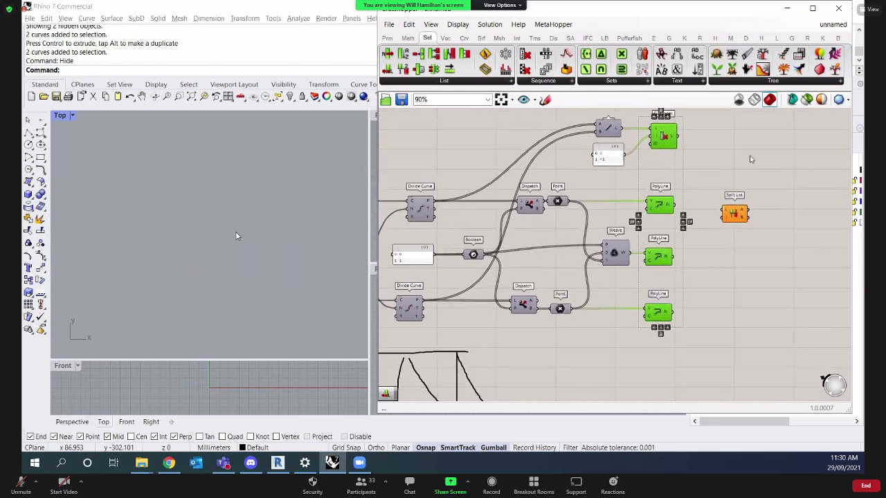
Turn on the previews of the two Curve parameters and the two Dispatch components.
right_click_drag(533, 155, 657, 150)
left_click(585, 198)
left_click(464, 198)
left_click(462, 298, "shift")
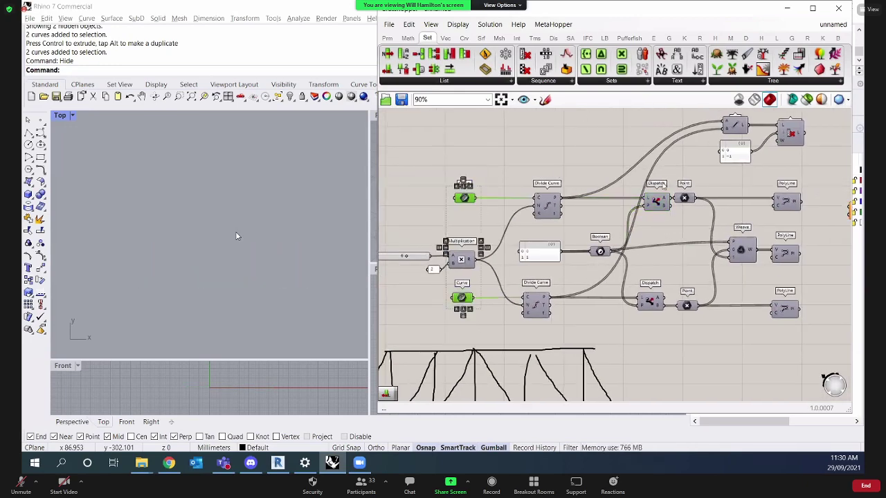
left_click(650, 202, "shift")
left_click(651, 301, "shift")
right_click(665, 159)
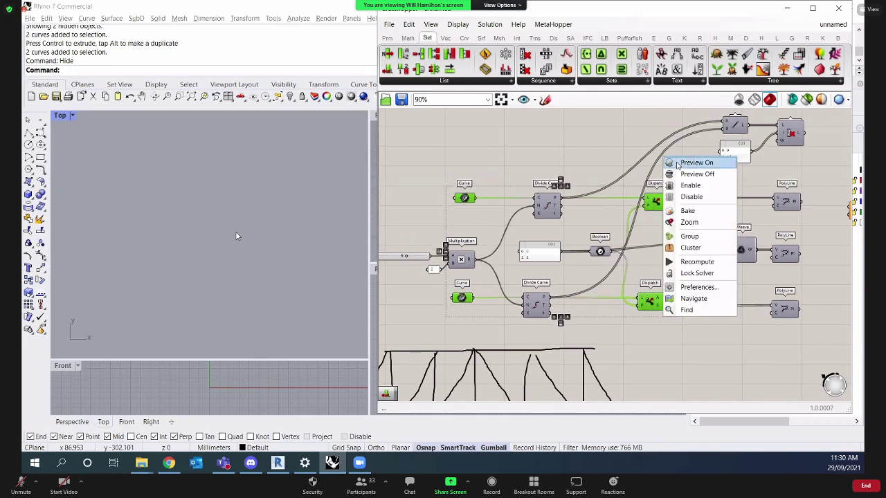
left_click(680, 162)
Turn off the previews of the two Dispatch components.
right_click_drag(715, 223, 574, 201)
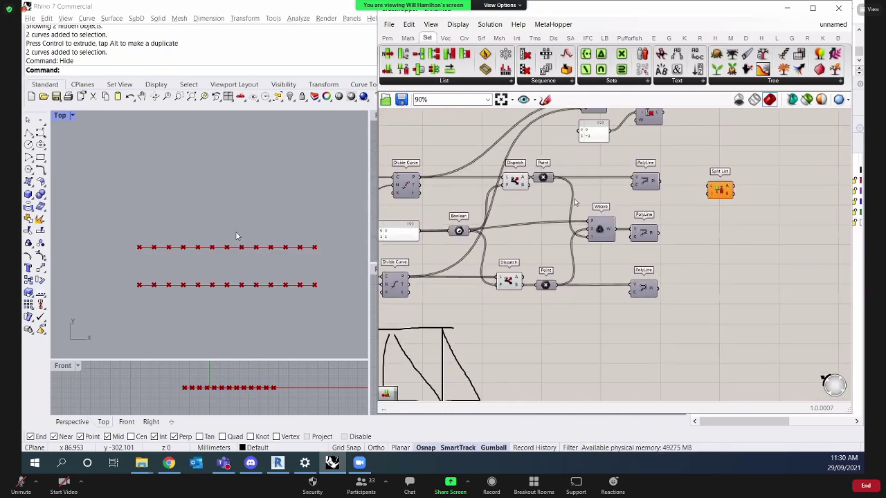
left_click_drag(524, 290, 512, 169)
right_click(549, 148)
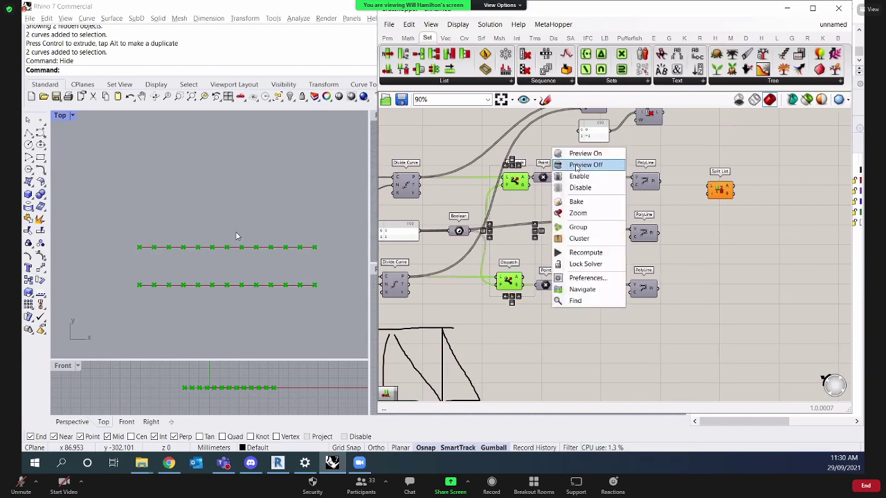
left_click(576, 164)
Turn on the previews of the two Point parameters that follow the Dispatch components.
left_click_drag(559, 318, 536, 147)
right_click(567, 149)
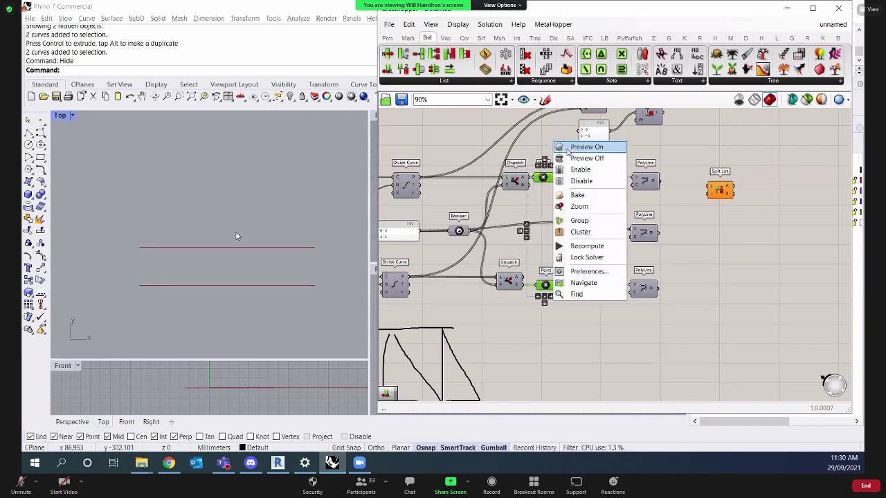
left_click(588, 148)
Feed the upper chord's Point parameter into the list input of Split List and move the component up beyond the PolyLines.
right_click_drag(559, 184, 504, 182)
left_click(516, 170)
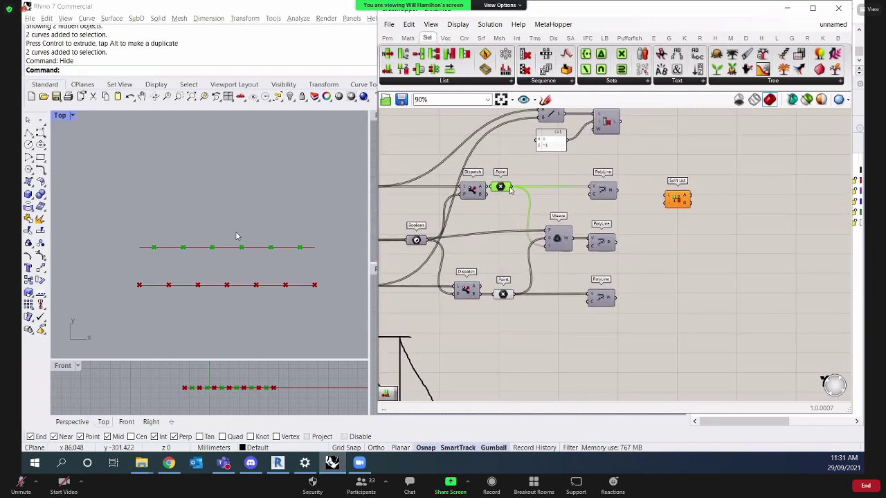
left_click_drag(515, 188, 718, 170)
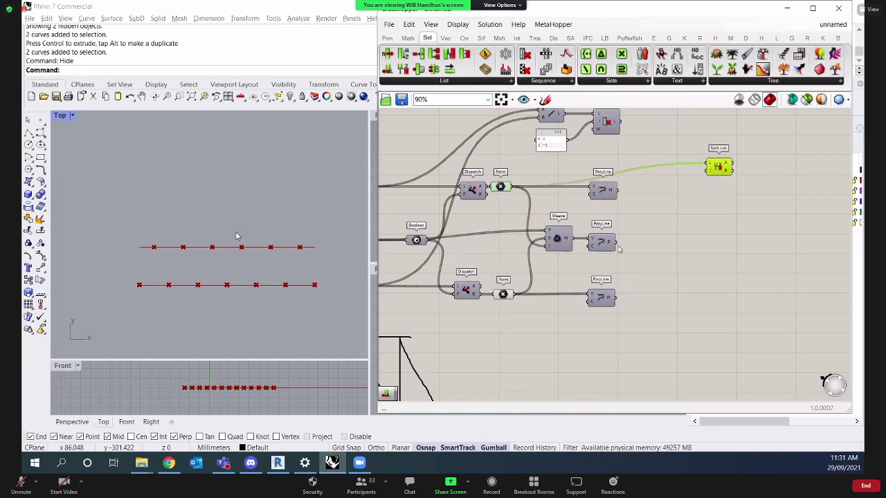
Add a number slider with the value 2 and connect it to the index input of Split List.
double_click(667, 195)
type("2")
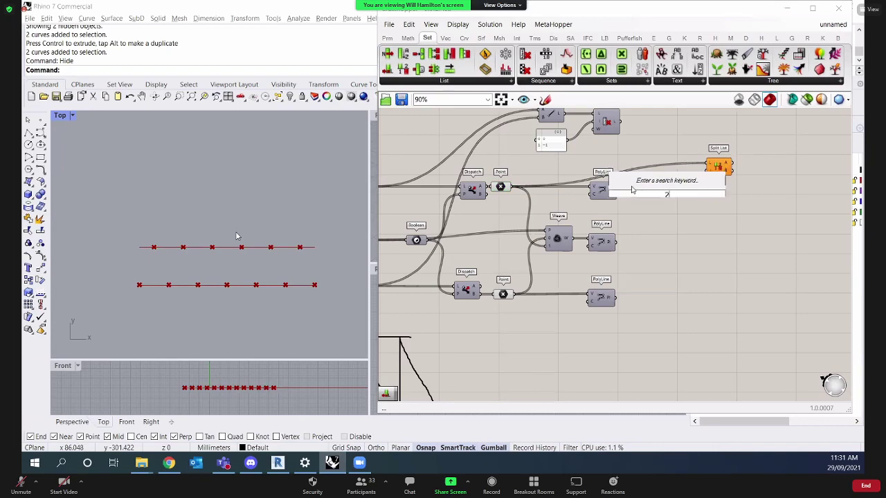
key("Return")
left_click_drag(700, 191, 707, 172)
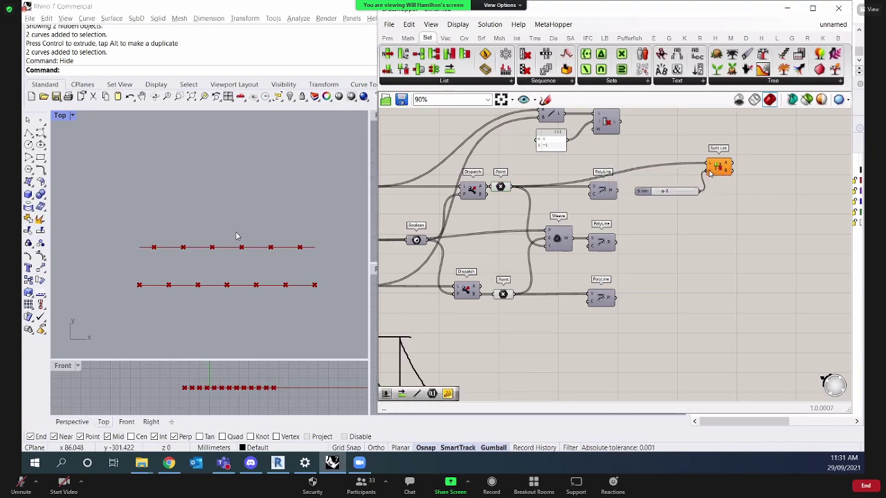
scroll(706, 173, "up", 3)
Add a Point parameter fed by output A of Split List and set the index slider to 1.
left_click(680, 180)
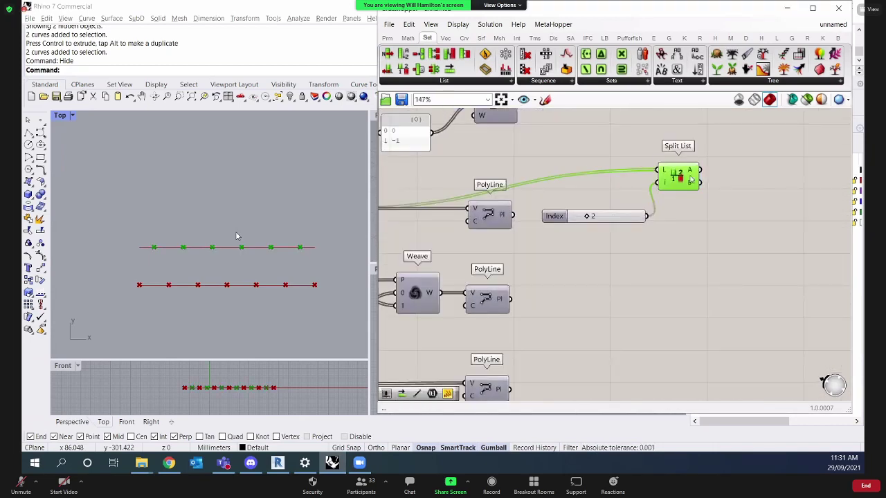
double_click(743, 166)
type("point")
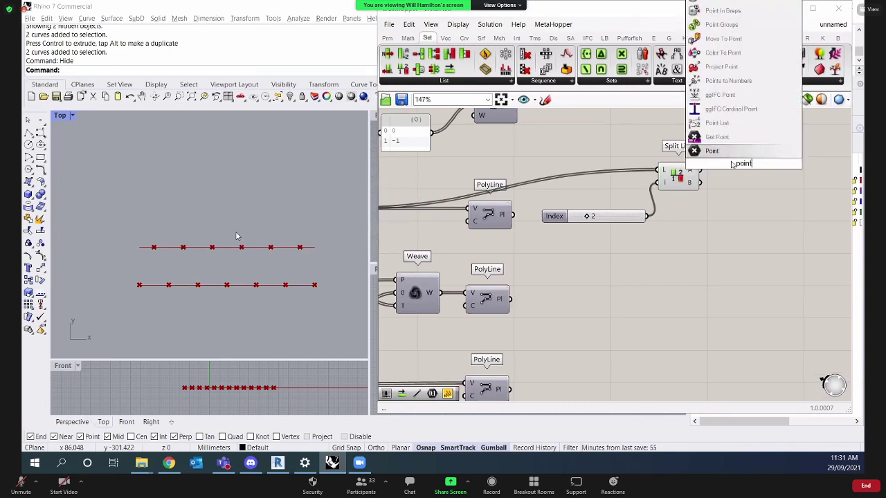
key("Return")
left_click_drag(699, 170, 728, 164)
scroll(589, 231, "up", 2)
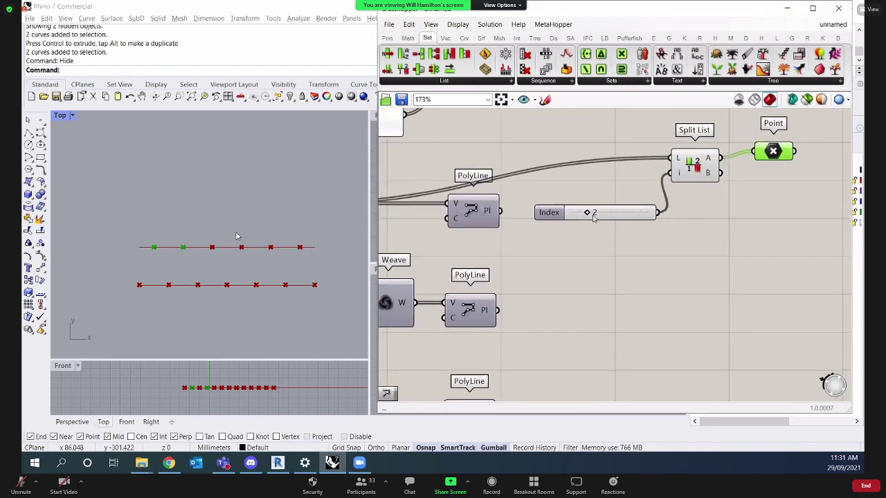
mouse_move(590, 215)
left_mouse_down()
mouse_move(574, 214)
mouse_move(600, 214)
mouse_move(579, 215)
left_mouse_up()
Add a second Point parameter fed by output B of Split List and place it below the first one.
double_click(768, 178)
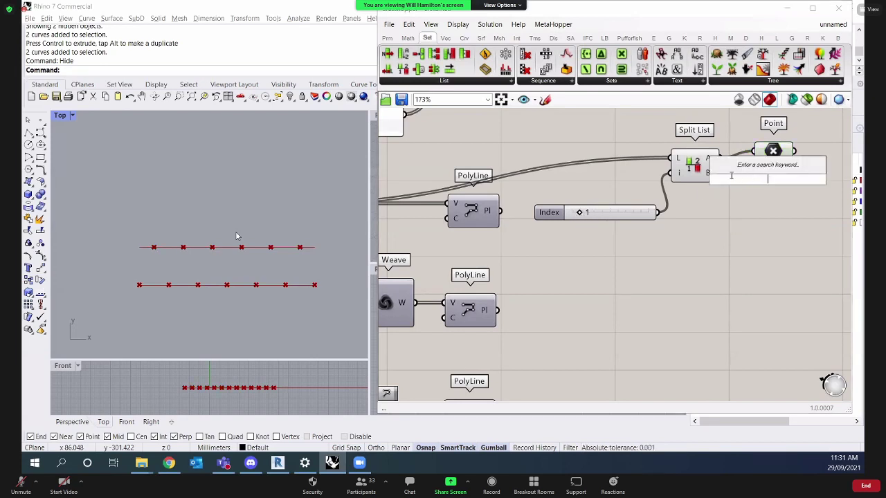
type("point")
key("Return")
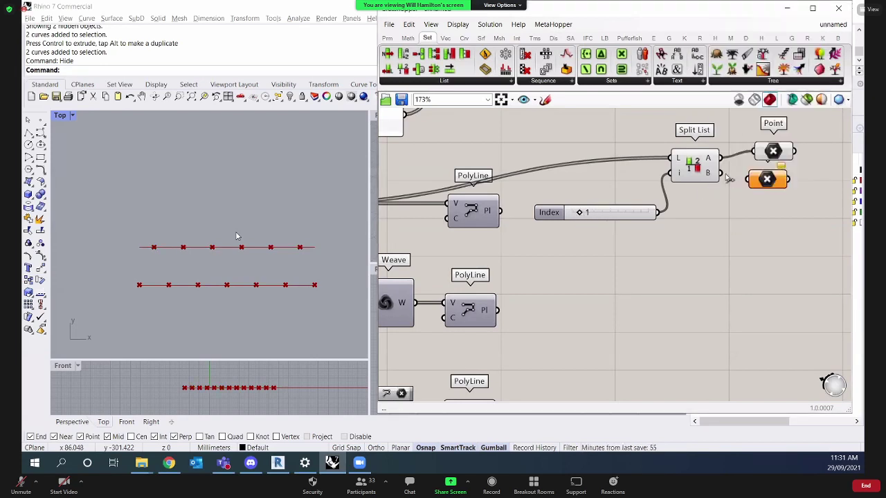
left_click_drag(728, 179, 770, 197)
right_click_drag(770, 197, 702, 204)
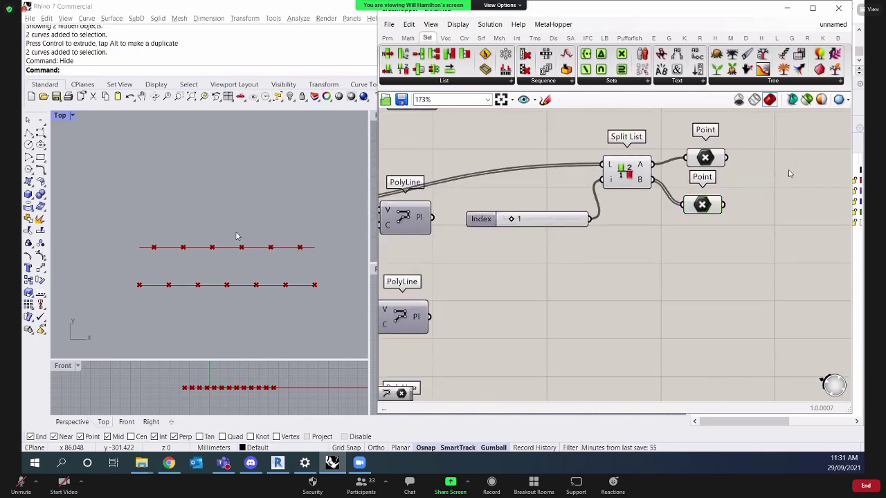
Add a panel for each of the two Point parameters after Split List and connect them to list the split points.
double_click(788, 173)
type("panel")
key("Return")
right_click_drag(766, 163, 685, 207)
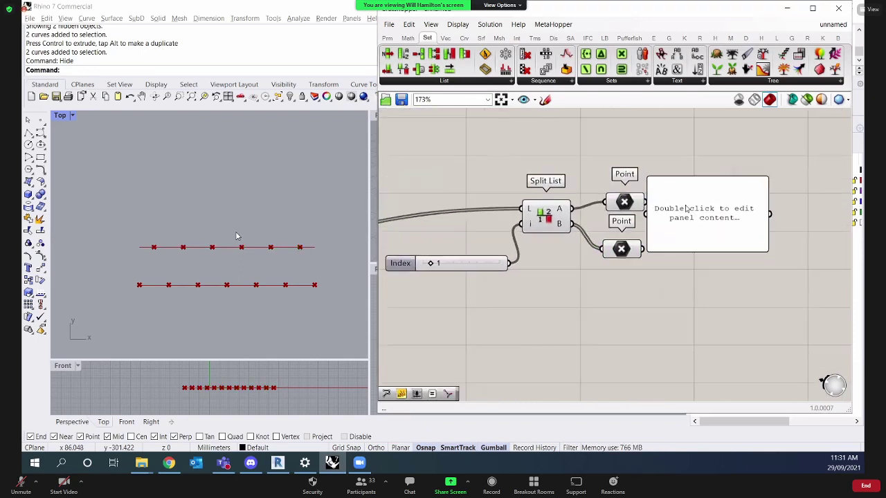
left_click_drag(685, 208, 699, 170)
left_click_drag(645, 201, 663, 170)
left_click_drag(726, 190, 742, 268)
left_click_drag(645, 249, 669, 259)
Examine how the index slider divides the upper chord's points between the two Split List outputs.
right_click_drag(474, 262, 561, 271)
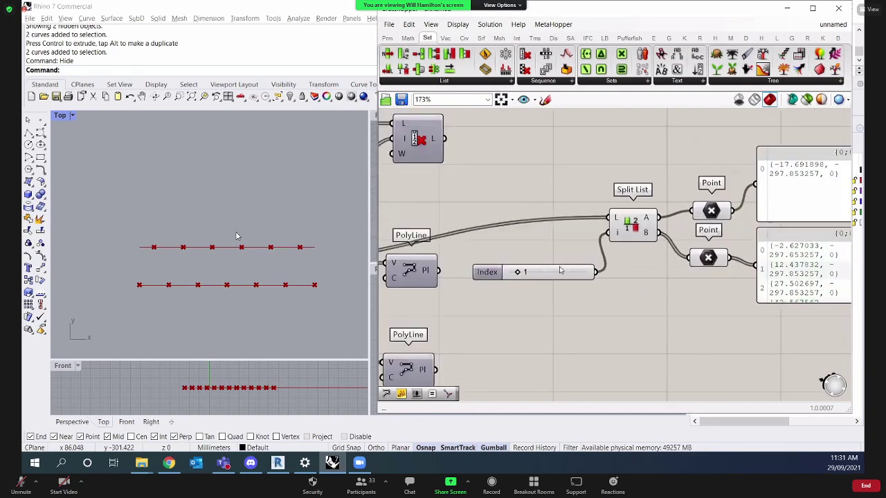
left_click(636, 221)
right_click_drag(581, 309, 553, 295)
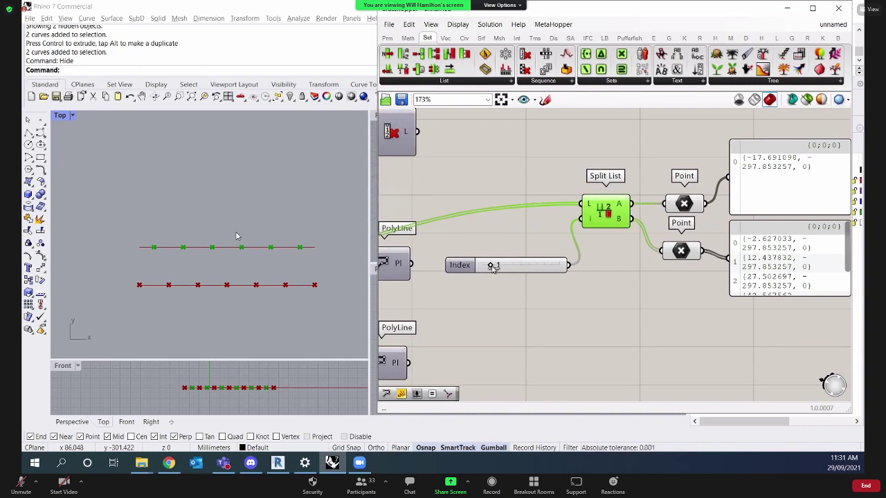
left_click(504, 286)
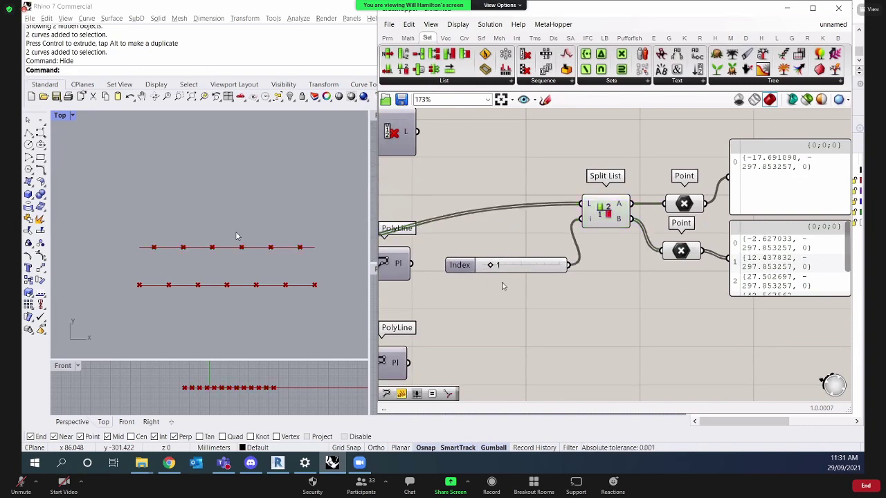
left_click(685, 204)
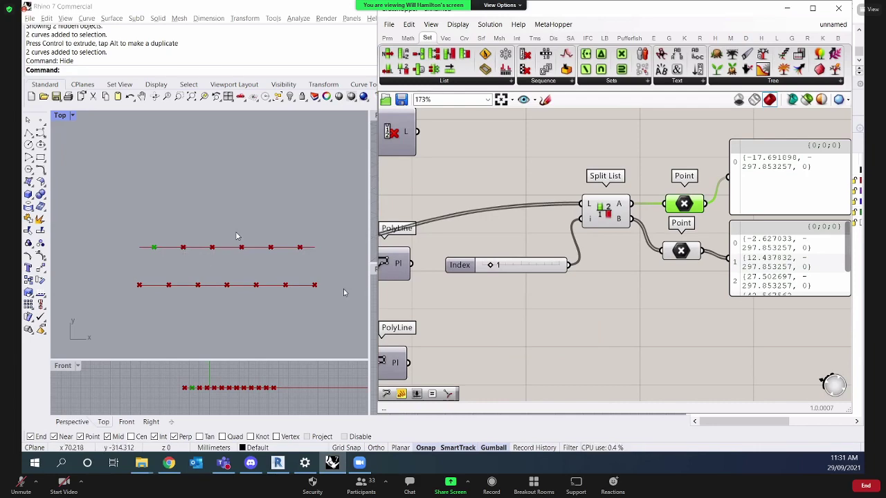
right_click_drag(578, 300, 617, 267)
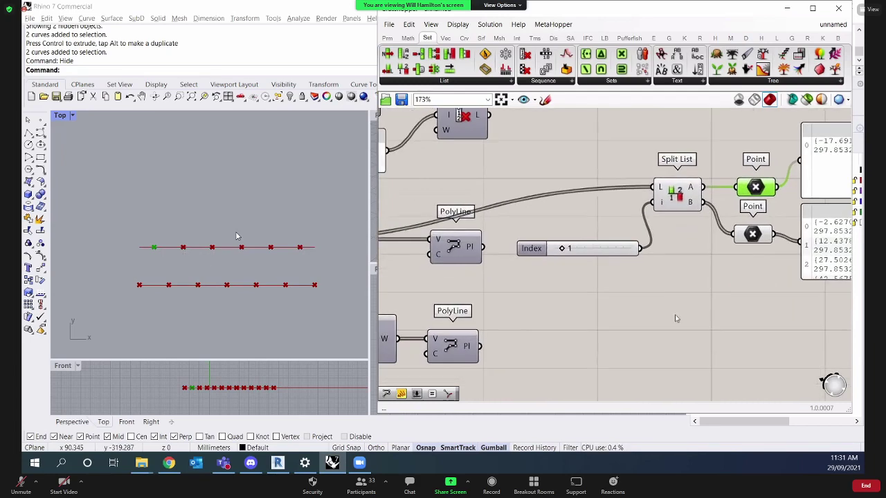
scroll(631, 298, "down", 2)
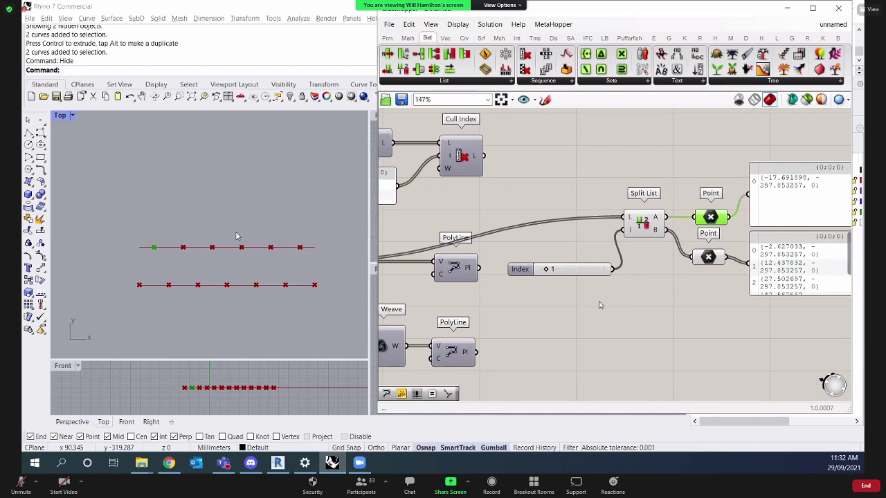
scroll(600, 306, "down", 2)
right_click_drag(588, 298, 617, 287)
scroll(642, 245, "up", 2)
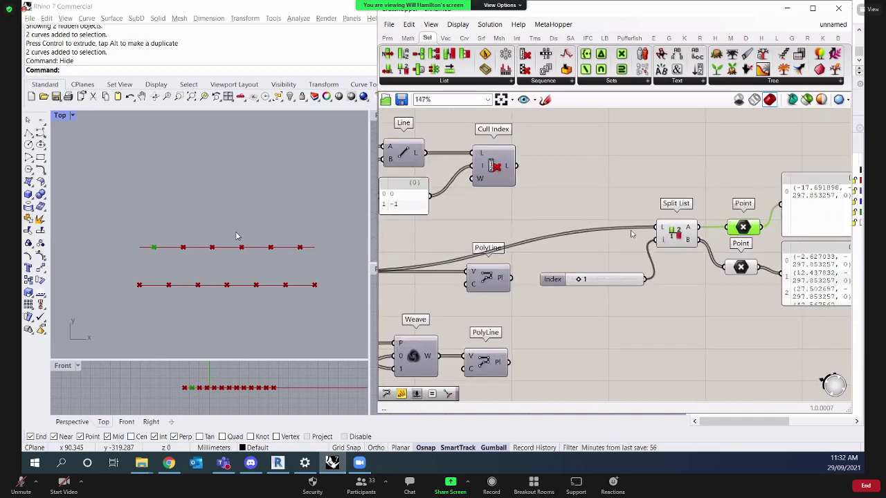
left_click(662, 223)
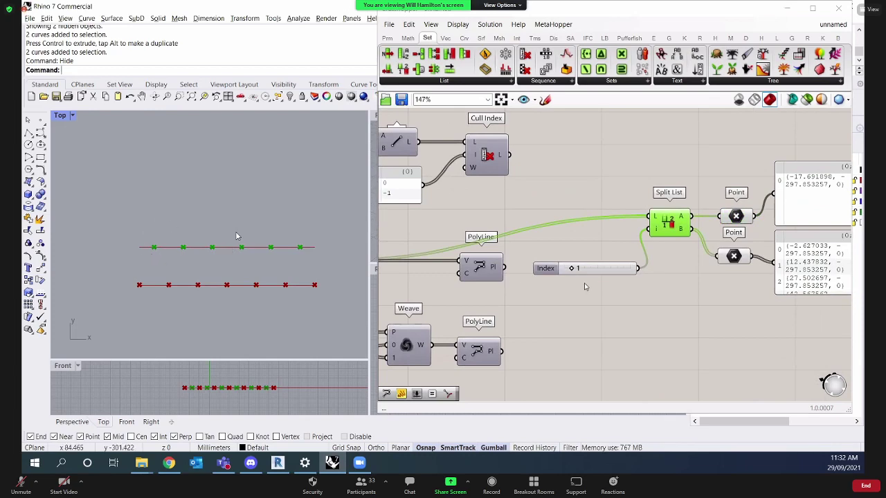
left_click_drag(579, 269, 572, 266)
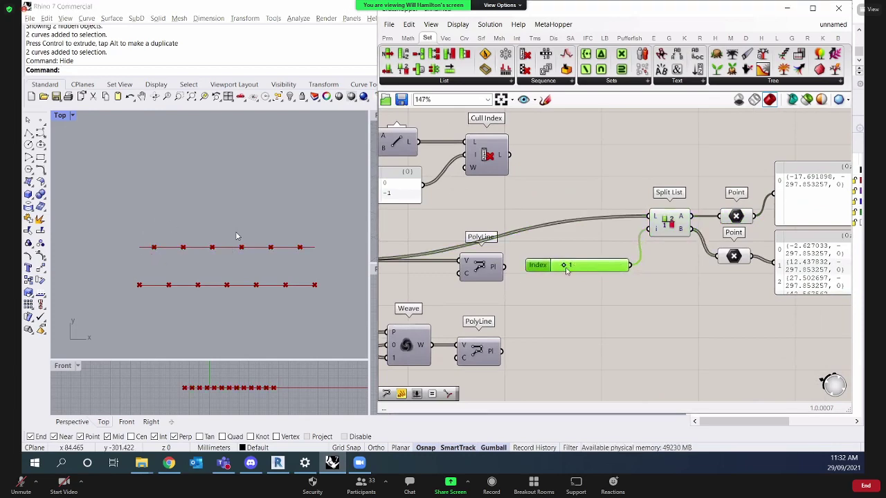
mouse_move(566, 269)
right_mouse_down()
mouse_move(573, 276)
mouse_move(554, 263)
right_mouse_up()
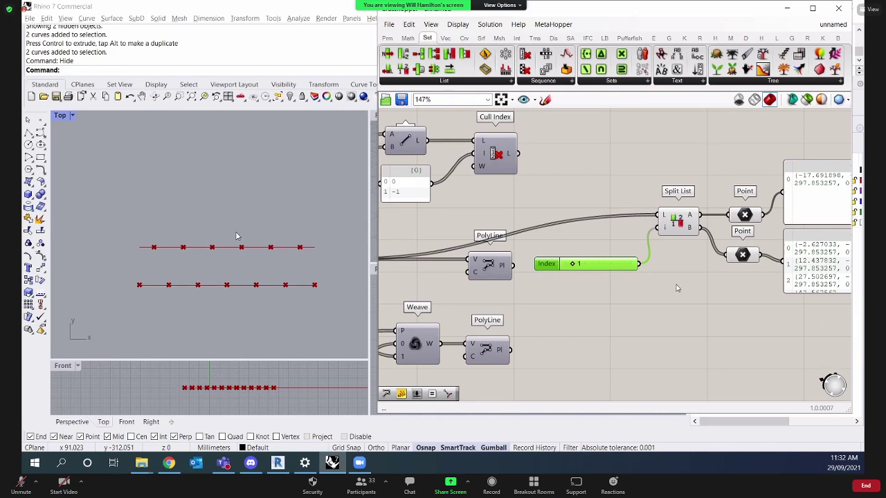
Add a List Length component above the wire to Split List and feed it the upper chord's points.
scroll(677, 288, "down", 2)
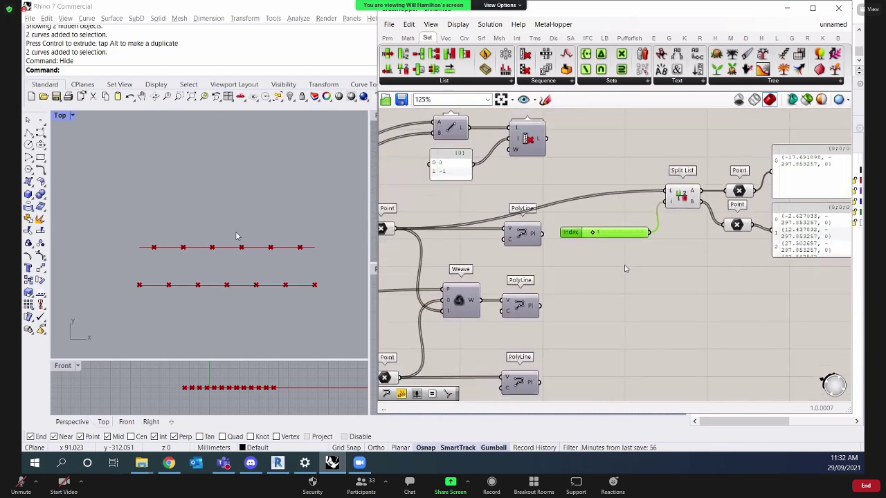
double_click(624, 267)
type("list i")
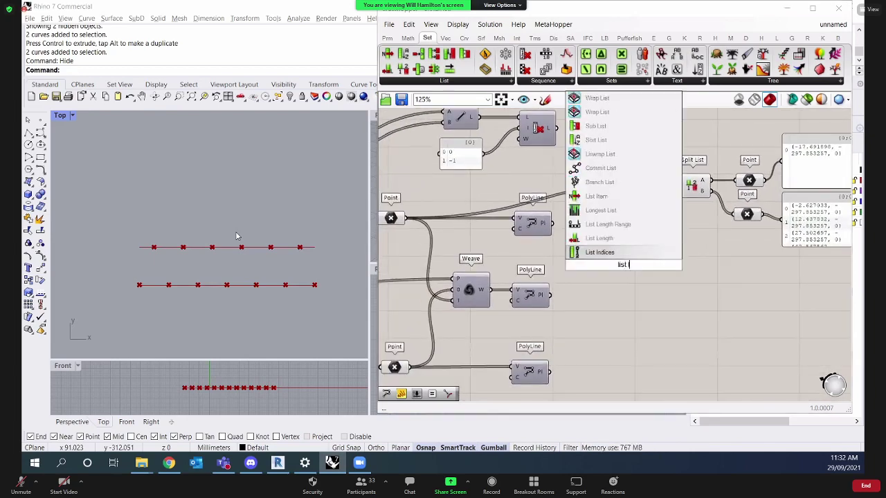
key("BackSpace")
type("len")
key("Return")
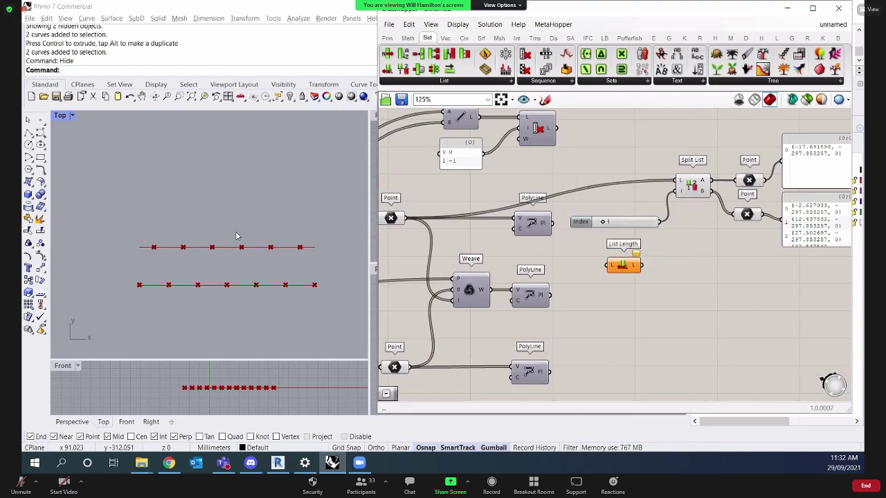
right_click_drag(636, 274, 671, 291)
left_click_drag(658, 281, 647, 191)
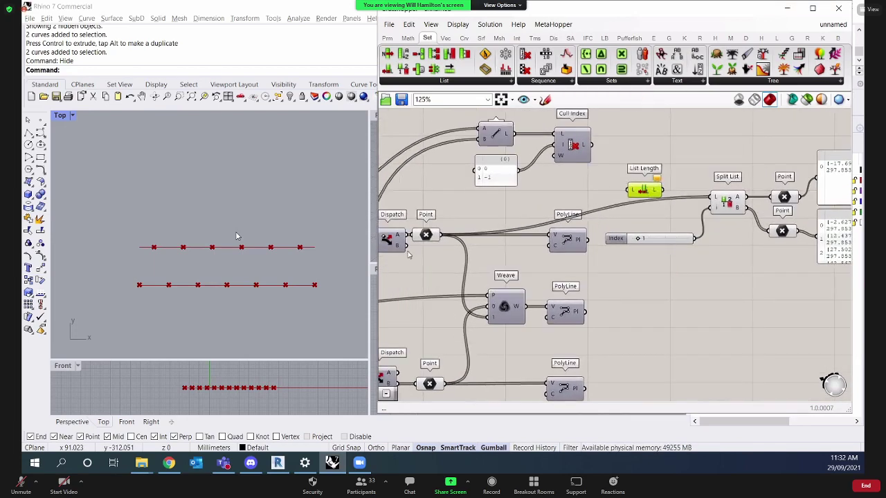
left_click_drag(440, 235, 630, 191)
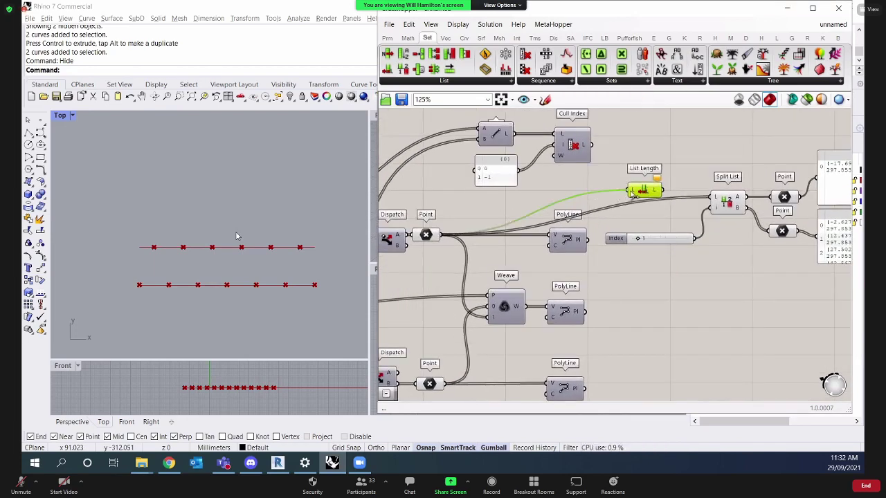
right_click_drag(647, 192, 595, 196)
left_click_drag(595, 195, 592, 172)
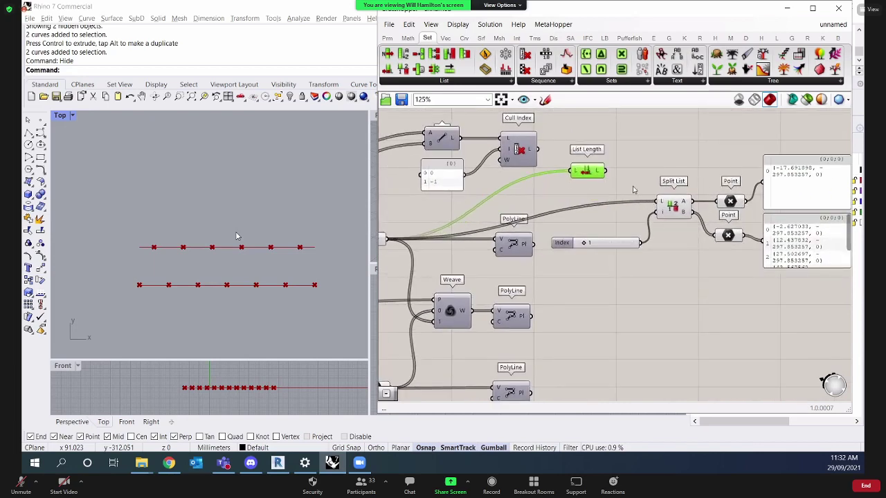
Move Split List with its index slider, Point parameters and panels away from List Length to make room.
scroll(631, 179, "up", 2)
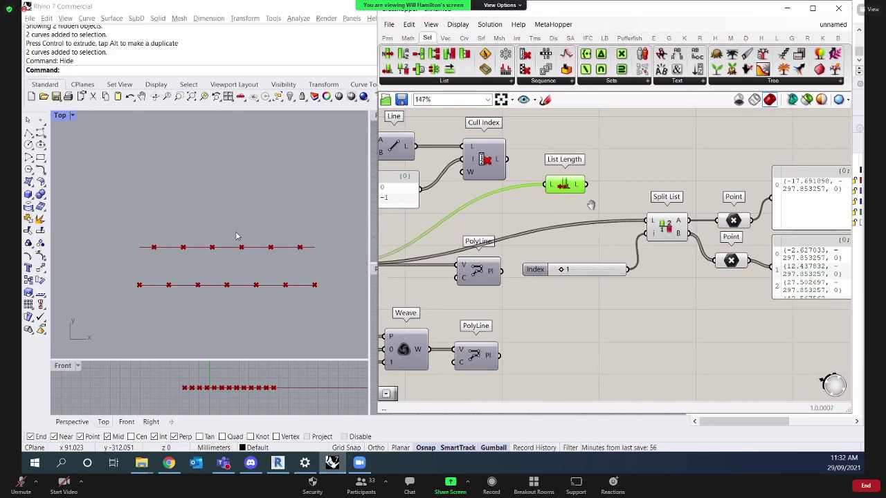
right_click_drag(579, 188, 633, 184)
scroll(242, 244, "up", 2)
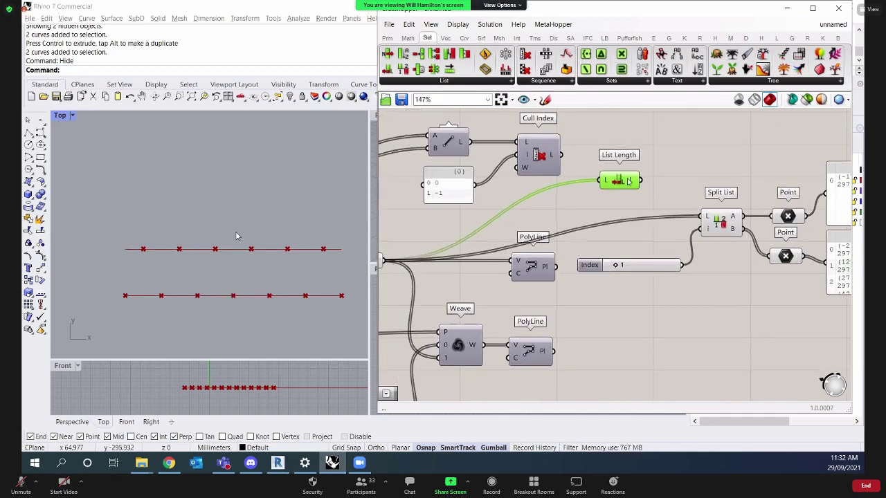
scroll(744, 317, "down", 2)
left_click_drag(744, 318, 540, 129)
left_click_drag(593, 206, 616, 238)
left_click(584, 170)
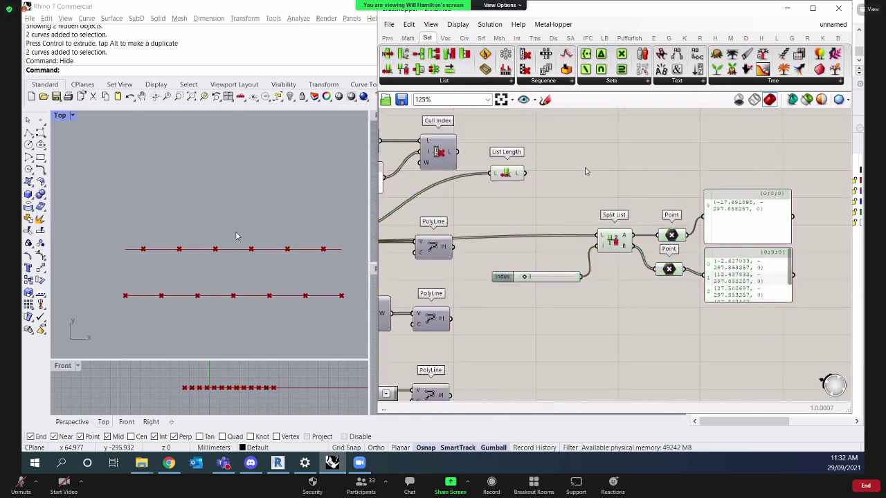
Add a Division component after List Length and connect the list length to its input A.
double_click(584, 171)
type("division")
key("Return")
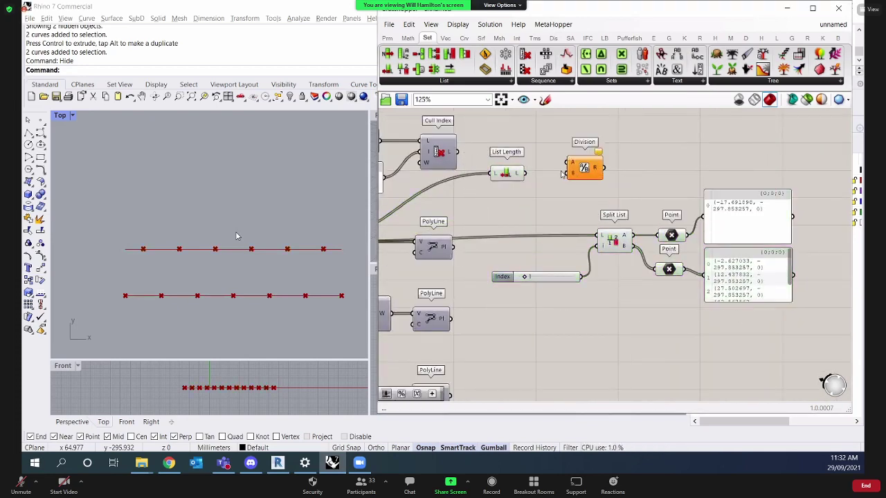
left_click_drag(527, 172, 595, 182)
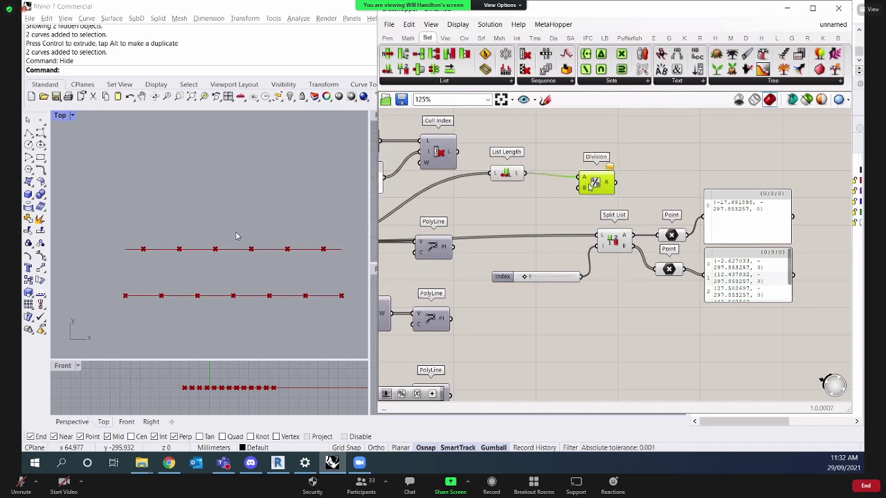
Add a panel containing the value 2 beneath List Length and connect it to Division's input B.
left_click(493, 199)
double_click(493, 199)
type("2")
key("Return")
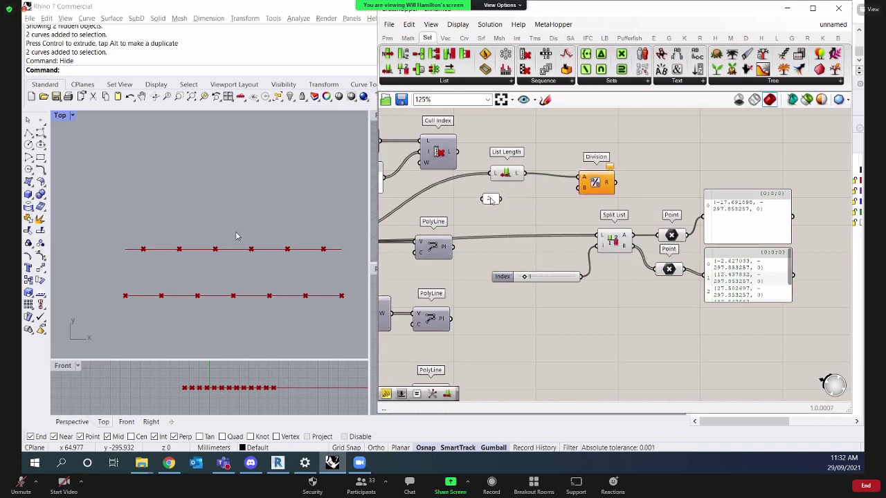
scroll(490, 201, "up", 3)
left_click(532, 187)
left_click_drag(552, 189, 632, 194)
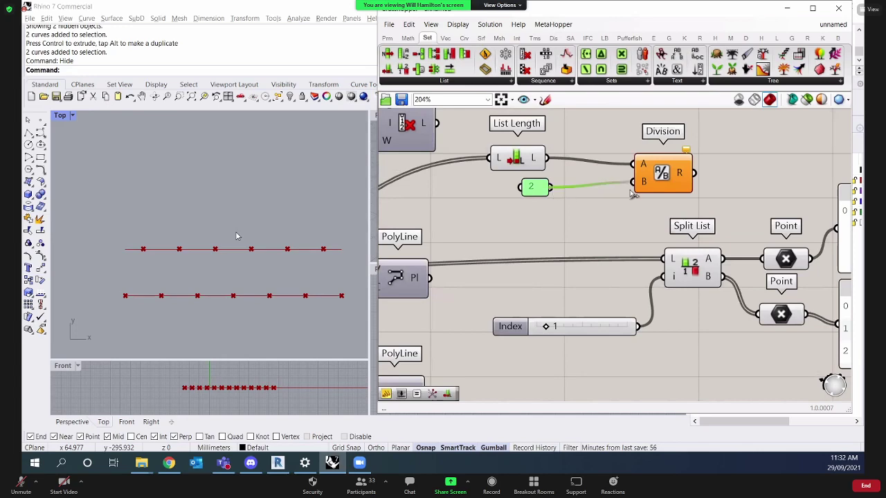
left_click(637, 181)
right_click_drag(668, 178, 626, 177)
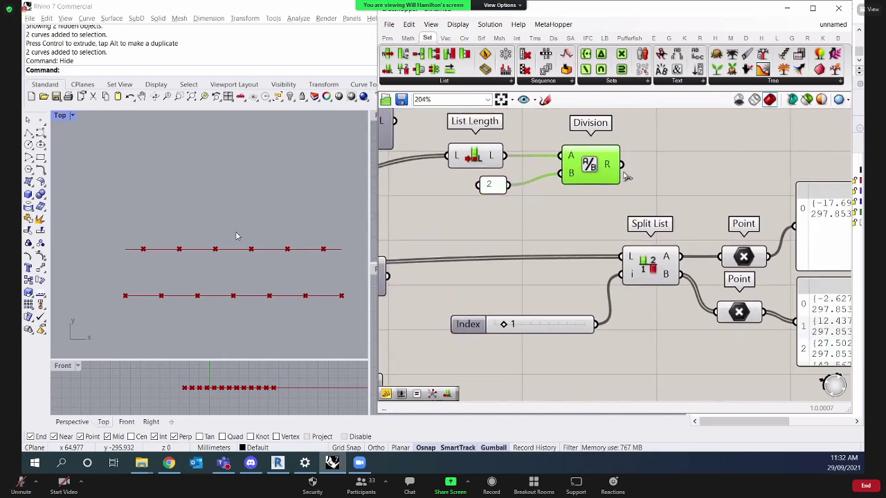
Connect the Division result to Split List's index input in place of the slider and check the points in both halves.
left_click_drag(622, 166, 620, 294)
left_click(485, 324)
right_click_drag(743, 258, 617, 240)
left_click(616, 239)
left_click(612, 294)
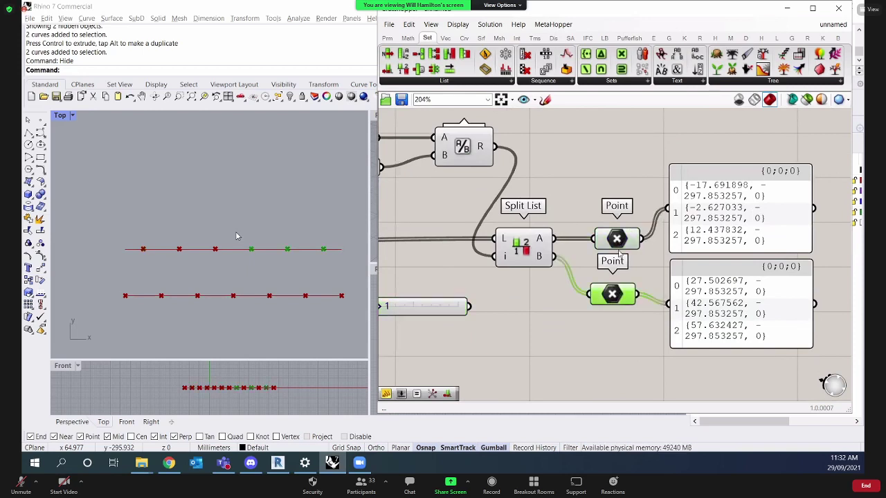
left_click(616, 240)
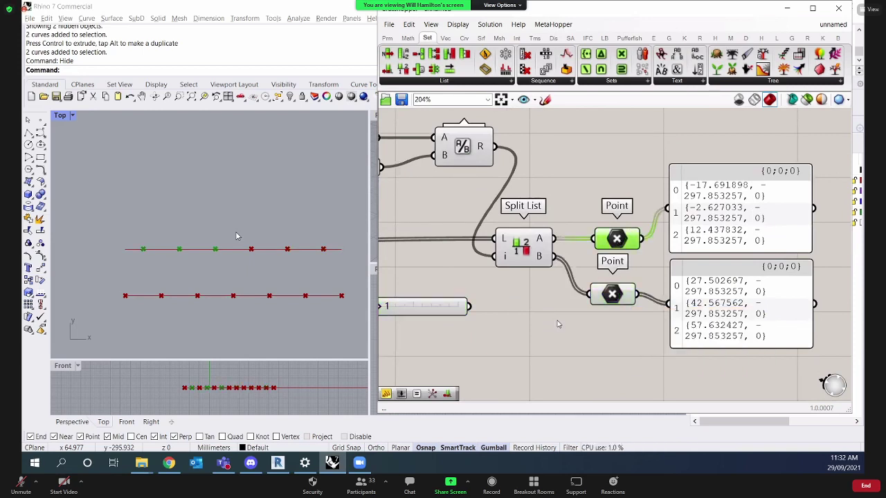
Move Split List with its two Point parameters and panels farther away from the Division component.
right_click_drag(557, 324, 609, 258)
scroll(677, 290, "down", 3)
left_click(695, 261)
scroll(617, 269, "down", 2)
left_click_drag(766, 311, 554, 168)
left_click_drag(557, 220, 618, 208)
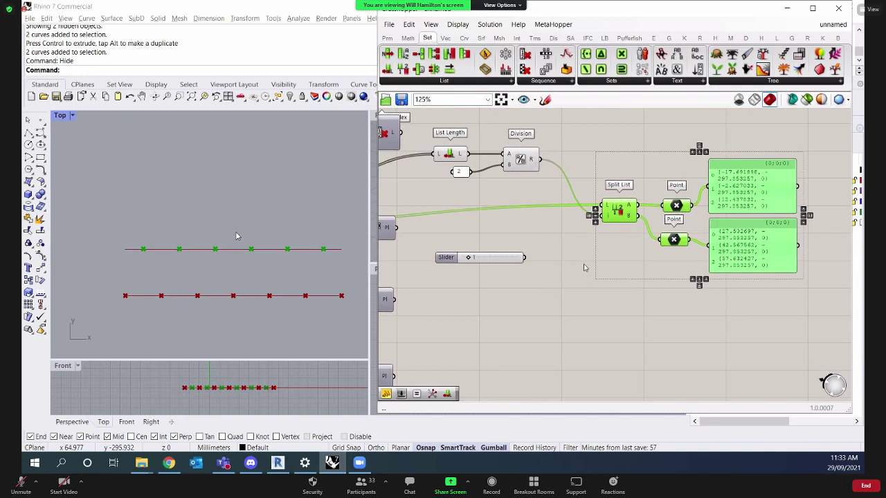
left_click(584, 275)
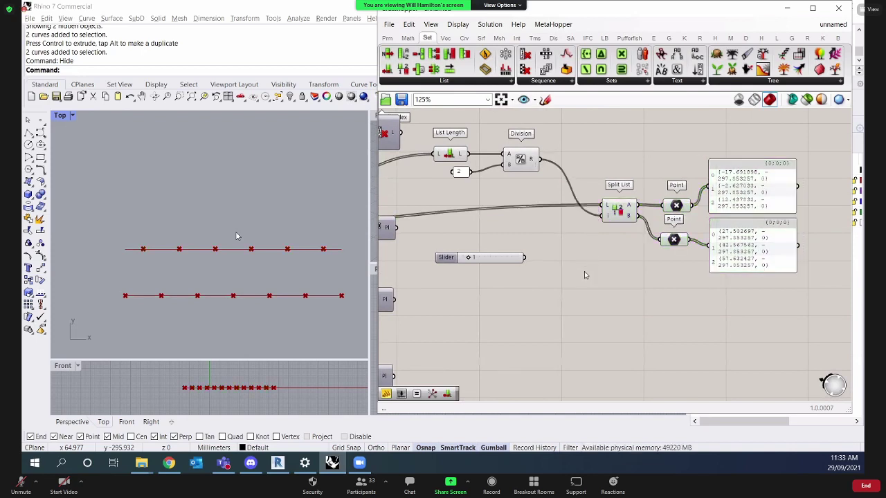
Try the number slider feeding Multiplication at 7 and return it to 6.
right_click_drag(524, 304, 643, 279)
scroll(643, 279, "down", 4)
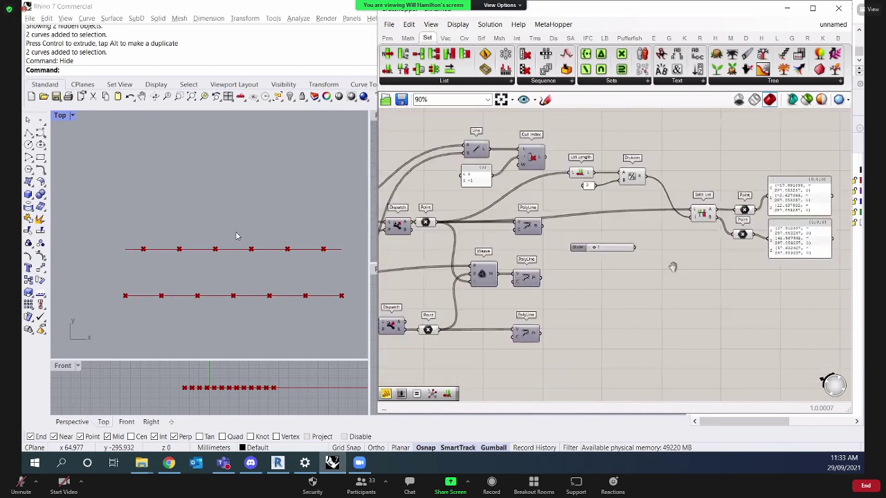
right_click_drag(685, 346, 702, 248)
mouse_move(702, 247)
right_mouse_down()
mouse_move(654, 253)
mouse_move(687, 280)
right_mouse_up()
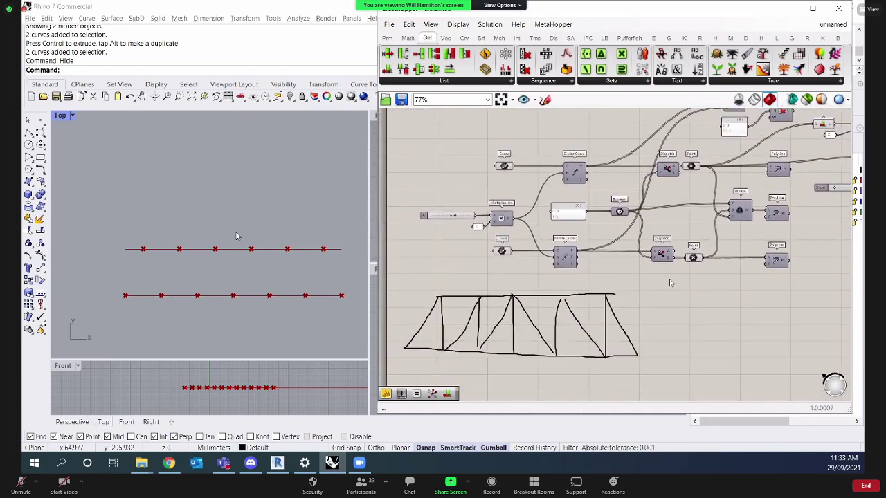
scroll(478, 217, "up", 3)
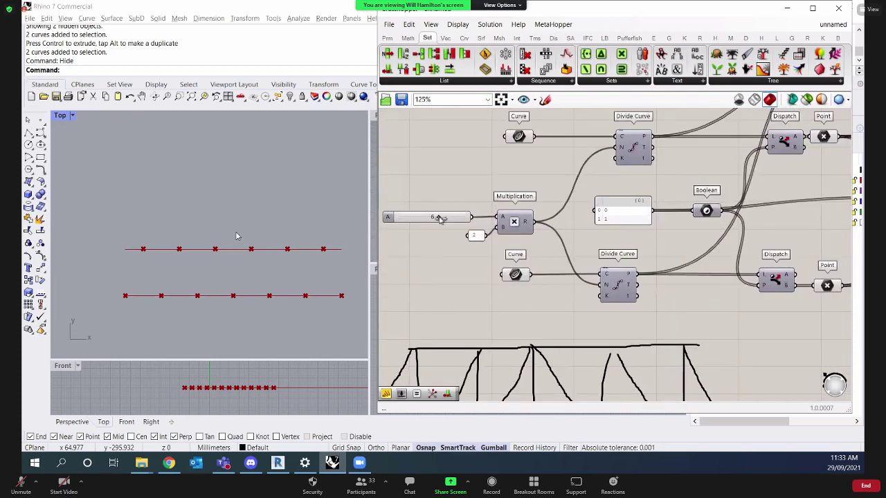
left_click_drag(443, 218, 446, 220)
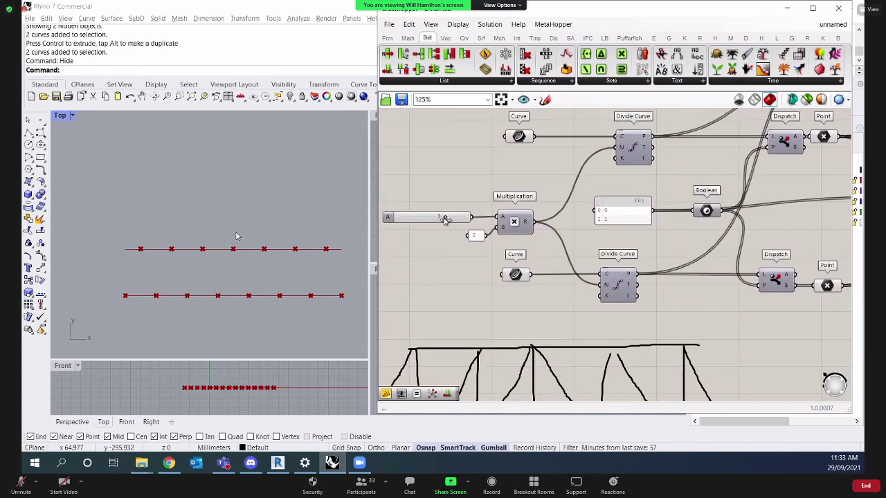
scroll(512, 197, "down", 4)
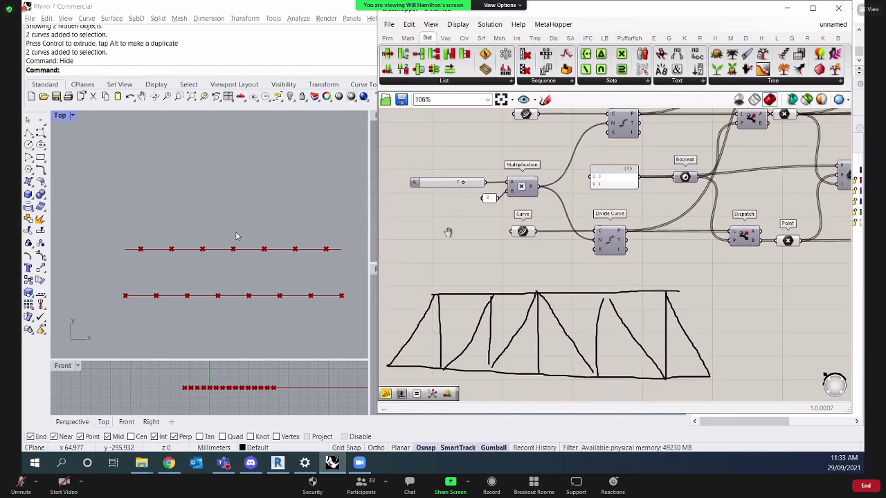
scroll(448, 233, "down", 5)
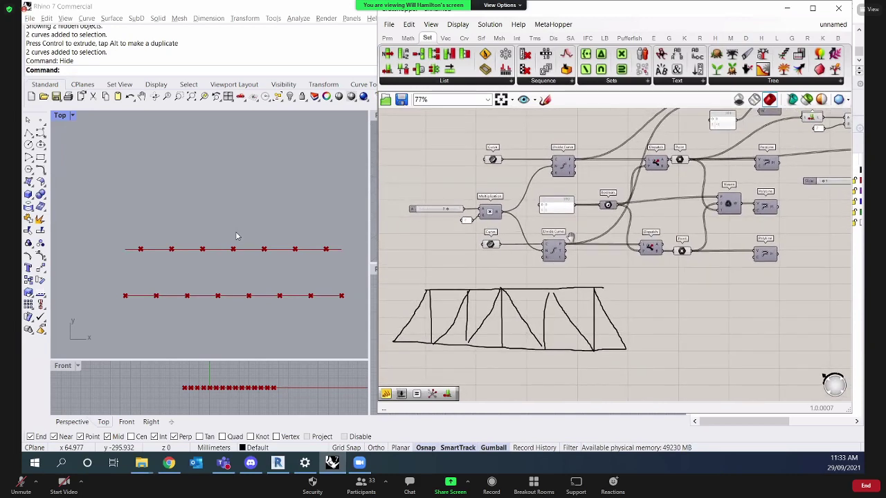
right_click_drag(569, 236, 552, 230)
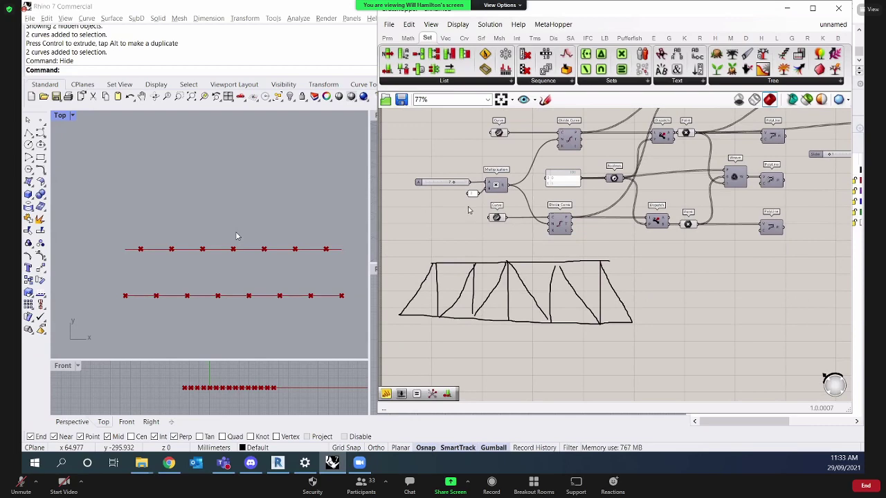
scroll(467, 210, "up", 2)
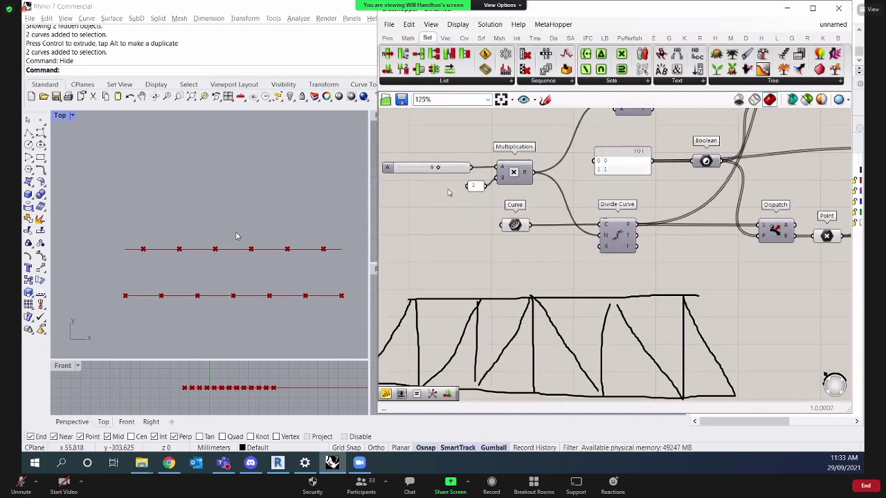
mouse_move(447, 192)
right_mouse_down()
mouse_move(477, 166)
mouse_move(514, 220)
right_mouse_up()
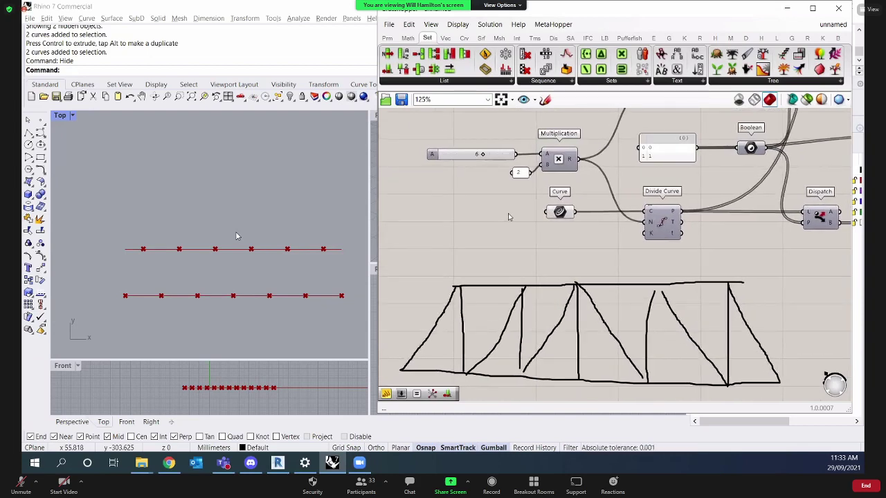
scroll(514, 210, "down", 3)
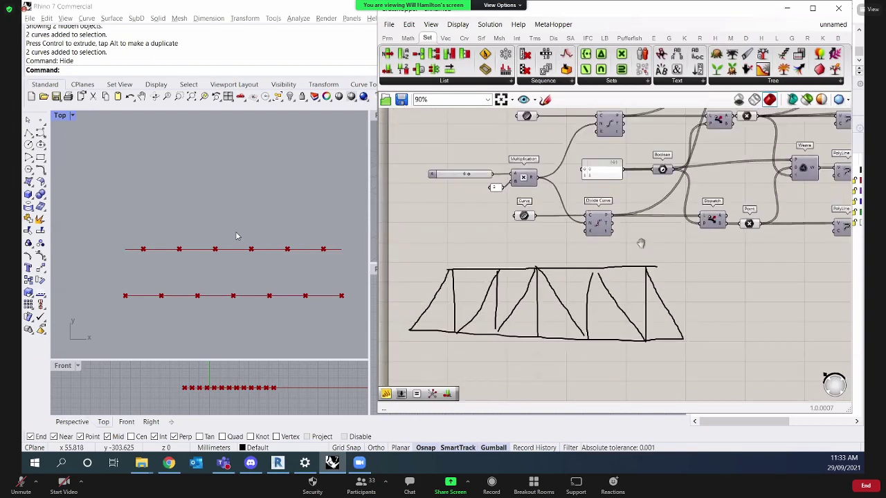
Nudge Split List and its two Point parameters into place in front of their panels.
mouse_move(639, 242)
right_mouse_down()
mouse_move(609, 253)
mouse_move(638, 233)
mouse_move(690, 233)
mouse_move(541, 242)
mouse_move(611, 262)
mouse_move(650, 229)
mouse_move(673, 242)
right_mouse_up()
scroll(611, 263, "up", 2)
left_click_drag(674, 242, 618, 166)
right_click_drag(617, 166, 640, 166)
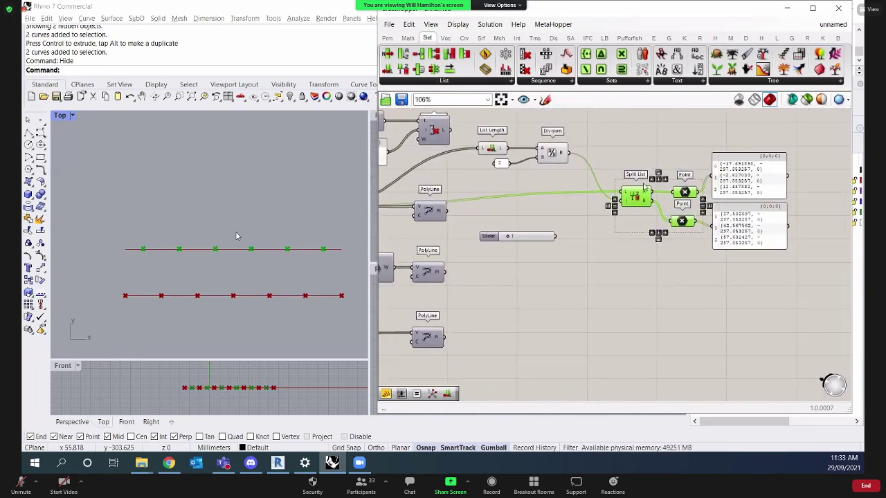
left_click_drag(636, 196, 714, 246)
left_click(493, 148)
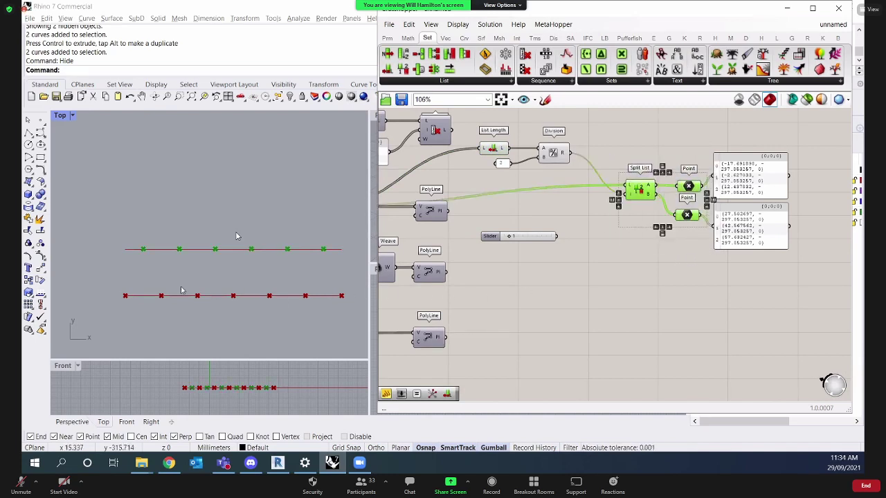
Examine the first half of the lower chord's points in Rhino's Top viewport.
left_click(152, 296)
left_click_drag(123, 291, 211, 326)
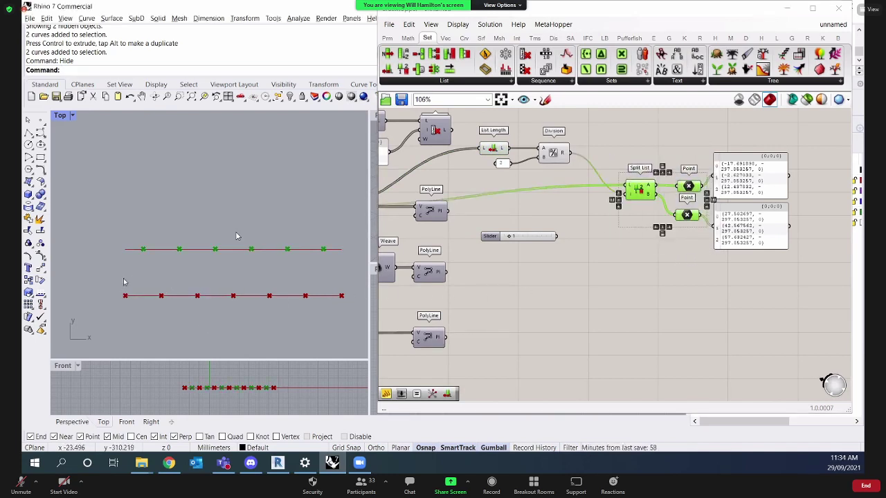
left_click_drag(110, 275, 222, 330)
left_click(618, 287)
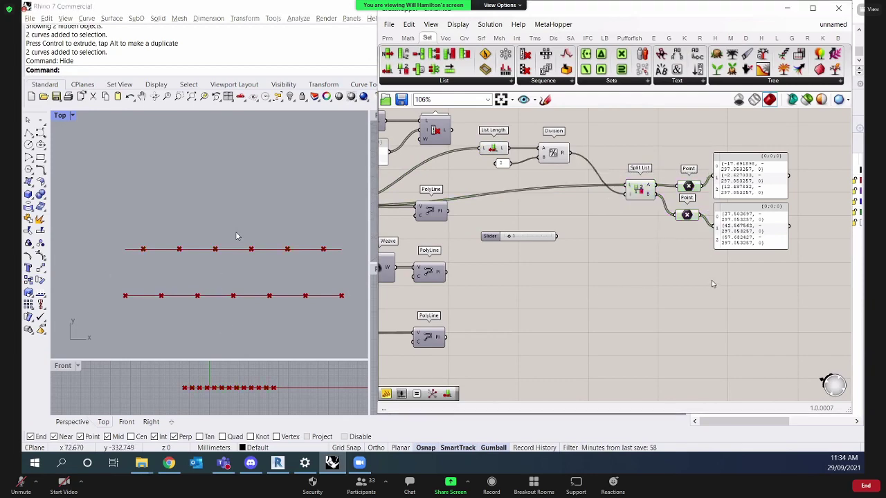
Duplicate Split List below the original and connect the lower chord's points to the copy's list input.
left_click(640, 188)
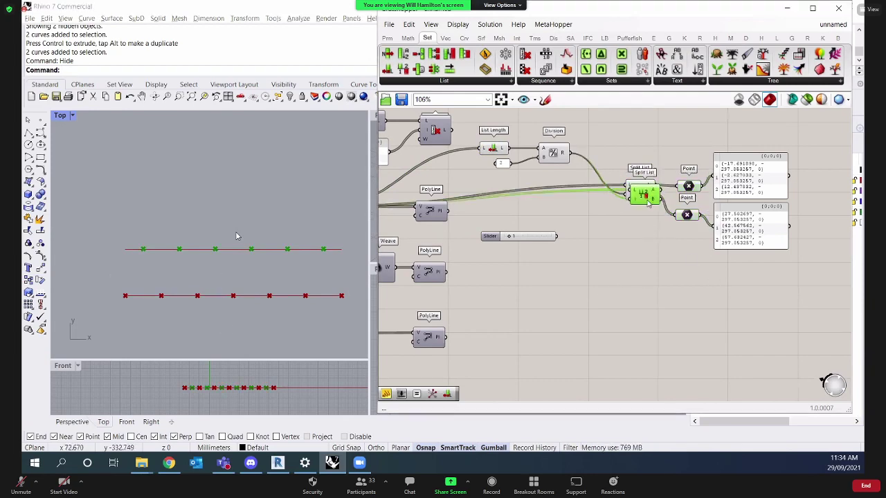
left_click_drag(640, 188, 643, 253, "alt")
right_click_drag(558, 236, 648, 215)
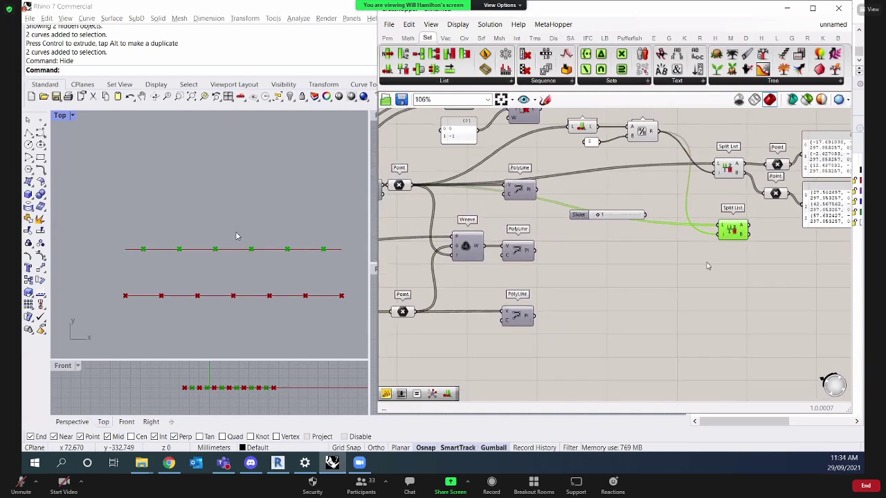
left_click(425, 313)
left_click_drag(417, 318, 691, 257)
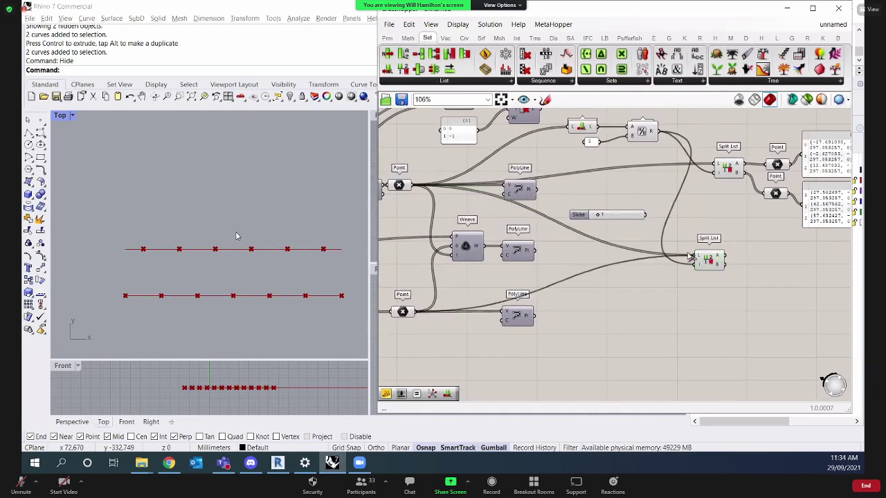
left_click(707, 263)
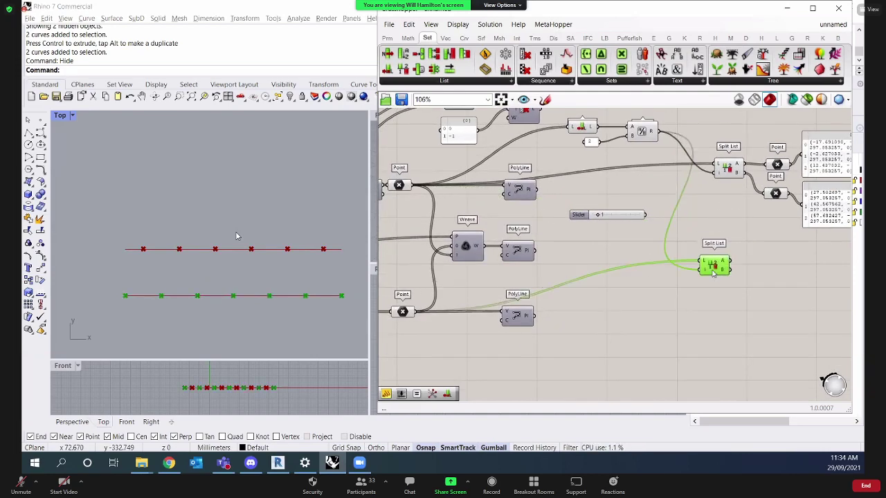
Duplicate the two Point parameters and panels for the lower Split List, connecting them to its outputs A and B.
right_click_drag(692, 253, 561, 257)
left_click_drag(770, 275, 681, 270)
left_click(625, 254)
left_click_drag(625, 269, 667, 303)
right_click_drag(707, 343, 727, 341)
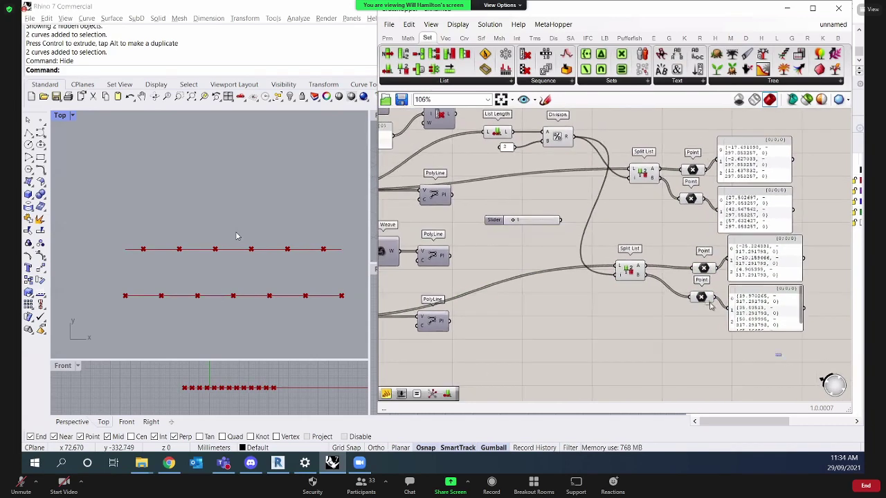
left_click_drag(789, 356, 622, 246)
left_click_drag(757, 271, 701, 272)
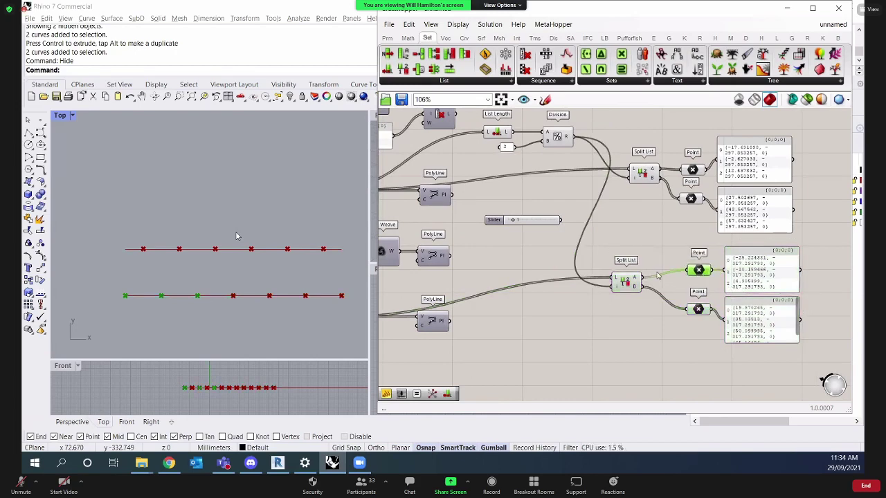
Check the lower chord's second half of points and move its Point parameter and panel down, away from the first pair.
right_click_drag(624, 312, 699, 313)
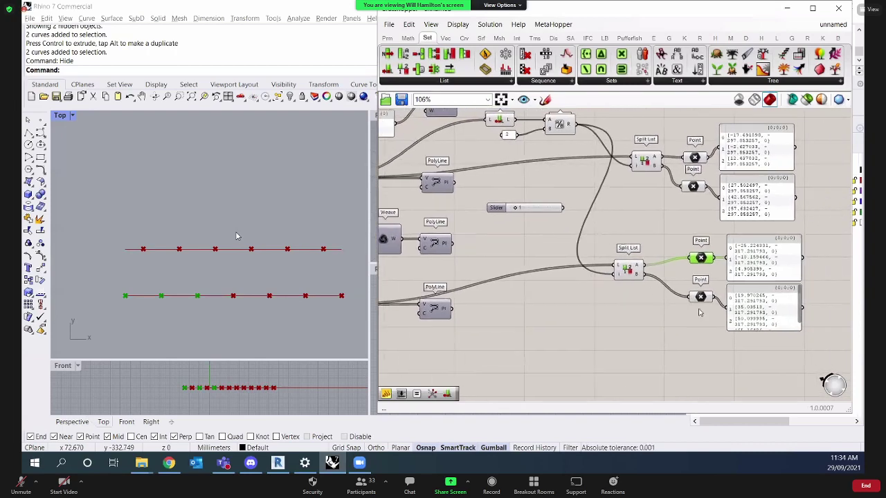
left_click(701, 298)
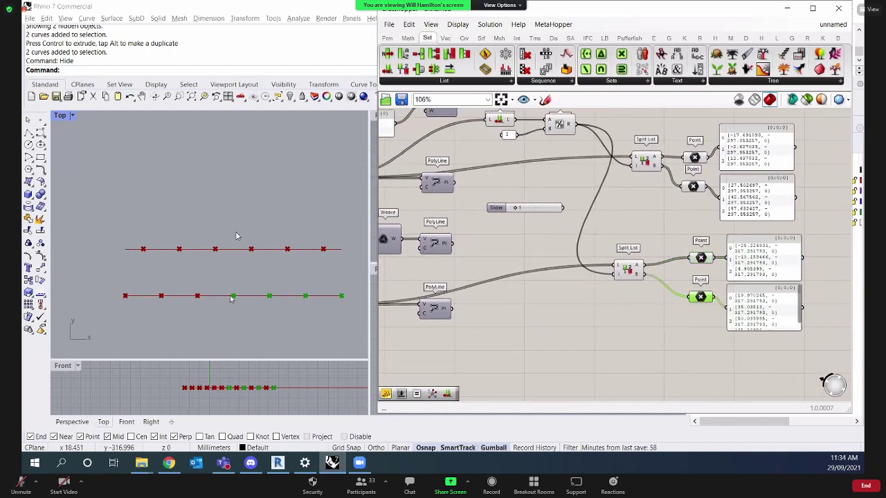
right_click_drag(711, 339, 691, 330)
left_click_drag(724, 325, 659, 310)
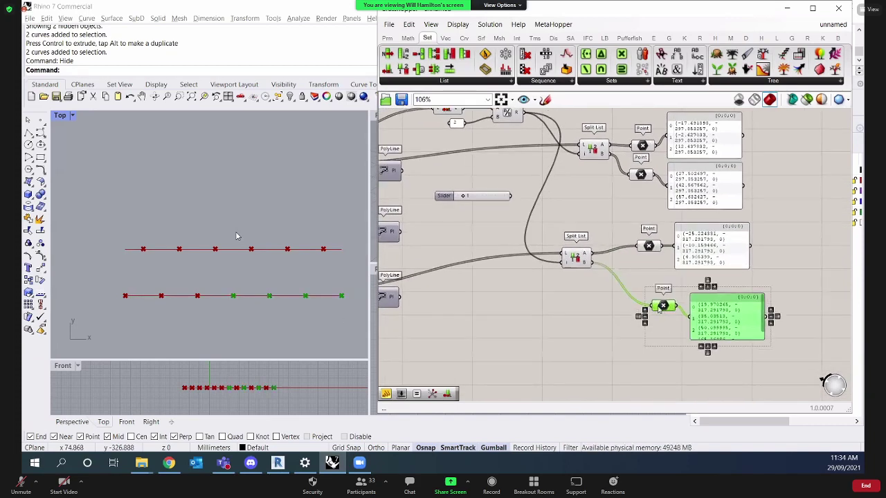
left_click(574, 307)
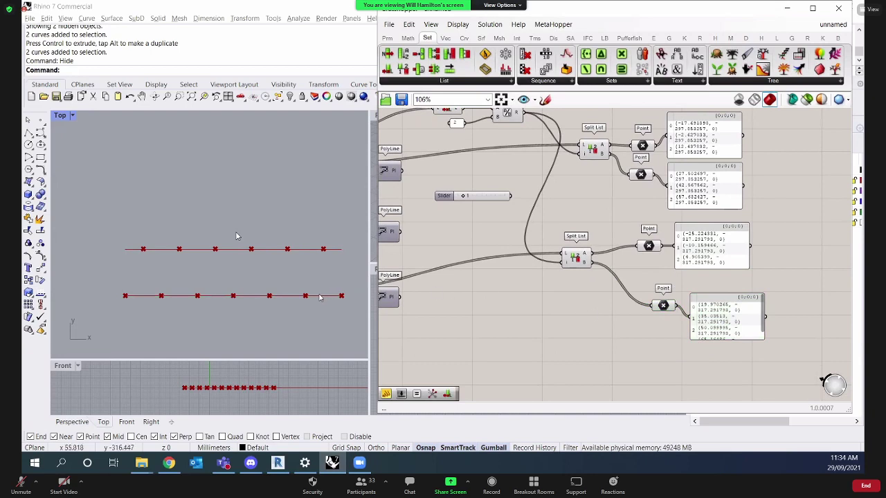
Add a Line component with inputs A and B beyond the upper chord's point panels.
left_click(243, 300)
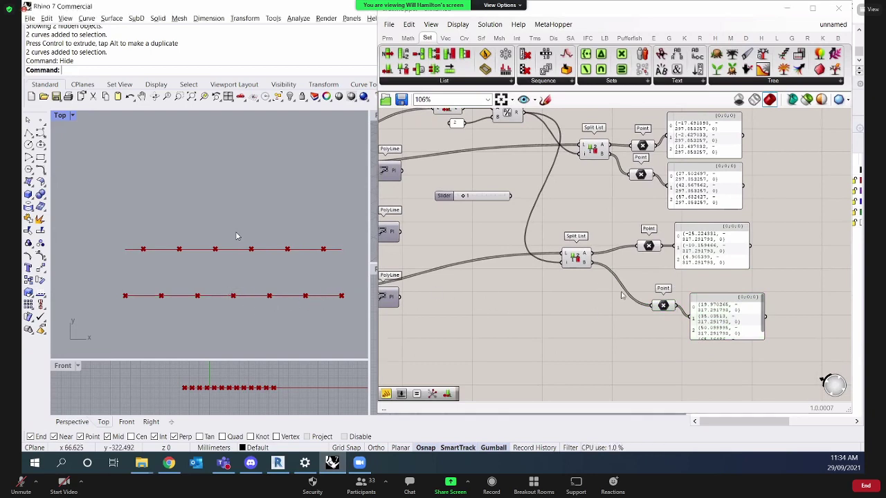
left_click(663, 307)
right_click_drag(843, 178, 789, 198)
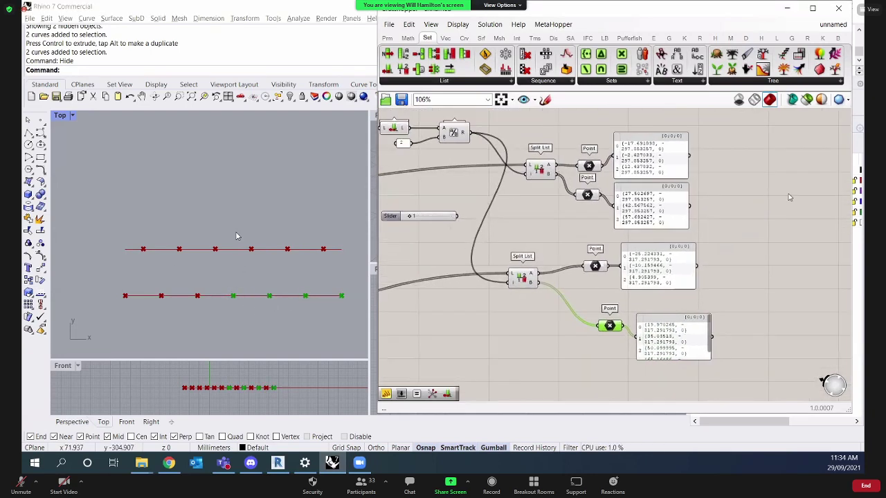
double_click(784, 193)
type("line")
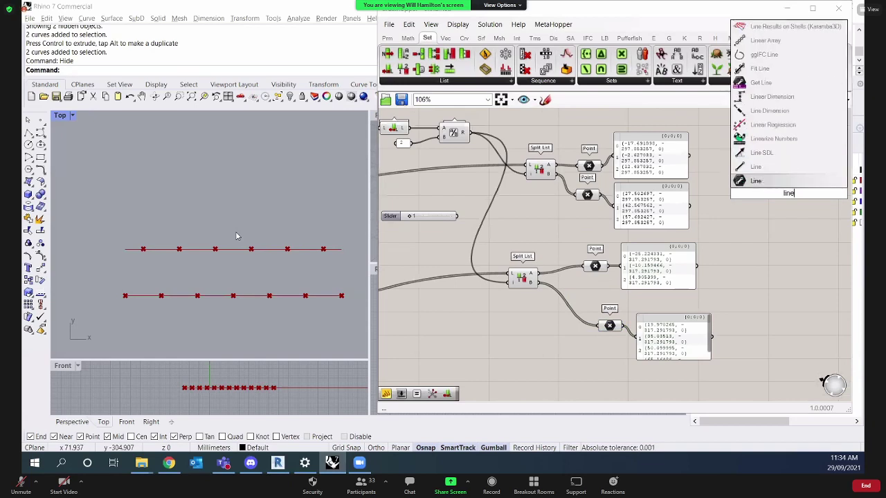
key("Return")
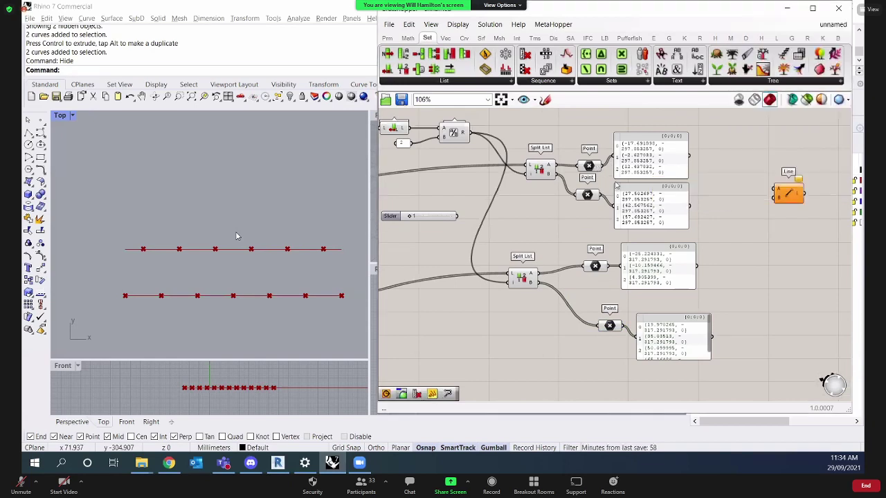
Reposition the Line component and connect the first-half Points of the upper chord to A and the lower chord to B.
left_click_drag(789, 199, 764, 212)
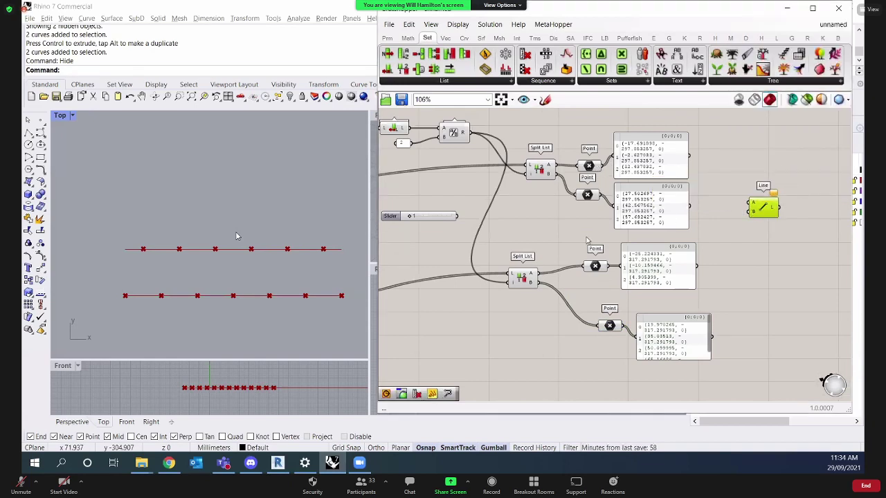
left_click(592, 167)
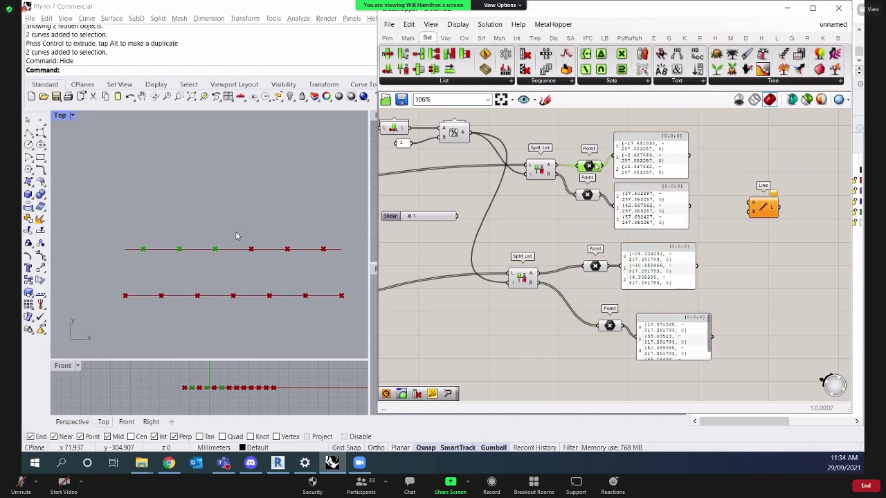
left_click_drag(601, 168, 750, 203)
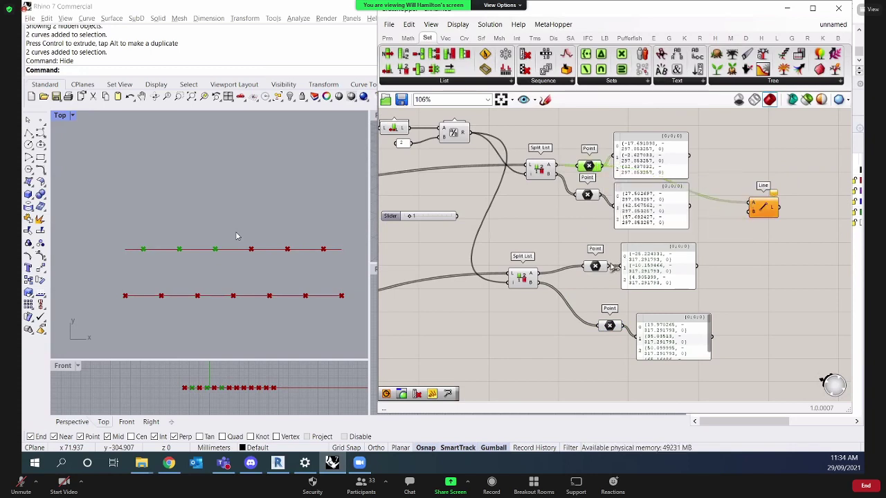
left_click(605, 268)
left_click_drag(619, 266, 766, 270)
Duplicate the Line component below and connect the second-half Points of the upper chord to A and the lower chord to B.
left_click_drag(604, 198, 746, 265)
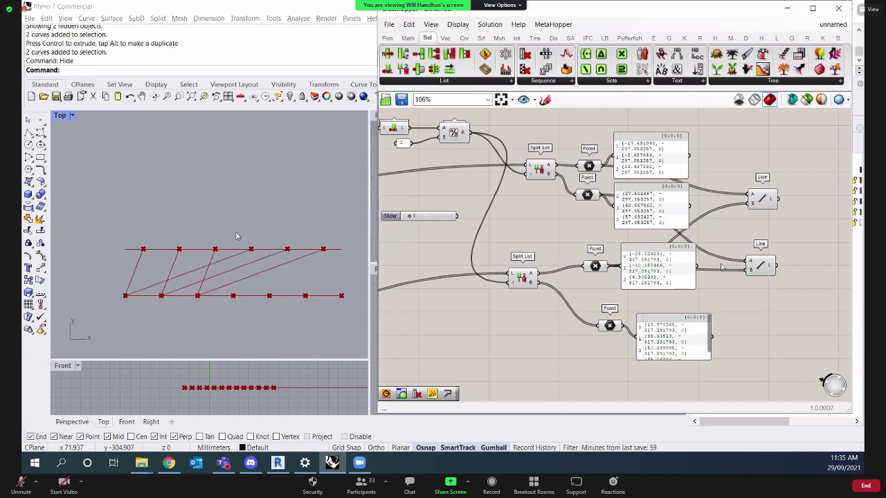
left_click_drag(622, 328, 769, 278)
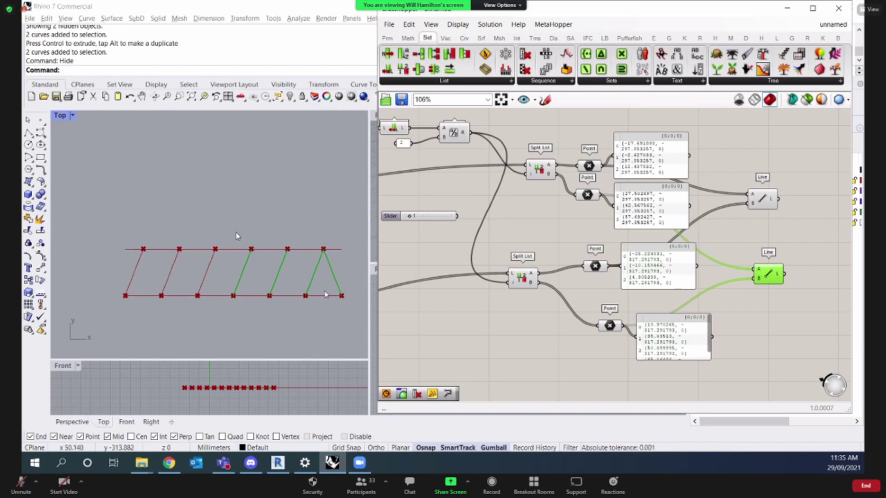
right_click_drag(609, 311, 616, 300)
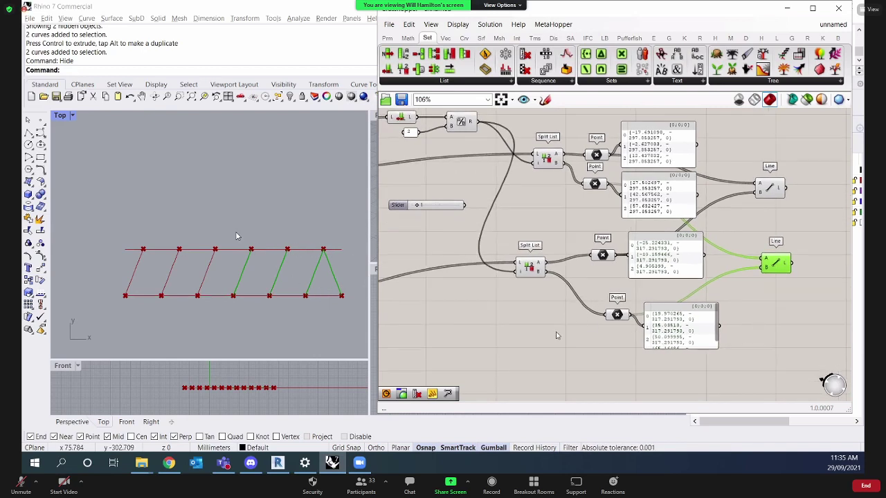
Move the lower Split List back, away from its Point parameters, to make room for another component.
right_click_drag(524, 286, 562, 275)
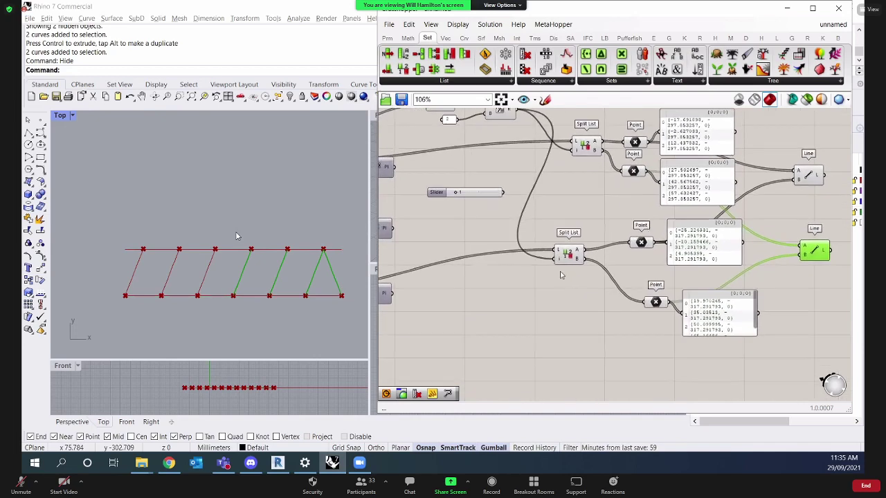
left_click(569, 258)
left_click_drag(545, 263, 544, 261)
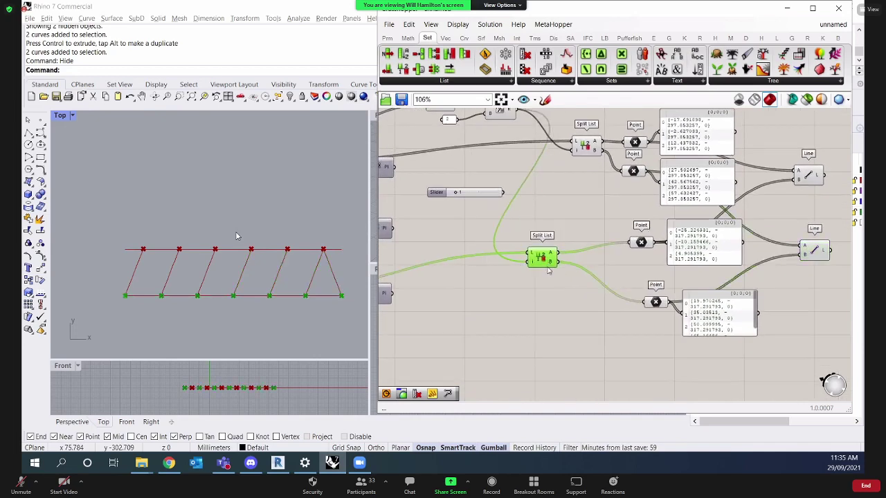
left_click(520, 286)
Add a Shift List component below the lower Split List.
right_click_drag(570, 303, 527, 299)
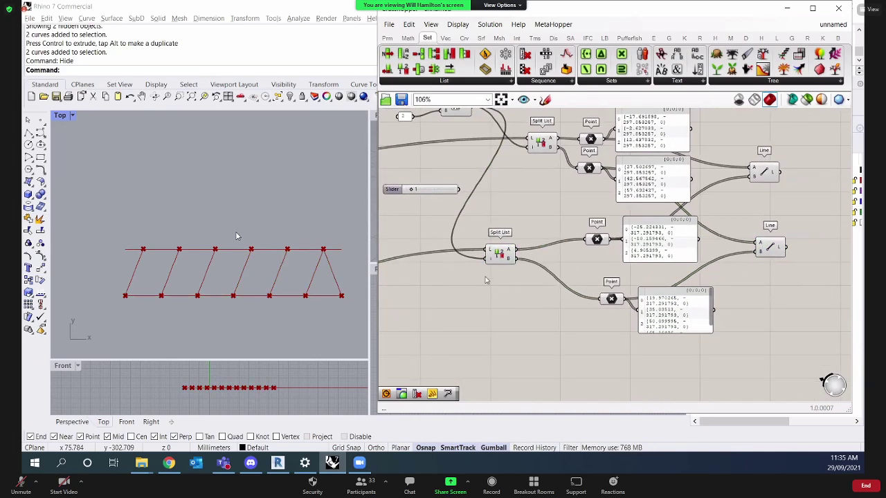
double_click(522, 323)
type("s")
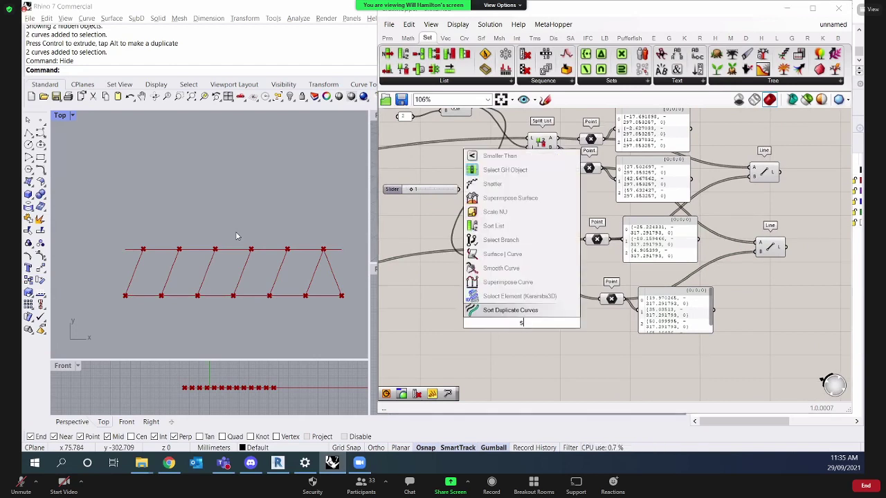
type("hift")
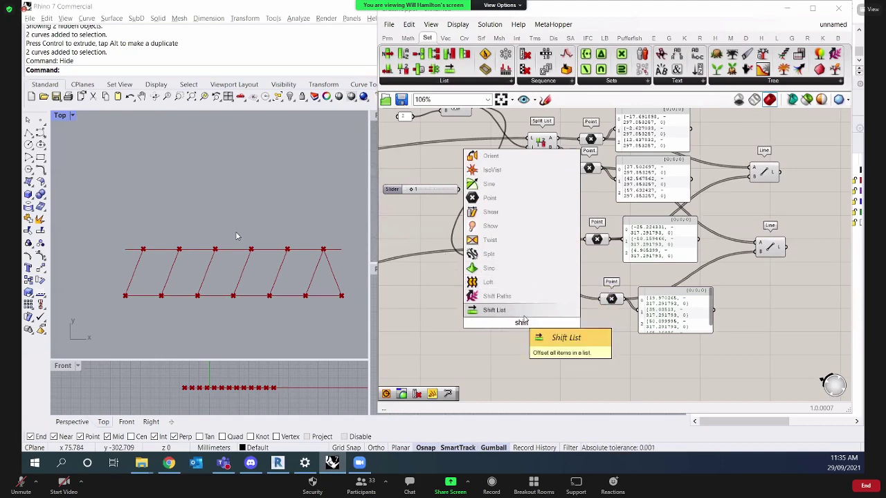
left_click(494, 310)
right_click_drag(522, 250, 547, 240)
Enlarge the lower chord's second-half point panel and connect the lower Split List's output B to Shift List's list input.
left_click_drag(725, 343, 637, 273)
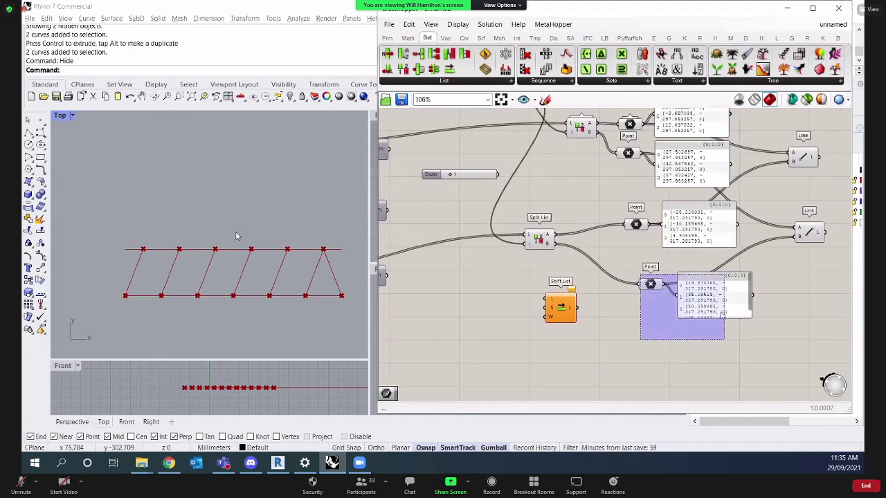
left_click_drag(750, 317, 775, 337)
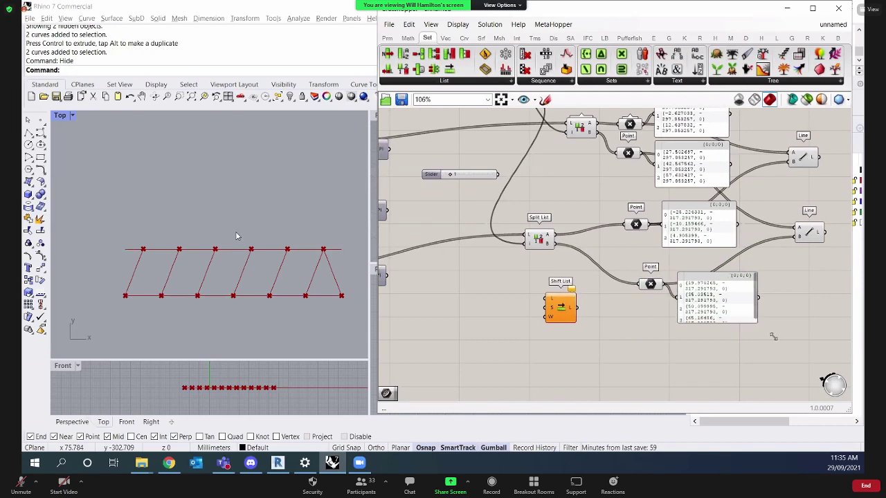
left_click_drag(554, 243, 546, 299)
left_click(571, 311)
left_click(591, 341)
Add a Point List component below Shift List and connect the lower Split List's output B to its points input.
right_click_drag(584, 357, 578, 311)
double_click(578, 310)
type("point")
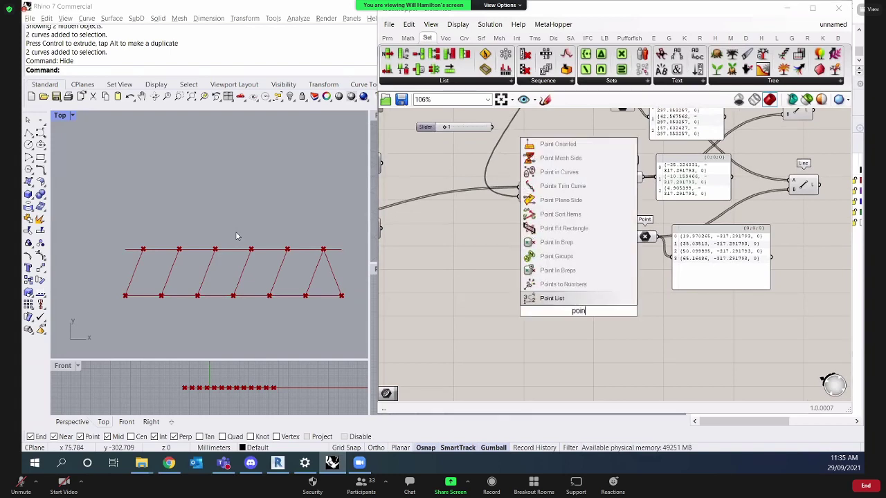
left_click(538, 270)
scroll(552, 245, "up", 1)
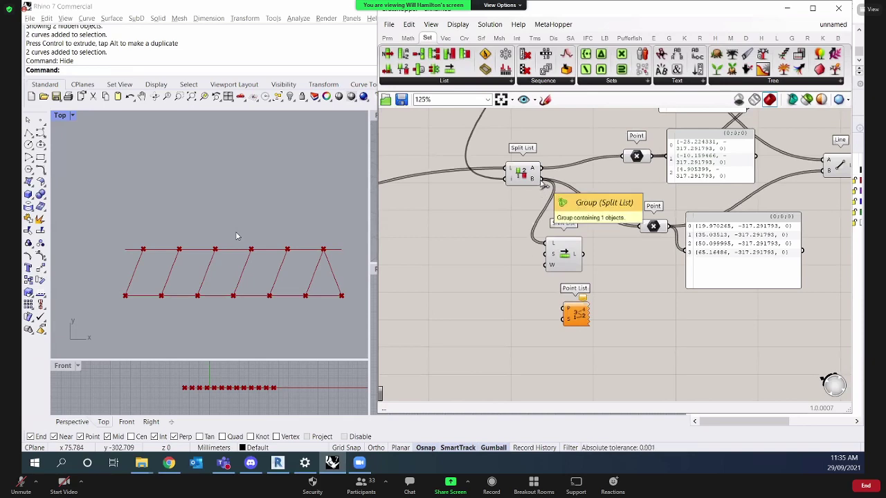
left_click_drag(544, 184, 563, 313)
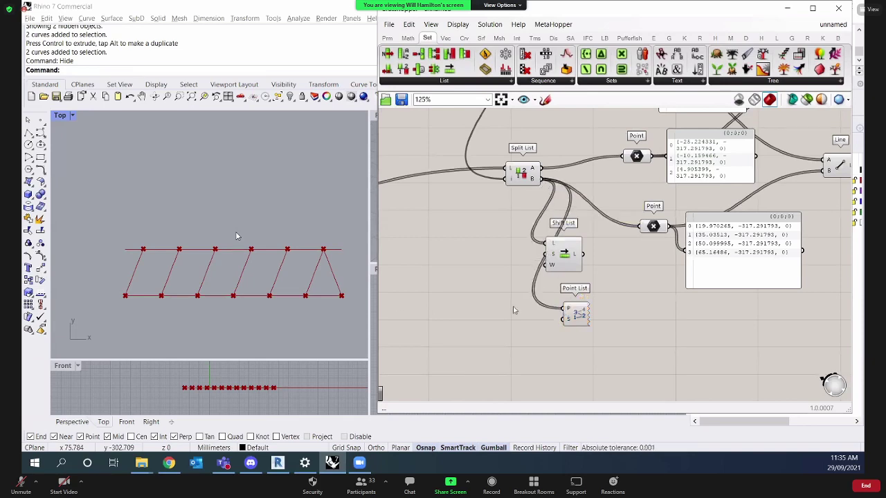
Add a number slider set to 8 and connect it to the Point List's size input.
scroll(236, 237, "up", 4)
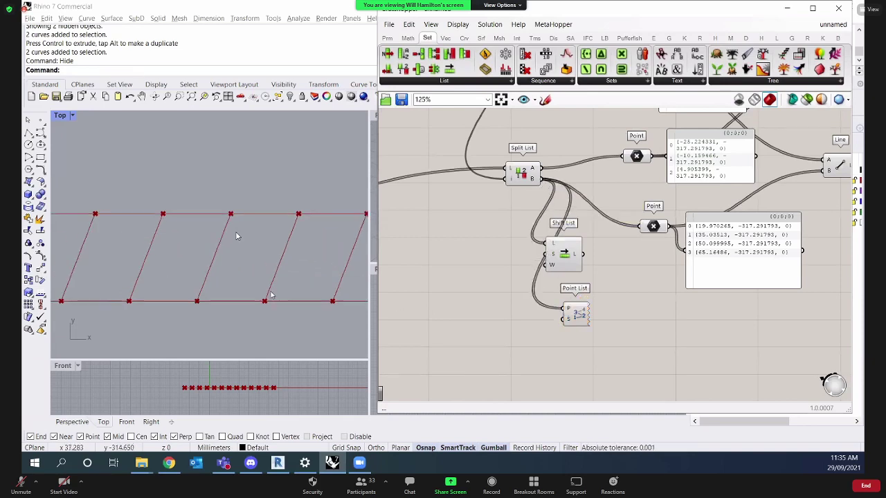
double_click(502, 353)
type("20")
key("Return")
left_click_drag(555, 352, 518, 337)
scroll(528, 338, "down", 2)
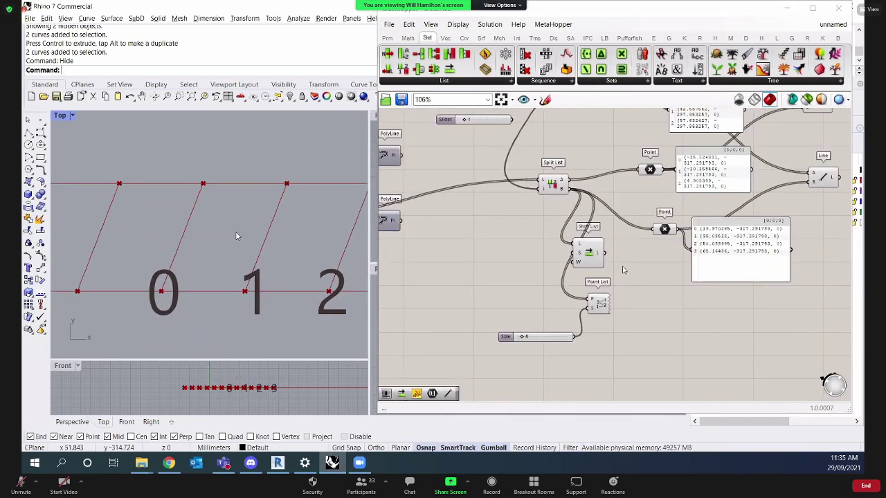
Rearrange Shift List and Point List, and feed Shift List's output into Point List's points input instead of the split points.
left_click_drag(597, 253, 645, 277)
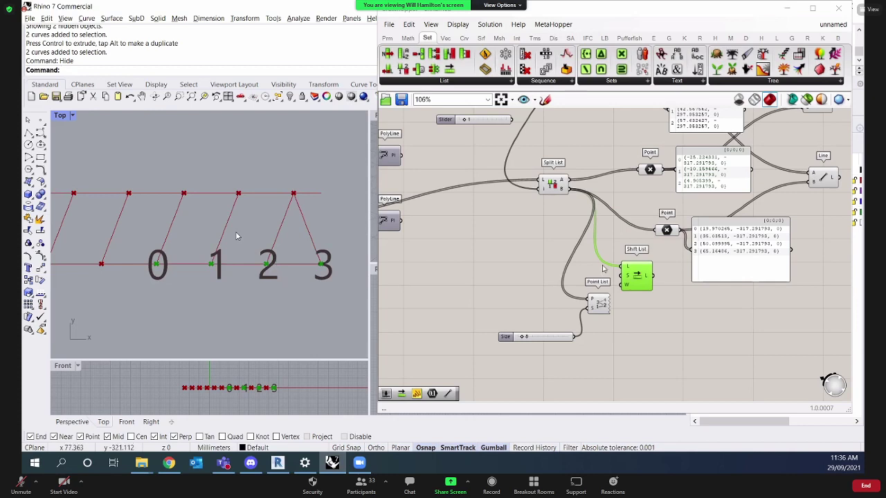
left_click_drag(626, 277, 607, 265)
left_click_drag(599, 305, 646, 311)
left_click_drag(638, 272, 640, 305)
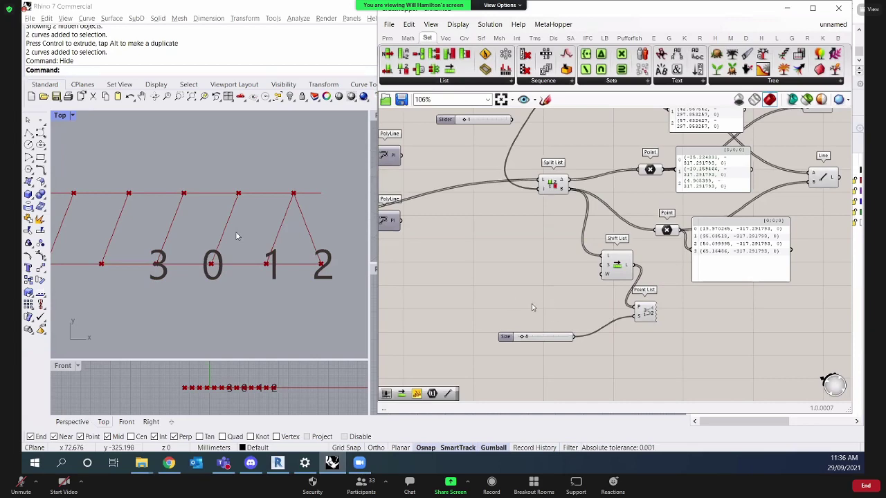
Select the Point List to highlight the point numbering and set Shift List's Wrap input to False.
right_click_drag(532, 308, 503, 313)
left_click(645, 312)
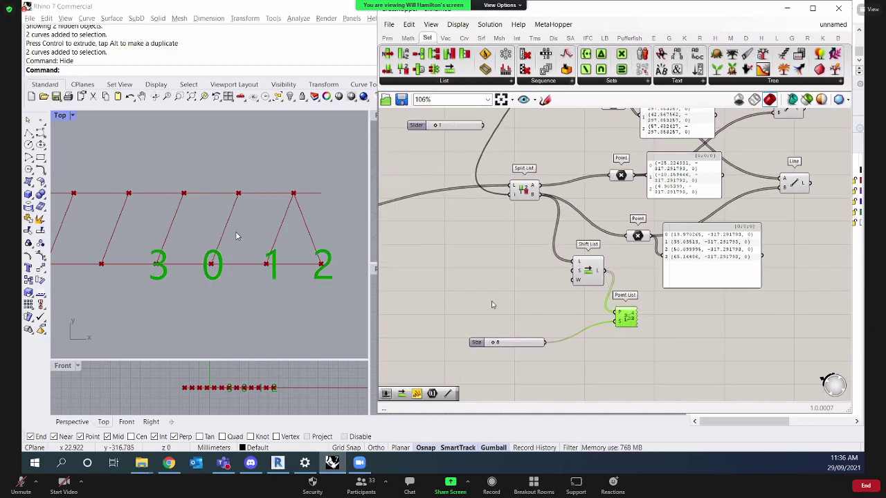
scroll(571, 297, "up", 2)
mouse_move(585, 274)
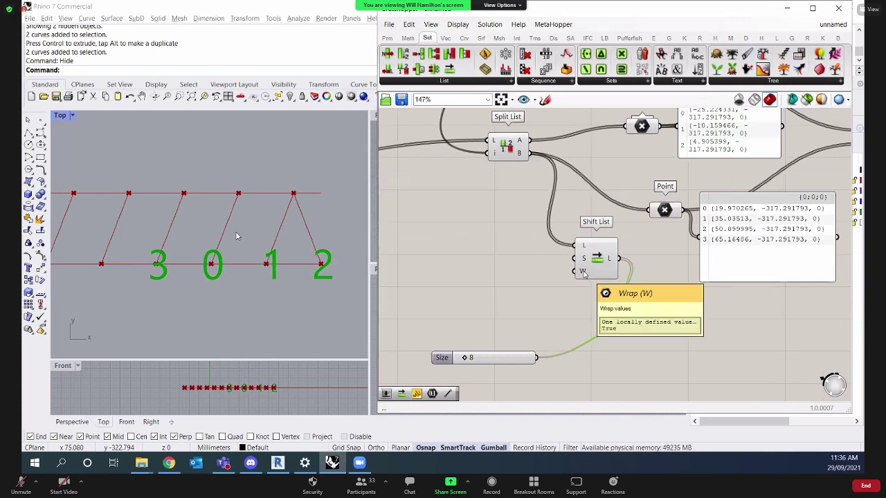
key("ctrl+z")
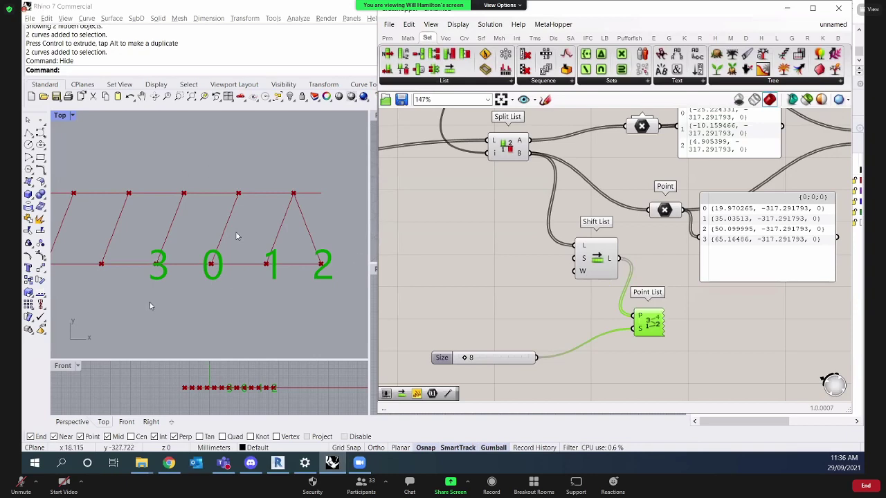
right_click(585, 274)
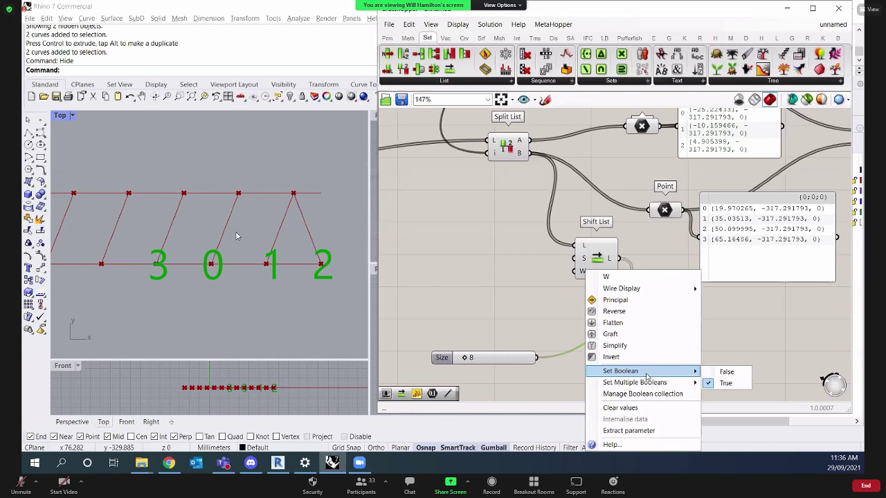
left_click(725, 372)
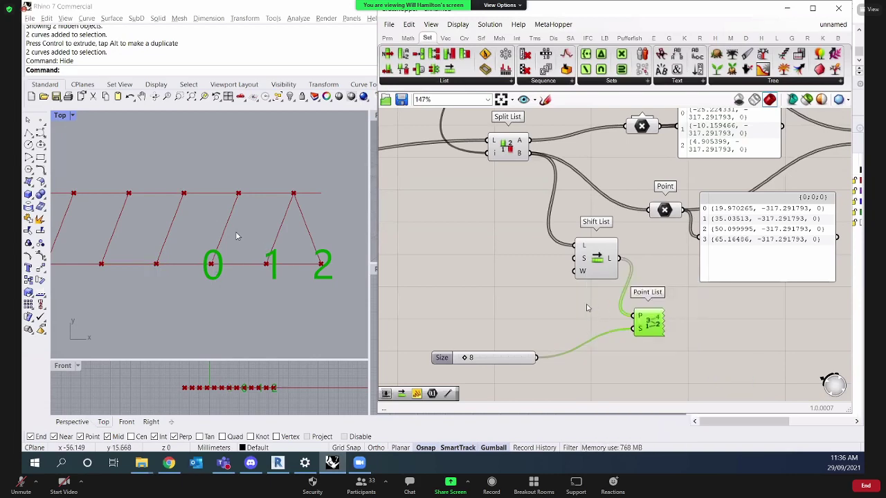
Connect Shift List's output to the lower second-half Point parameter in place of Split List's output and check the mirrored diagonals.
scroll(588, 308, "down", 2)
left_click_drag(528, 279, 529, 256)
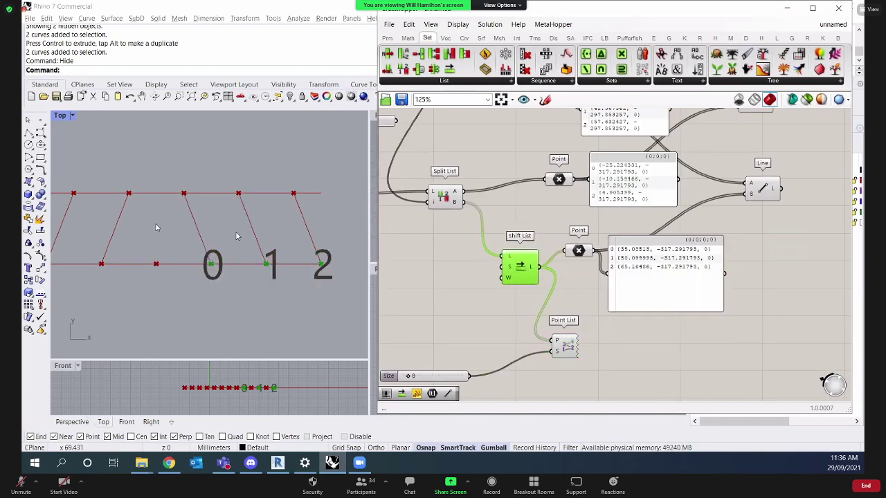
scroll(231, 256, "down", 3)
scroll(231, 256, "up", 2)
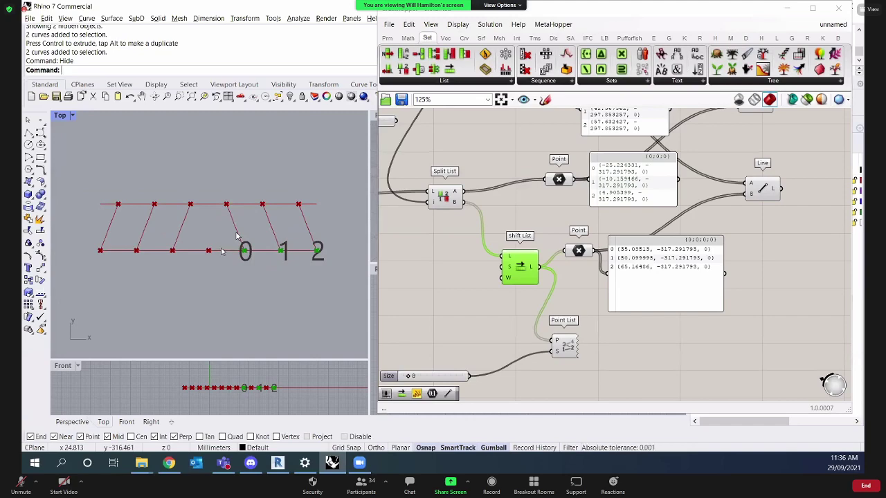
right_click_drag(384, 306, 398, 312)
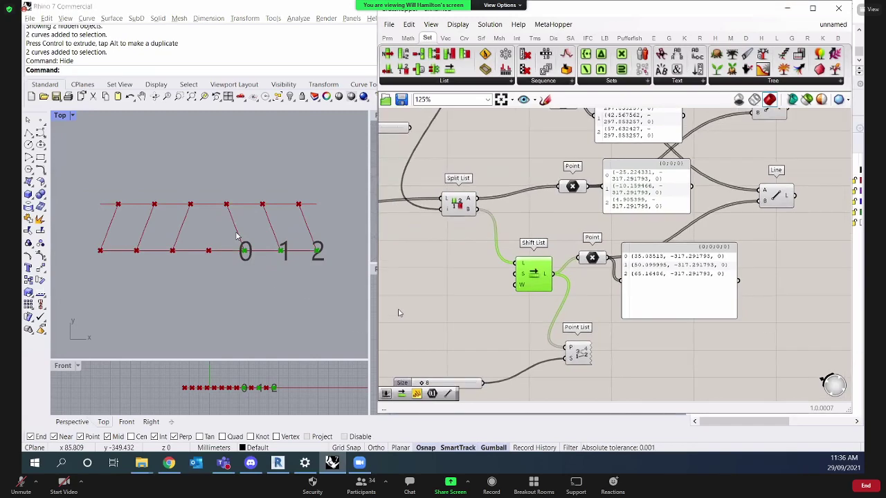
scroll(553, 325, "down", 3)
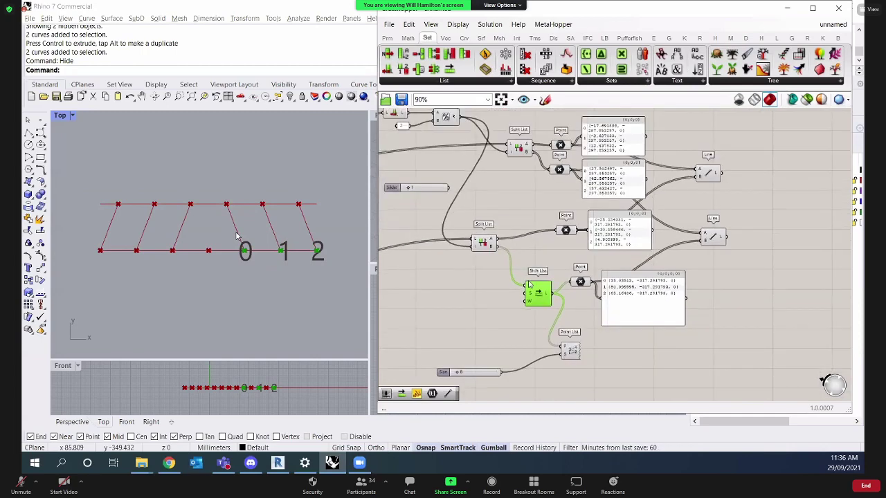
Tidy the lower branch by moving the Point List with its slider, the point panel, the Point parameter and Shift List.
left_click_drag(593, 393, 429, 315)
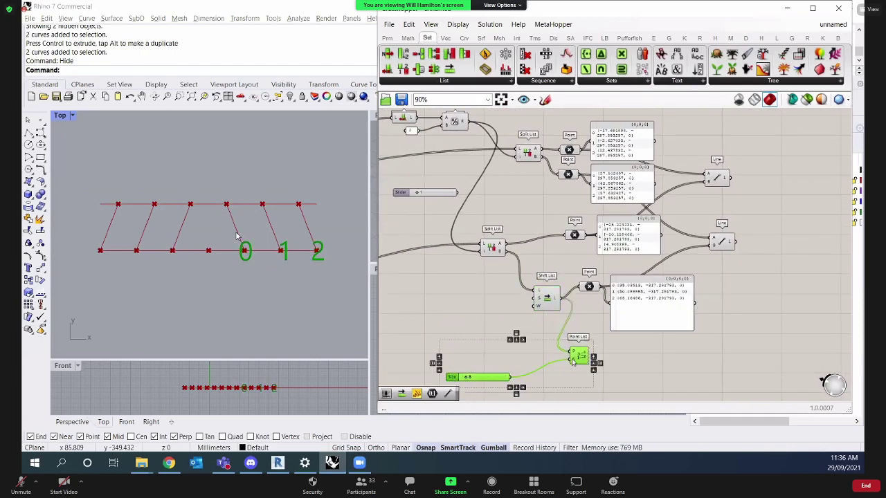
left_click_drag(585, 353, 593, 341)
left_click(663, 319)
left_click_drag(661, 308, 672, 311)
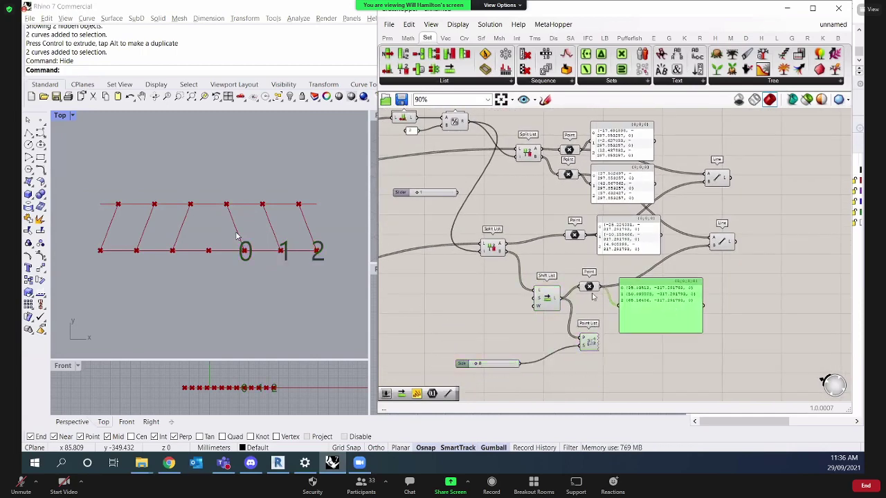
left_click_drag(589, 288, 530, 292)
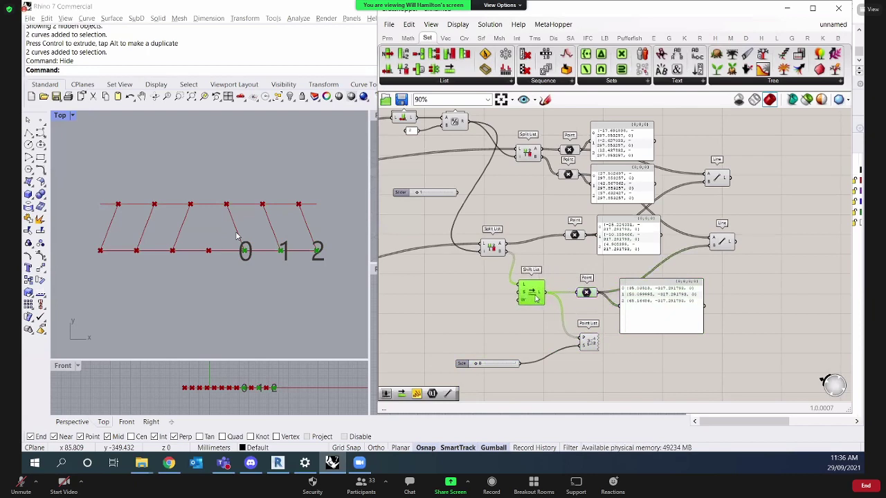
left_click(700, 370)
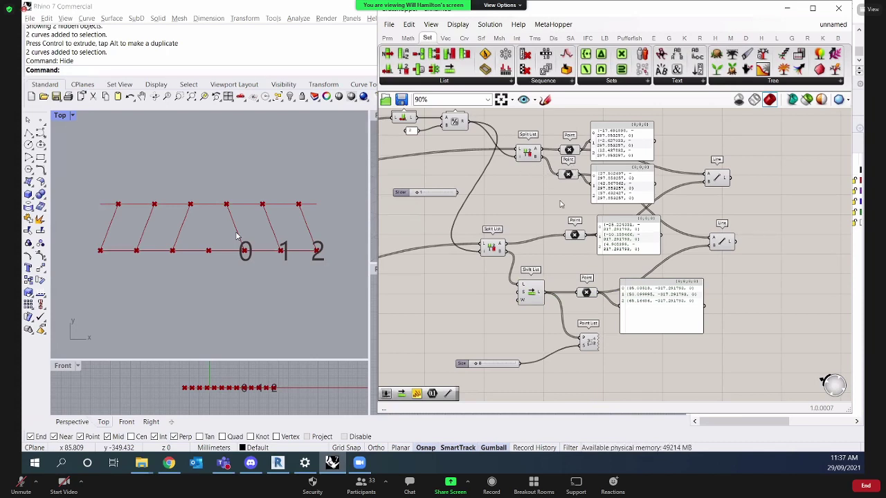
right_click_drag(529, 234, 529, 246)
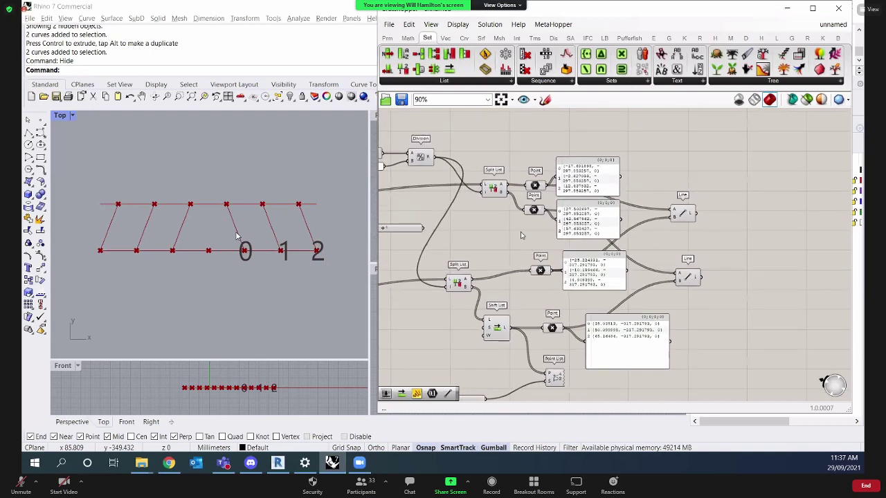
right_click_drag(526, 204, 539, 160)
scroll(562, 310, "up", 2)
right_click_drag(562, 310, 593, 305)
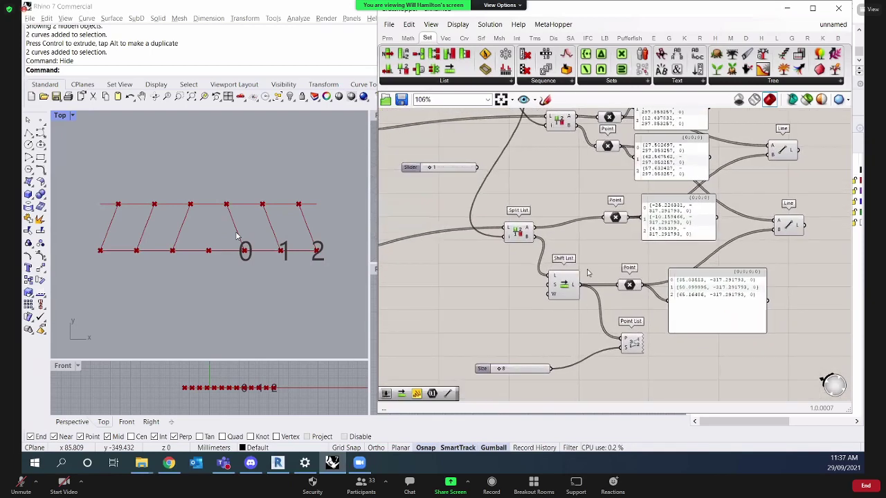
Connect a new number slider of 2 to Shift List's Shift input, trying a higher offset before setting it to 0.
scroll(587, 273, "up", 2)
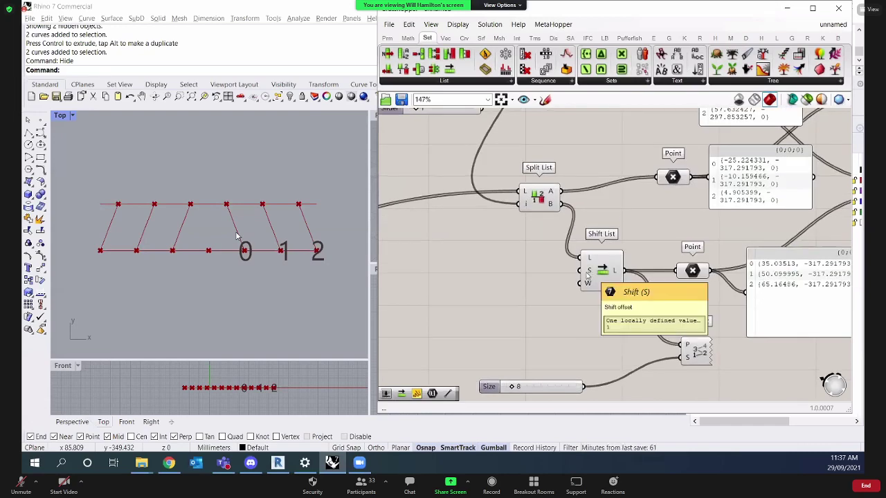
right_click_drag(588, 274, 604, 263)
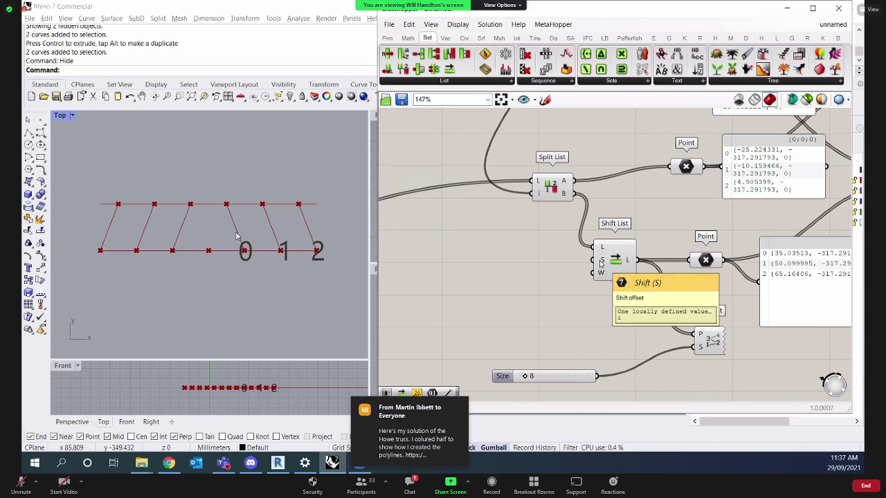
double_click(512, 267)
type("2")
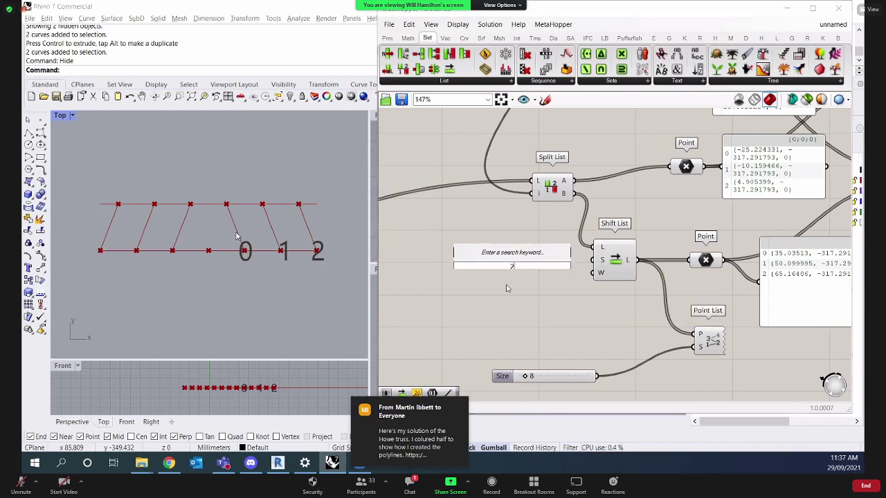
key("Return")
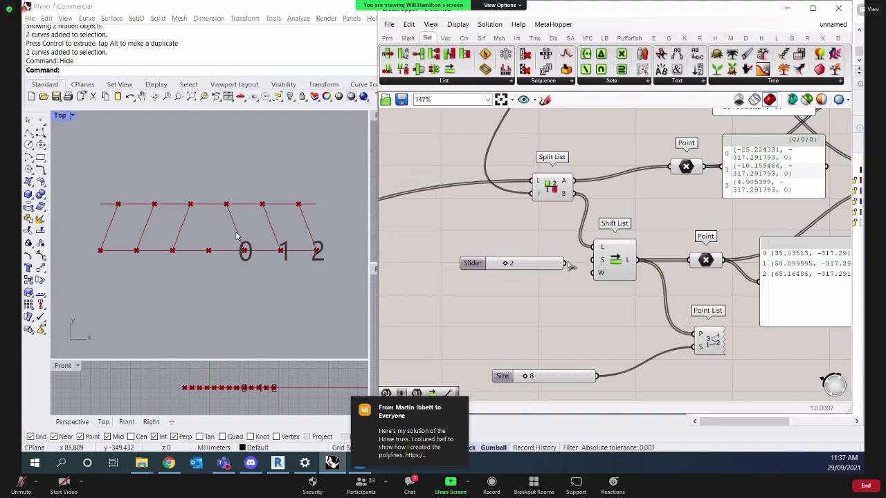
left_click_drag(566, 264, 593, 260)
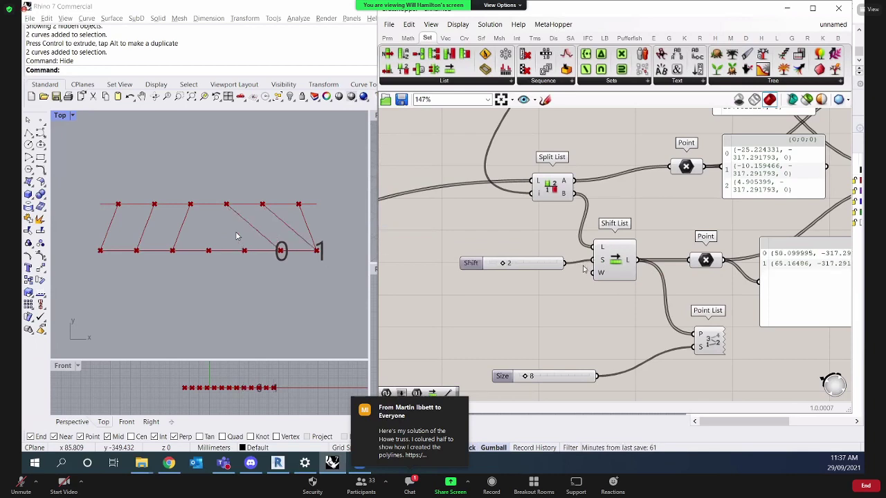
left_click_drag(503, 264, 509, 264)
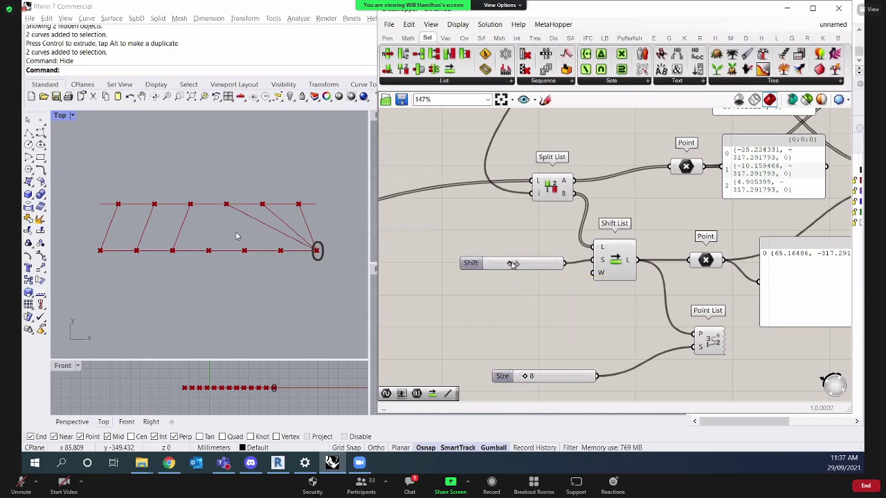
left_click_drag(515, 264, 489, 263)
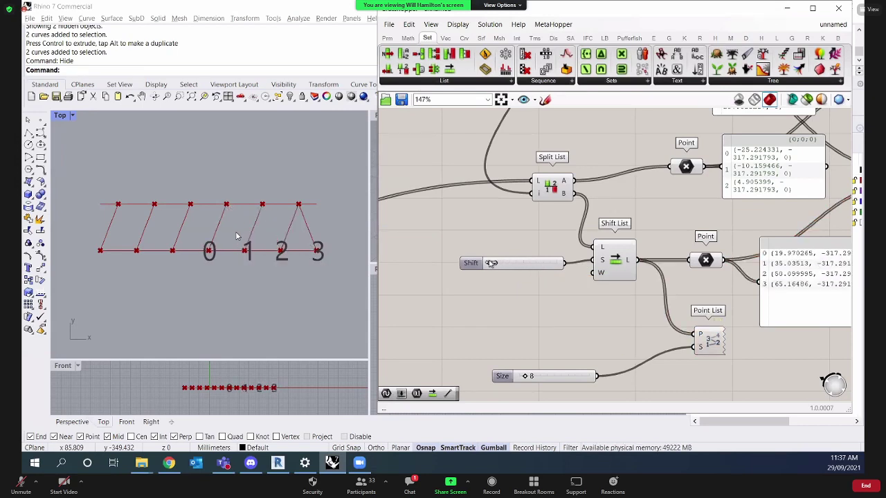
Open the component search on the empty canvas below the Shift slider.
double_click(501, 313)
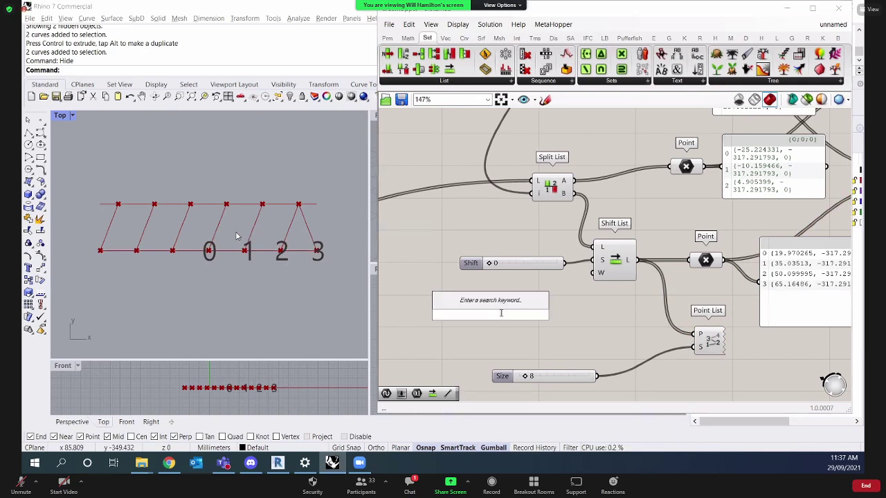
Add a Negative component and wire it between the Shift slider and the Shift List's S input.
type("-")
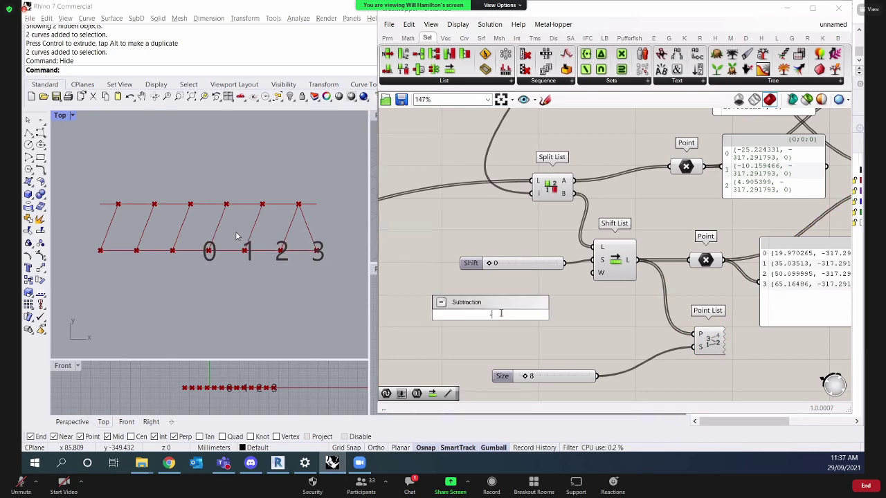
double_click(476, 281)
type("-")
left_click(476, 271)
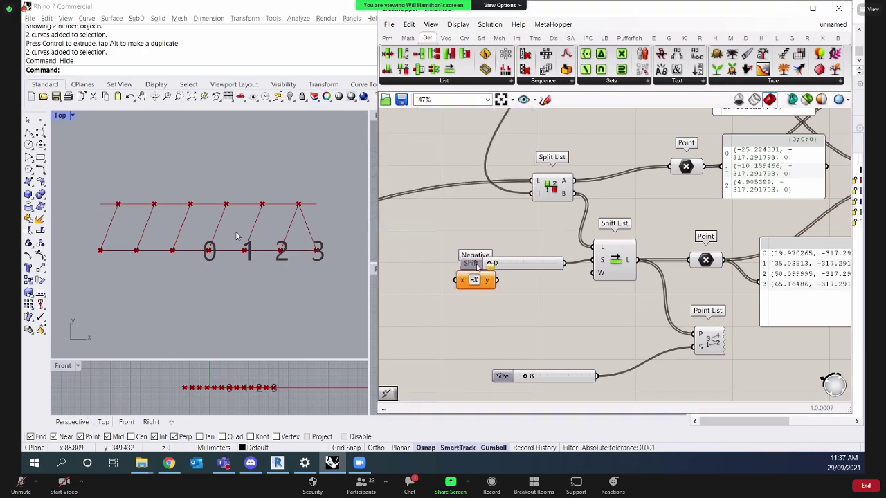
left_click_drag(525, 260, 471, 249)
left_click_drag(474, 279, 521, 298)
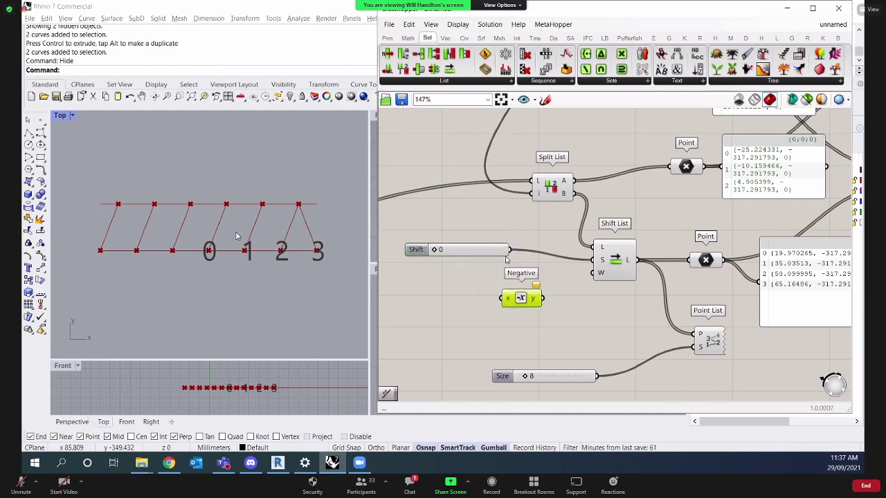
left_click_drag(510, 249, 593, 259)
left_click_drag(521, 297, 538, 294)
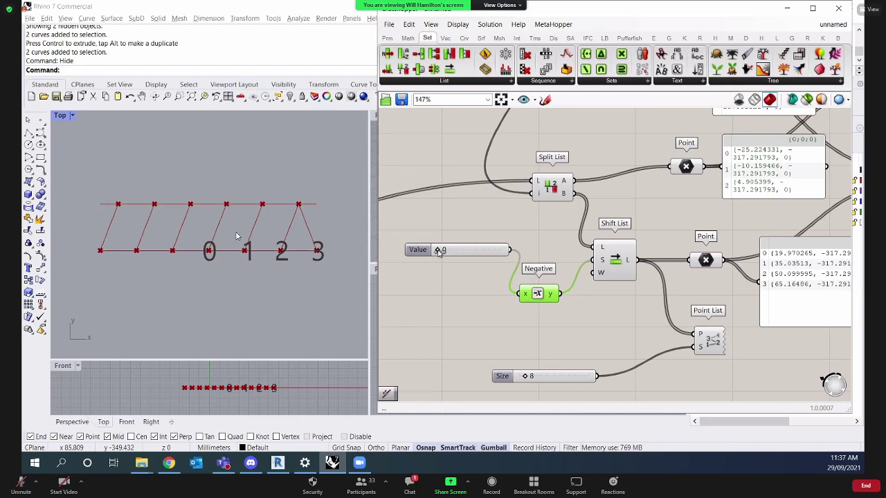
Raise the number slider feeding the Negative component to 3.
left_click_drag(438, 252, 445, 254)
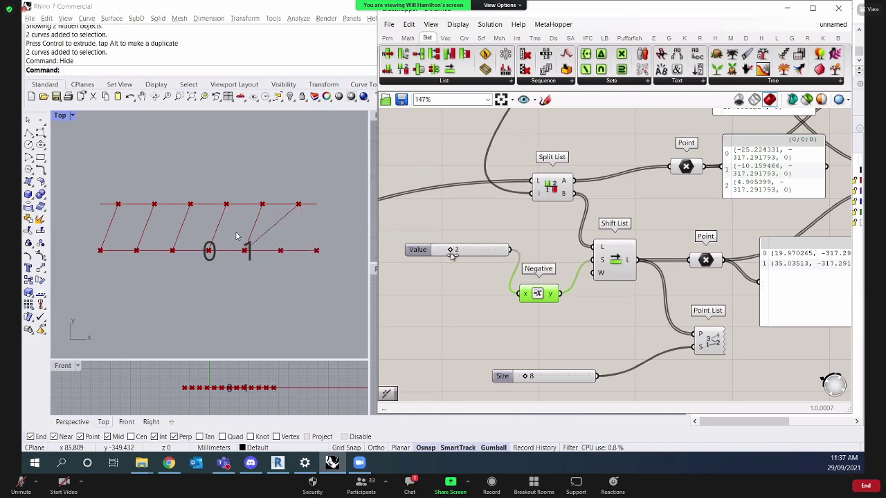
left_click_drag(451, 254, 456, 256)
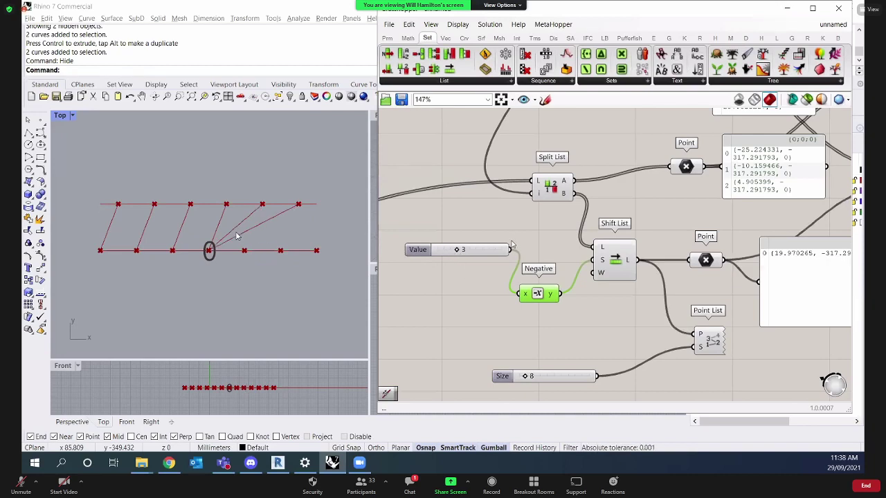
double_click(483, 232)
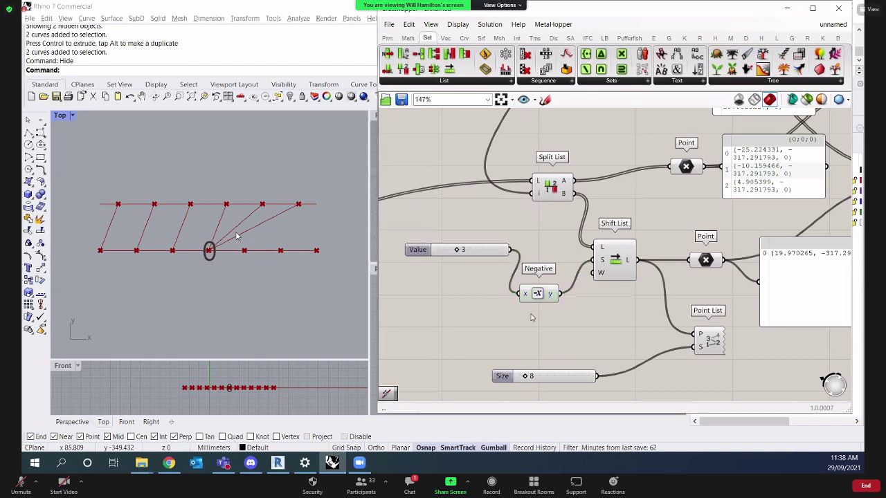
Delete the Negative component and reconnect the slider directly to the Shift List's S input with a value of 1.
left_click(538, 293)
key("Delete")
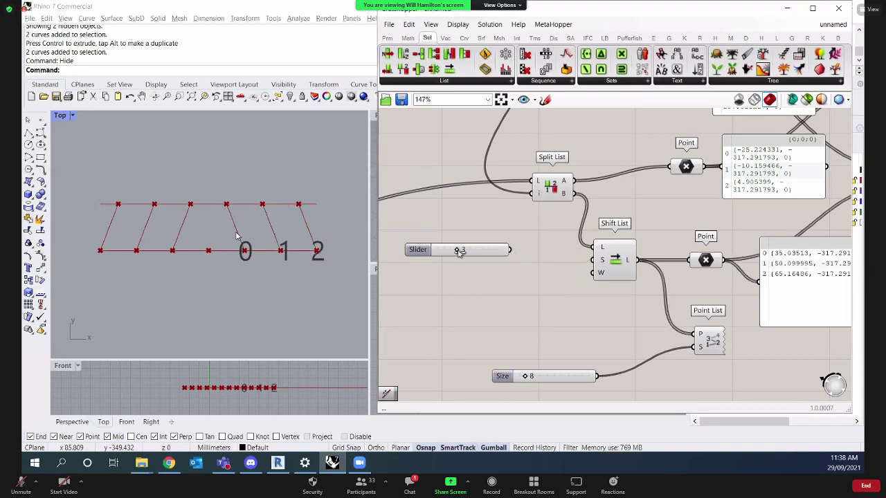
left_click_drag(459, 251, 593, 260)
left_click(481, 256)
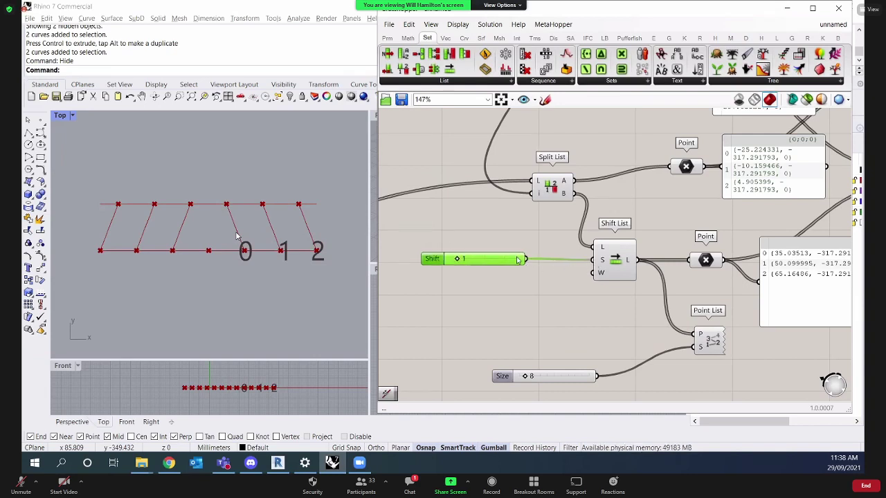
left_click_drag(490, 261, 517, 269)
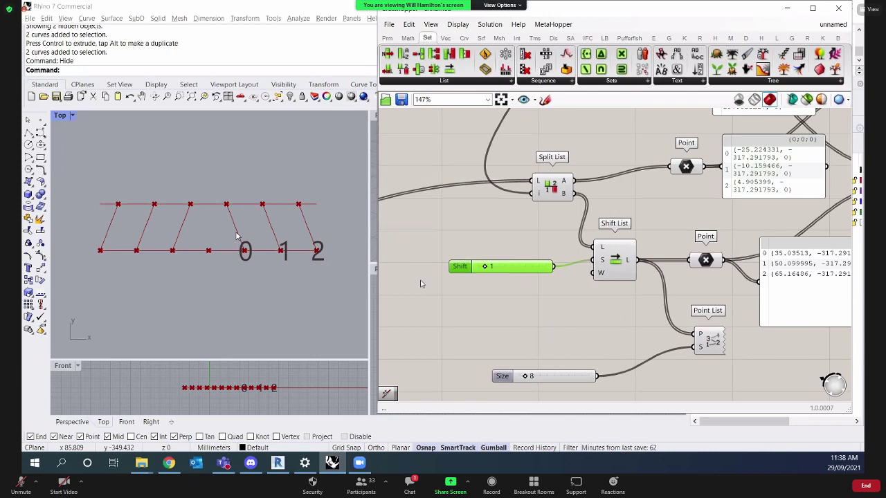
Sketch two parallel diagonals, a vertical stroke and a small box freehand on the canvas below the existing truss sketch.
scroll(588, 263, "down", 1)
mouse_move(561, 285)
right_mouse_down()
mouse_move(597, 281)
mouse_move(582, 273)
mouse_move(597, 285)
mouse_move(703, 292)
mouse_move(689, 200)
mouse_move(707, 180)
mouse_move(707, 125)
right_mouse_up()
scroll(672, 279, "down", 3)
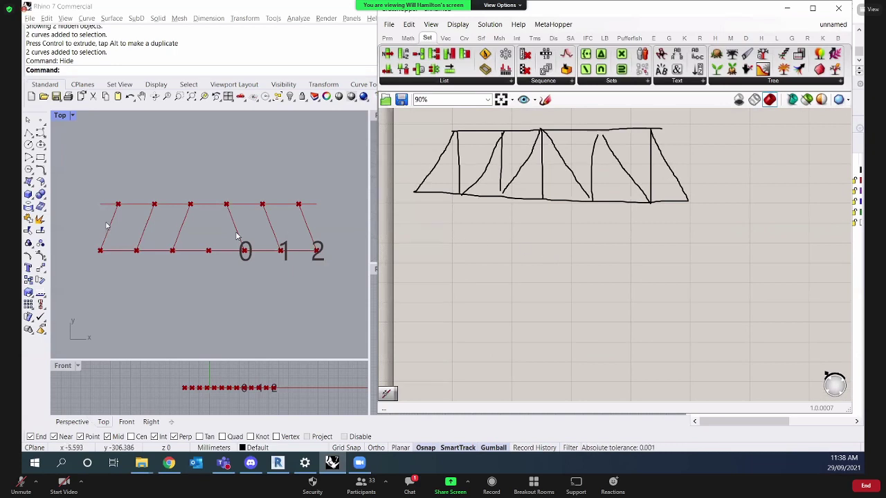
left_click(544, 99)
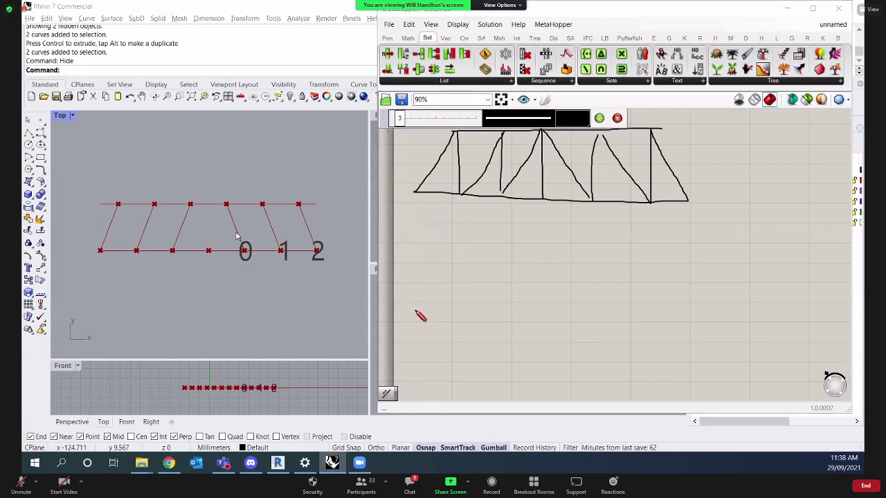
left_click_drag(415, 310, 467, 251)
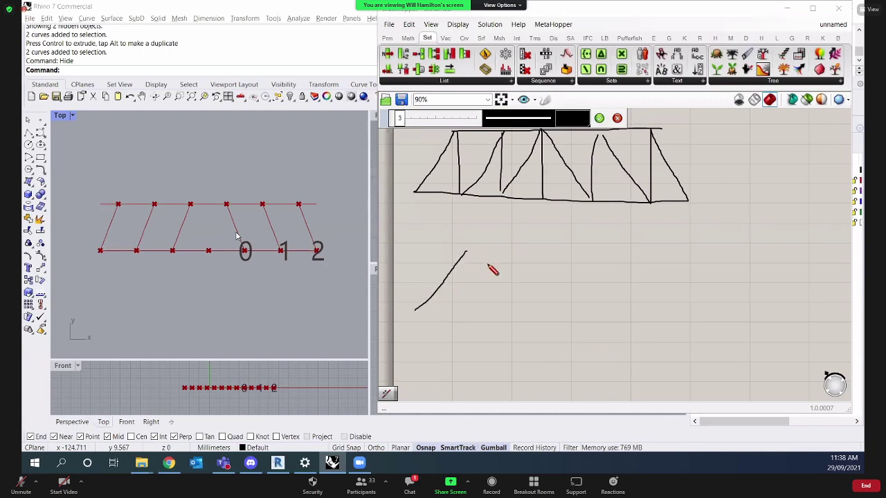
left_click_drag(493, 313, 550, 250)
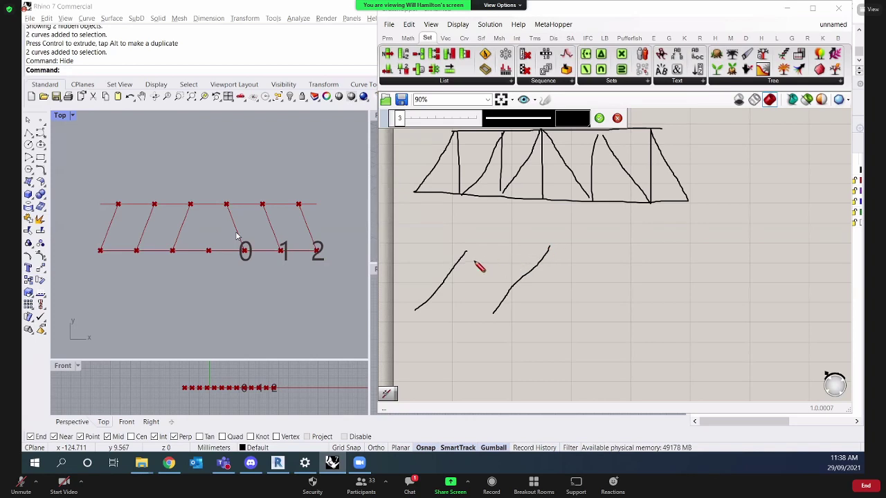
mouse_move(468, 254)
left_mouse_down()
mouse_move(465, 321)
mouse_move(506, 326)
mouse_move(496, 307)
mouse_move(464, 310)
left_mouse_up()
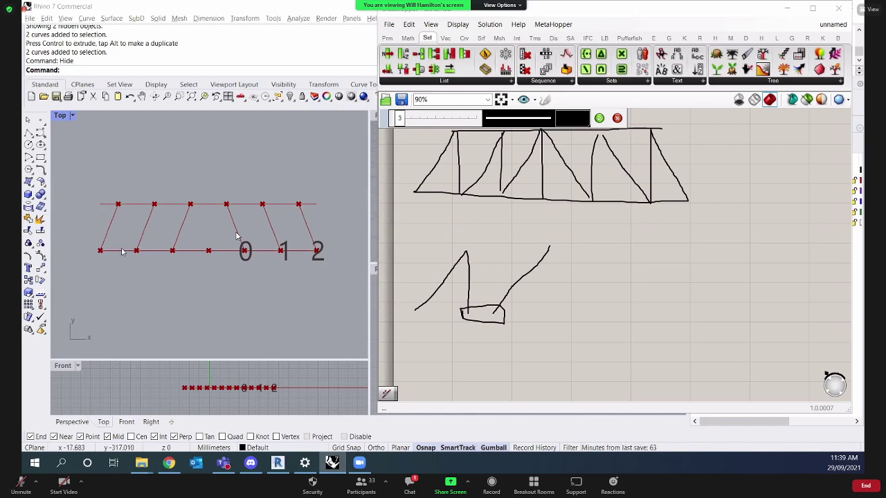
Examine the diagonal layout in the Top viewport and switch to the Google Images results for truss types as reference.
scroll(117, 255, "up", 2)
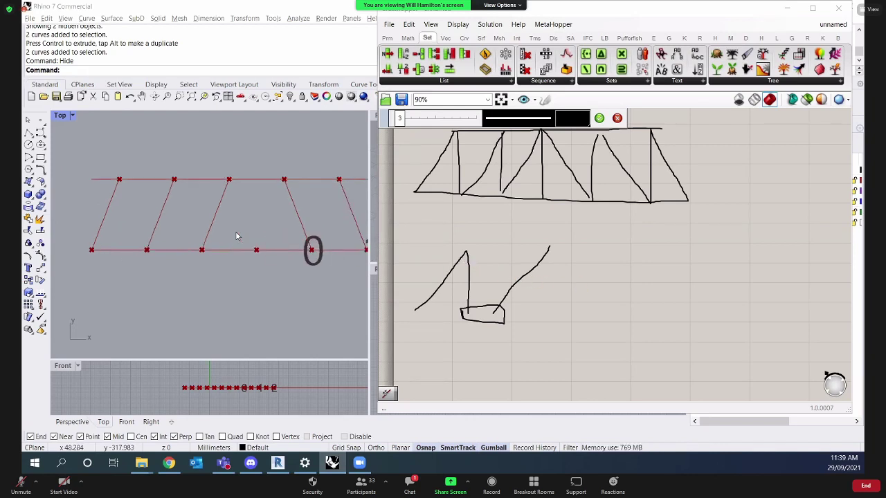
key("alt+Tab")
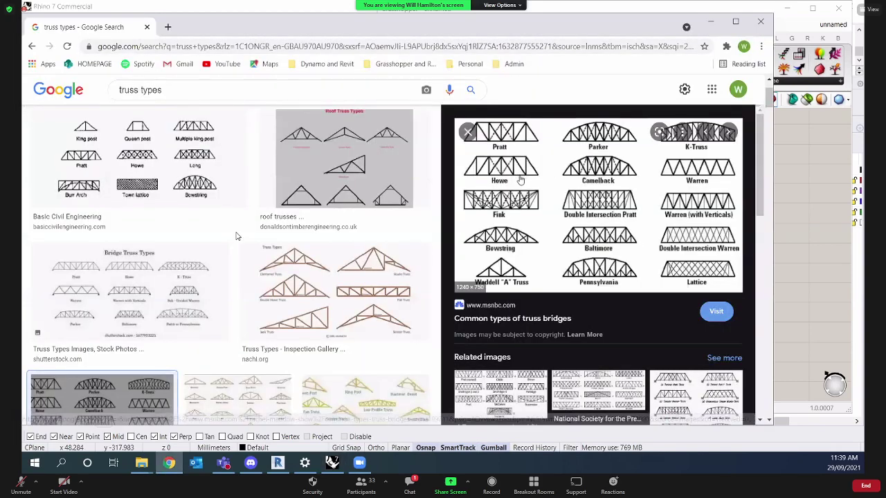
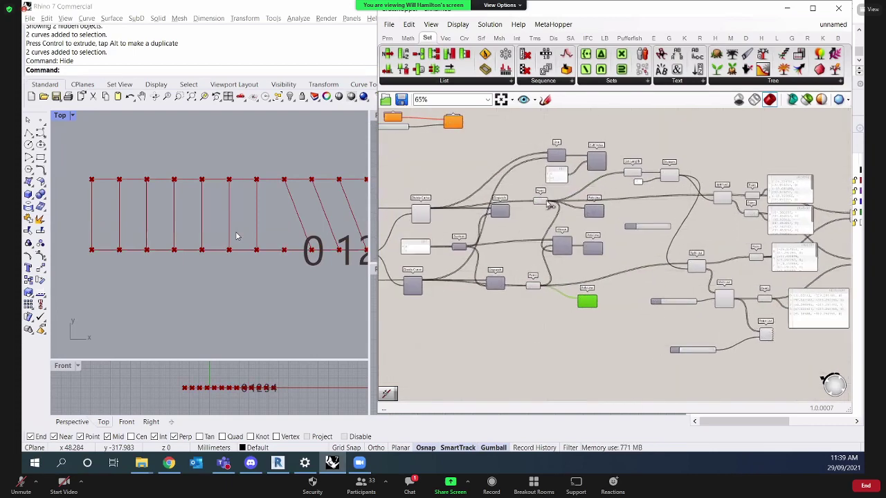
Select the Point parameter fed by the upper Divide Curve to inspect its points and connections.
scroll(574, 283, "up", 2)
scroll(334, 232, "down", 2)
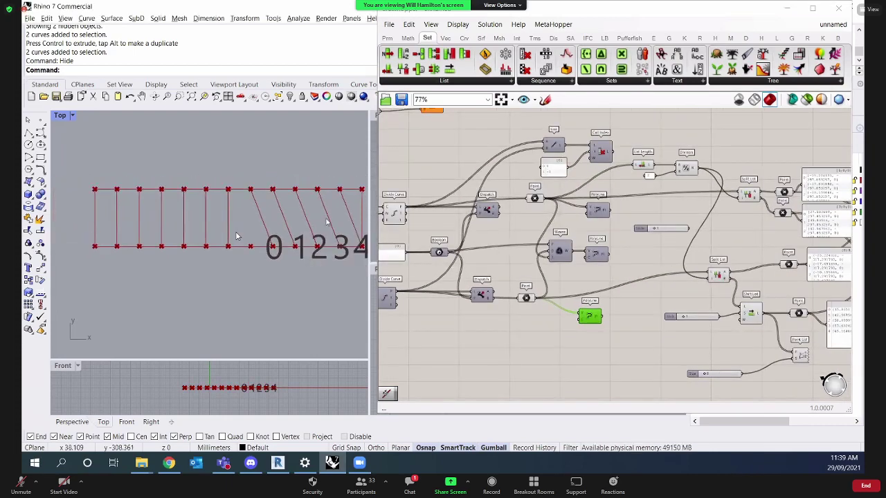
right_click_drag(327, 222, 312, 221)
right_click_drag(758, 213, 732, 234)
scroll(592, 218, "up", 1)
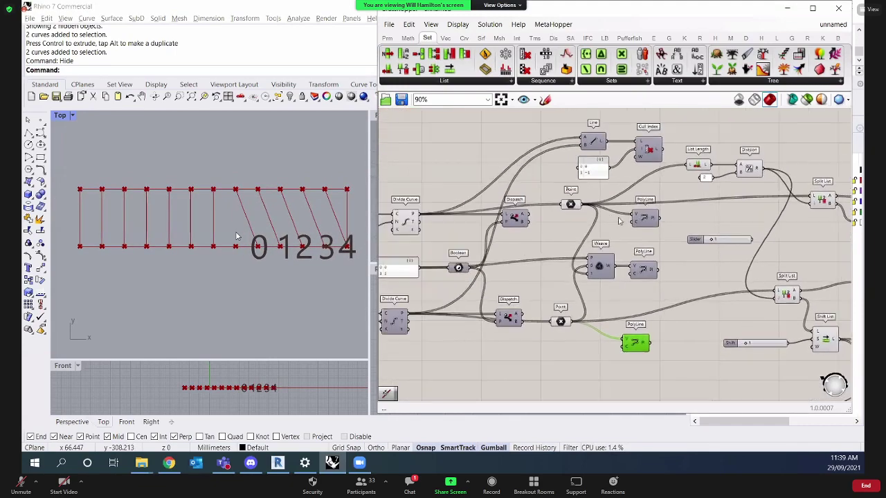
left_click(570, 204)
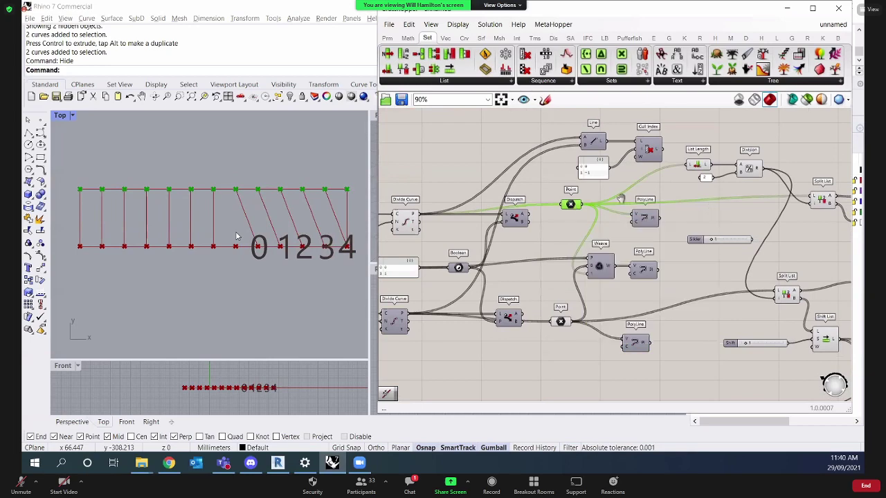
Move the point panel of the upper Split List's A output clear of its neighbours and enlarge it.
right_click_drag(762, 211, 600, 211)
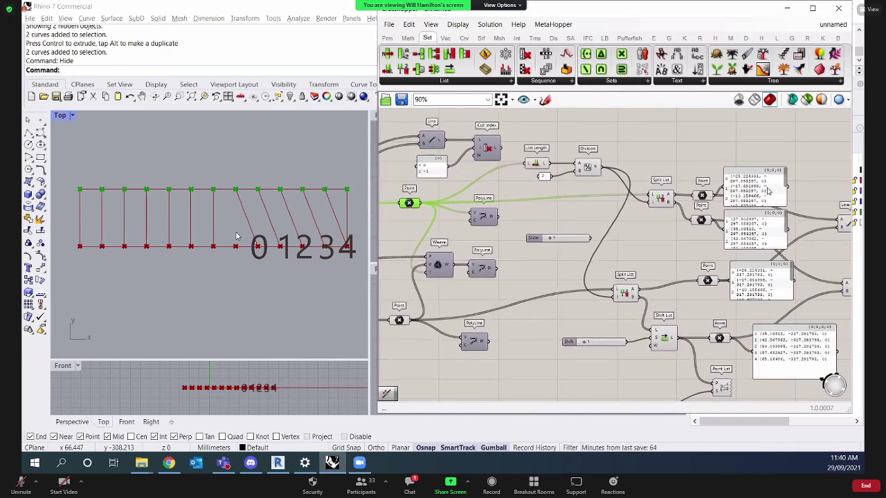
left_click(775, 164)
left_click_drag(776, 164, 764, 198)
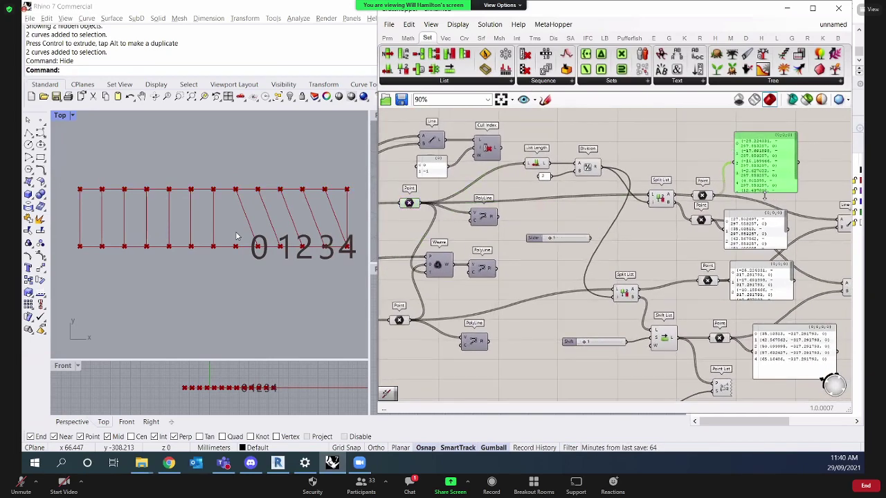
mouse_move(701, 204)
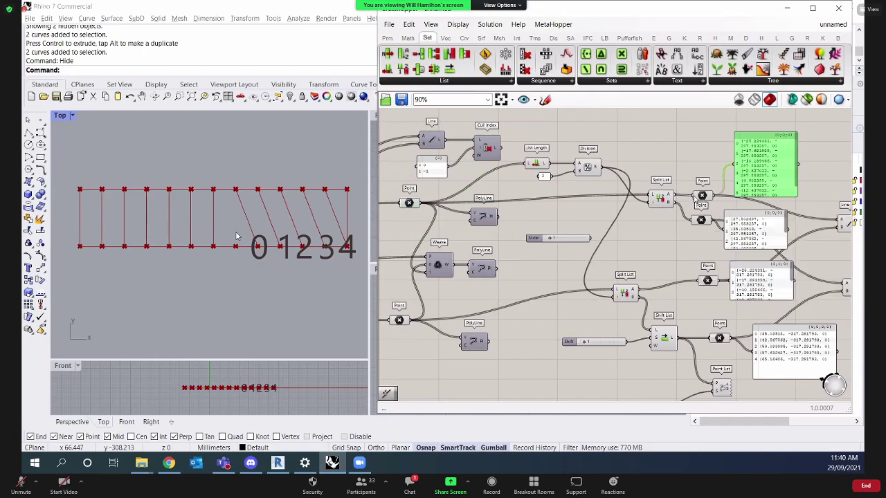
Duplicate the slider, Multiplication, both Curve and Divide Curve components and the 0/1 panel into the empty space below the definition.
right_click_drag(534, 248, 617, 249)
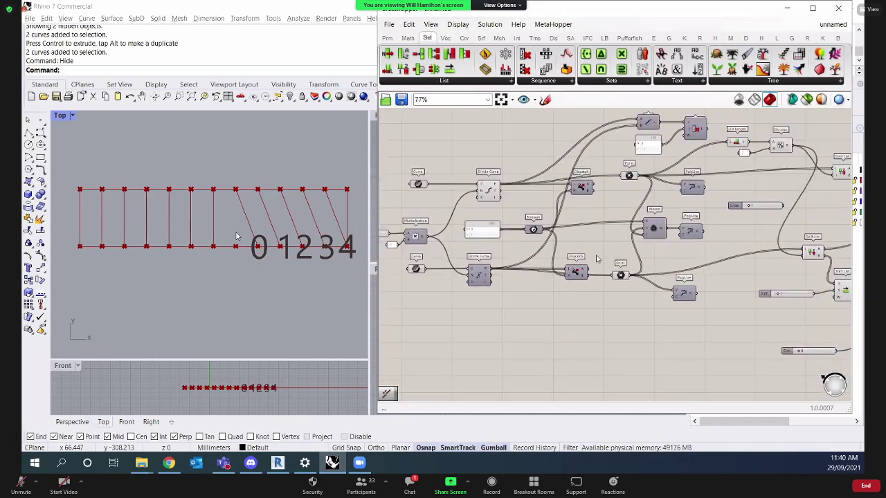
scroll(623, 254, "down", 2)
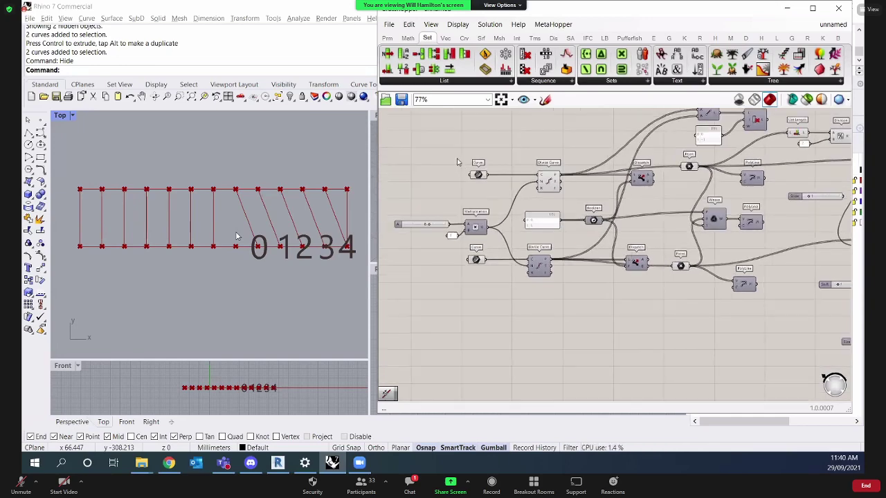
left_click_drag(456, 162, 629, 319)
right_click_drag(632, 316, 626, 274)
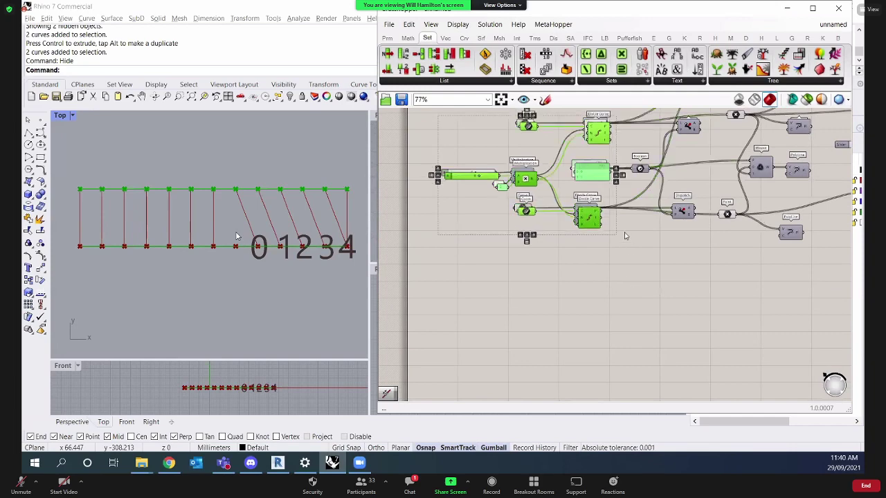
left_click_drag(625, 236, 595, 325, "alt")
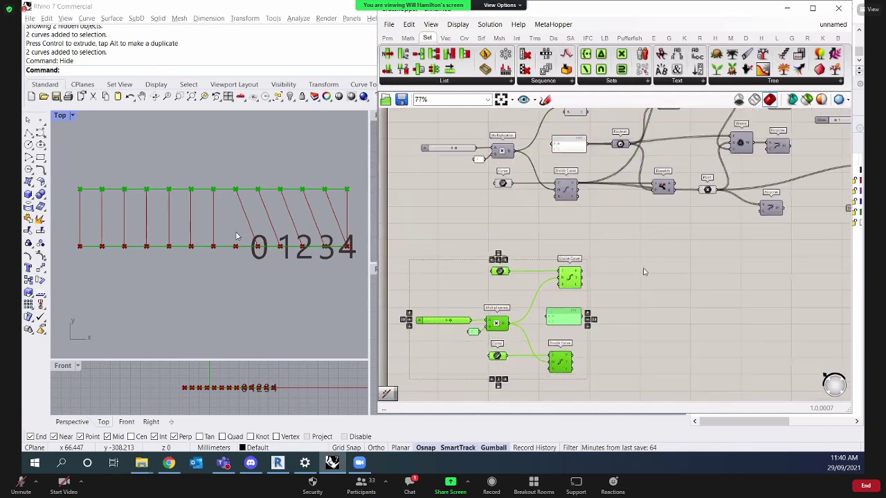
left_click(720, 262)
Select the upper Divide Curve of the copied group to inspect its division points in the viewport.
scroll(708, 257, "down", 3)
right_click_drag(613, 290, 588, 284)
scroll(609, 269, "up", 2)
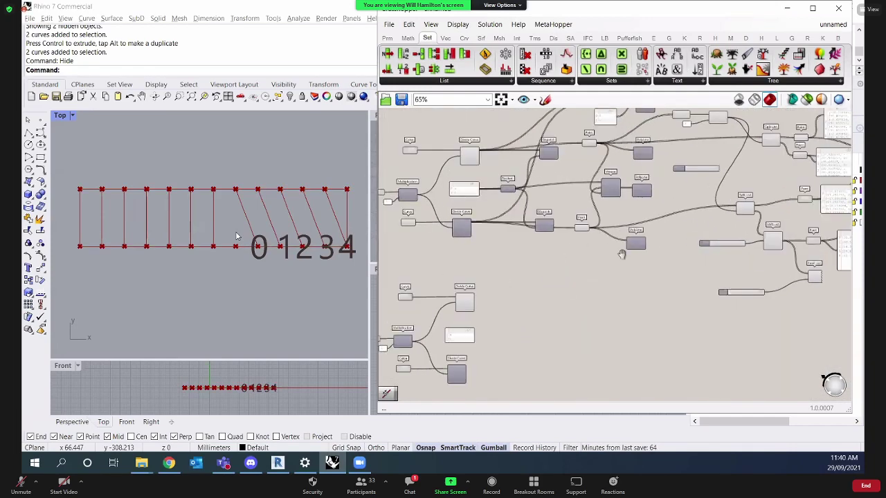
scroll(622, 254, "up", 3)
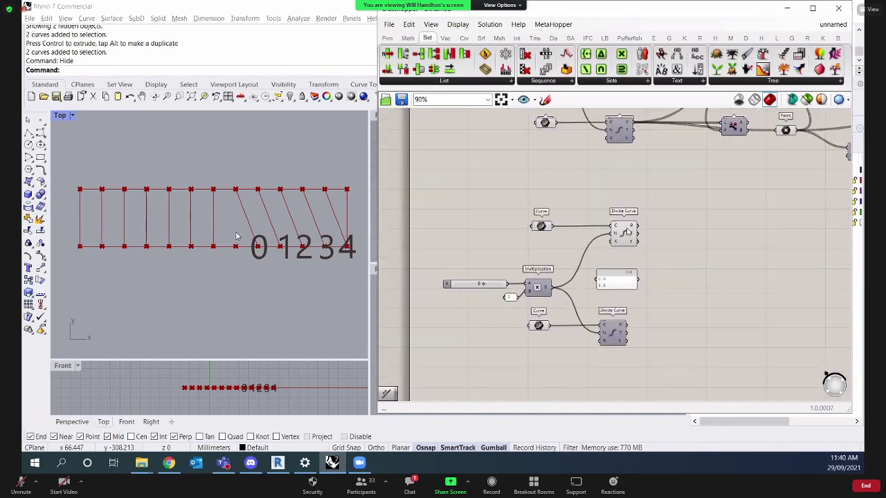
left_click(627, 233)
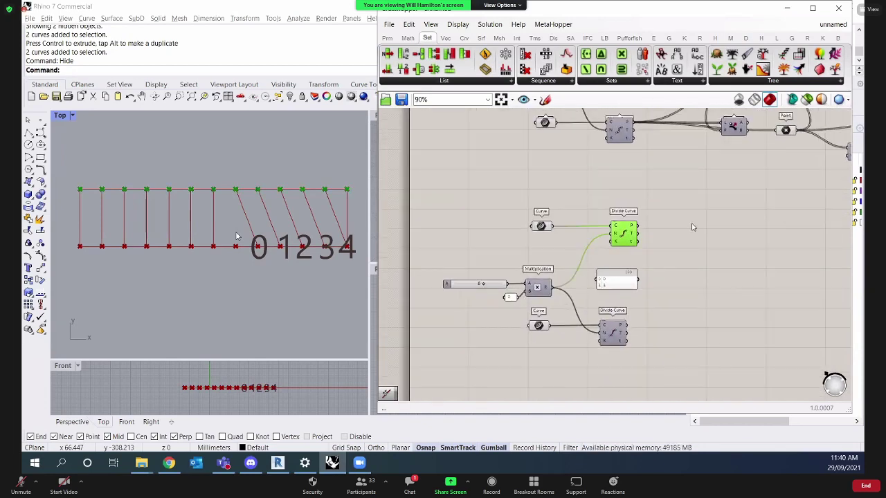
right_click_drag(695, 220, 659, 231)
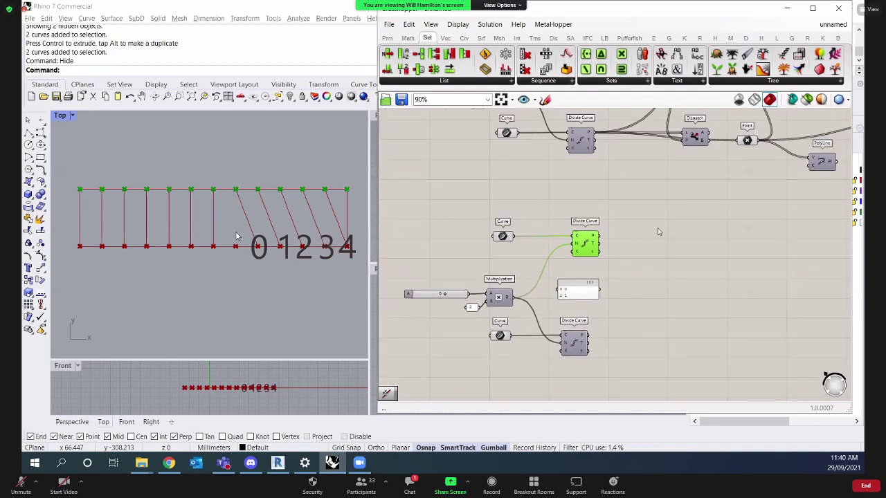
scroll(657, 232, "down", 2)
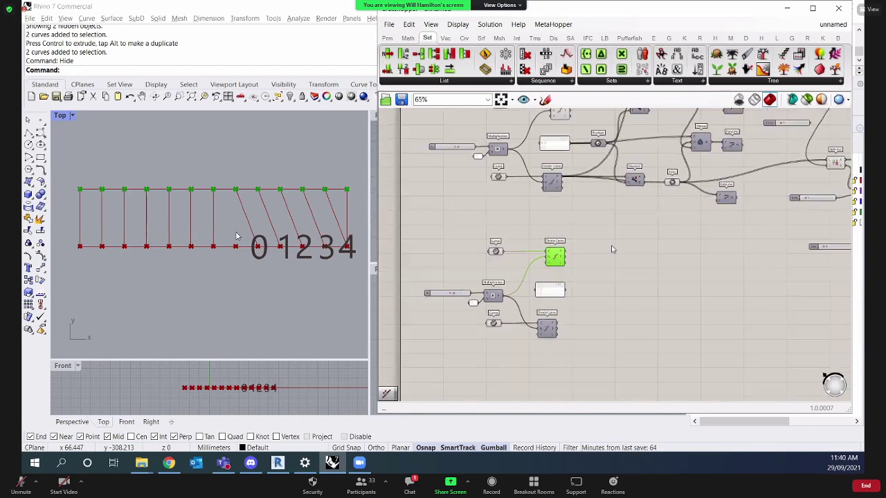
right_click_drag(607, 240, 581, 292)
scroll(581, 292, "up", 1)
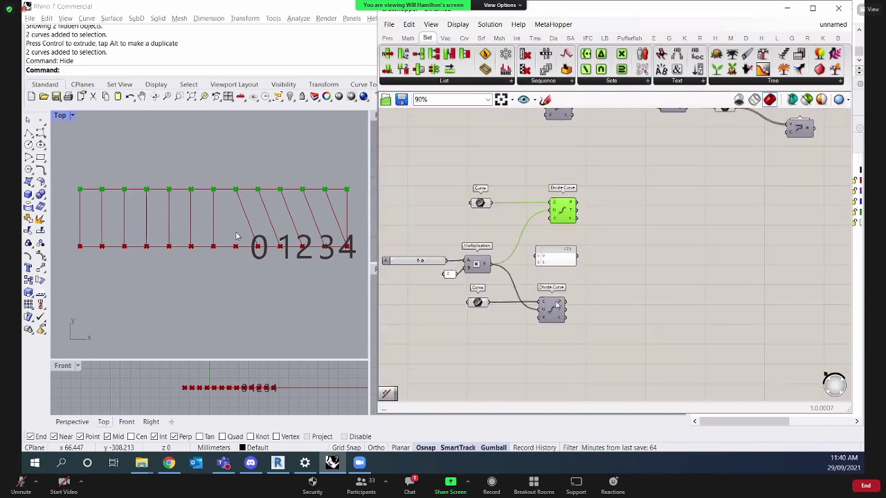
Select the lower Divide Curve of the copied group, and the group as a whole, to inspect their division points.
left_click(564, 308)
scroll(671, 243, "up", 1)
right_click_drag(637, 241, 681, 267)
left_click(655, 227)
left_click_drag(682, 267, 440, 119)
right_click_drag(699, 164, 691, 207)
left_click(664, 203)
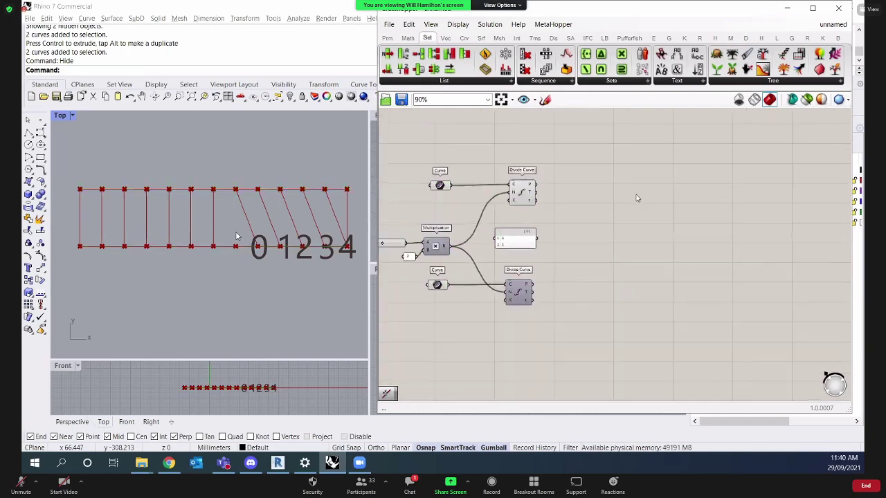
Add a Split List component beside the upper Divide Curve of the copied group.
scroll(573, 227, "up", 2)
middle_click(570, 222)
left_click(482, 221)
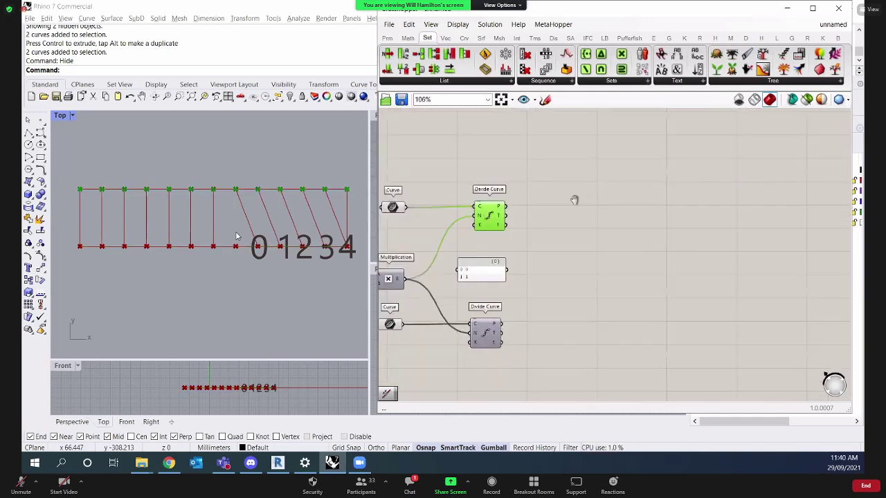
right_click_drag(574, 198, 636, 187)
double_click(679, 180)
type("split l")
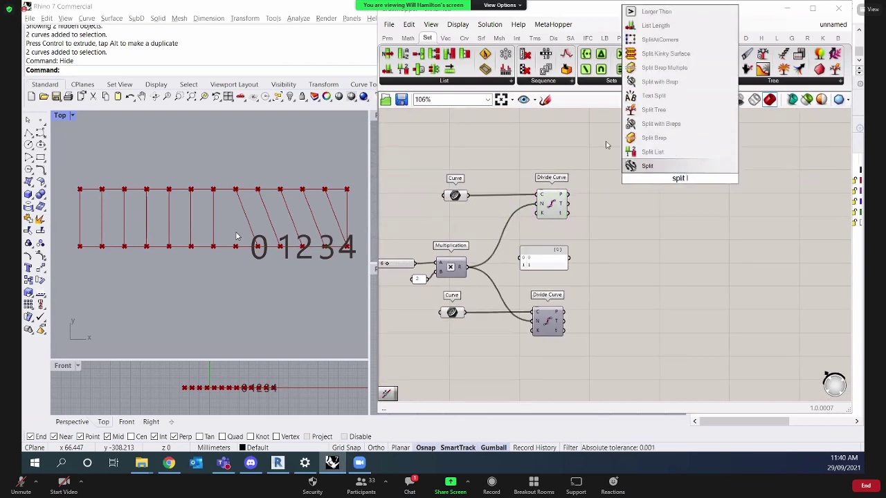
left_click(653, 152)
Add a List Length component before Split List and feed it the upper Divide Curve's points.
double_click(649, 182)
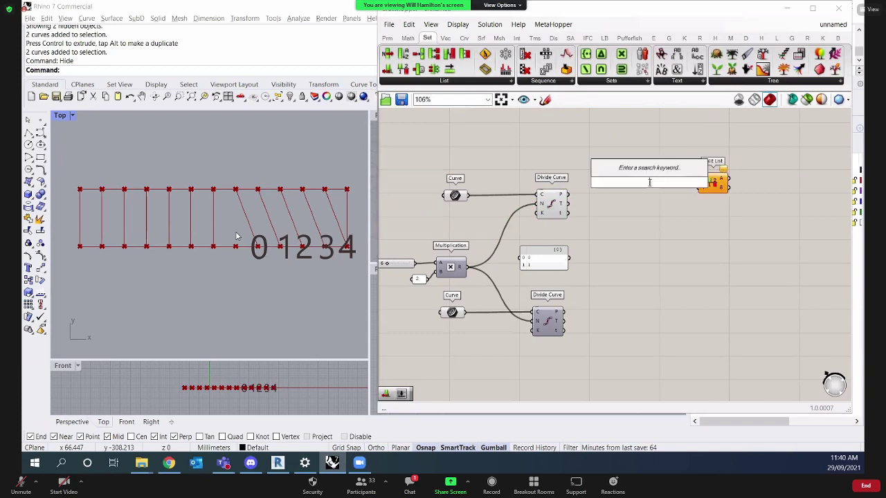
type("list")
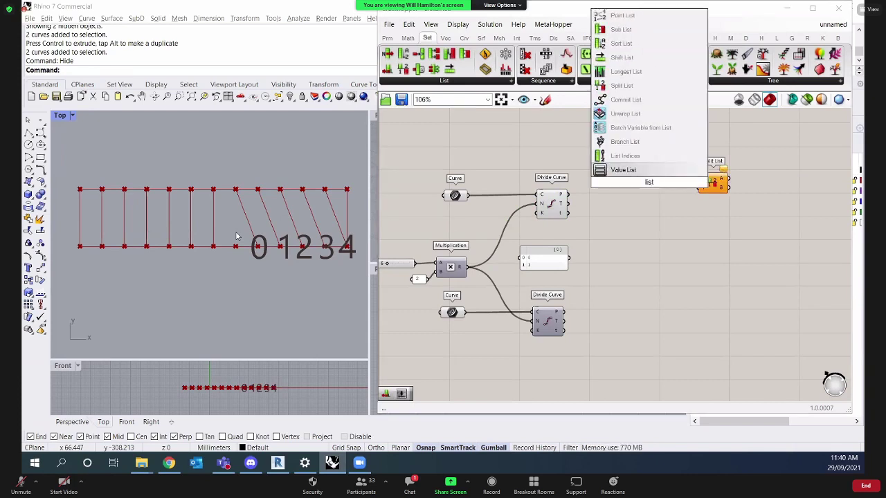
type(" le")
key("Up")
key("Return")
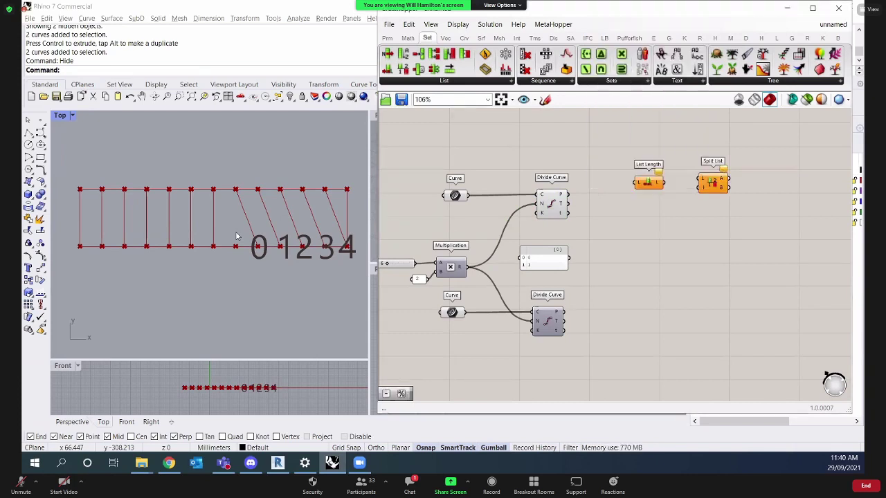
left_click_drag(569, 194, 636, 179)
Add a Division component with divisor 2 and feed it the List Length result.
double_click(675, 212)
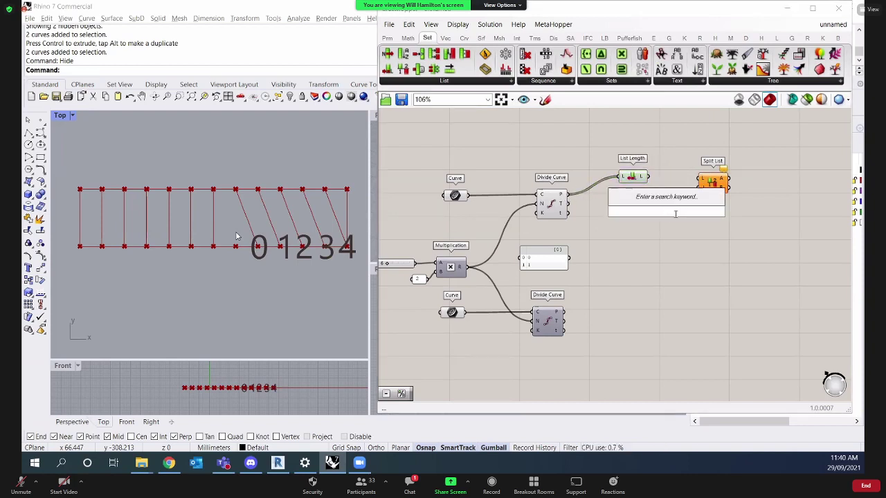
type("/2")
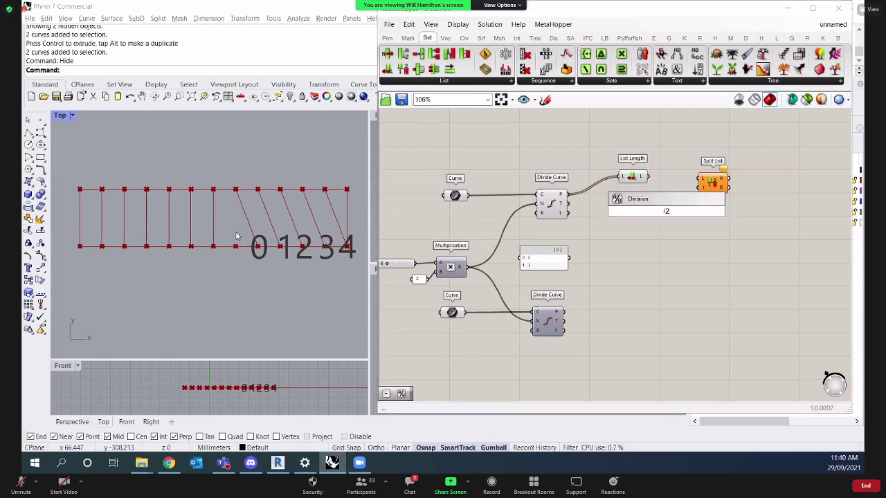
key("Return")
left_click_drag(649, 176, 652, 208)
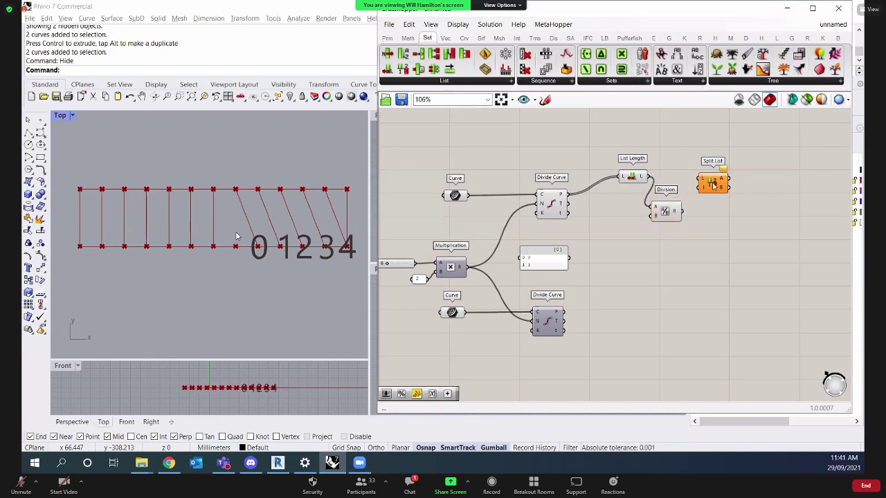
Line up Division and Split List, feeding Split List the upper Divide Curve's points as list and the Division result as index.
left_click_drag(713, 182, 744, 198)
left_click_drag(666, 211, 686, 181)
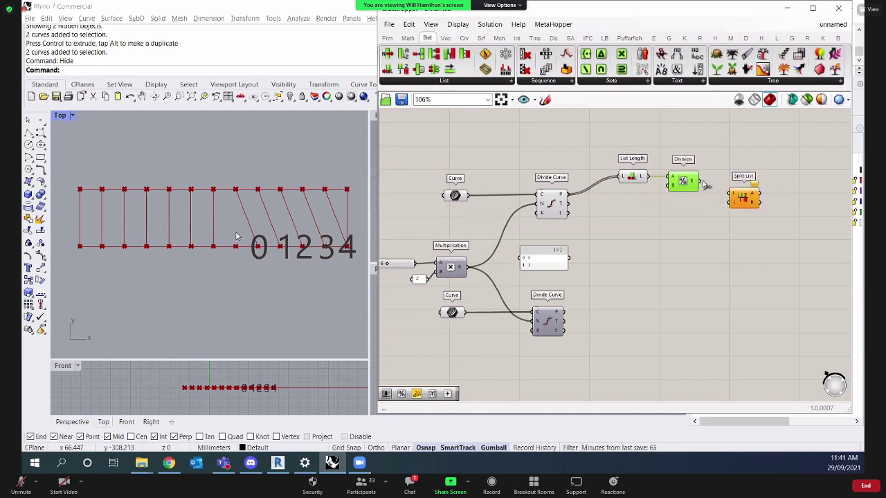
left_click_drag(572, 201, 730, 198)
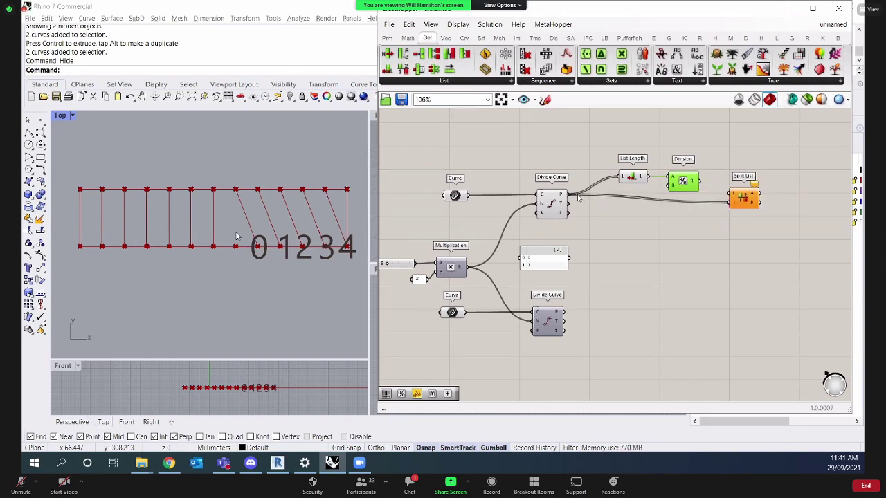
left_click_drag(733, 194, 569, 195)
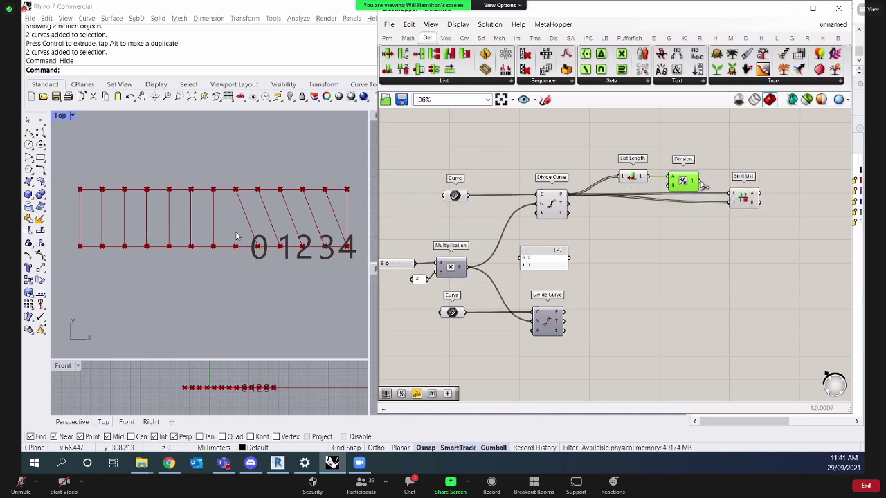
left_click(741, 199)
Add a Point parameter after Split List and connect it to the A output.
right_click_drag(793, 196, 761, 193)
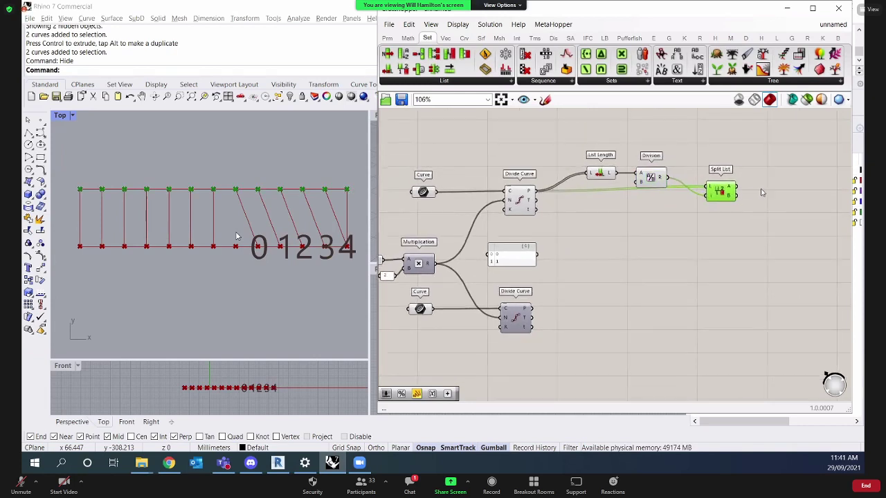
double_click(761, 160)
type("p")
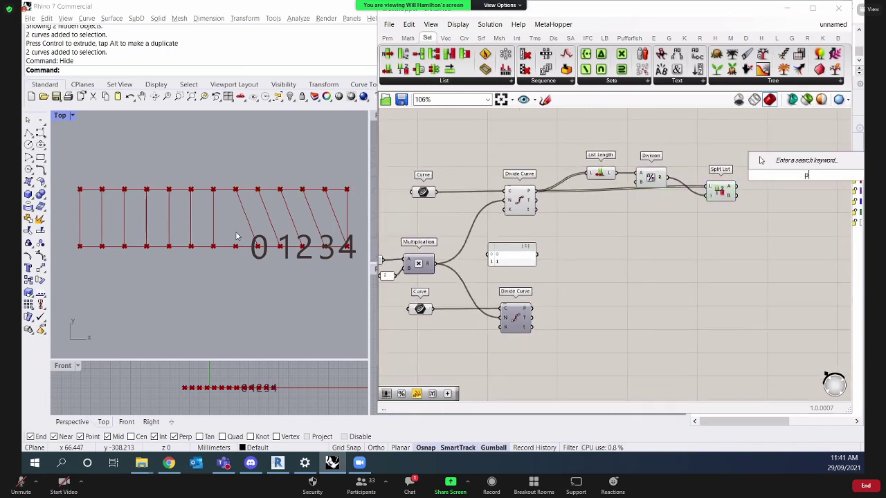
type("oint")
key("Return")
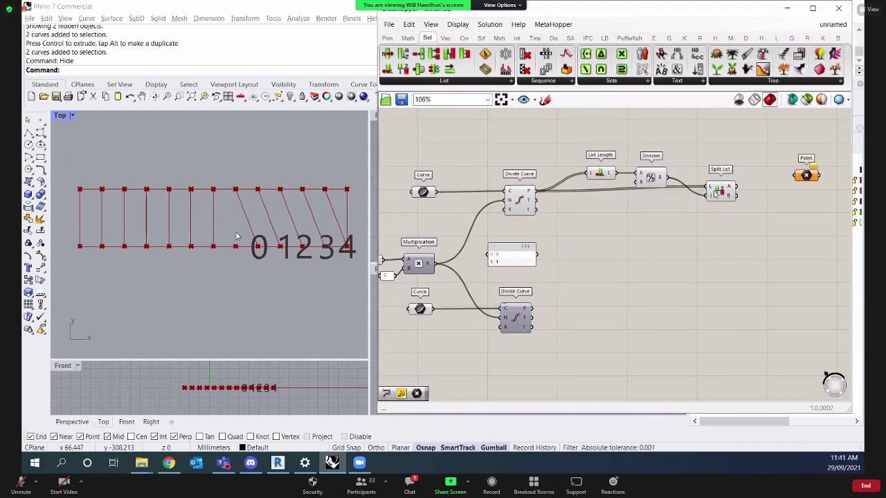
left_click_drag(739, 187, 795, 187)
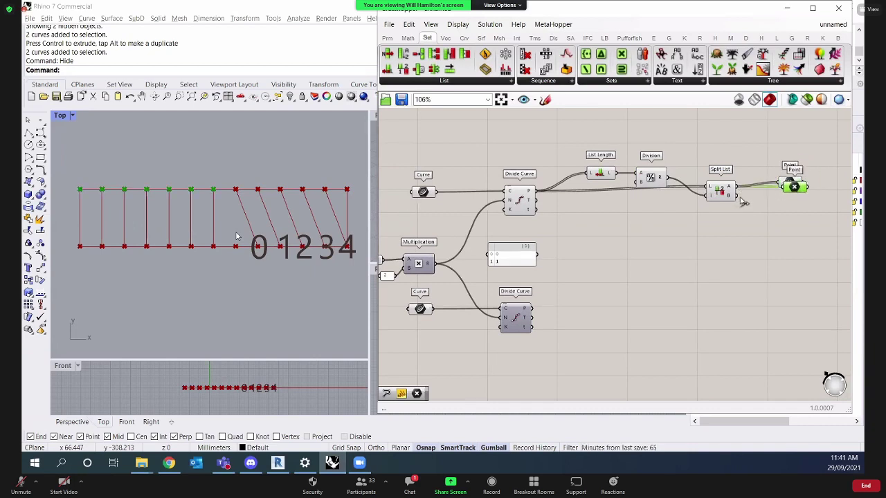
Connect a second Point parameter to Split List's B output, place it below the first, and compare both halves in the viewport.
left_click_drag(738, 195, 778, 213)
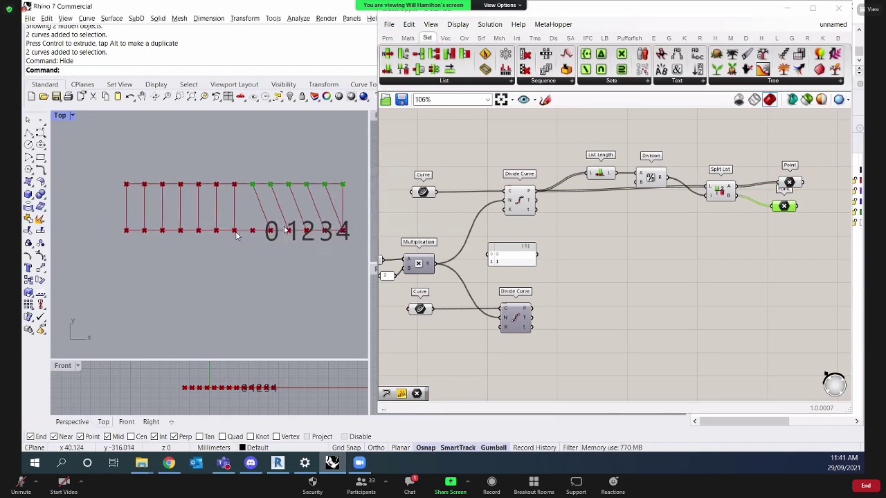
right_click_drag(668, 253, 615, 258)
left_click_drag(731, 208, 732, 217)
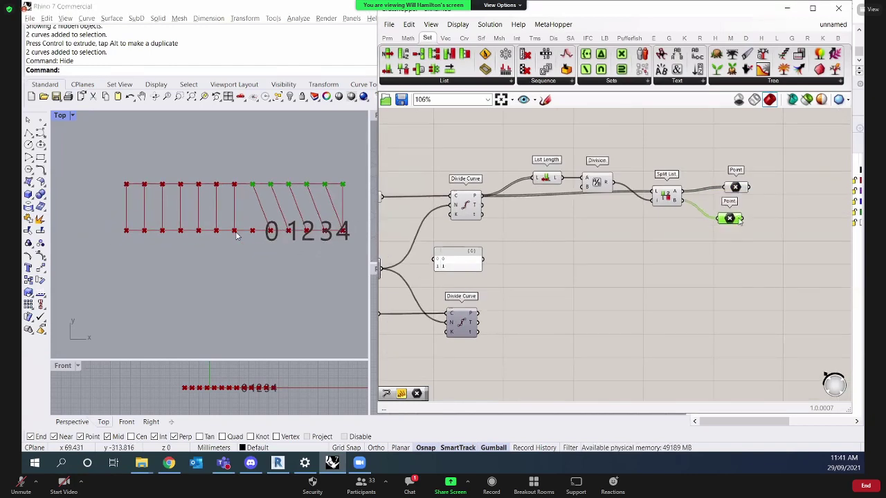
right_click_drag(738, 194, 712, 195)
left_click(710, 188)
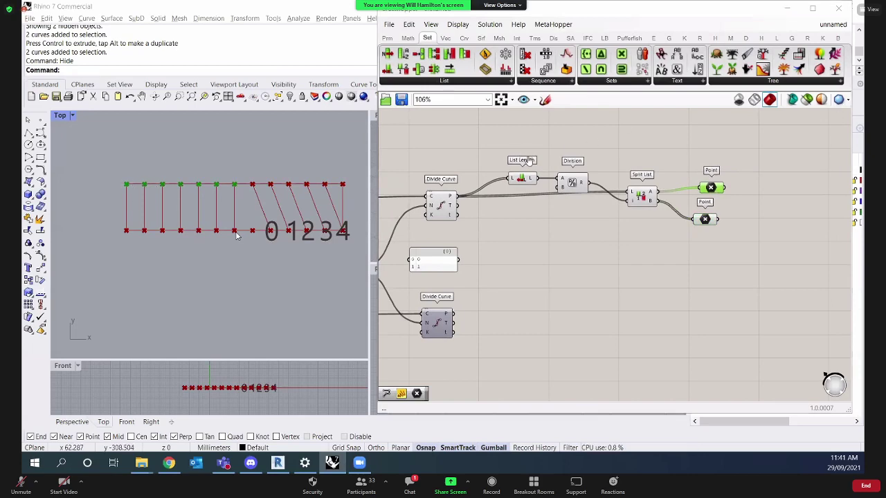
Consult the truss types images in Chrome and add a Shift List component fed by the Point parameter of Split List's A output.
key("alt+Tab")
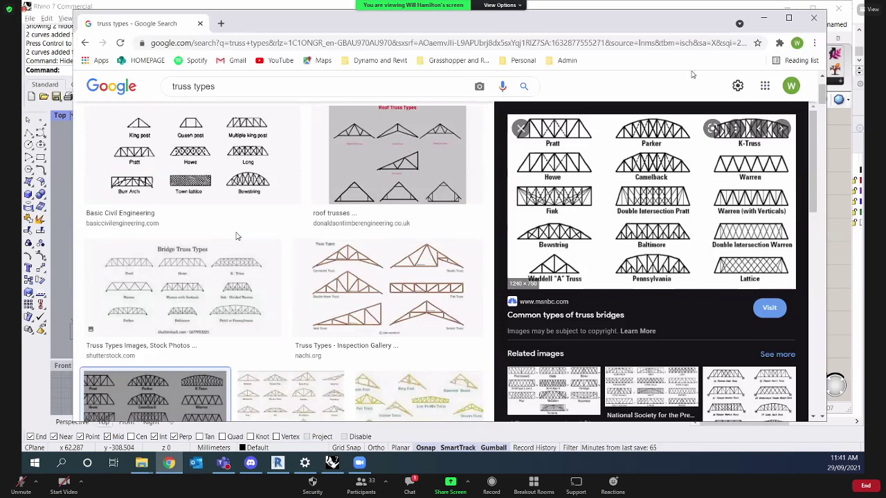
key("alt+Tab")
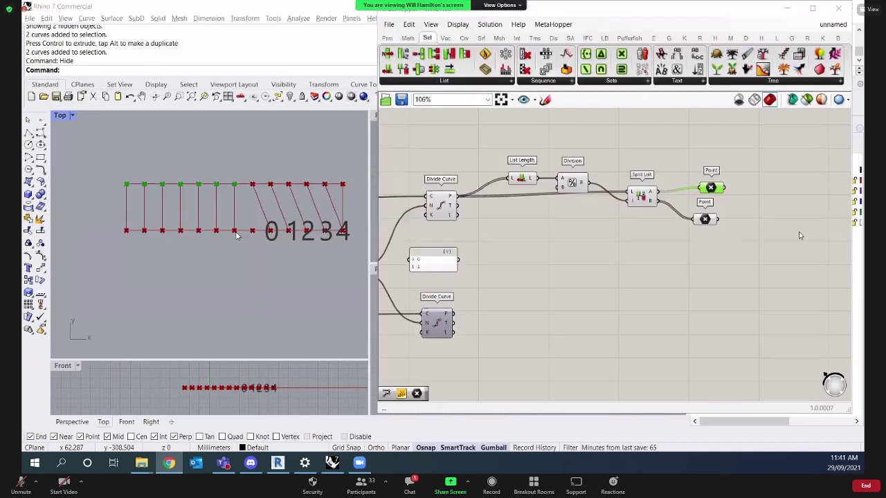
double_click(757, 257)
type("shift")
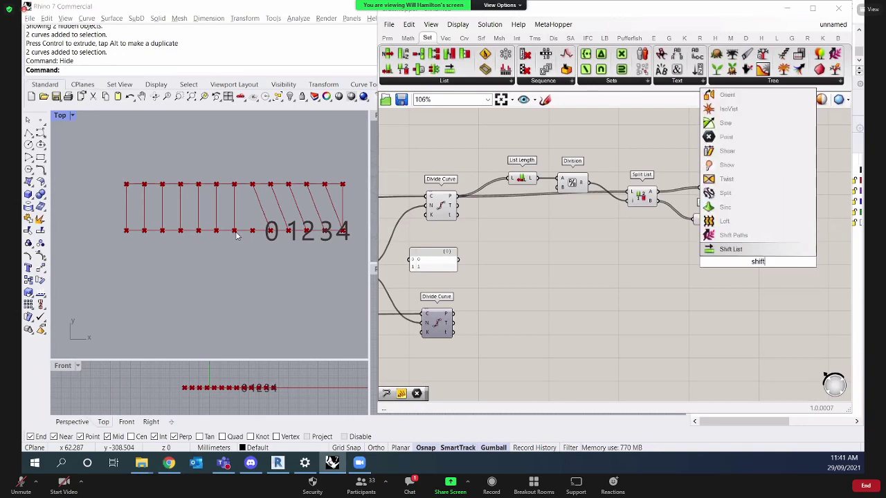
key("Return")
left_click_drag(702, 260, 781, 200)
left_click(717, 190)
left_click_drag(704, 220, 708, 244)
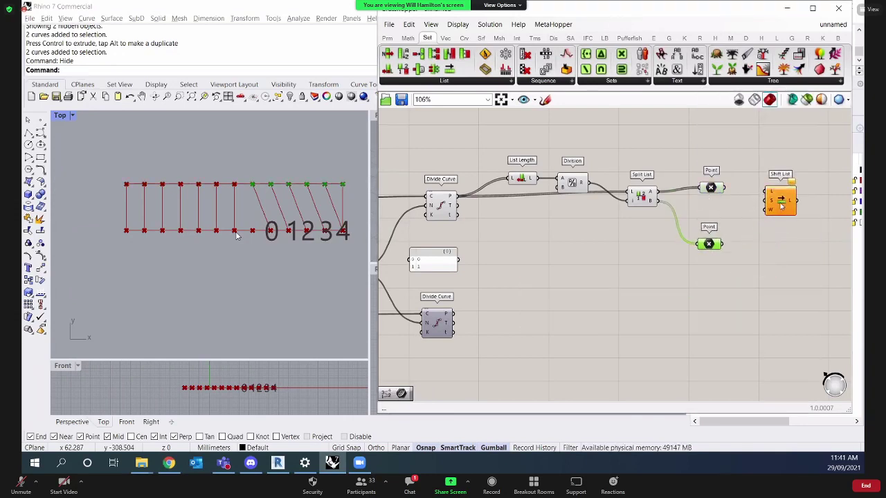
left_click_drag(780, 201, 783, 185)
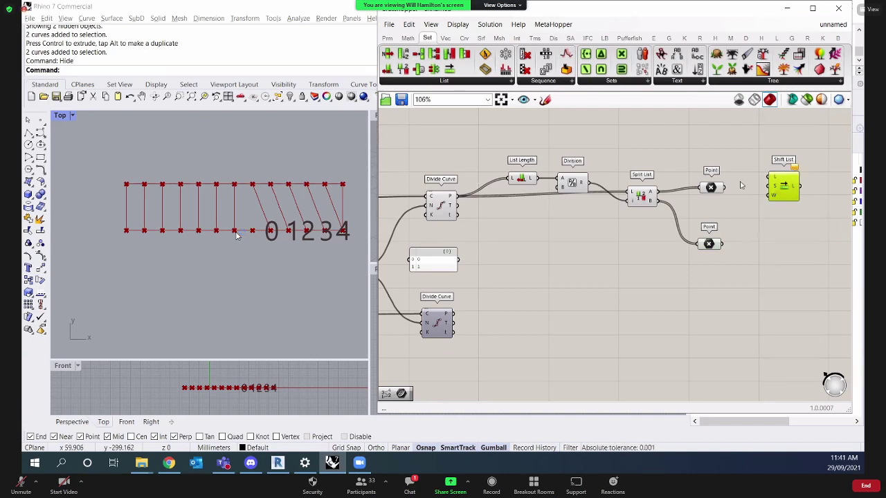
left_click_drag(780, 182, 776, 182)
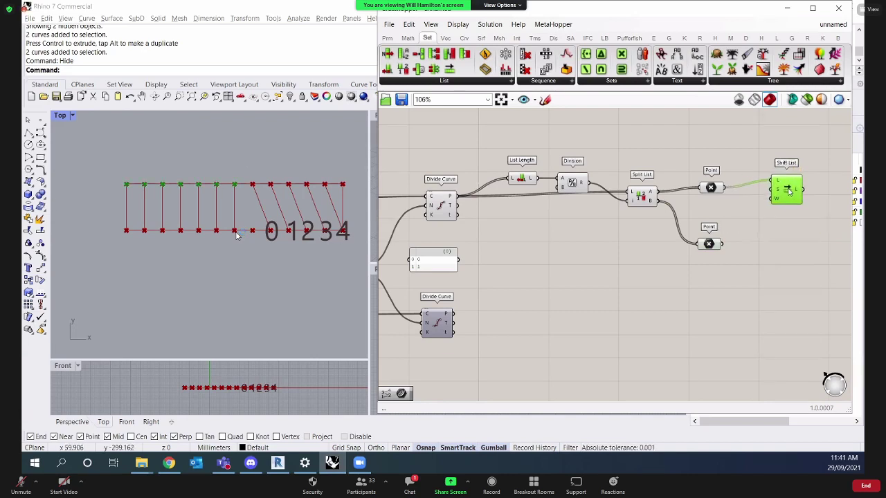
Turn off wrapping on the Shift List component and reposition it after the upper Point parameter.
double_click(737, 217)
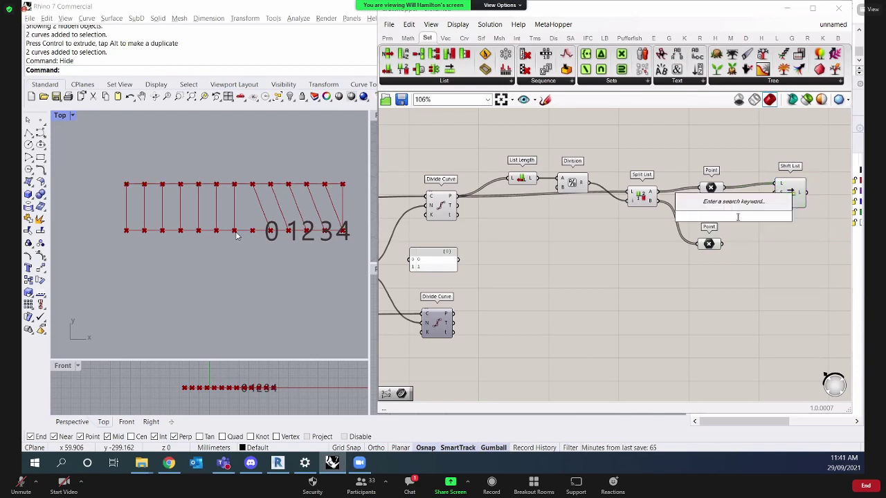
key("Escape")
right_click(784, 200)
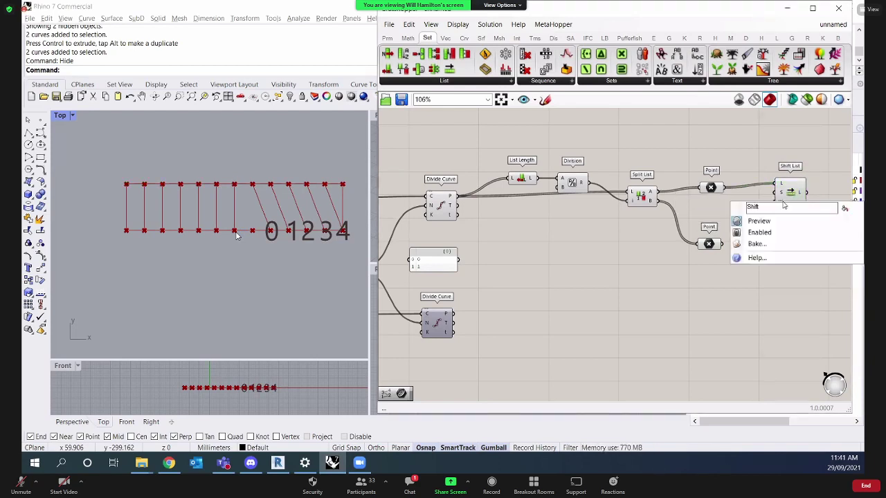
key("Escape")
right_click(784, 200)
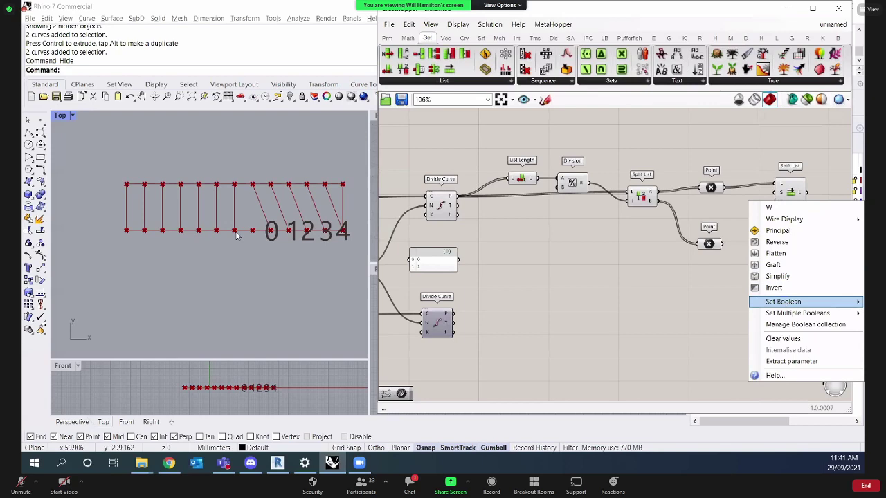
key("Escape")
left_click_drag(792, 194, 787, 198)
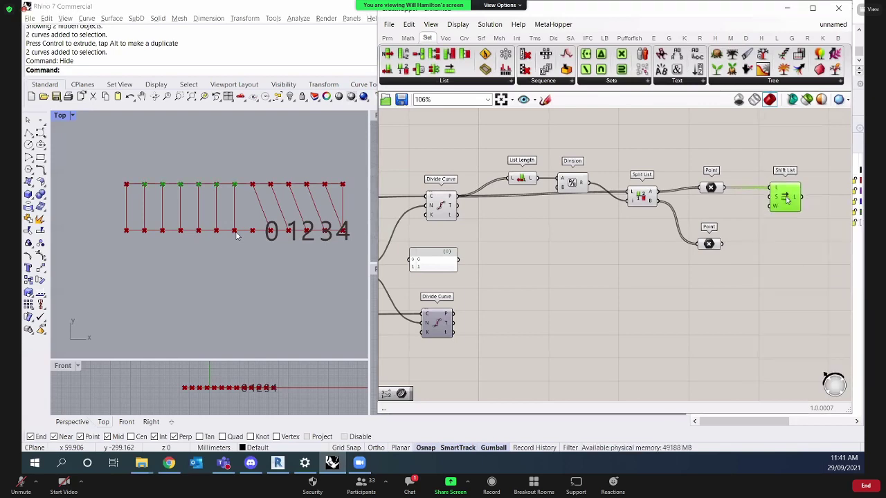
right_click_drag(770, 217, 718, 202)
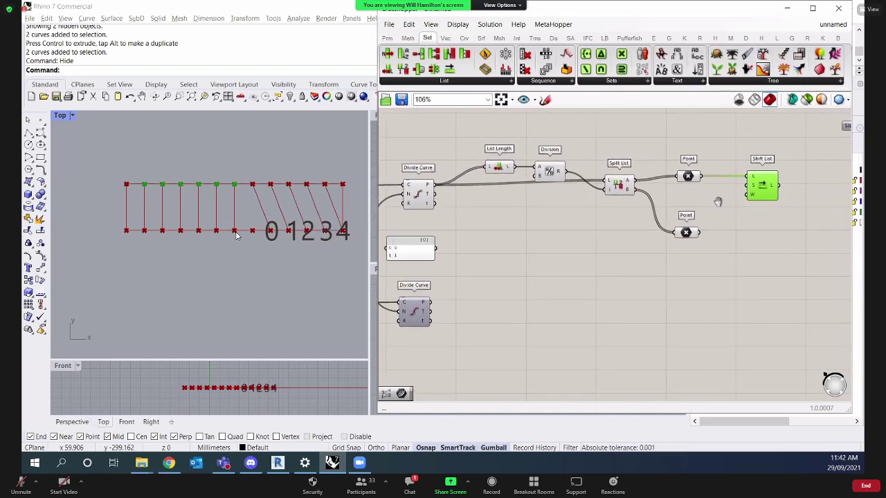
left_click_drag(780, 252, 688, 224)
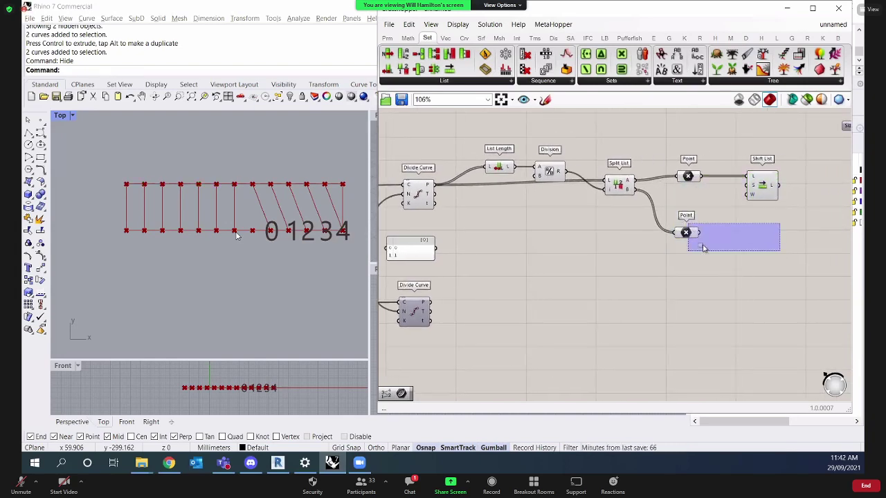
right_click_drag(586, 234, 731, 226)
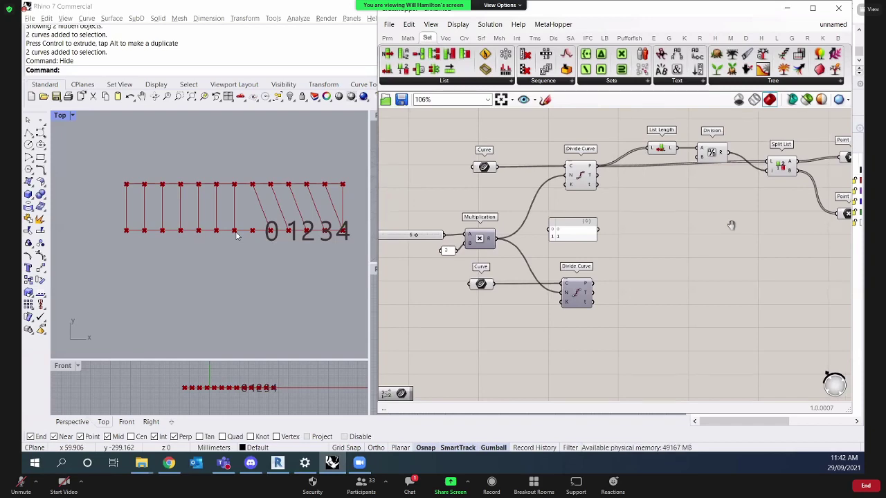
right_click_drag(730, 225, 753, 233)
left_click(751, 157)
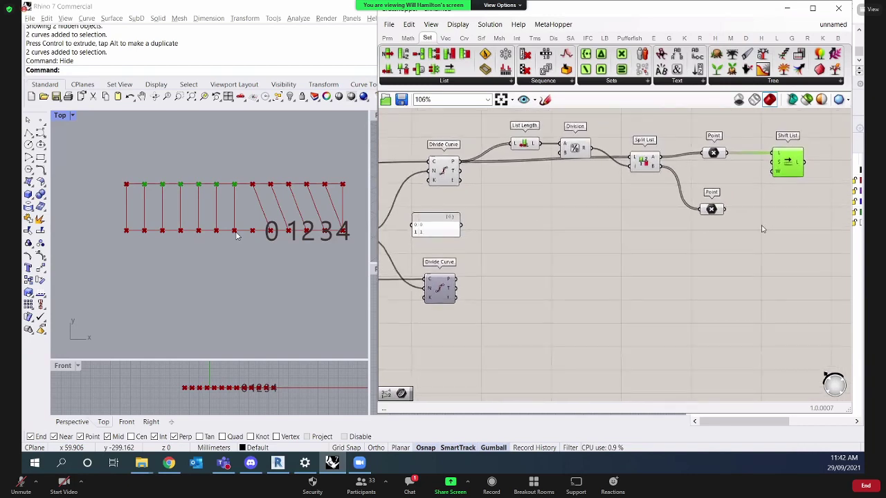
Add a List Length component and connect it to the P output of the lower Divide Curve.
left_click(574, 285)
double_click(574, 280)
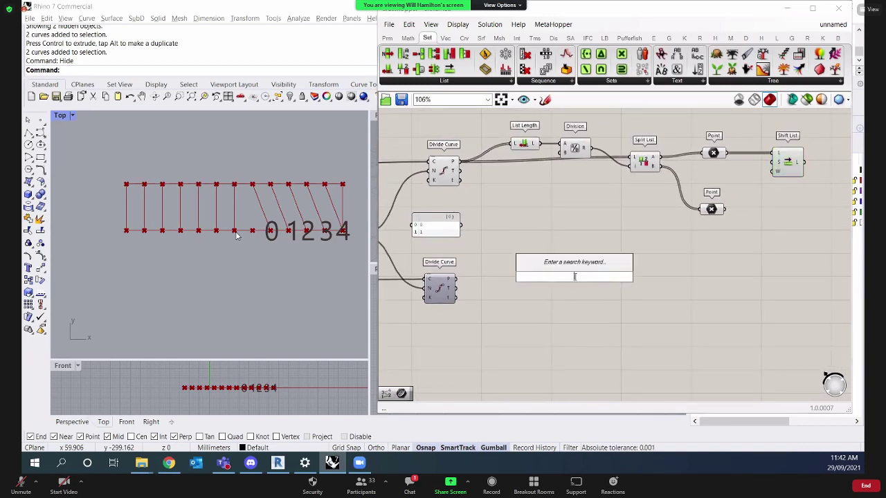
type("list l")
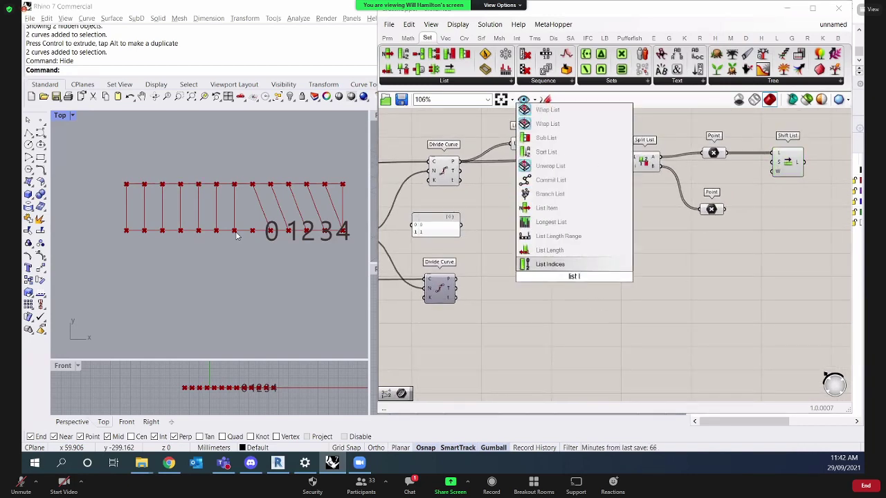
left_click(549, 250)
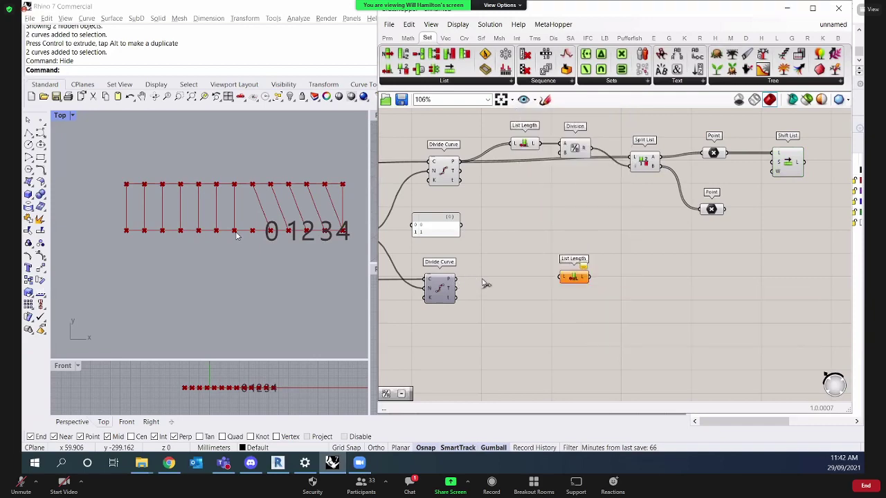
left_click_drag(456, 279, 560, 277)
Turn off the preview of the earlier truss components, from the sliders through the split lists and panels to the lines.
scroll(746, 299, "down", 4)
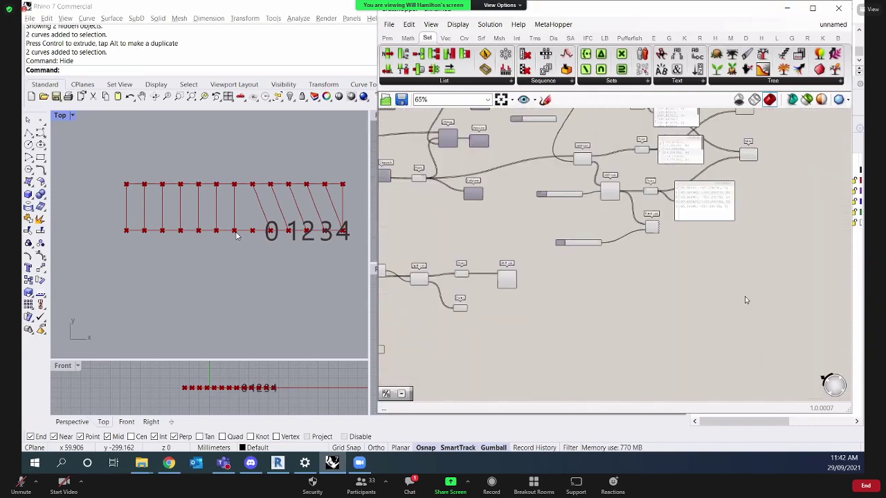
scroll(746, 300, "down", 2)
left_click_drag(753, 292, 548, 121)
right_click(588, 130)
left_click(603, 147)
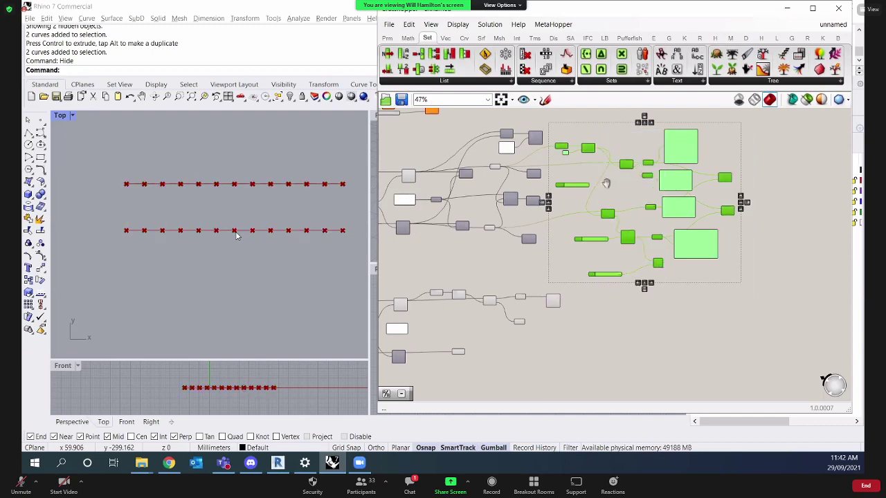
Move the new List Length closer to the lower Divide Curve and add a Division component fed by its output.
scroll(544, 301, "up", 4)
left_click(567, 272)
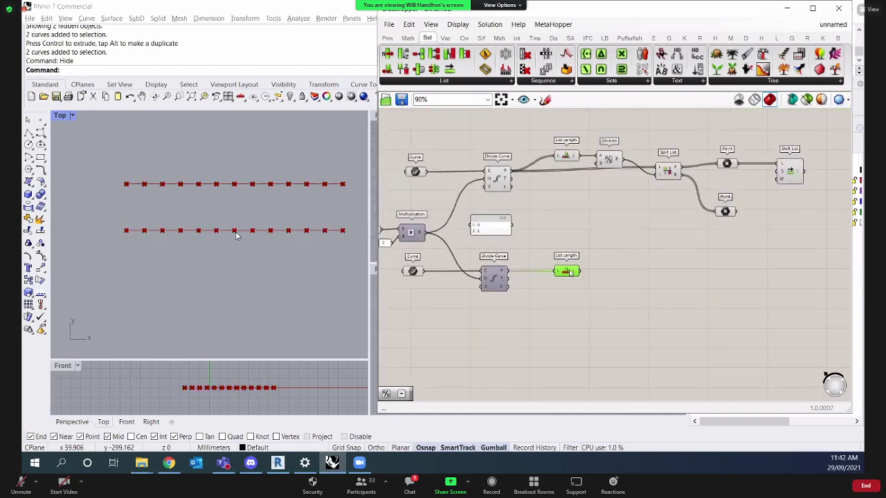
left_click_drag(569, 272, 554, 273)
scroll(572, 282, "up", 1)
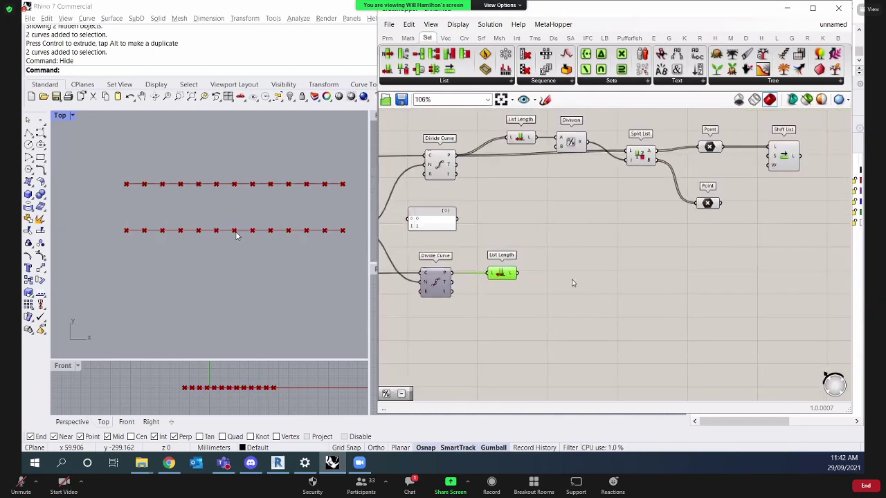
double_click(572, 282)
type("division")
key("Return")
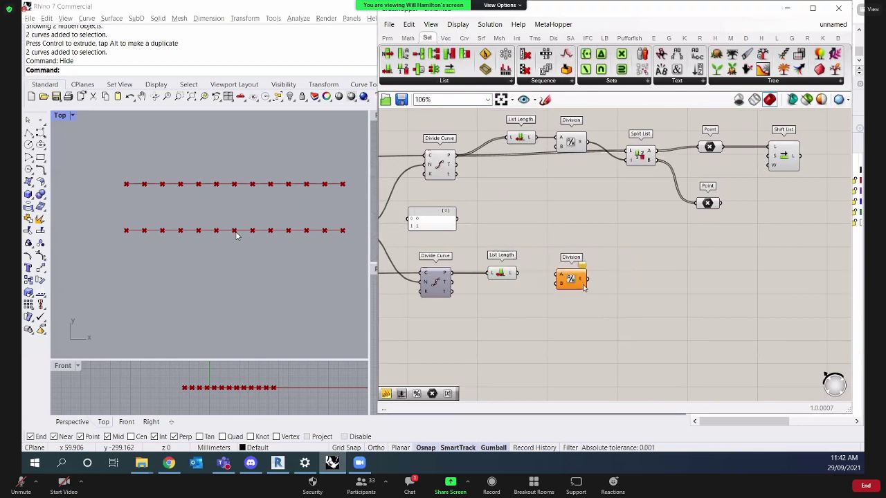
left_click_drag(584, 289, 568, 288)
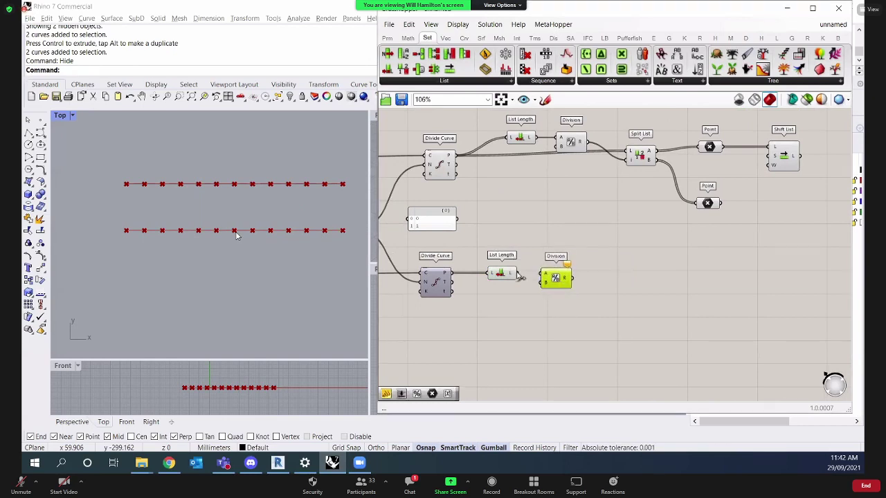
Add a Split List component, connecting the lower Divide Curve's points to L and the Division result to i.
double_click(621, 293)
type("split l")
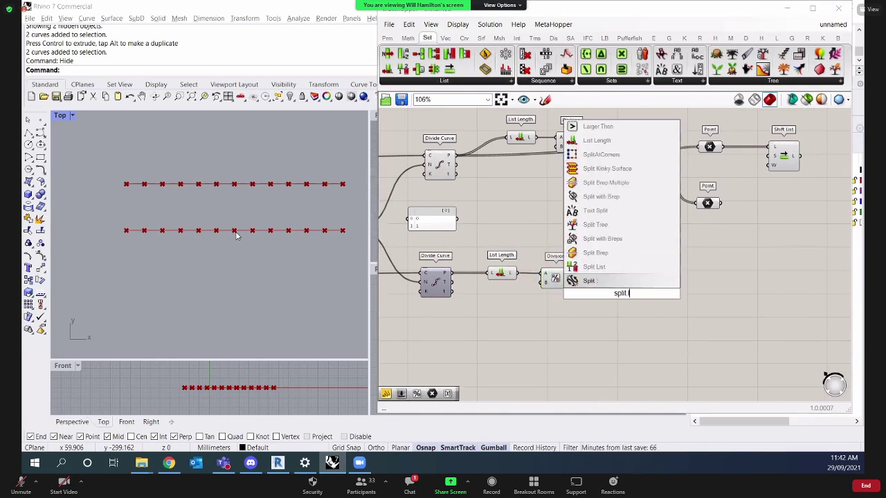
key("Up")
key("Up")
key("Return")
right_click_drag(620, 295, 638, 298)
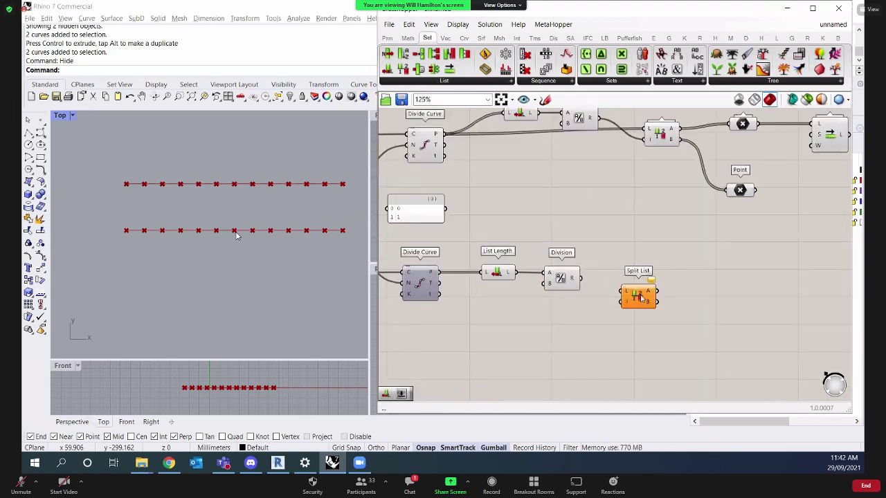
left_click(638, 297)
scroll(488, 320, "up", 2)
left_click_drag(454, 303, 663, 340)
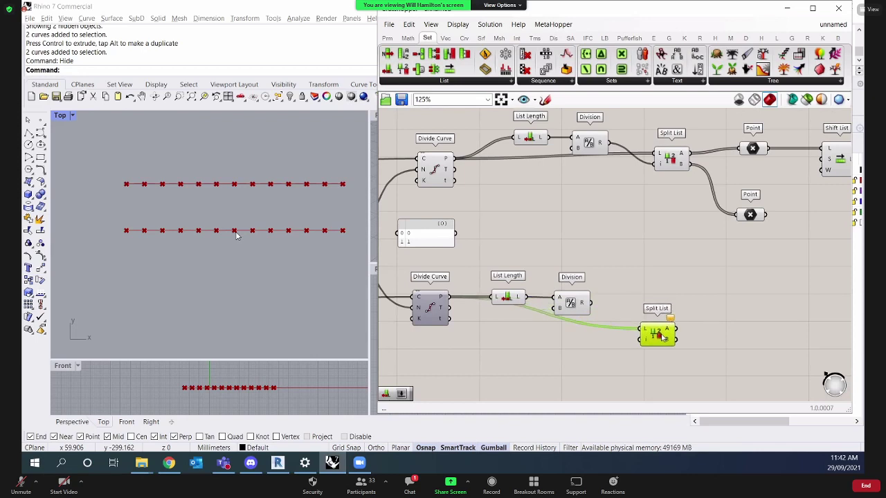
left_click_drag(591, 303, 635, 342)
Add two Point parameters, one connected to the lower Split List's A output and the other to its B output.
right_click_drag(713, 304, 661, 291)
left_click(680, 309)
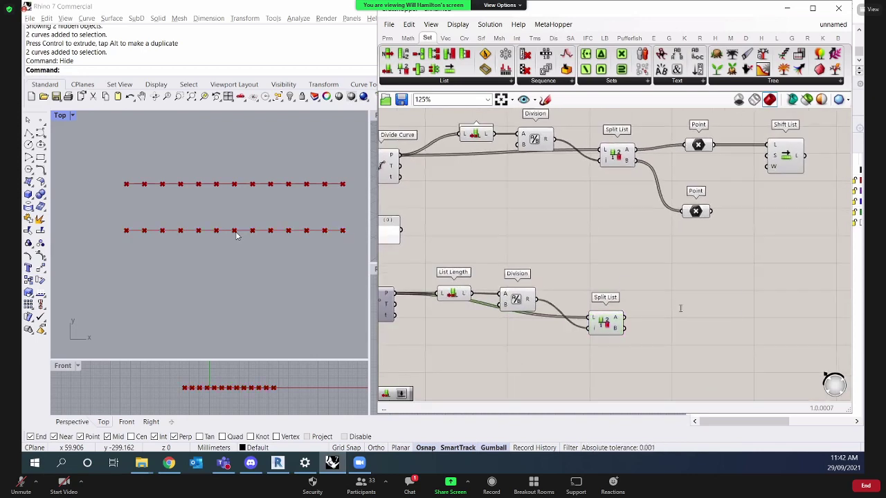
double_click(681, 309)
type("poi")
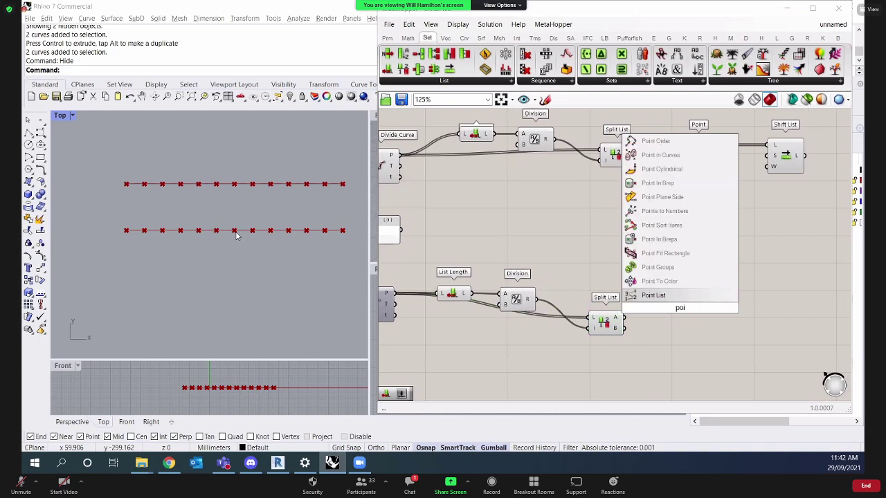
type("nt")
key("Return")
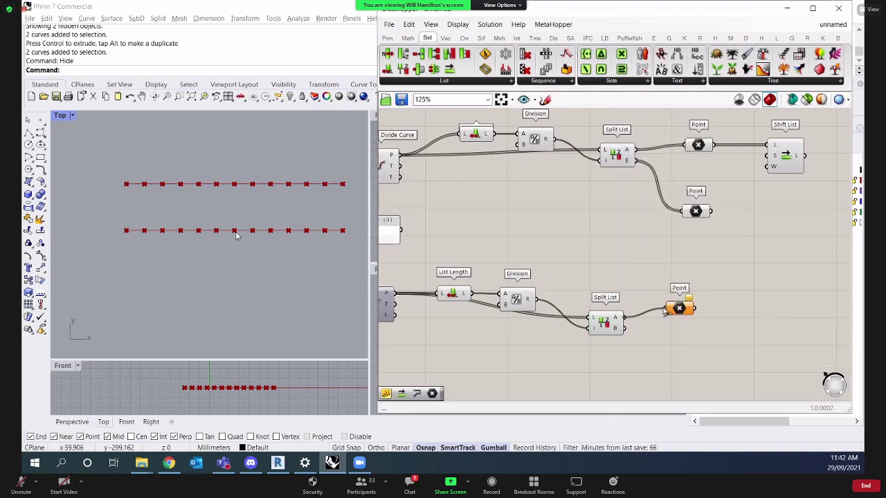
left_click_drag(663, 312, 697, 332)
left_click_drag(625, 328, 693, 339)
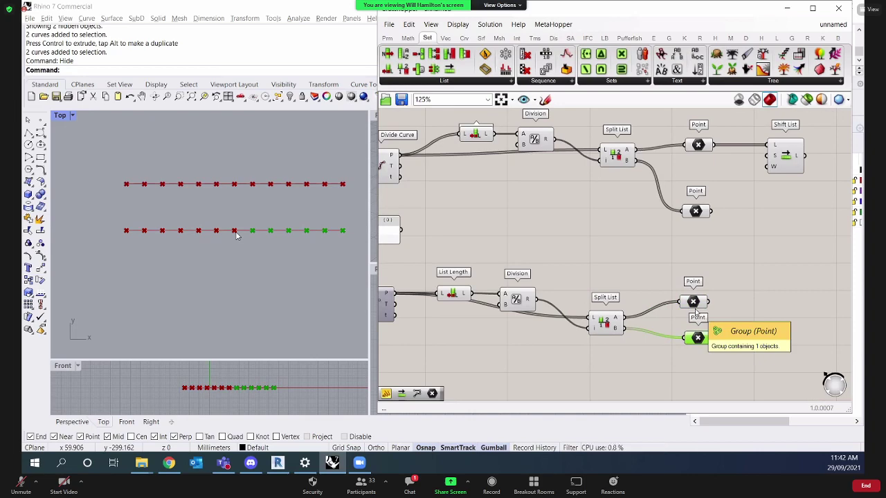
Compare the Shift List points on the upper curve with the first-half points of the lower curve in the viewport.
mouse_move(718, 296)
right_mouse_down()
mouse_move(727, 287)
mouse_move(715, 298)
right_mouse_up()
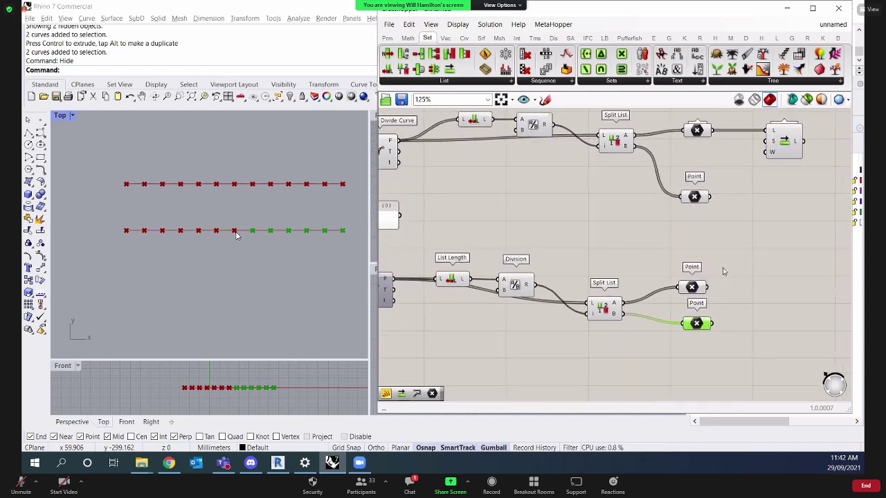
scroll(668, 248, "down", 3)
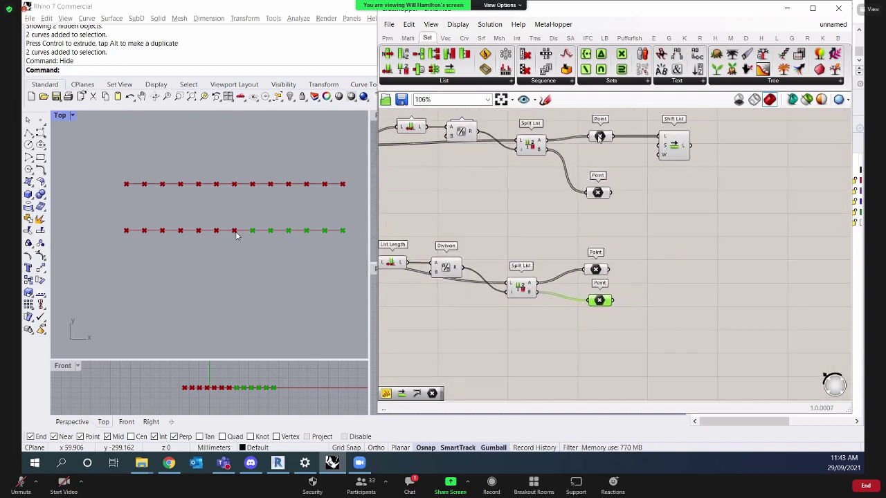
left_click(678, 149)
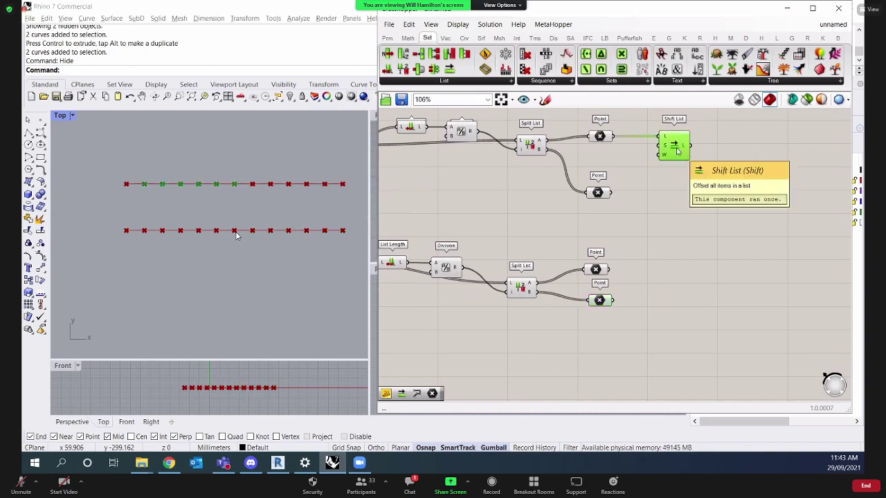
left_click(604, 270)
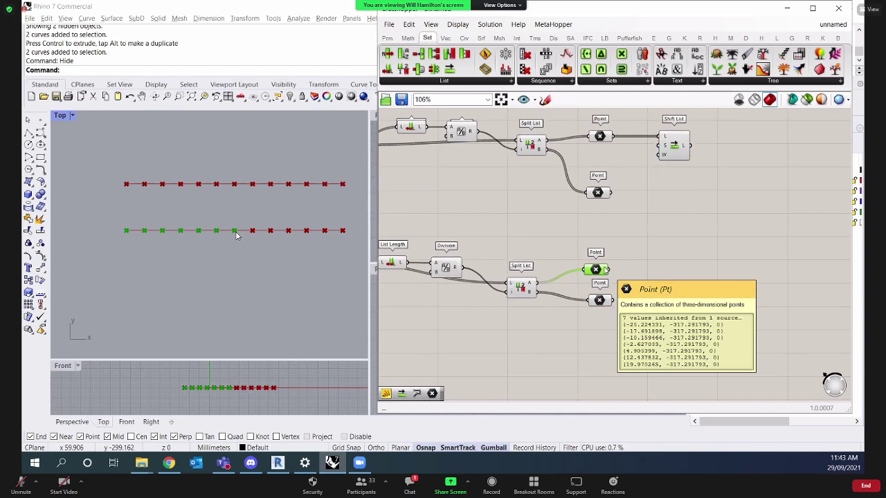
scroll(652, 233, "down", 2)
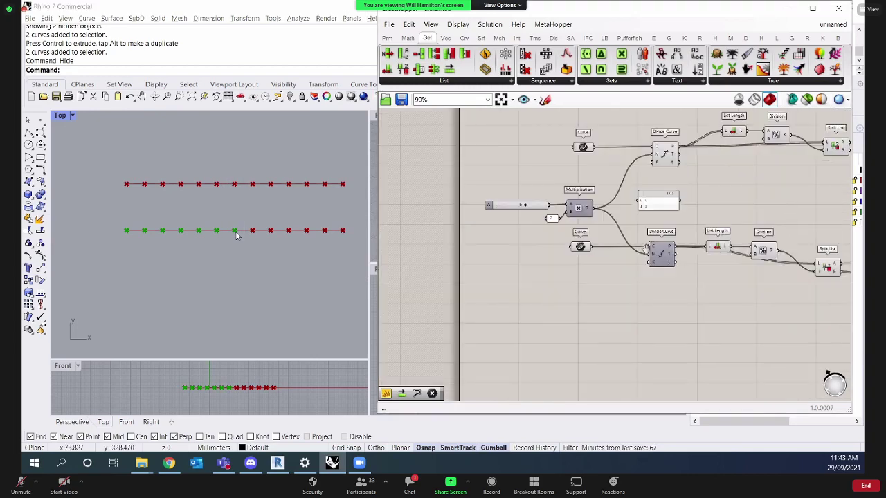
right_click_drag(311, 201, 257, 202)
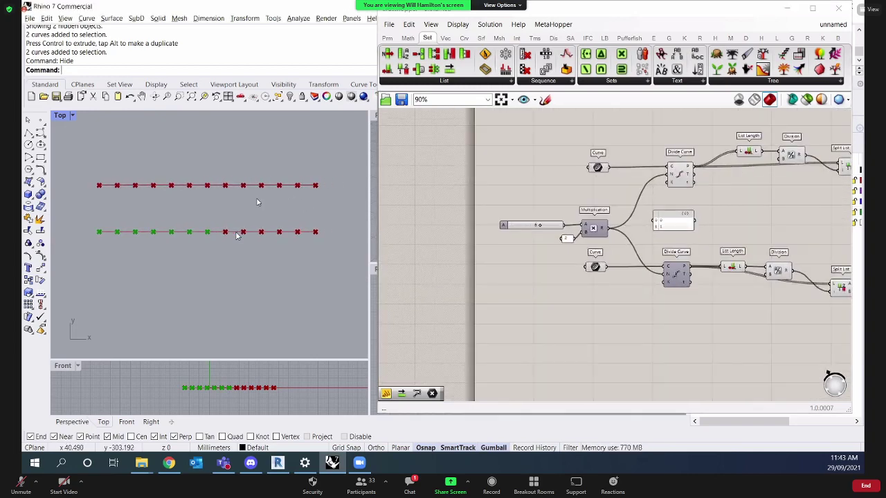
right_click_drag(850, 185, 675, 188)
Duplicate the Shift List component together with its connection to the upper Point parameter.
left_click(664, 186)
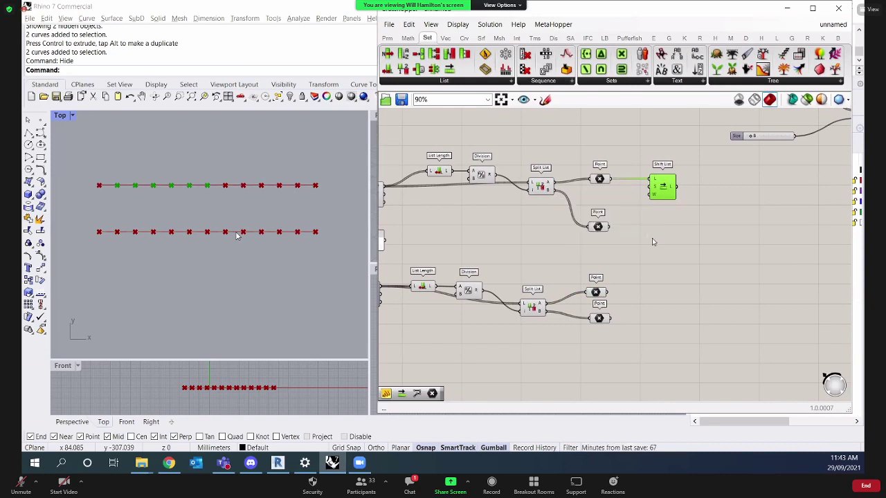
right_click_drag(652, 238, 655, 221)
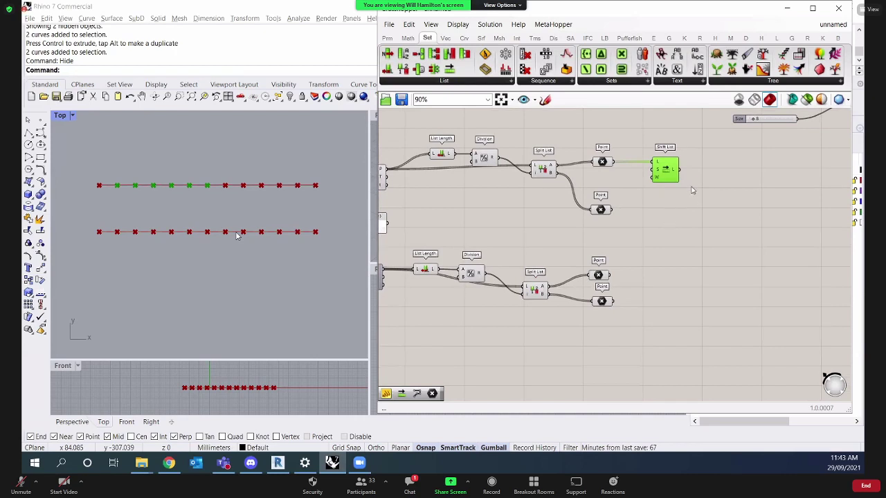
key("ctrl+v")
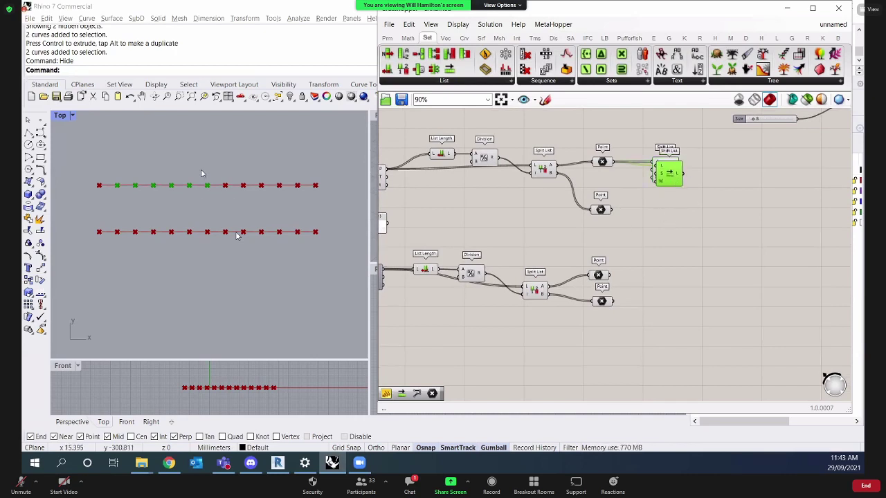
Examine the division points on both curves and the inputs feeding the upper Divide Curve.
left_click(225, 249)
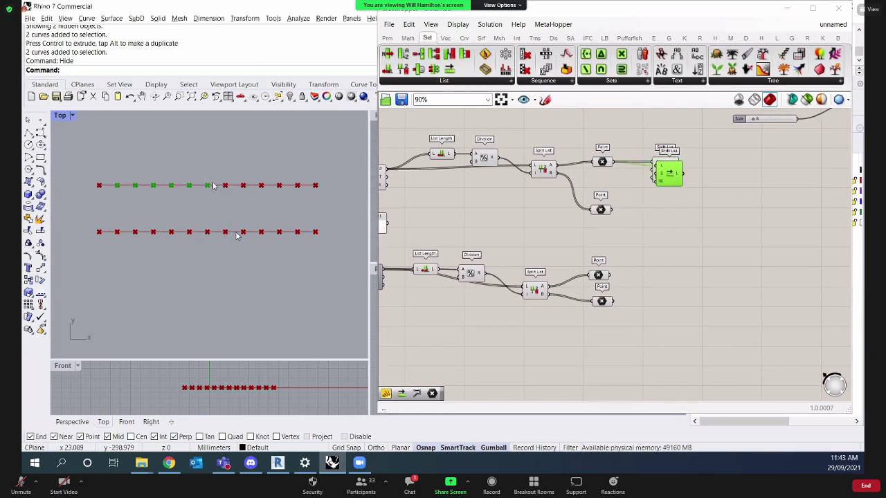
scroll(222, 213, "up", 2)
scroll(222, 213, "down", 2)
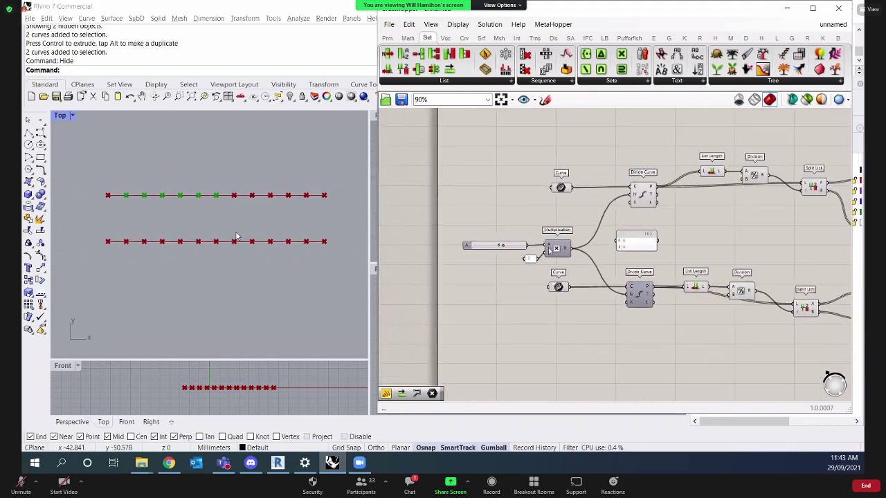
scroll(616, 249, "up", 3)
left_click(689, 180)
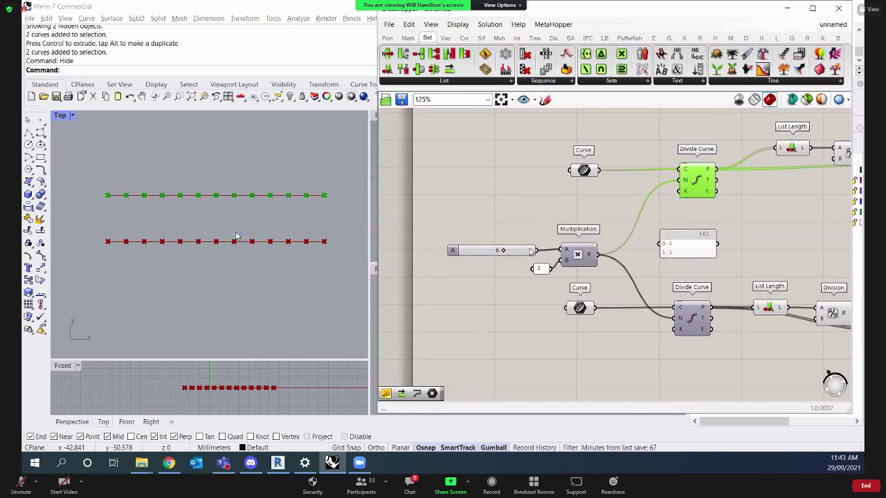
right_click_drag(681, 213, 661, 215)
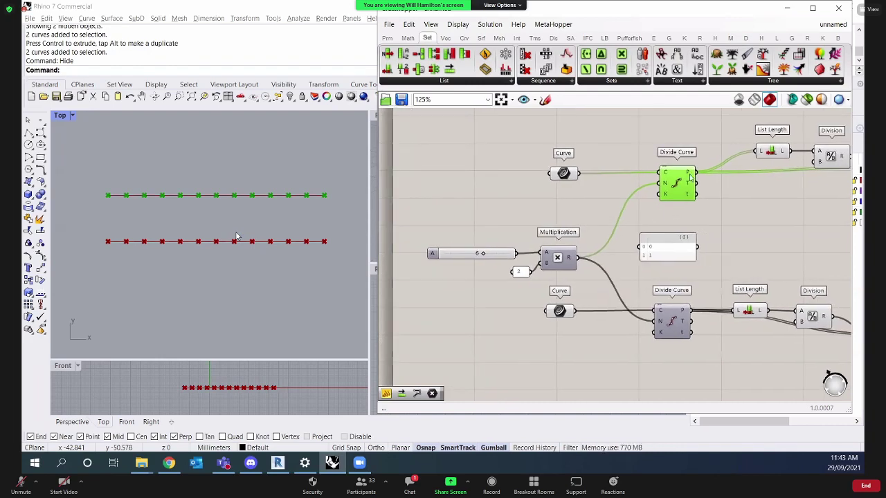
mouse_move(689, 177)
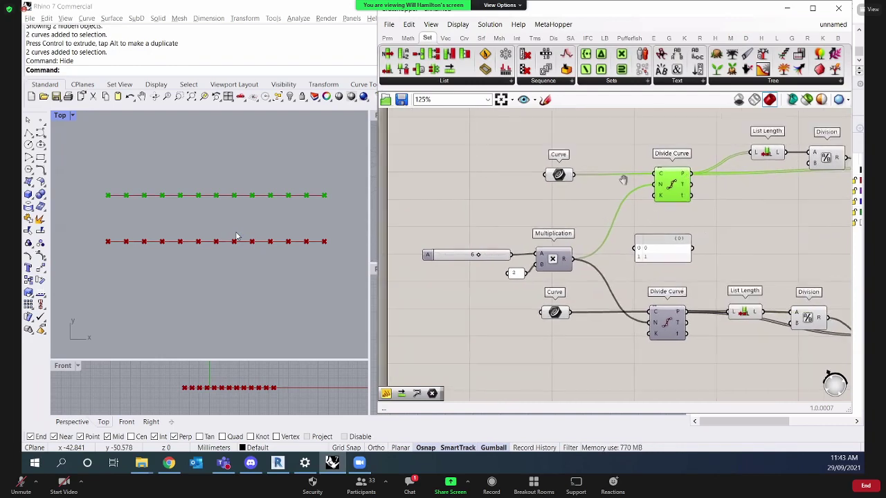
scroll(685, 184, "right", 10)
scroll(666, 196, "down", 2)
scroll(688, 215, "up", 2)
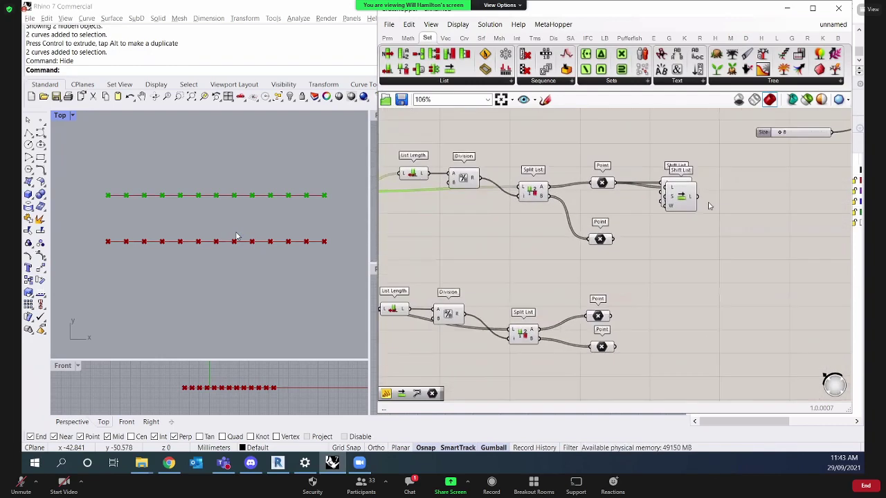
Place the duplicate Shift List below the original and check the points from both Split Lists' A outputs in the viewport.
left_click_drag(685, 199, 694, 221)
left_click(504, 189)
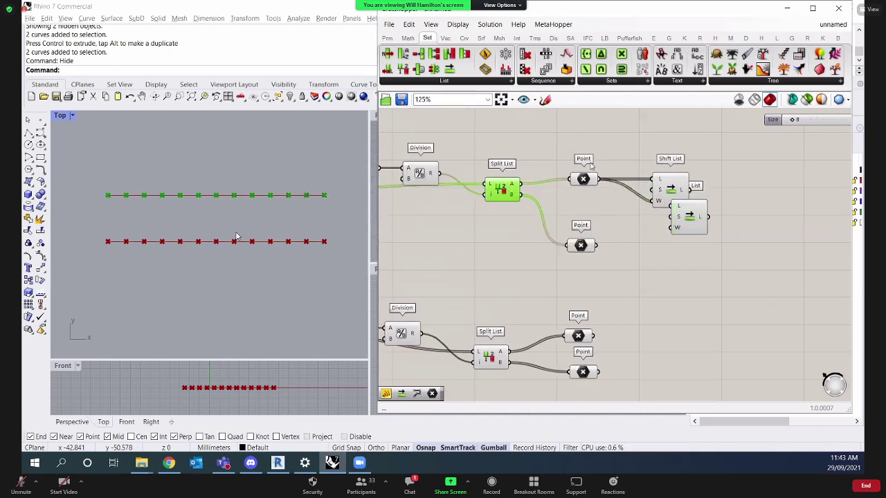
left_click(587, 180)
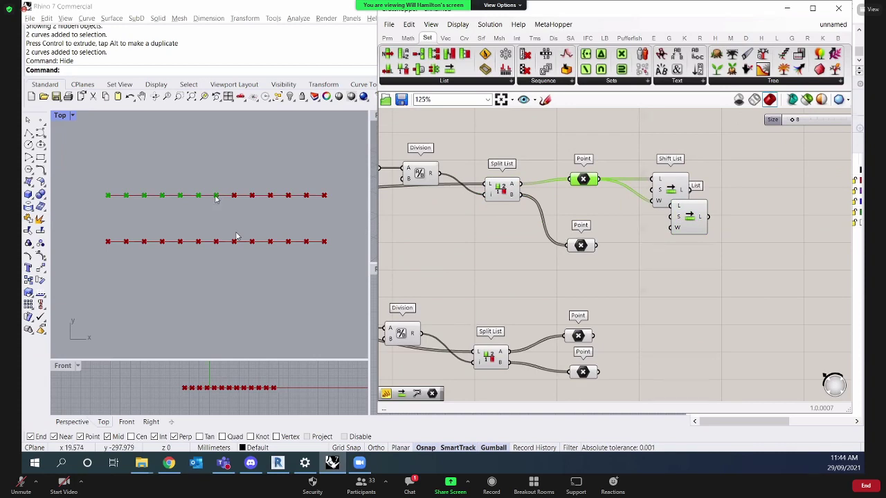
left_click_drag(671, 222, 670, 262)
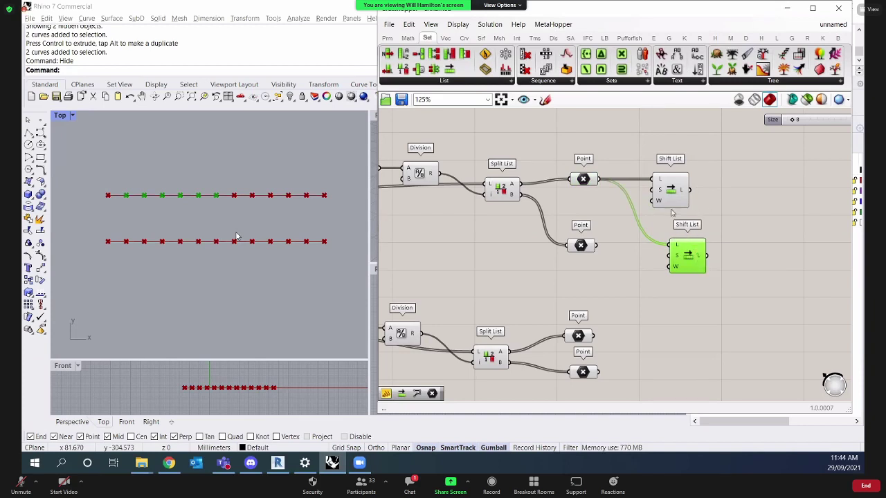
right_click_drag(587, 303, 591, 239)
left_click(582, 313)
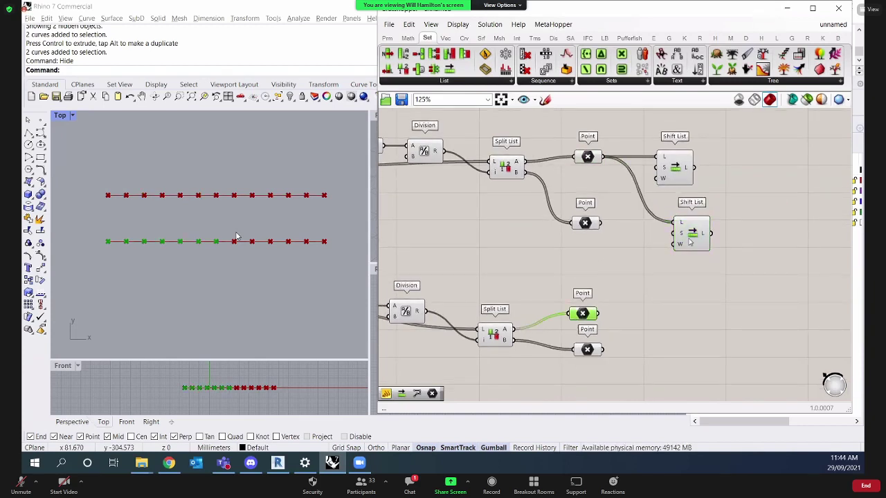
Place the duplicate Shift List beside the lower curve's first-half Point parameter and connect that Point to its list input.
left_click_drag(689, 240, 673, 279)
left_click_drag(599, 315, 592, 282)
left_click(583, 315)
left_click_drag(675, 273, 686, 287)
left_click(618, 308)
double_click(621, 311)
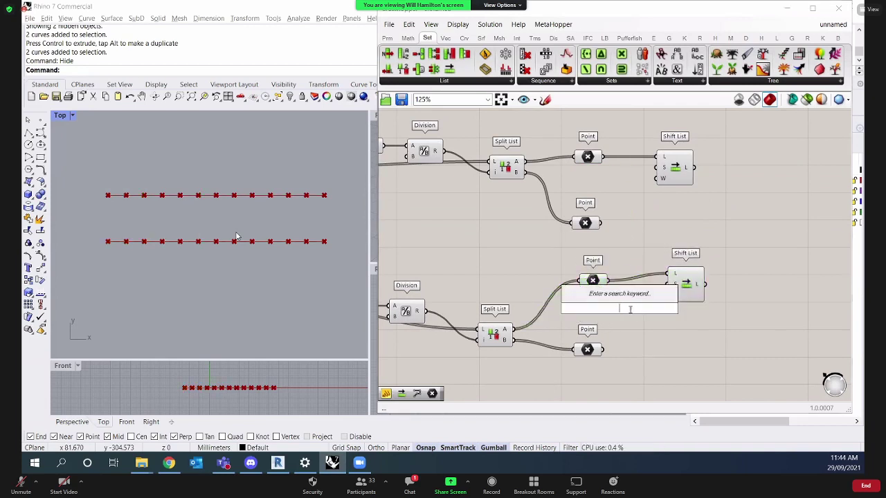
type("-1")
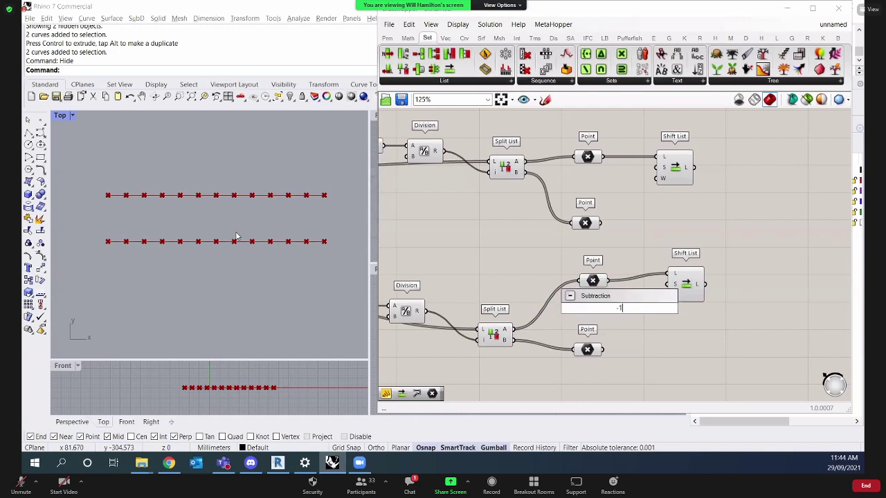
Add a number slider set to 1 and connect it to the shift input of the upper Shift List.
double_click(629, 204)
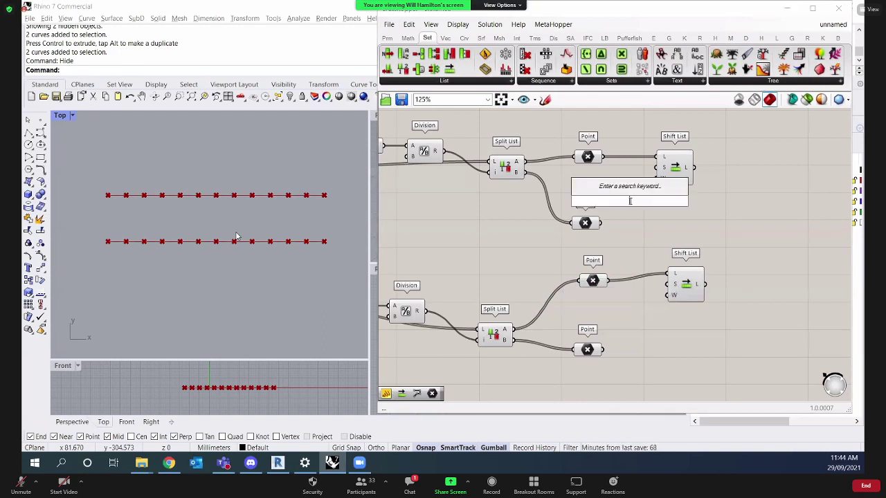
type("slider")
key("Return")
left_click_drag(618, 181, 696, 171)
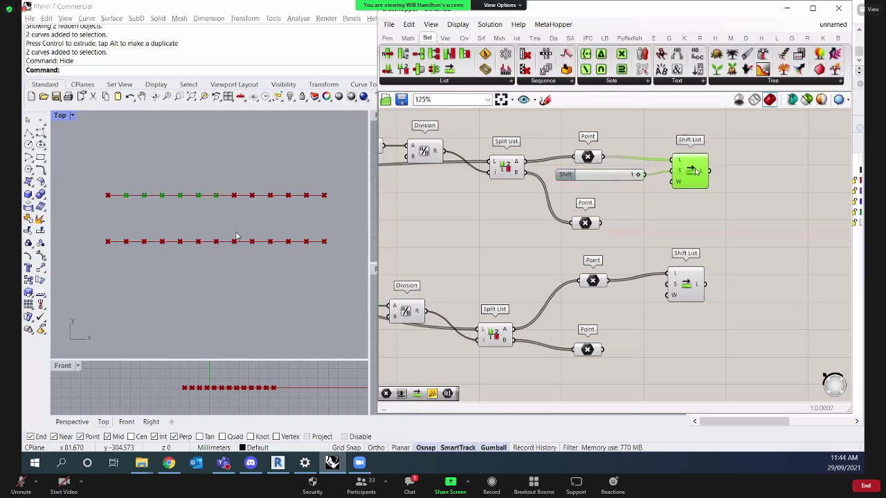
Add a number slider with the value 1 for the lower Shift List, below the lower curve's first-half Point.
left_click_drag(685, 282, 693, 279)
double_click(586, 312)
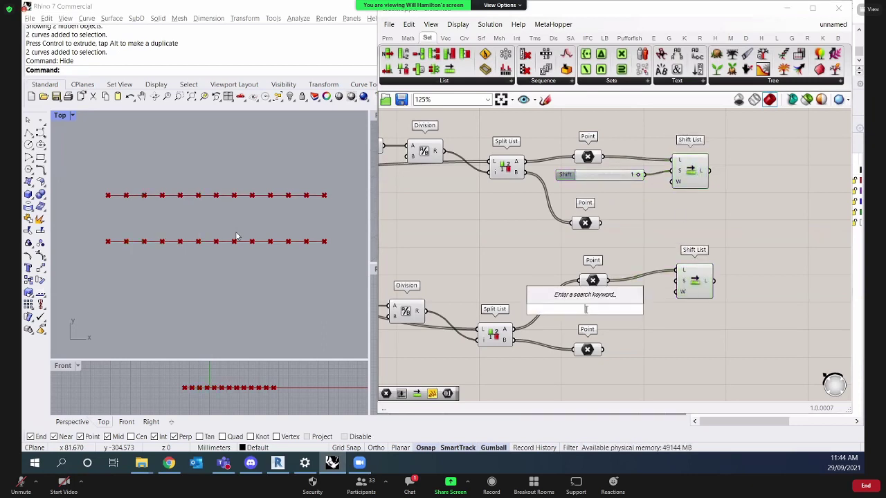
type("1")
key("Return")
Insert a Negative component between the new slider and the lower Shift List's shift input.
double_click(671, 323)
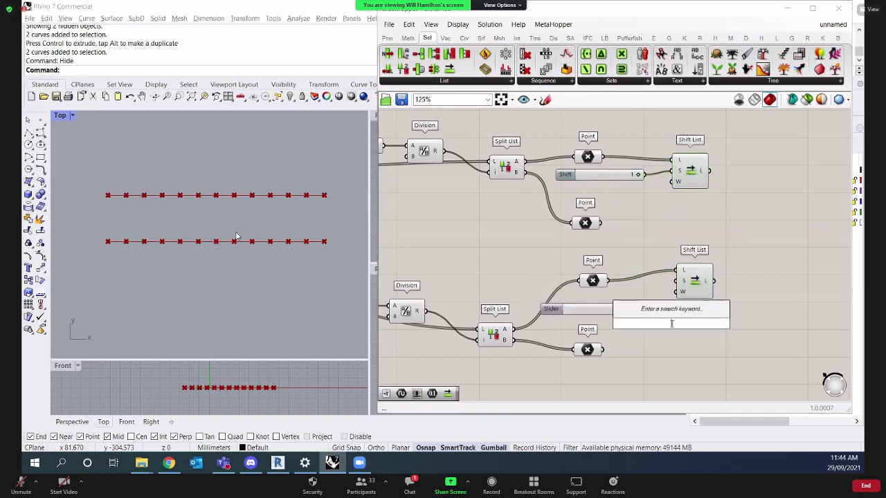
type("neg")
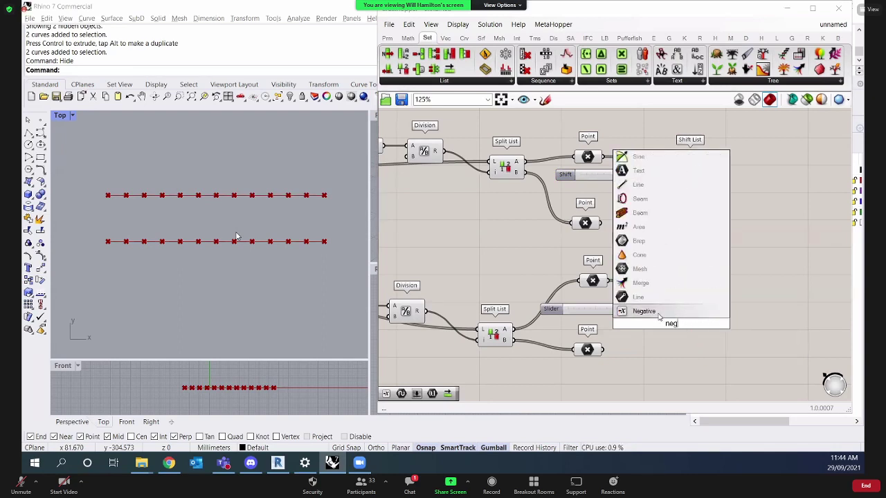
left_click(643, 311)
left_click_drag(626, 308, 707, 290)
left_click_drag(670, 323, 656, 310)
Add a Line component with the upper Shift List output as point A and the lower Shift List output as point B.
double_click(772, 242)
type("line")
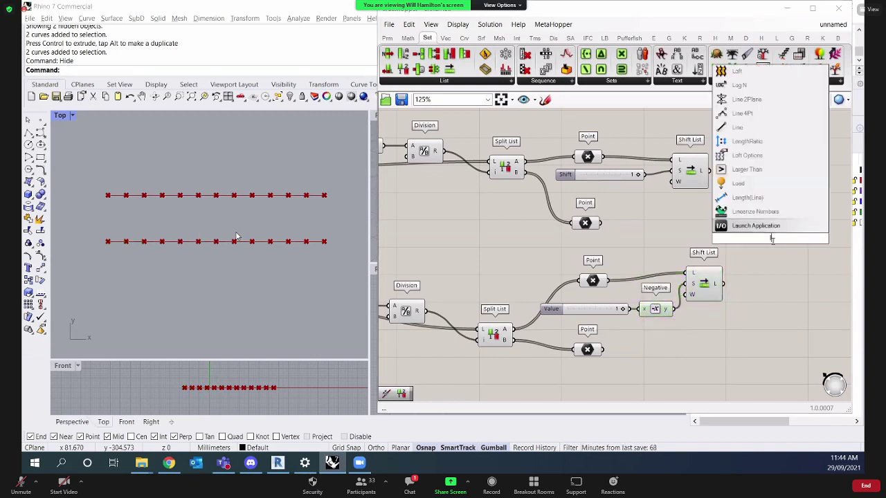
left_click(774, 225)
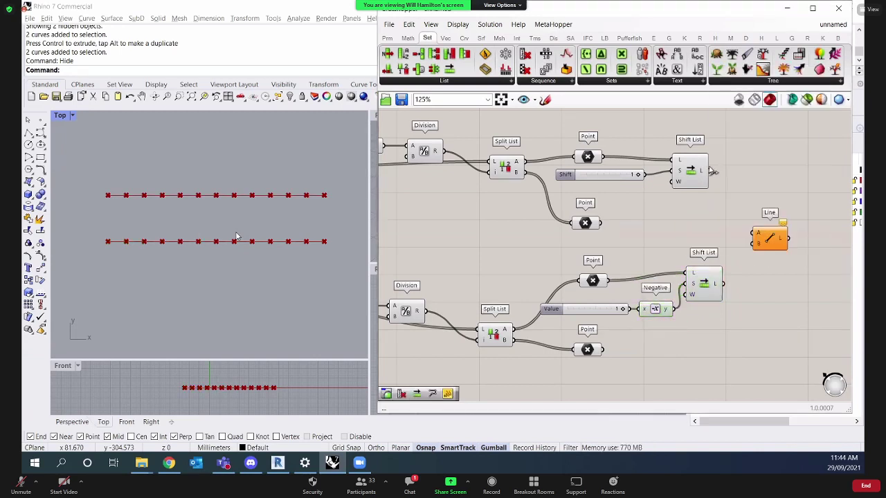
left_click_drag(707, 170, 754, 233)
left_click_drag(724, 283, 793, 221)
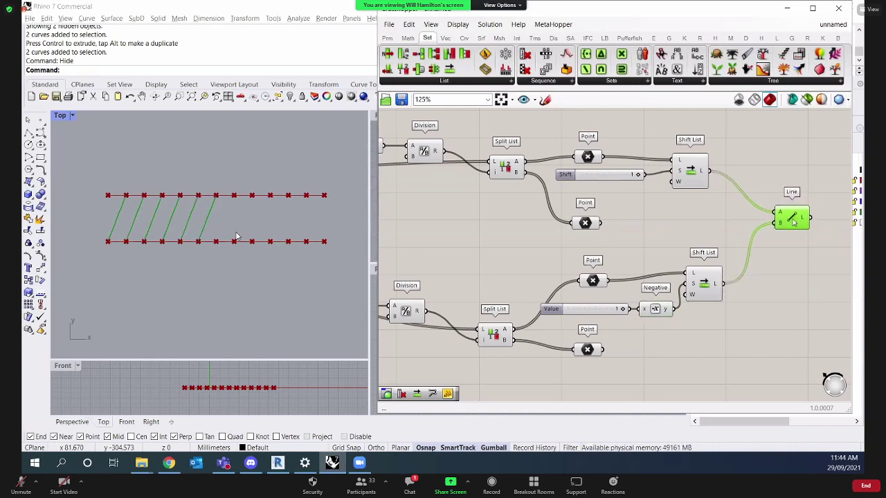
Examine the upper first-half points, both Shift List outputs and the diagonal lines in the Top viewport.
right_click_drag(764, 272, 767, 199)
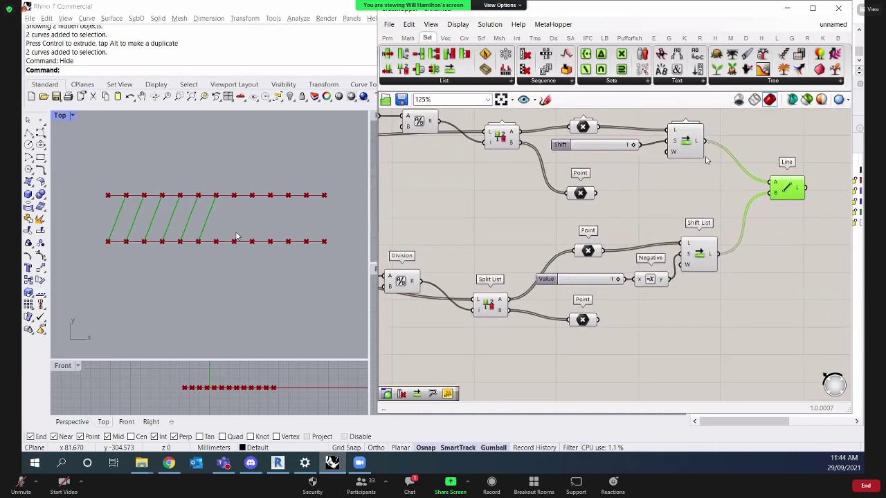
right_click_drag(705, 161, 698, 200)
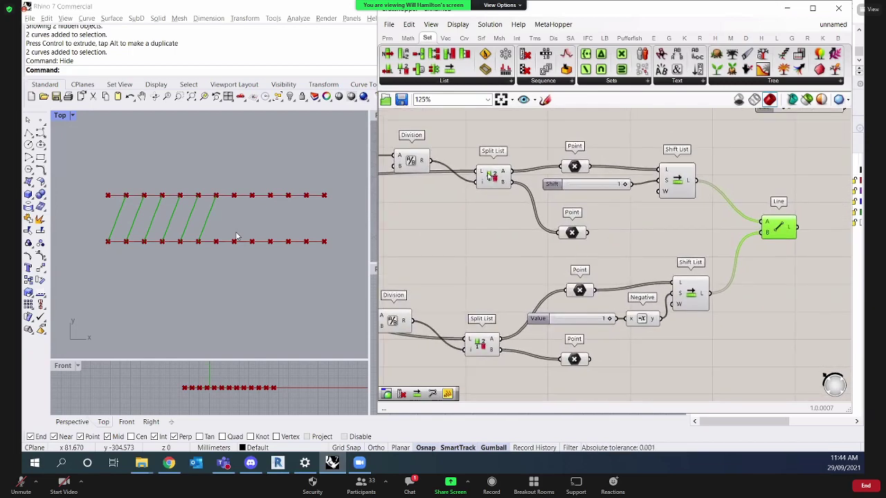
left_click_drag(574, 166, 574, 164)
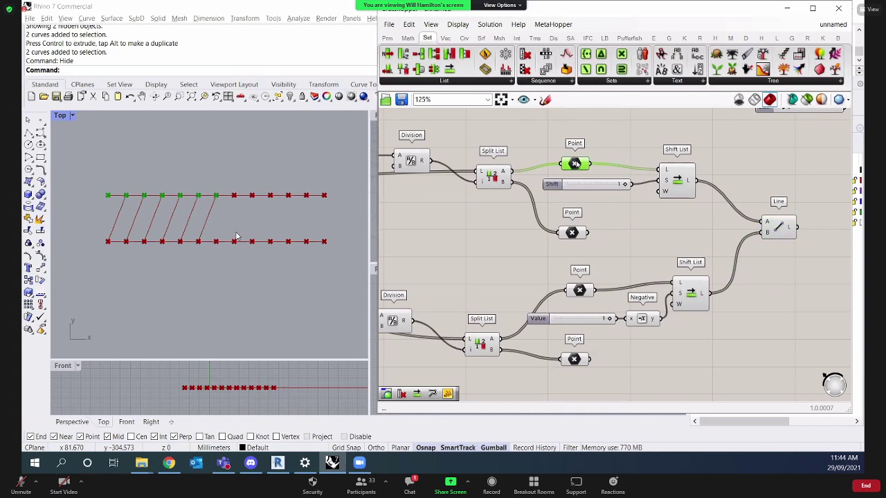
left_click_drag(574, 164, 577, 164)
left_click(682, 179, "shift")
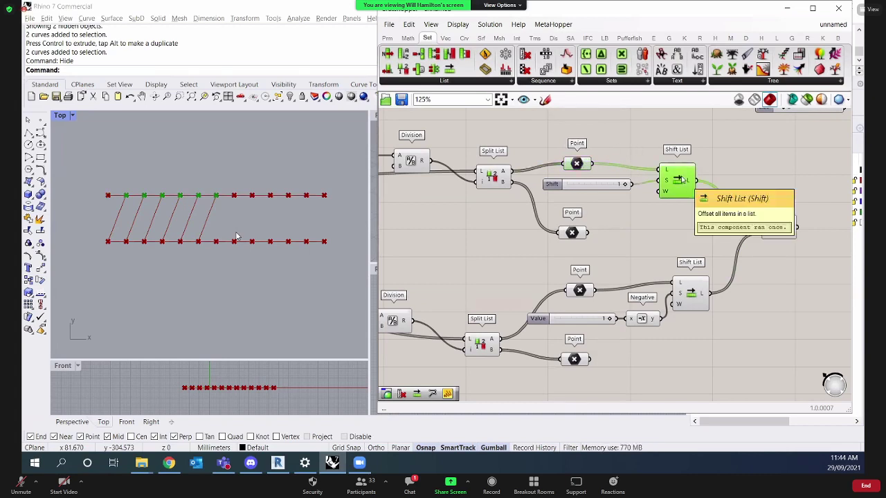
right_click_drag(685, 207, 685, 197)
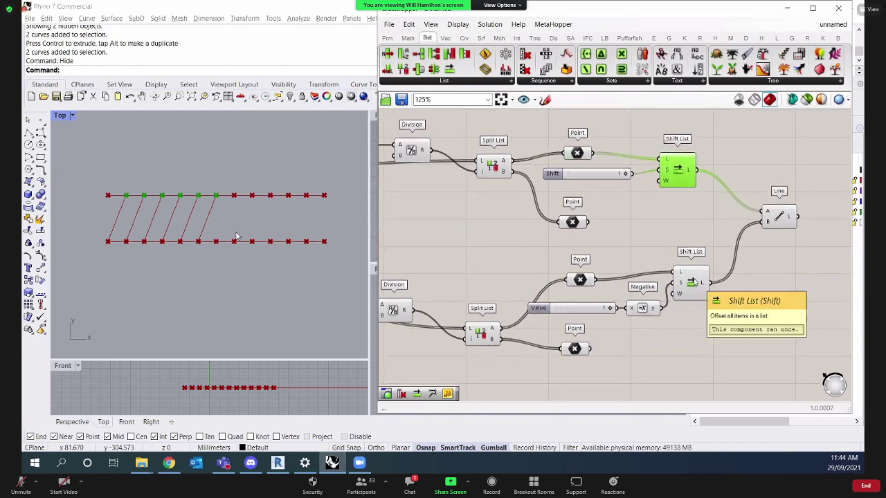
left_click(692, 282)
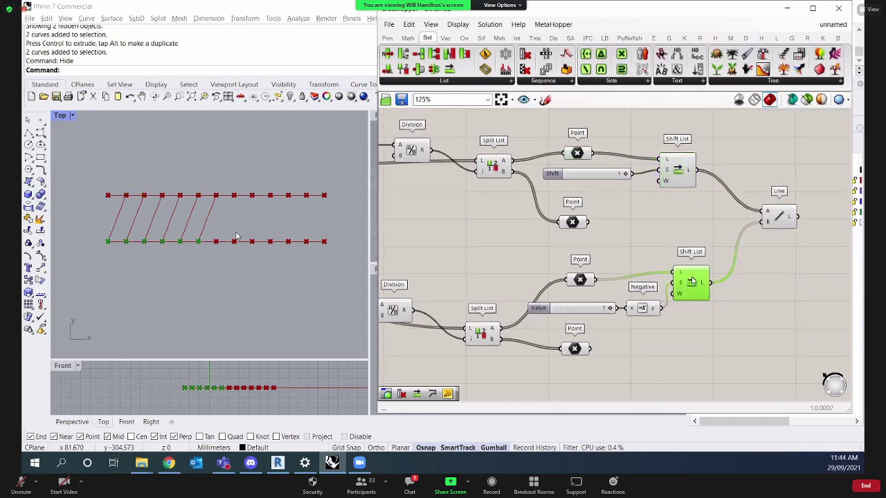
right_click_drag(694, 231, 697, 220)
scroll(235, 235, "up", 2)
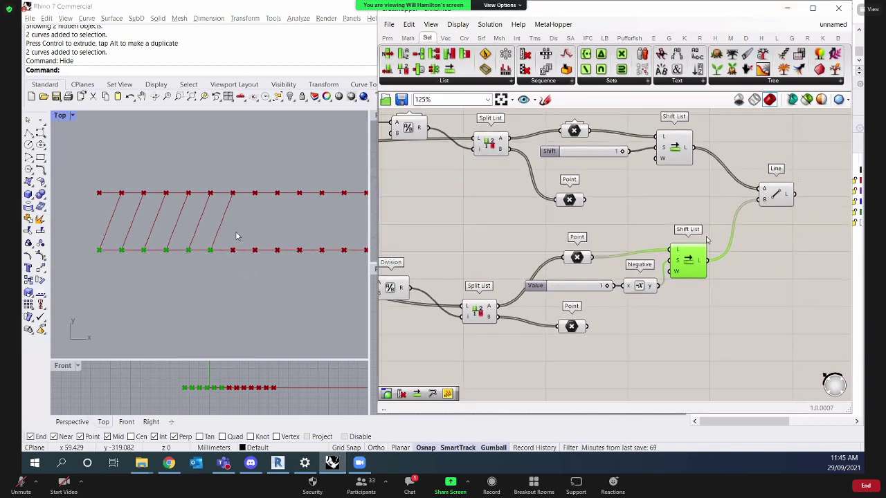
scroll(235, 234, "down", 2)
right_click_drag(237, 232, 236, 231)
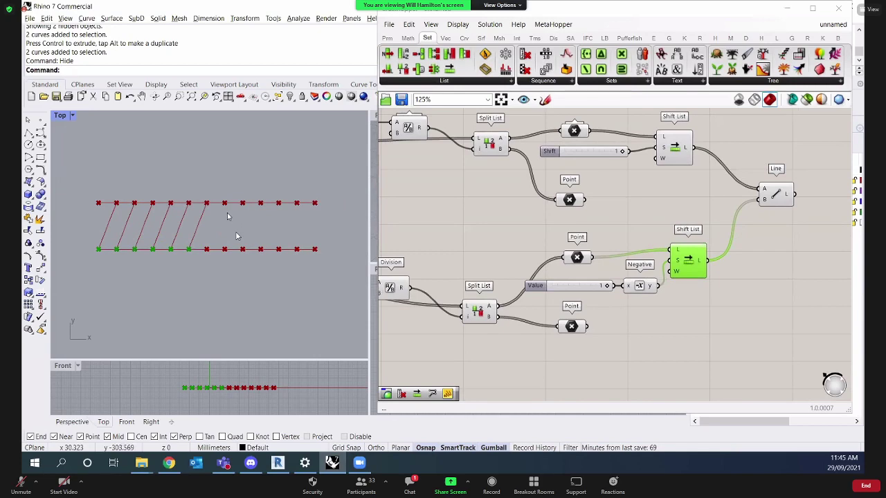
left_click(774, 195)
right_click_drag(814, 222, 814, 280)
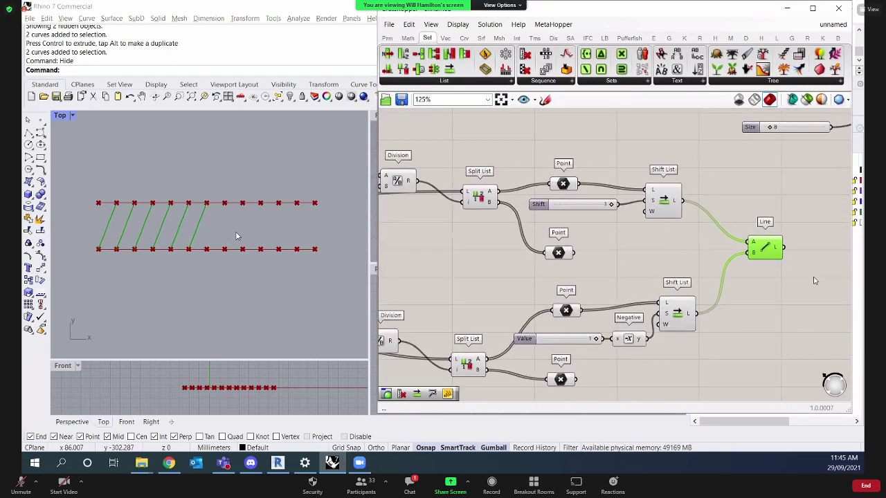
Move the upper Shift List group up and the upper curve's second-half Point aside to make room between them.
left_click_drag(679, 251, 556, 174)
left_click_drag(560, 181, 559, 155)
left_click_drag(566, 253, 544, 251)
Add another Shift List and feed its list input from the upper curve's second-half Point parameter.
double_click(661, 251)
type("shift")
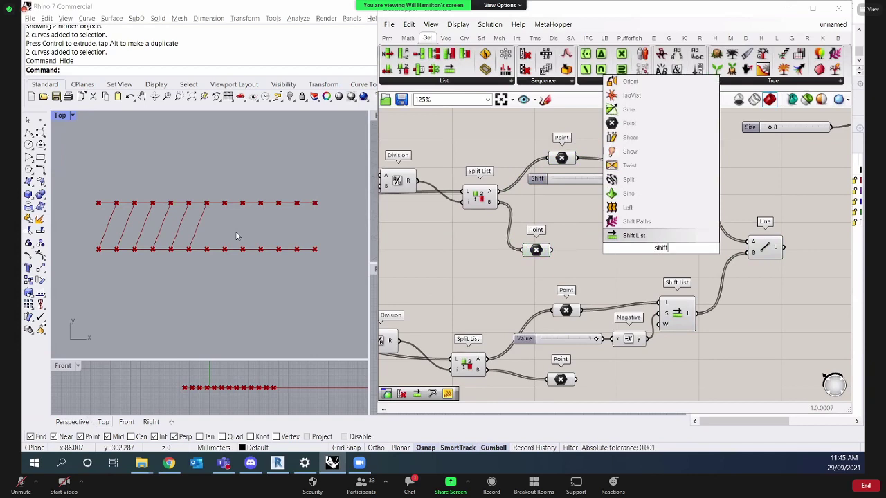
key("Return")
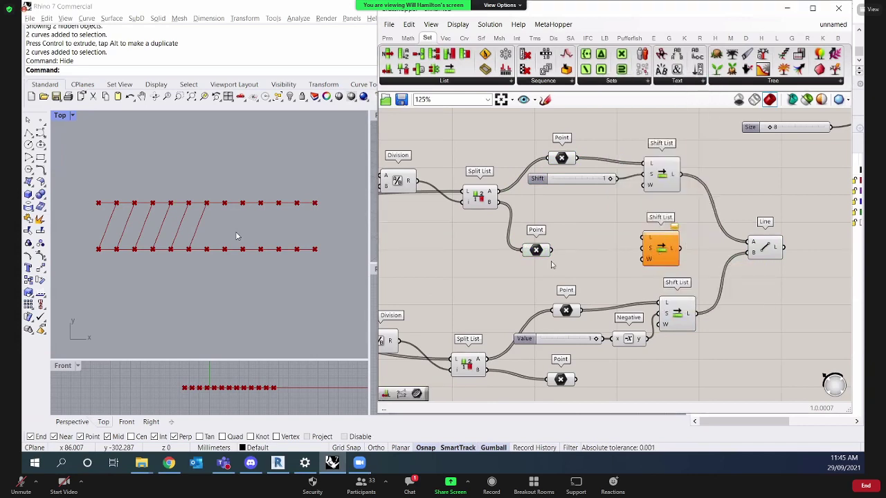
left_click(529, 250)
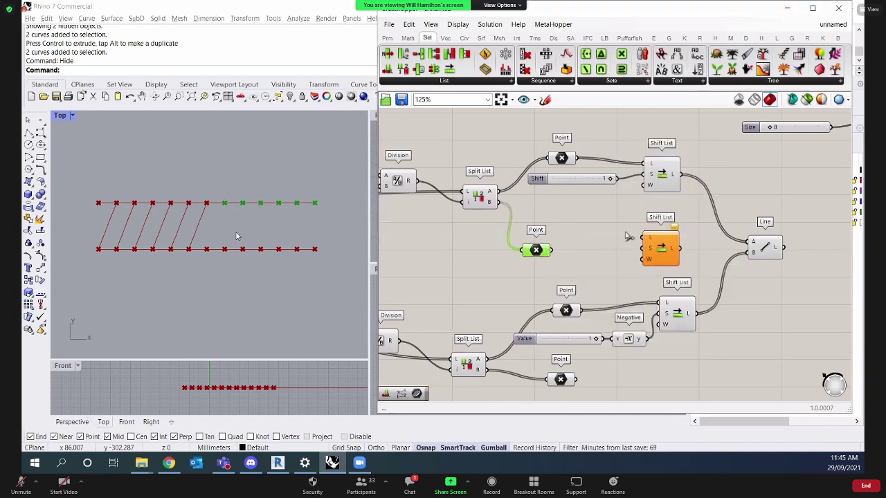
left_click_drag(626, 237, 645, 237)
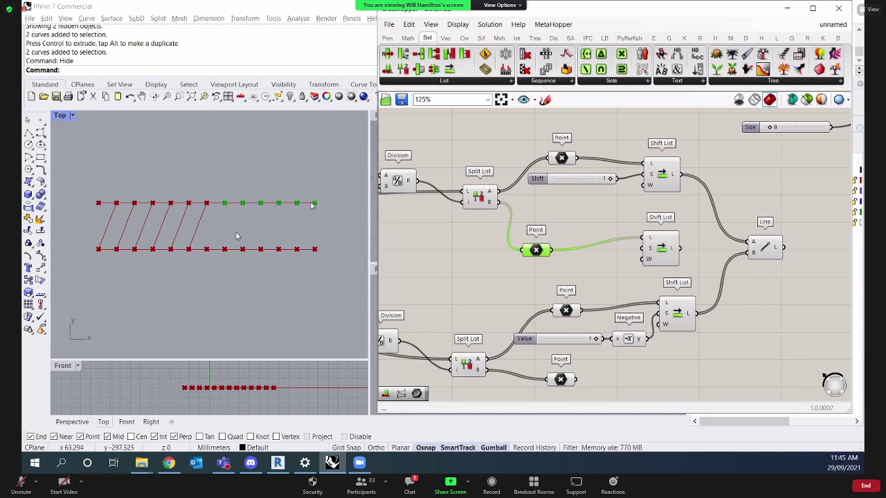
left_click_drag(541, 256, 535, 240)
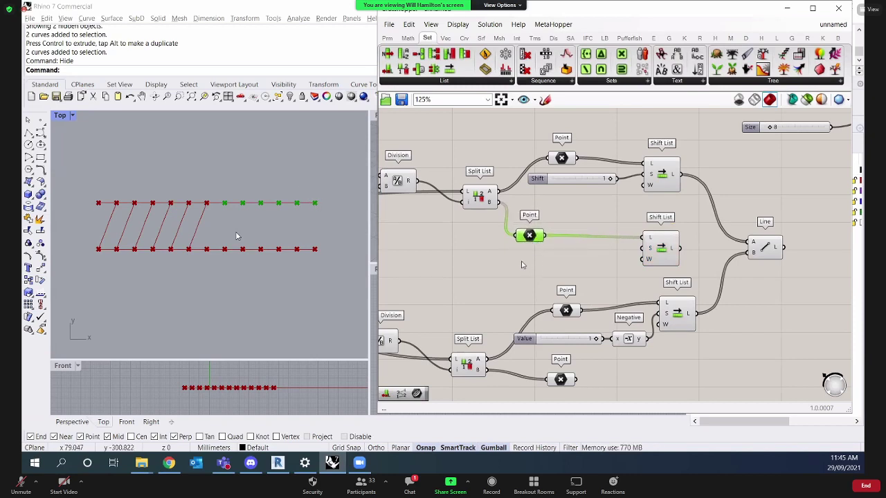
Create a panel with the value -1 and connect it to the new Shift List's shift input.
double_click(522, 252)
left_click(559, 295)
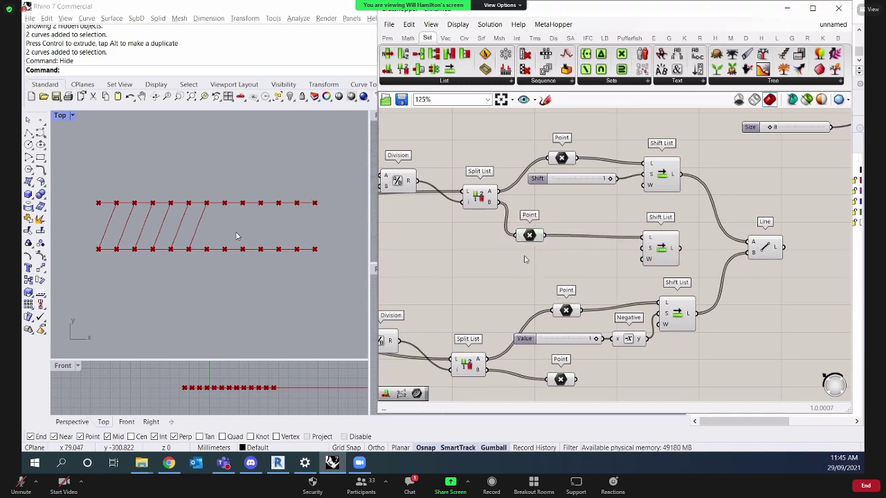
double_click(544, 263)
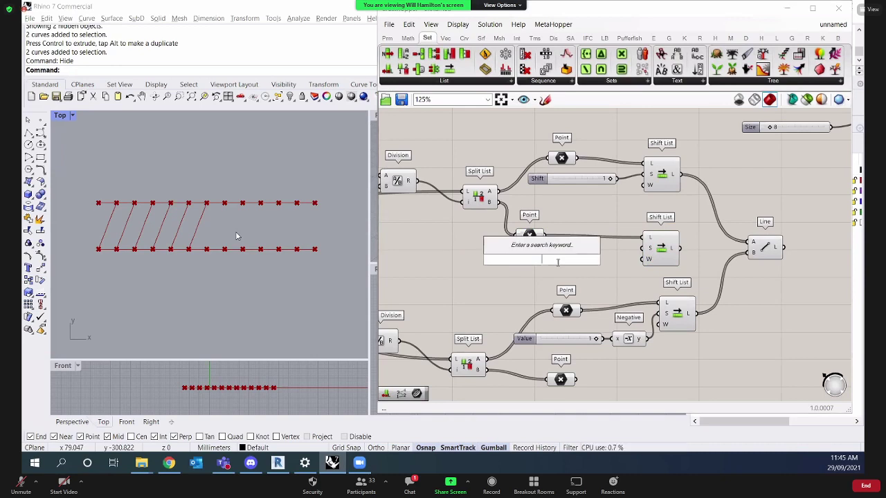
type("-1")
key("Return")
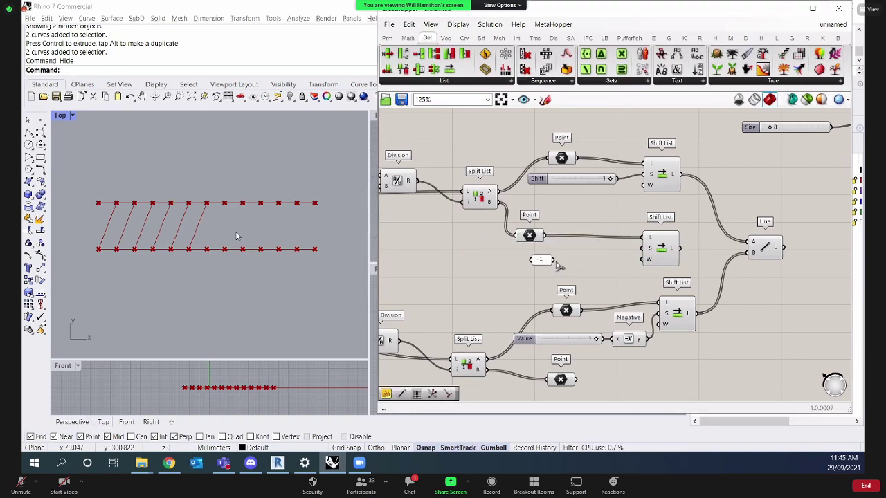
left_click_drag(555, 260, 642, 247)
left_click(546, 263)
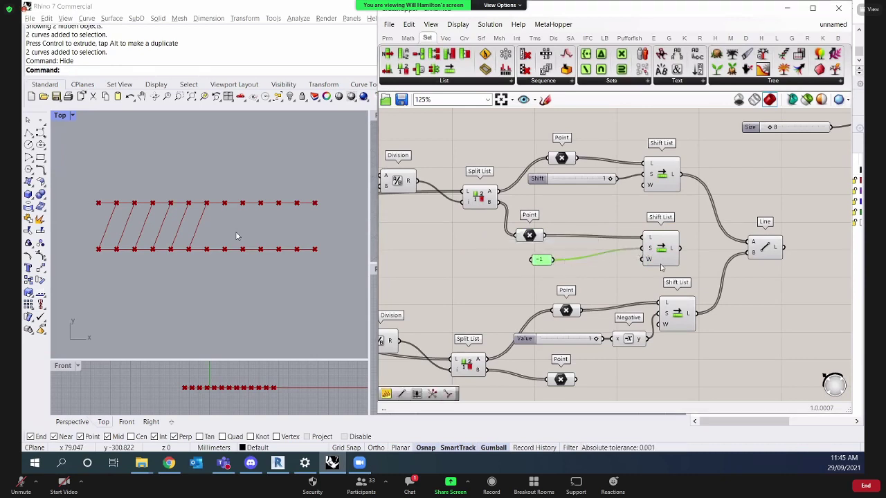
left_click_drag(546, 263, 564, 260)
Turn off wrapping on the new Shift List, move its -1 panel closer and check the resulting points.
left_click(661, 255)
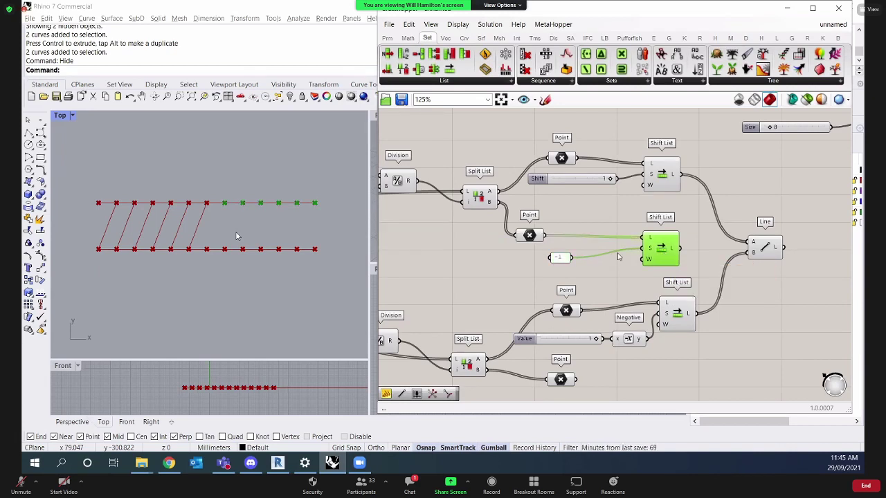
right_click(651, 262)
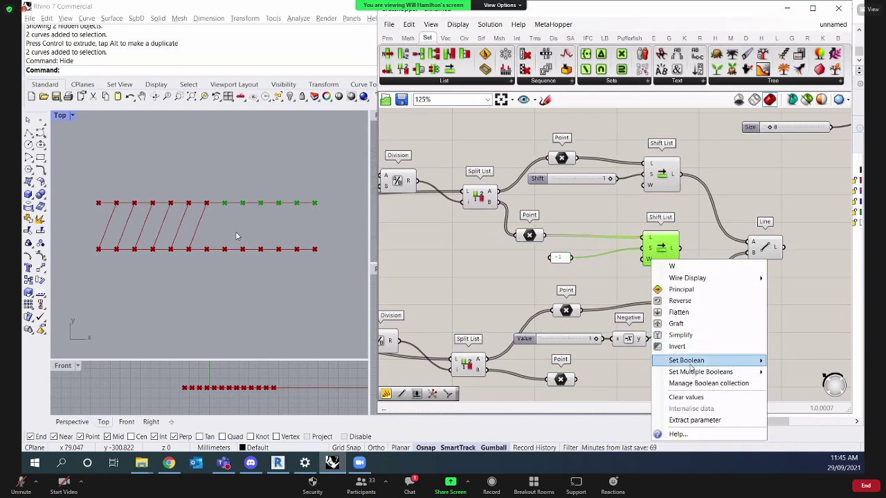
mouse_move(690, 367)
left_click(772, 362)
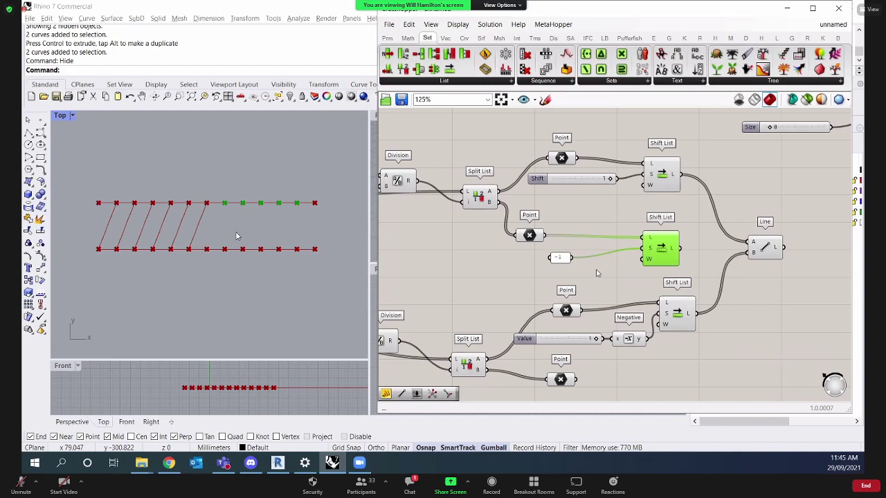
left_click(560, 260)
left_click(662, 250)
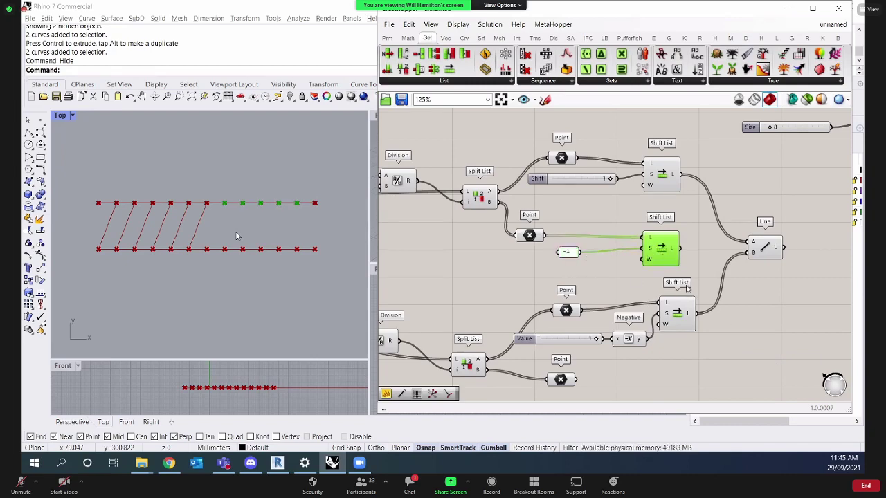
Duplicate the second-half Shift List with its -1 panel and place the copy beside the lower curve's second-half Point.
right_click_drag(686, 273, 672, 233)
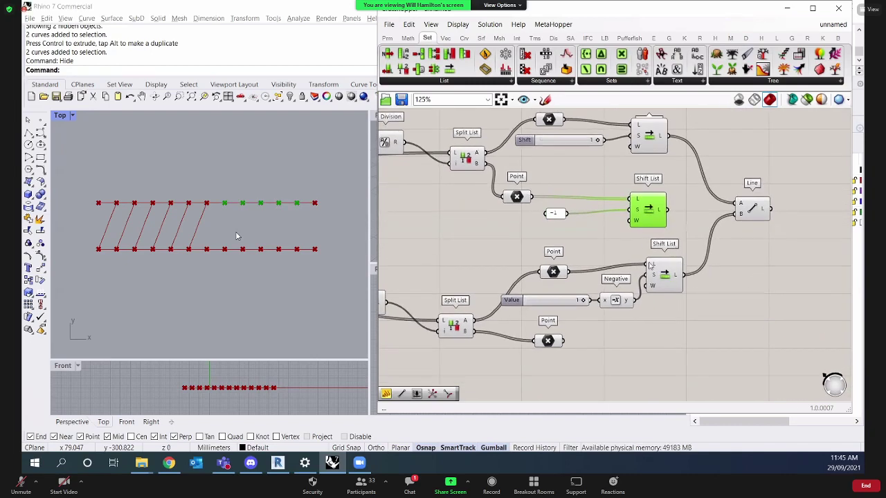
left_click_drag(656, 238, 547, 183)
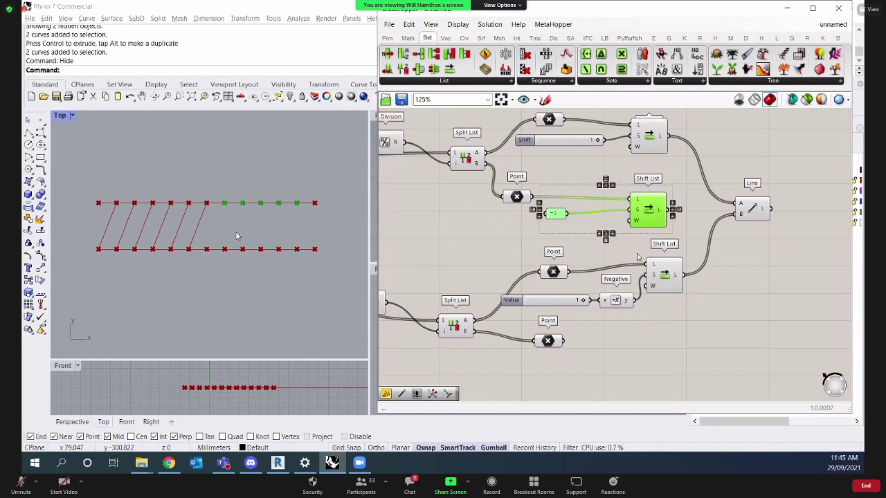
left_click_drag(655, 228, 672, 367, "alt")
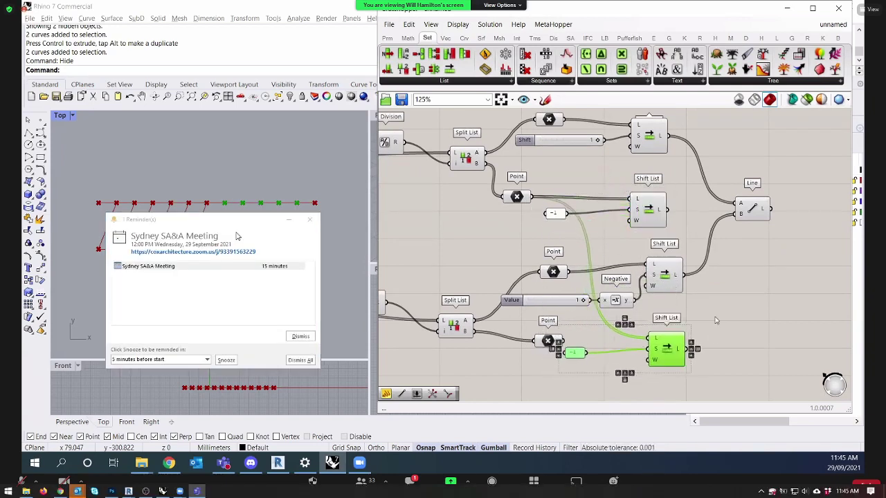
Feed the copied Shift List from the lower curve's second-half Point and set its shift panel to 1.
left_click(562, 340)
left_click_drag(561, 341, 650, 337)
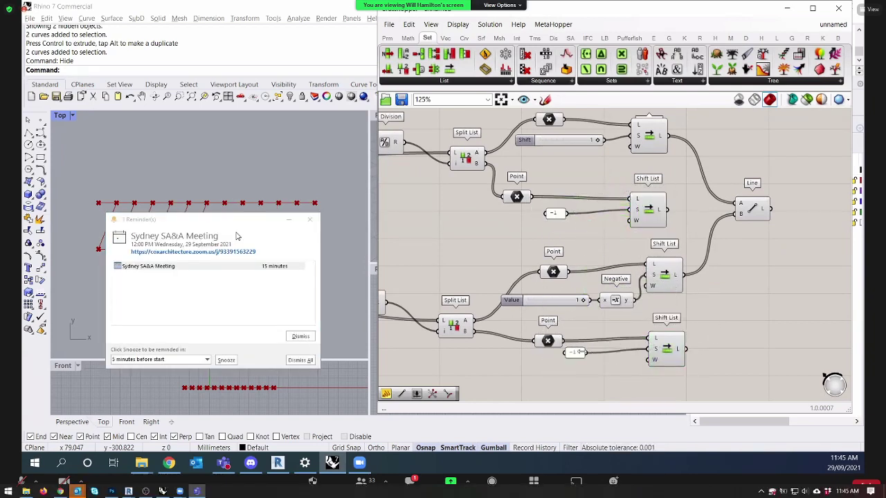
scroll(576, 356, "up", 1)
double_click(574, 354)
left_click(517, 303)
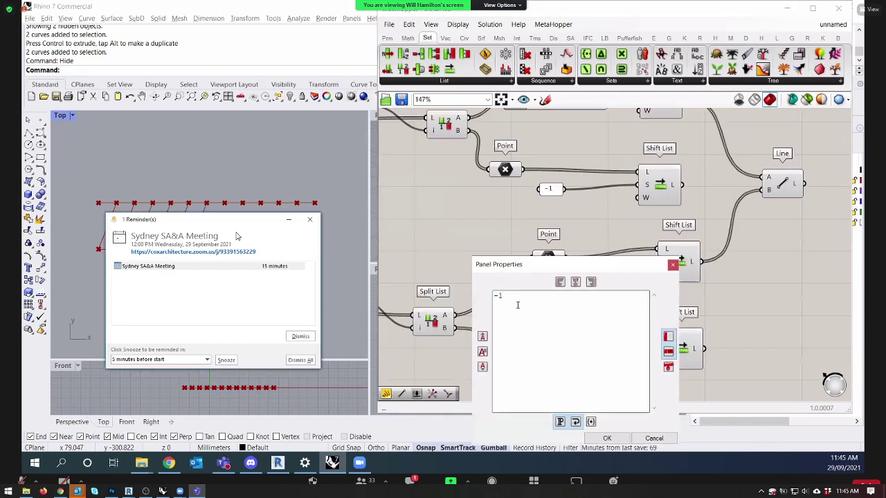
key("BackSpace")
key("BackSpace")
type("1")
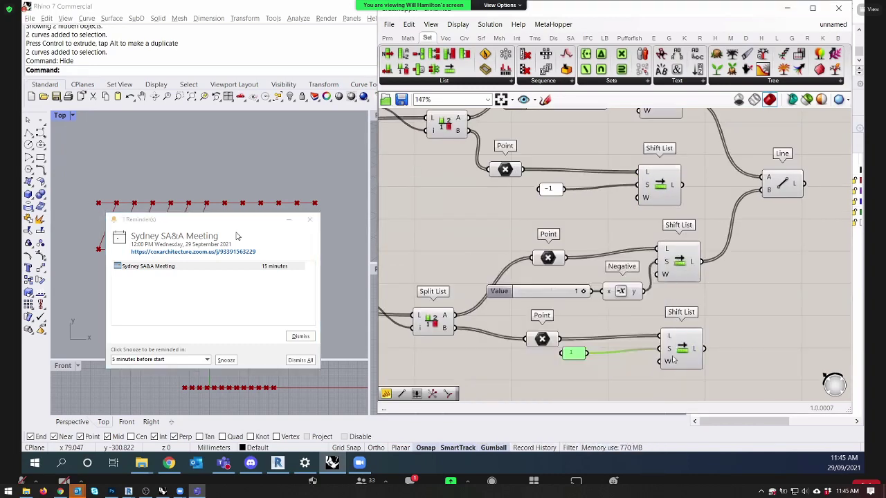
left_click(607, 438)
Select both second-half Shift Lists to check their shifted points.
left_click(682, 349)
right_click_drag(682, 348, 639, 360)
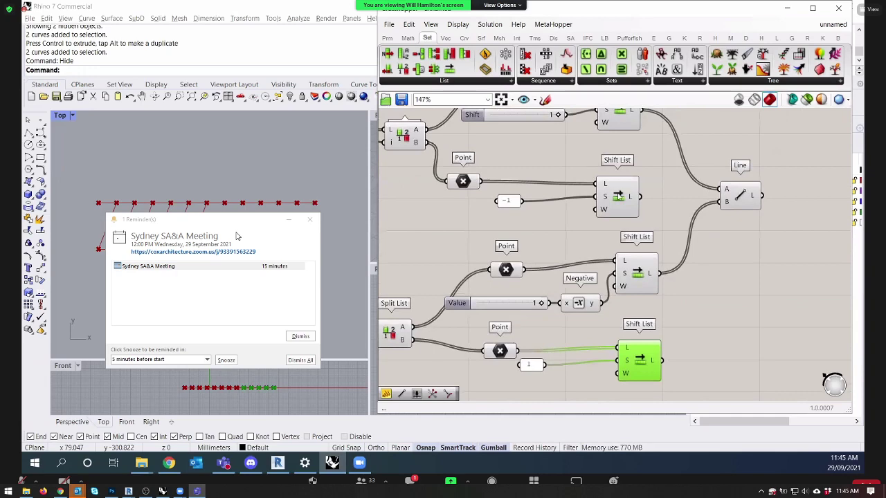
left_click(617, 196, "shift")
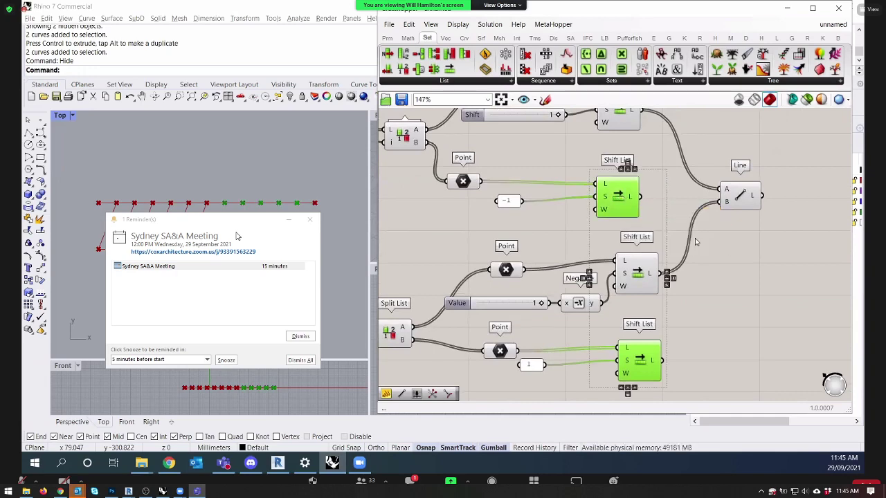
Add a second Line component and connect the upper and lower second-half Shift List outputs to its A and B inputs.
scroll(730, 250, "down", 2)
double_click(738, 261)
type("line")
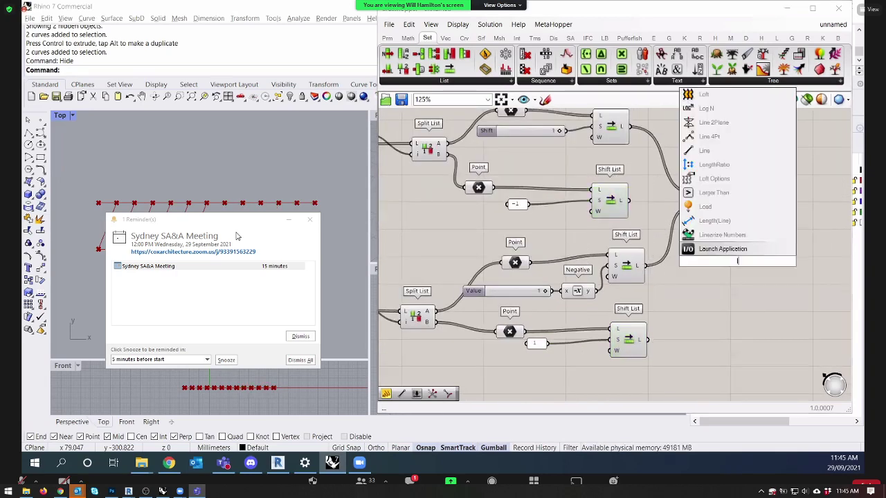
left_click(688, 251)
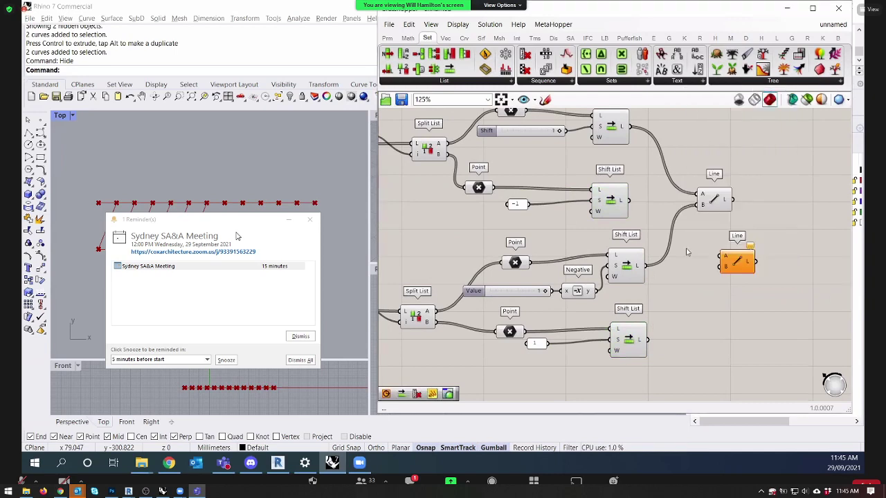
left_click_drag(625, 200, 720, 258)
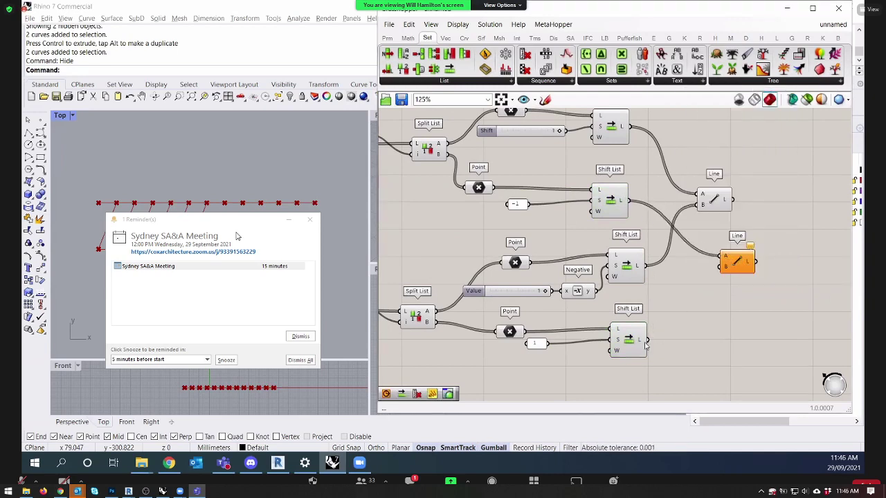
left_click_drag(647, 339, 723, 267)
left_click_drag(745, 265, 725, 311)
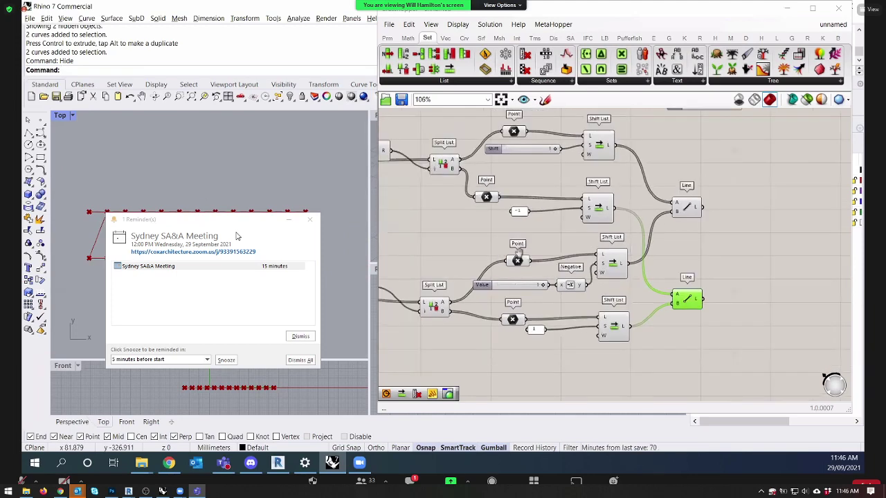
scroll(521, 258, "down", 2)
right_click_drag(577, 235, 582, 259)
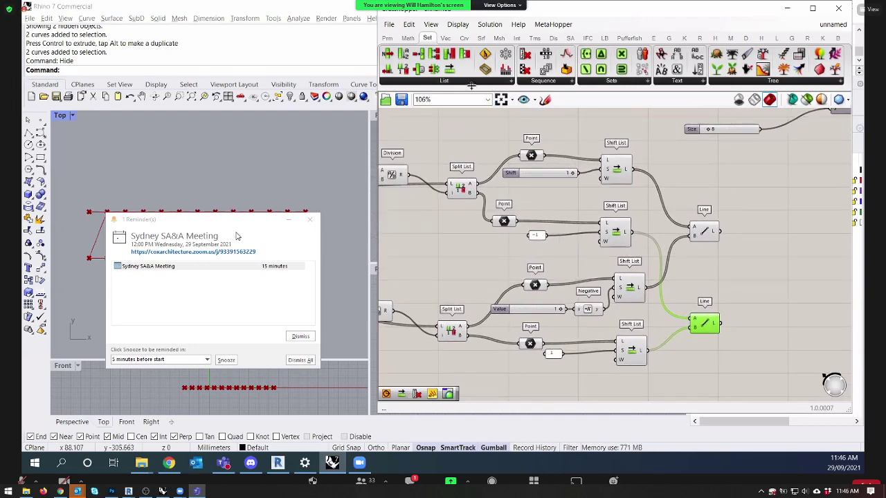
left_click(472, 83)
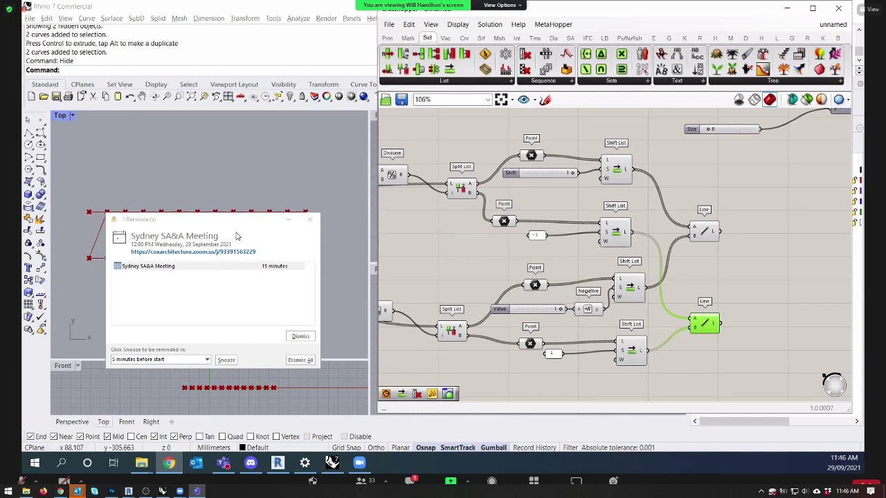
scroll(699, 242, "down", 1)
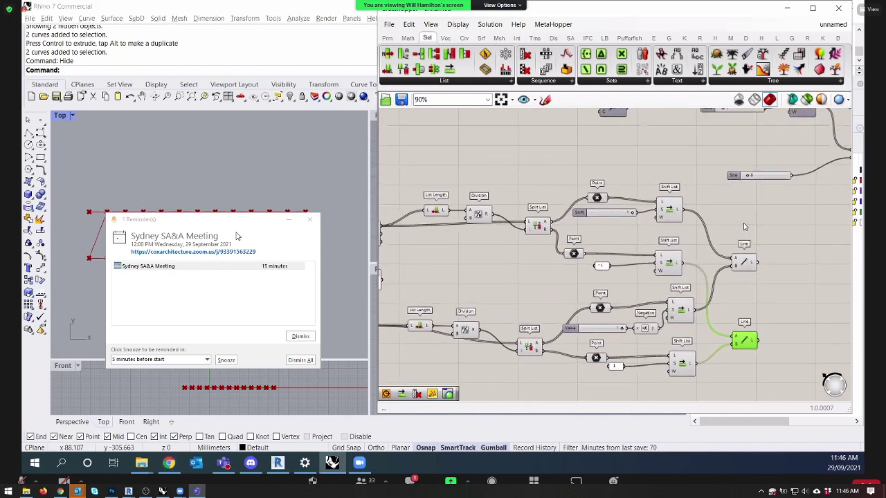
scroll(744, 226, "down", 1)
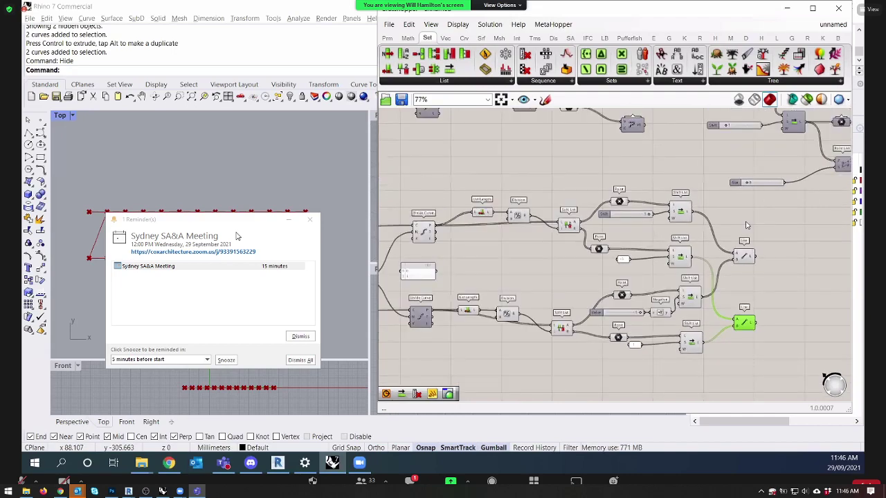
right_click_drag(749, 219, 730, 255)
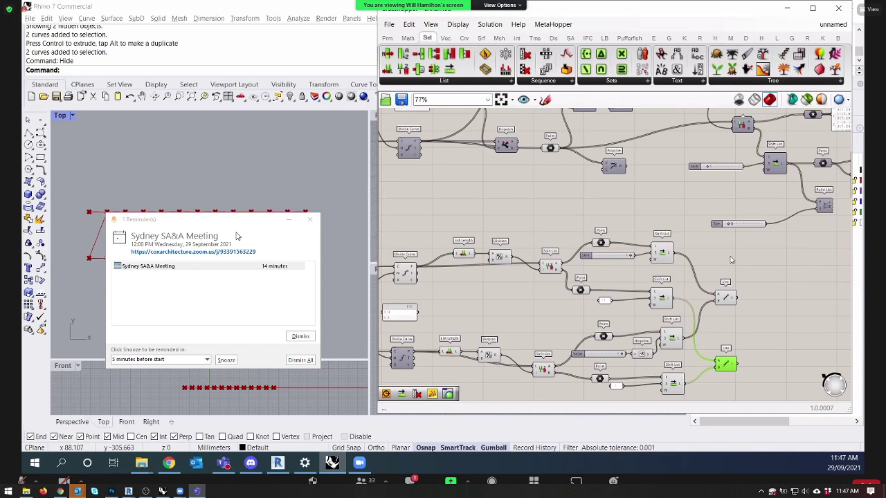
Add a Shift List component to the canvas above the two Line components.
double_click(756, 250)
type("shift")
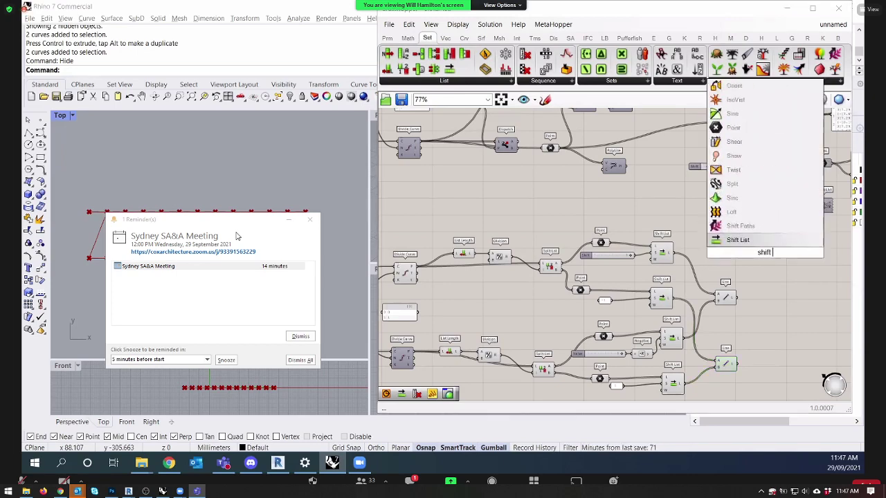
key("Return")
Turn on the preview of the upper Dispatch component in the earlier zigzag definition.
right_click_drag(744, 244, 701, 299)
right_click_drag(637, 215, 635, 262)
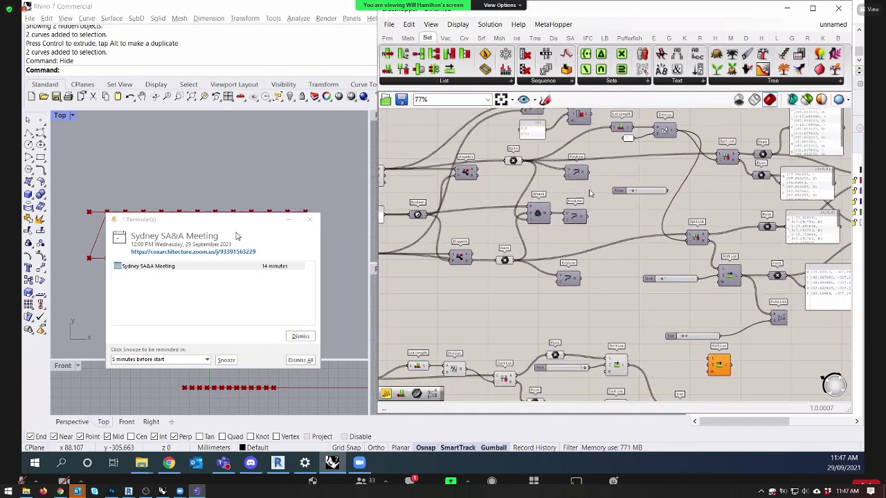
right_click_drag(612, 144, 612, 191)
right_click_drag(661, 157, 706, 128)
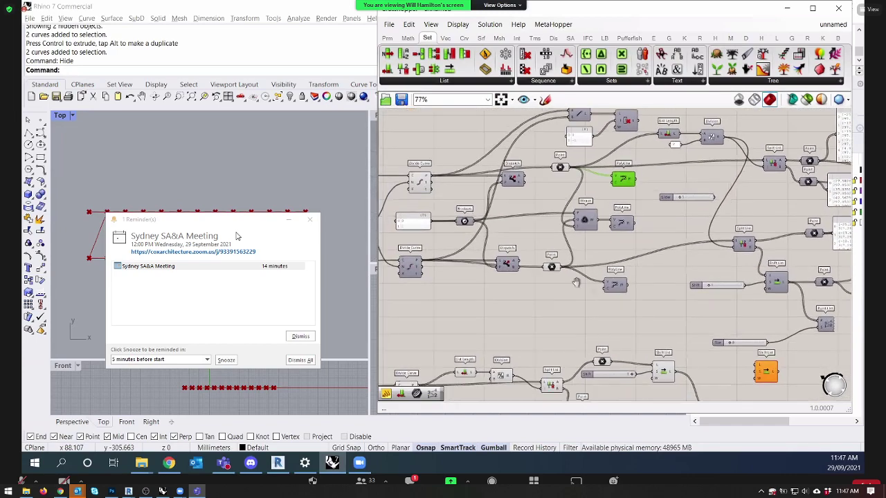
right_click_drag(420, 380, 495, 263)
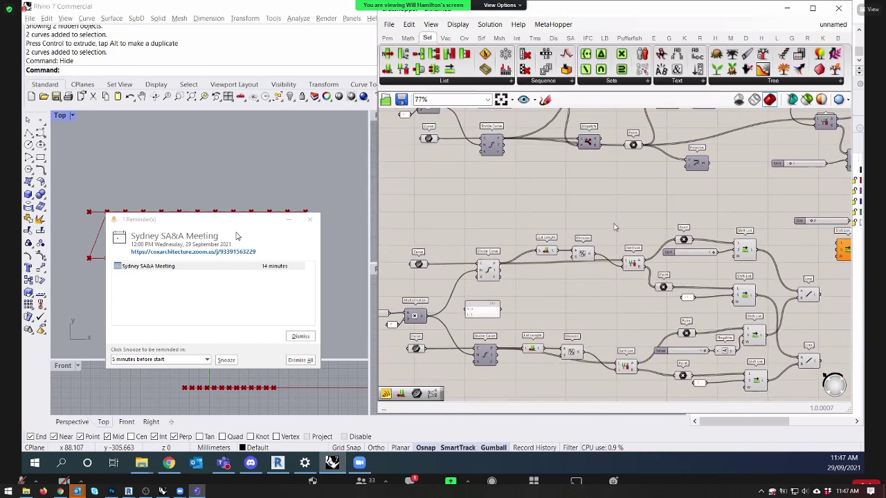
left_click(484, 269)
right_click_drag(540, 173, 487, 222)
right_click_drag(560, 84, 555, 151)
left_click(543, 173)
right_click(556, 148)
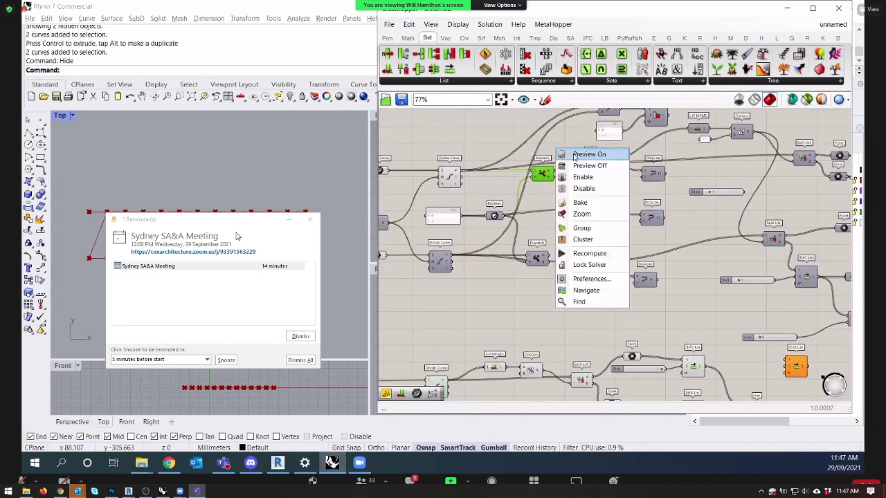
Move the new Shift List beside the zigzag definition and connect the upper Dispatch's A and lower Dispatch's B outputs to their Point parameters.
left_click_drag(795, 369, 690, 315)
scroll(581, 193, "up", 3)
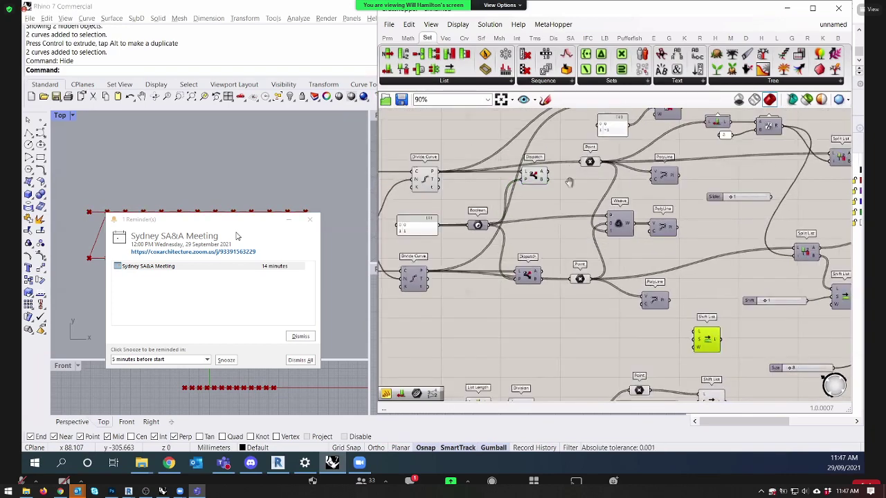
left_click_drag(569, 196, 546, 275)
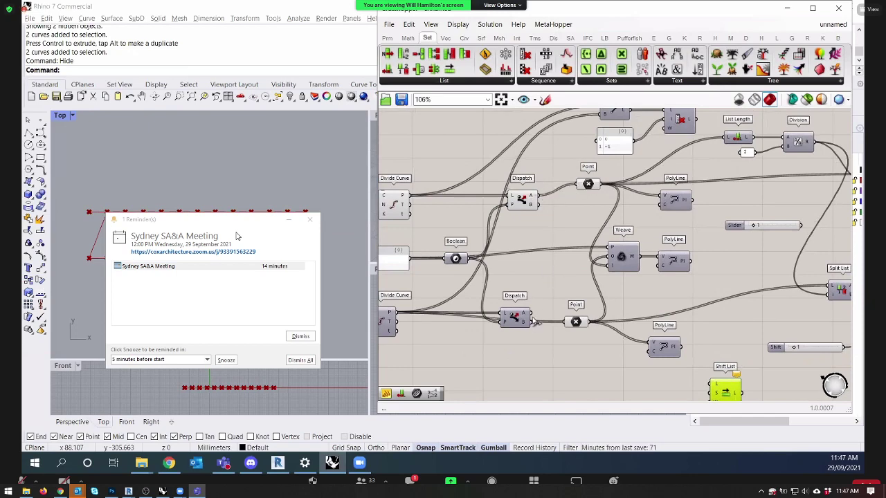
left_click_drag(557, 331, 566, 323)
left_click(592, 185)
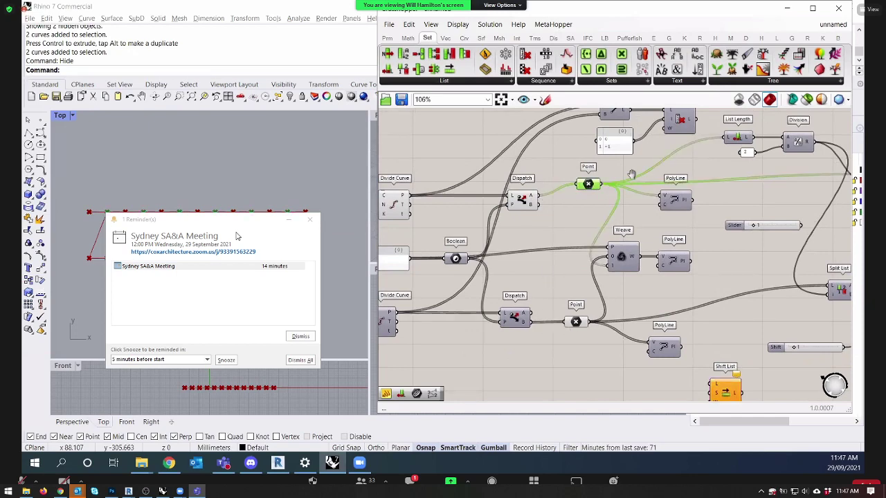
Turn off the preview of the whole lower split-list truss definition.
right_click_drag(631, 174, 636, 144)
scroll(548, 306, "down", 3)
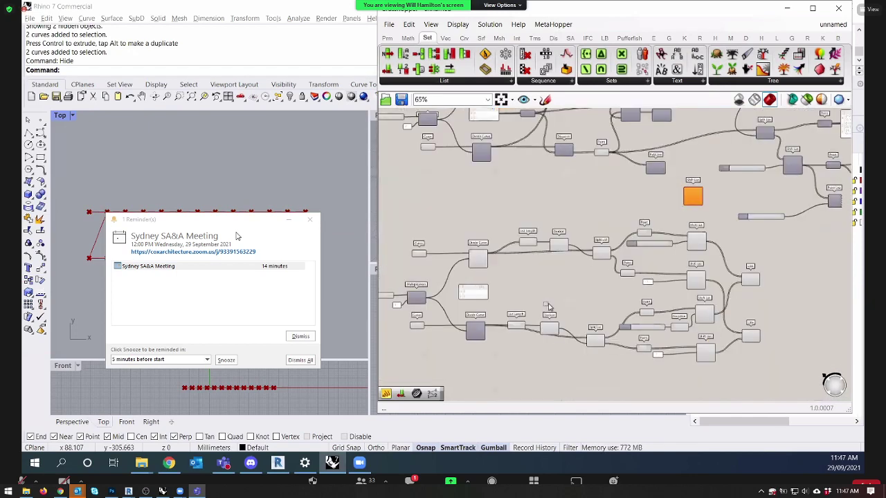
left_click_drag(767, 382, 393, 228)
right_click(450, 201)
Turn off the preview of the upper Dispatch and upper Divide Curve components in the zigzag definition.
right_click_drag(529, 183, 470, 295)
scroll(516, 191, "up", 4)
right_click(539, 147)
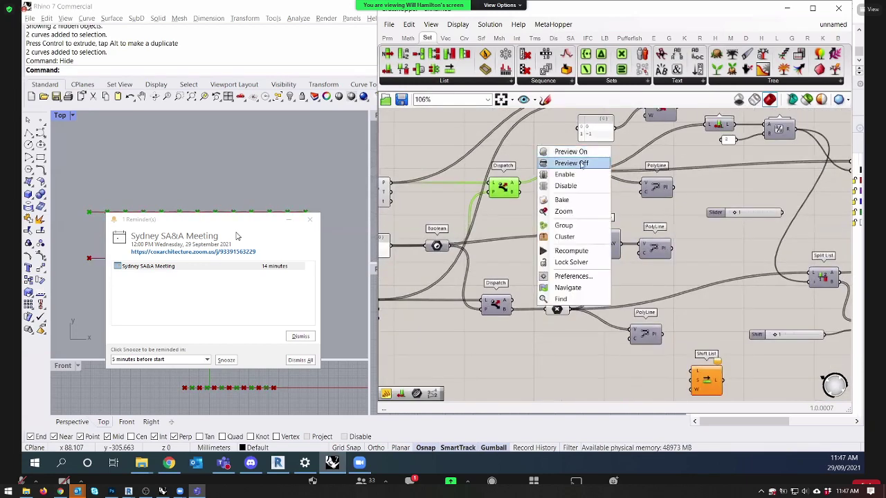
left_click(571, 163)
scroll(499, 189, "down", 1)
right_click_drag(392, 198, 489, 196)
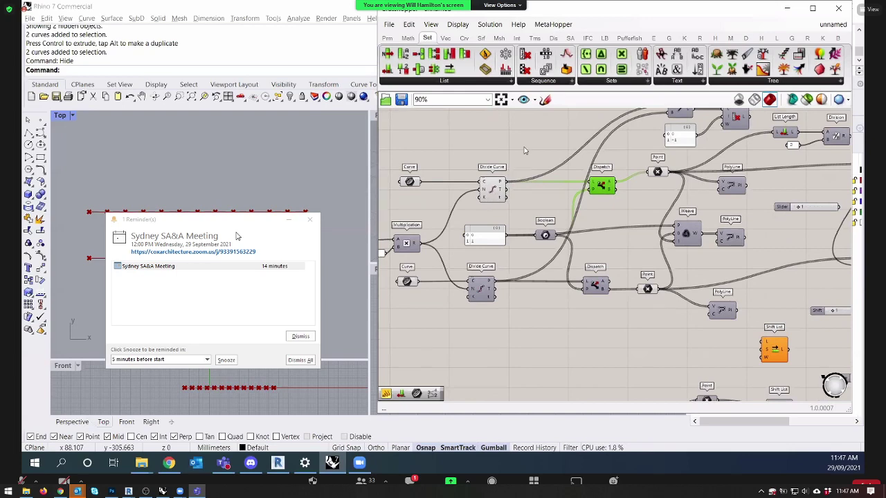
left_click(492, 186)
right_click(510, 123)
left_click(540, 143)
Feed the new Shift List's list input from the upper Point parameter of the zigzag definition.
right_click_drag(619, 160, 579, 148)
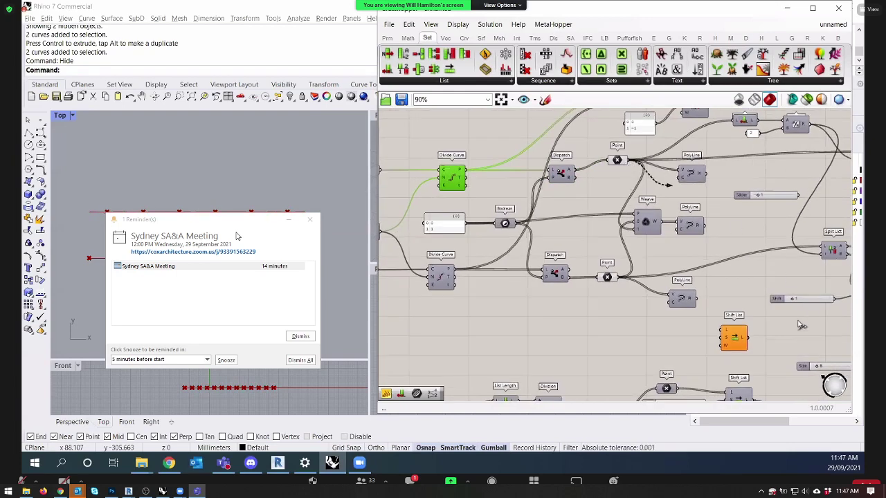
left_click_drag(627, 160, 749, 329)
left_click(680, 334)
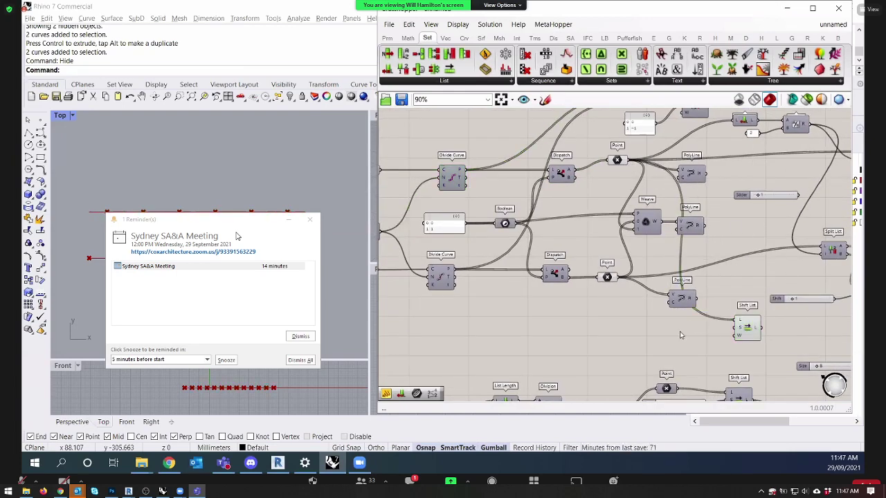
Create a number slider set to 2 and connect it to a new Negative component beside the Shift List.
double_click(680, 335)
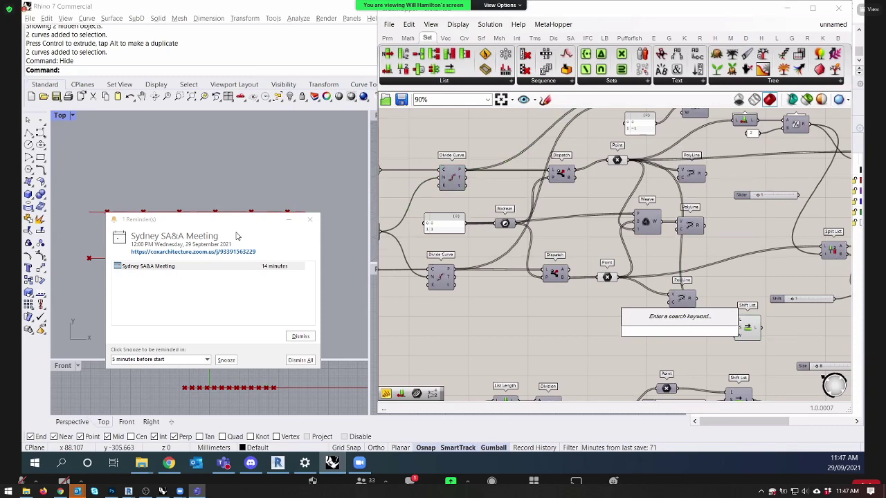
left_click(668, 342)
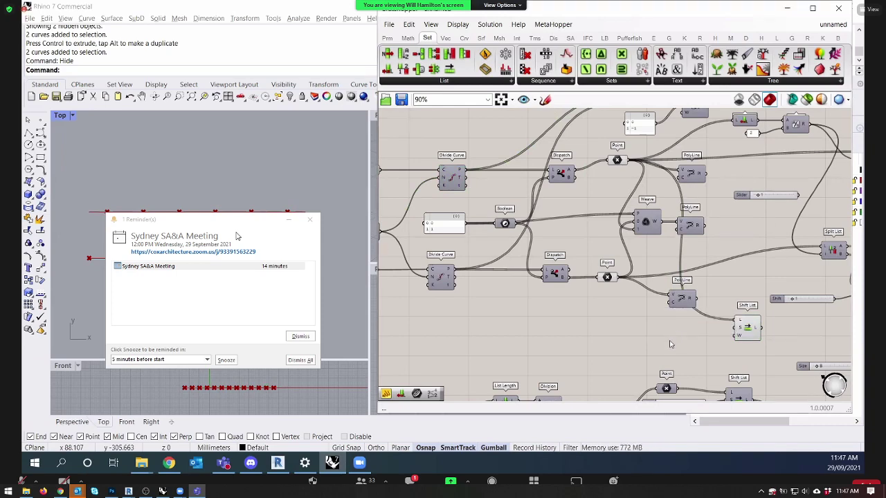
scroll(670, 343, "up", 3)
double_click(670, 339)
type("2")
key("Return")
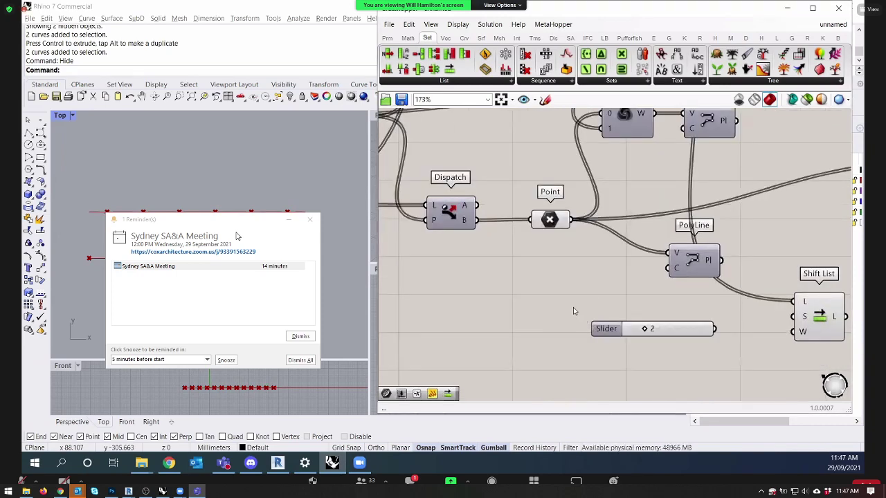
double_click(694, 332)
type("neg")
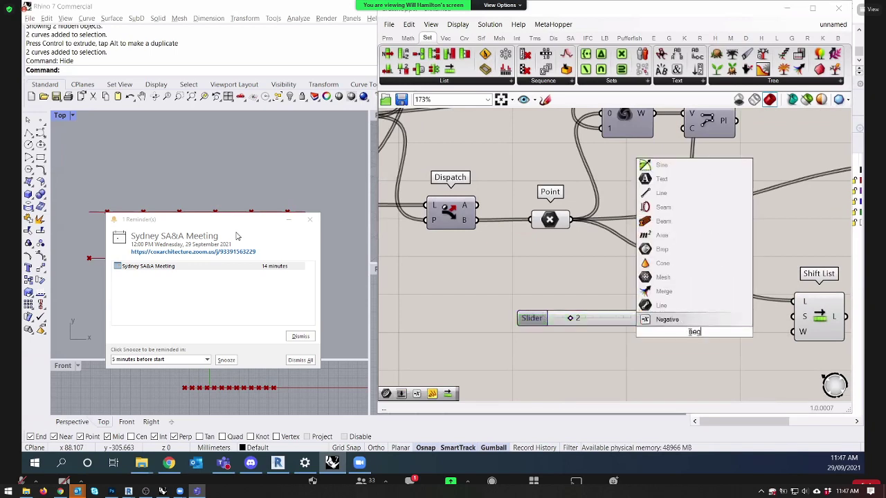
left_click(667, 319)
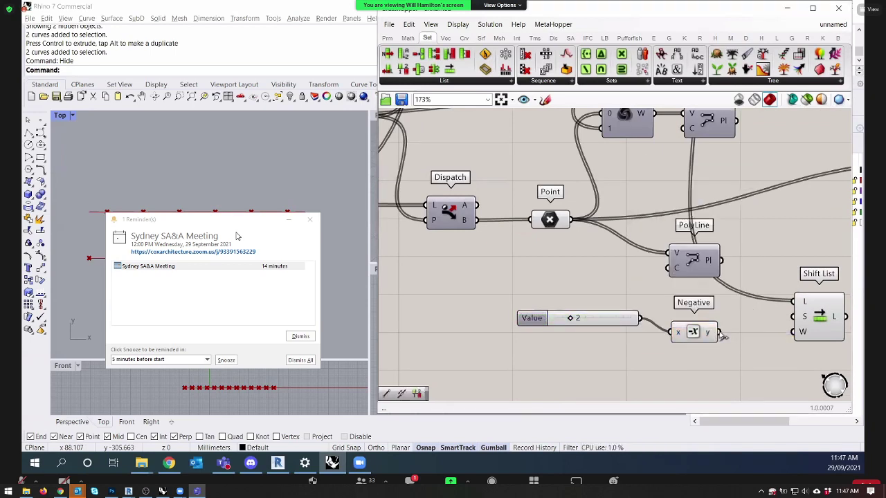
Feed the negated value into the Shift List's shift input, aligning the Negative component, and turn off the list wrapping.
right_click(803, 333)
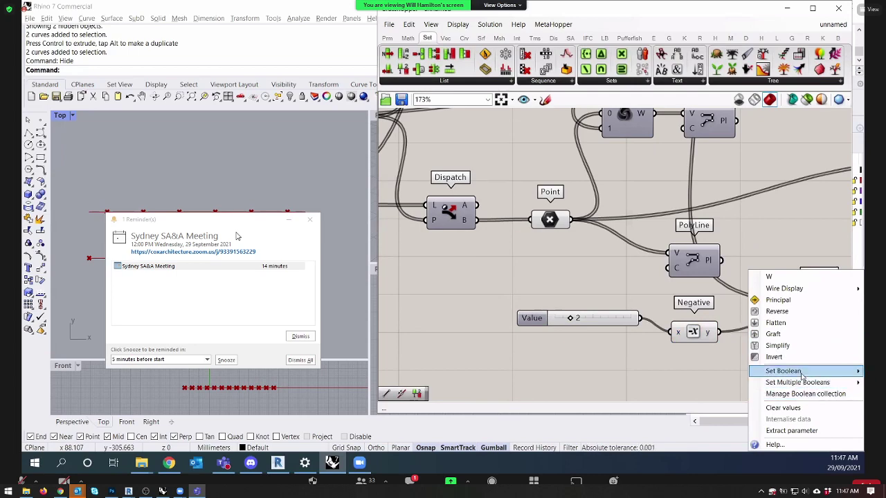
left_click(692, 336)
left_click_drag(692, 336, 692, 316)
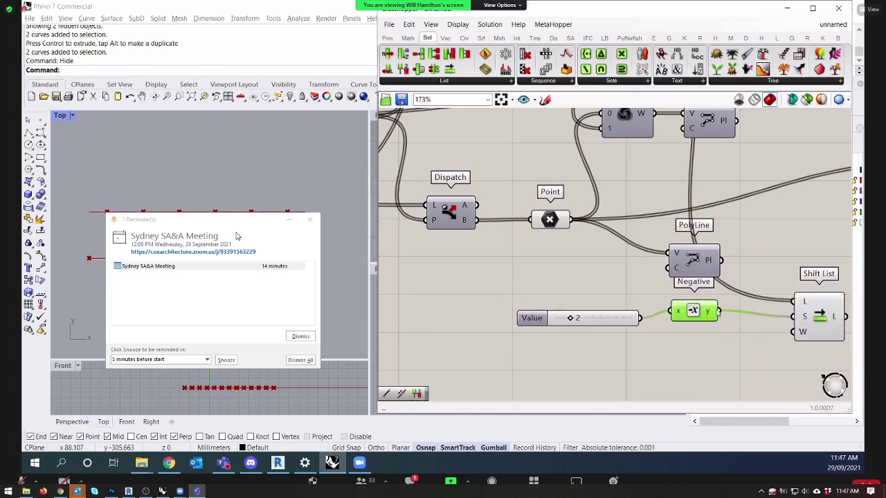
Select the new Shift List to check which dispatched points of the upper curve it outputs.
right_click_drag(819, 314, 706, 290)
left_click(705, 289)
right_click_drag(719, 346, 719, 304)
scroll(729, 298, "down", 4)
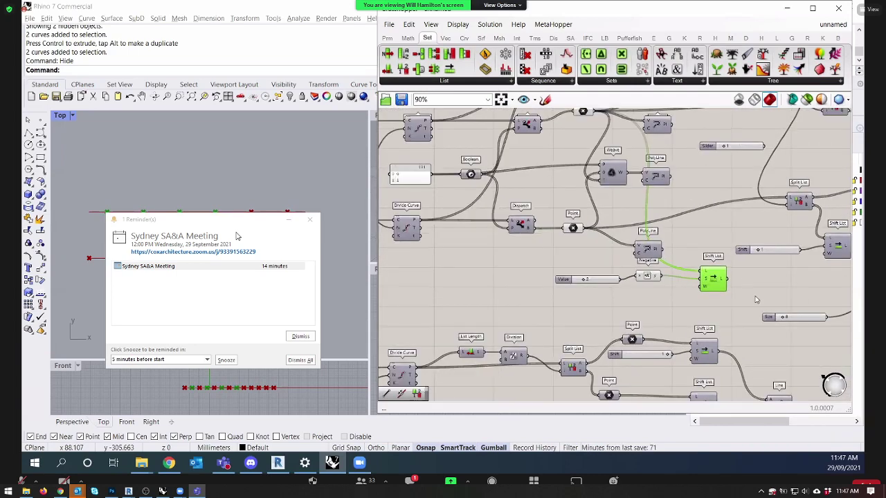
Move the lower Split List definition further down the canvas and bring its left-behind Point parameter back beside its Shift List.
left_click_drag(432, 209, 761, 331)
scroll(698, 195, "down", 3)
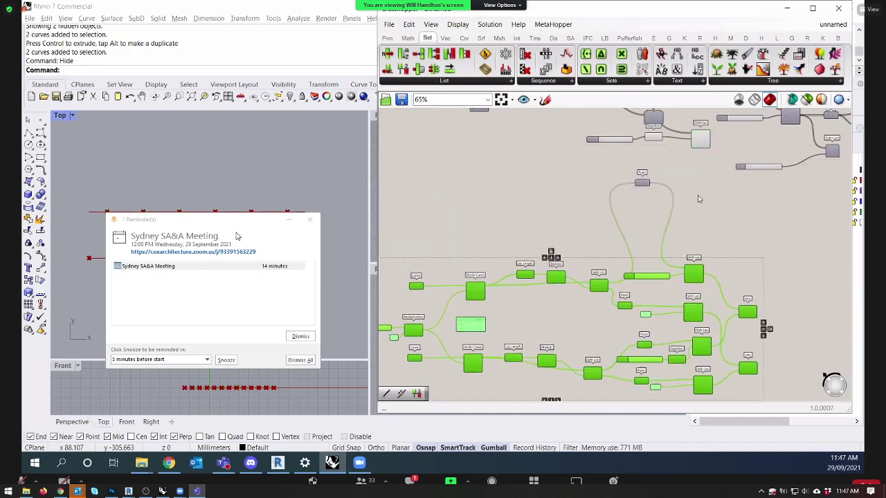
left_click(646, 175)
scroll(646, 174, "up", 2)
left_click(648, 262)
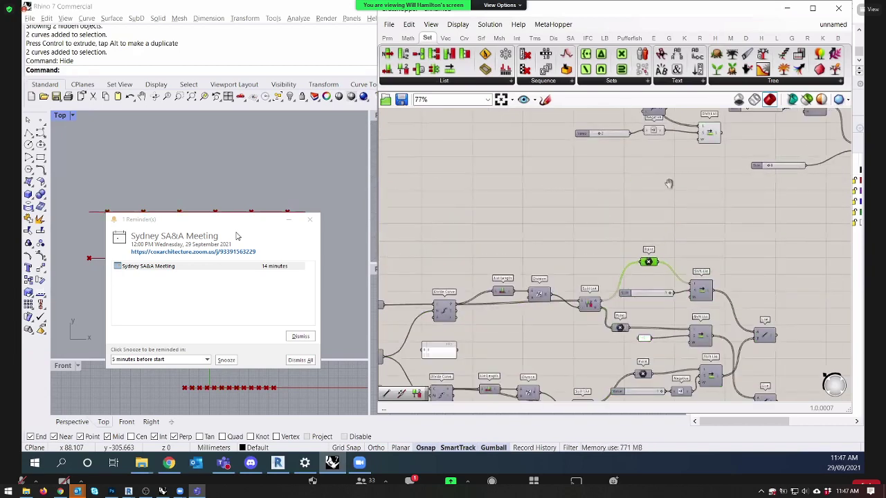
Duplicate the value slider, Negative and Shift List group and place the copy directly below the original.
right_click_drag(736, 167, 716, 251)
scroll(716, 250, "up", 3)
left_click_drag(484, 182, 610, 236)
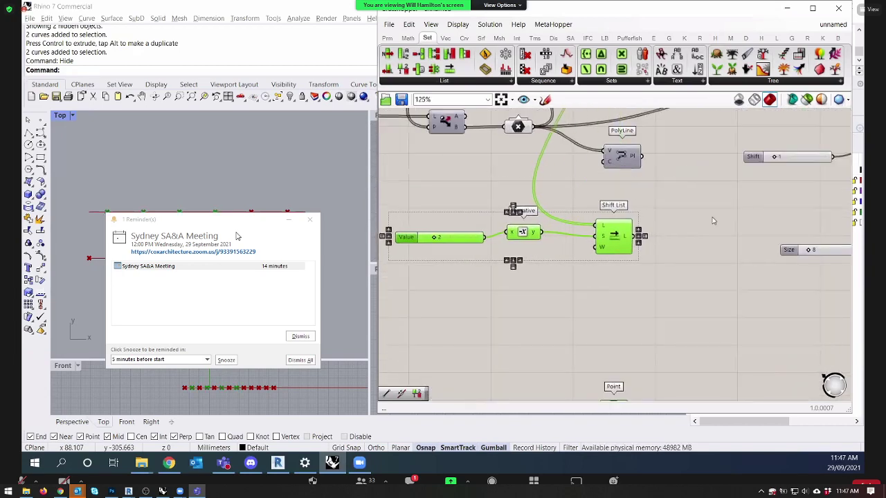
scroll(609, 227, "up", 1)
left_click(599, 219)
left_click_drag(739, 274, 425, 174)
scroll(699, 261, "down", 2)
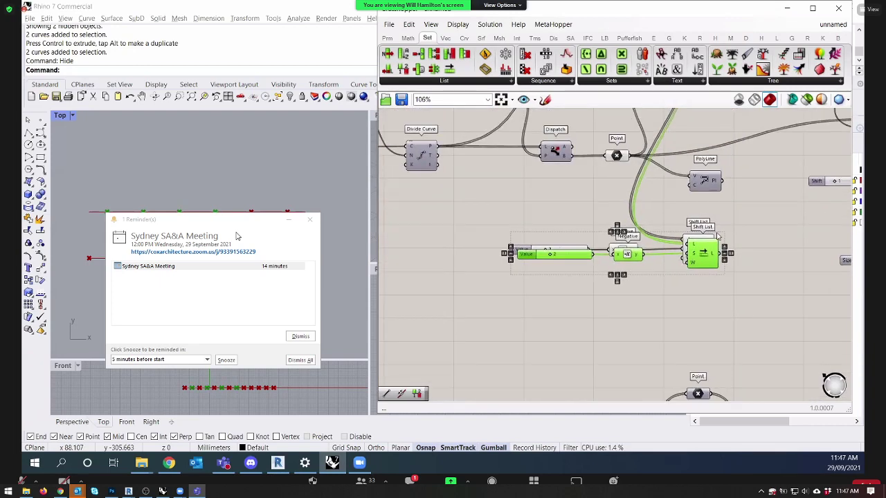
left_click(700, 260)
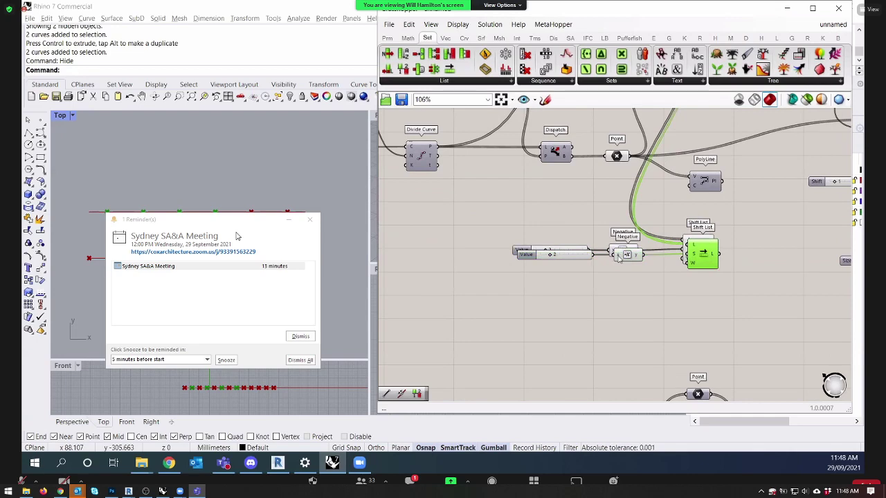
left_click_drag(618, 256, 611, 309, "alt")
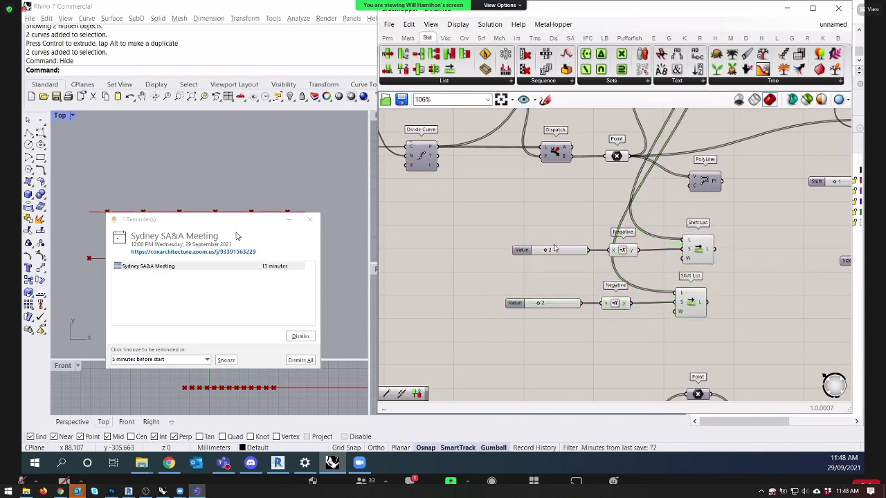
Set the original group's value slider to 3 and select its Shift List to check the output points.
scroll(555, 248, "up", 1)
left_click(719, 258)
scroll(719, 252, "up", 1)
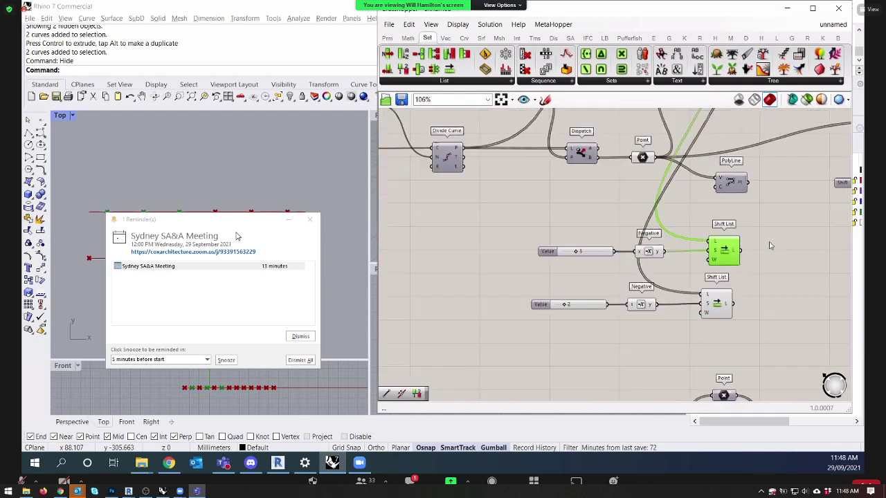
Rewire the copied Shift List's list input to the Point parameter holding the lower curve's dispatched points.
scroll(656, 334, "down", 2)
left_click(631, 185)
left_click(627, 184)
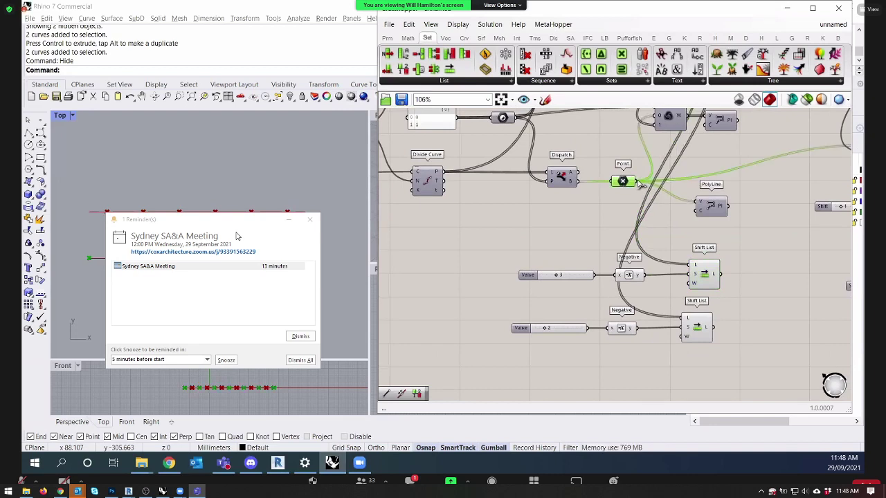
left_click_drag(642, 186, 684, 318)
left_click(595, 323)
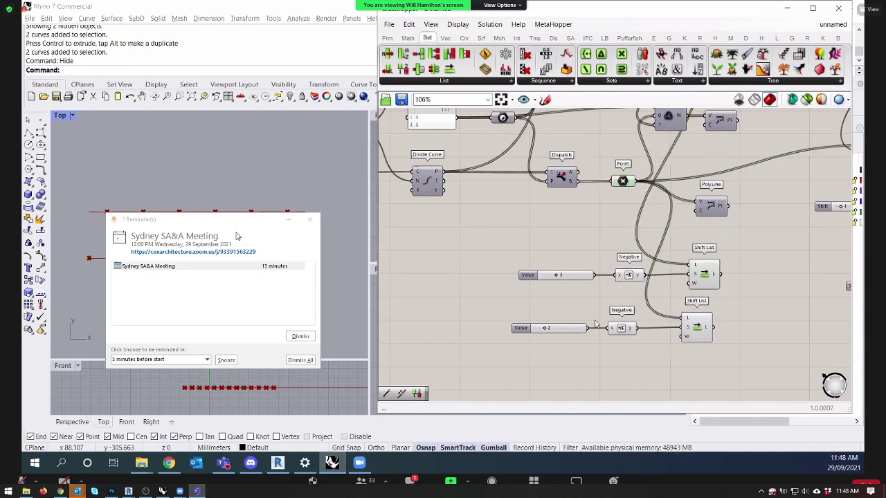
Bypass the copied group's Negative to compare the Shift List outputs, and reconnect it between slider and Shift List.
left_click_drag(587, 328, 629, 350)
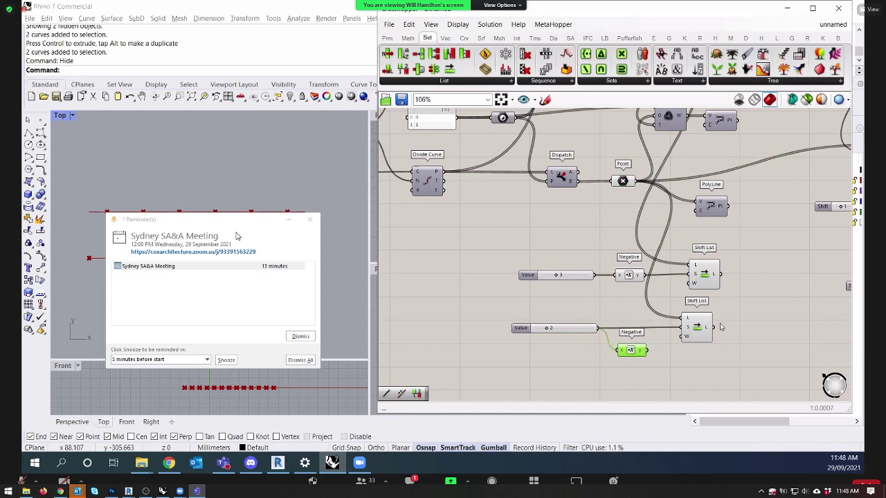
left_click(698, 329)
scroll(597, 338, "up", 2)
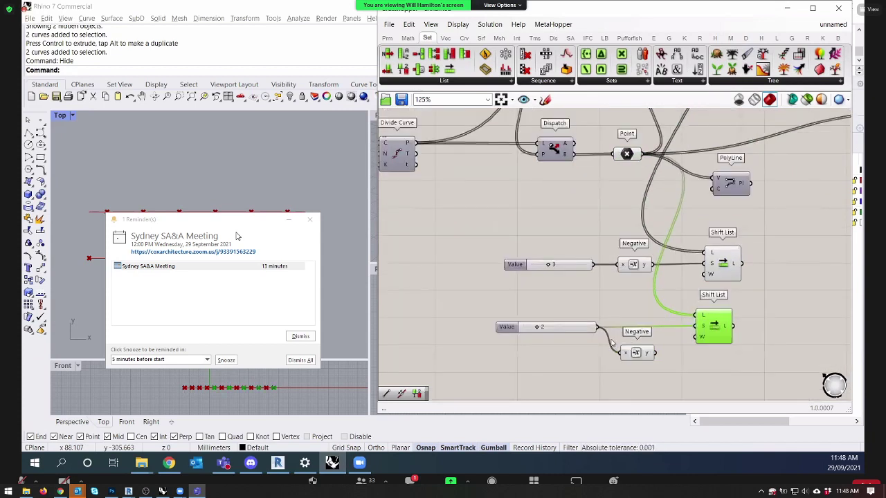
left_click(730, 265)
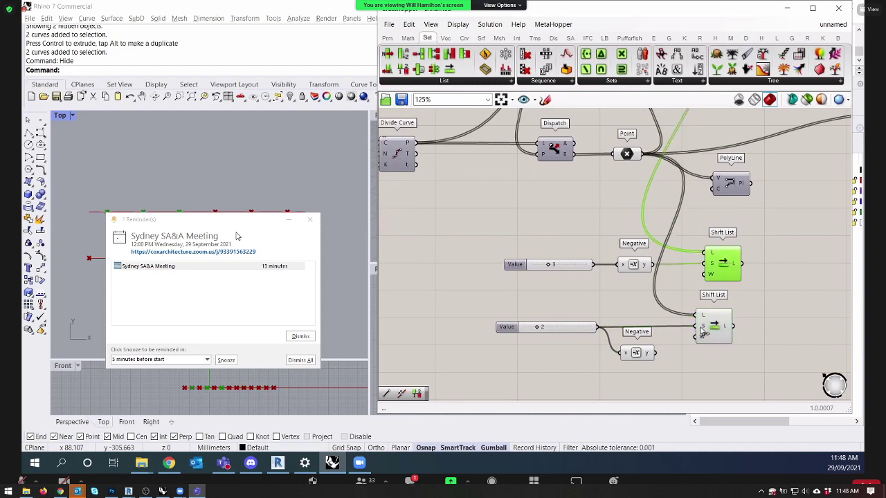
left_click_drag(658, 355, 696, 328)
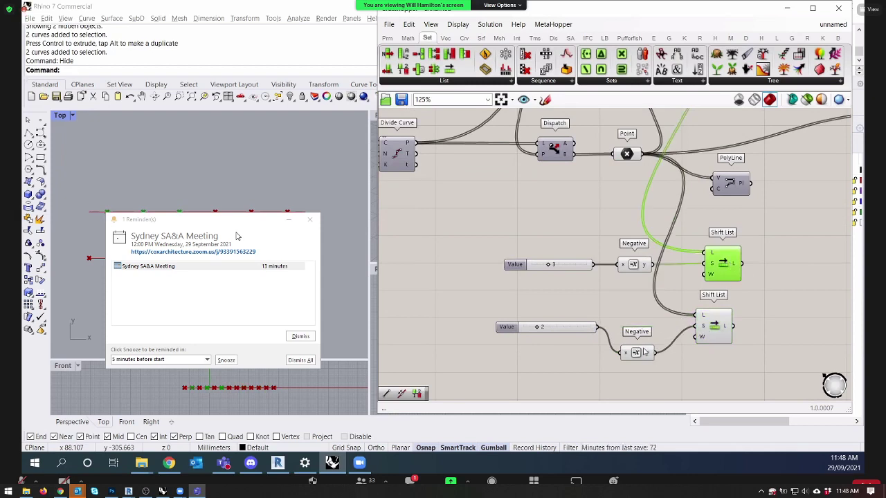
left_click_drag(637, 353, 639, 331)
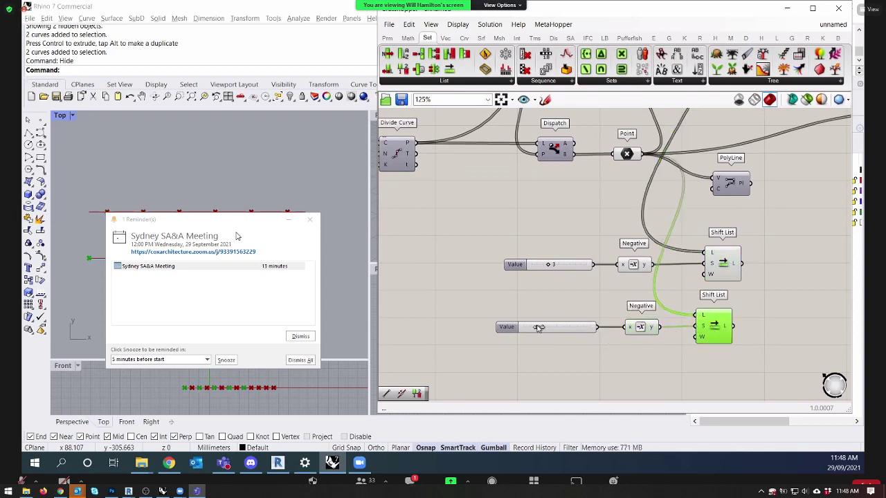
Set the copied group's value slider to 4 and select both Shift Lists together to compare their points.
left_click(724, 275, "shift")
scroll(726, 304, "down", 2)
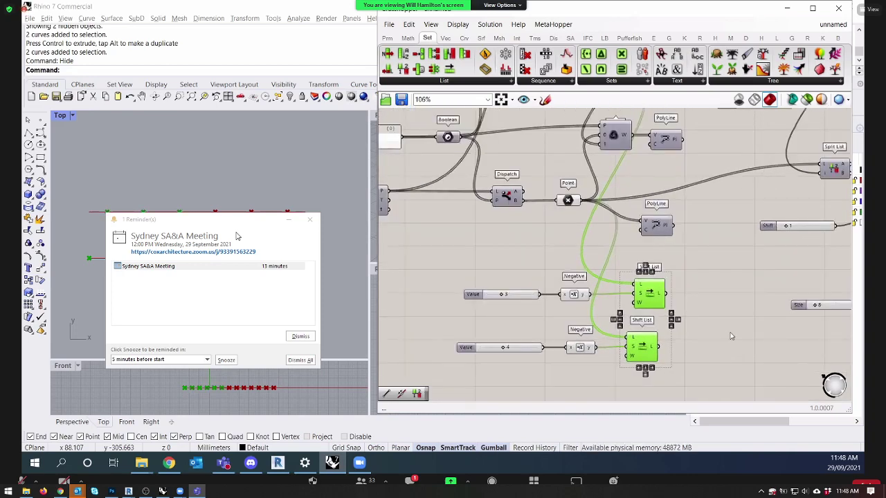
left_click(730, 337)
scroll(740, 322, "down", 2)
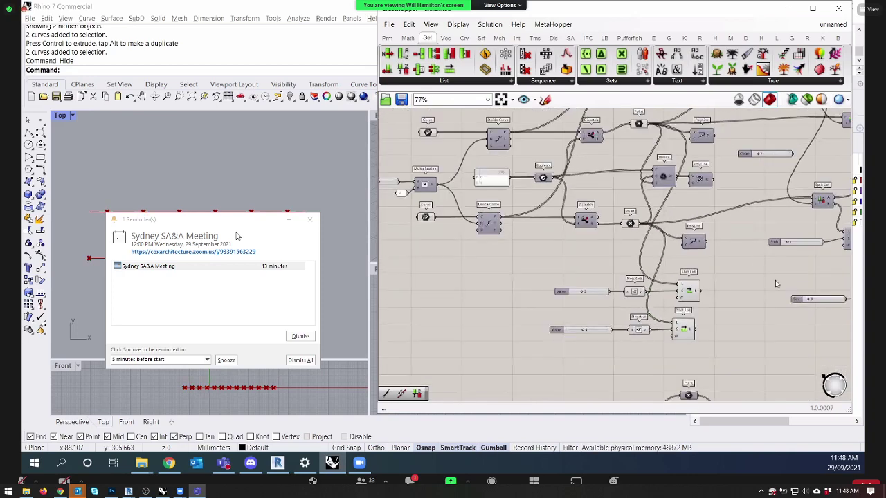
Add a Line component with its start points from the original Shift List and its end points from the copied one.
scroll(776, 284, "up", 3)
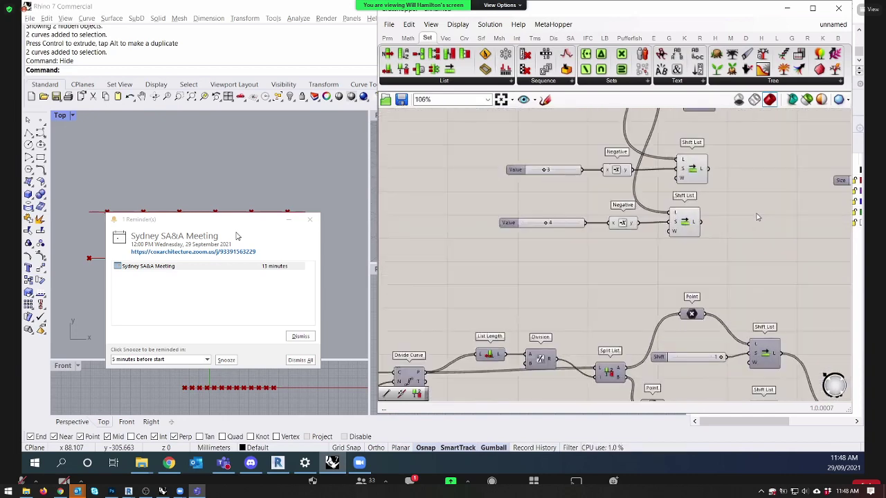
double_click(758, 217)
type("line")
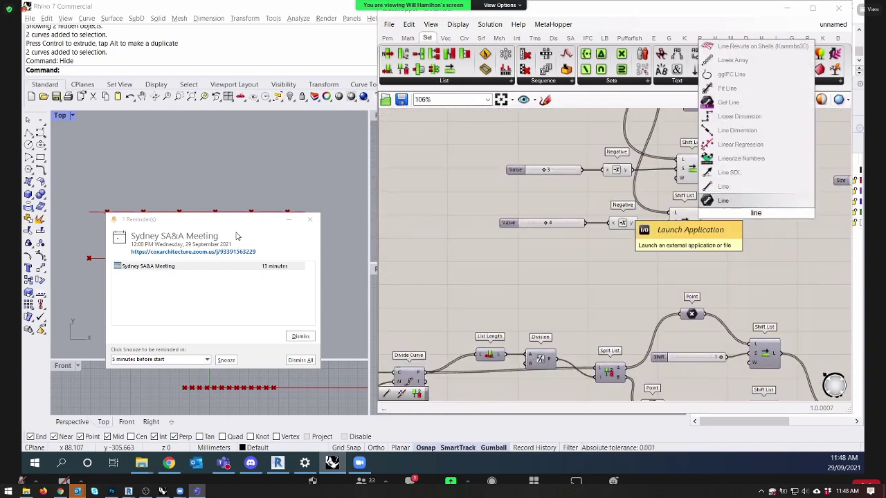
key("Return")
scroll(737, 201, "up", 3)
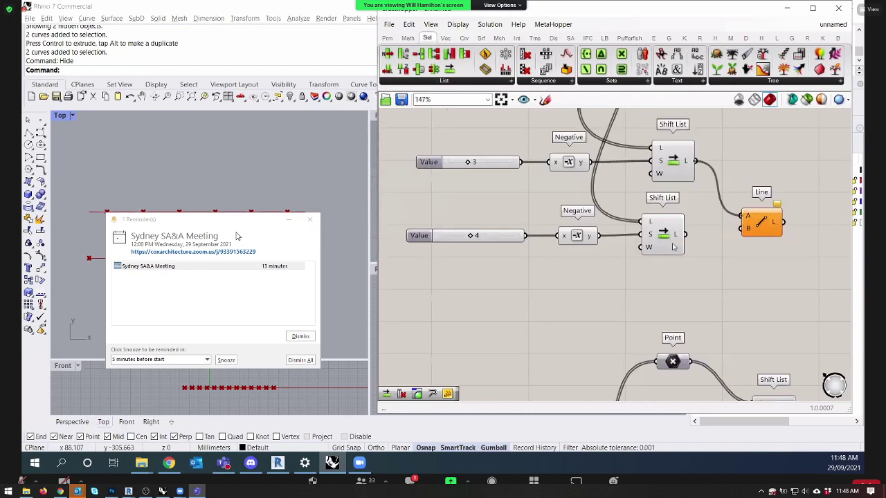
left_click_drag(746, 228, 686, 233)
scroll(753, 235, "down", 3)
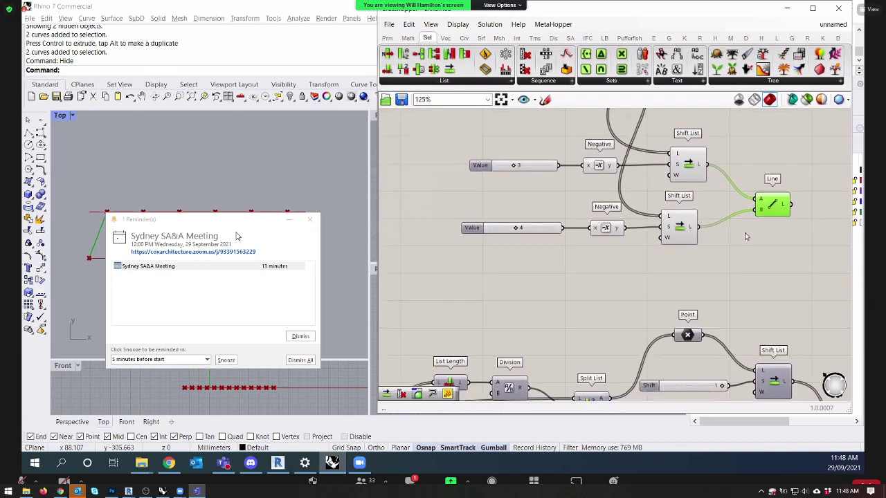
Turn on the preview of the upper Divide Curve in the lower Split List definition.
scroll(707, 283, "down", 1)
right_click_drag(612, 285, 568, 211)
scroll(684, 226, "down", 1)
left_click(449, 303)
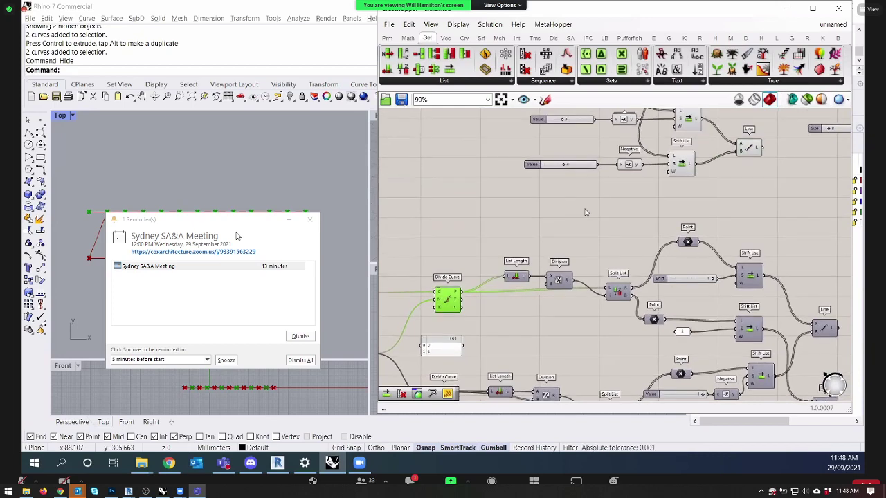
left_click(708, 209)
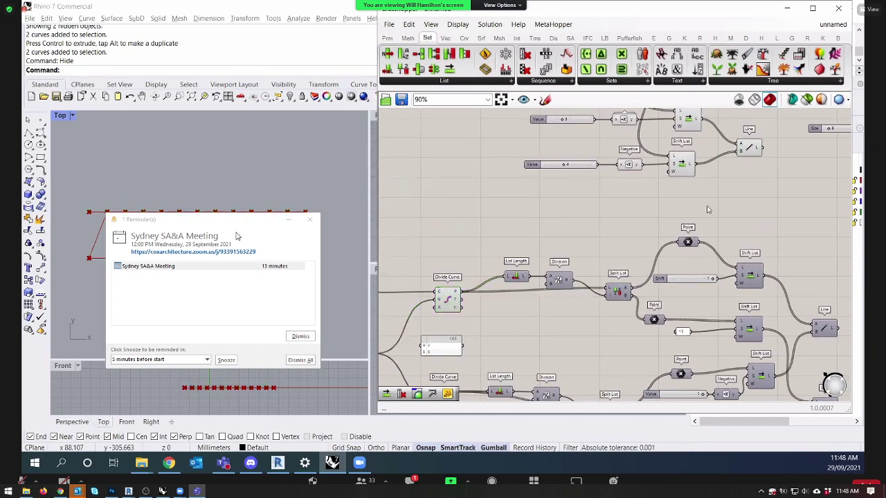
Set the lower definition's division slider to 4 and hide the preview of the whole zigzag definition above it.
scroll(429, 321, "up", 2)
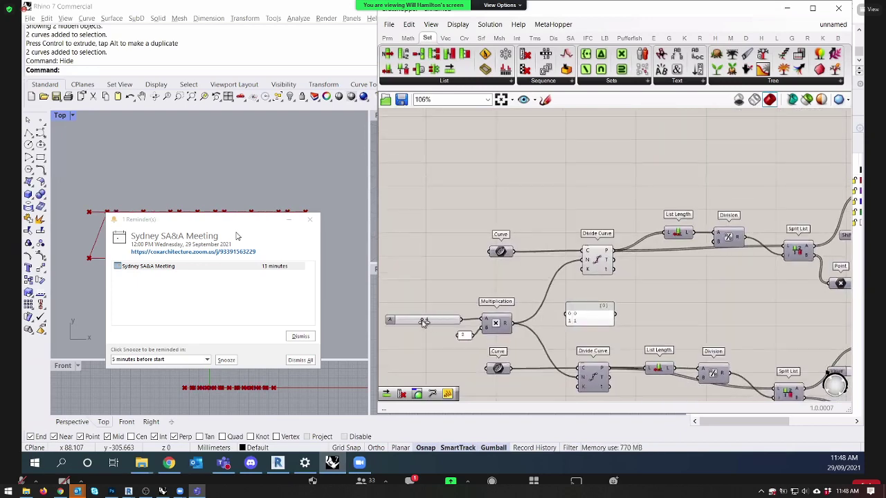
scroll(506, 277, "down", 5)
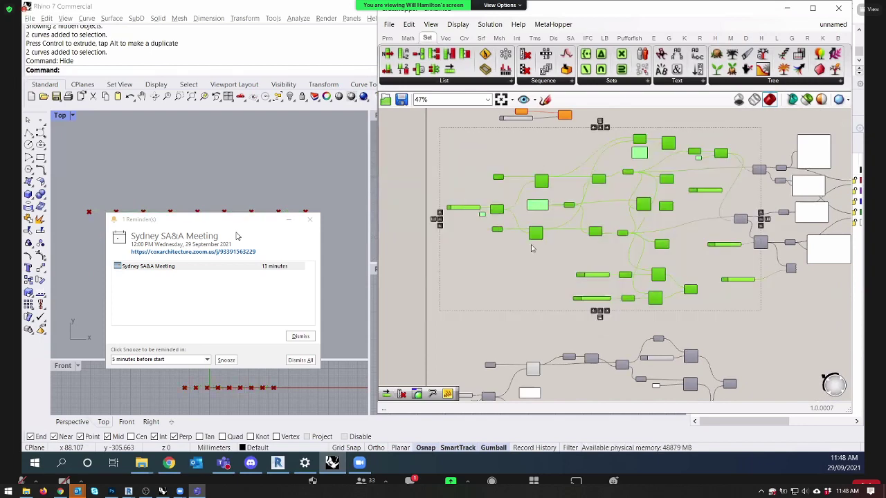
scroll(466, 151, "up", 1)
right_click_drag(465, 151, 551, 170)
scroll(543, 224, "up", 4)
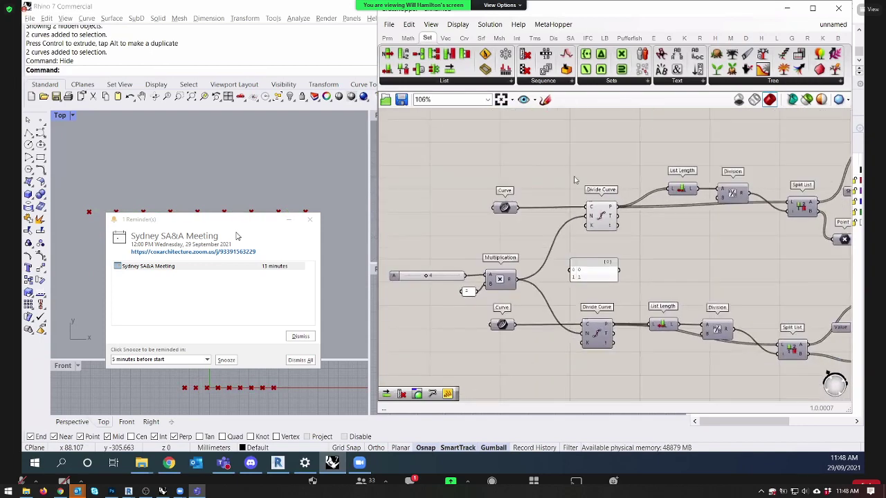
Try adding a Shift List above the lower definition, feeding its list input from the upper Divide Curve's points.
right_click(552, 170)
left_click(643, 200)
right_click_drag(642, 200, 573, 271)
double_click(642, 195)
type("splitl")
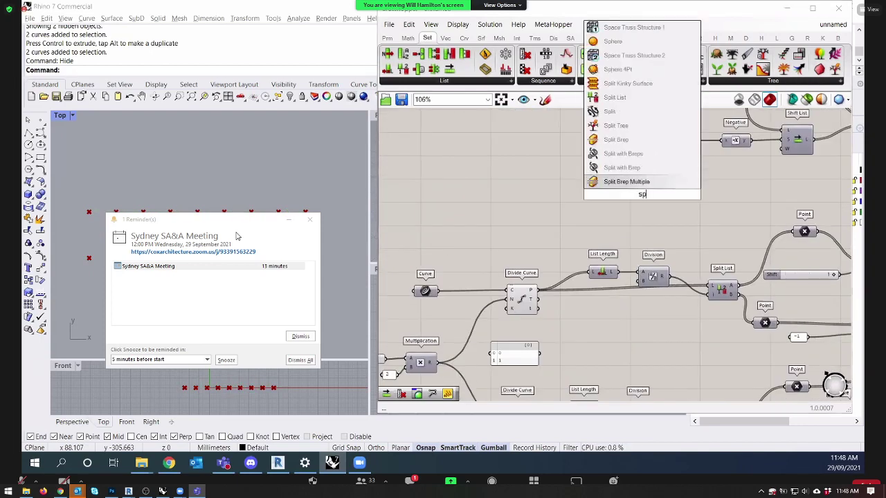
key("BackSpace")
key("BackSpace")
key("BackSpace")
key("BackSpace")
key("BackSpace")
type("hift l")
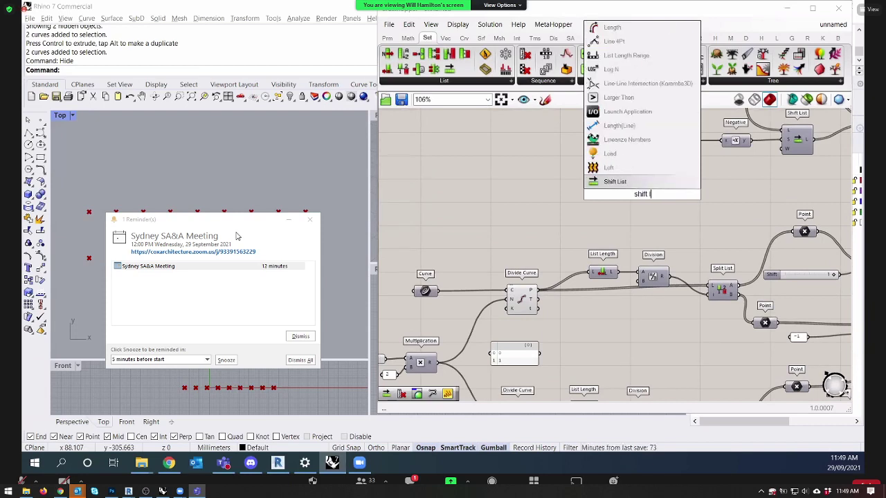
key("Return")
left_click(531, 296)
left_click_drag(538, 290, 660, 197)
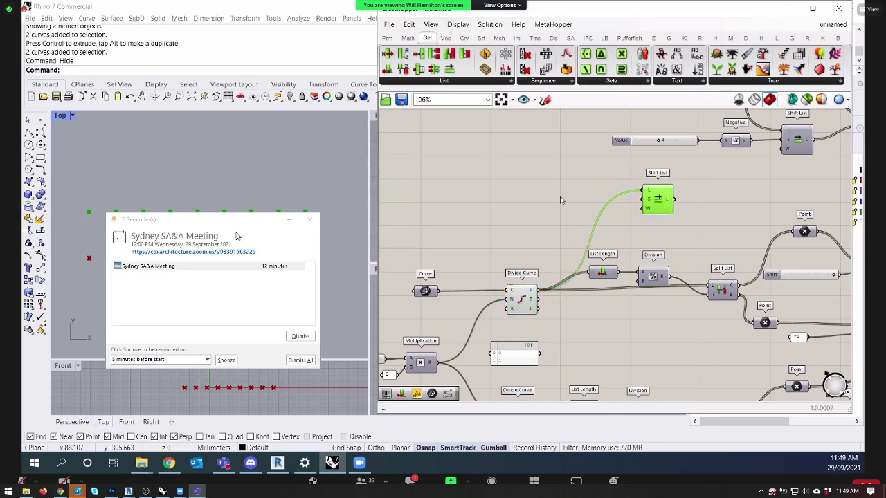
double_click(564, 198)
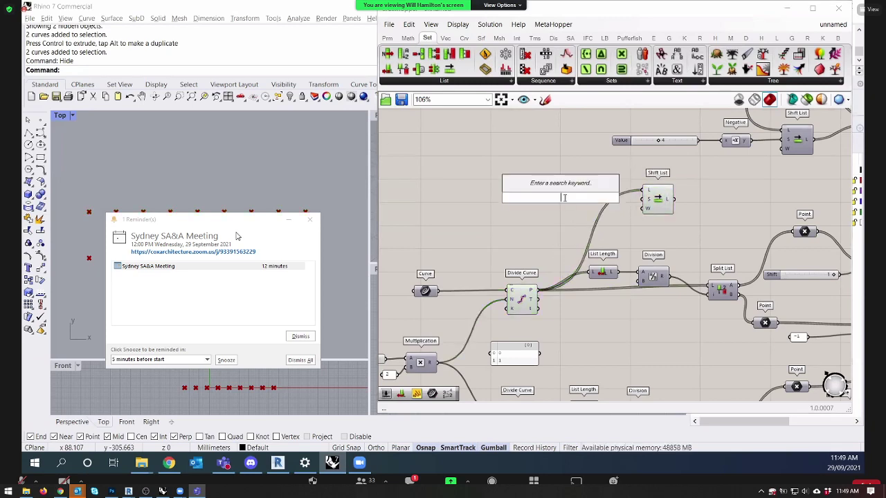
scroll(713, 201, "down", 5)
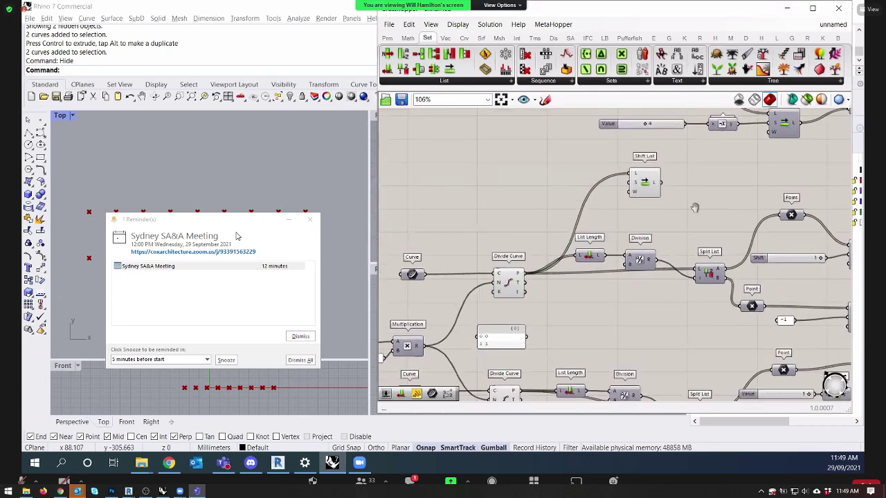
Turn the preview on for the zigzag definition's two new Shift Lists and two Divide Curves, and hide the lower definition's Divide Curves.
right_click_drag(714, 206, 618, 299)
scroll(618, 299, "up", 4)
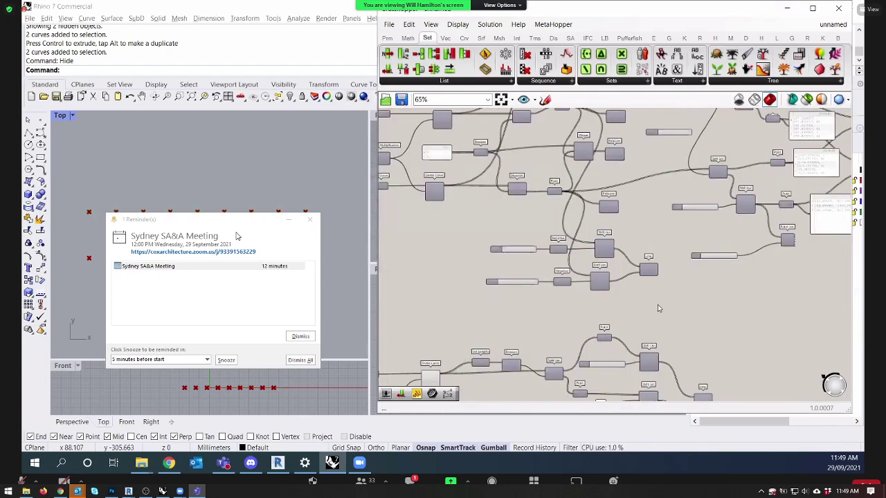
left_click_drag(602, 214, 553, 312)
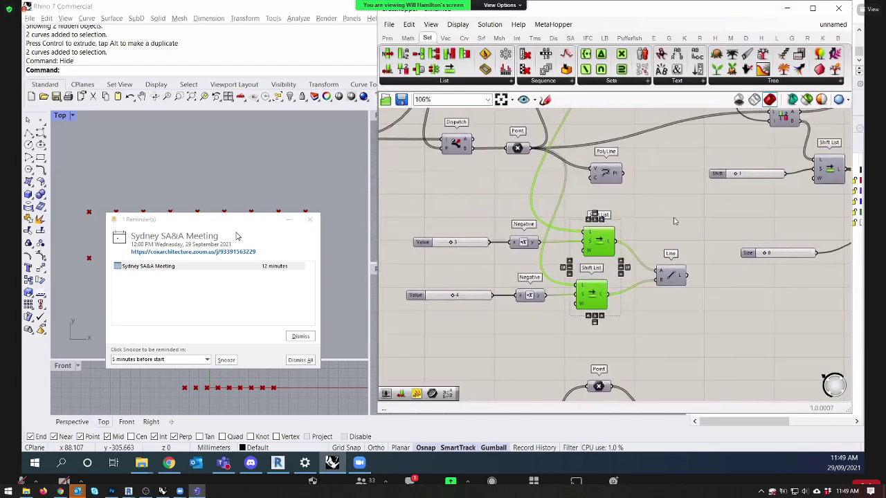
right_click_drag(676, 217, 474, 136)
scroll(694, 225, "down", 3)
left_click_drag(531, 293, 492, 135)
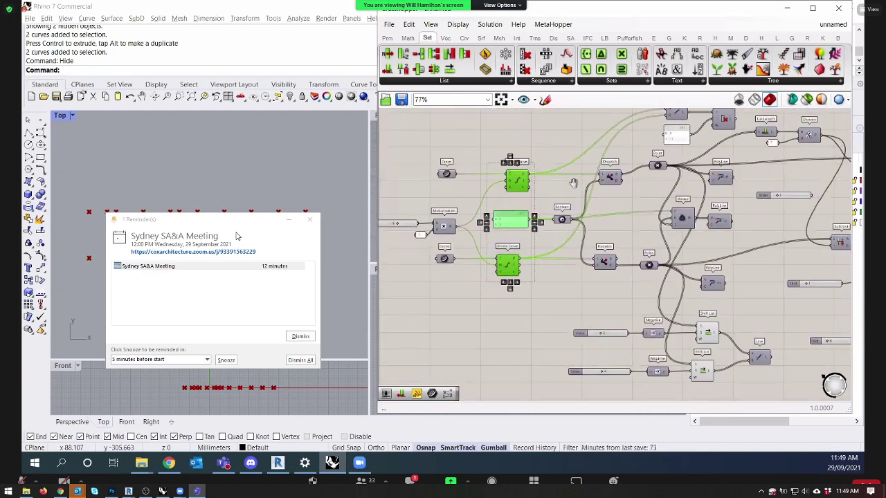
right_click_drag(574, 183, 588, 138)
scroll(573, 217, "down", 1)
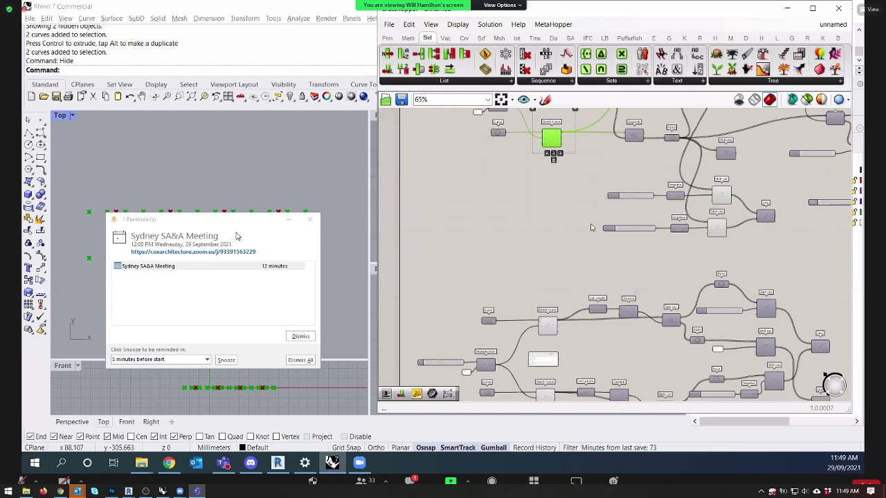
right_click(587, 215)
right_click_drag(713, 125, 580, 262)
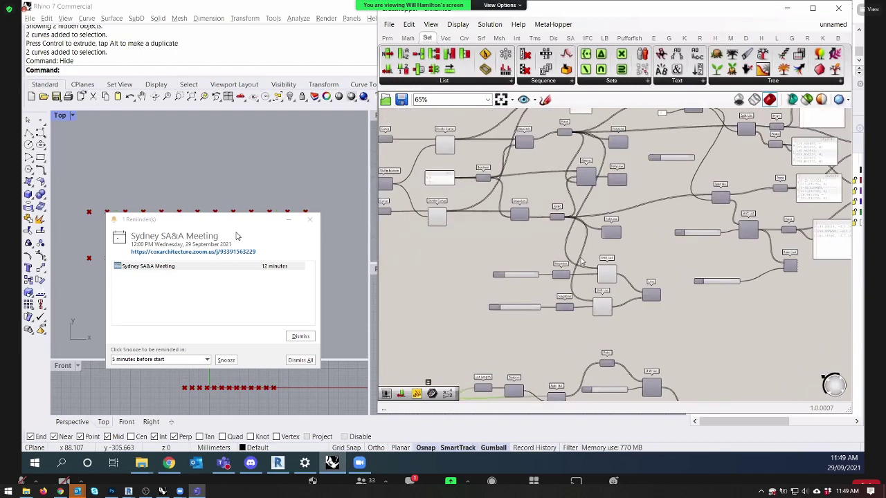
Highlight the two Shift Lists fed by the negated sliders and examine which division points they return.
scroll(582, 262, "up", 1)
left_click(579, 252)
left_click(579, 297, "shift")
scroll(510, 221, "up", 1)
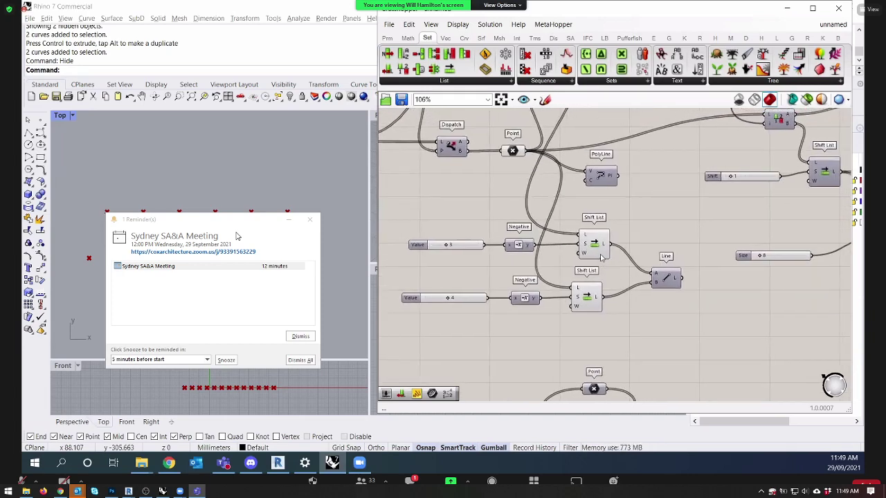
left_click(659, 220)
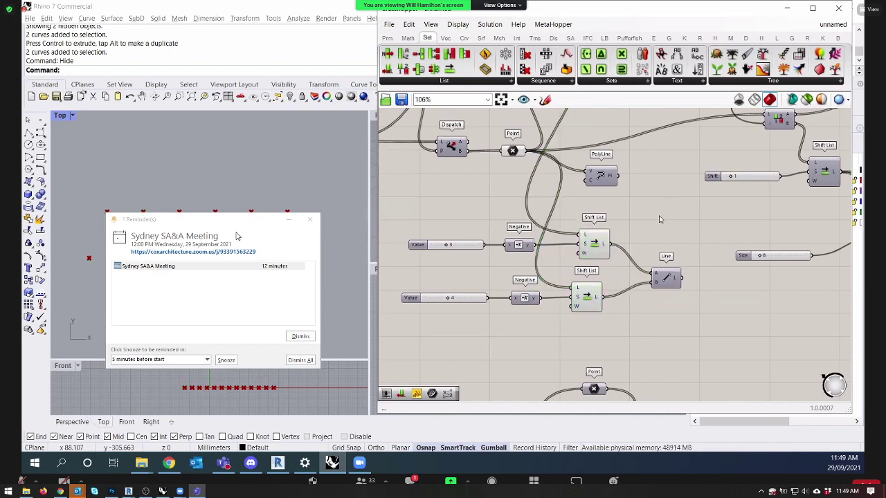
right_click_drag(641, 238, 674, 245)
left_click_drag(657, 231, 629, 294)
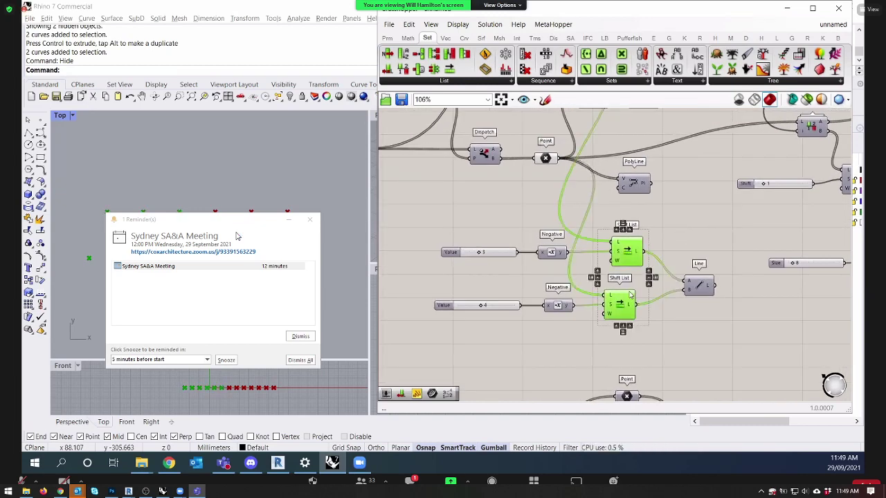
scroll(626, 304, "down", 2)
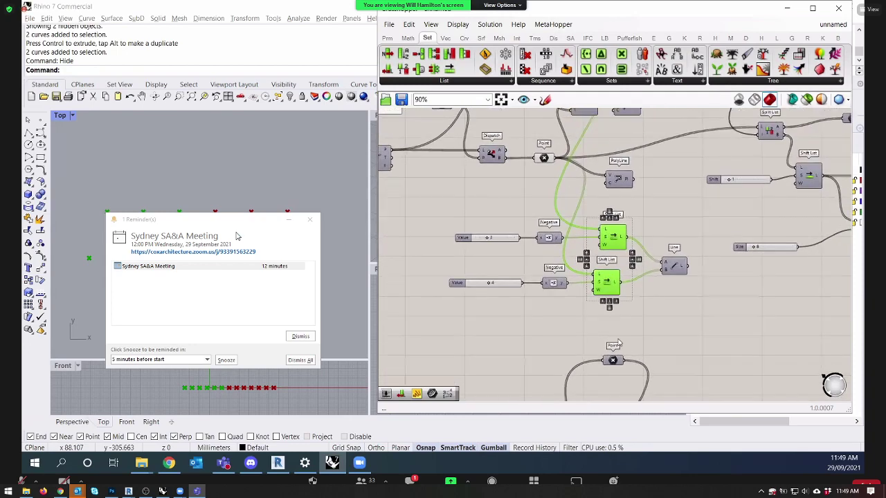
right_click_drag(618, 344, 618, 267)
left_click(611, 283)
right_click_drag(623, 131, 629, 219)
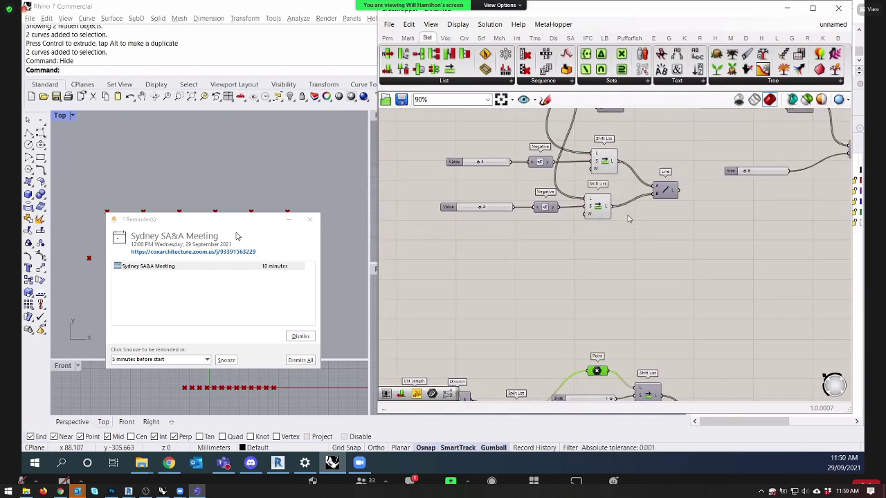
Turn on the preview of the Line joining the two negatively shifted Shift Lists and dismiss the meeting reminder.
left_click(665, 189)
right_click_drag(651, 134, 599, 190)
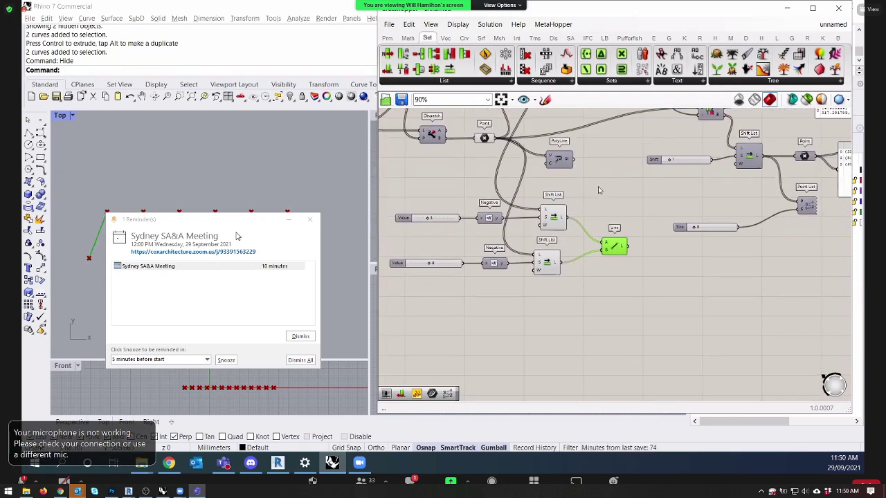
left_click_drag(655, 326, 514, 273)
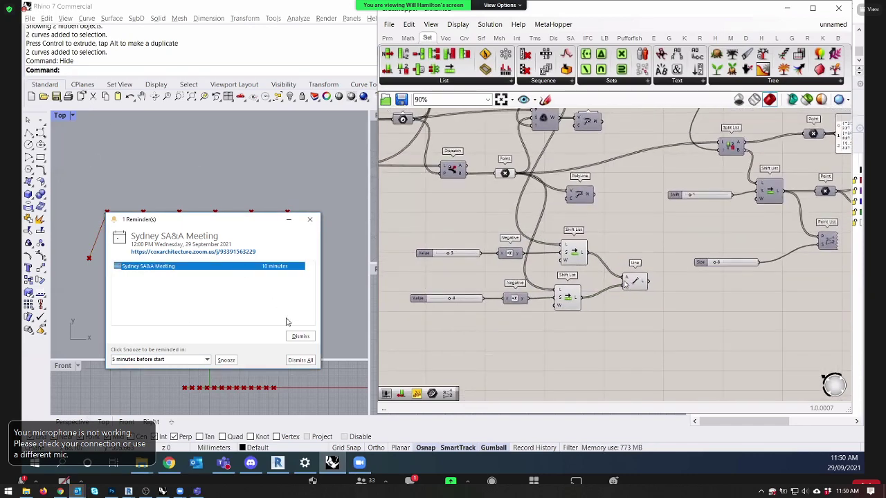
left_click(301, 336)
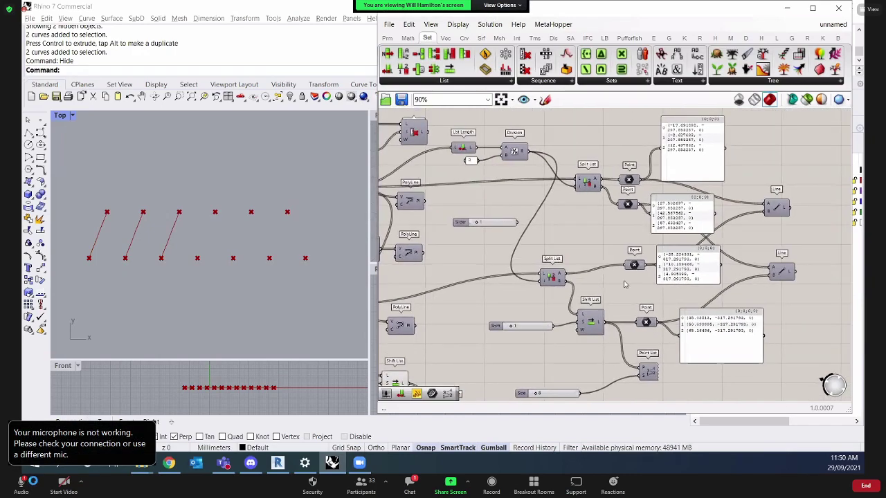
Switch the Zoom microphone to Microphone (RODE NT-USB) and unmute the audio.
left_click(35, 478)
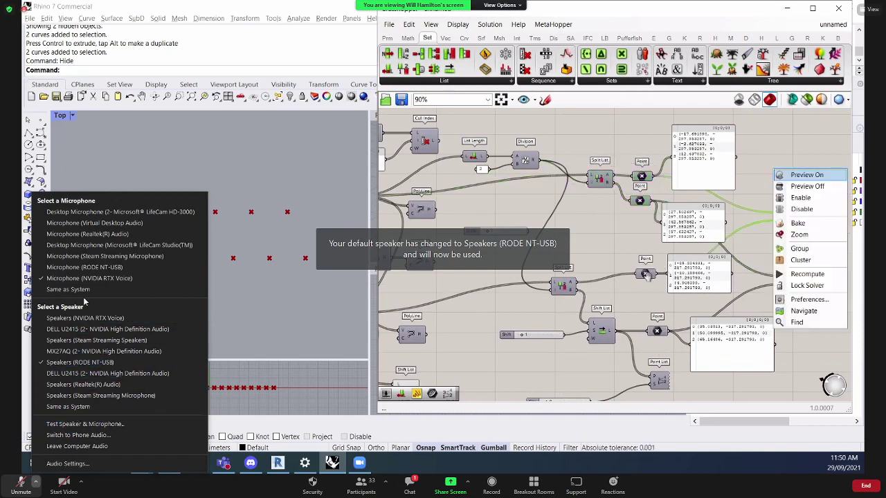
left_click(111, 269)
left_click(111, 270)
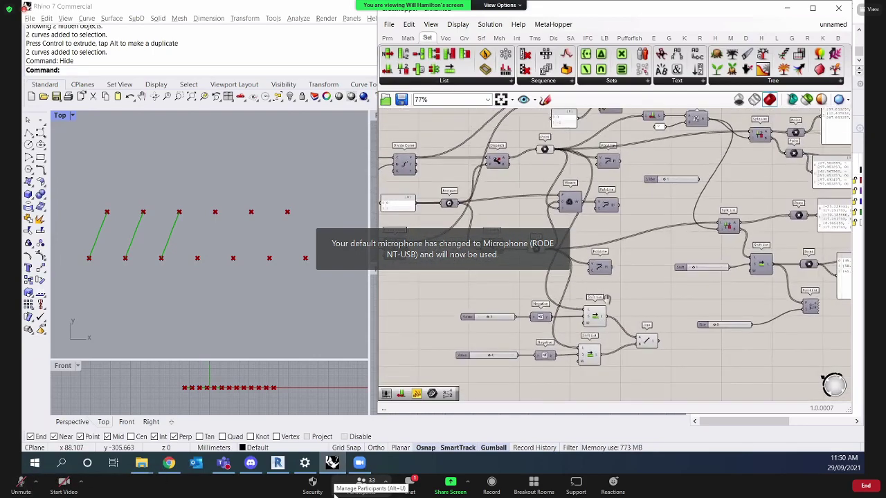
left_click(21, 485)
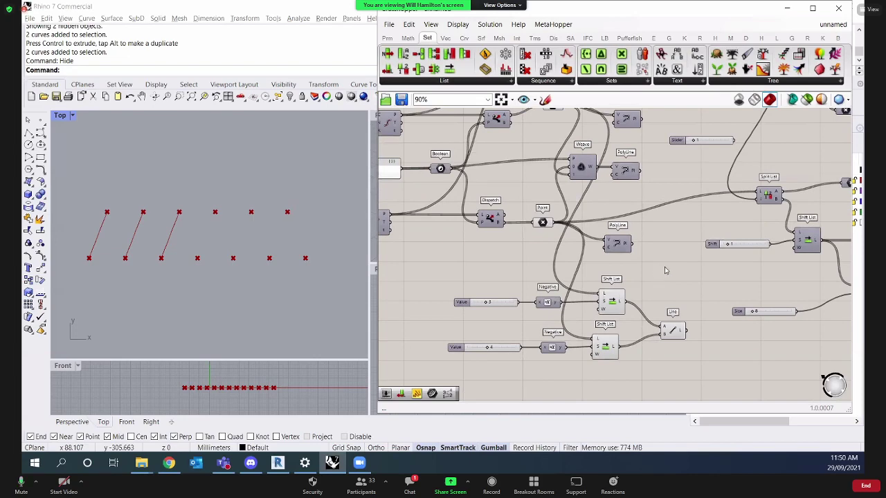
Turn on the preview of the lower Line at the end of the Split List branch.
scroll(665, 271, "down", 2)
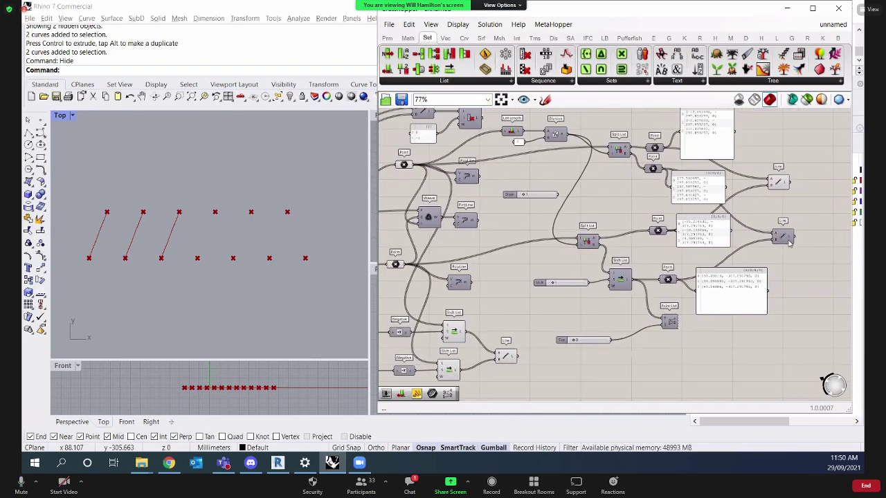
right_click(785, 238)
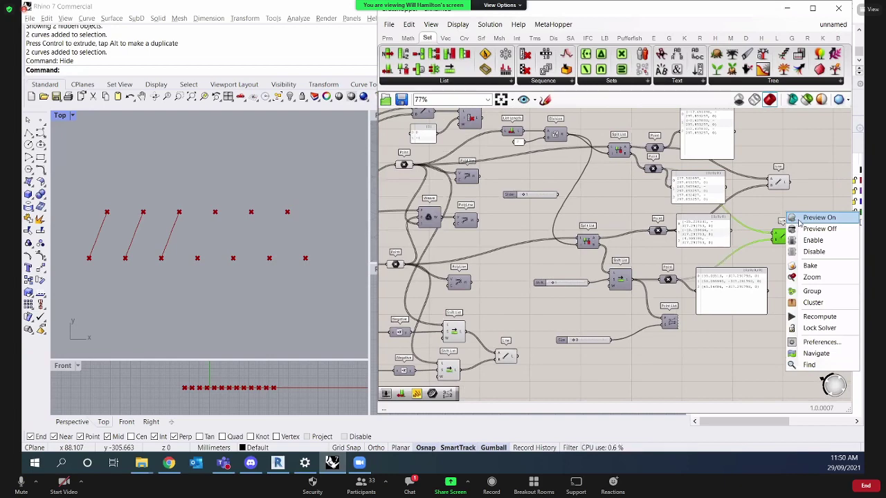
left_click(803, 218)
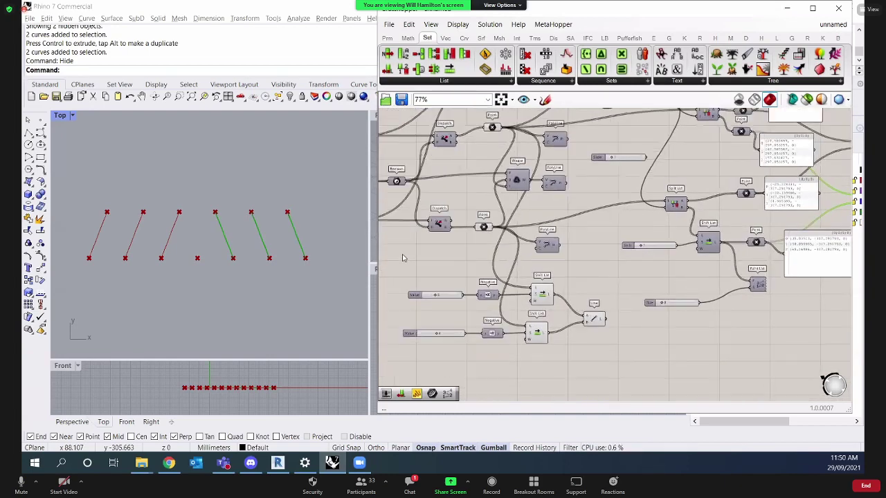
Hide the preview of the two negated sliders' Shift Lists and the Line they feed.
left_click_drag(629, 366, 401, 253)
right_click(627, 256)
left_click(644, 272)
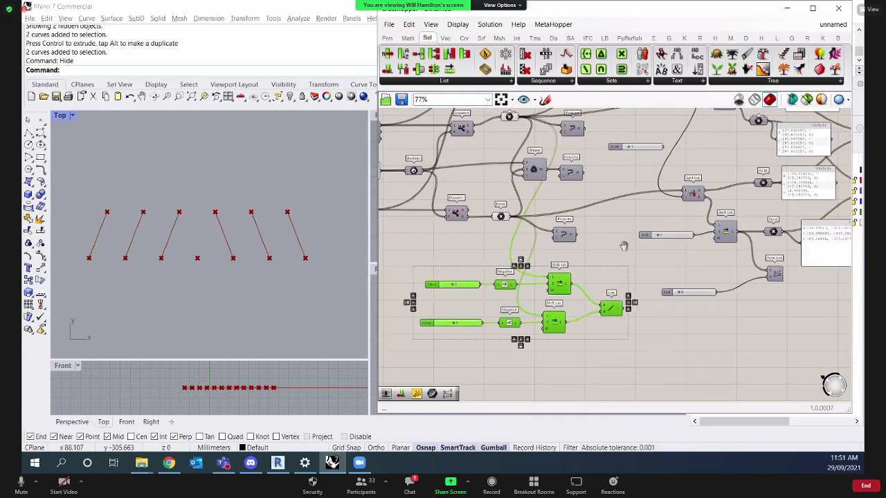
right_click_drag(623, 245, 585, 277)
left_click(582, 277)
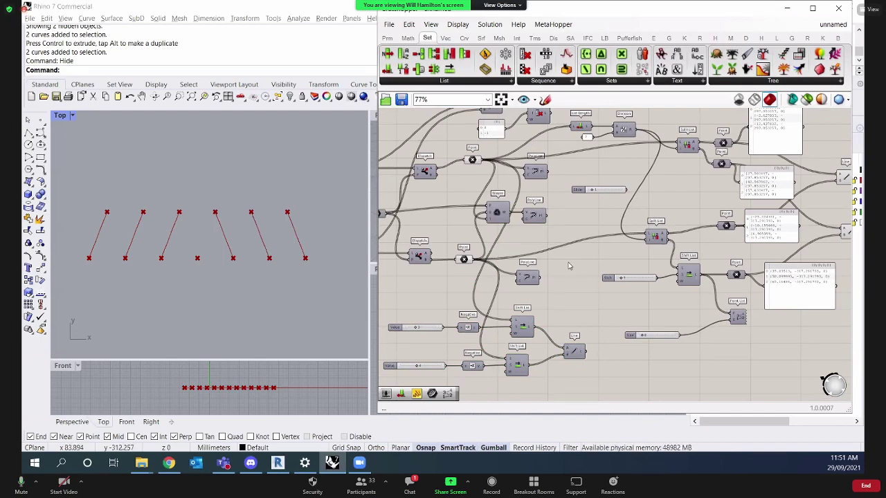
Turn on the preview of both Divide Curves at the start of the dispatch definition.
mouse_move(568, 266)
right_mouse_down()
mouse_move(597, 257)
mouse_move(556, 256)
right_mouse_up()
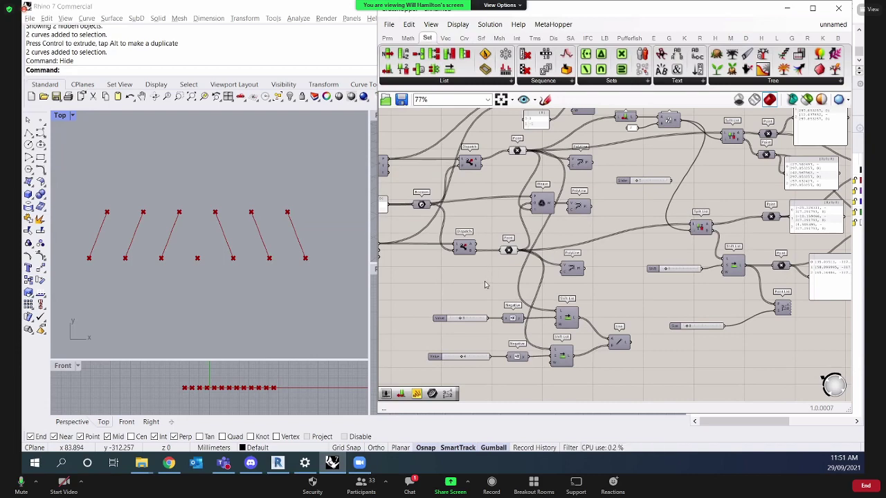
right_click_drag(488, 281, 560, 278)
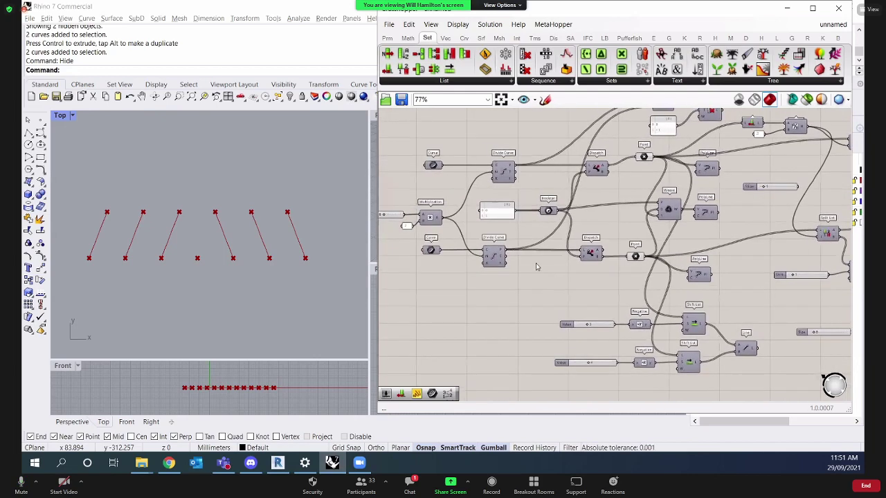
right_click_drag(479, 246, 497, 248)
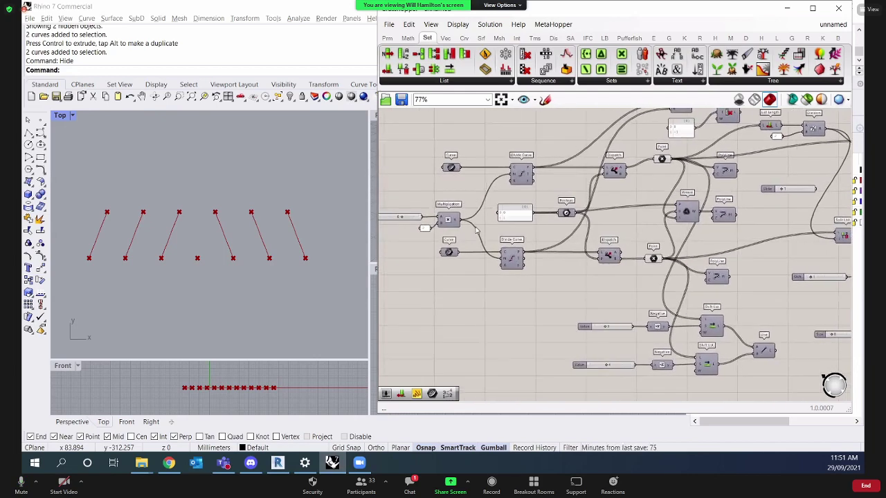
right_click_drag(418, 231, 451, 232)
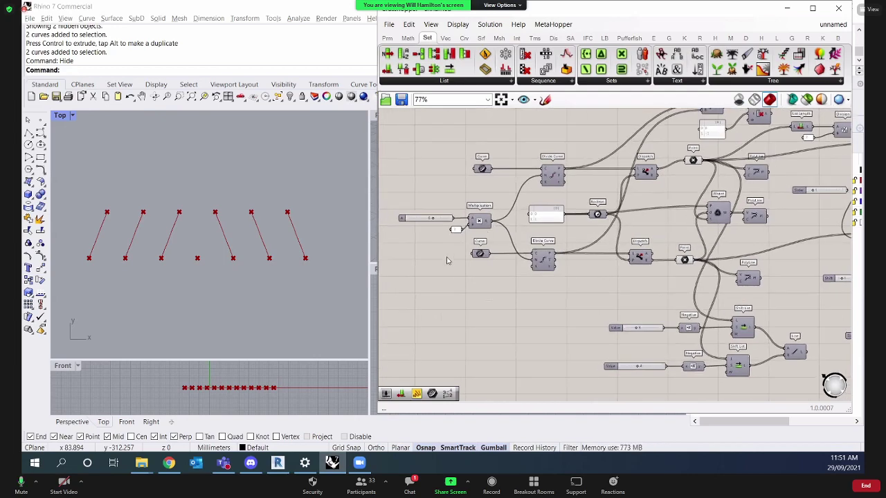
scroll(446, 261, "up", 1)
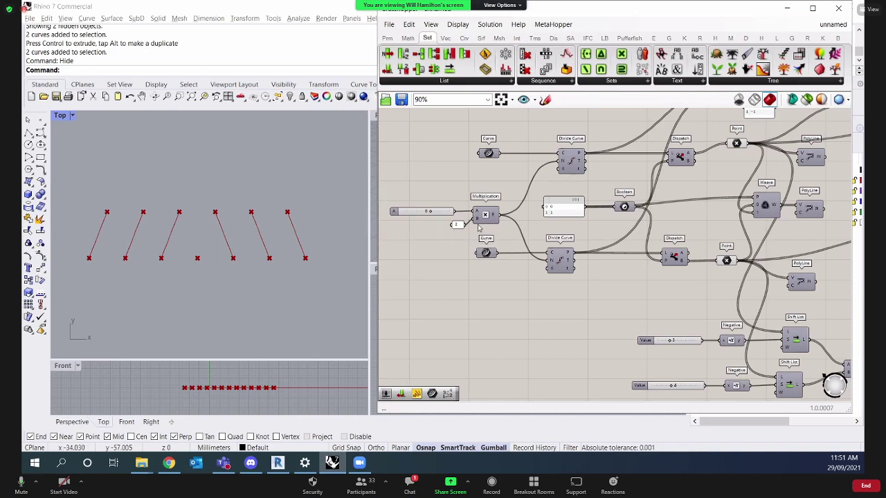
left_click(573, 161)
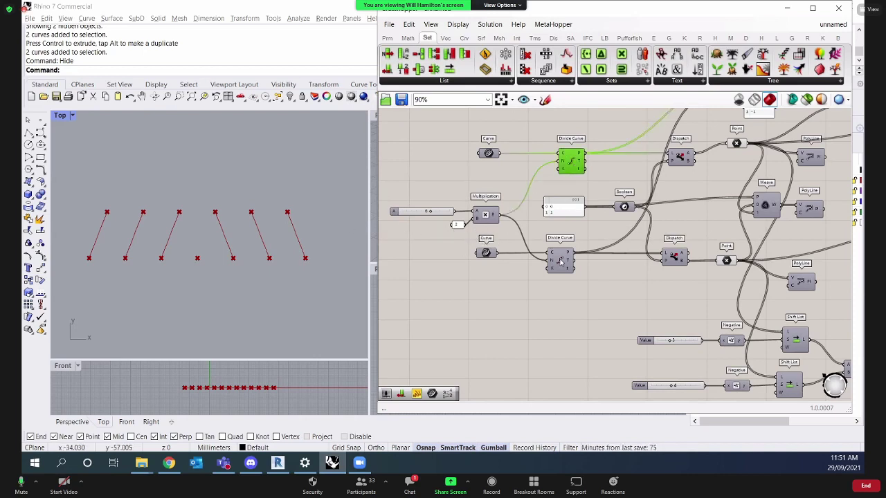
left_click_drag(532, 285, 604, 130)
right_click(609, 126)
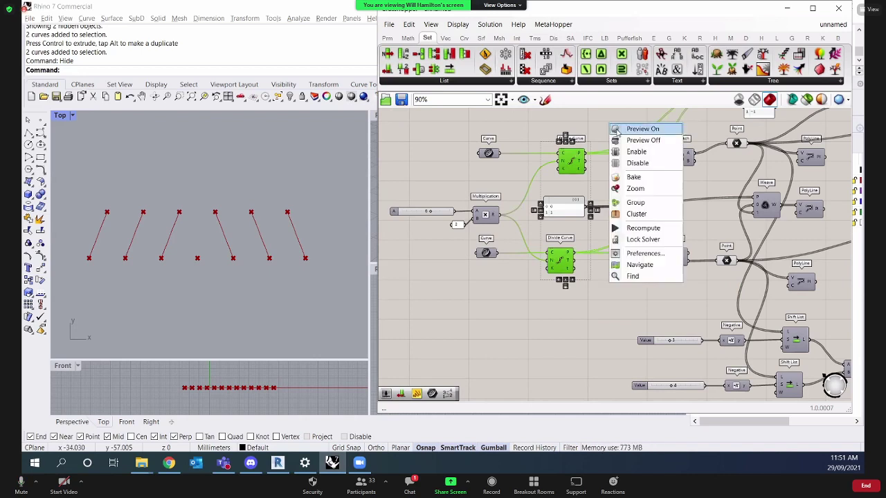
left_click(618, 132)
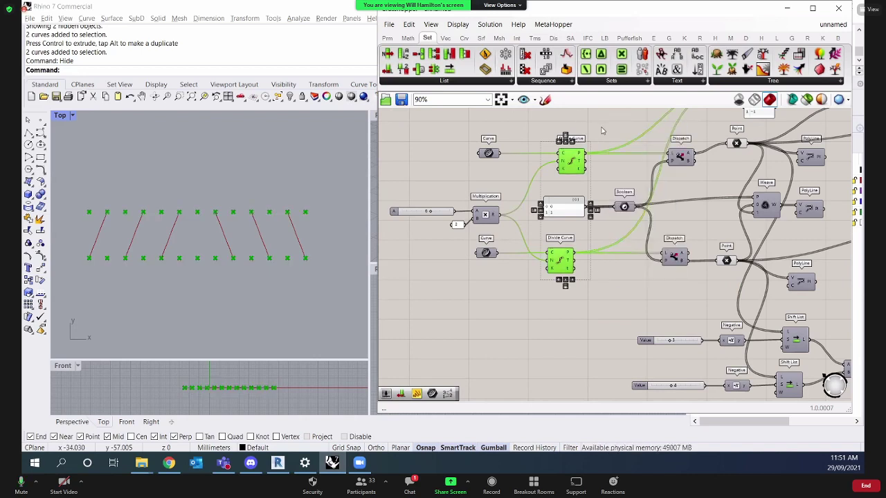
left_click(602, 130)
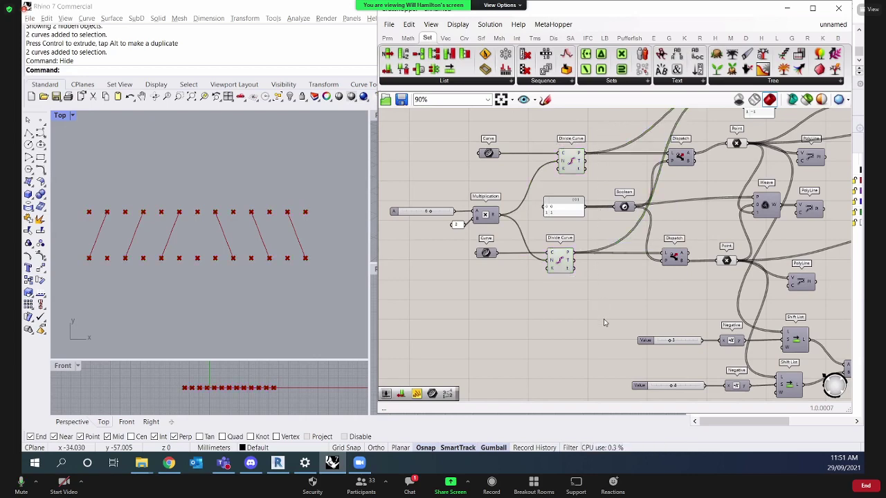
Hide the preview of every component so the viewports are cleared of the dispatch definition's points and lines.
scroll(608, 328, "down", 3)
right_click_drag(607, 329, 609, 217)
scroll(613, 201, "up", 2)
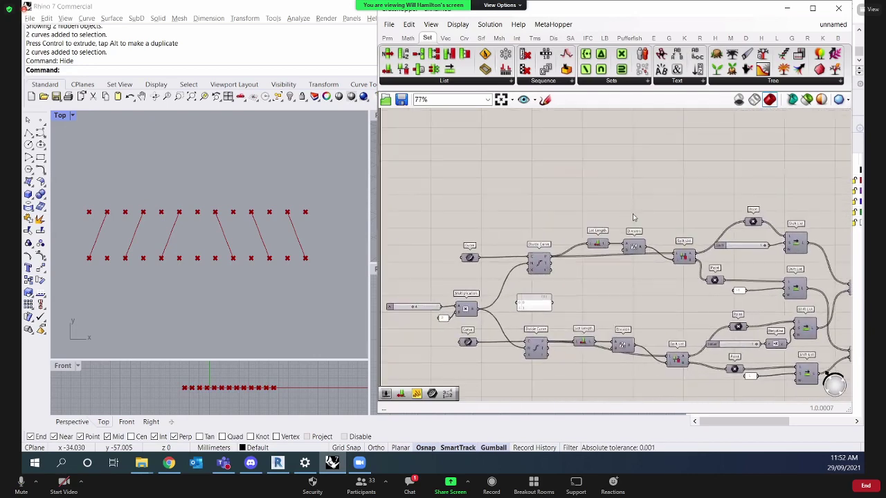
right_click_drag(547, 189, 548, 172)
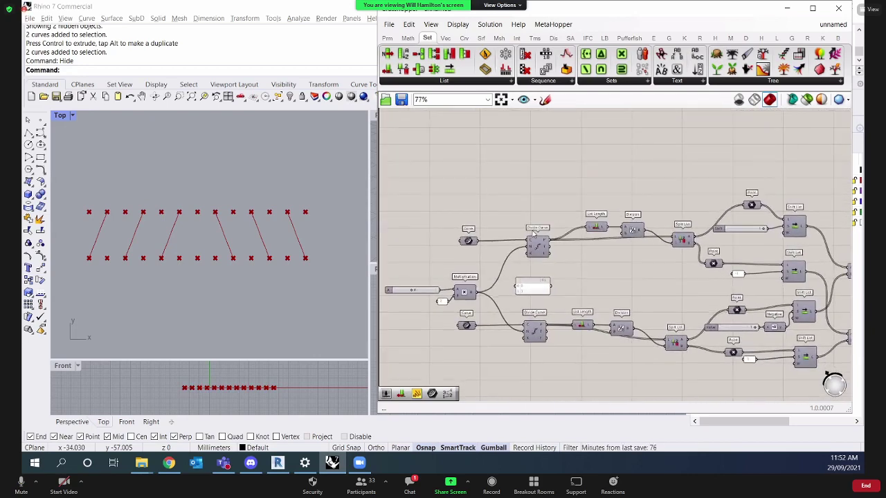
right_click(553, 173)
left_click(593, 184)
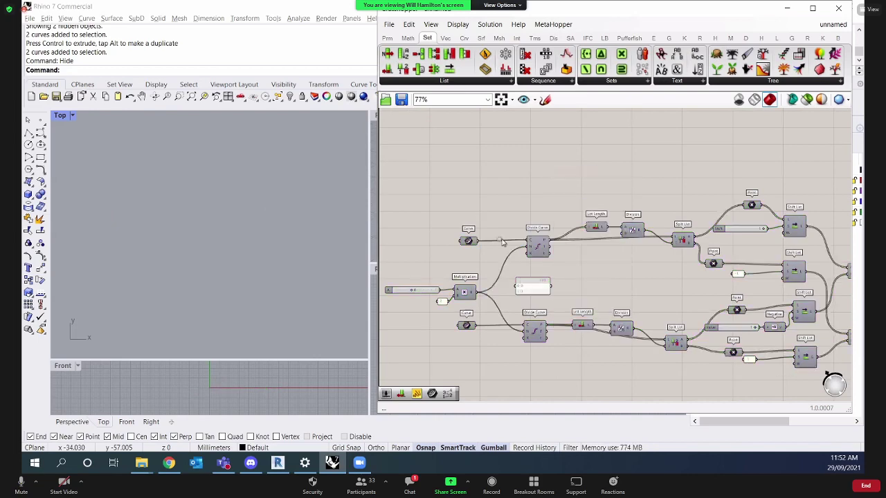
Turn on the preview of the two Divide Curves in the separate Split List definition below.
right_click(555, 199)
left_click(575, 200)
left_click(599, 178)
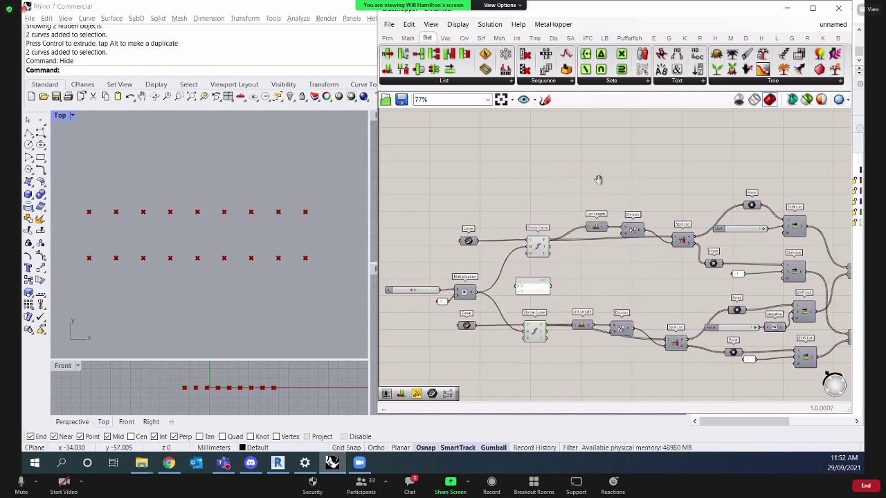
Nudge the upper List Length and Division into line and turn on the preview of the upper Split List.
right_click_drag(624, 215, 631, 188)
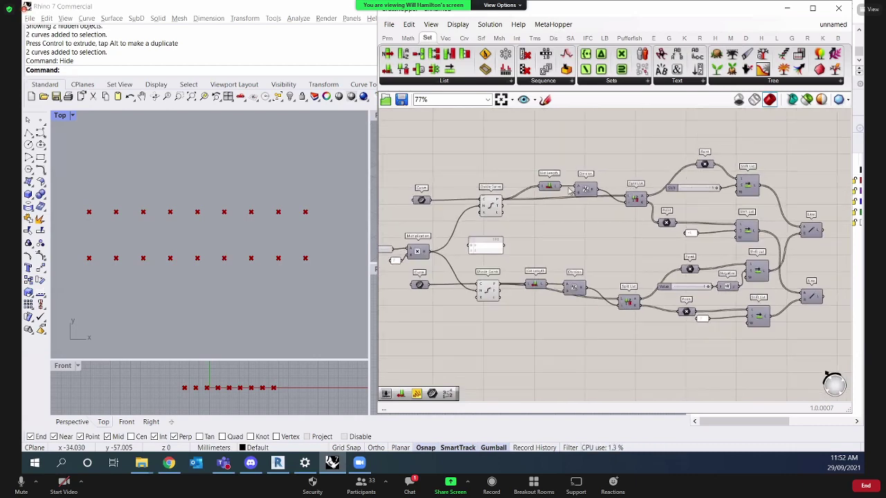
left_click_drag(548, 185, 584, 183)
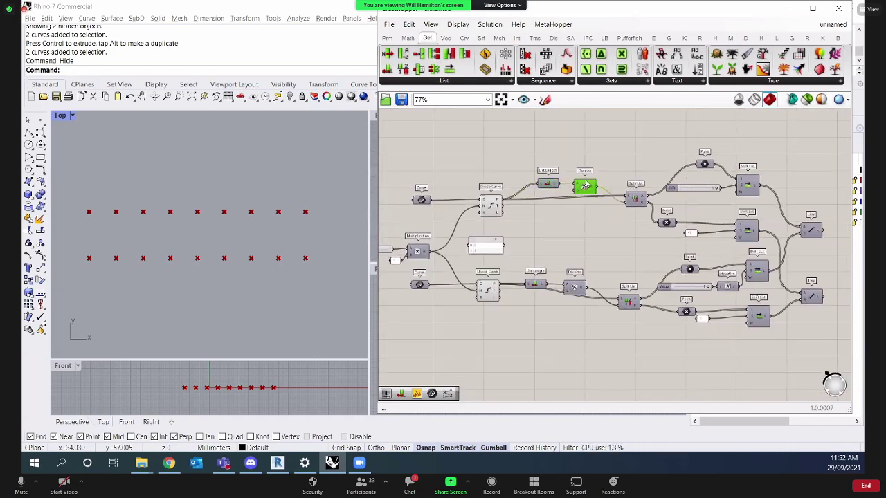
left_click(631, 200)
right_click(622, 164)
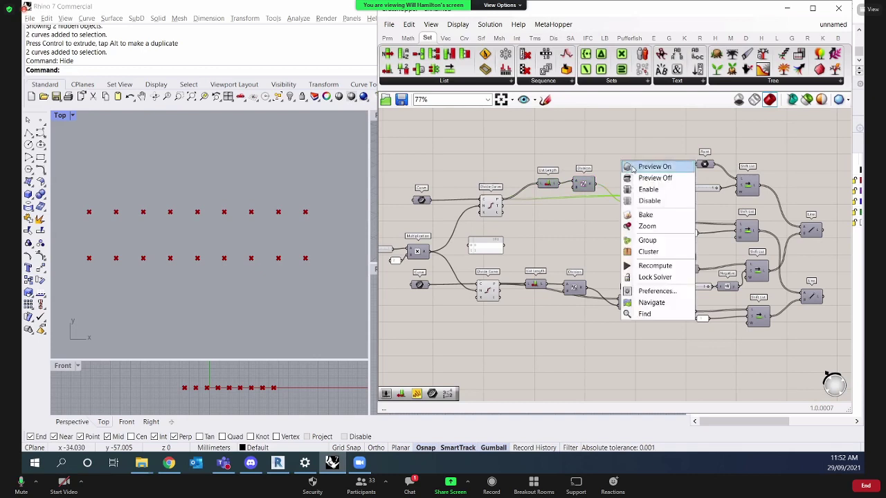
left_click(645, 167)
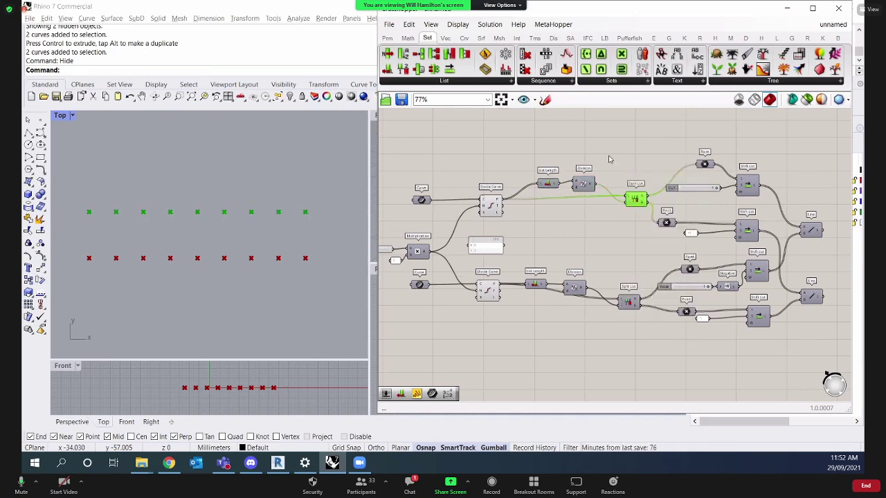
left_click(606, 158)
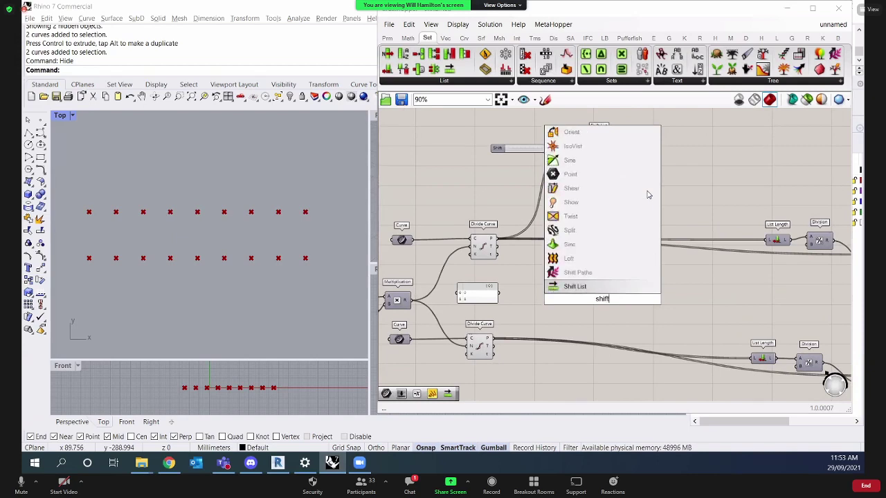
Feed the lower Divide Curve's points through a relay into the list input of a new Shift List.
left_click(487, 344)
left_click_drag(493, 339, 604, 300)
double_click(545, 318)
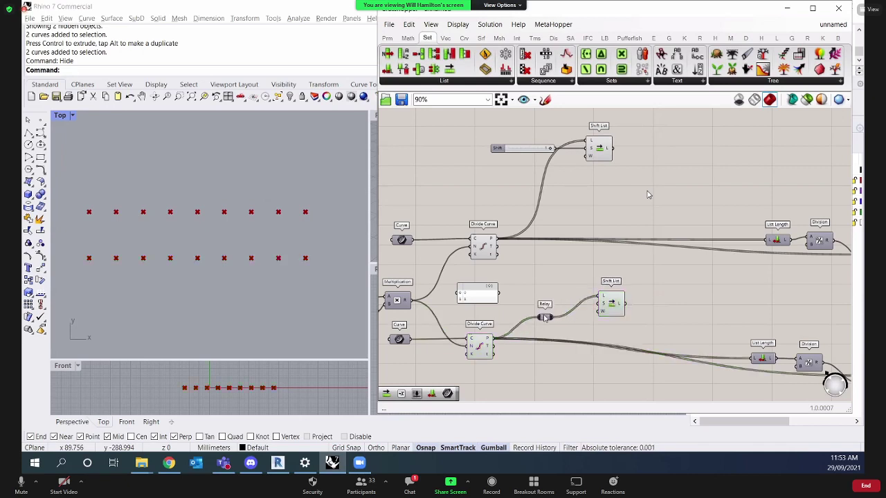
Add a panel holding 1 and a Negative component, and feed the negated value into the lower Shift List's shift input.
scroll(533, 322, "up", 3)
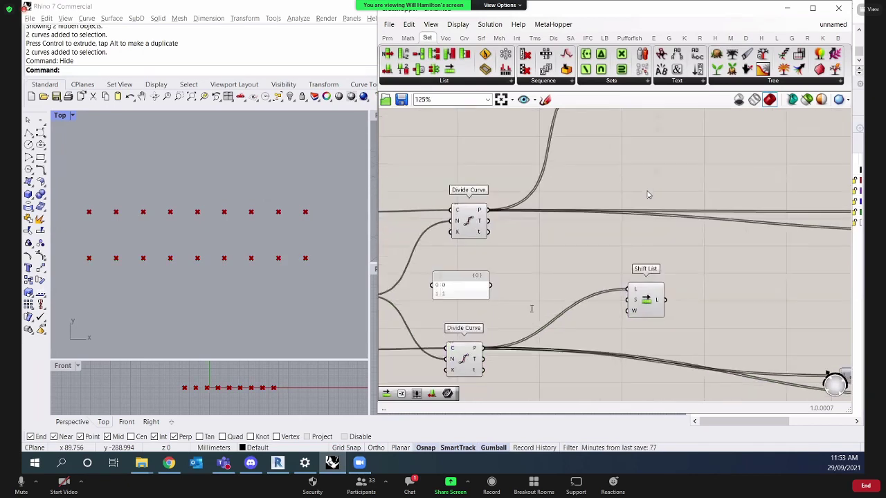
double_click(542, 309)
type("Panel")
key("Return")
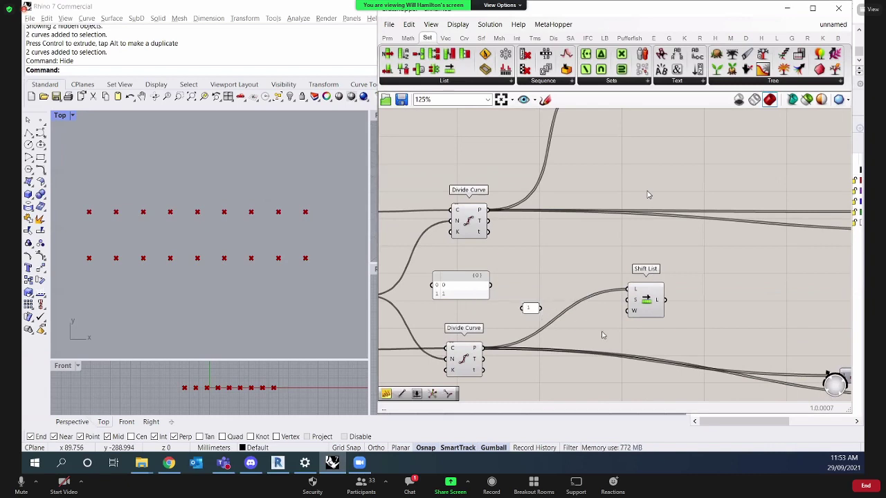
double_click(585, 330)
type("neg")
key("Return")
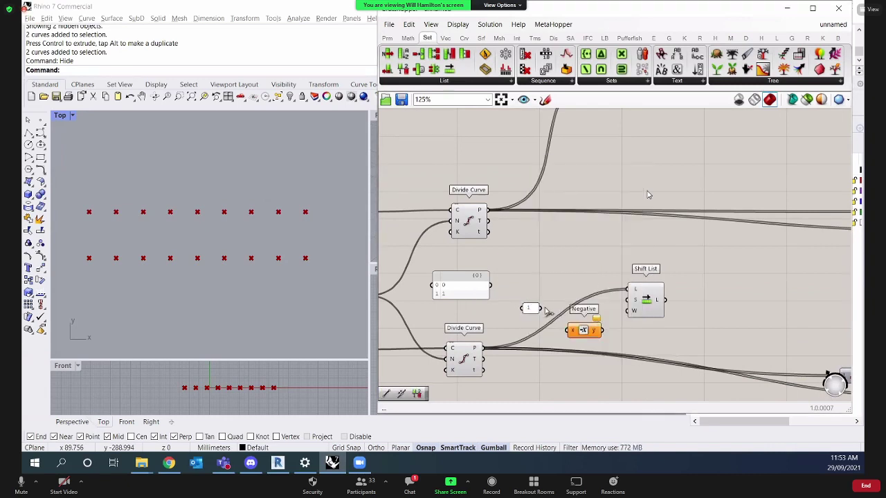
left_click_drag(584, 326, 628, 299)
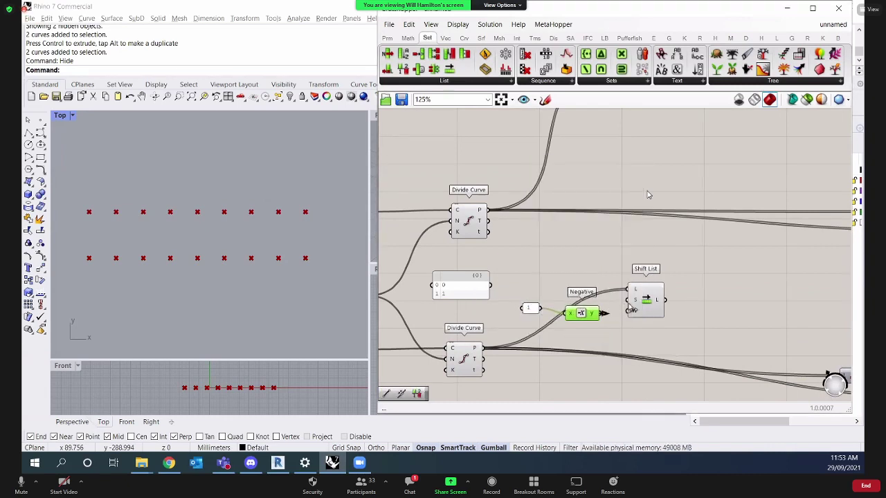
Set the lower Shift List's wrap input to False and nudge the Negative component into line with its panel.
left_click(646, 303)
right_click(634, 311)
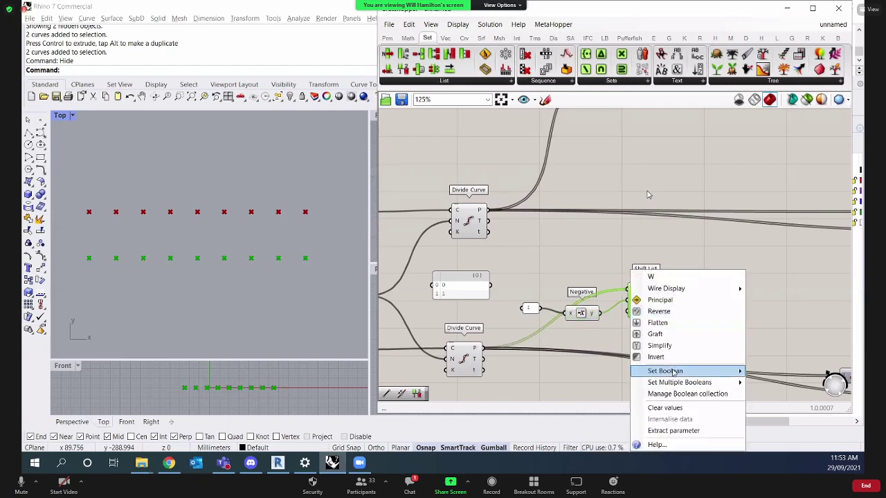
mouse_move(674, 373)
left_click(751, 377)
left_click(589, 317)
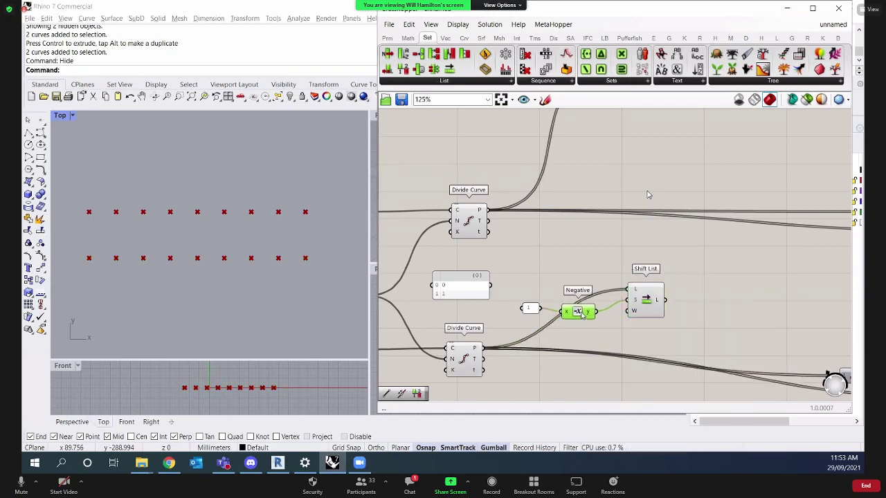
Add a Line component connecting the upper Shift List's points as start to the lower Shift List's points as end.
scroll(609, 218, "down", 2)
double_click(609, 219)
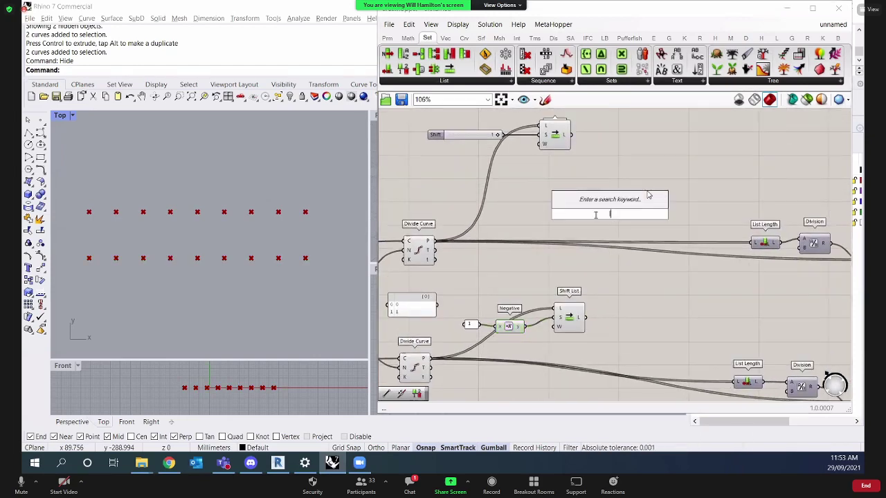
type("line")
left_click(647, 194)
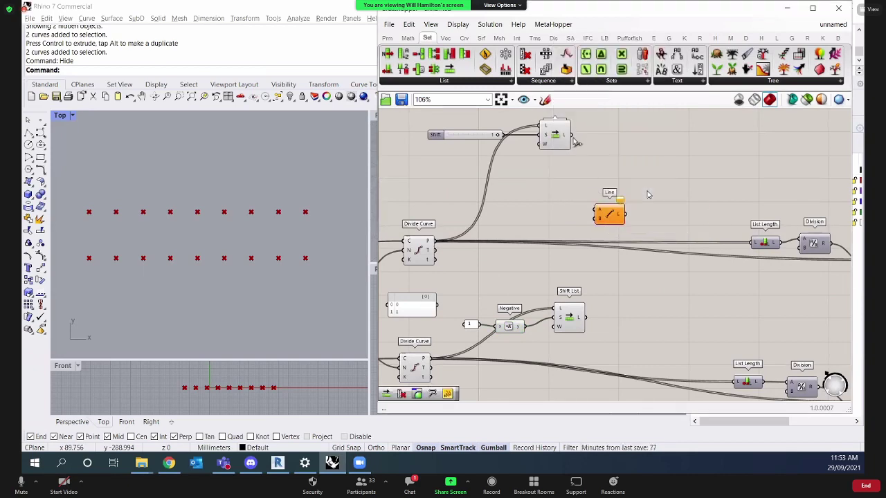
left_click_drag(566, 133, 596, 209)
left_click_drag(585, 317, 625, 271)
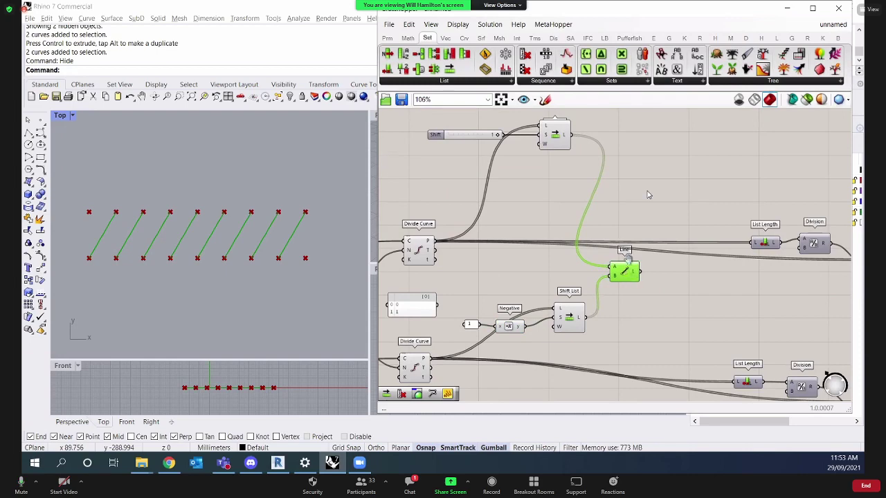
Move the Line component up above the wires running from the upper Divide Curve.
right_click_drag(625, 271, 619, 243)
right_click_drag(632, 277, 647, 293)
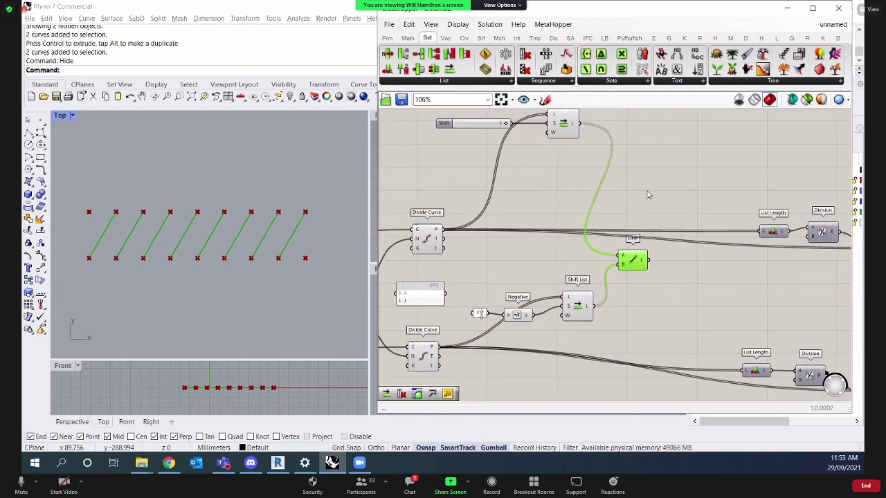
right_click_drag(606, 271, 599, 266)
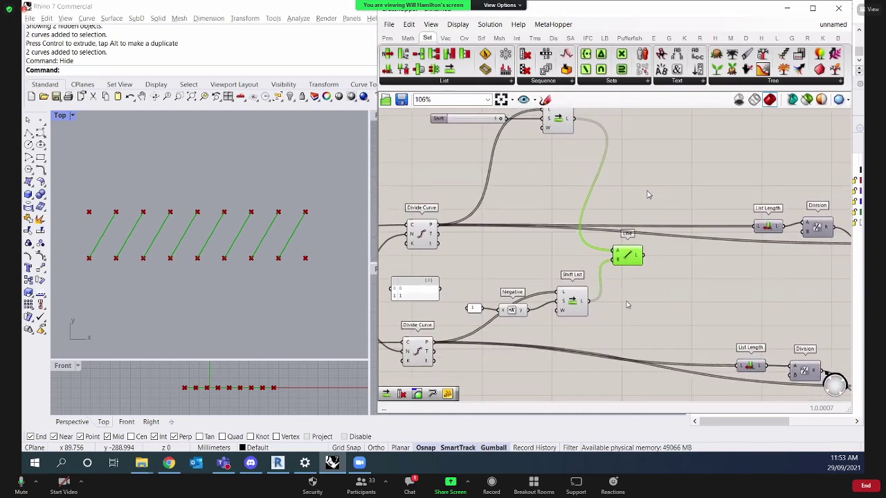
right_click_drag(627, 304, 619, 289)
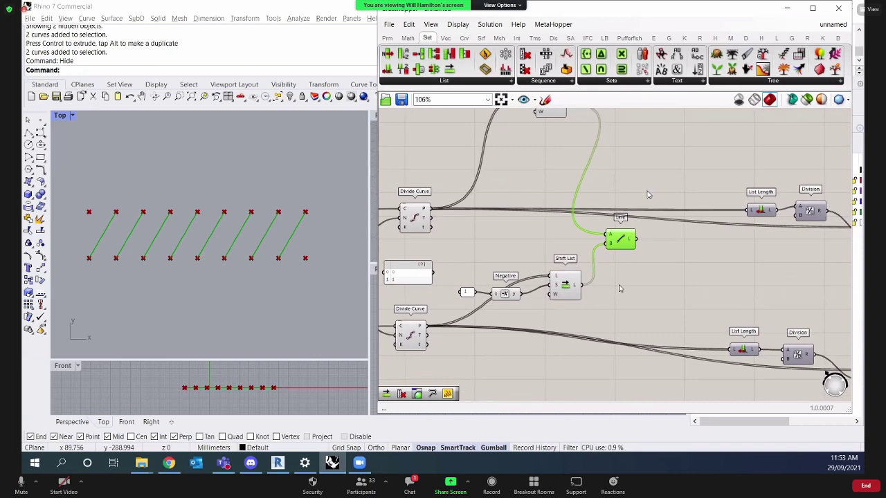
scroll(657, 267, "down", 2)
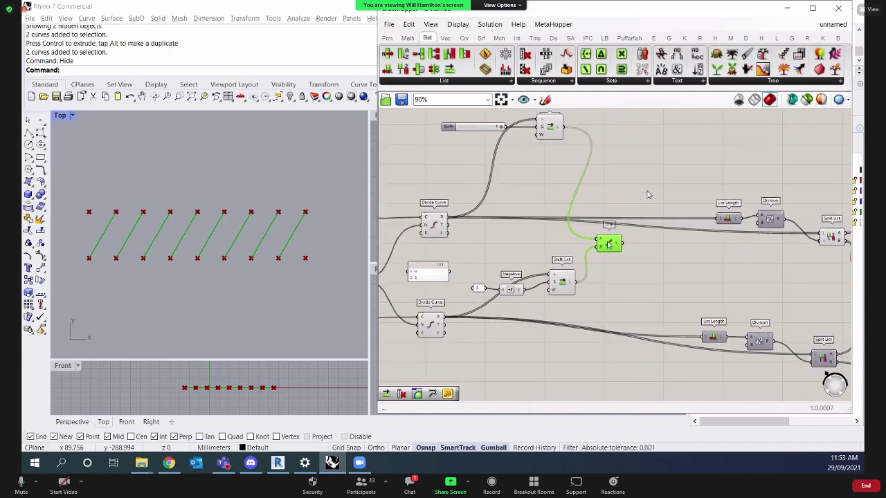
left_click(648, 194)
scroll(648, 195, "up", 2)
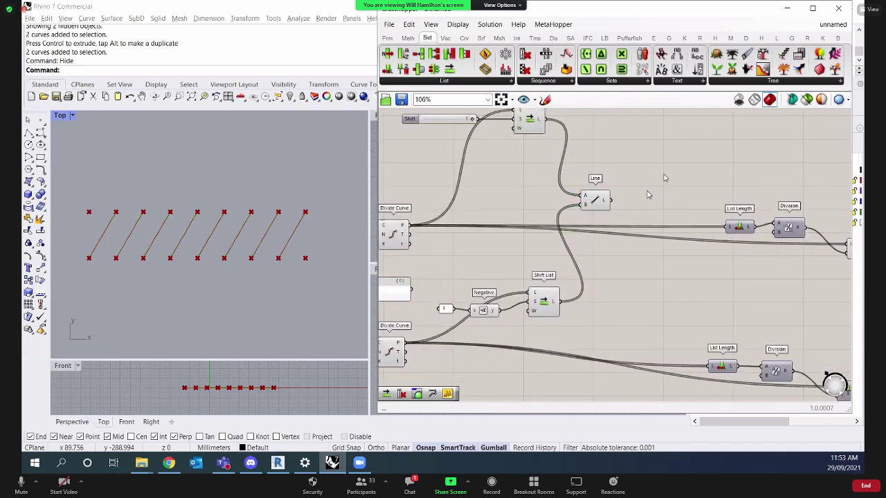
double_click(647, 195)
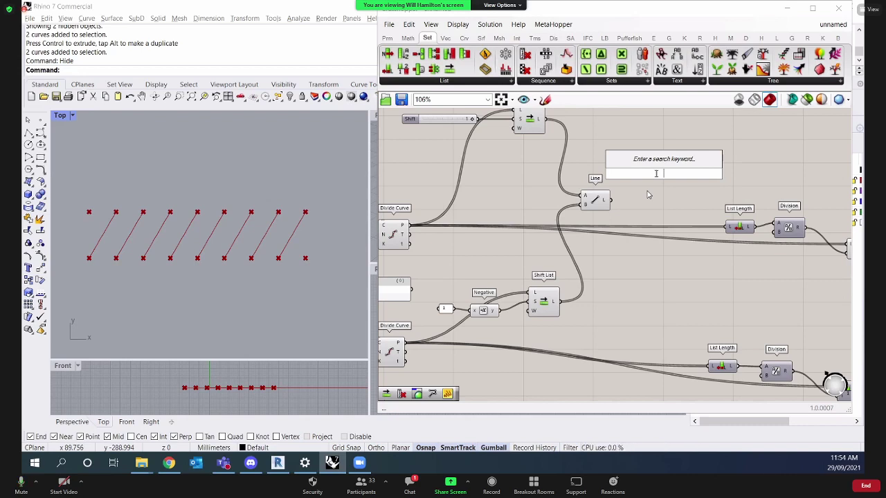
key("Escape")
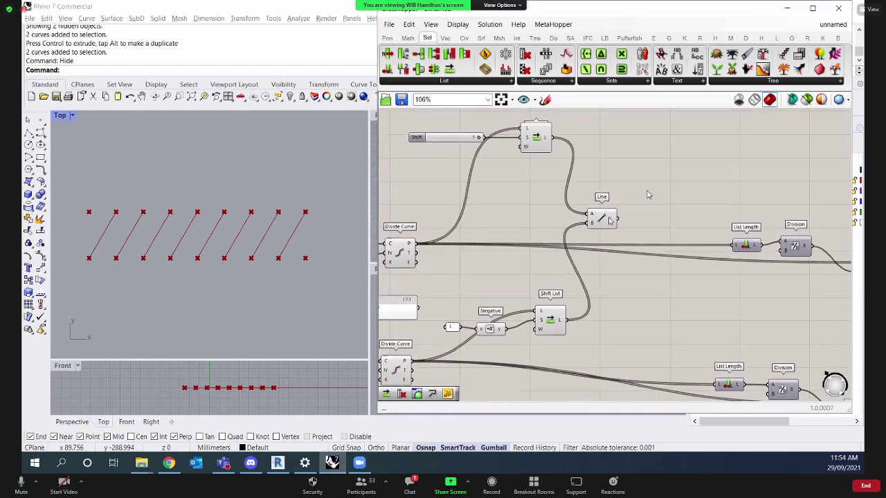
Tidy the layout by shifting the Line component up and the lower Shift List with its Negative and panel closer to it.
left_click_drag(601, 211, 625, 193)
mouse_move(449, 315)
left_mouse_down()
mouse_move(510, 355)
mouse_move(421, 288)
left_mouse_up()
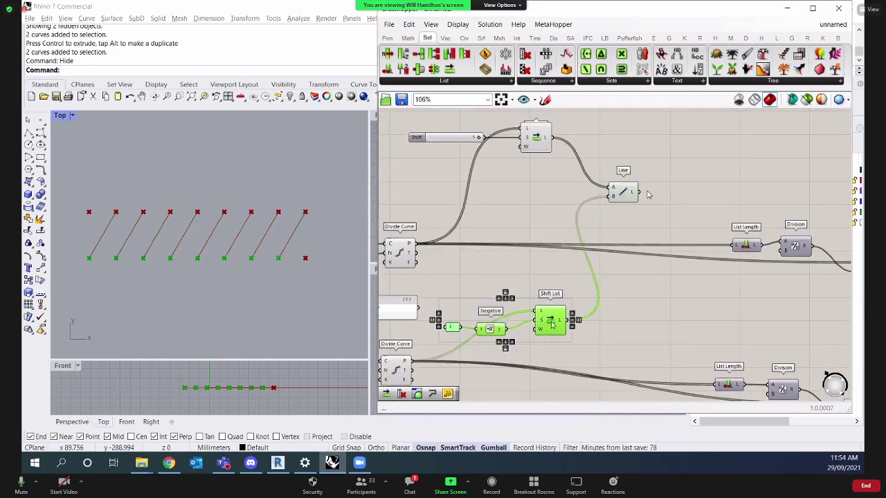
left_click_drag(550, 319, 549, 292)
left_click(609, 321)
scroll(485, 290, "up", 2)
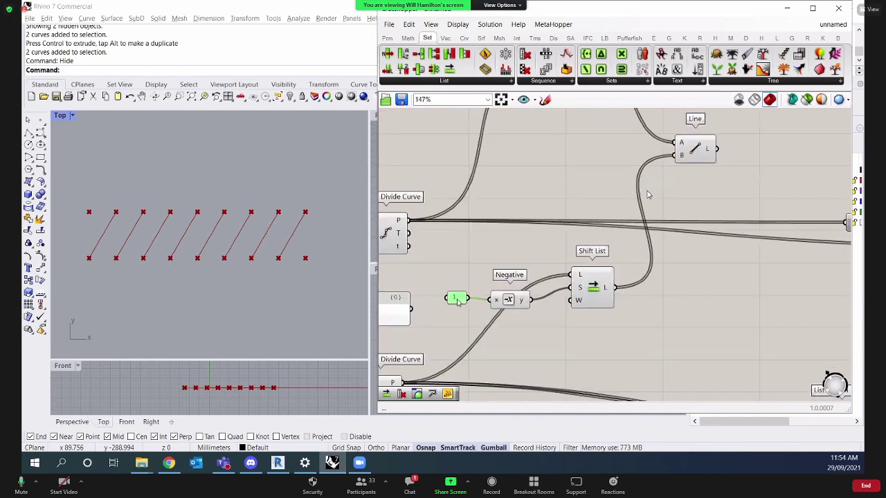
scroll(509, 259, "down", 2)
scroll(508, 260, "down", 3)
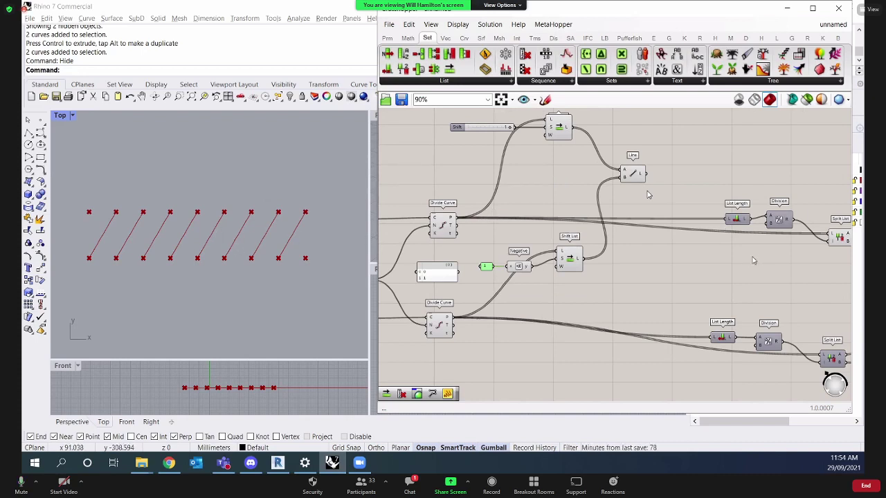
Add a Split List component and place it beside the Line component's output.
double_click(702, 147)
type("s")
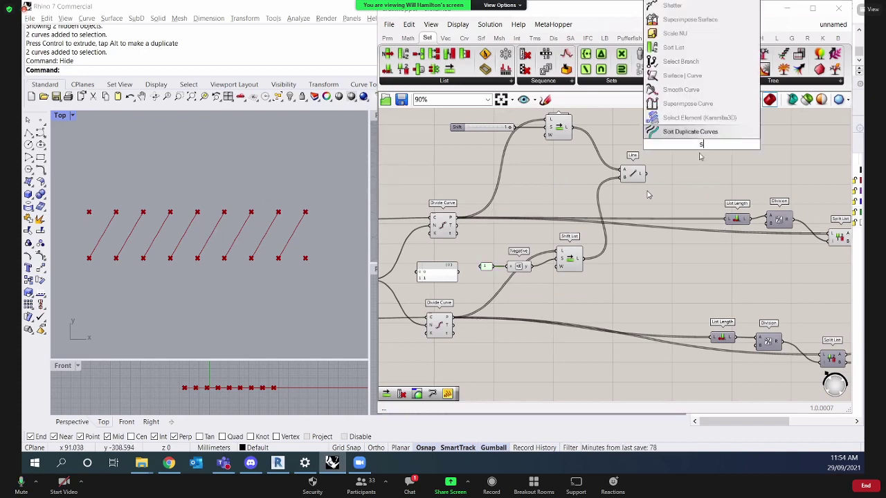
type("plit l")
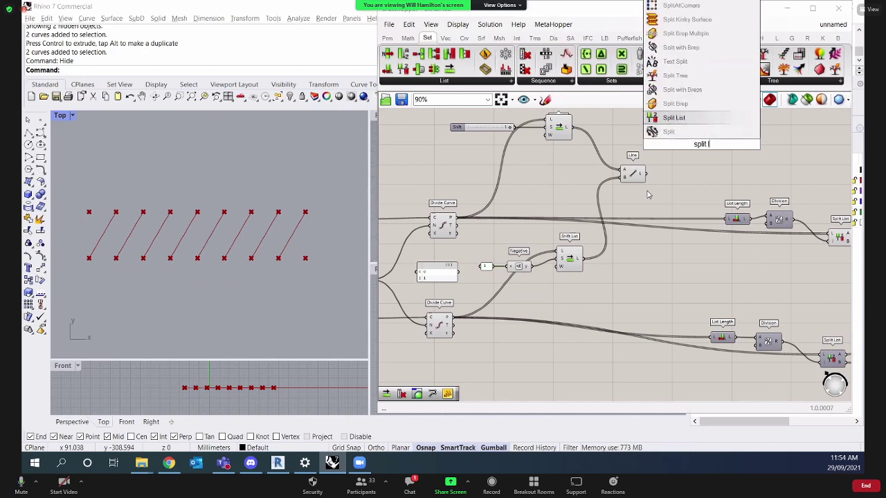
key("Return")
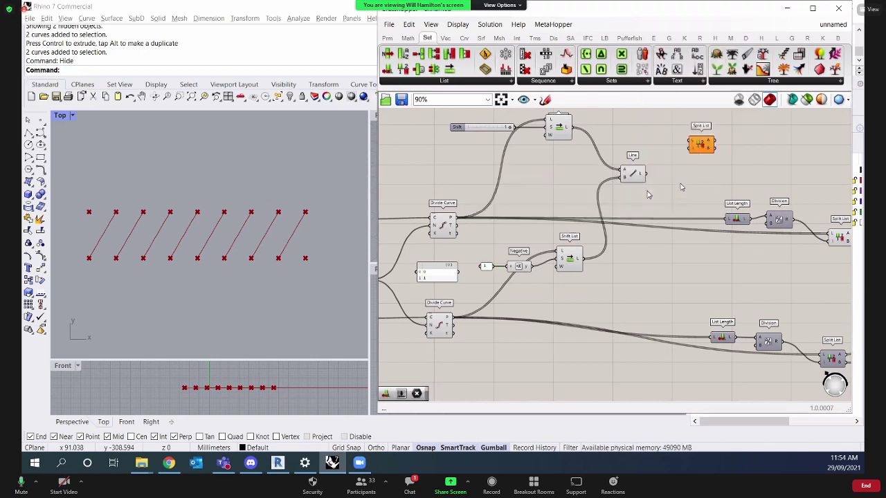
left_click_drag(698, 146, 688, 175)
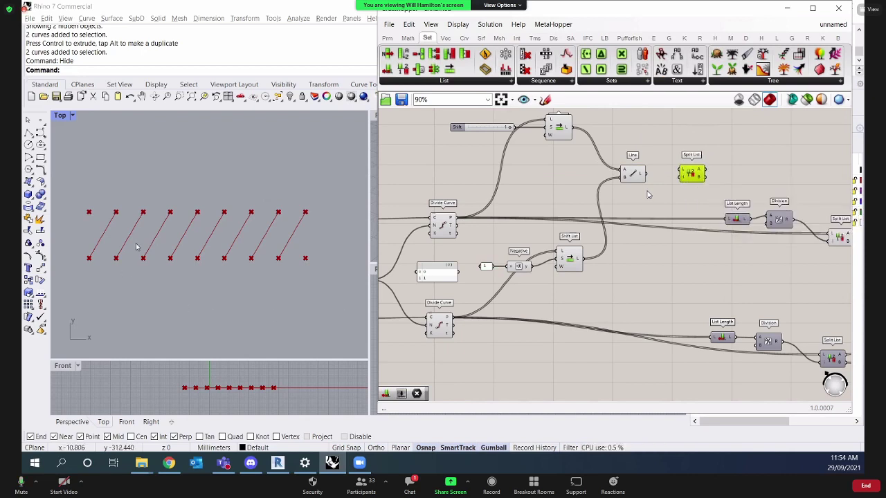
left_click_drag(198, 224, 215, 240)
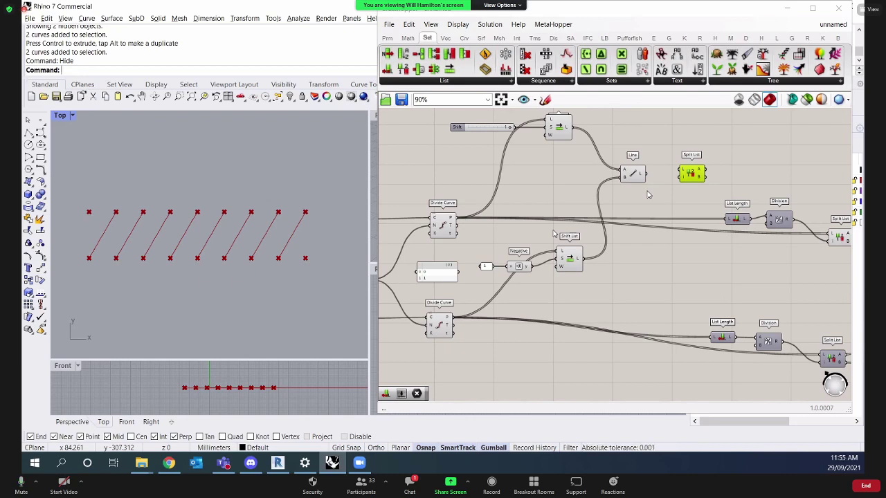
Add a List Length component next to the Line component and feed it the resulting lines.
double_click(560, 185)
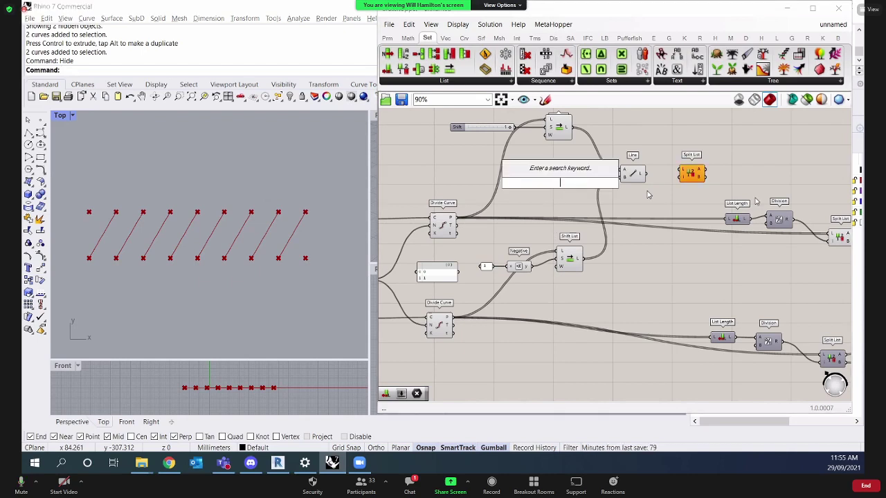
double_click(574, 179)
type("list")
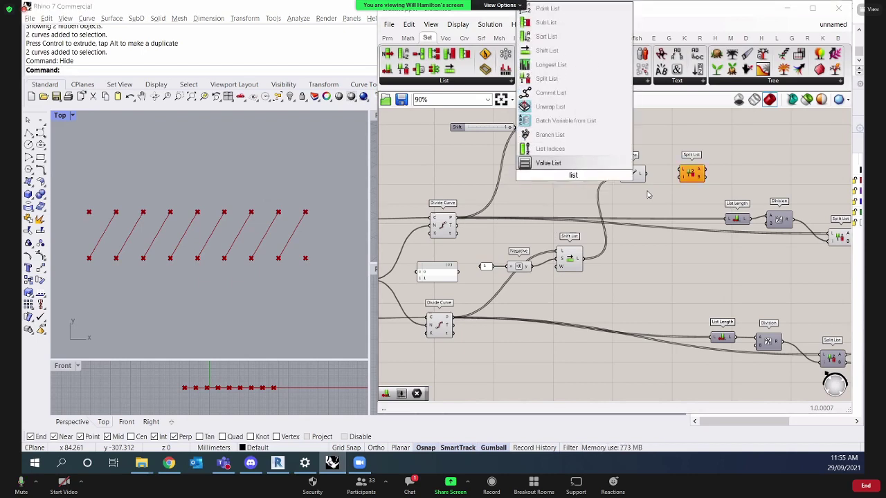
type(" i")
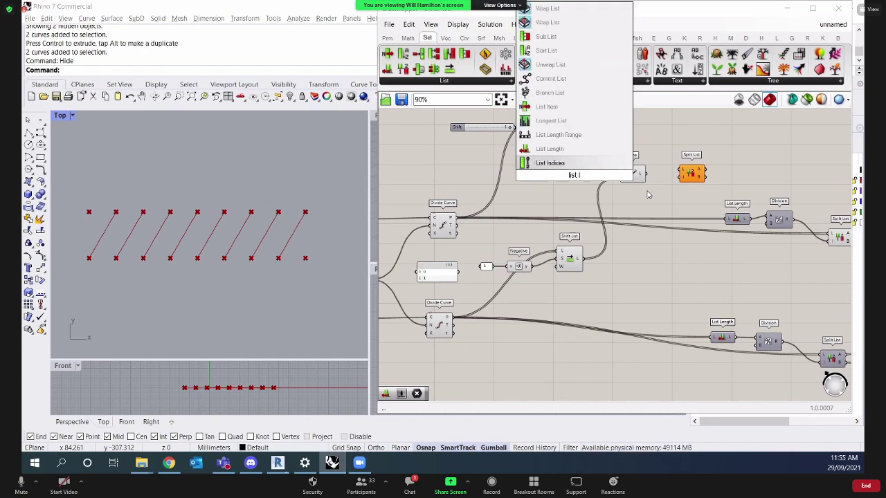
key("Up")
key("Return")
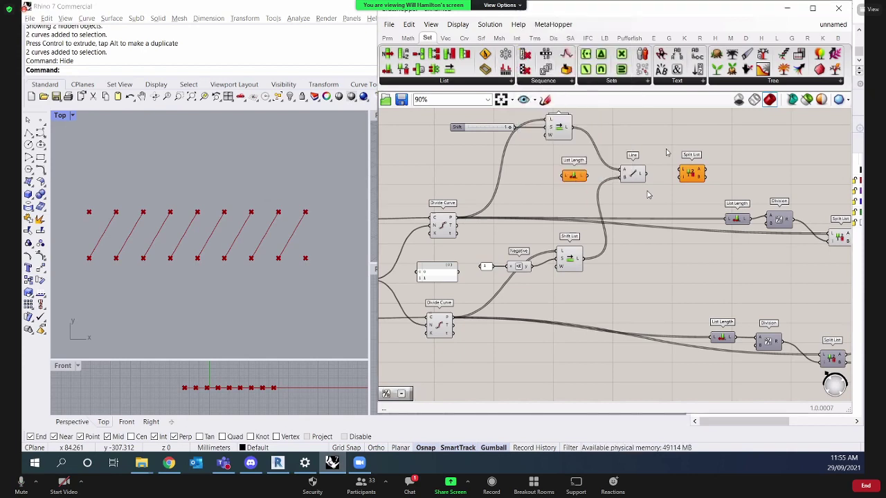
left_click_drag(582, 176, 635, 144)
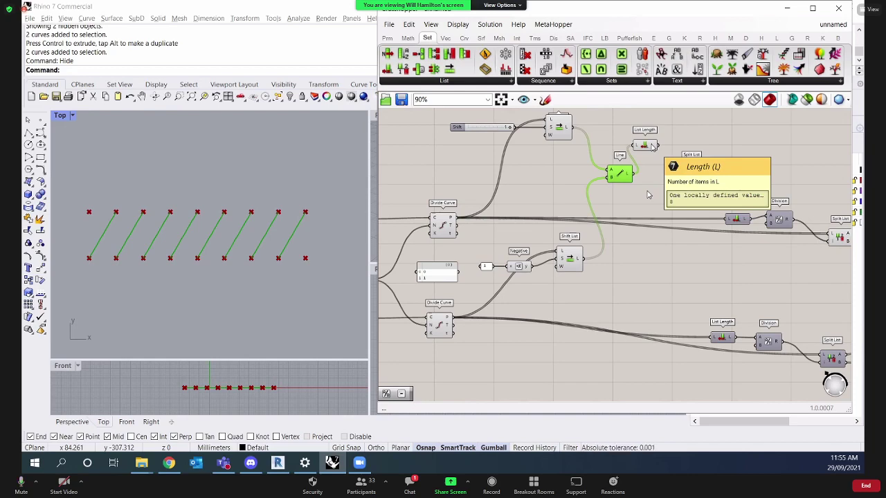
Divide the List Length's output by 2 and use it as the Split List's index, with the lines as its list input.
scroll(647, 195, "up", 2)
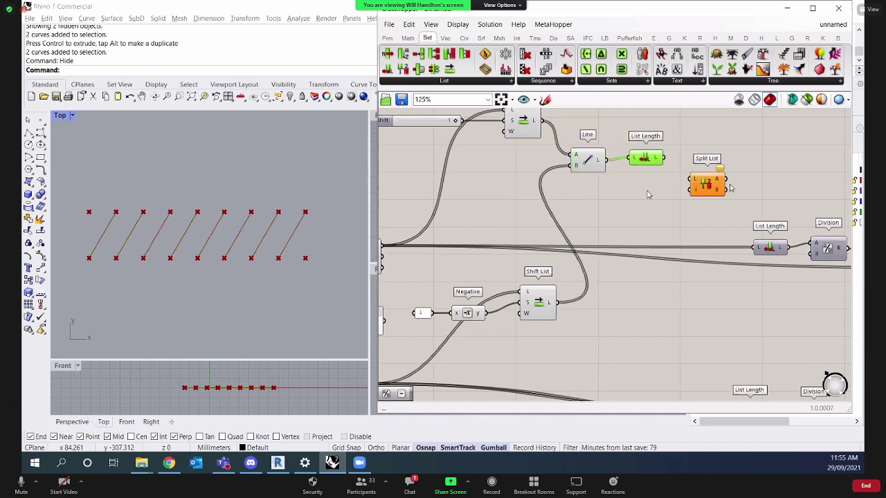
double_click(674, 215)
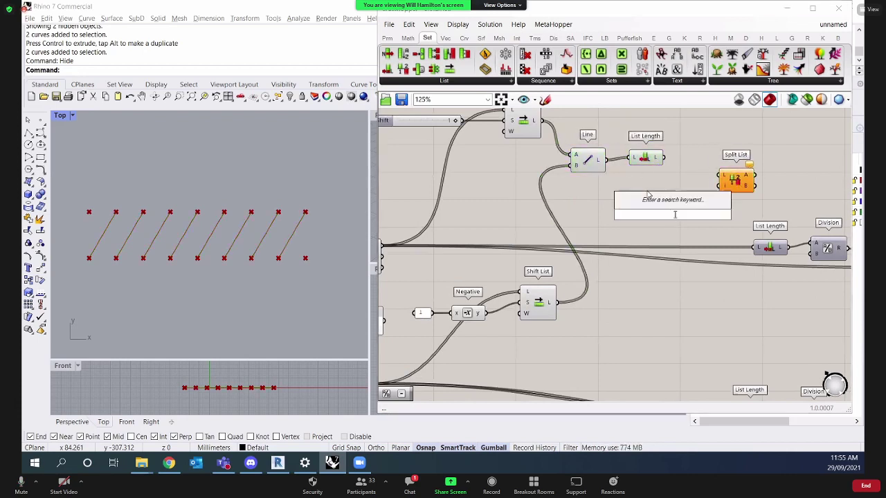
type("/2")
key("Return")
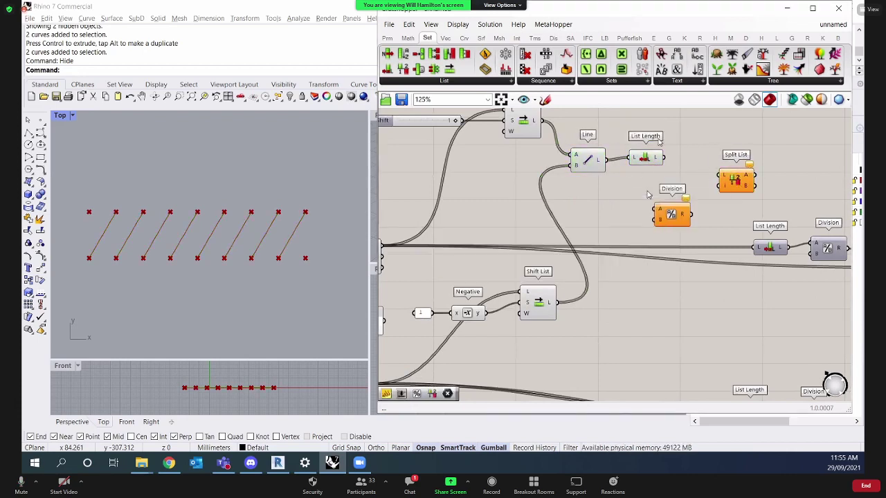
left_click_drag(664, 158, 657, 208)
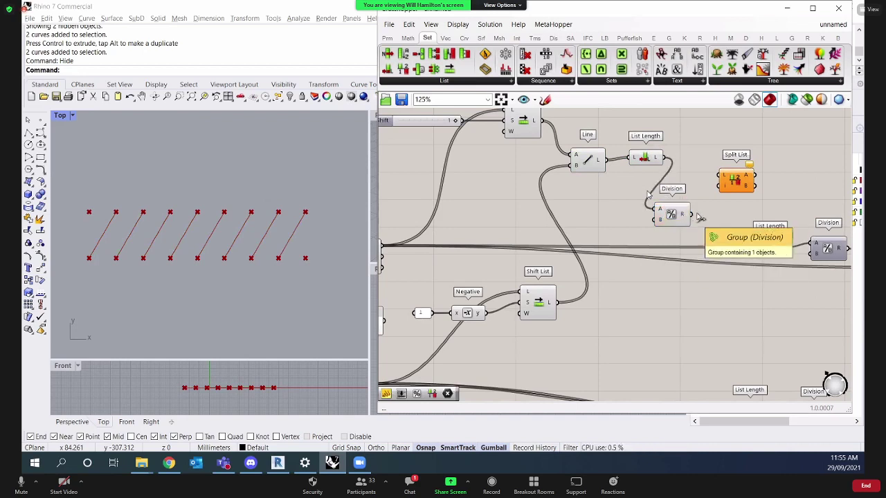
left_click_drag(692, 215, 726, 185)
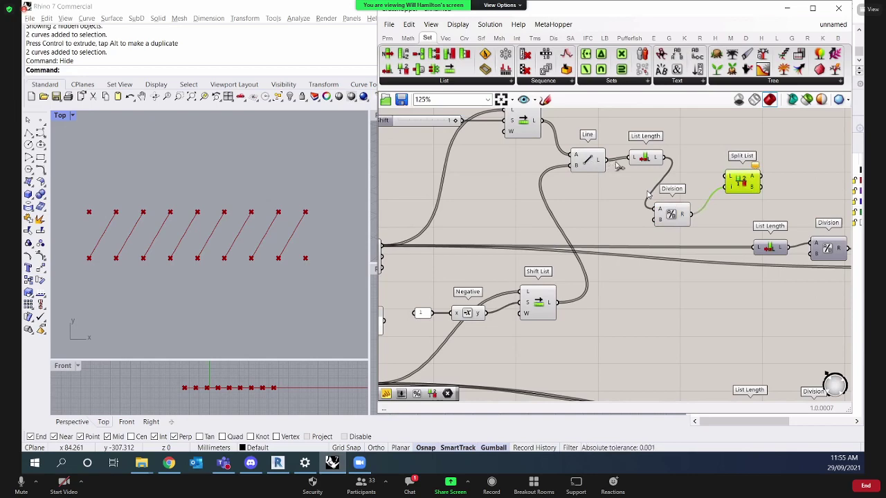
left_click_drag(649, 161, 634, 195)
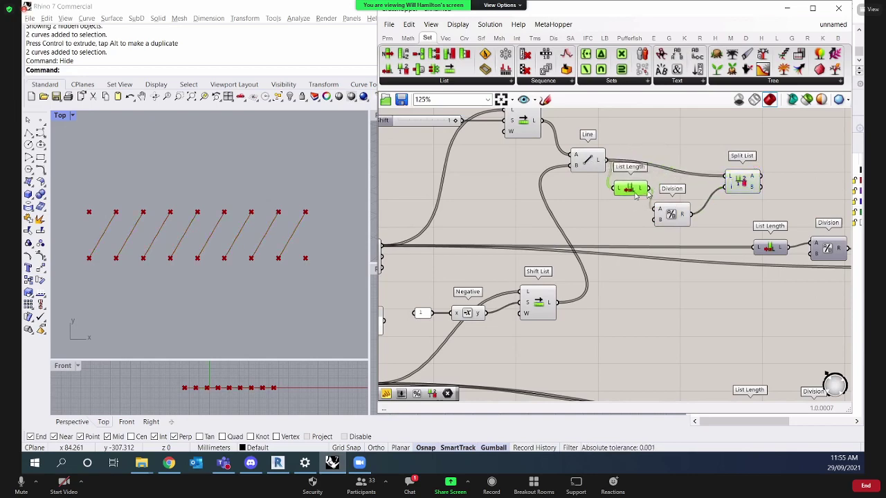
Add a Line parameter beside the Split List and feed it the Split List's A output.
right_click_drag(815, 186, 766, 195)
double_click(754, 170)
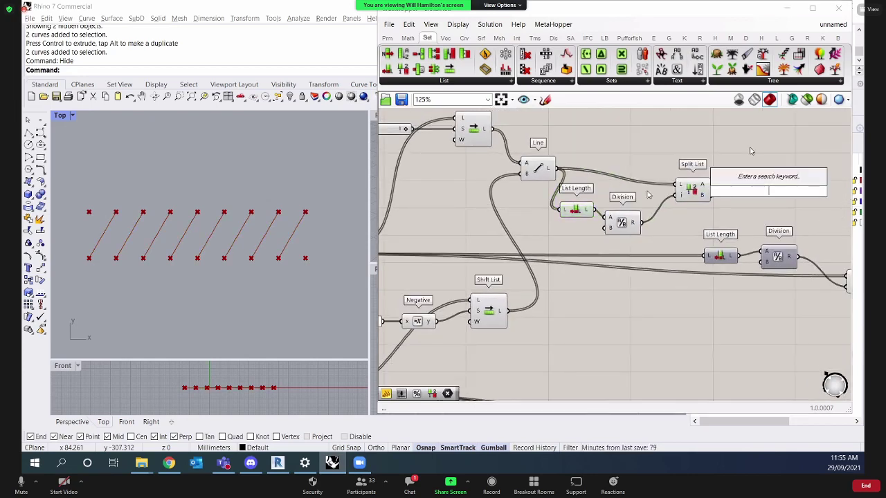
type("line")
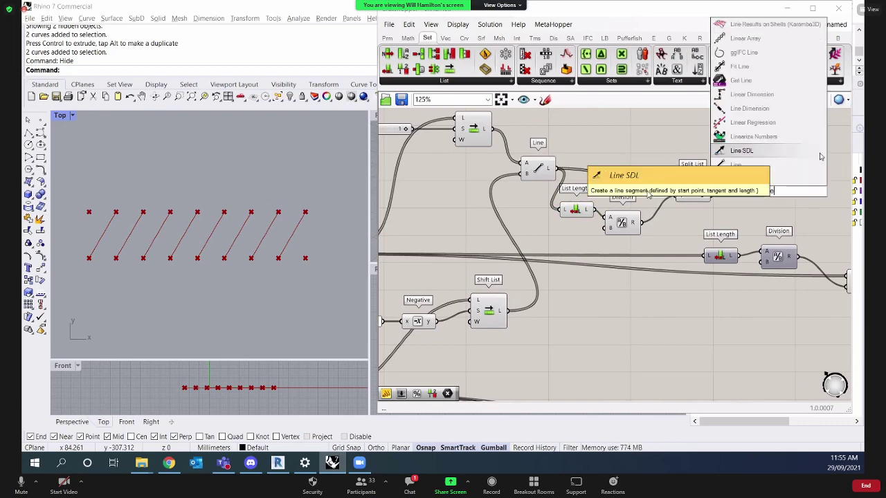
left_click(766, 178)
left_click_drag(710, 185, 752, 192)
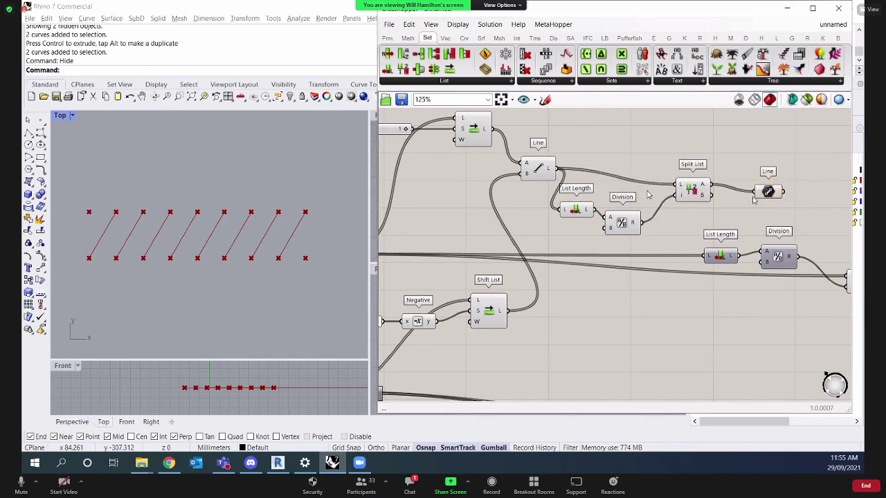
scroll(729, 219, "down", 1)
scroll(648, 196, "down", 3)
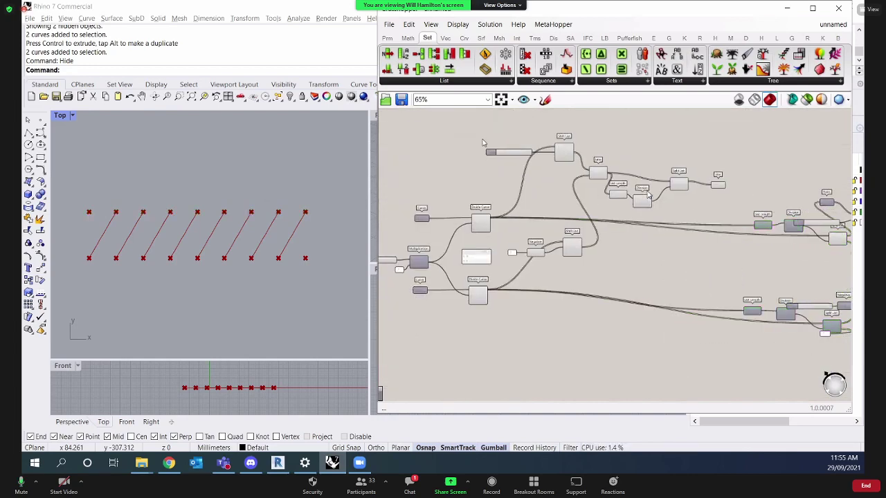
scroll(648, 196, "up", 3)
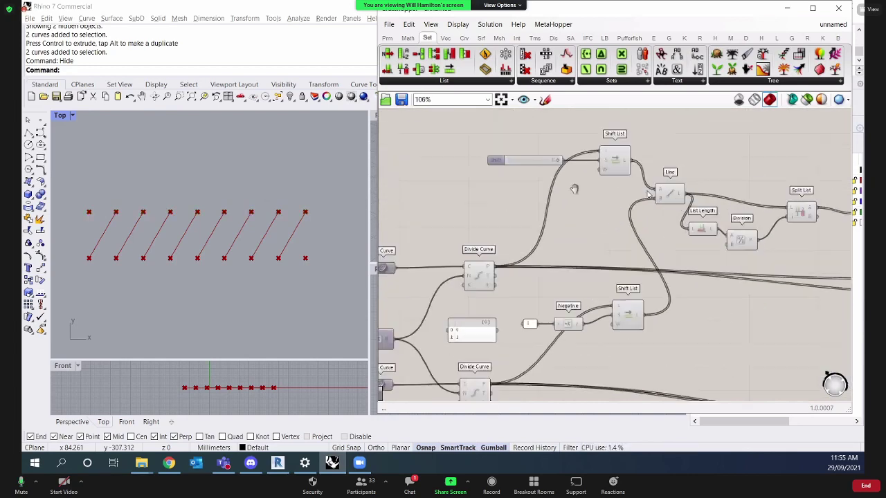
double_click(545, 210)
type("bo")
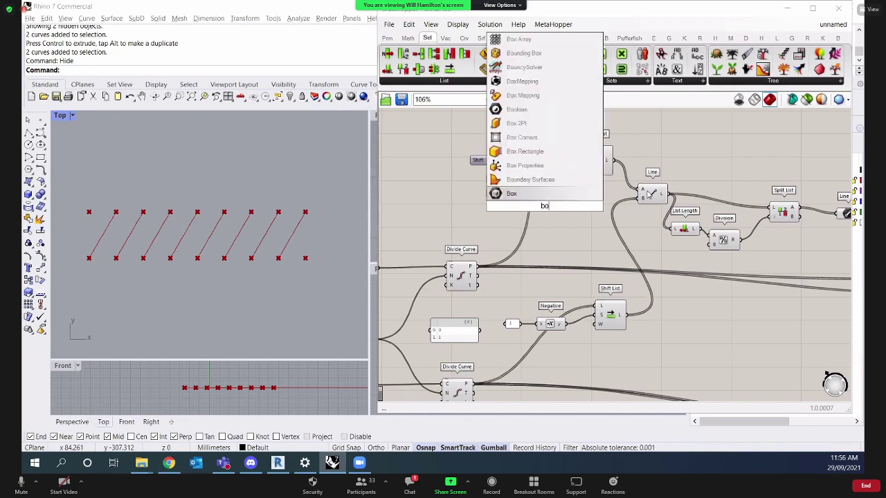
type("ol")
key("Return")
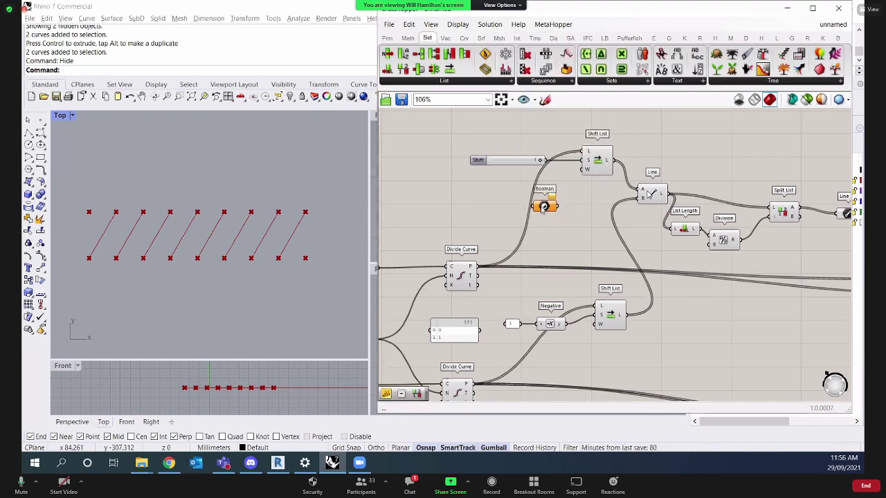
key("ctrl+z")
Add a Boolean Toggle set to False for each Shift List and wire it to that component's wrap input.
double_click(547, 207)
type("f")
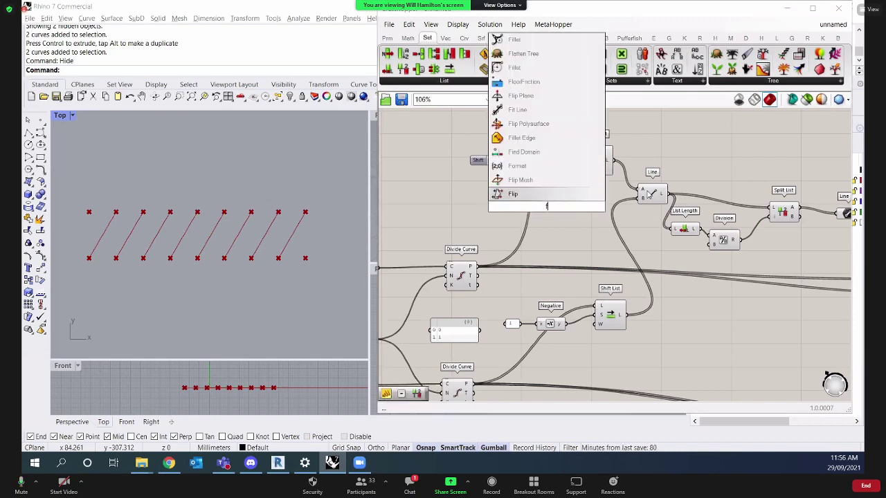
type("lo")
key("BackSpace")
key("BackSpace")
key("BackSpace")
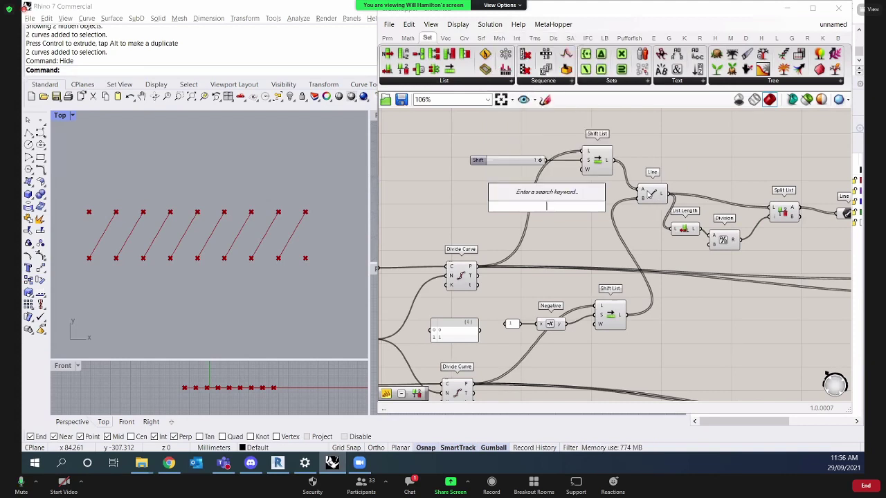
type("toggle")
key("Return")
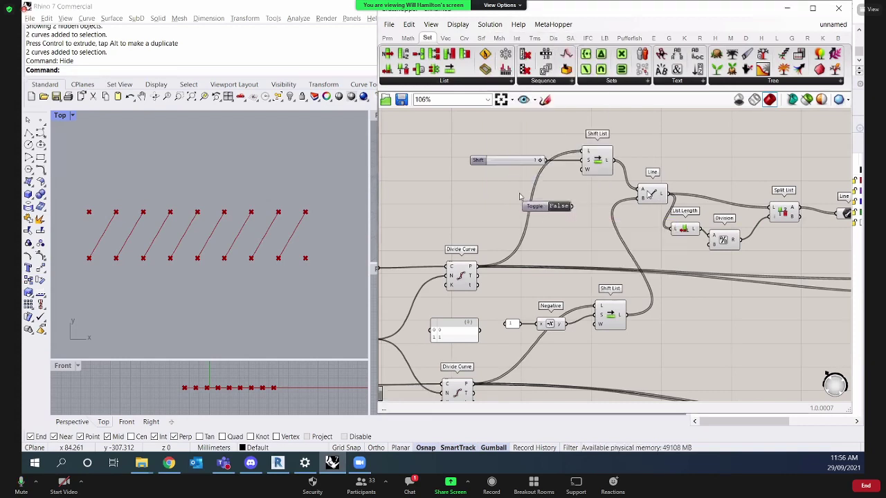
left_click_drag(537, 208, 587, 170)
left_click_drag(499, 177, 503, 308)
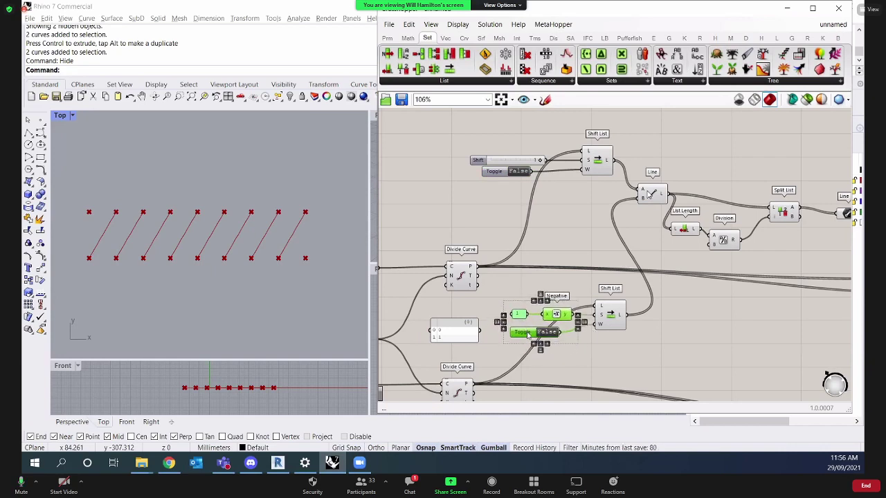
left_click_drag(528, 344, 535, 332)
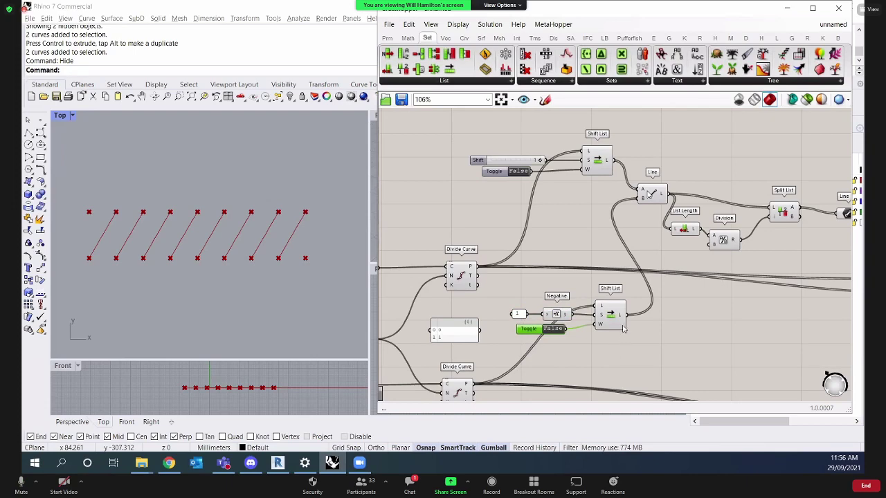
Add an enlarged Panel listing the Line component's output and select that component to highlight its lines.
right_click_drag(705, 288, 672, 283)
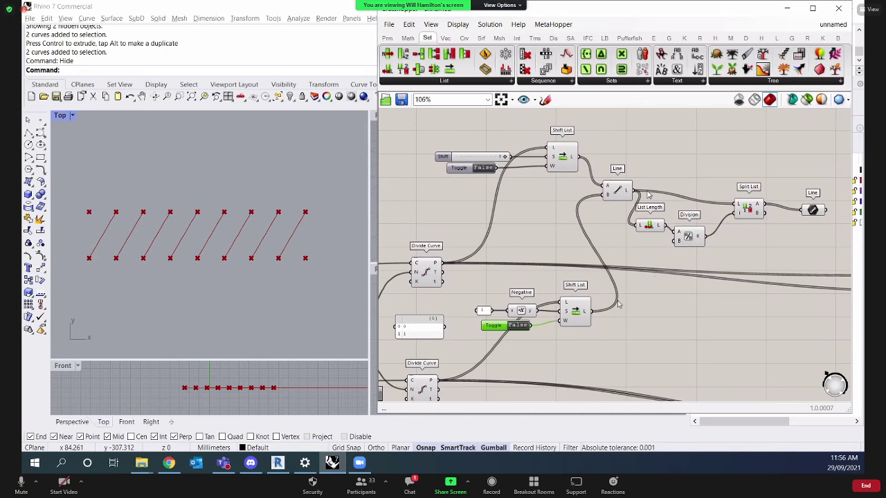
double_click(701, 331)
type("Panel")
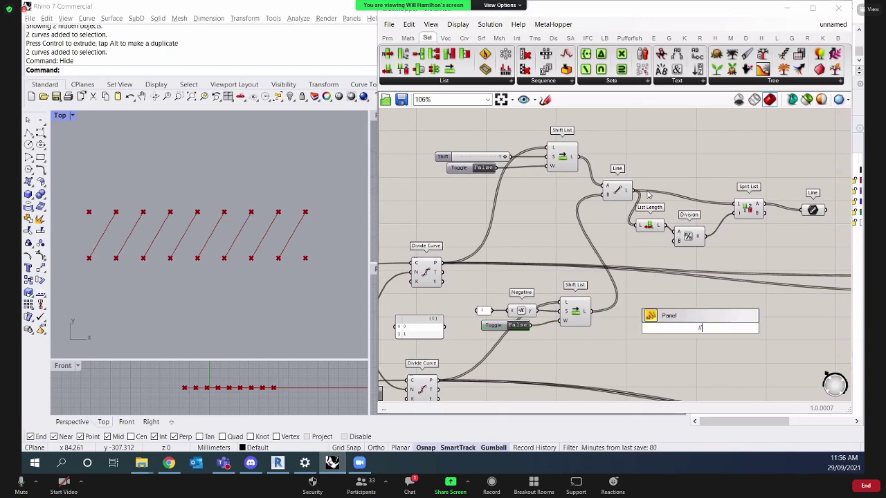
key("Return")
left_click_drag(630, 189, 664, 285)
left_click_drag(677, 353, 664, 330)
right_click_drag(807, 380, 777, 356)
left_click_drag(705, 326, 791, 349)
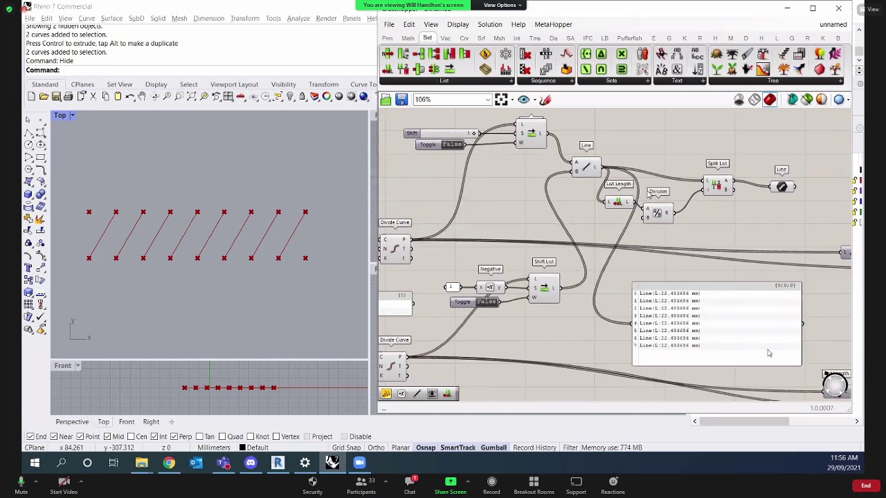
left_click_drag(734, 273, 723, 266)
left_click(585, 168)
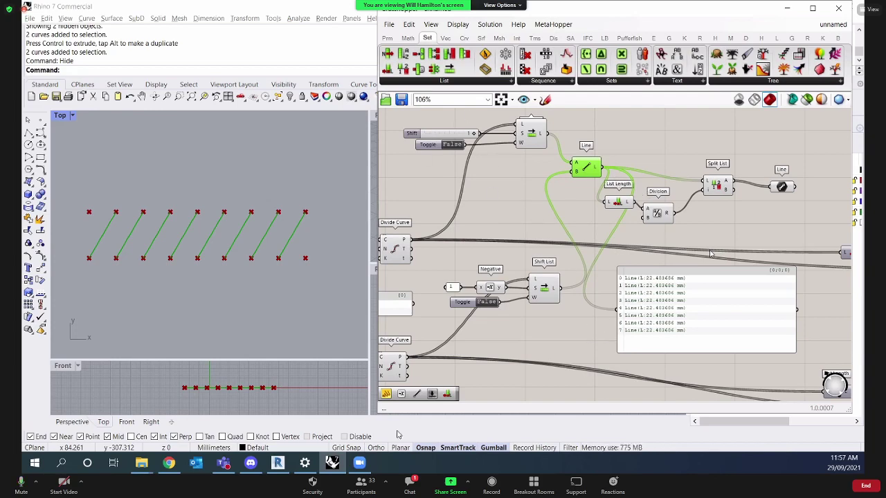
Start annotating the shared Zoom screen and draw a red circle in the empty canvas area between the two Shift Lists.
left_click(501, 6)
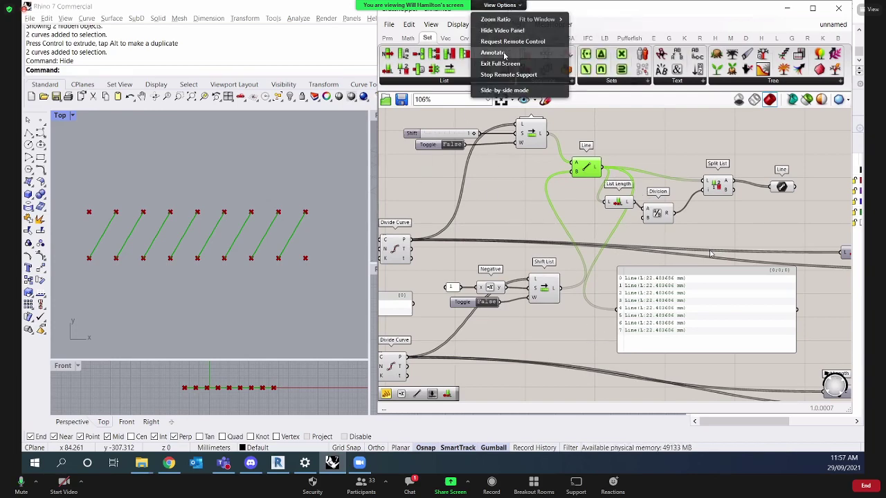
left_click(506, 53)
left_click(355, 53)
left_click(391, 78)
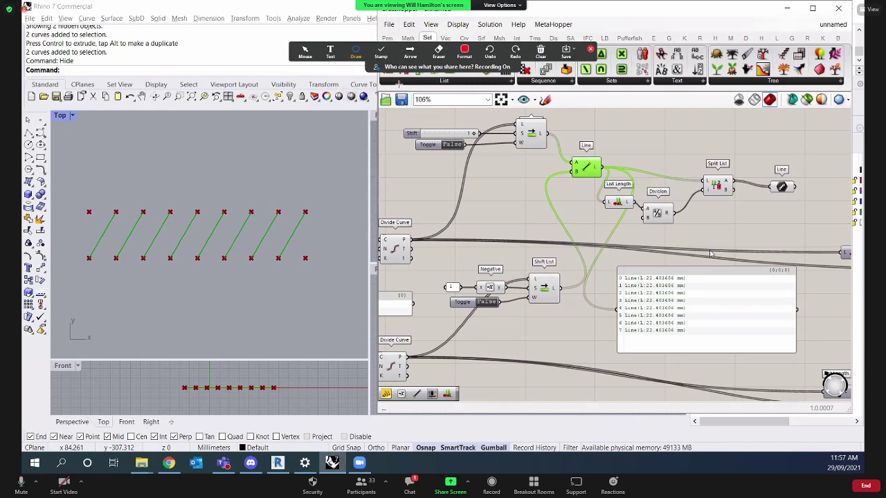
left_click_drag(470, 183, 544, 259)
Mark the Panel's list of lines with a freehand vertical red stroke along its left edge.
left_click(356, 53)
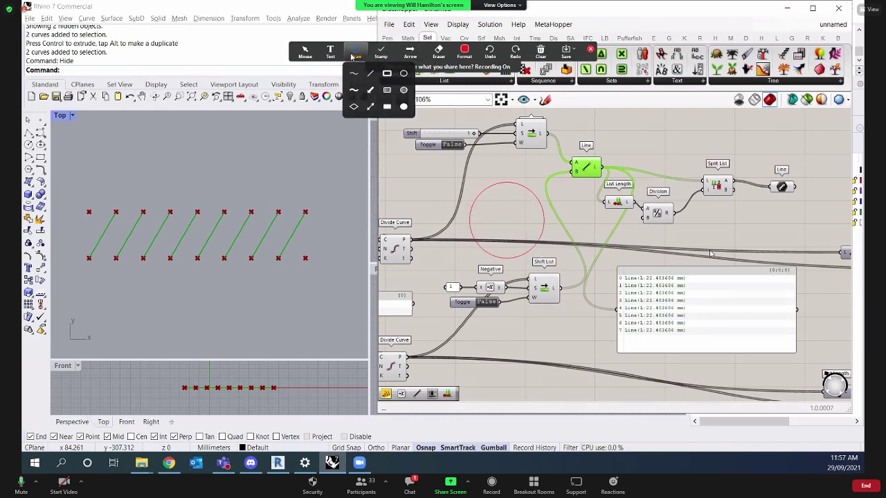
left_click(381, 53)
left_click(355, 53)
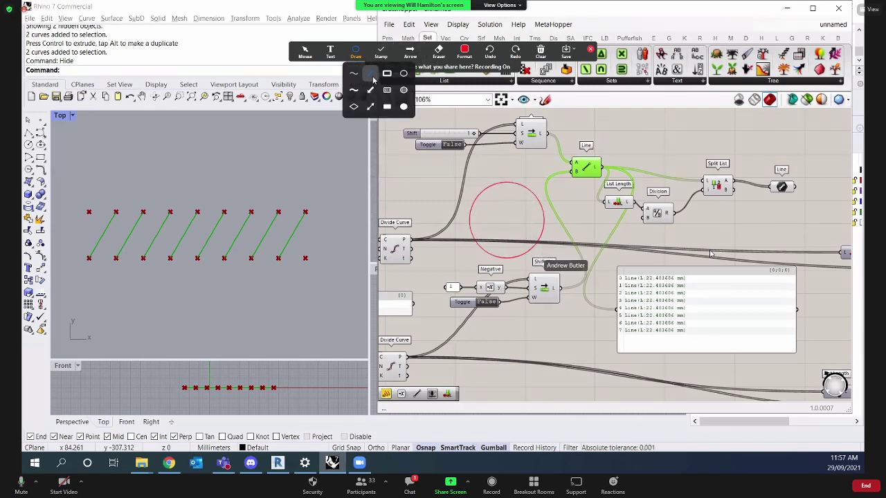
left_click(354, 77)
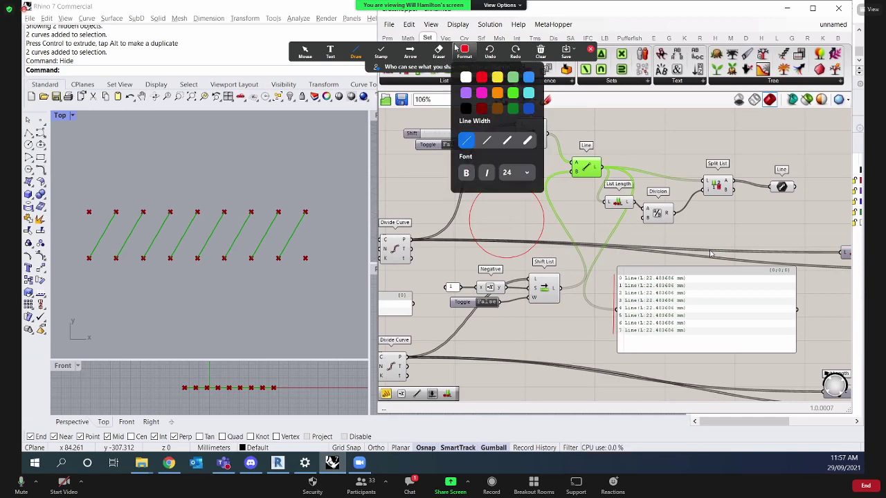
Stamp eight red cross marks evenly around the annotated circle.
left_click(380, 53)
left_click(412, 73)
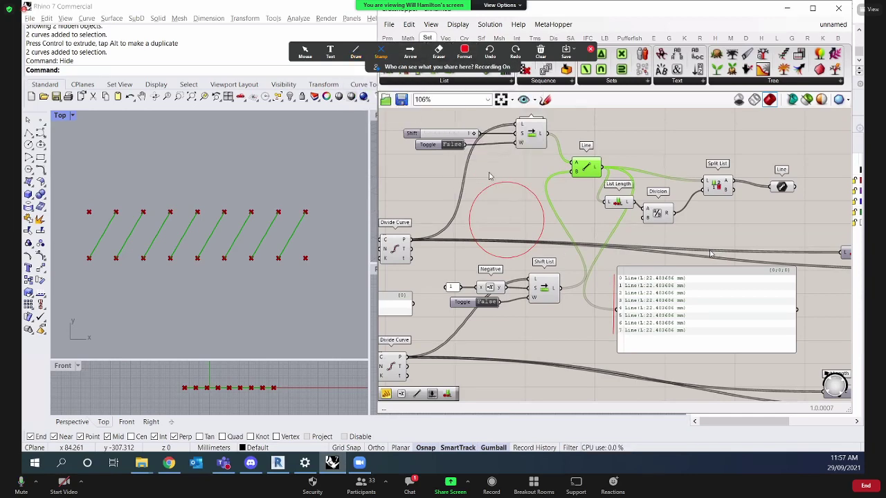
left_click(507, 182)
left_click(533, 196)
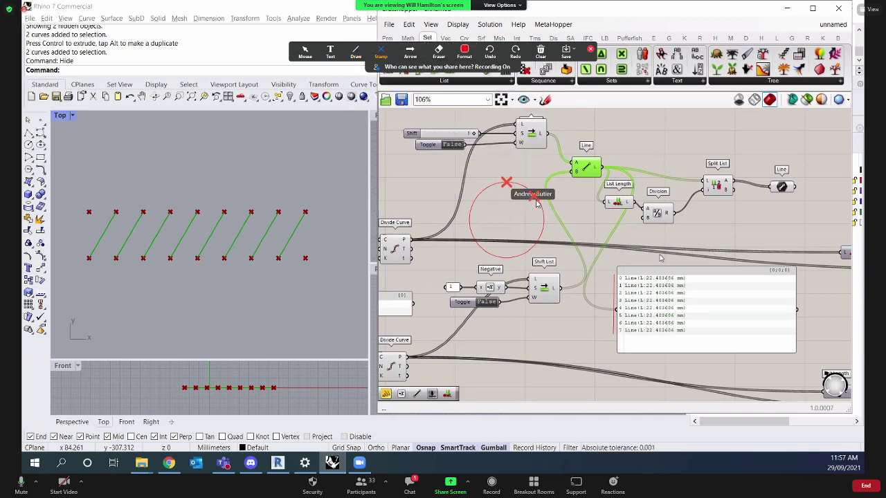
left_click(543, 218)
left_click(534, 247)
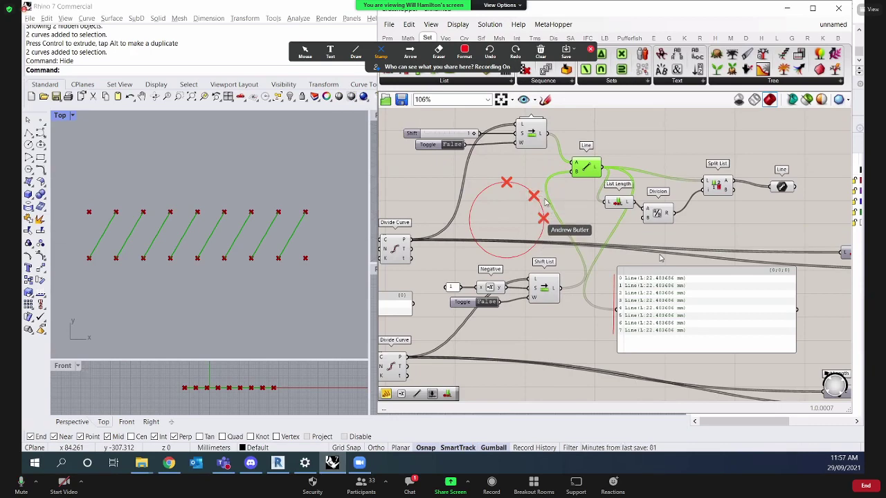
left_click(505, 257)
left_click(478, 246)
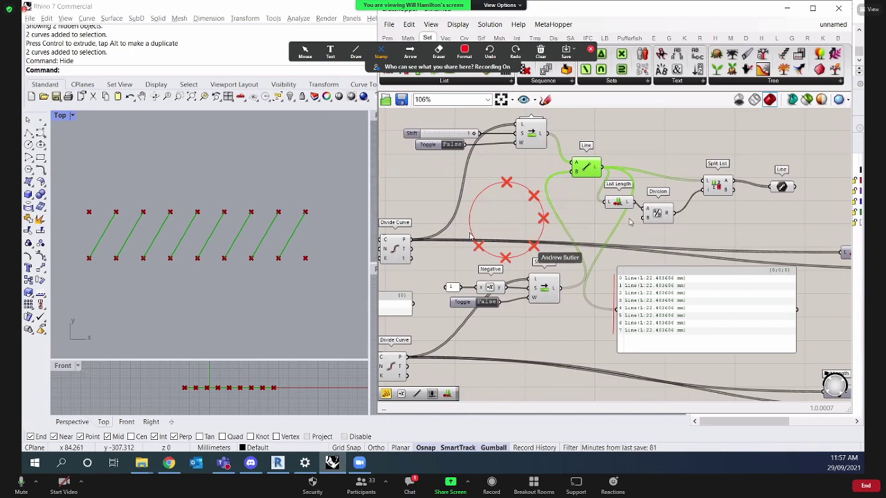
left_click(469, 220)
left_click(480, 196)
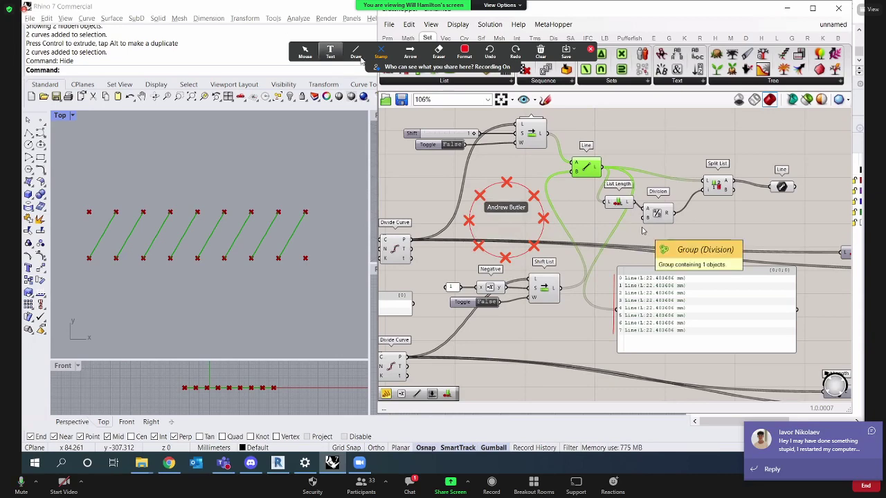
Handwrite index numbers in red beside the cross marks, starting with 0 at the topmost one.
left_click(380, 52)
left_click(379, 73)
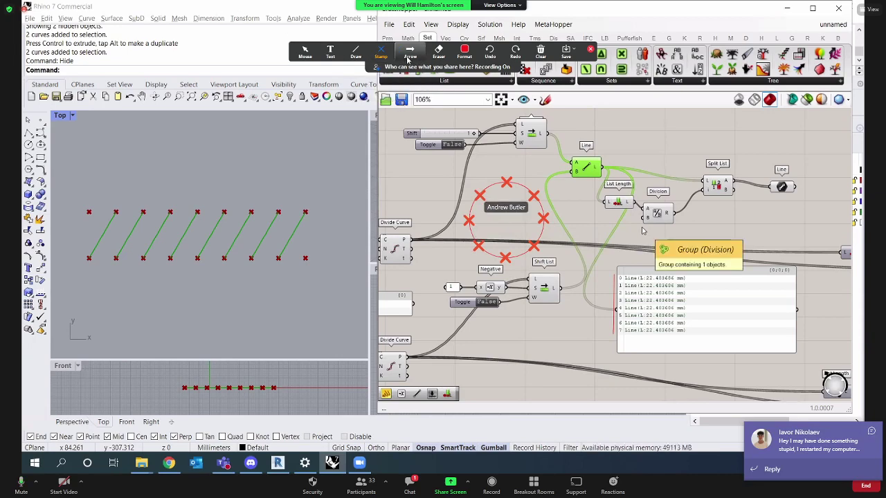
left_click(380, 54)
left_click(355, 52)
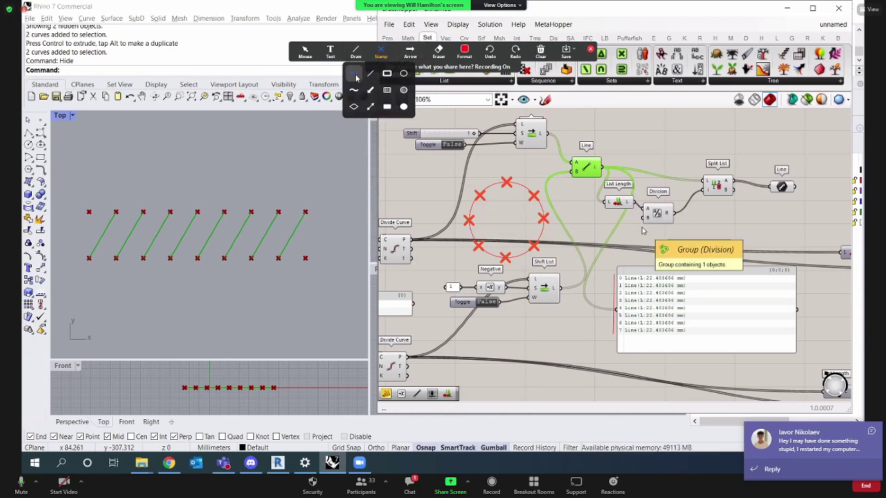
left_click(360, 73)
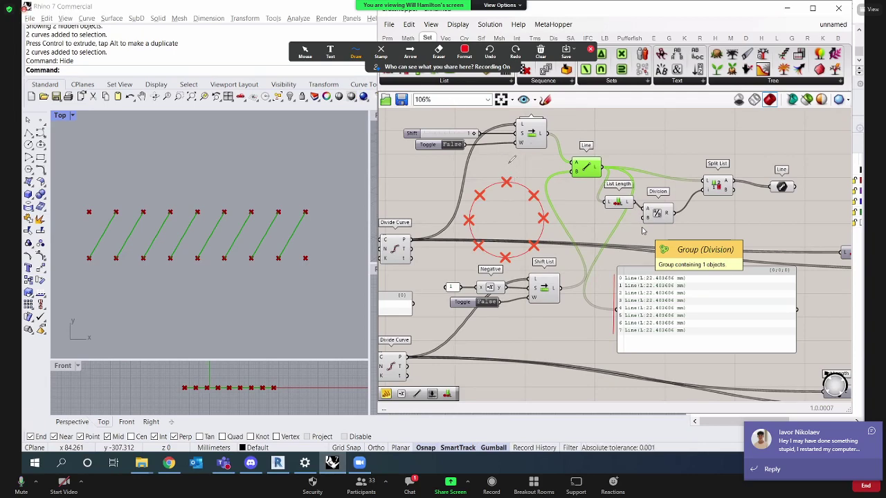
left_click_drag(512, 160, 511, 161)
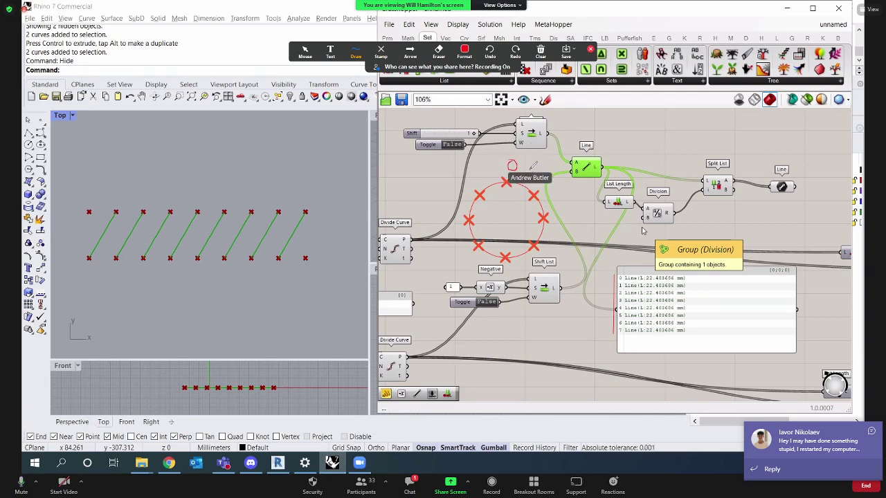
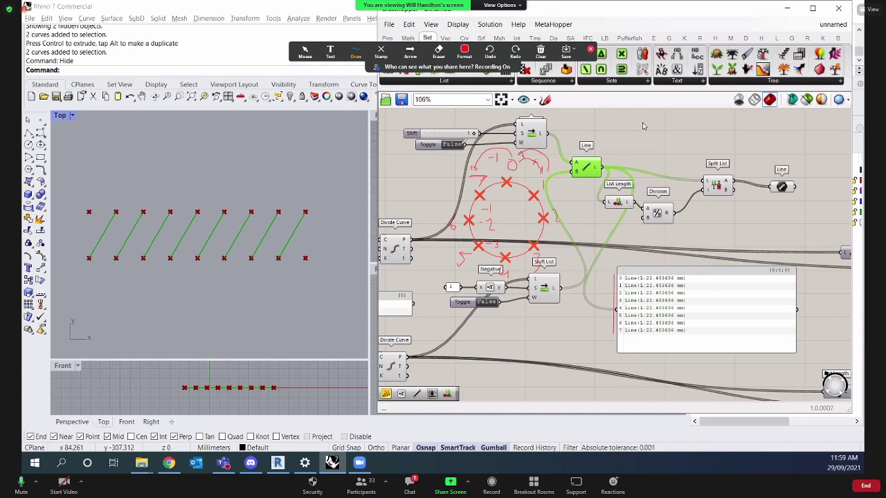
Add a Point List component fed by the upper Divide Curve's points, with a slider of 20 as its size.
double_click(512, 335)
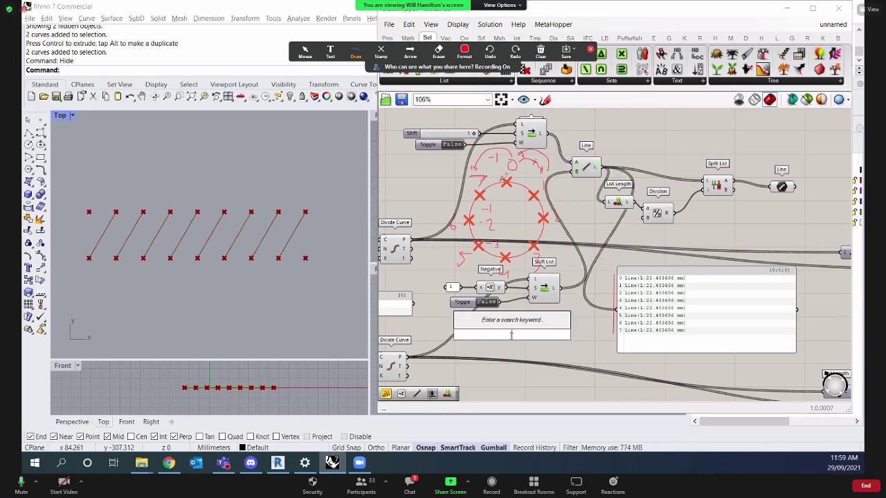
type("poin")
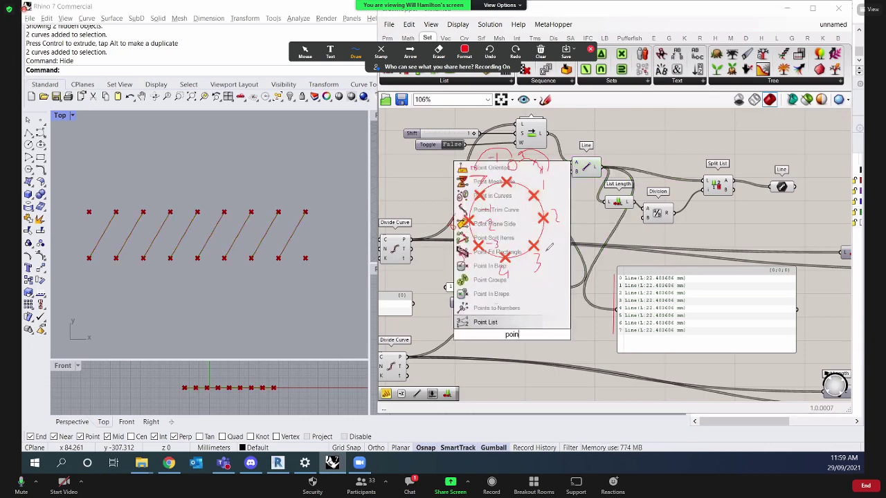
key("Return")
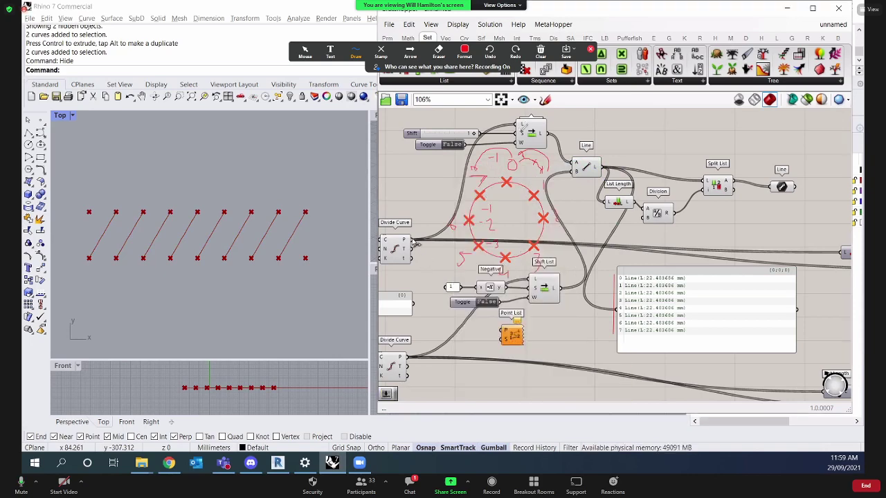
left_click_drag(410, 240, 516, 341)
double_click(462, 339)
type("20")
key("Return")
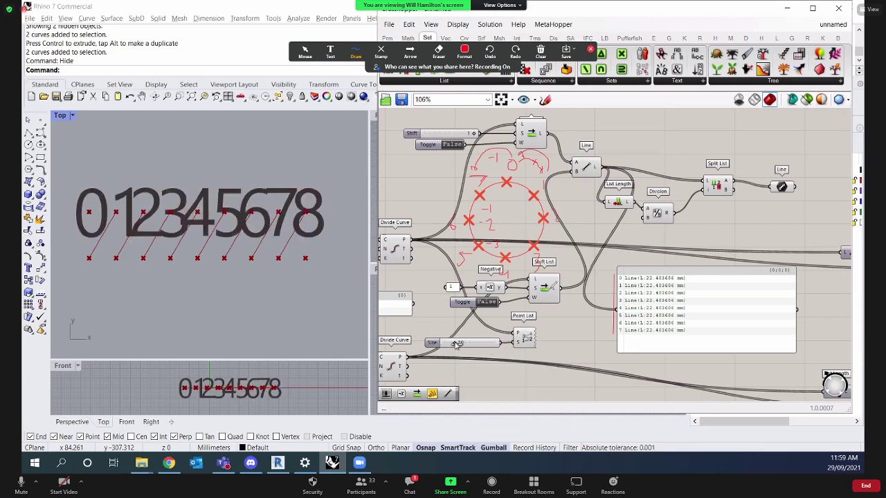
Set the Point List's size slider to 9 and feed its points from the upper Shift List's output.
left_click_drag(457, 343, 450, 347)
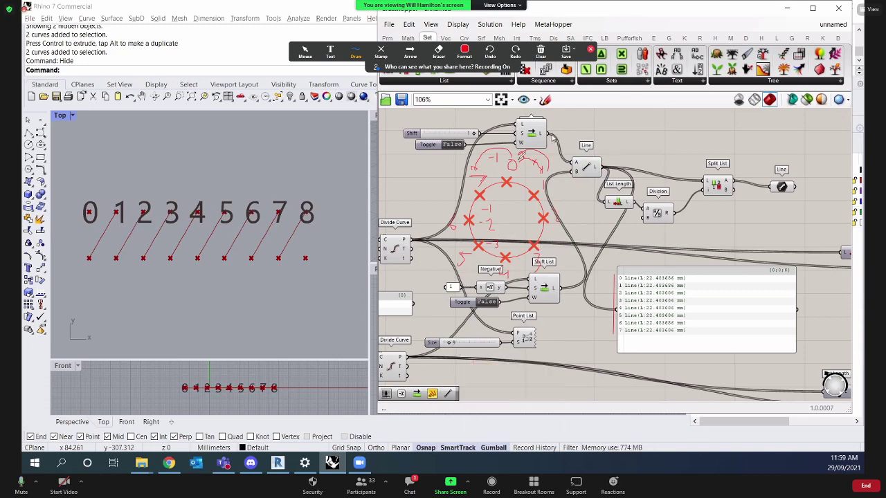
left_click_drag(549, 134, 517, 334)
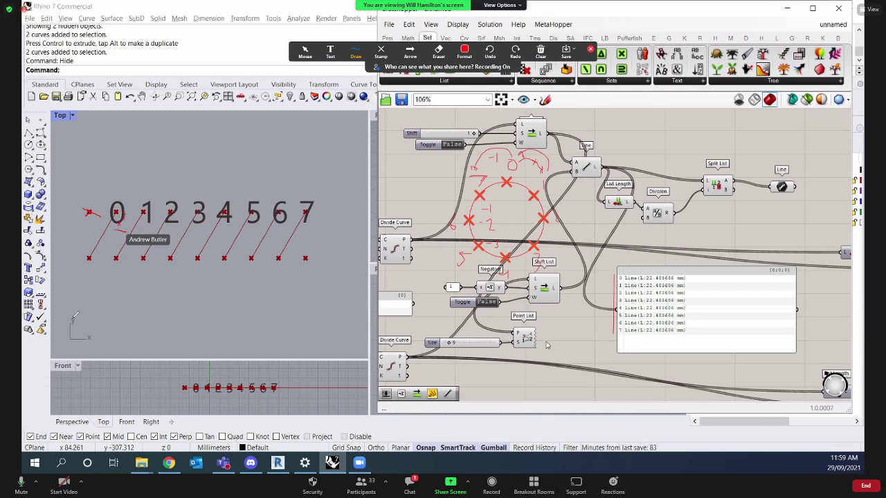
Clear all annotation drawings and delete the Point List component together with its size slider.
left_click_drag(550, 347, 492, 337)
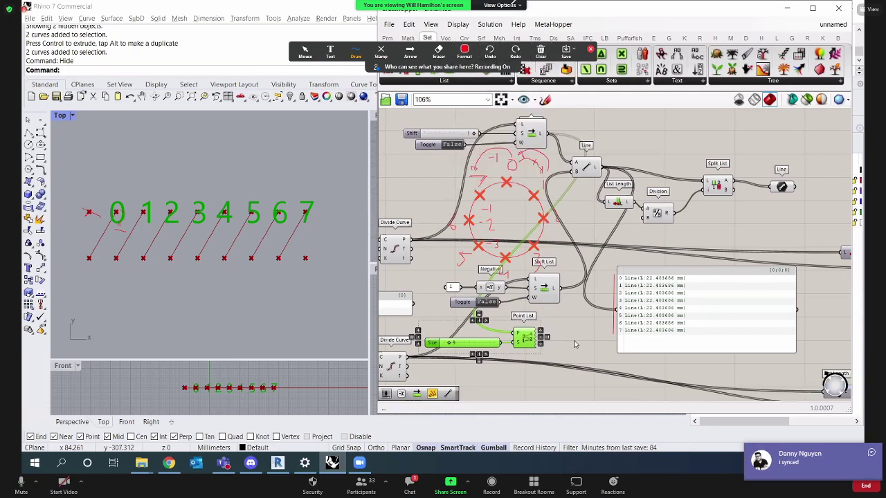
left_click(540, 51)
left_click(545, 72)
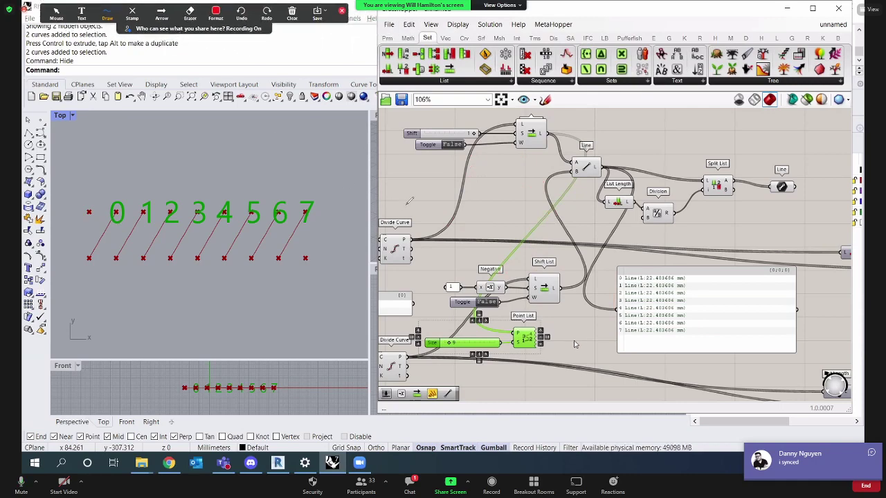
key("Delete")
right_click_drag(575, 340, 611, 221)
double_click(564, 233)
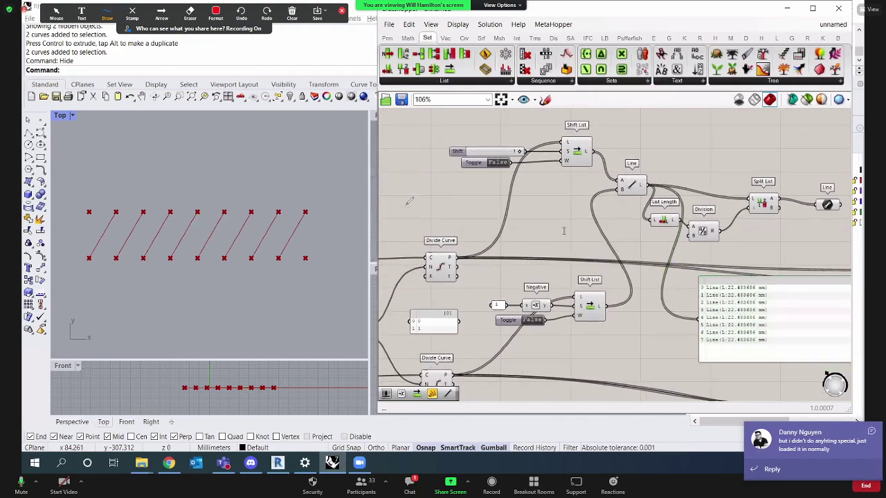
left_click(547, 198)
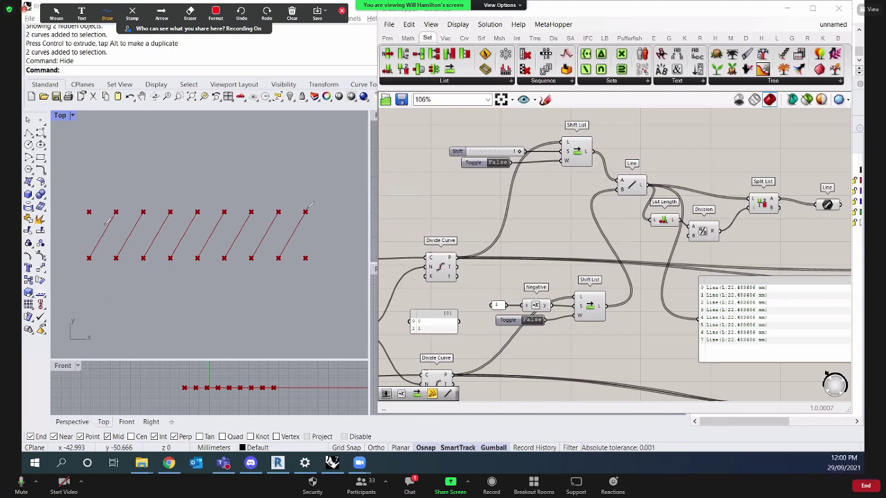
Cross out the last upper division point, write -1 above the Negative component, and sketch an opposing diagonal between the point rows.
left_click_drag(296, 202, 322, 223)
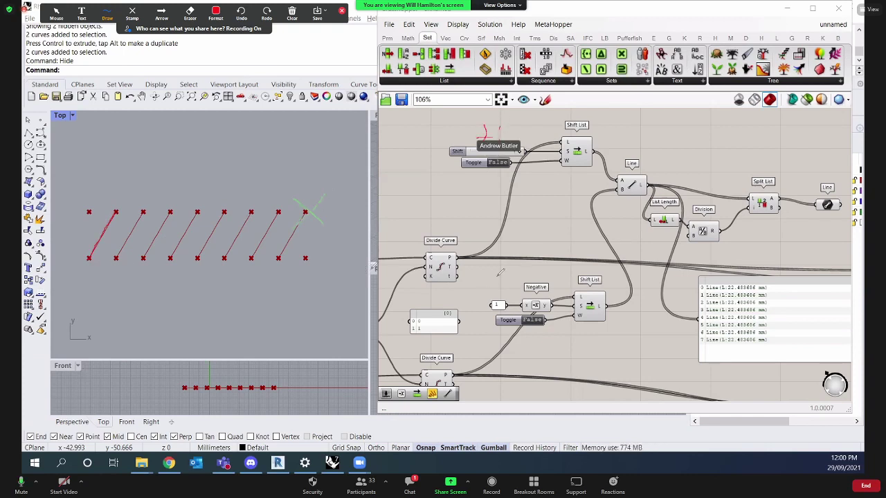
left_click_drag(490, 284, 508, 284)
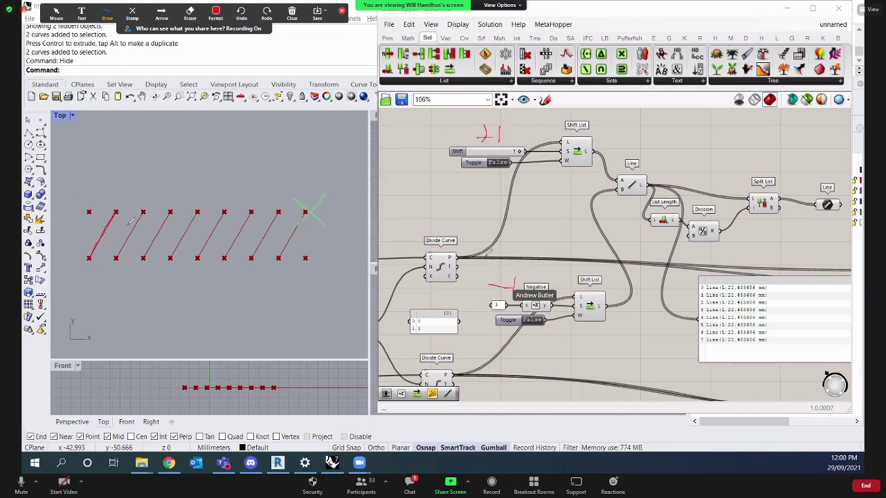
left_click_drag(171, 211, 200, 246)
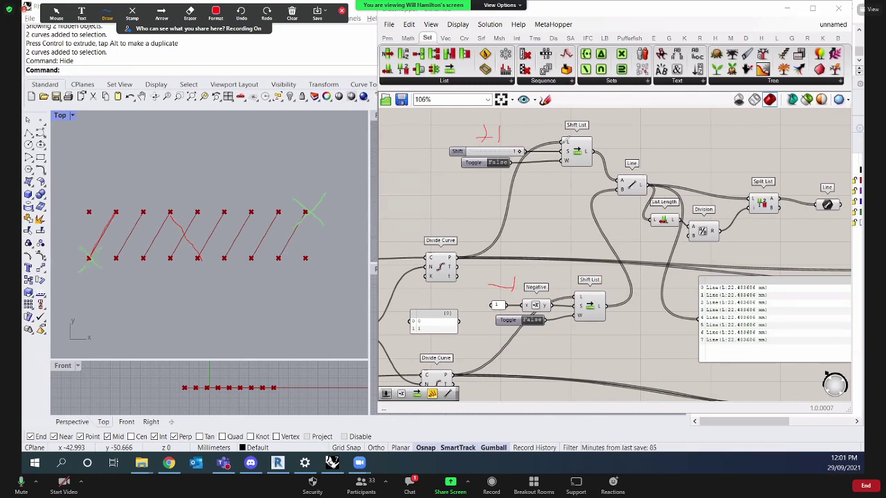
left_click_drag(508, 145, 503, 136)
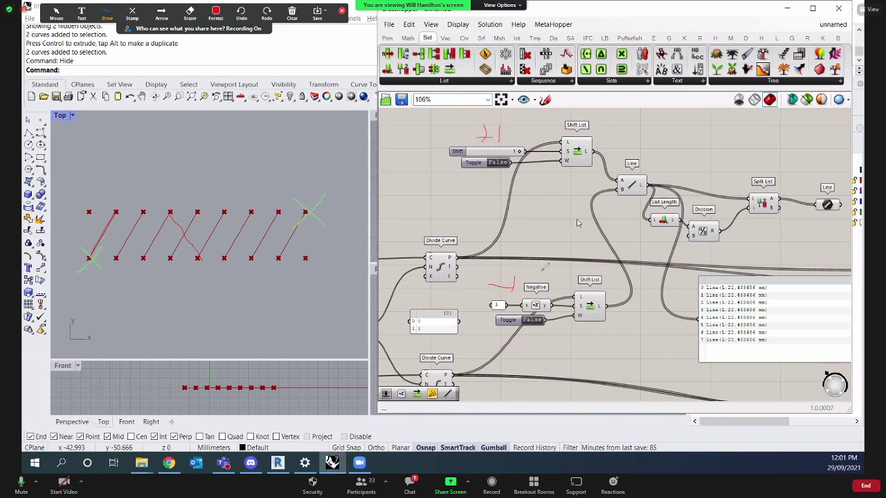
Duplicate the upper Shift List with its slider and toggle, and route the copy's shift value through a new Negative component.
left_click_drag(564, 199, 485, 136)
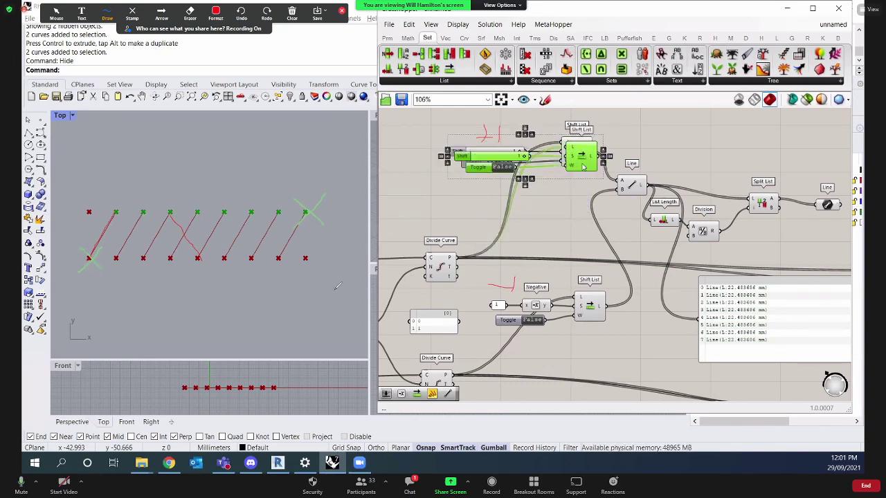
left_click_drag(582, 171, 580, 241, "alt")
double_click(545, 181)
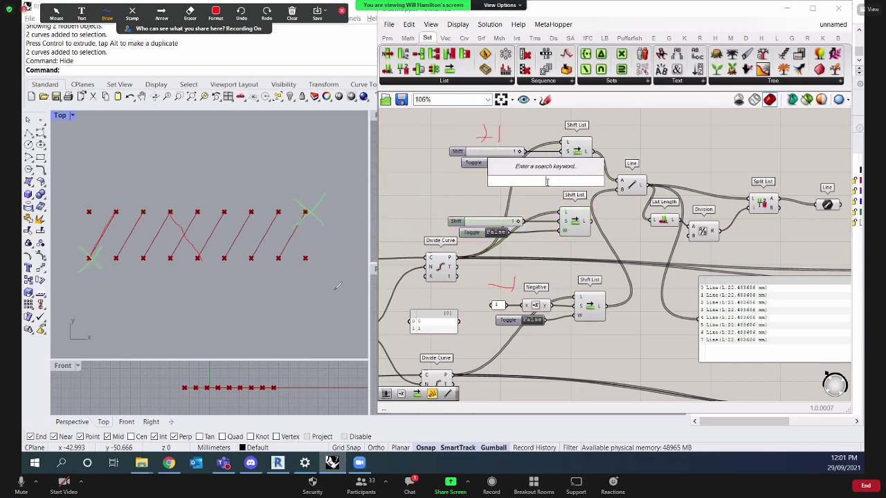
type("neg")
key("Return")
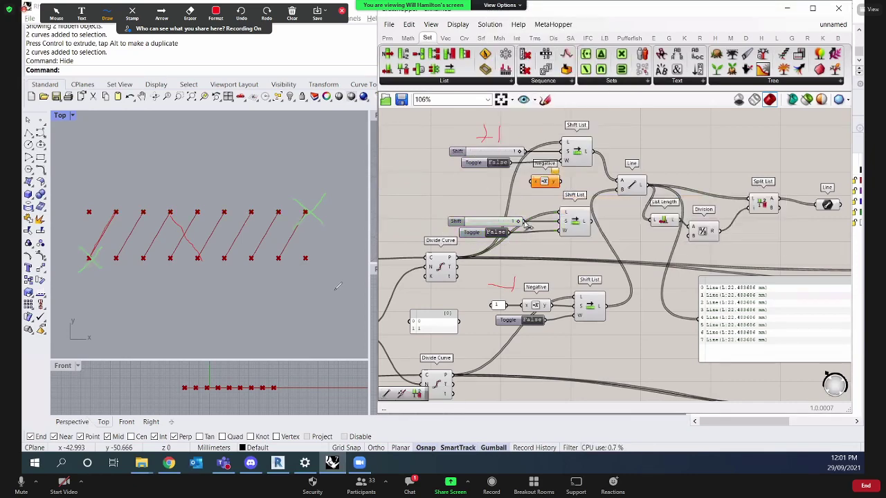
left_click_drag(524, 222, 563, 223)
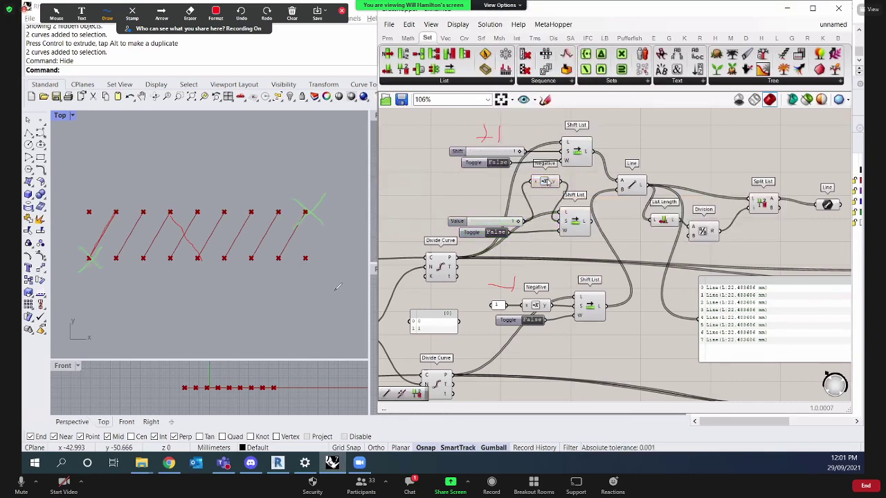
left_click_drag(544, 181, 541, 202)
left_click(575, 220)
Clear all the annotation drawings around the truss points and Shift List components.
left_click(289, 21)
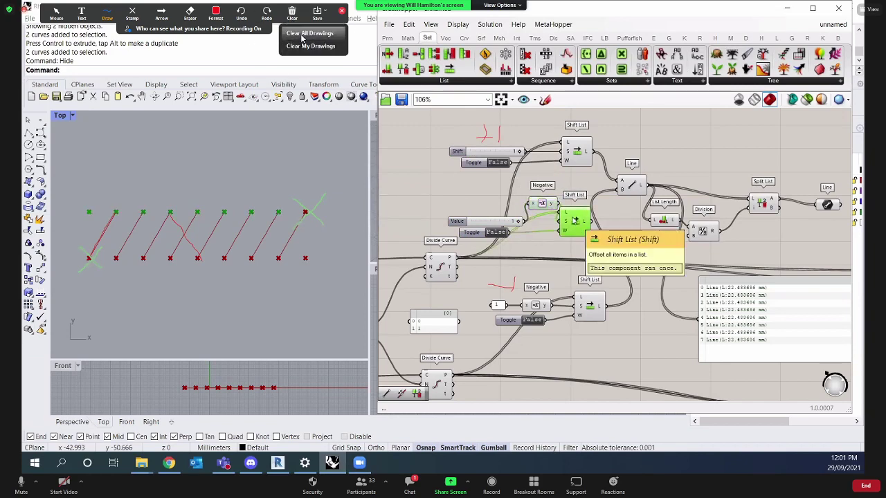
left_click(304, 31)
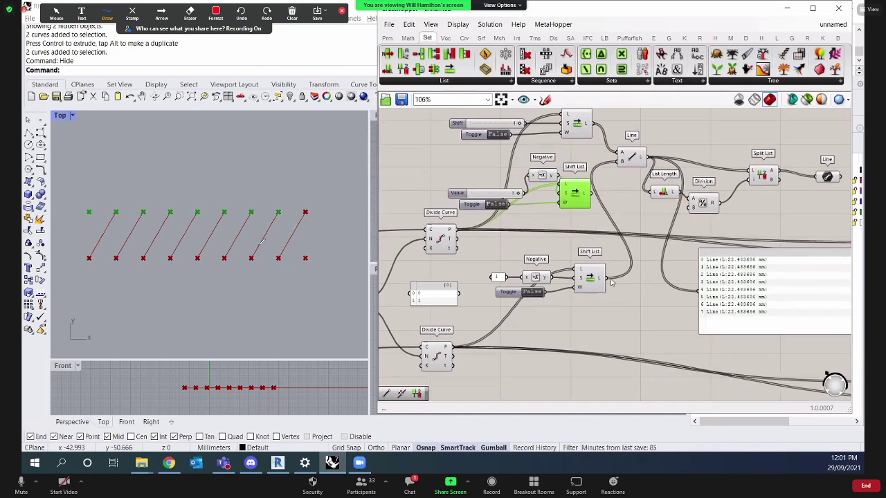
Duplicate the lower Shift List with its inputs, and delete the copy's Negative component so the value 1 feeds its shift directly.
left_click_drag(608, 312, 493, 264)
left_click_drag(569, 284, 568, 377, "alt")
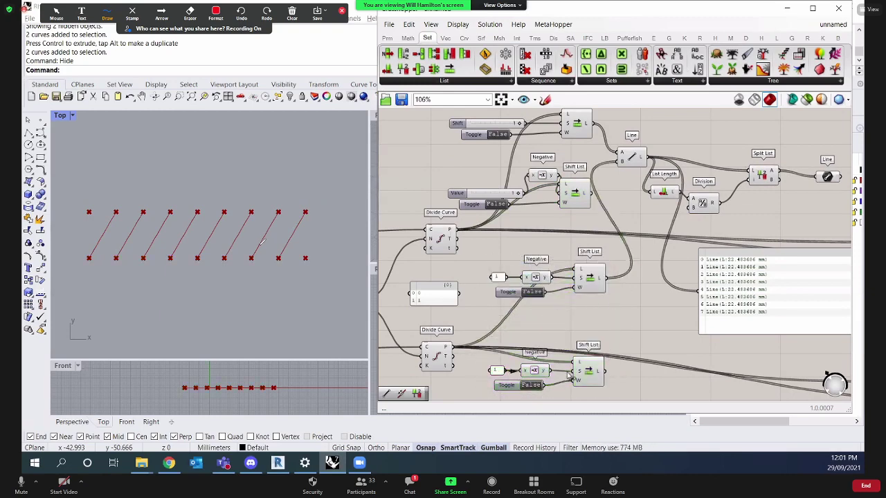
left_click(538, 372)
key("Delete")
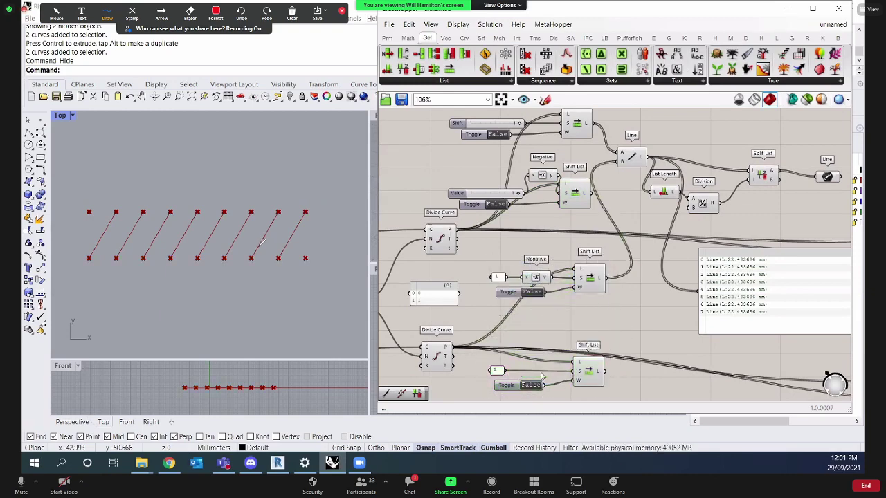
left_click(591, 374)
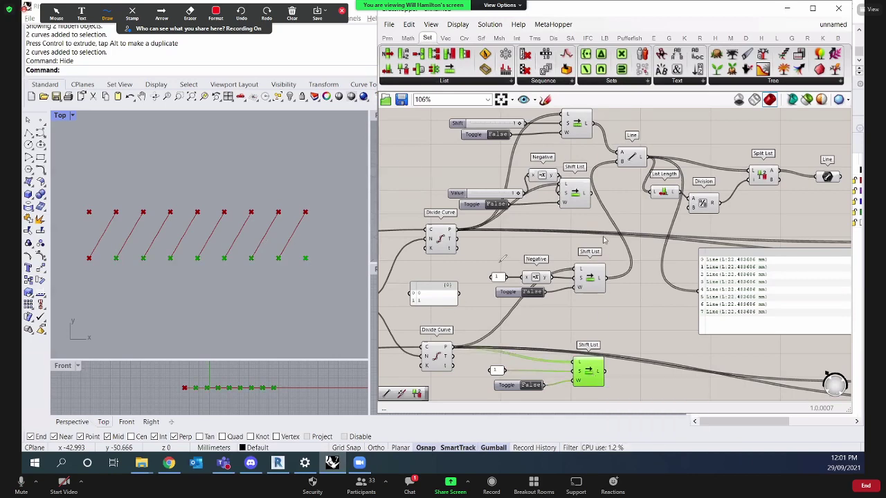
left_click(576, 196, "shift")
Add a second Line component from the duplicated upper Shift List's output to the duplicated lower Shift List's output.
right_click_drag(648, 325, 616, 316)
double_click(625, 312)
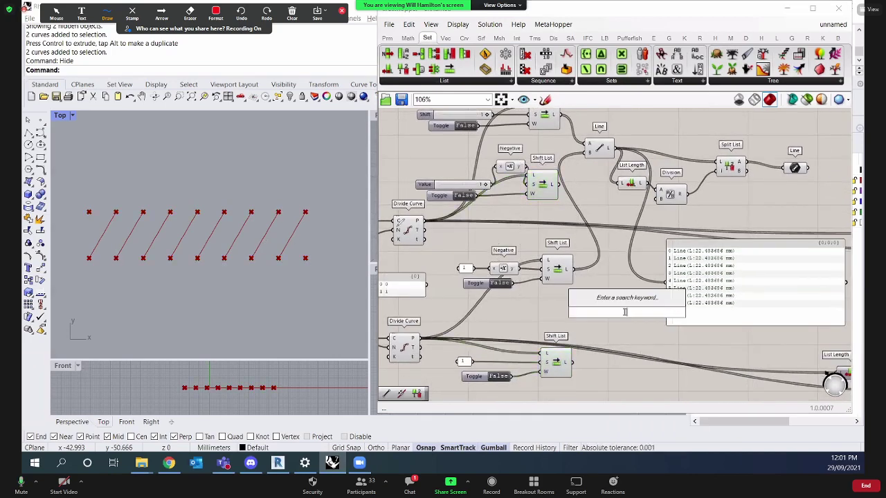
type("line")
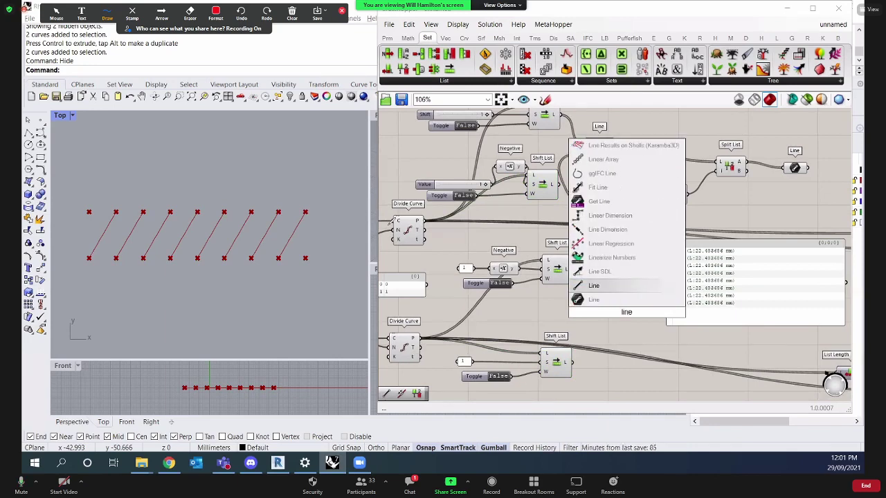
key("Return")
right_click_drag(579, 234, 570, 234)
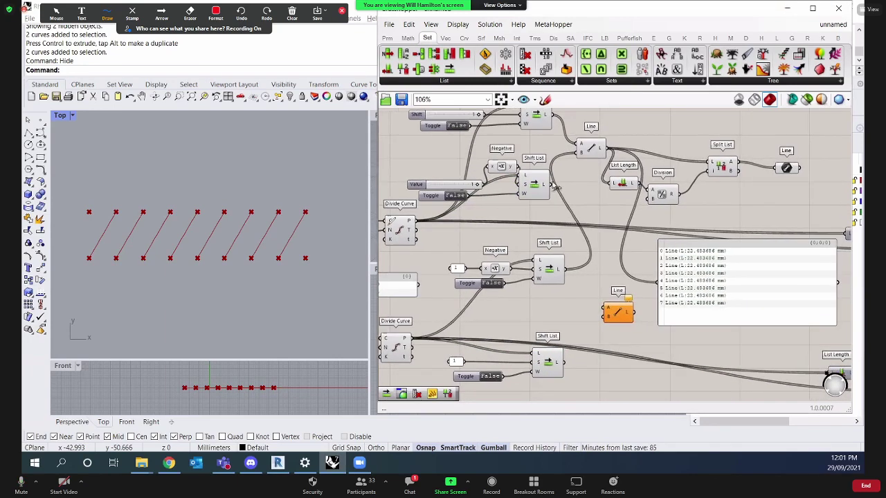
left_click_drag(552, 184, 606, 307)
left_click_drag(564, 362, 610, 326)
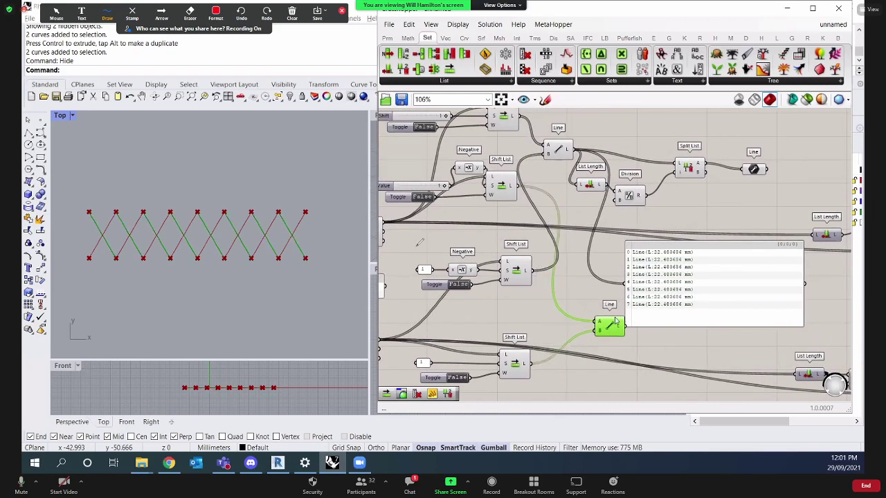
right_click_drag(663, 310, 644, 313)
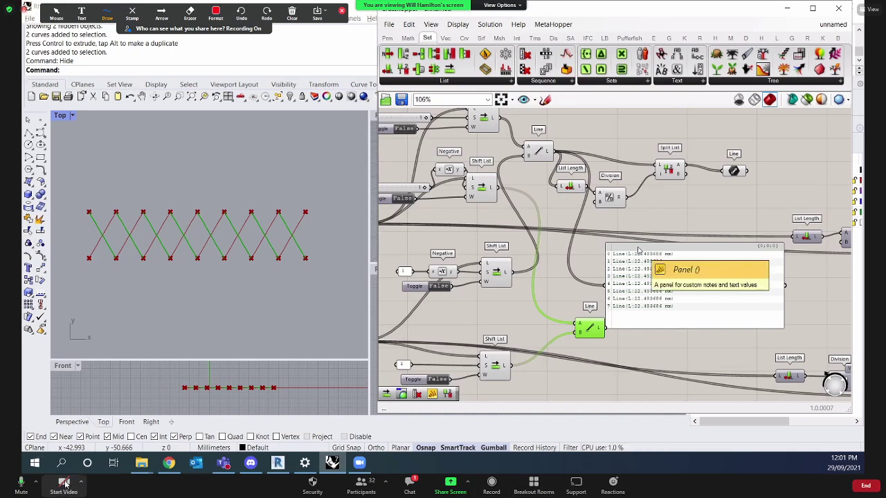
Switch to Chrome to examine the Warren truss reference images, and return to Grasshopper.
key("alt+Tab")
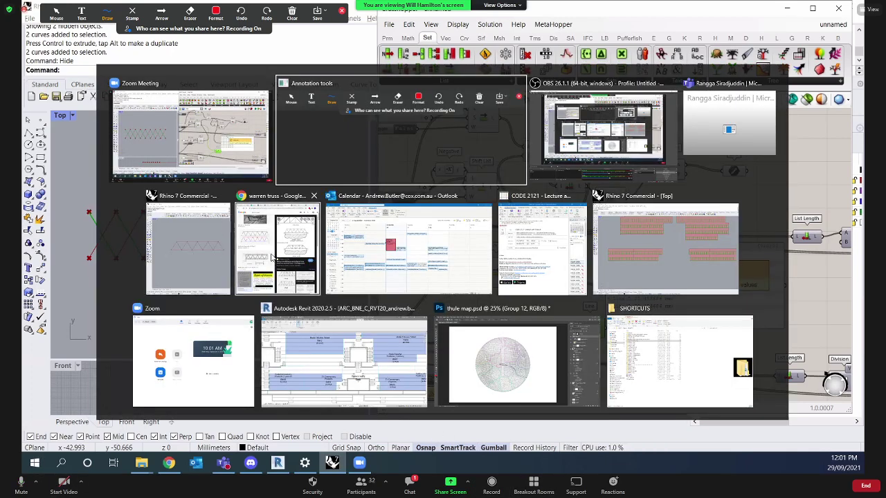
left_click(249, 253)
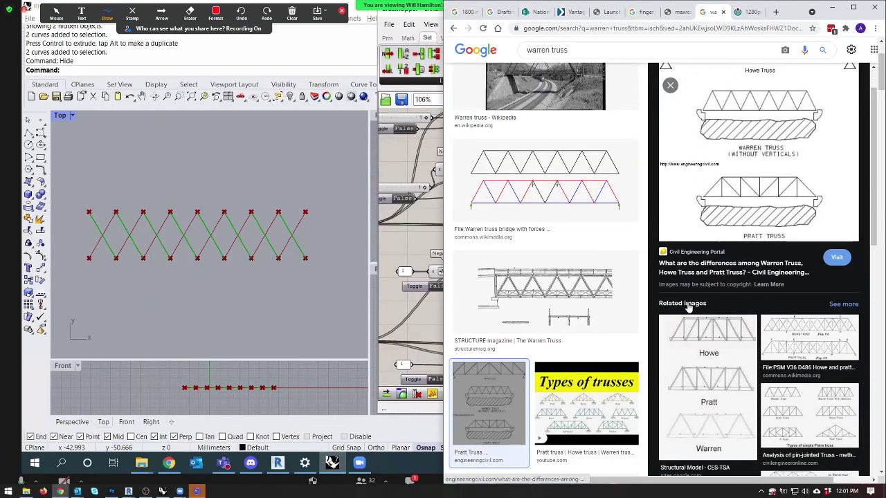
key("alt+Tab")
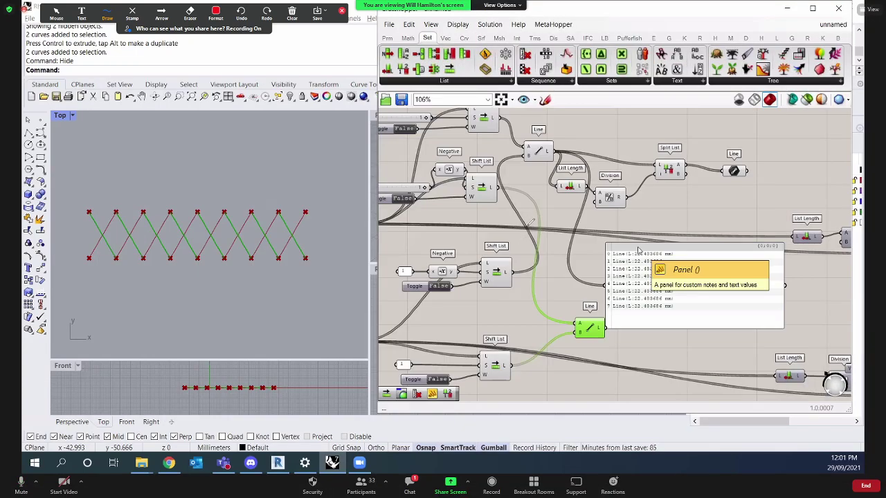
key("alt+Tab")
key("alt+Tab")
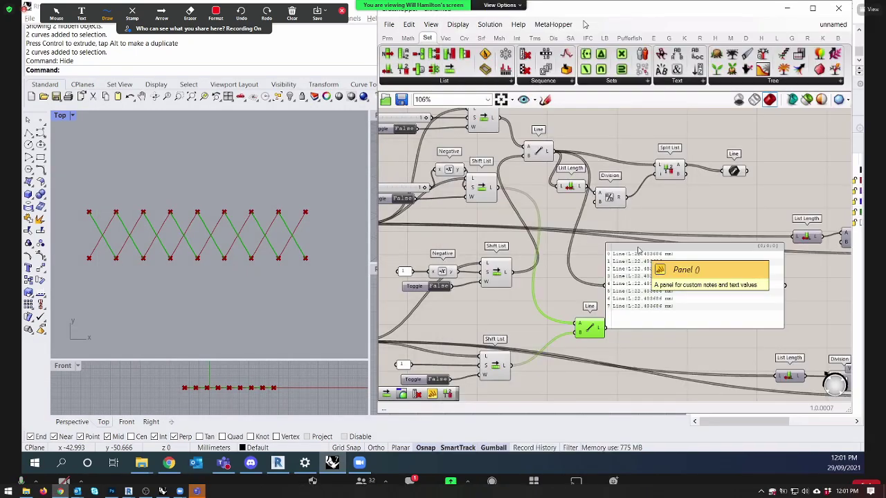
key("alt+Tab")
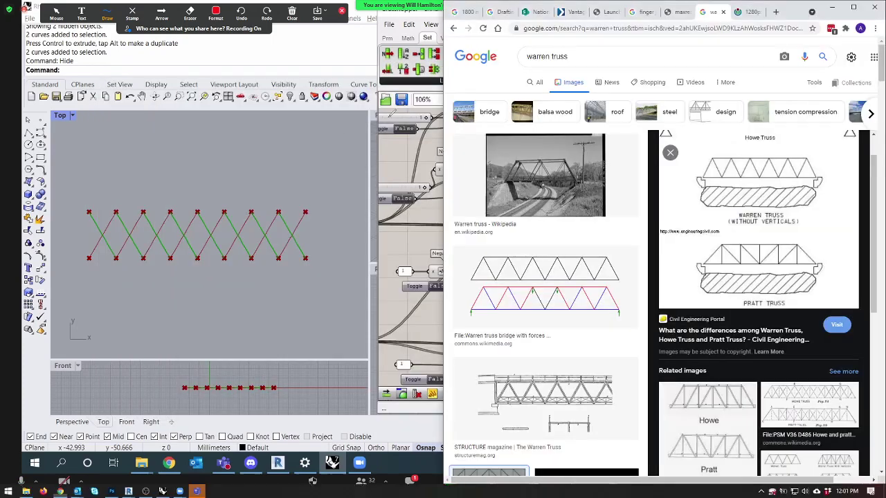
double_click(789, 17)
key("alt+Tab")
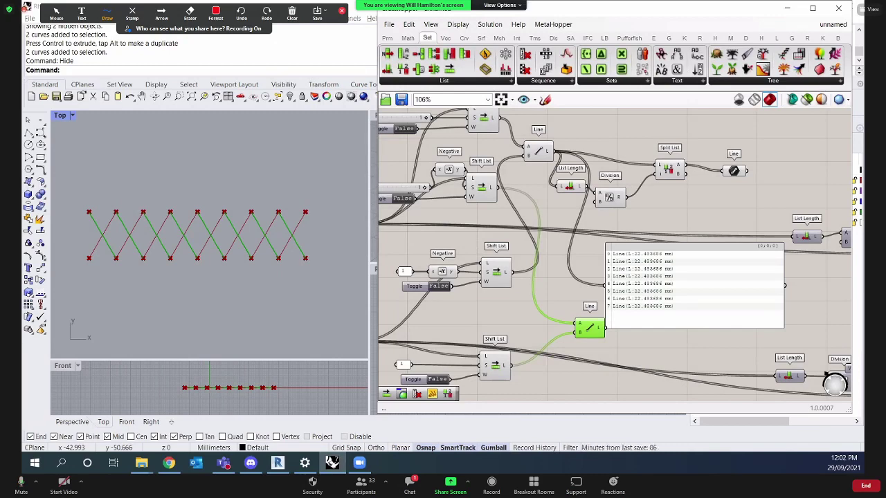
Delete the Panel listing the first Line component's results and select the second Line component to check its diagonals.
left_click(699, 271)
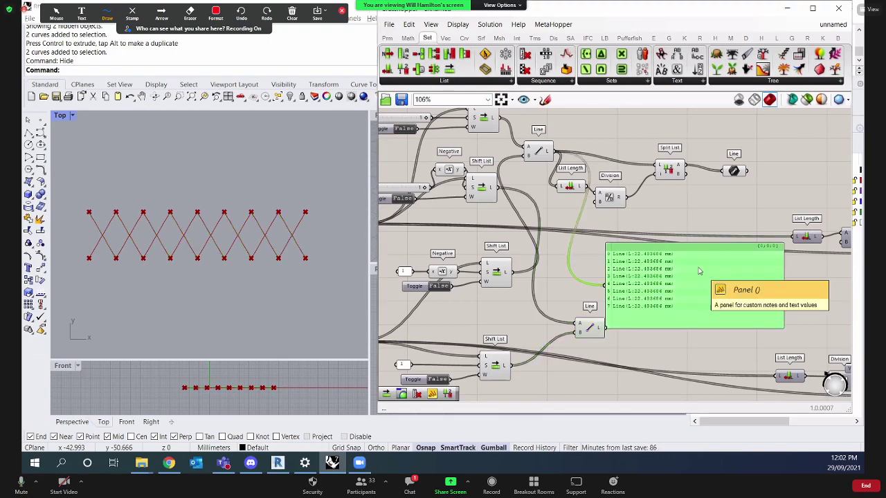
key("Delete")
right_click_drag(678, 262, 675, 262)
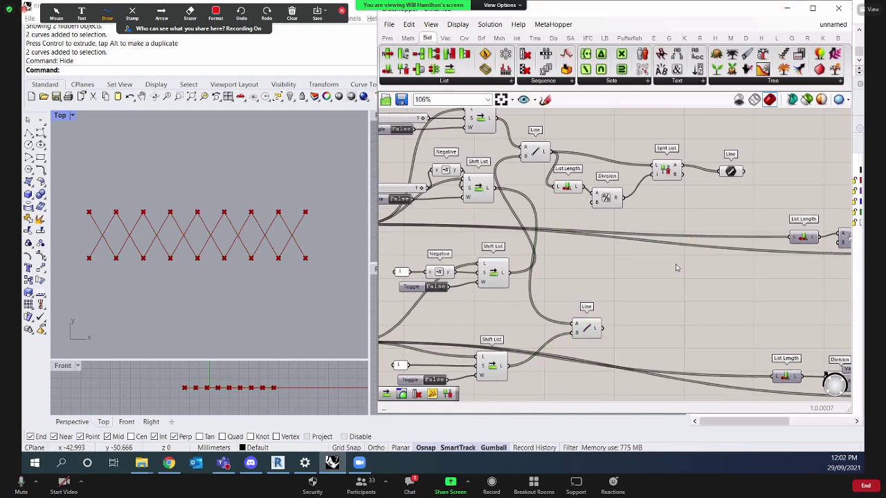
scroll(677, 268, "down", 2)
left_click(606, 311)
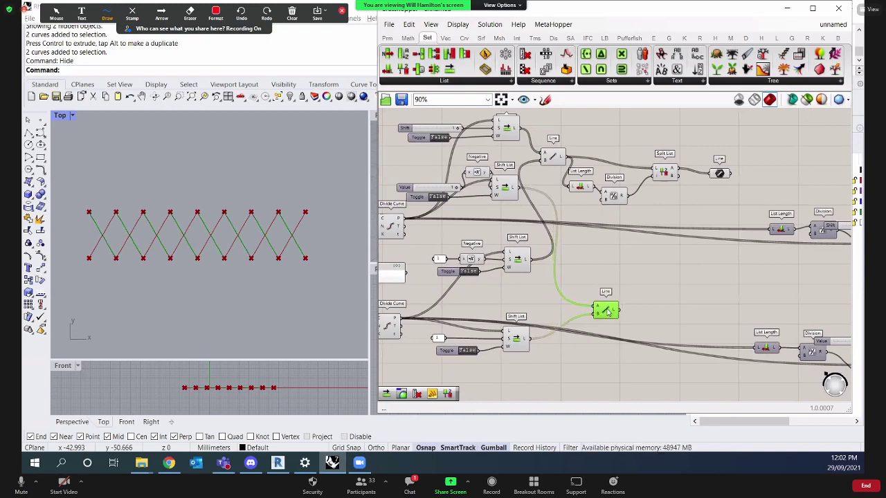
Shift the List Length, Division, Split List and Line parameter group further along the canvas, together with the upper Line component.
left_click_drag(746, 206, 580, 157)
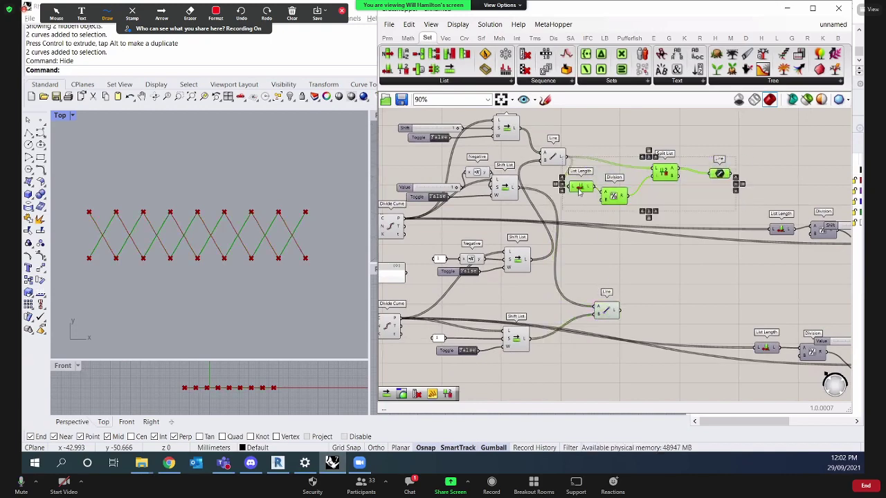
left_click_drag(581, 187, 633, 185)
left_click_drag(561, 158, 604, 166)
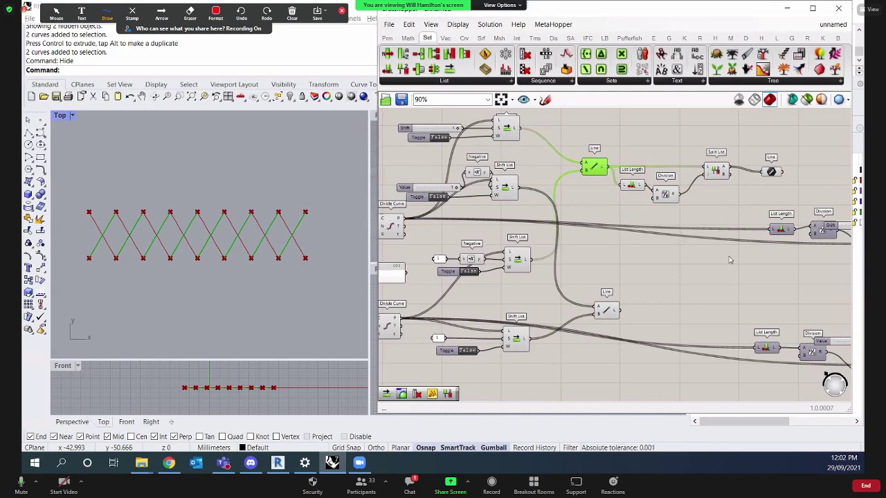
Delete the two leftover List Length, Division, Split List and Shift List chains, with their attached inputs, beyond the Line components.
right_click_drag(725, 259, 706, 257)
scroll(706, 257, "down", 3)
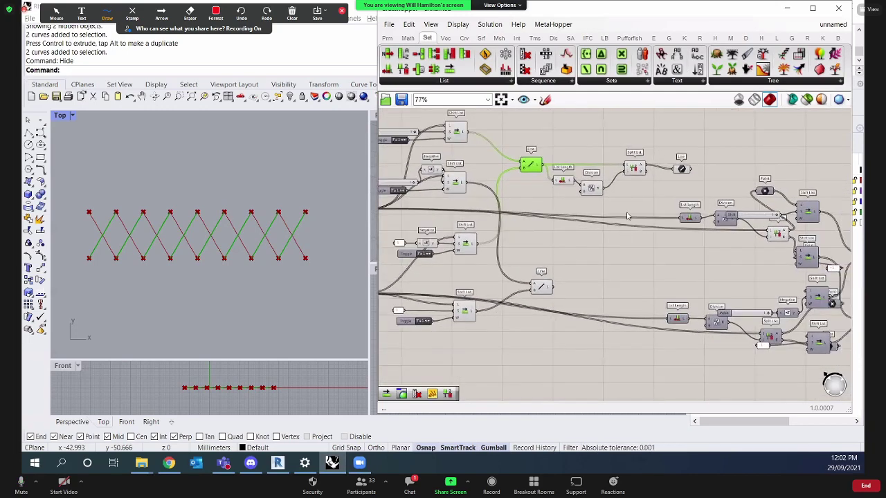
left_click_drag(777, 364, 627, 195)
key("Delete")
left_click_drag(761, 234, 697, 176)
key("Delete")
right_click_drag(623, 216, 594, 213)
scroll(594, 214, "up", 3)
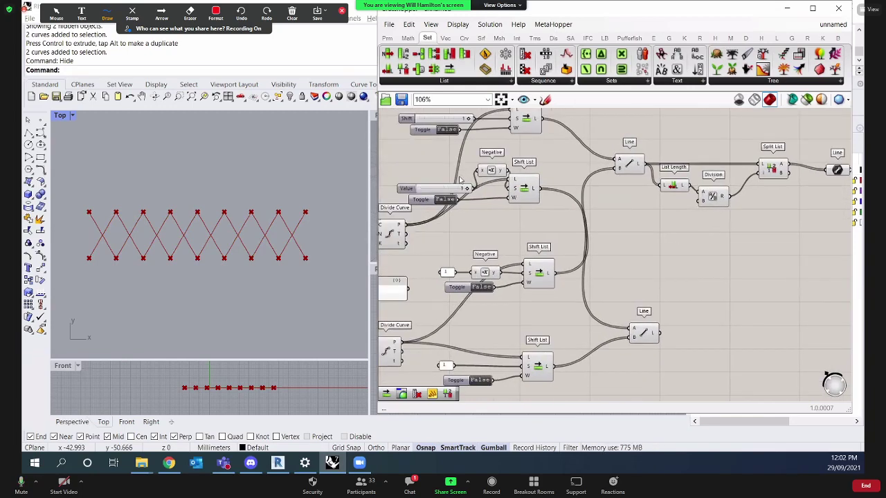
Feed the second upper Shift List's shift from the lower Negative component and delete the Value slider with its own Negative.
left_click(436, 188)
left_click_drag(436, 188, 428, 184)
left_click_drag(493, 170, 490, 181)
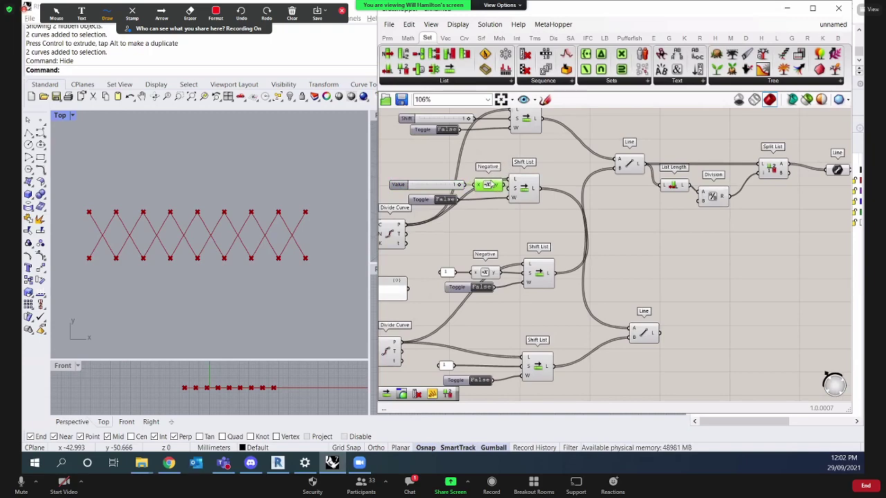
right_click_drag(576, 217, 583, 222)
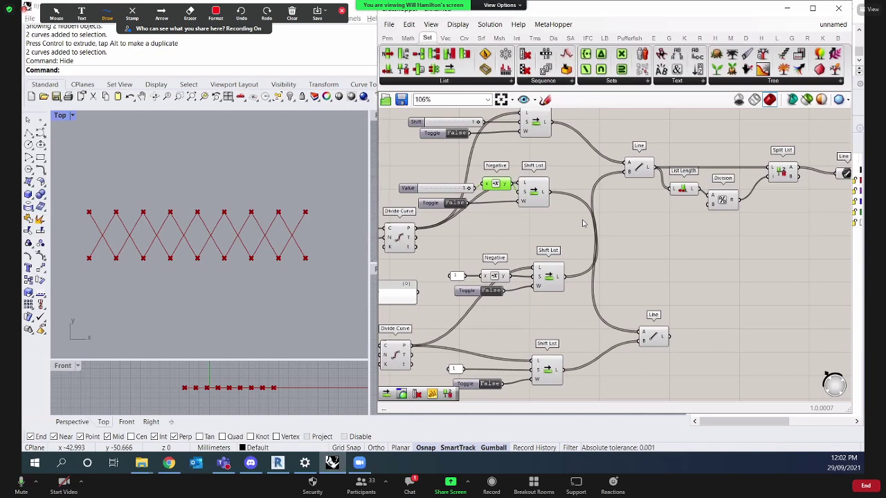
left_click(490, 277)
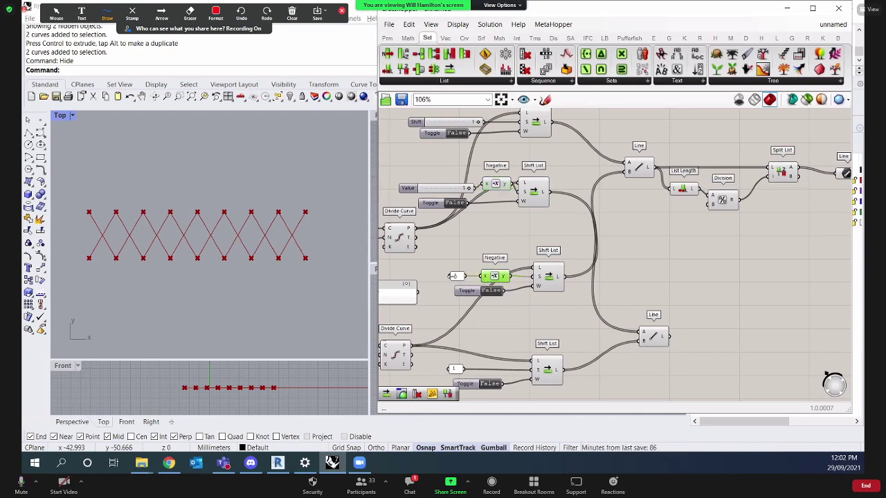
left_click_drag(494, 276, 522, 200)
left_click(540, 231)
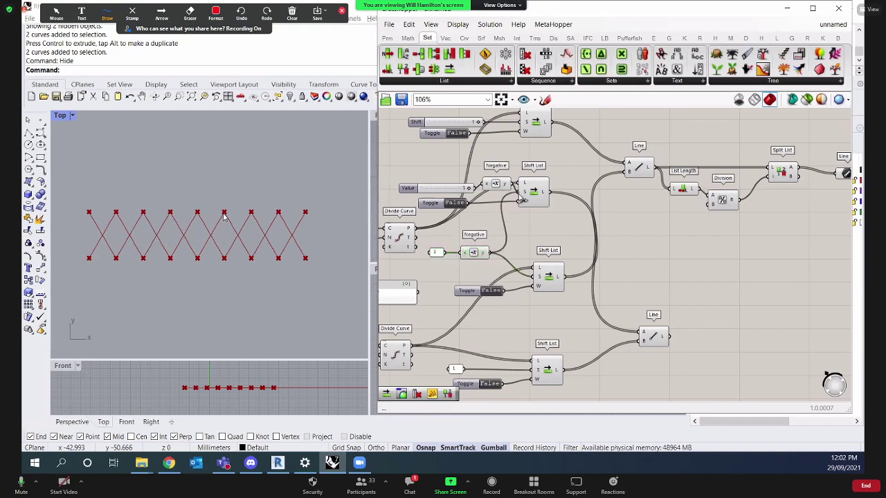
left_click(499, 185)
left_click(448, 190, "shift")
key("Delete")
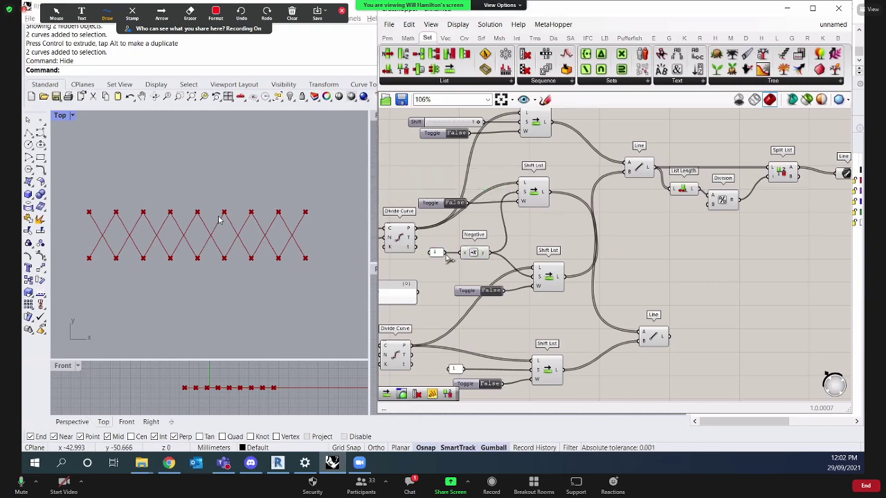
Connect the remaining panel of 1 to the shift inputs of the first and last Shift Lists, deleting the Shift slider and the duplicate panel.
left_click_drag(447, 253, 530, 126)
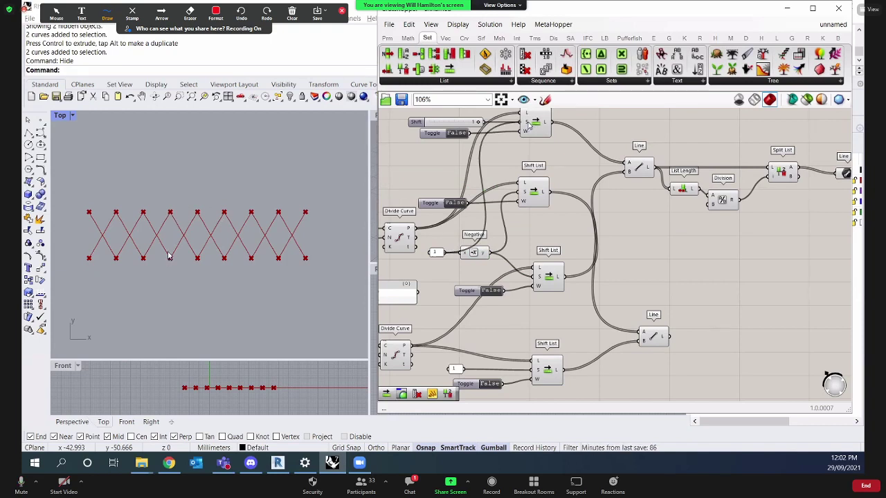
left_click_drag(446, 254, 539, 371)
left_click(455, 370)
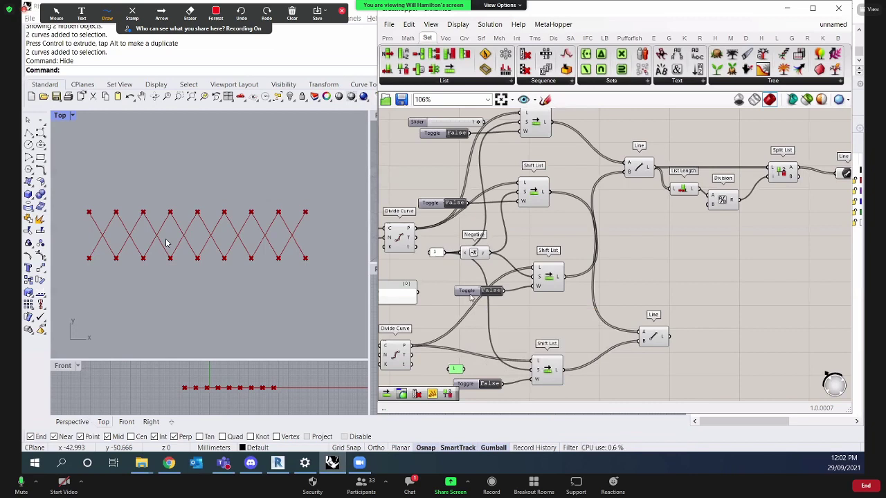
key("Delete")
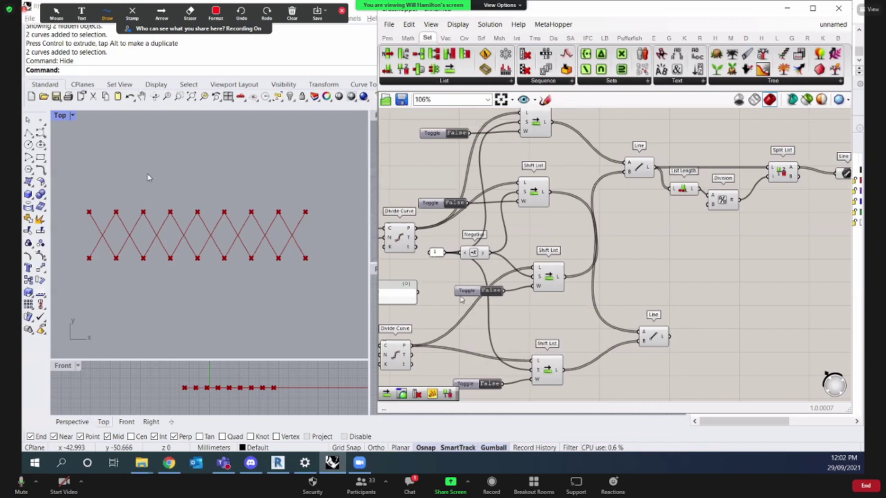
Connect one False toggle to the wrap inputs of all four Shift Lists and delete the redundant toggles.
left_click_drag(464, 292, 534, 380)
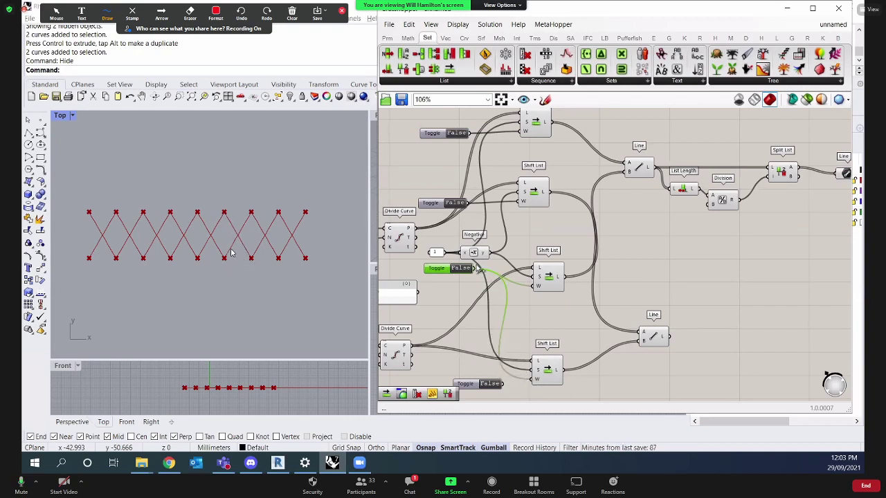
left_click_drag(477, 268, 524, 201)
left_click_drag(477, 268, 524, 132)
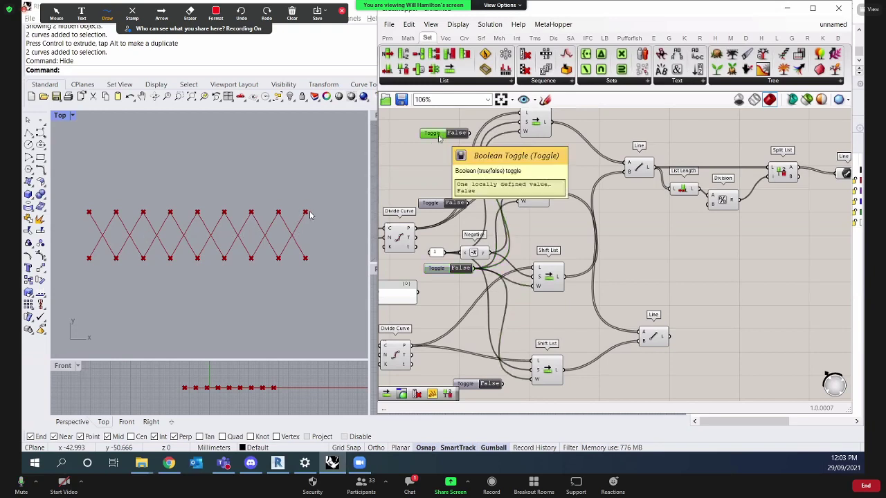
left_click_drag(439, 136, 429, 206)
key("Delete")
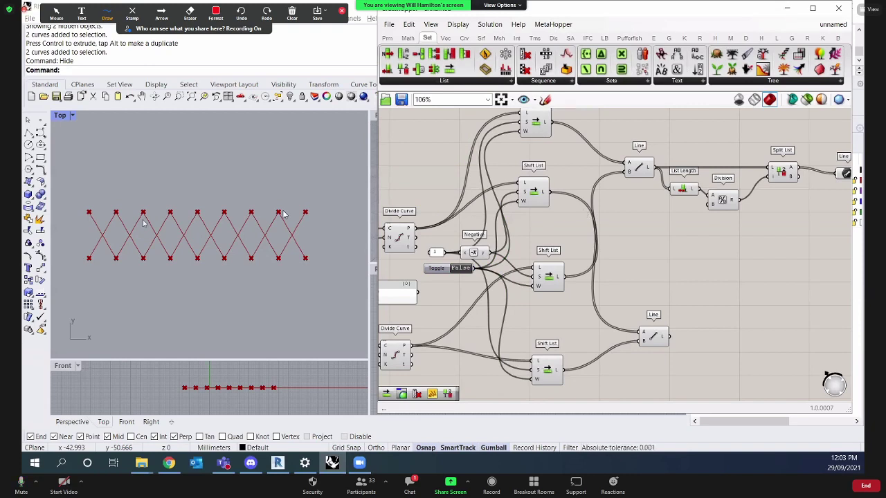
Tidy the layout of the value panel, the Negative component and the second Shift List so their wires are easier to read.
left_click(435, 252)
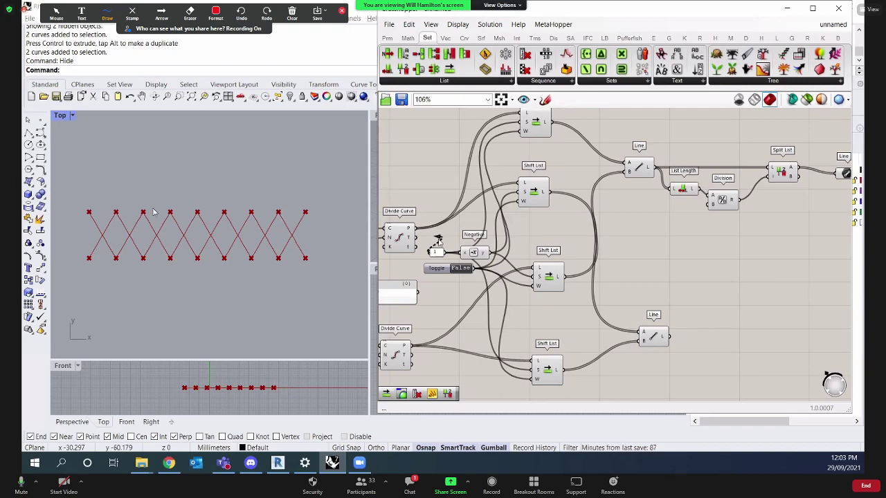
scroll(436, 244, "up", 2)
left_click_drag(436, 240, 435, 230)
left_click_drag(480, 253, 470, 255)
left_click_drag(552, 190, 561, 189)
left_click(568, 222)
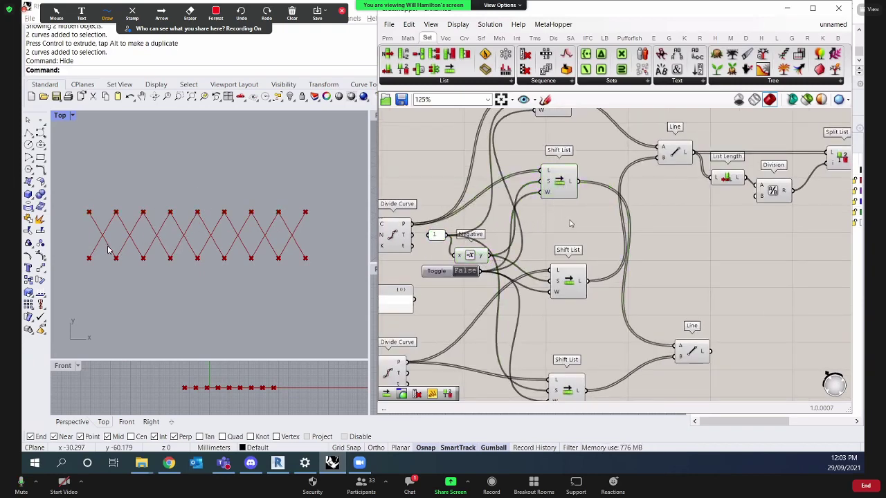
Check the diagonals of the Split List and its Line parameter, moving the parameter closer to output A's level.
scroll(571, 221, "down", 2)
scroll(662, 234, "down", 1)
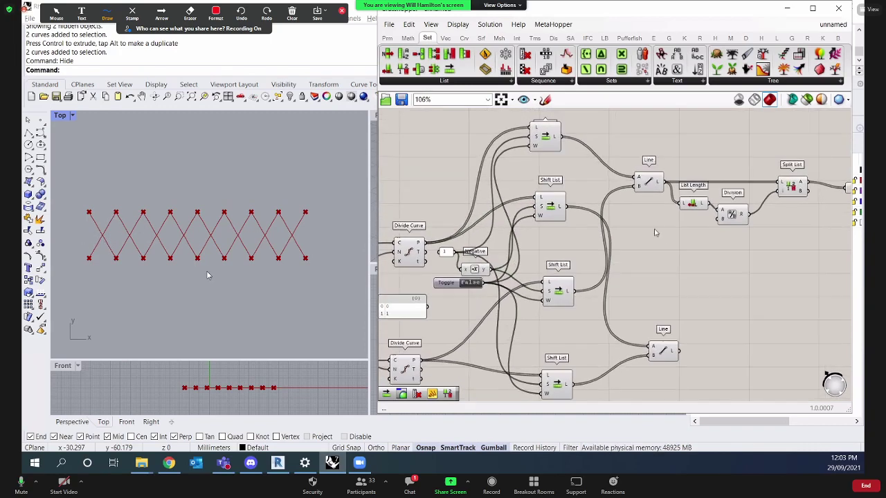
scroll(648, 237, "down", 1)
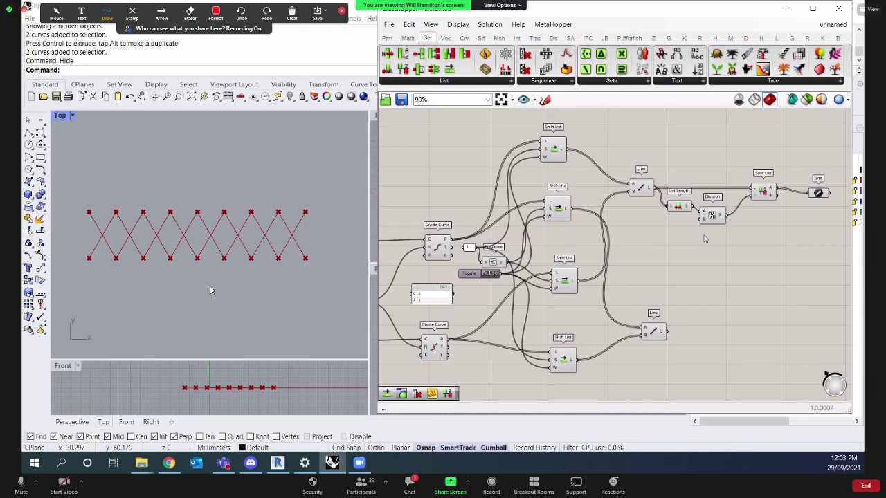
scroll(705, 239, "up", 3)
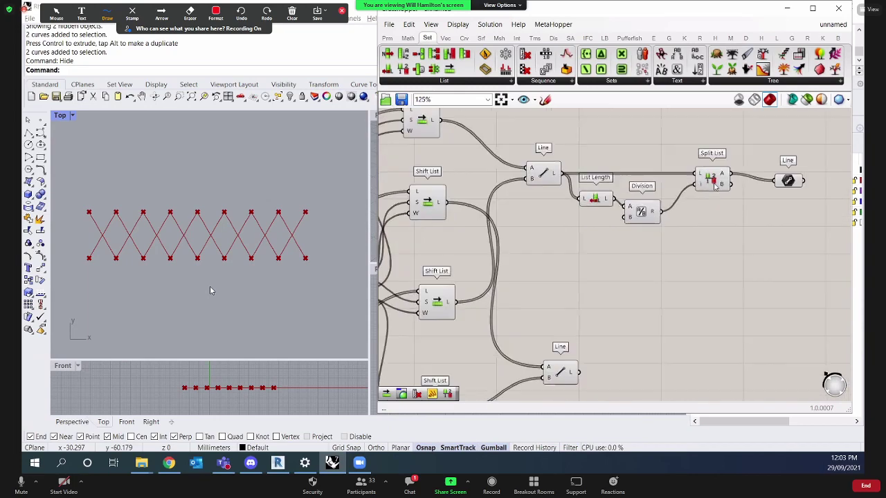
left_click(715, 185)
right_click_drag(715, 187, 636, 212)
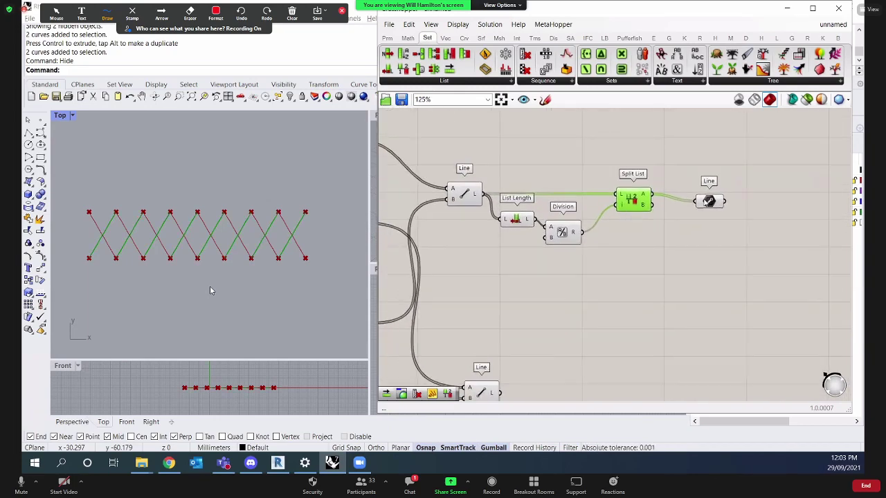
left_click_drag(710, 203, 706, 194)
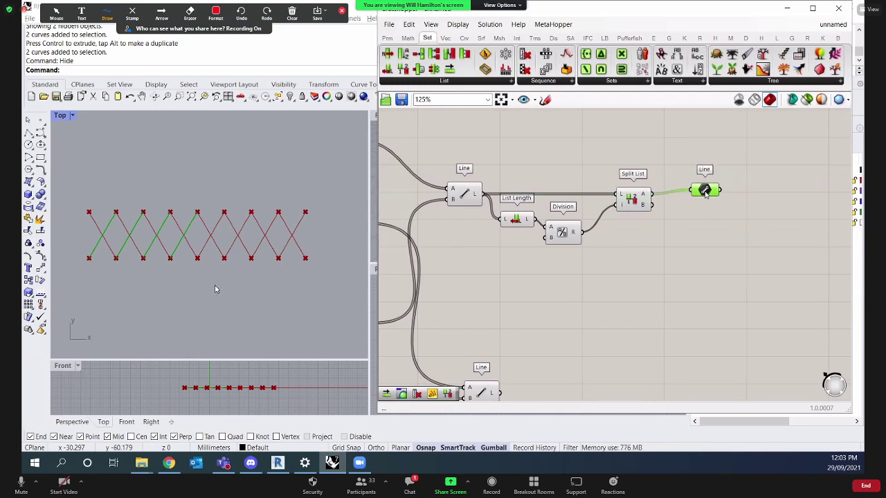
scroll(698, 201, "down", 2)
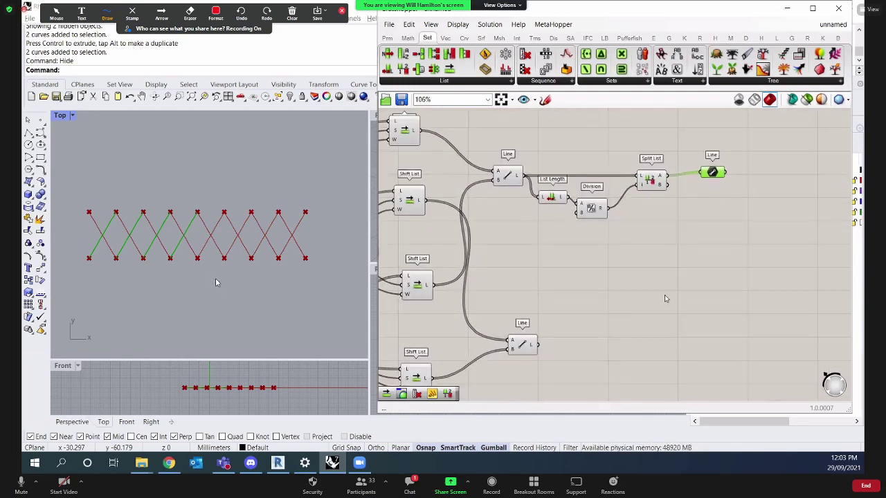
Duplicate the Split List beside the second Line component and feed its list from that Line, keeping the shared Division index.
left_click_drag(750, 257, 559, 146)
left_click(525, 343)
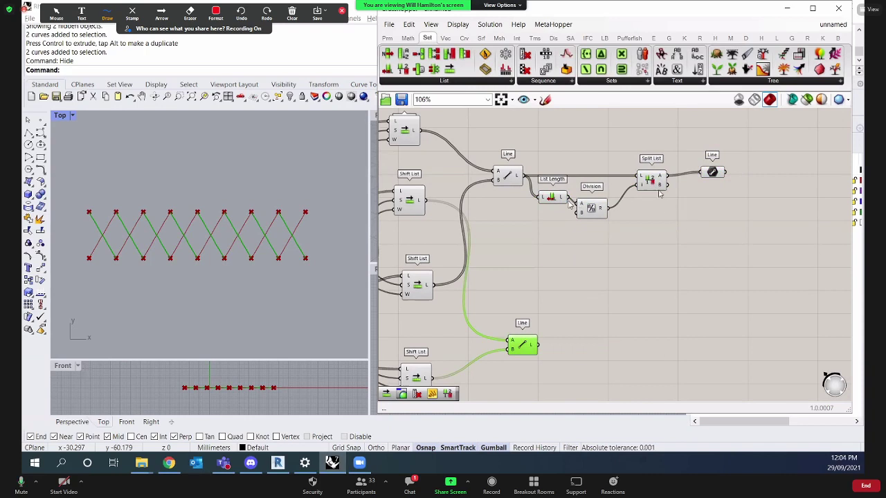
key("ctrl+v")
left_click_drag(656, 191, 642, 318)
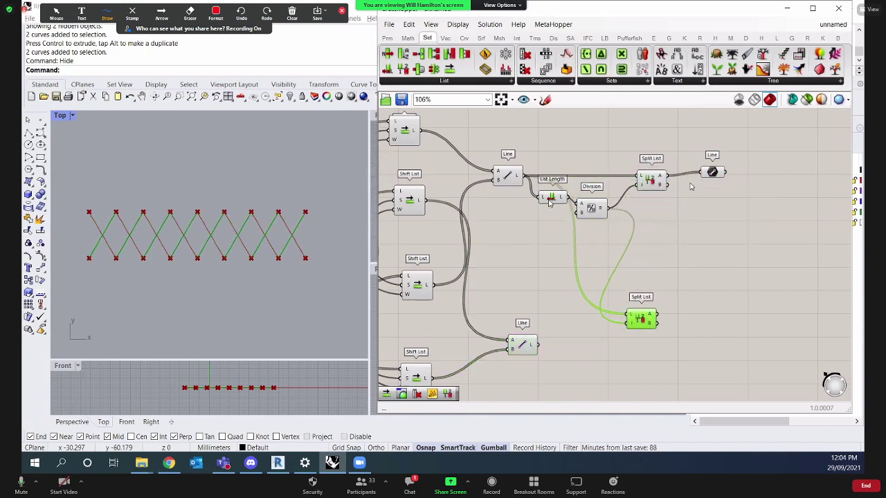
right_click_drag(661, 249, 661, 197)
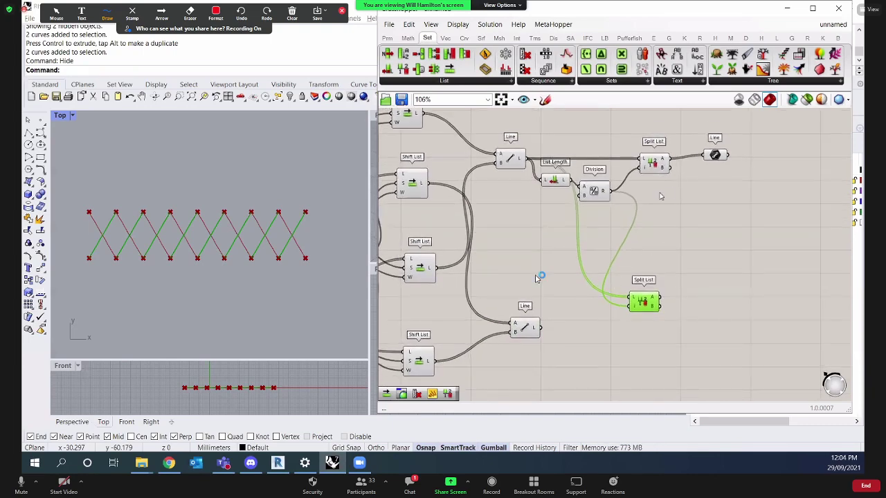
left_click_drag(541, 328, 650, 343)
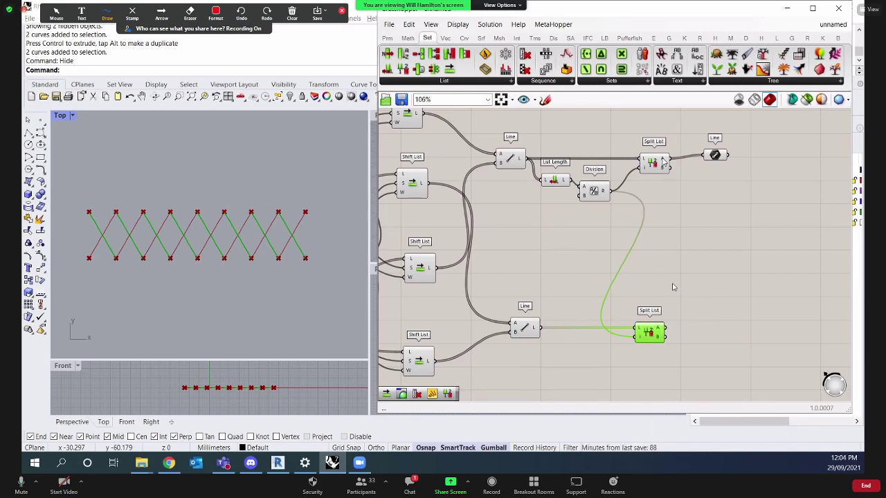
Add a Line parameter fed by the B output of the duplicated Split List.
double_click(716, 332)
type("l")
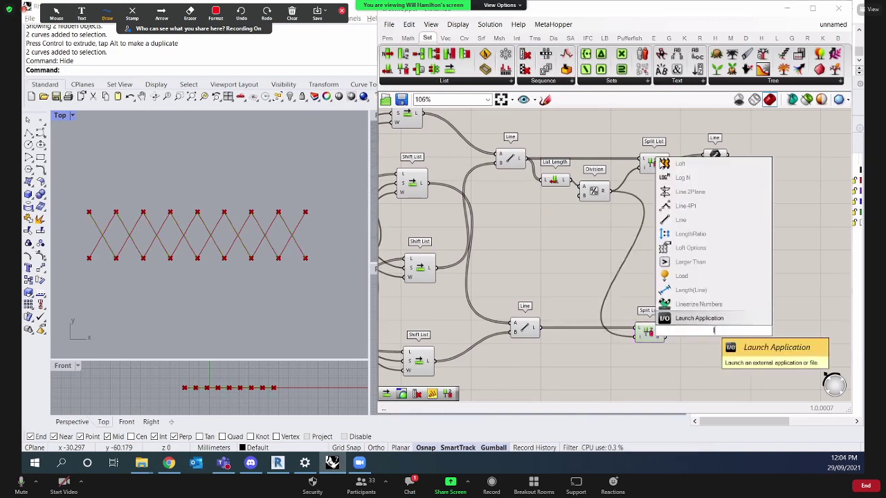
type("ine")
key("Return")
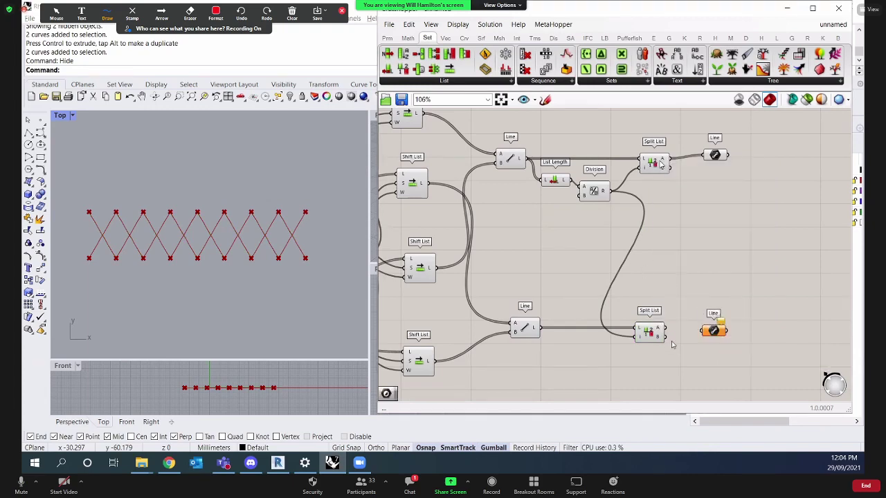
left_click_drag(720, 332, 719, 341)
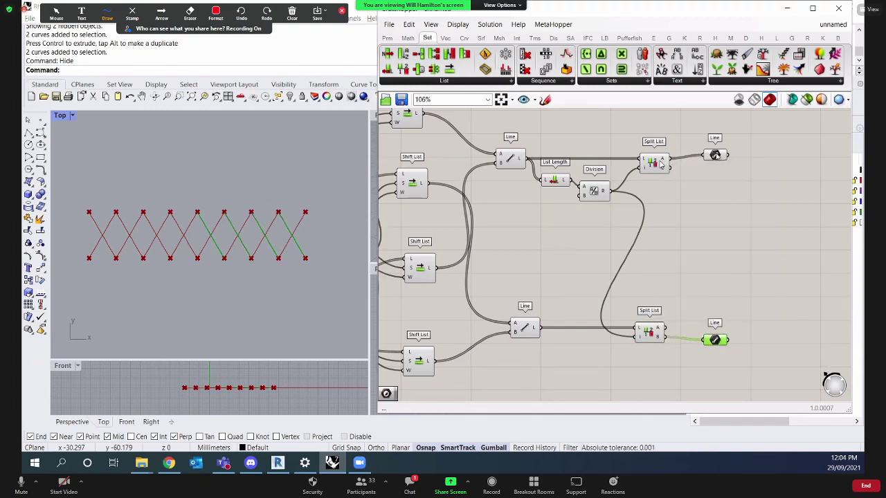
Turn off the preview of all components and turn it back on for only the two final Line parameters.
left_click(678, 235)
key("ctrl+a")
right_click(681, 232)
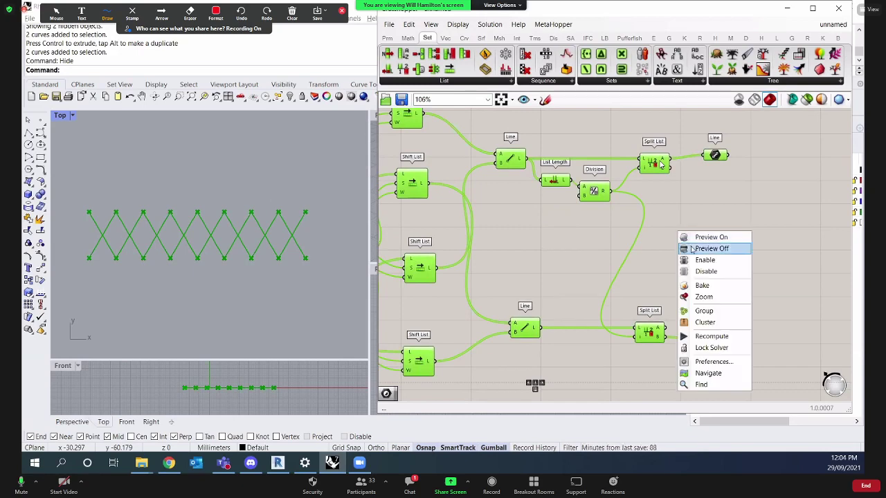
left_click(692, 248)
left_click_drag(765, 353, 715, 159)
right_click(761, 181)
left_click(779, 185)
left_click(754, 222)
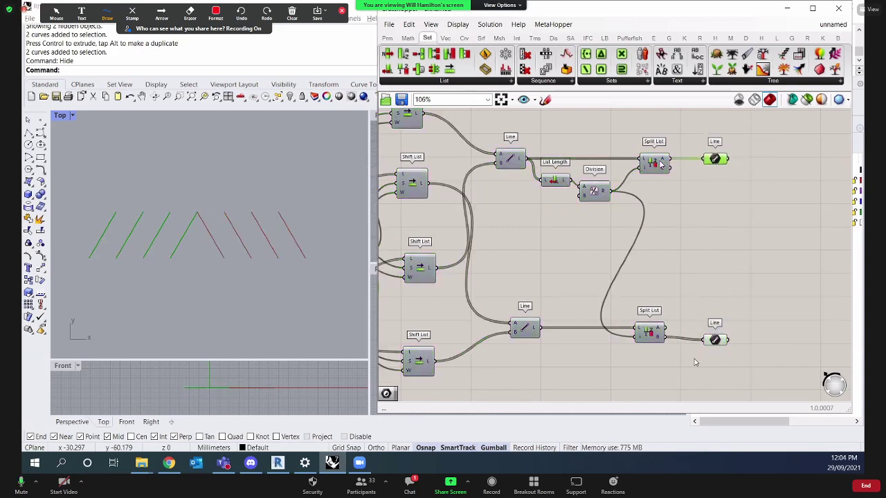
Align the lower Line parameter with the Split List's B output and check its half of the diagonals.
left_click_drag(714, 339, 715, 337)
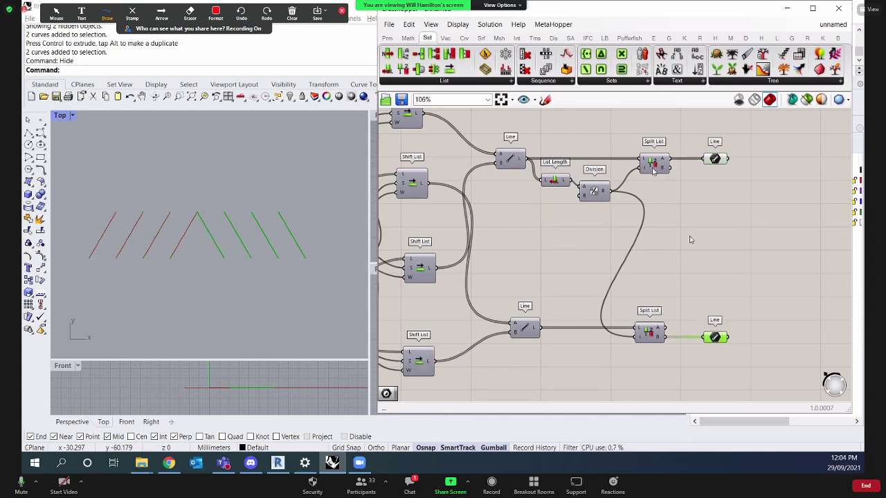
scroll(674, 237, "down", 4)
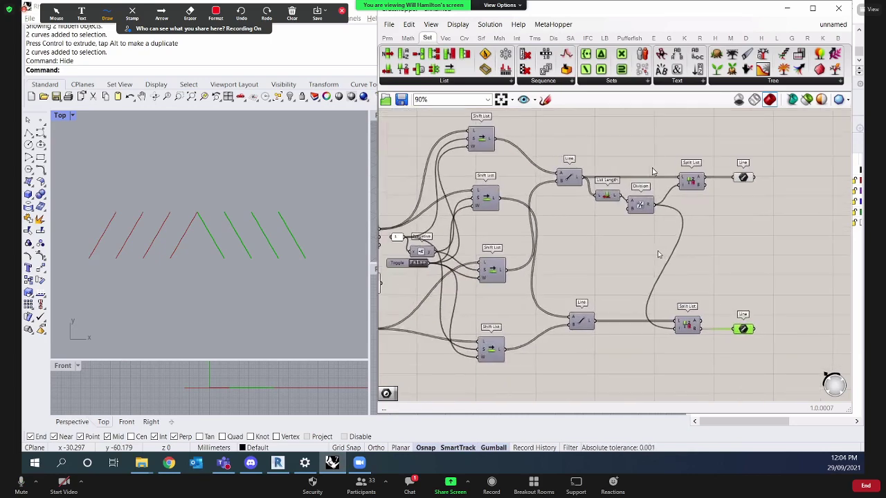
right_click_drag(674, 236, 719, 219)
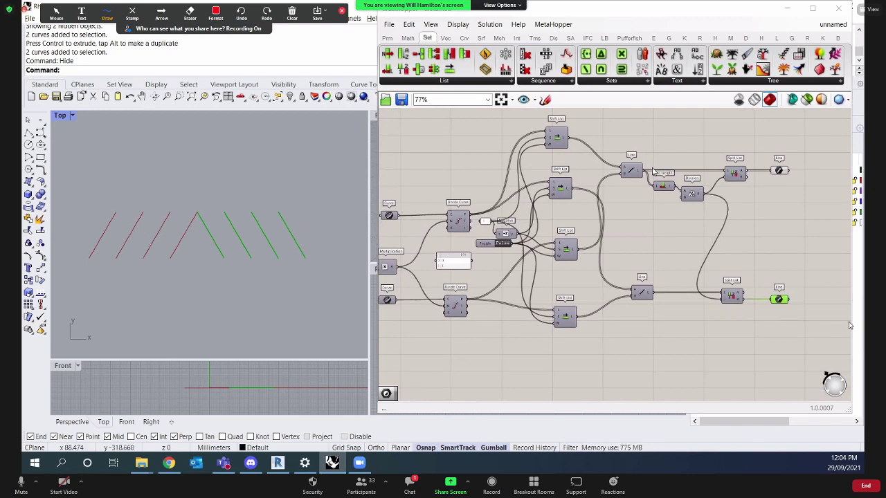
left_click(639, 338)
Turn on the preview of both Divide Curve components to show the division points.
scroll(553, 319, "up", 3)
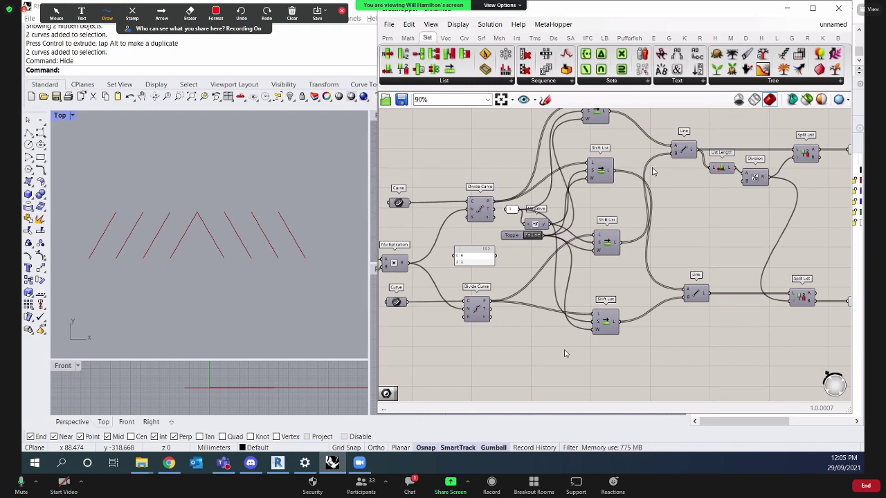
left_click(485, 210)
left_click(489, 250, "shift")
left_click(477, 305, "shift")
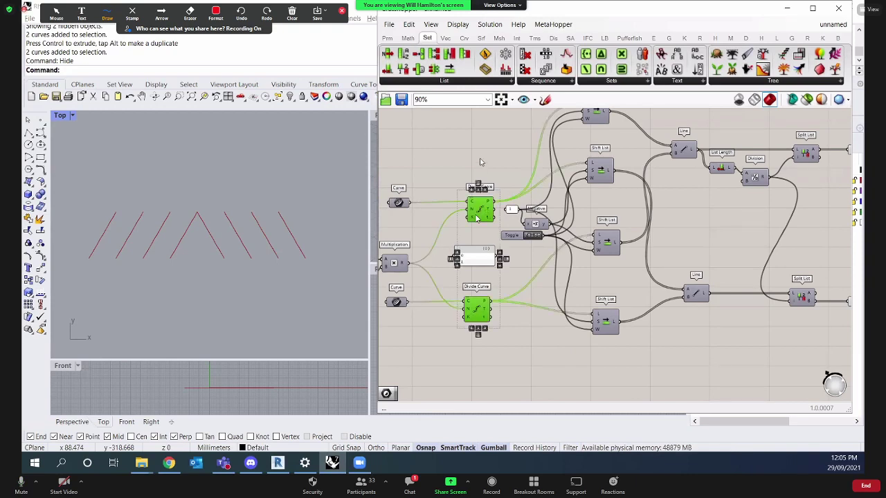
right_click(483, 161)
left_click(487, 164)
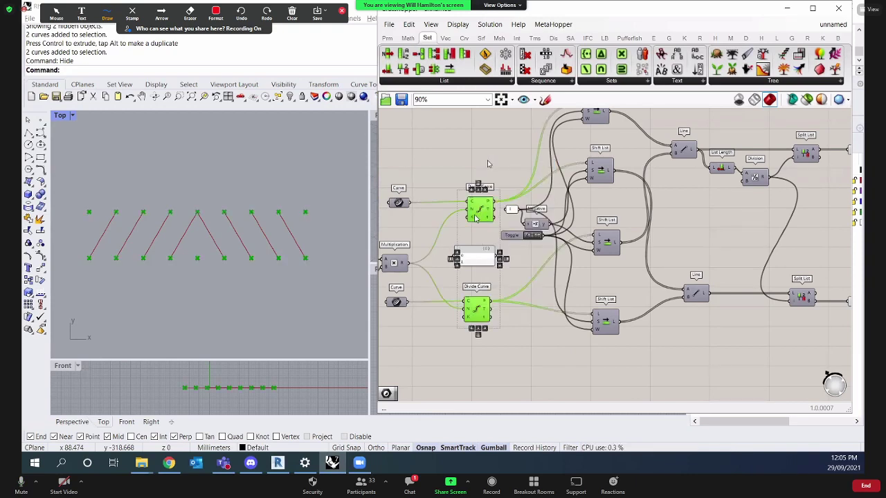
Search for the Line component to add below the existing Line components.
double_click(737, 356)
type("line")
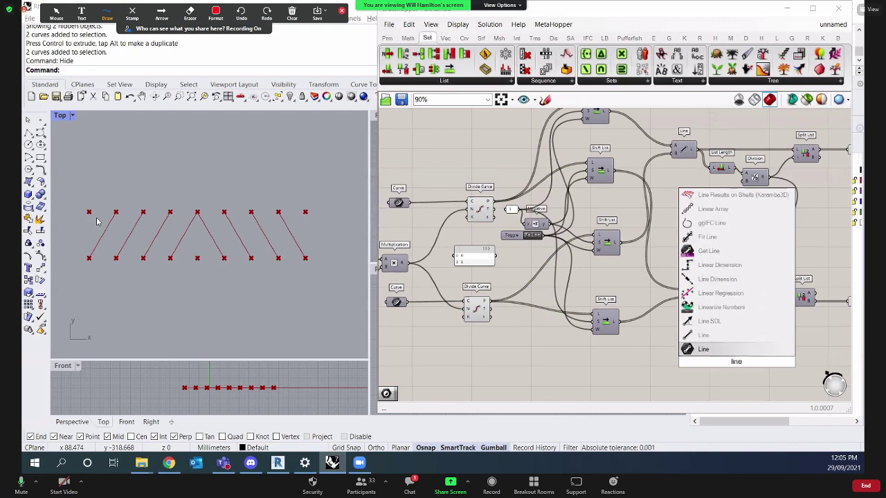
Add a Line component below the definition and connect both Divide Curve point outputs to its A and B inputs.
key("Return")
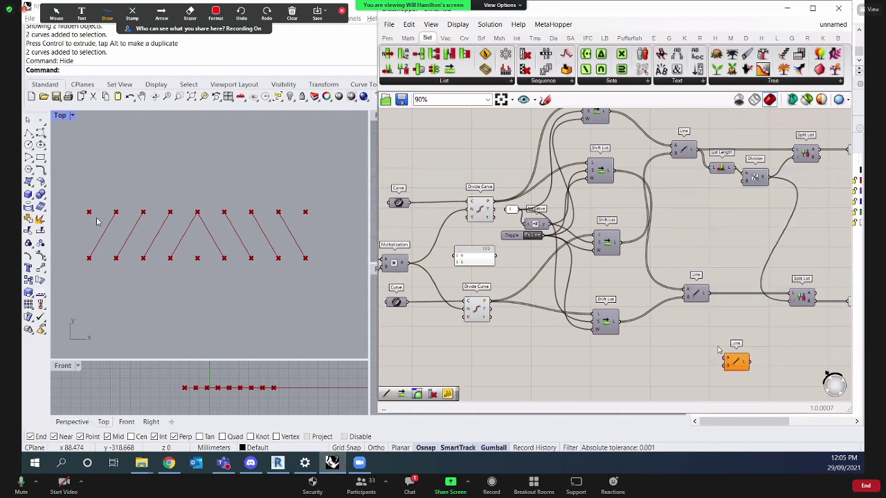
left_click_drag(493, 202, 726, 358)
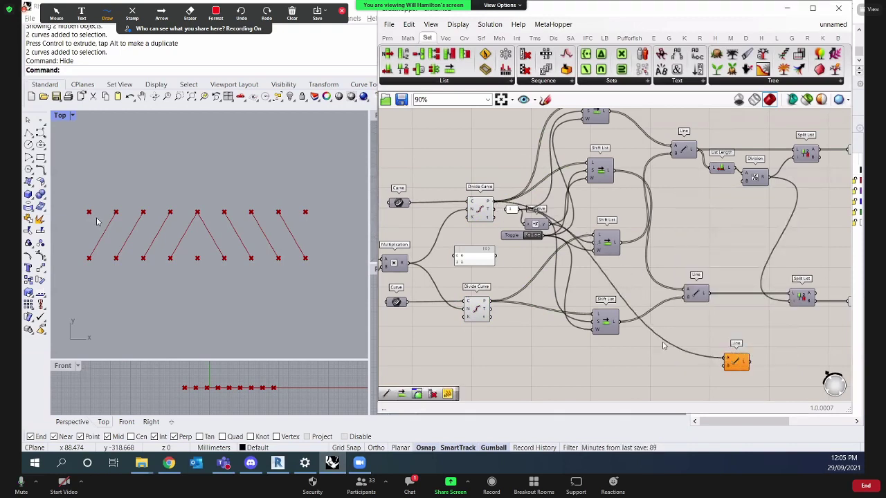
left_click_drag(494, 304, 724, 367)
right_click_drag(725, 375, 649, 354)
left_click_drag(649, 354, 602, 386)
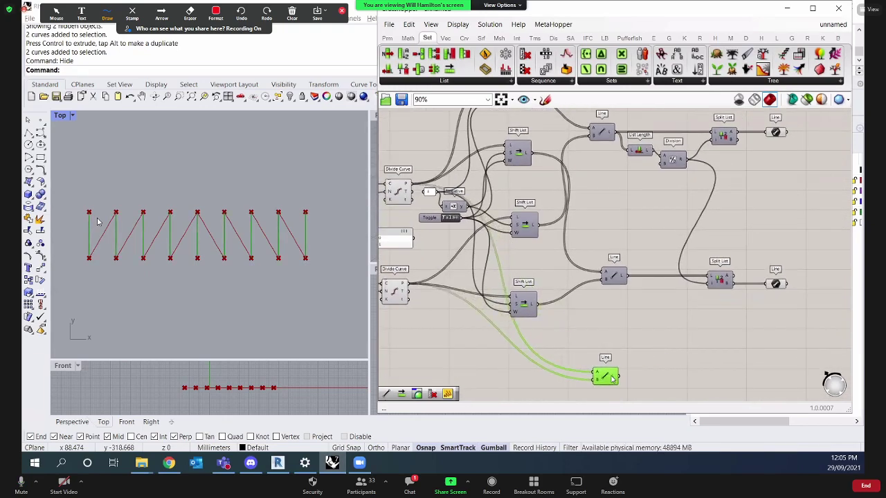
left_click(651, 351)
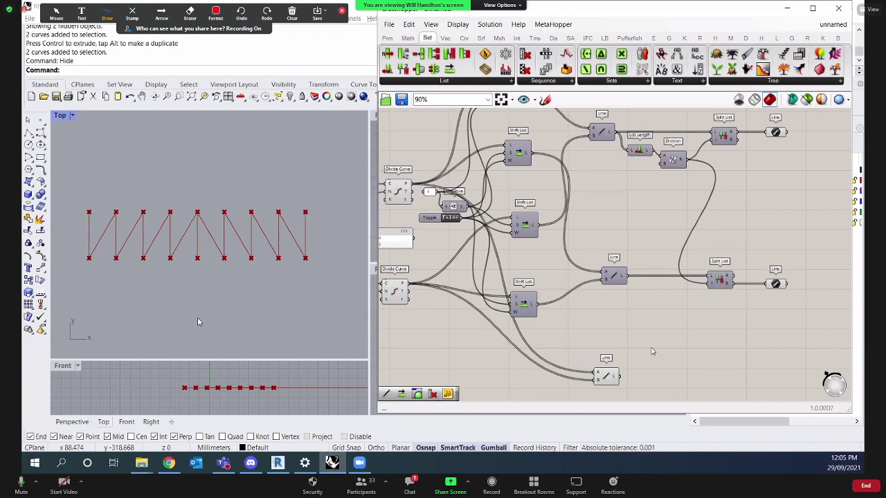
Highlight the first and last vertical lines in the top view with thick orange annotation strokes.
left_click(108, 13)
left_click(107, 12)
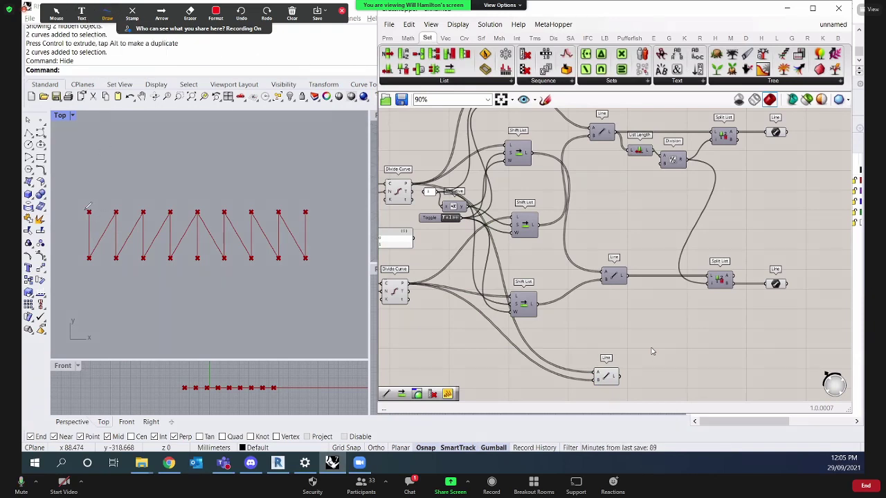
left_click(107, 12)
left_click(127, 47)
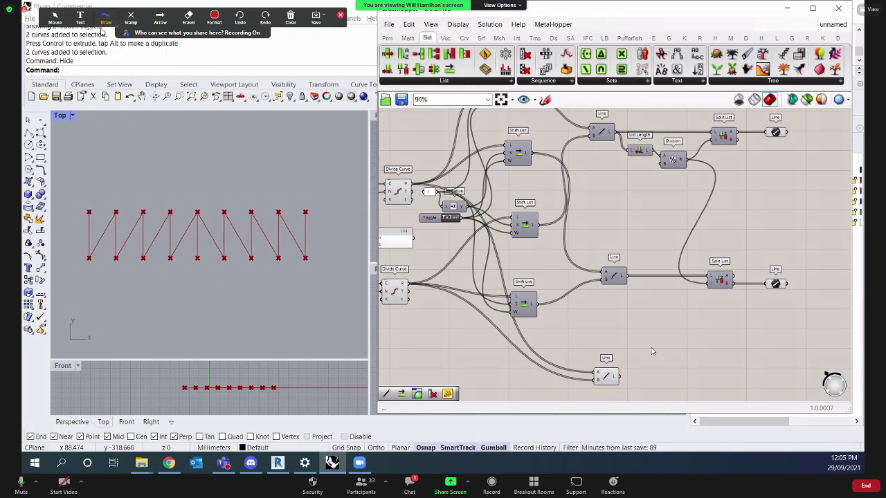
left_click(106, 17)
left_click(106, 17)
left_click(214, 17)
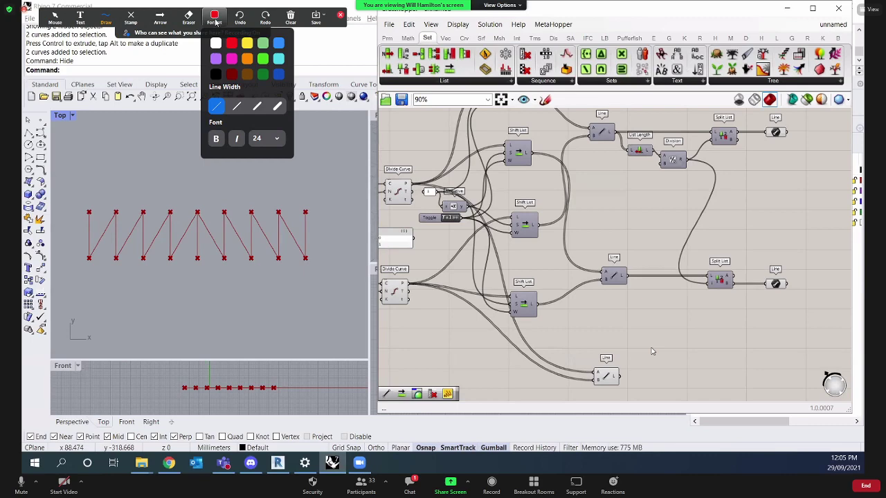
left_click(247, 59)
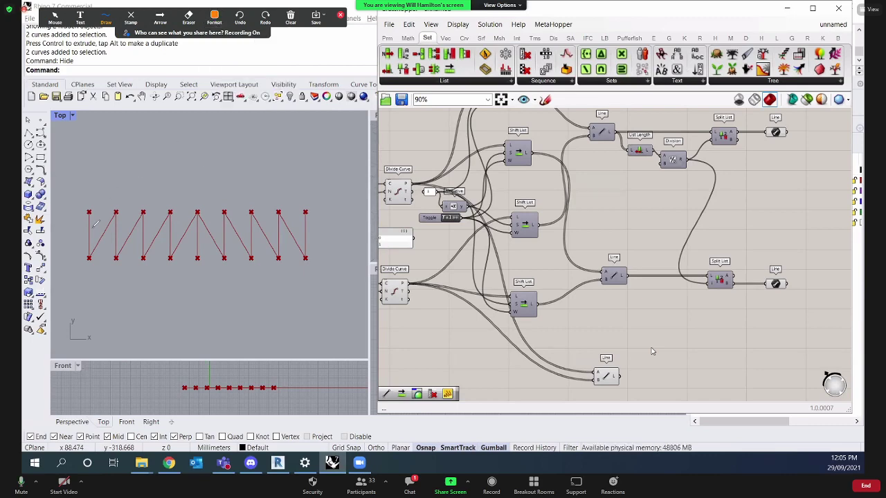
left_click_drag(90, 209, 89, 258)
left_click(215, 17)
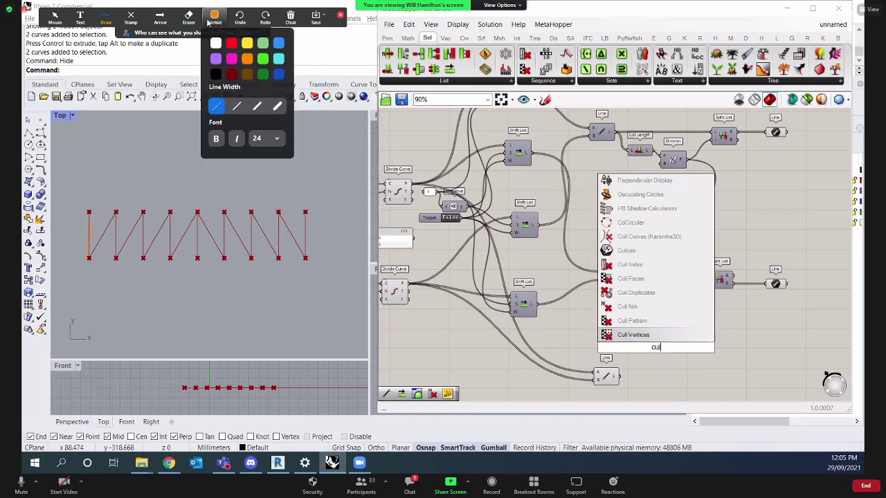
left_click(276, 107)
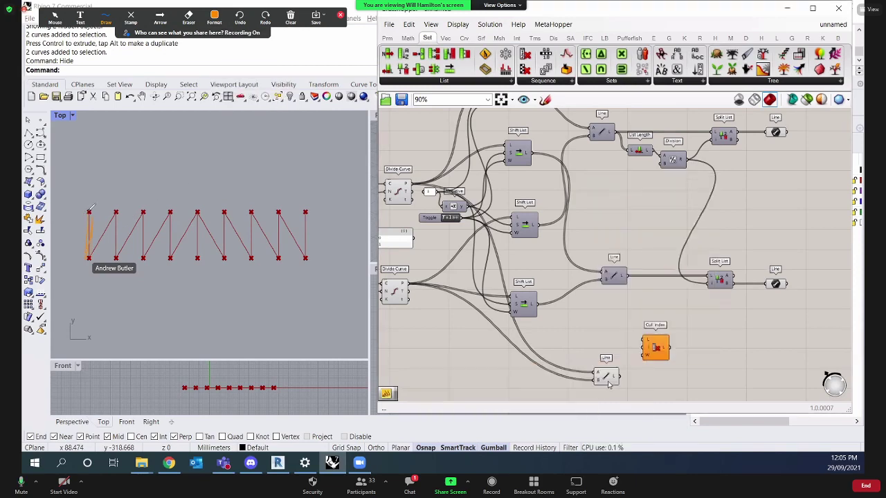
left_click_drag(305, 210, 306, 260)
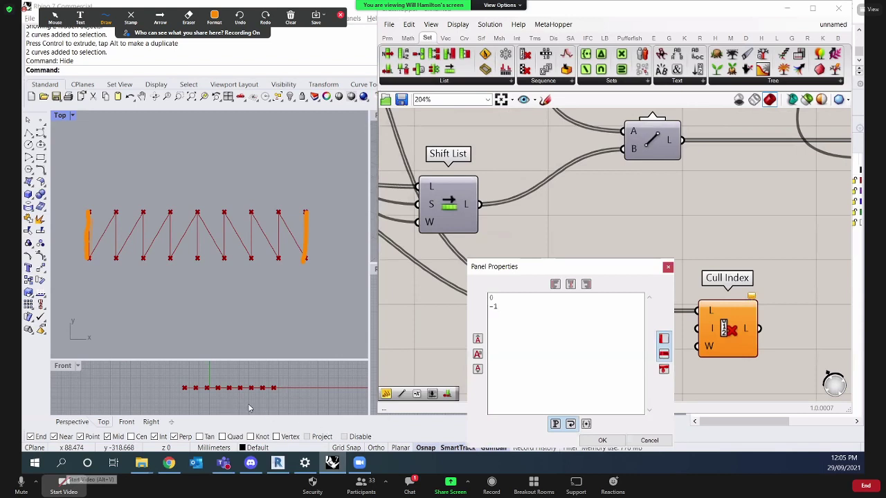
left_click(63, 482)
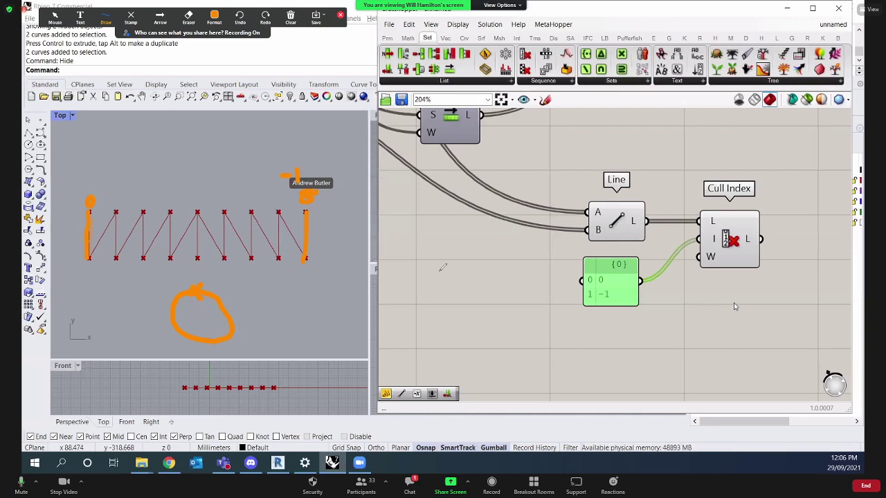
Compare the vertical lines before and after Cull Index and turn off the preview of the Line component feeding it.
left_click(737, 253)
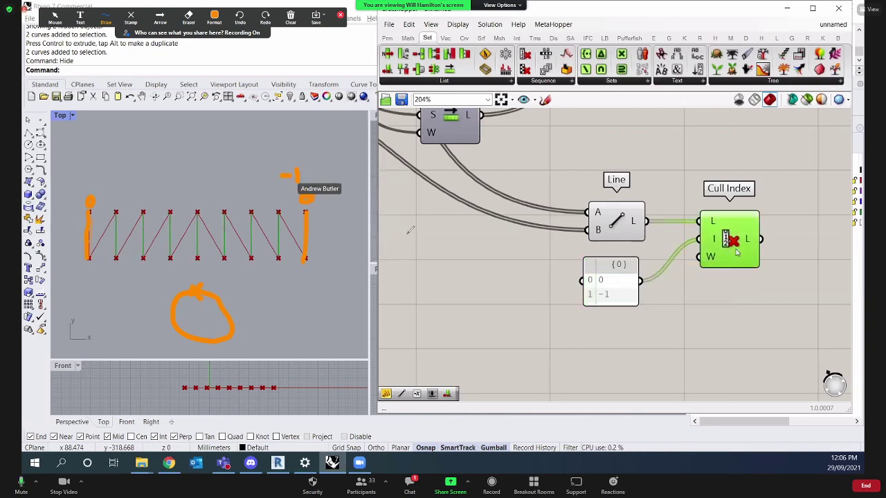
right_click_drag(654, 229, 586, 227)
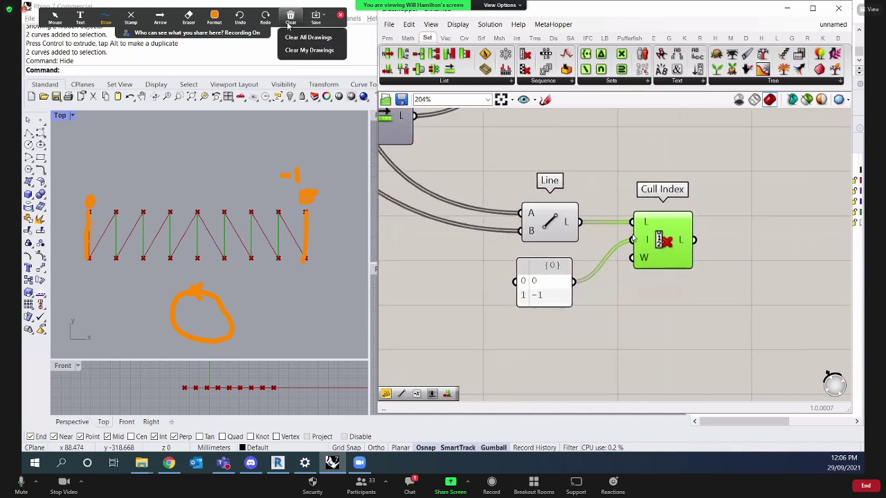
left_click(561, 222)
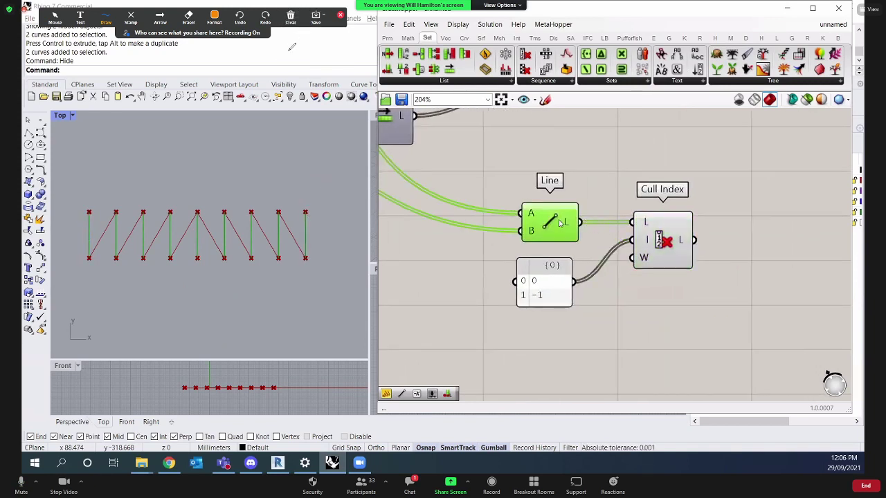
right_click(580, 133)
key("Escape")
Add a Line parameter after Cull Index and connect the culled list output to it.
right_click_drag(838, 220, 771, 219)
double_click(769, 219)
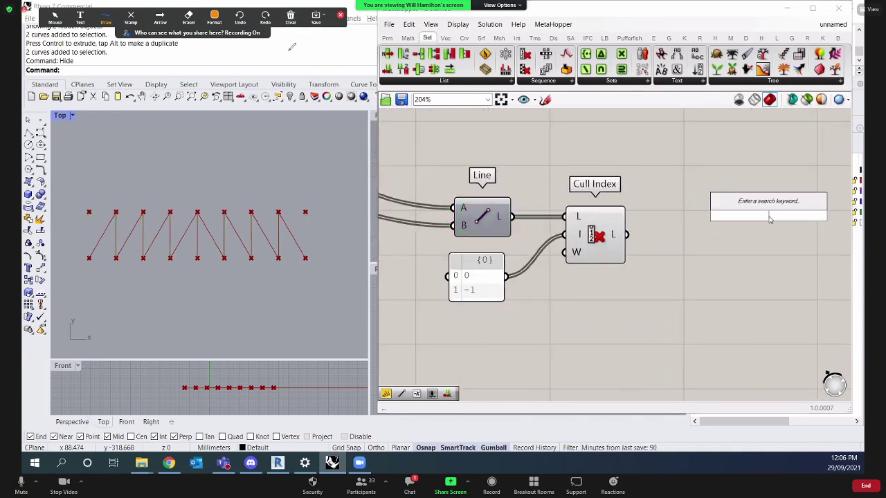
type("line")
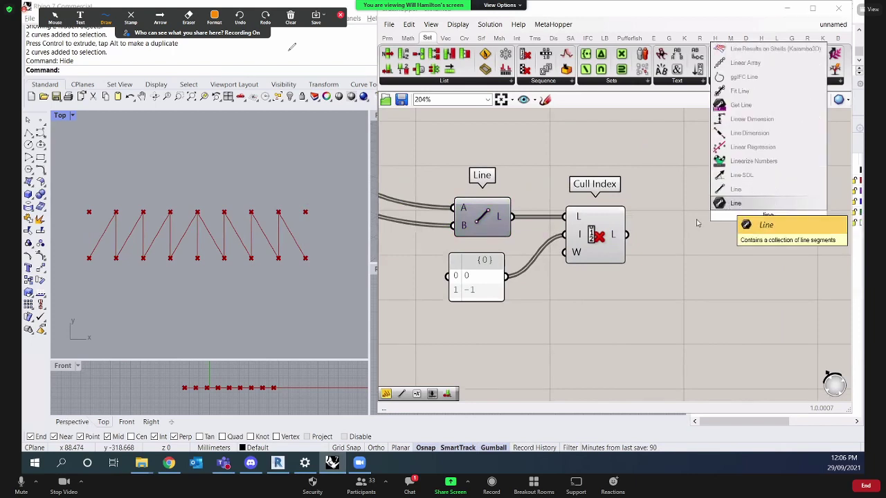
key("Return")
left_click_drag(686, 221, 562, 337)
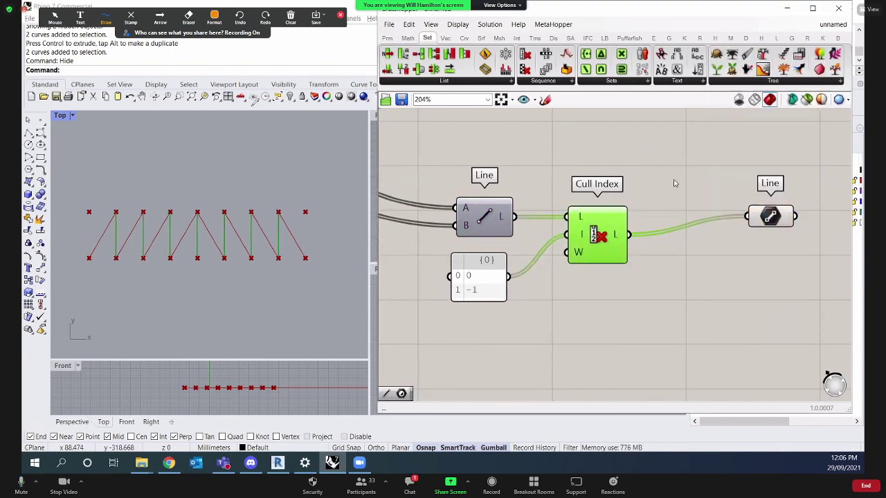
Turn off the preview of the Cull Index component.
right_click(674, 182)
left_click(706, 197)
scroll(643, 215, "down", 3)
right_click_drag(731, 232, 601, 264)
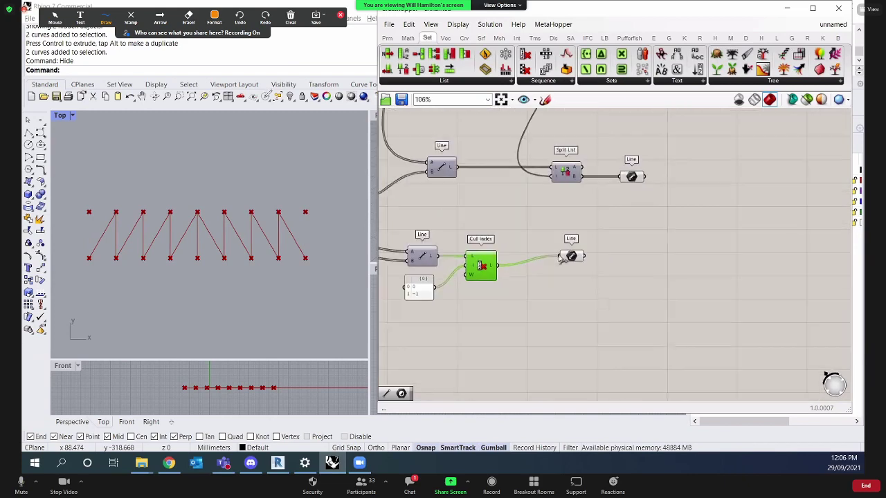
Align the output Line parameters of the lower Split List and Cull Index in a column with straight wires.
left_click(579, 257)
scroll(608, 270, "down", 4)
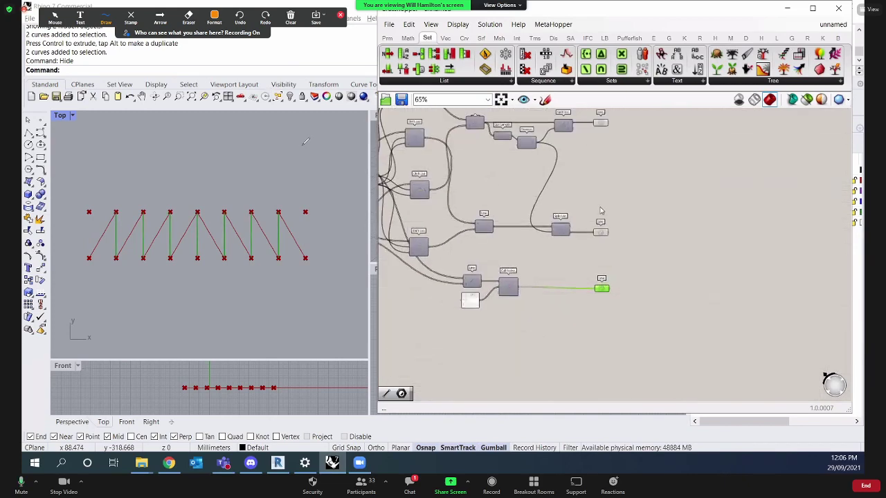
left_click_drag(602, 232, 605, 227)
left_click_drag(603, 284, 606, 283)
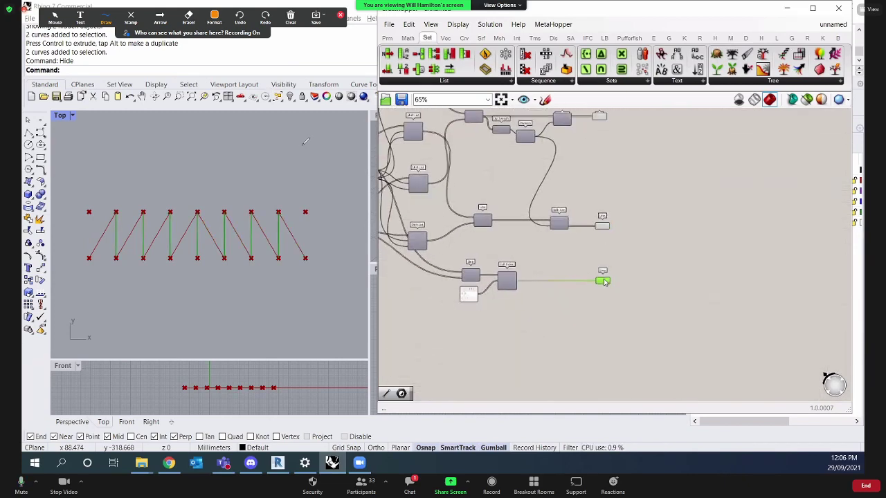
scroll(591, 302, "up", 2)
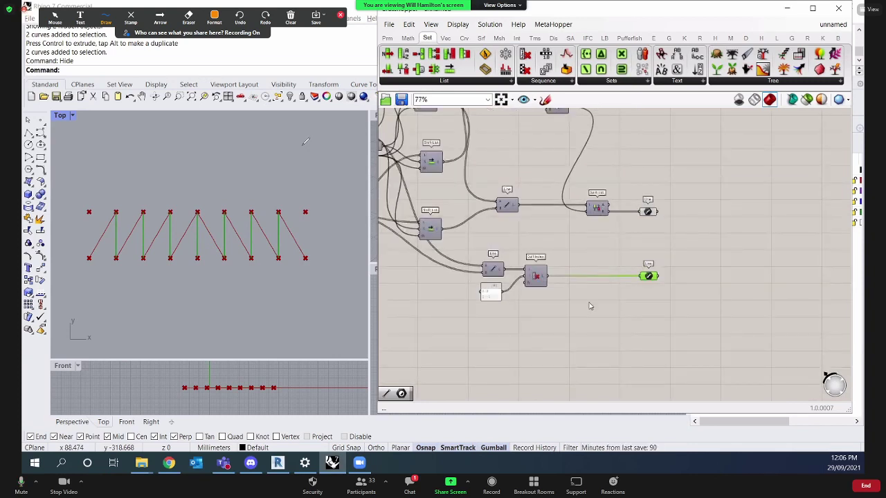
middle_click(568, 336)
left_click(564, 339)
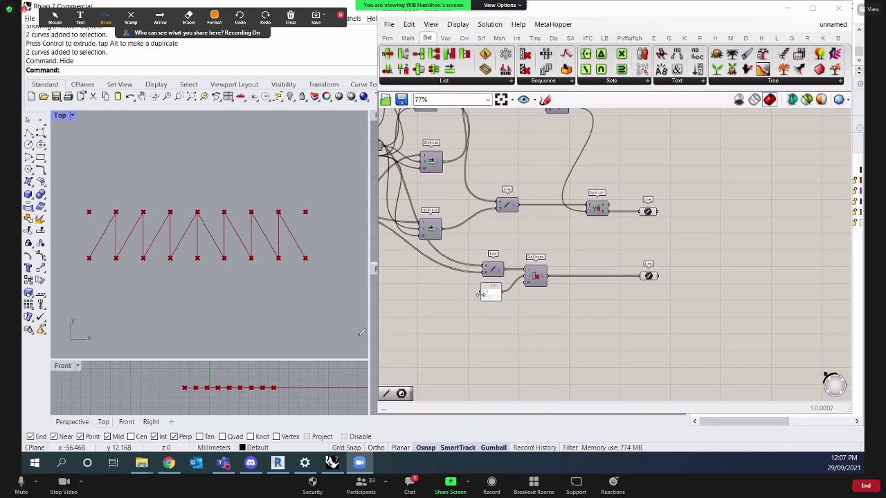
Add a PolyLine component and feed it the lower Divide Curve's points to draw the bottom chord.
right_click_drag(503, 316, 554, 314)
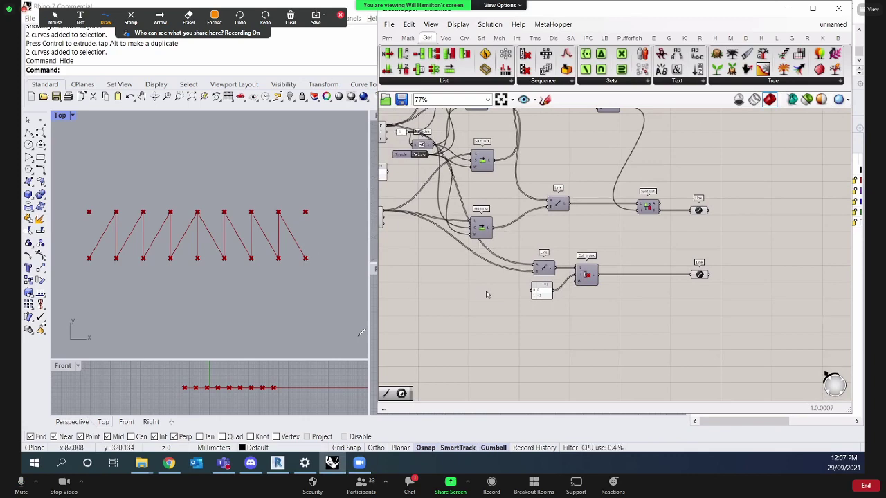
right_click_drag(486, 293, 558, 307)
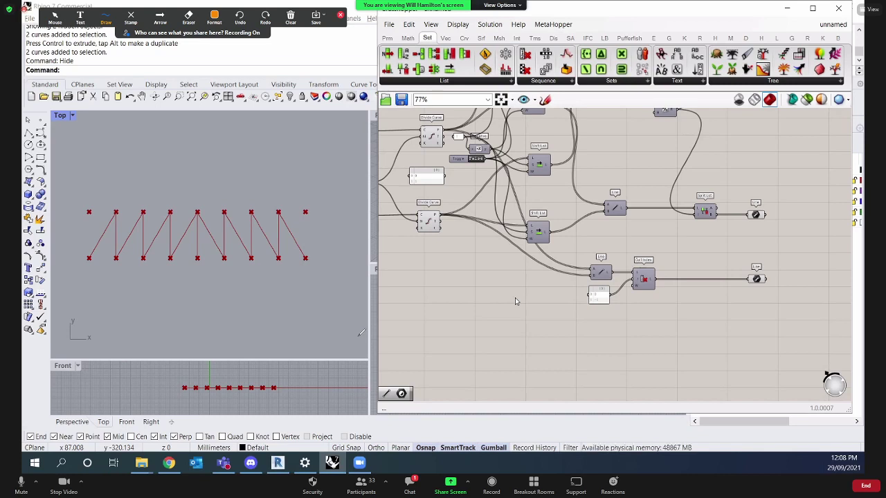
scroll(475, 286, "up", 3)
double_click(473, 270)
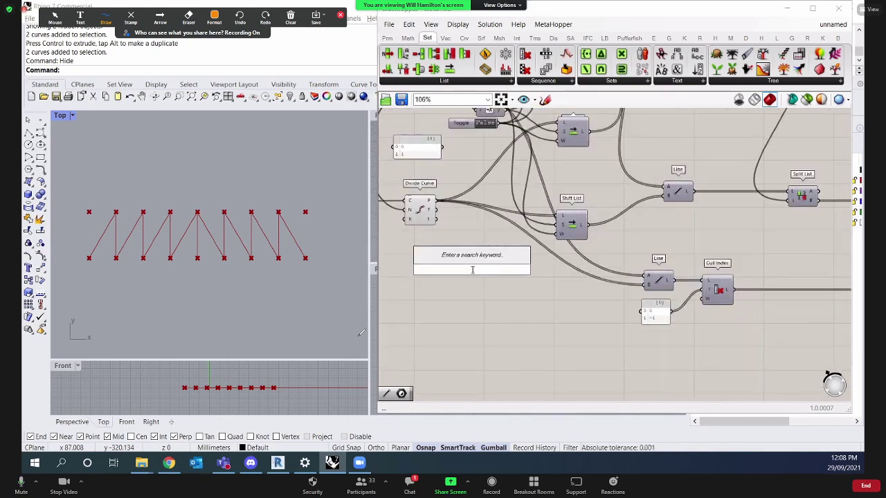
type("polyl")
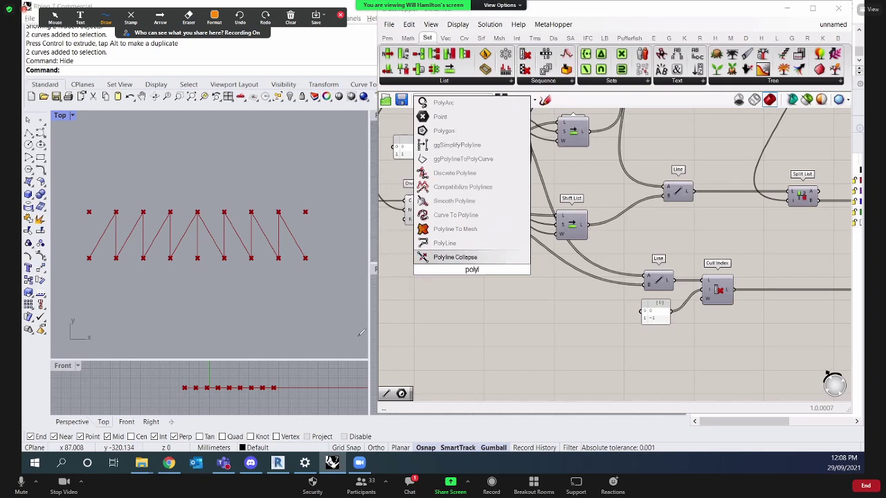
key("Up")
key("Return")
left_click_drag(437, 201, 565, 355)
Duplicate the Cull Index component above the upper Line component and connect the upper Divide Curve's points to its list input.
scroll(443, 283, "down", 2)
right_click_drag(564, 289, 645, 324)
scroll(614, 294, "down", 1)
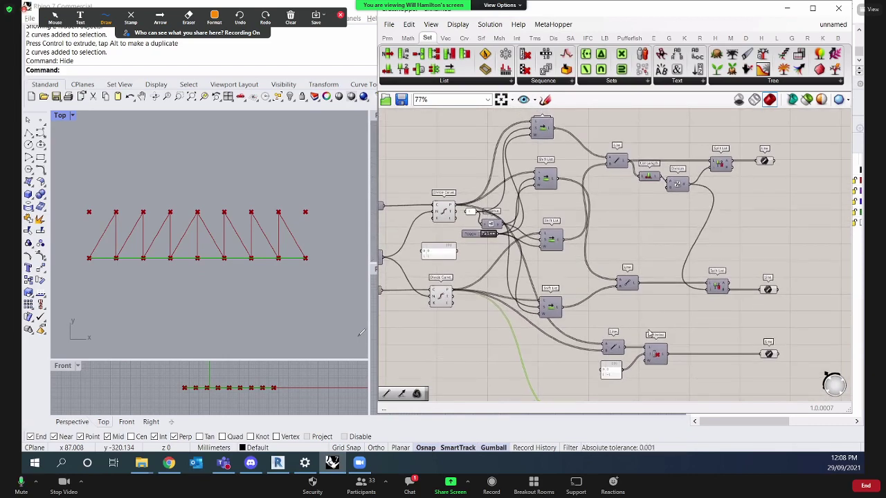
left_click(657, 354)
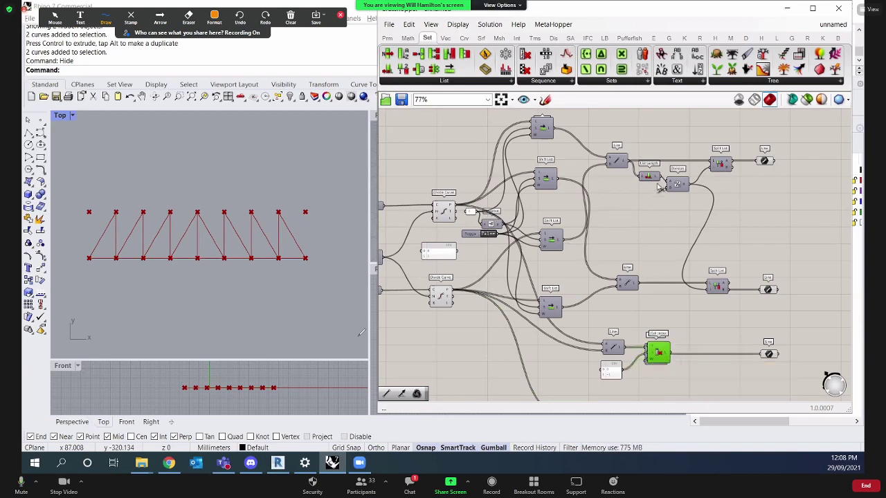
left_click_drag(665, 352, 666, 132, "alt")
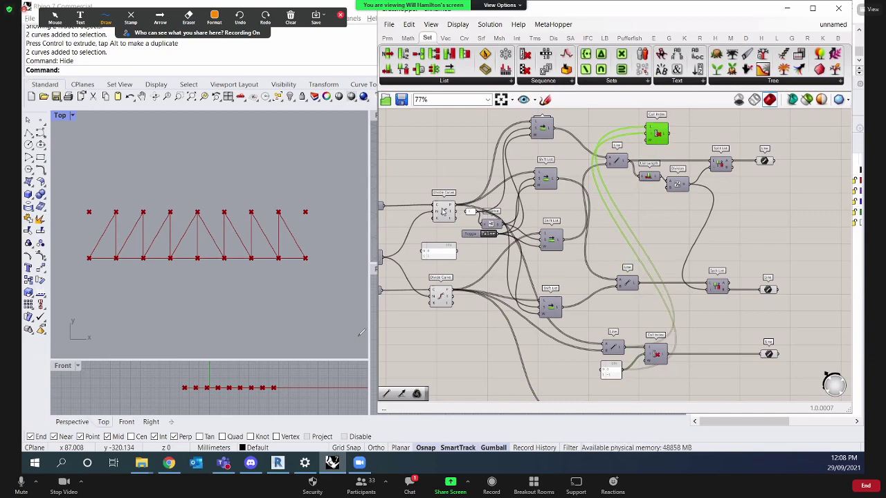
left_click(455, 210)
left_click_drag(456, 207, 648, 130)
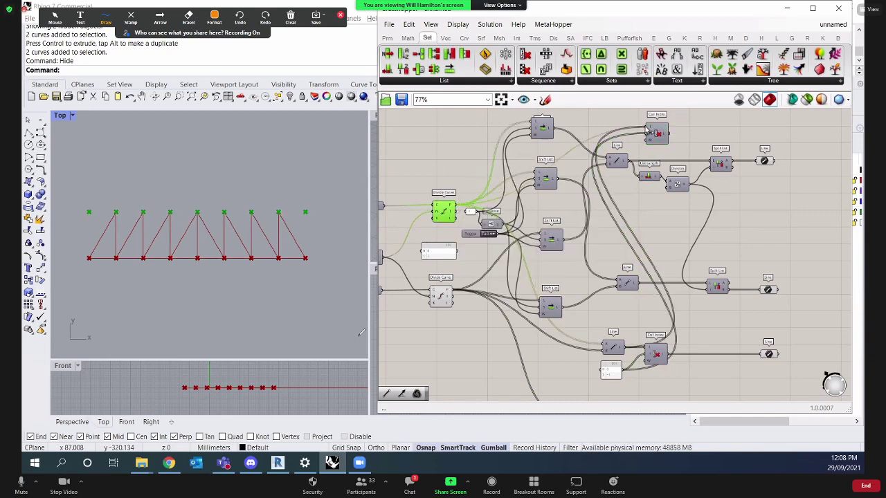
left_click(660, 136)
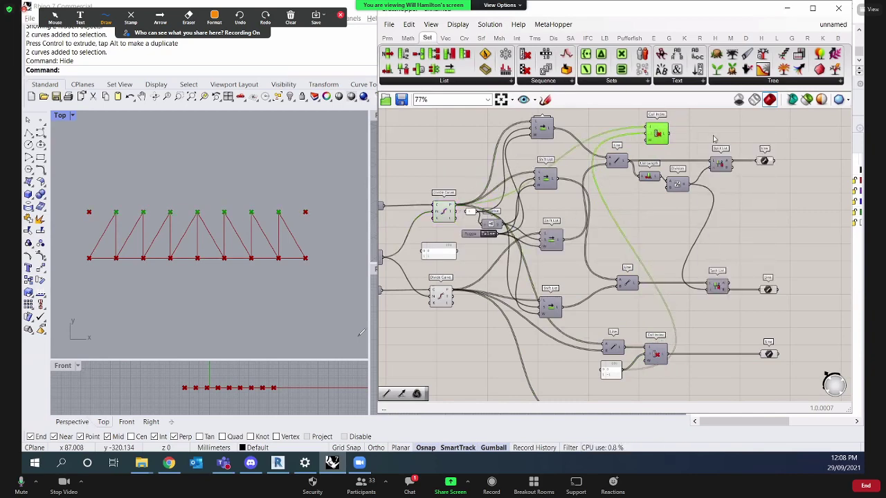
left_click_drag(663, 134, 661, 127)
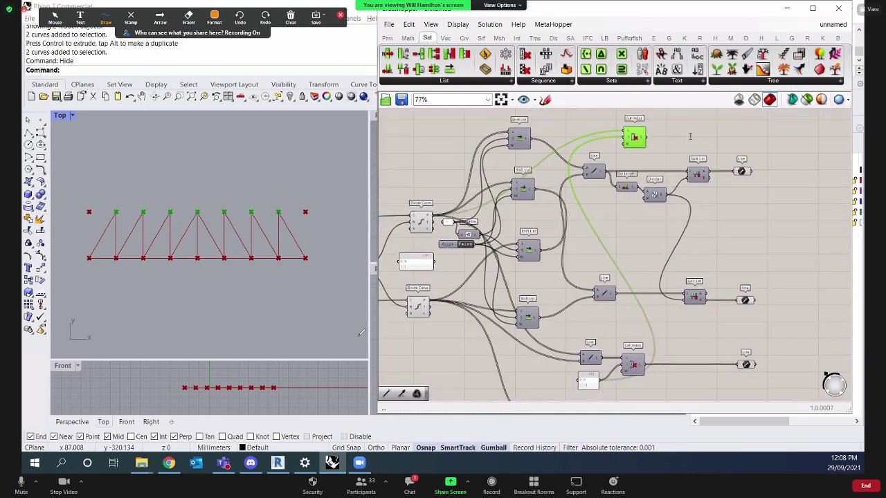
Add a PolyLine component beside the upper Cull Index and feed it the culled points to draw the top chord.
double_click(714, 153)
type("polyl")
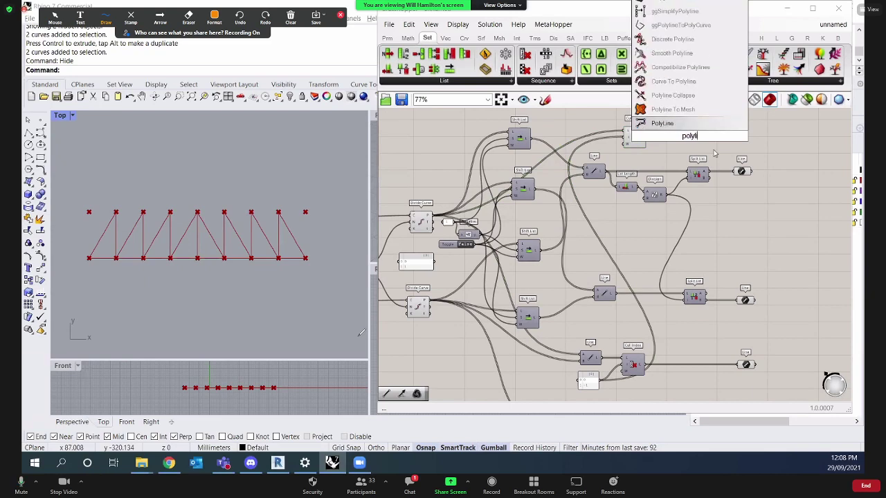
left_click(663, 110)
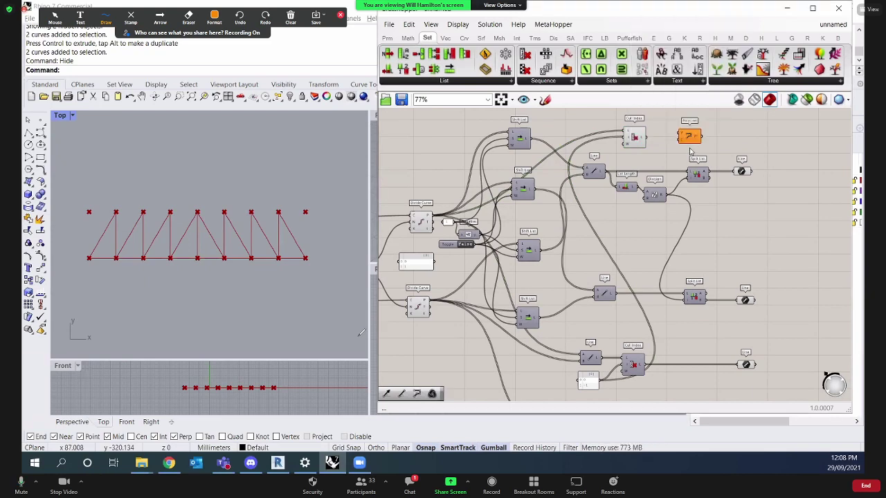
left_click_drag(646, 137, 625, 128)
left_click(695, 135)
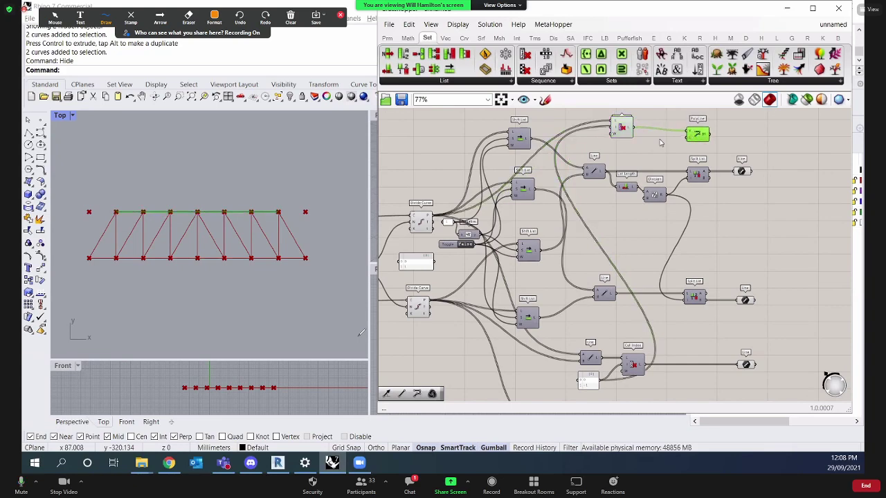
Move the upper and lower PolyLine components into the output column with the Line parameters.
left_click(622, 126)
left_click_drag(698, 134, 726, 137)
scroll(706, 147, "down", 2)
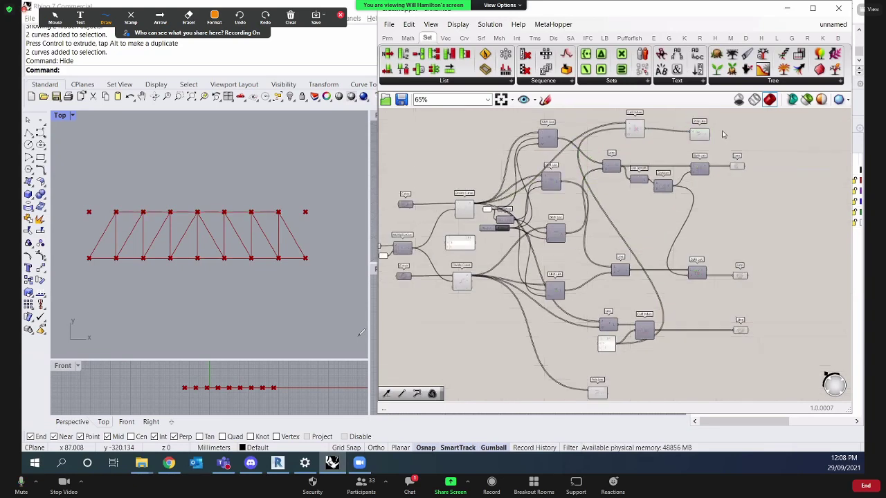
left_click_drag(601, 398, 741, 385)
Turn off the preview of every component and nudge the upper PolyLine into line with the output column.
left_click(786, 285)
key("ctrl+a")
right_click(779, 249)
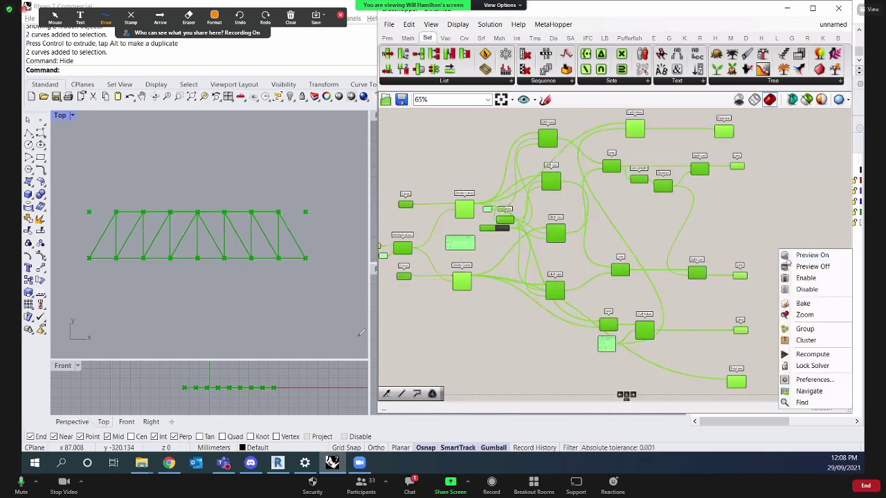
left_click(803, 265)
left_click(735, 132)
left_click_drag(735, 132, 742, 131)
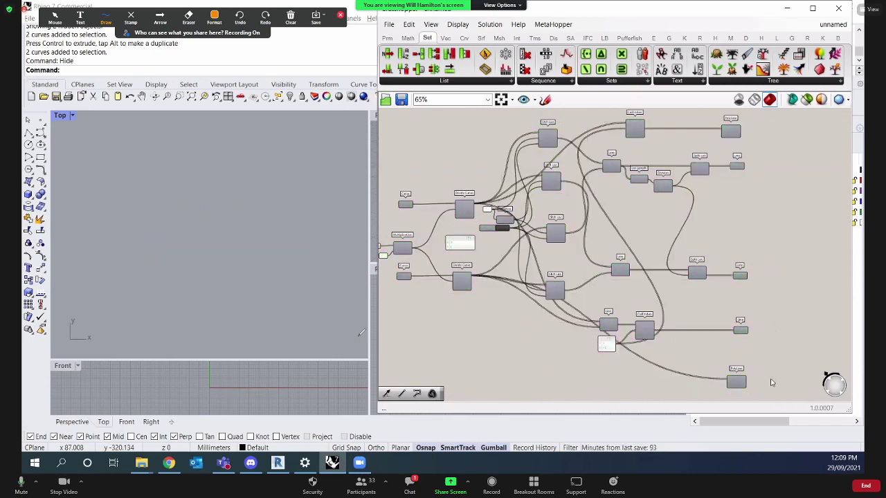
Turn the preview back on for only the two PolyLine components and three Line parameters in the output column.
left_click_drag(769, 379, 732, 158)
right_click(764, 166)
left_click(785, 181)
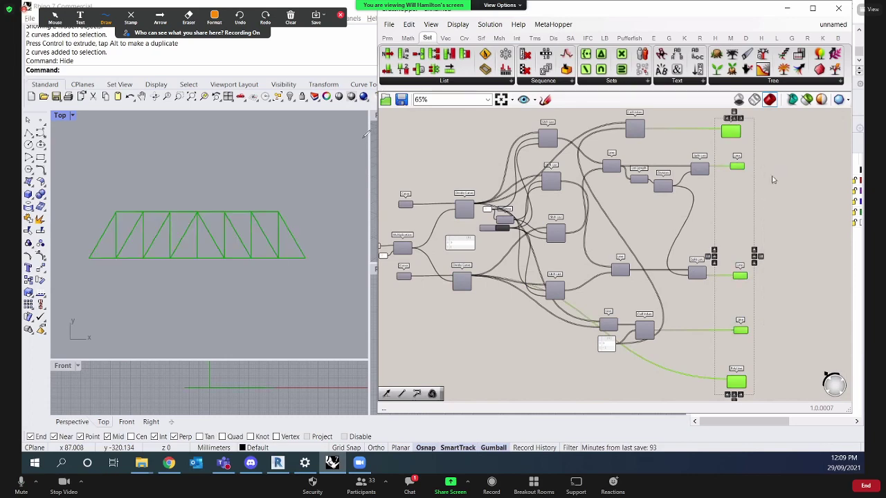
left_click(772, 180)
scroll(740, 193, "up", 3)
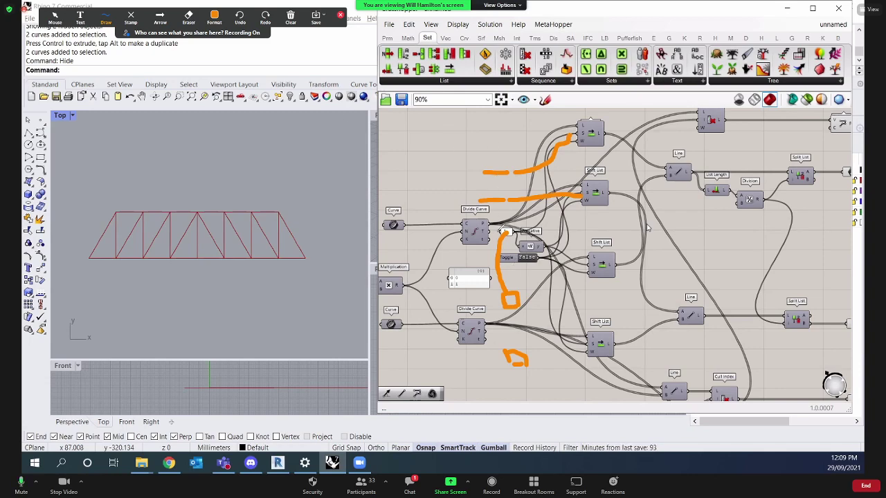
Clear all annotation drawings from the shared screen.
left_click(289, 21)
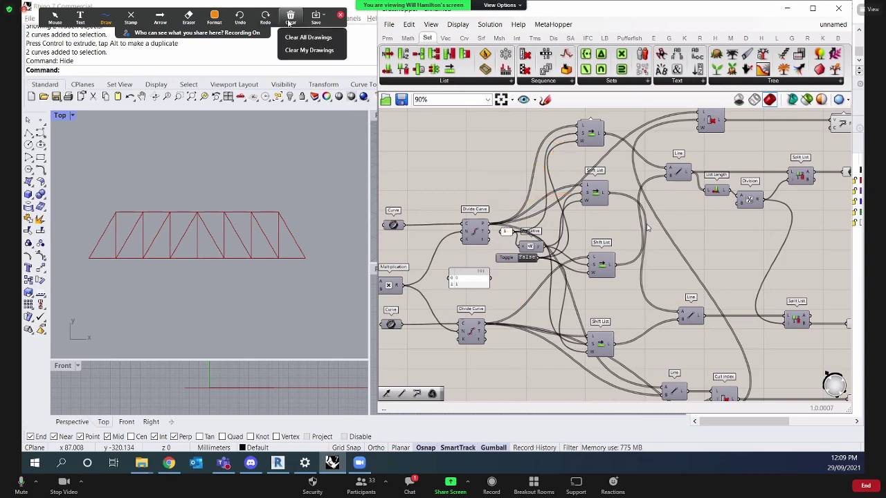
left_click(307, 37)
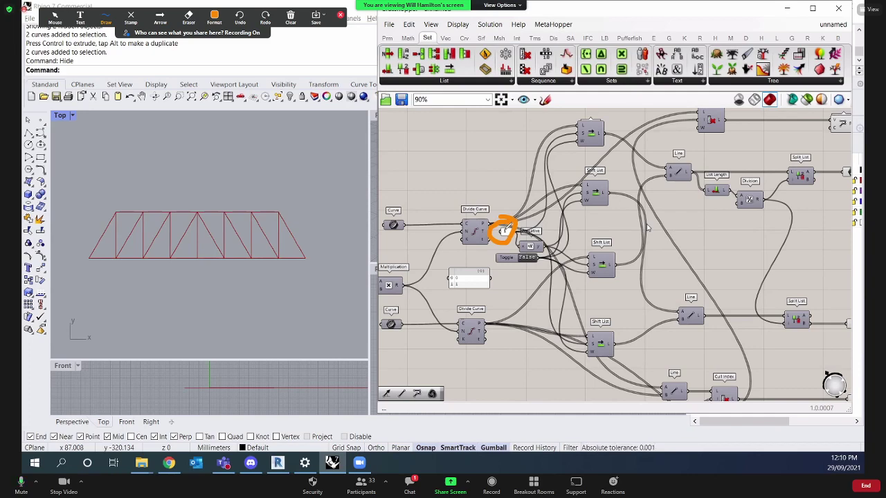
left_click(207, 24)
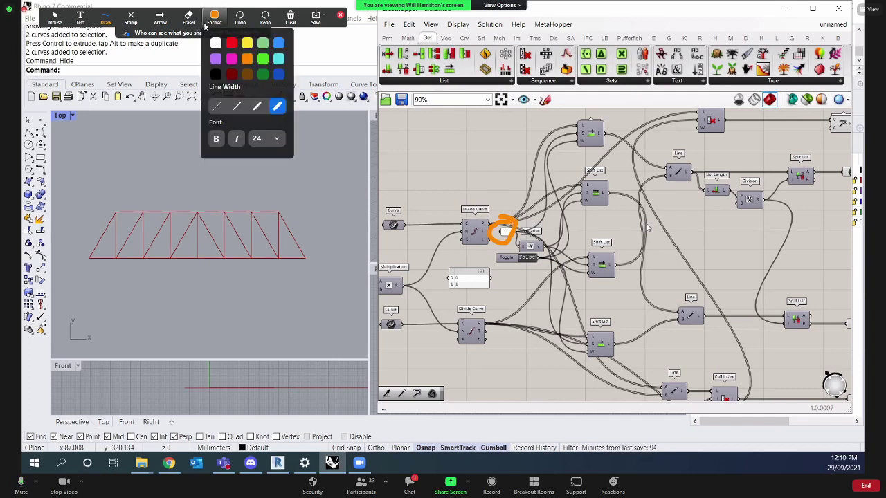
left_click(291, 18)
left_click(299, 54)
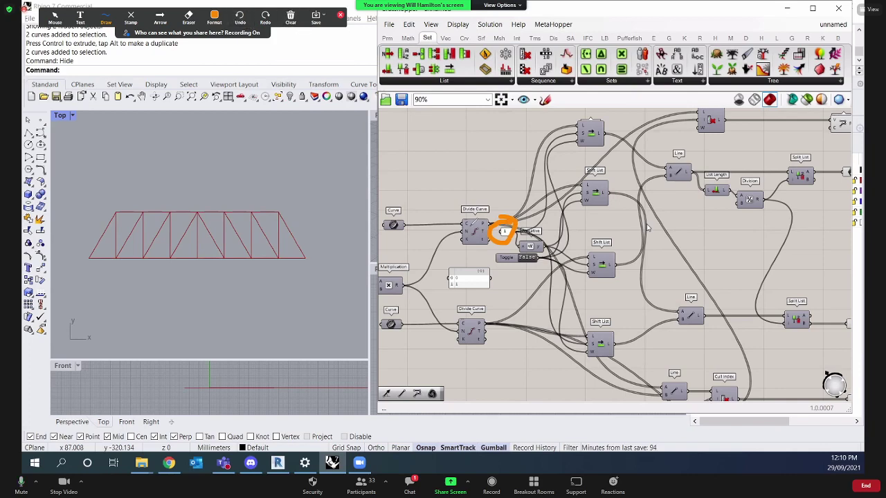
left_click(290, 18)
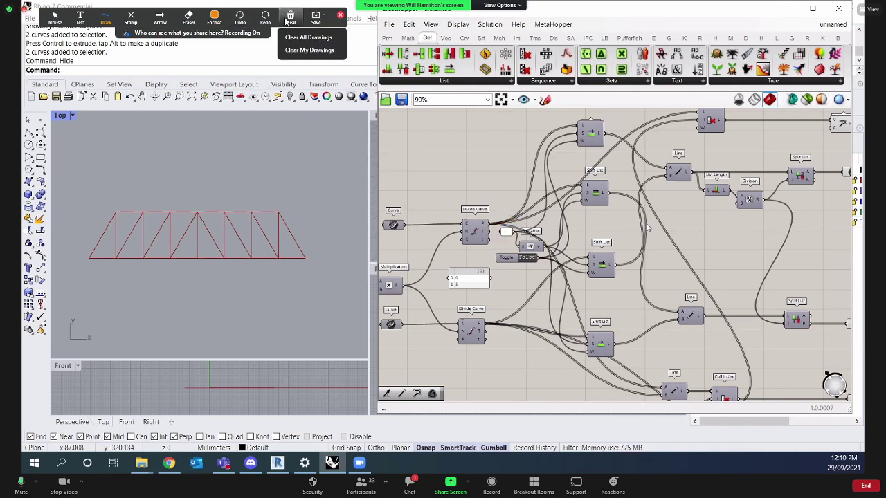
left_click(308, 37)
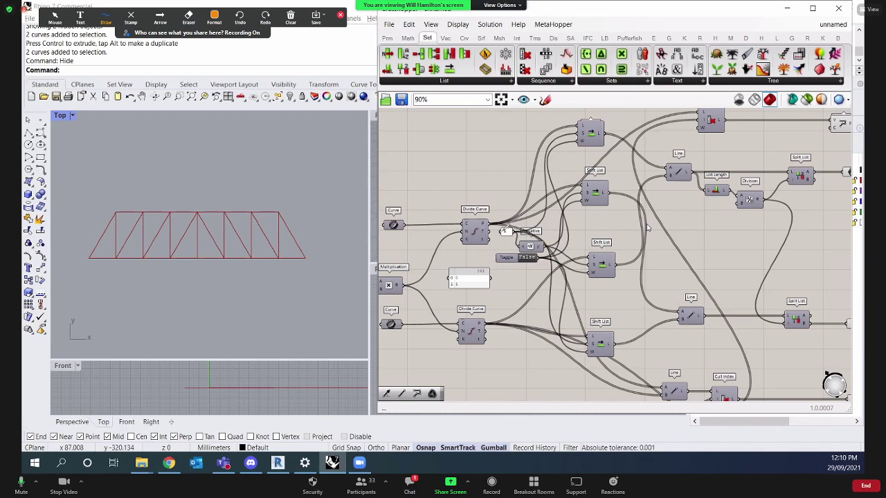
Set the shift value panel beside the upper Divide Curve to -1 to flip the diagonals.
scroll(518, 237, "up", 2)
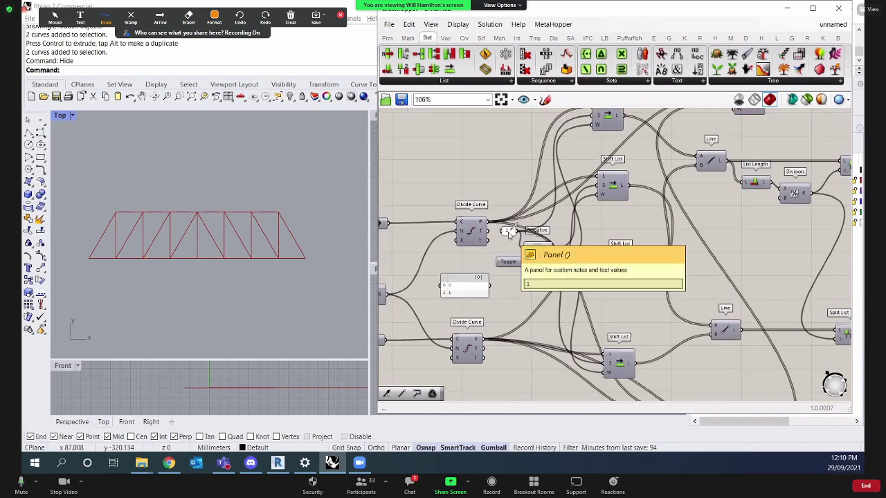
double_click(509, 233)
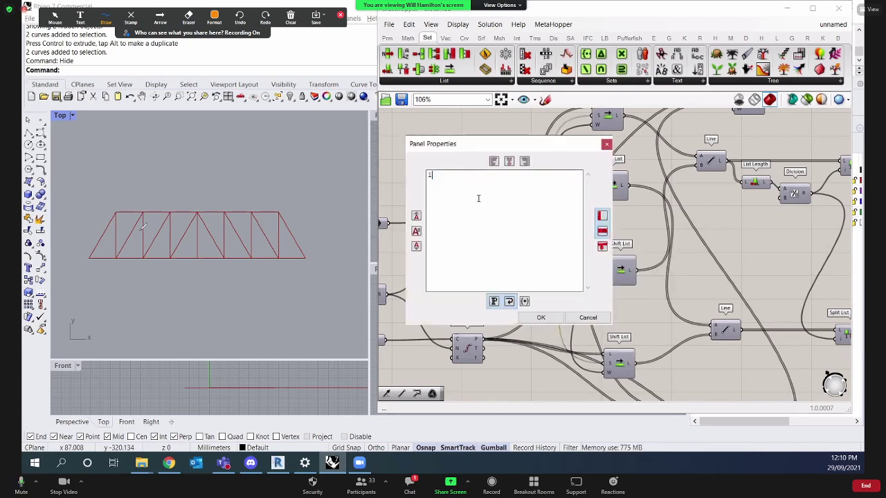
key("Home")
type("-")
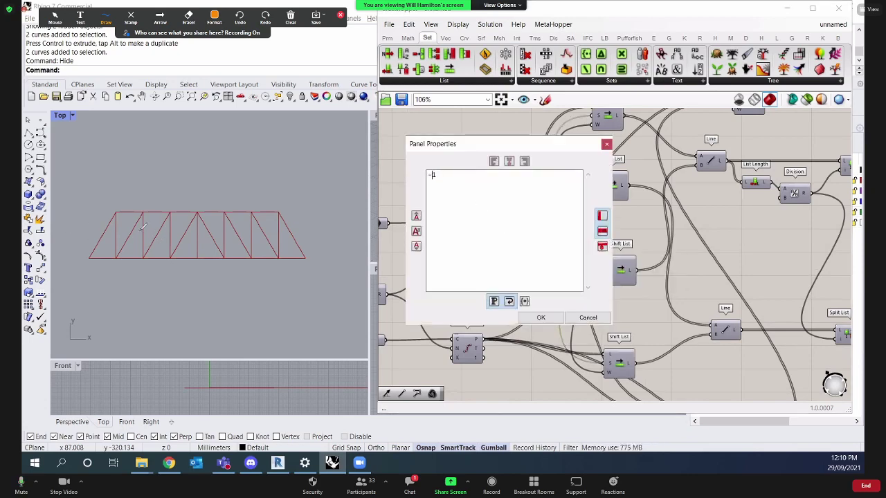
left_click(542, 318)
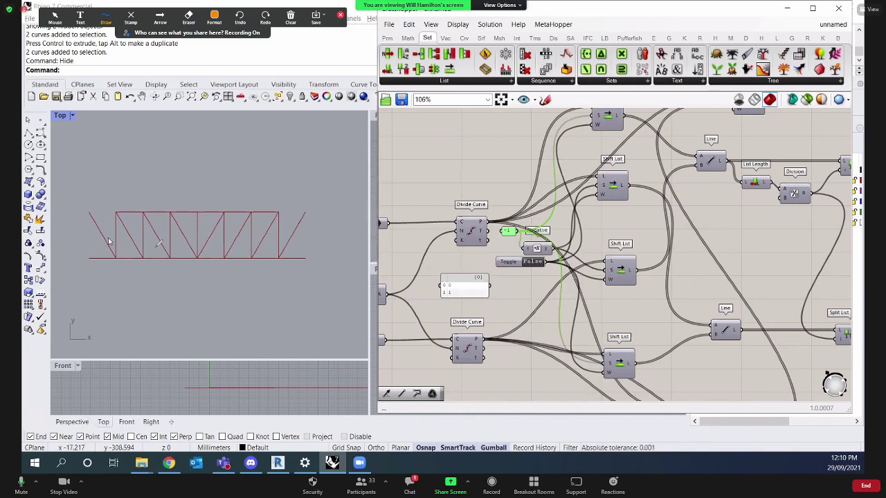
Mark the two outer diagonals with crosses, sketch the opposite end diagonals over the truss, and clear all drawings.
mouse_move(103, 227)
left_mouse_down()
mouse_move(98, 236)
mouse_move(119, 240)
left_mouse_up()
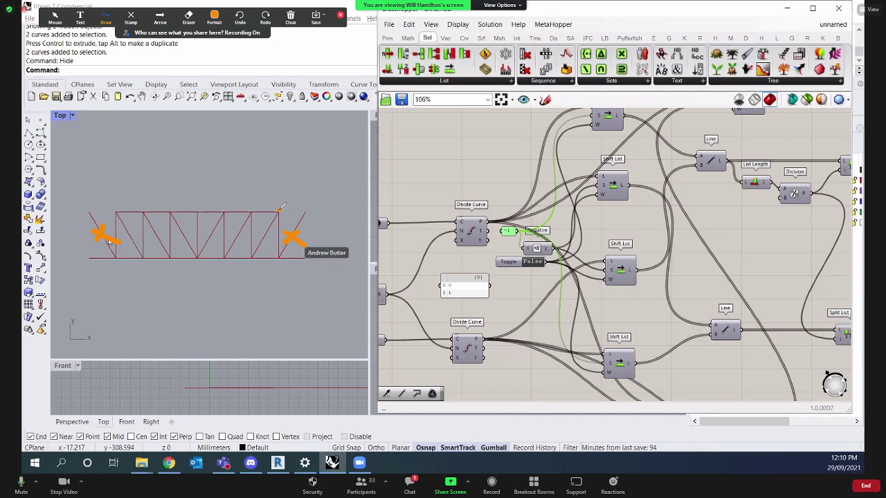
left_click_drag(90, 259, 119, 215)
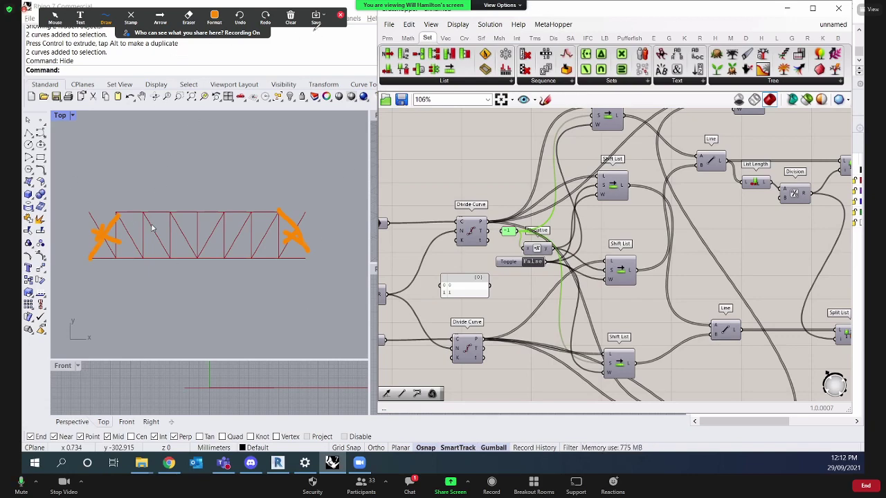
left_click(290, 17)
left_click(299, 39)
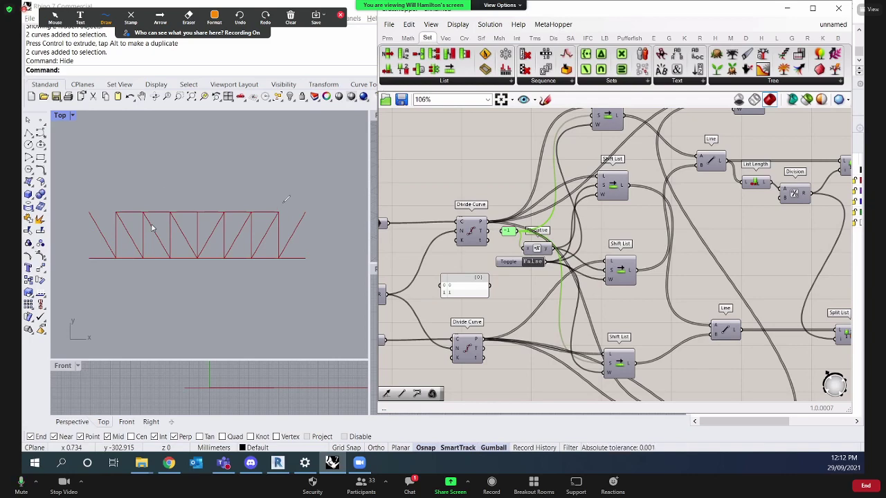
Add a Series component in the empty canvas area below the lower Curve parameter.
left_click(469, 162)
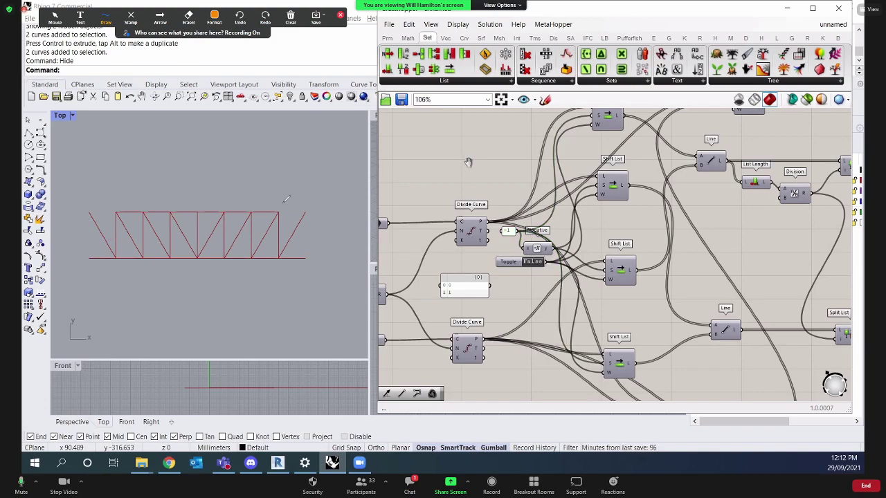
right_click_drag(469, 162, 622, 154)
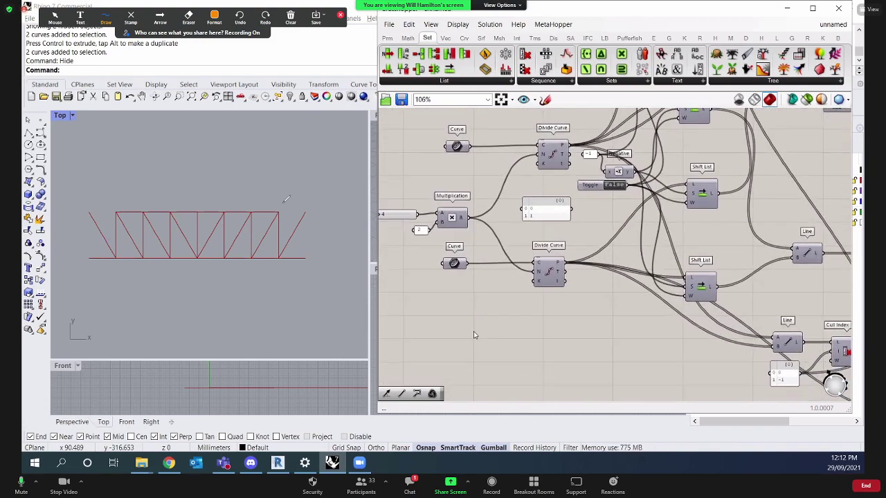
scroll(474, 333, "down", 2)
left_click(552, 83)
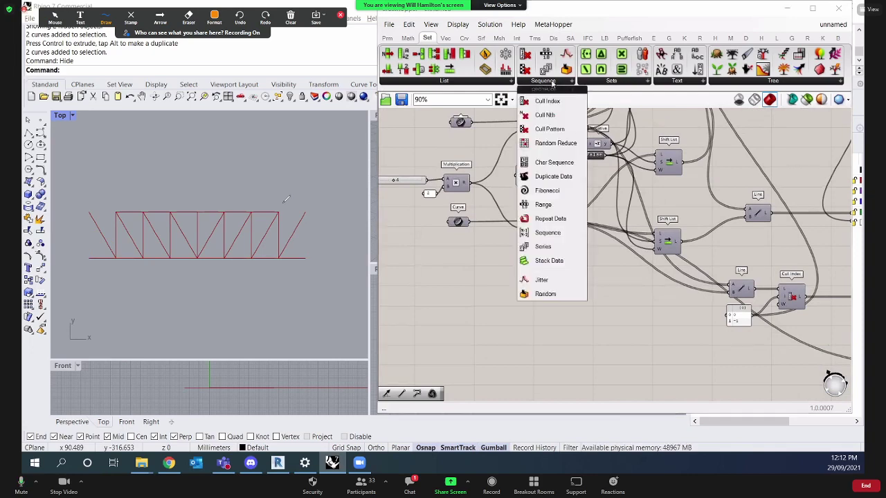
left_click(551, 246)
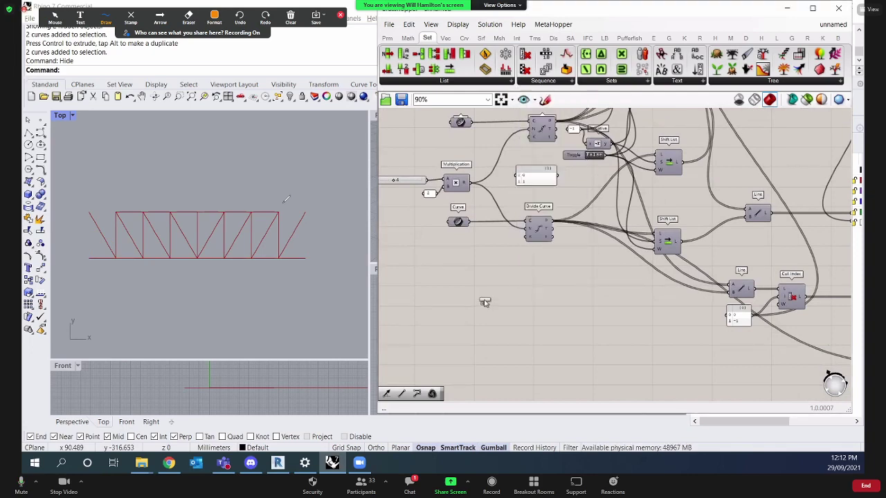
left_click(446, 320)
right_click_drag(468, 314, 503, 291)
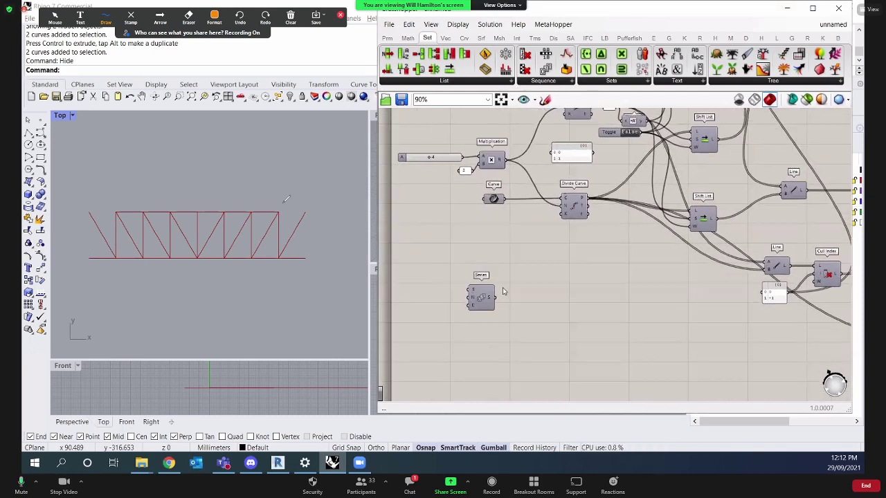
left_click(505, 294)
Add a panel beside the Series component, connect the series output to it, and enlarge it to show the full list.
scroll(505, 294, "up", 2)
double_click(599, 289)
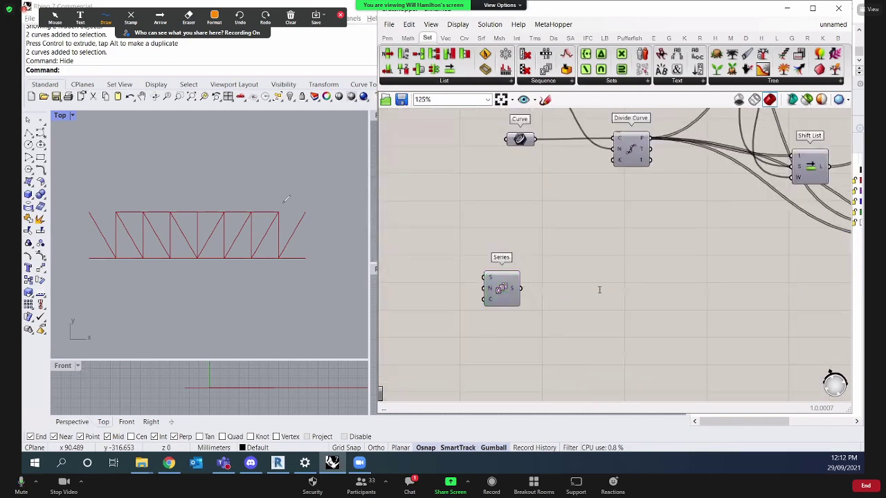
type("//")
key("Return")
left_click_drag(520, 288, 577, 296)
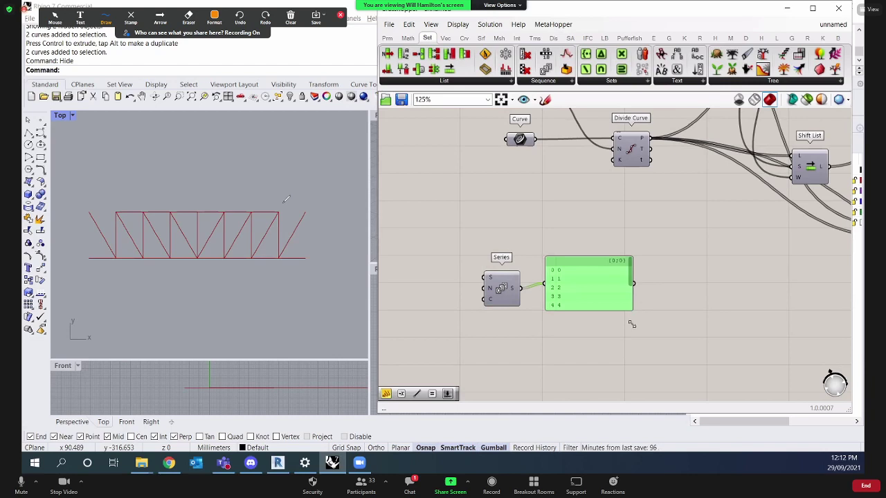
left_click_drag(632, 310, 638, 376)
left_click_drag(508, 292, 503, 293)
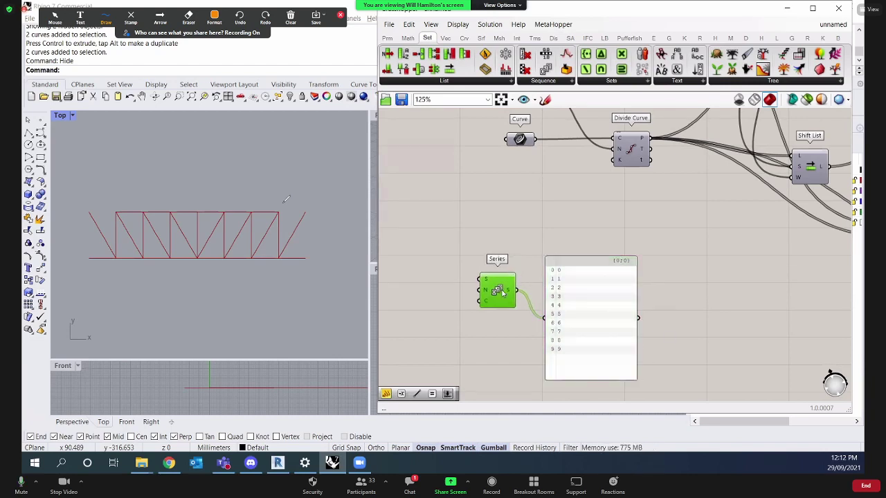
left_click(491, 235)
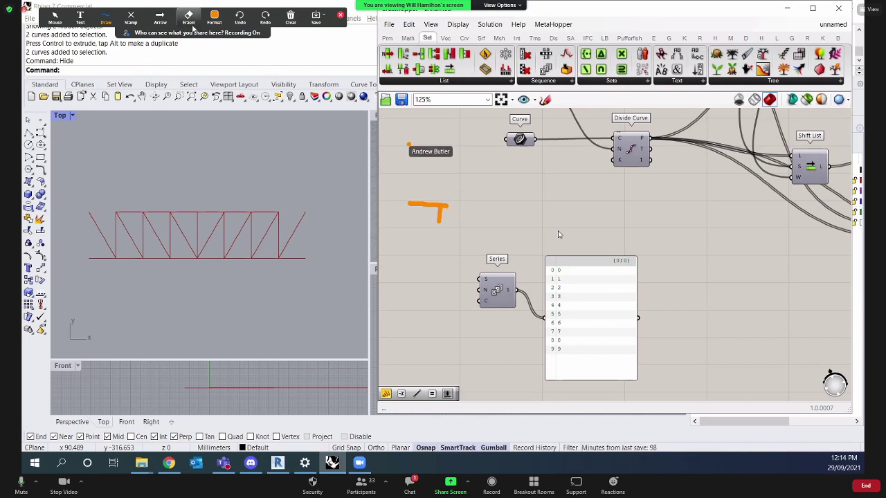
Annotate the empty canvas above the Series component with a small looped stem and an upward arrow.
left_click(109, 21)
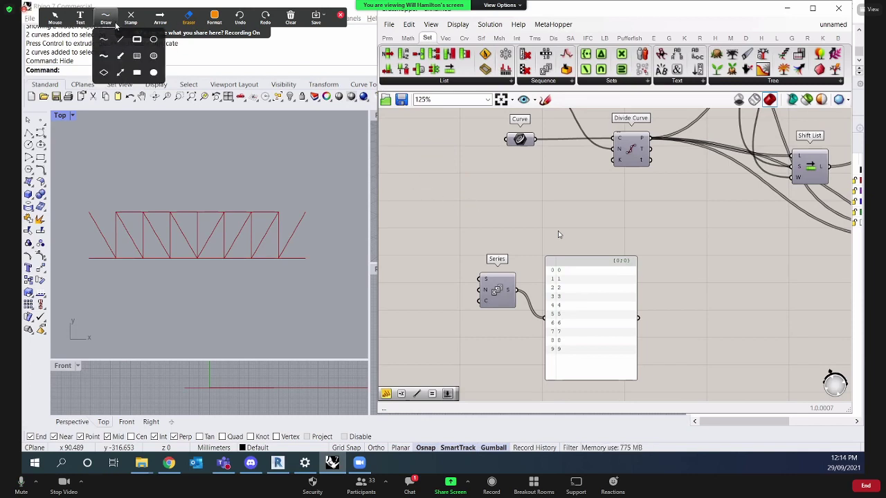
left_click_drag(408, 204, 407, 213)
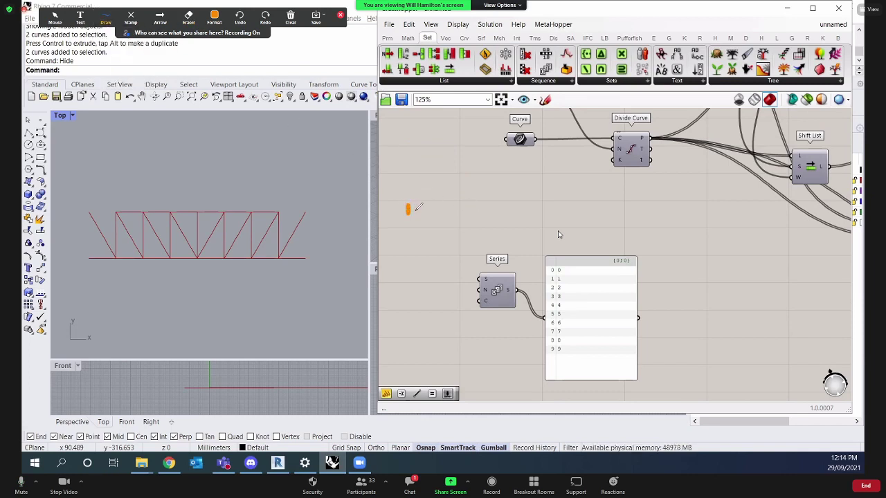
left_click_drag(458, 156, 460, 214)
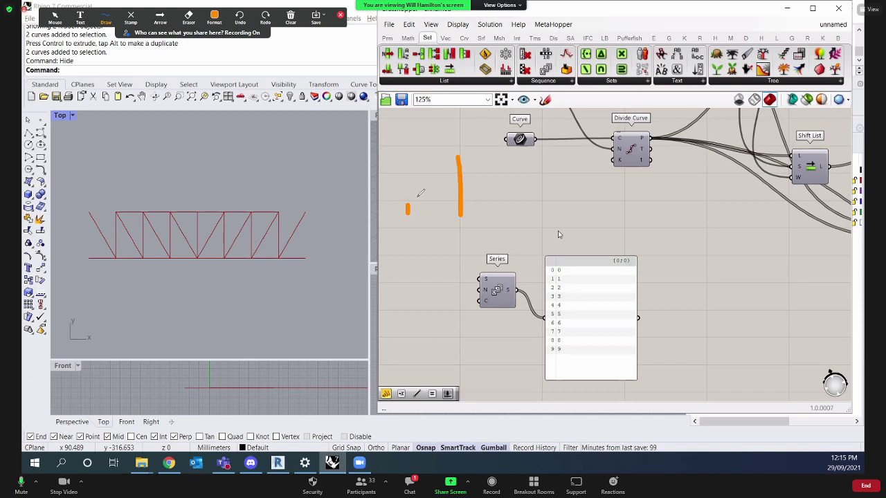
left_click(129, 26)
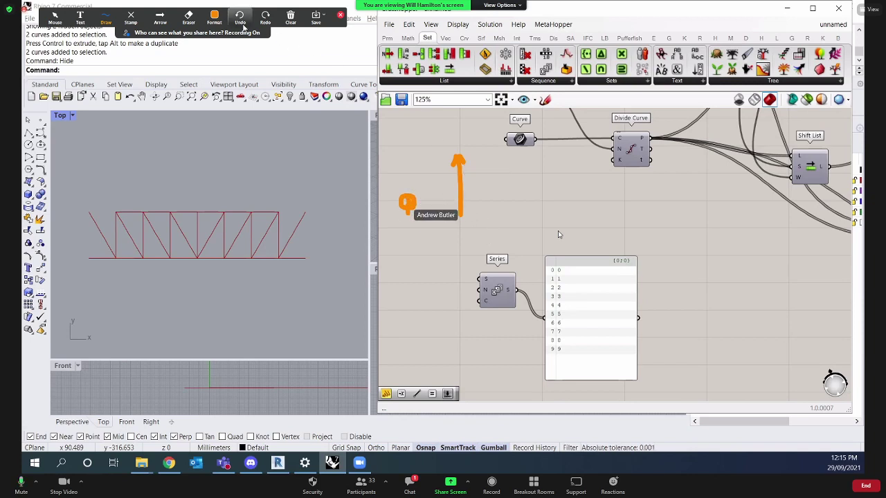
left_click(290, 18)
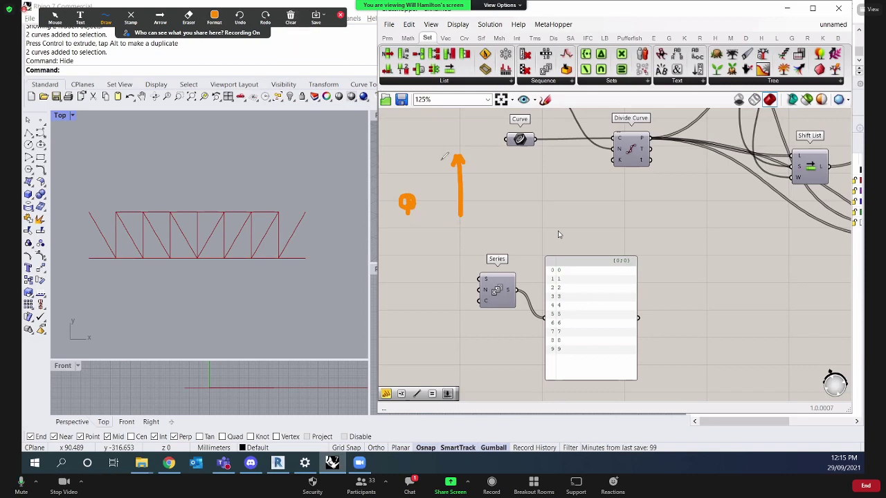
Clear the drawn annotations, then add a Larger Than component beyond the series panel with the Series output feeding its A input.
left_click(308, 38)
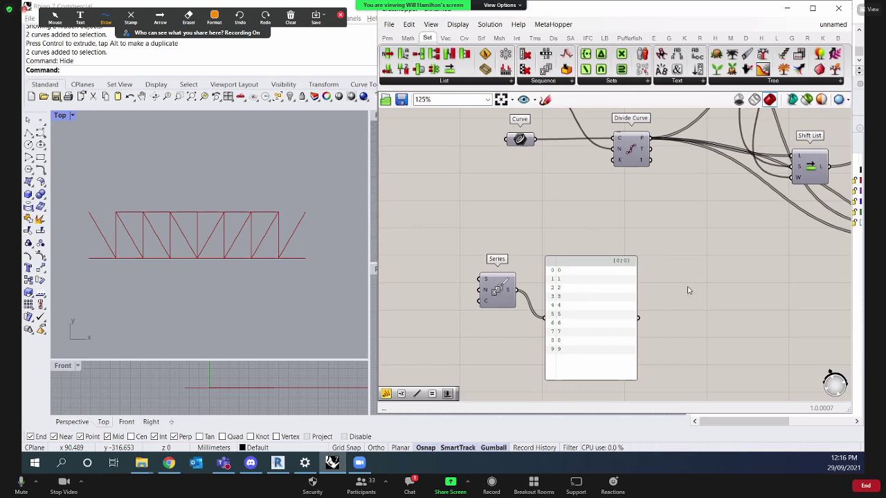
right_click_drag(688, 291, 662, 247)
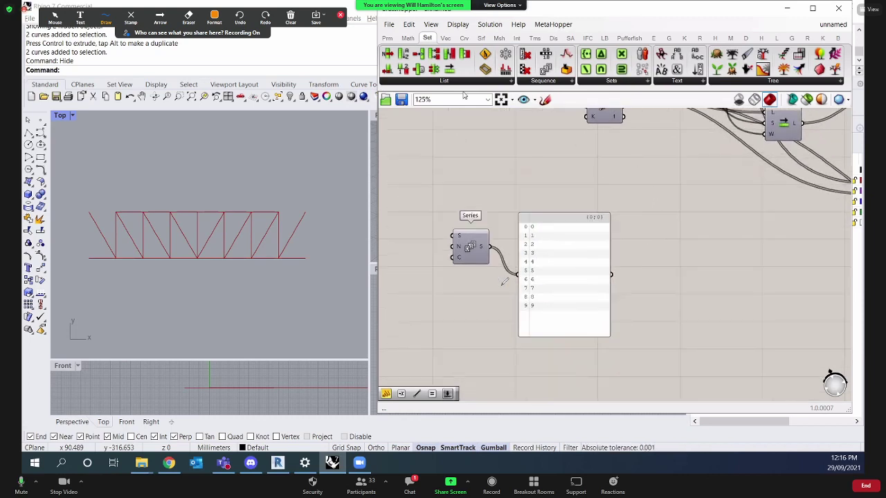
left_click(408, 37)
left_click(567, 83)
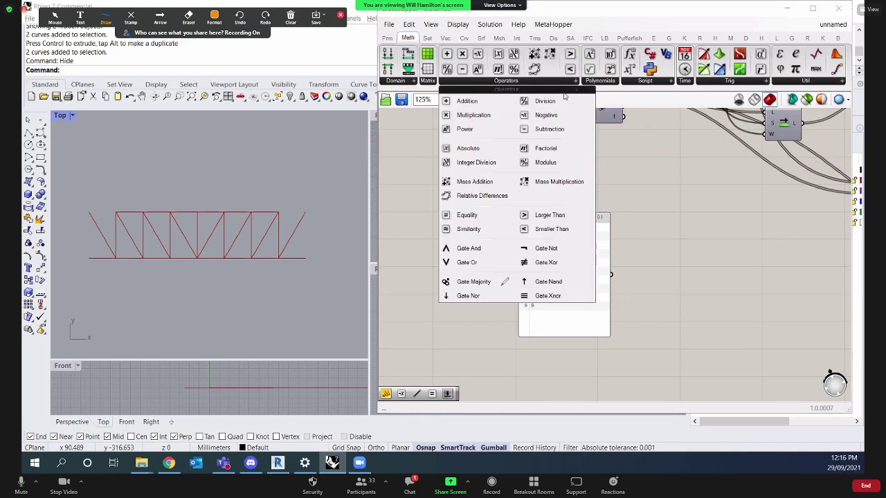
left_click_drag(560, 214, 681, 260)
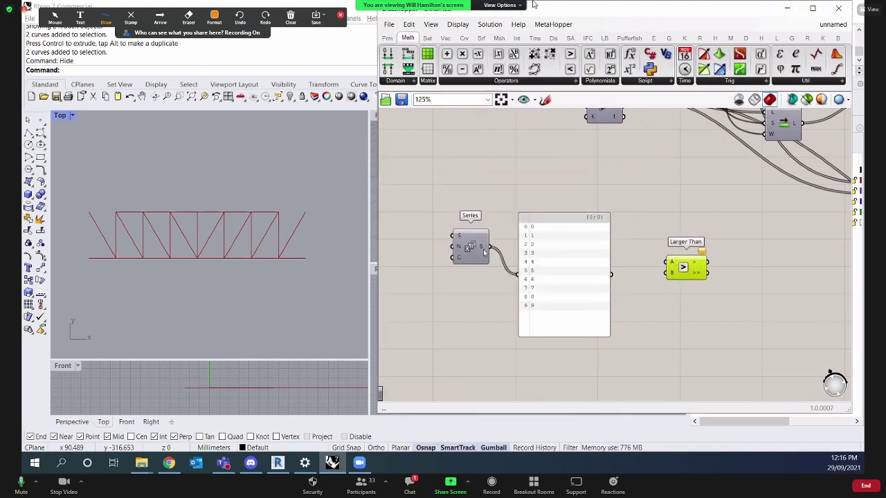
left_click_drag(485, 252, 704, 267)
Add a number slider set to 4, connect it to the Larger Than B input, and place it below the series panel.
double_click(654, 300)
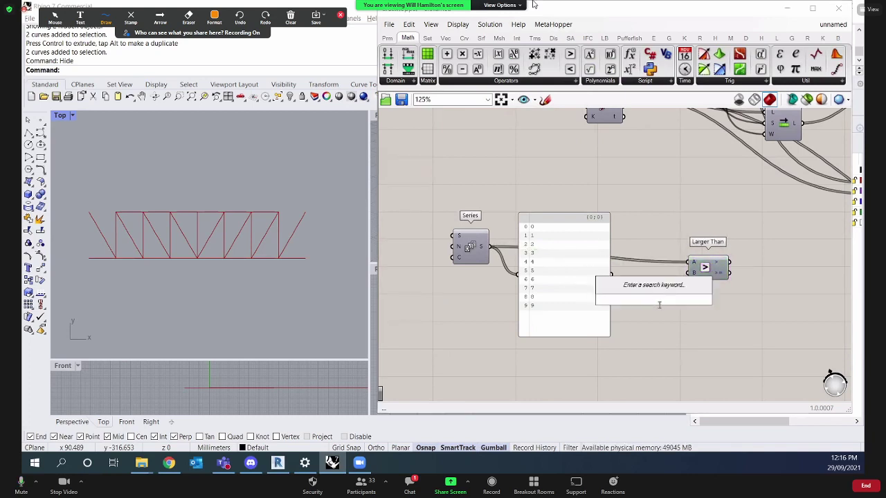
type("4")
key("Return")
left_click_drag(639, 303, 610, 342)
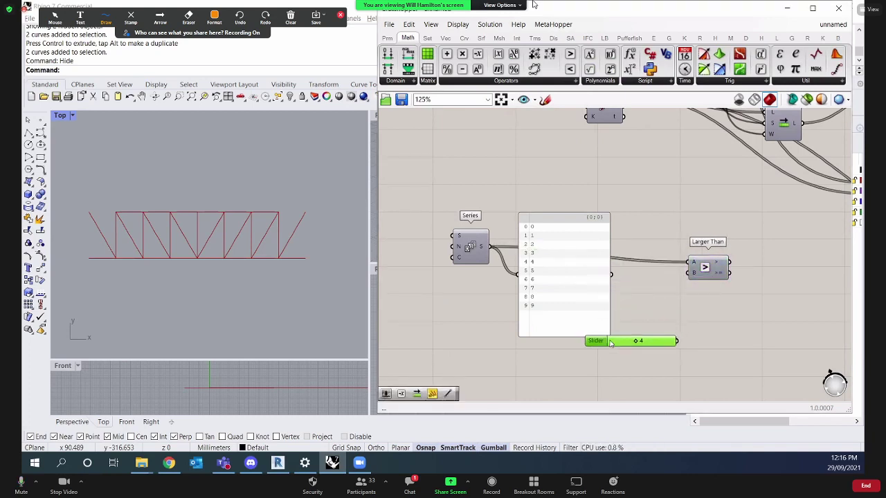
left_click_drag(677, 341, 693, 273)
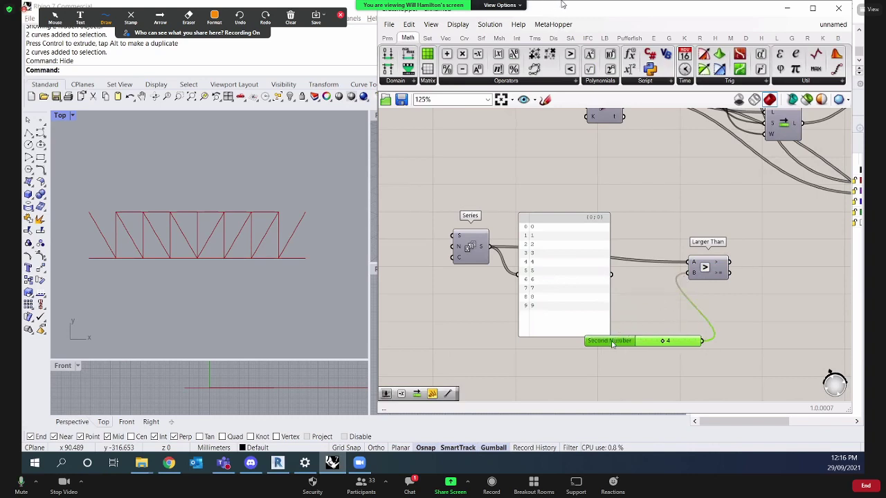
left_click_drag(612, 344, 564, 358)
Add a panel showing the Larger Than result and enlarge it to fit the full true/false list.
double_click(785, 292)
type("//")
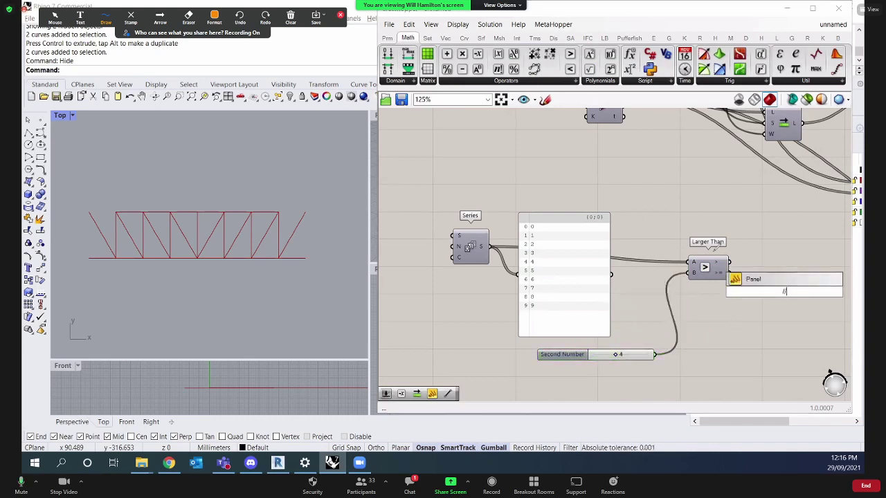
key("Return")
left_click_drag(743, 296, 764, 361)
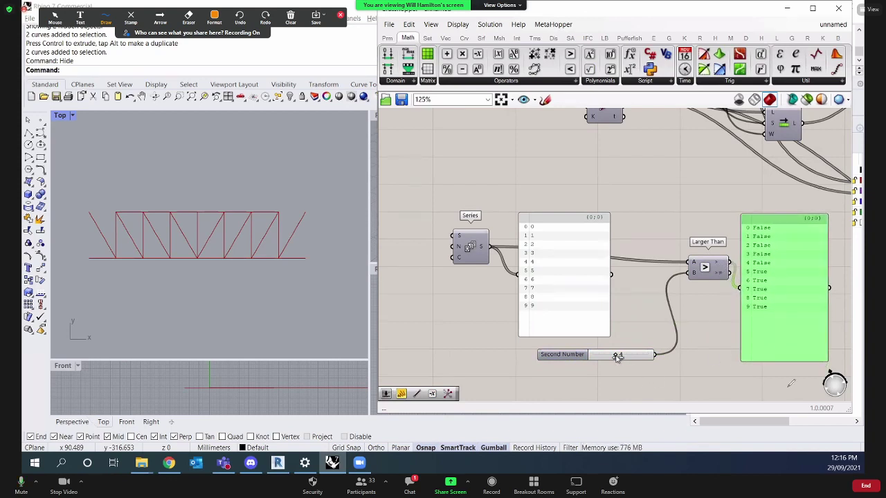
mouse_move(618, 357)
left_mouse_down()
mouse_move(594, 358)
mouse_move(615, 356)
left_mouse_up()
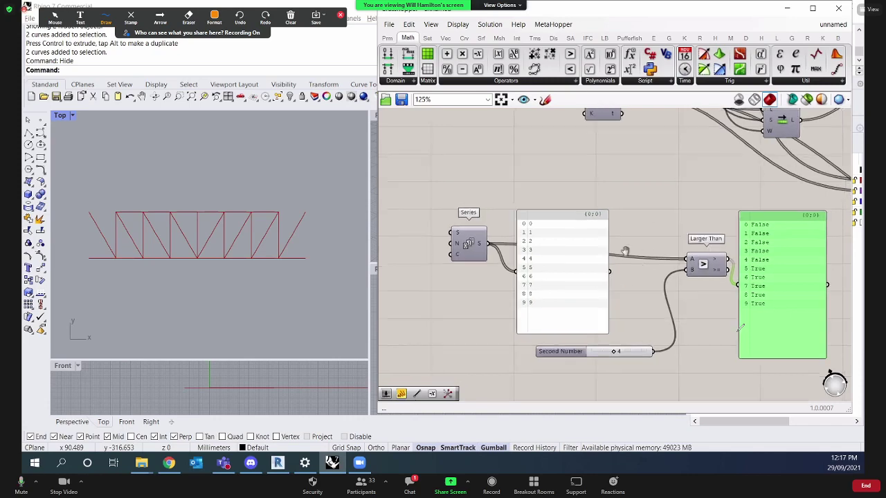
Add a Dispatch component in the empty canvas area below the Larger Than component.
right_click_drag(647, 266, 612, 229)
double_click(666, 359)
type("disp")
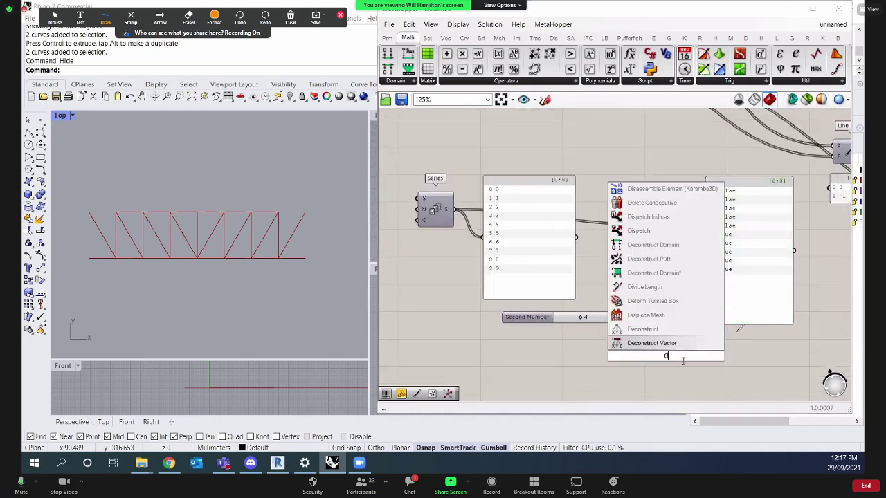
left_click(638, 328)
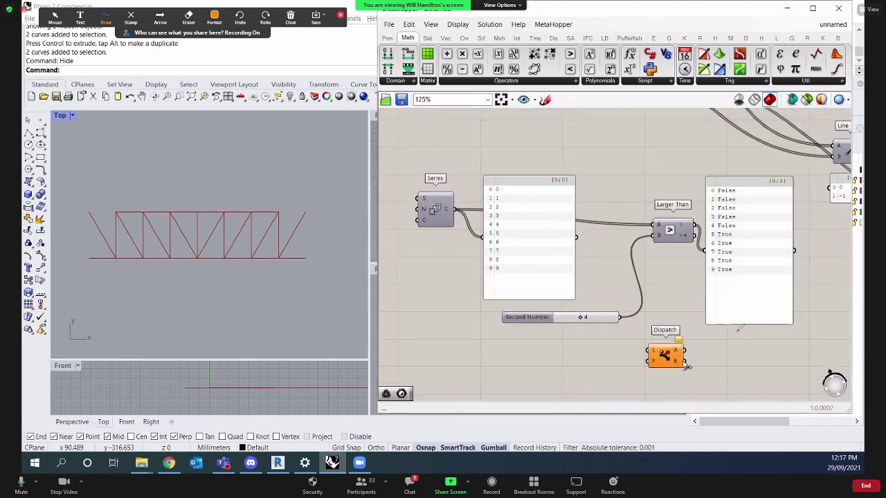
right_click_drag(703, 339, 696, 336)
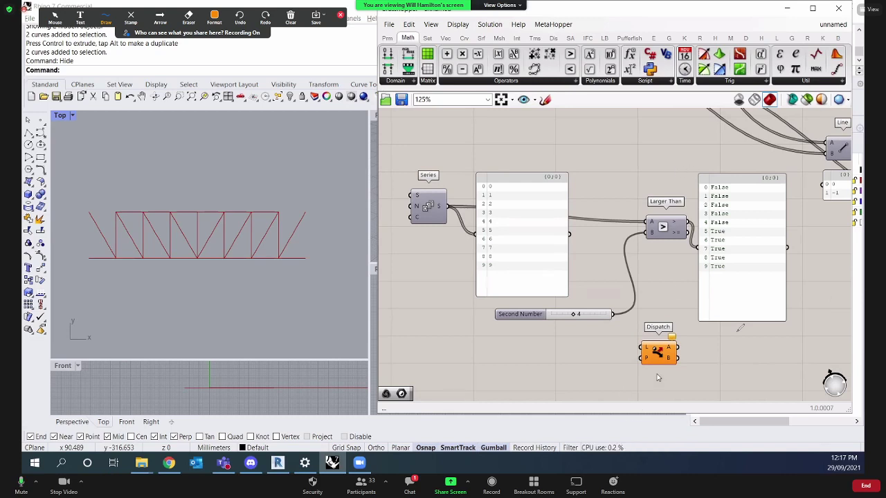
Connect the Larger Than result to Dispatch's pattern input and the Series output to its list input.
mouse_move(646, 361)
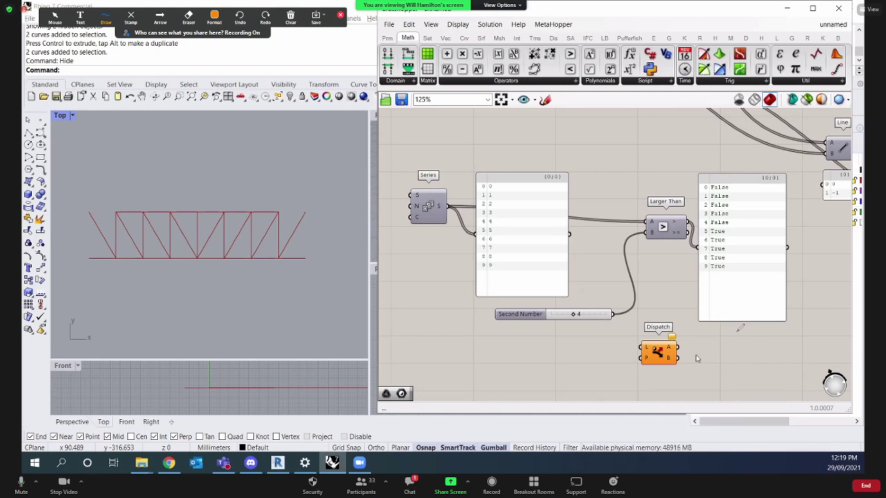
left_click_drag(689, 223, 642, 363)
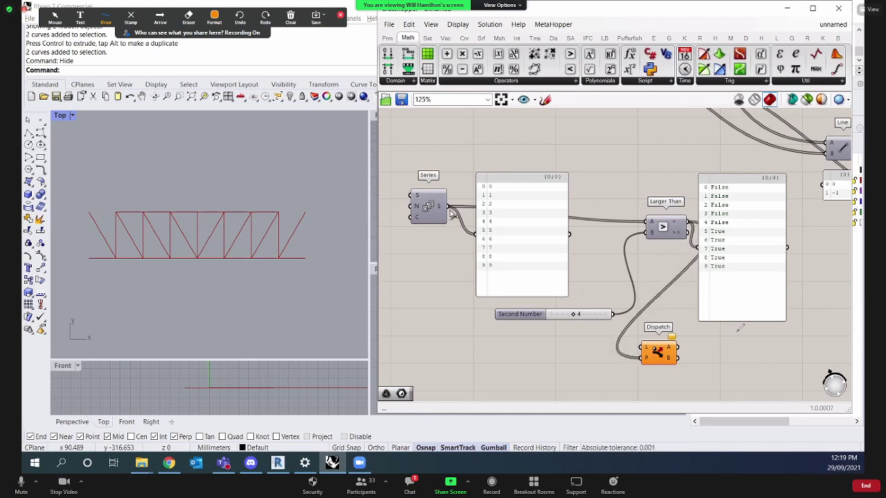
left_click_drag(450, 207, 642, 347)
Add a panel for Dispatch's A output and arrange it just below the true/false panel, beside the Dispatch component.
right_click_drag(731, 385, 710, 360)
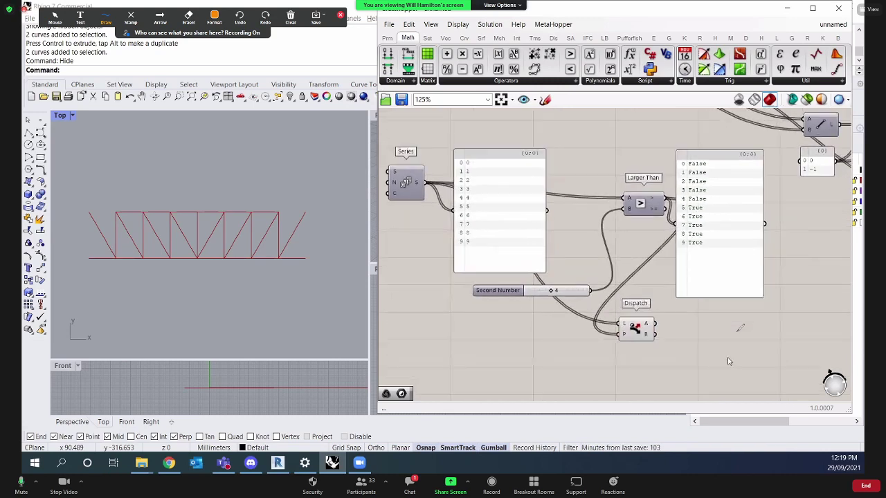
double_click(728, 358)
type("//")
key("Return")
left_click_drag(655, 323, 687, 363)
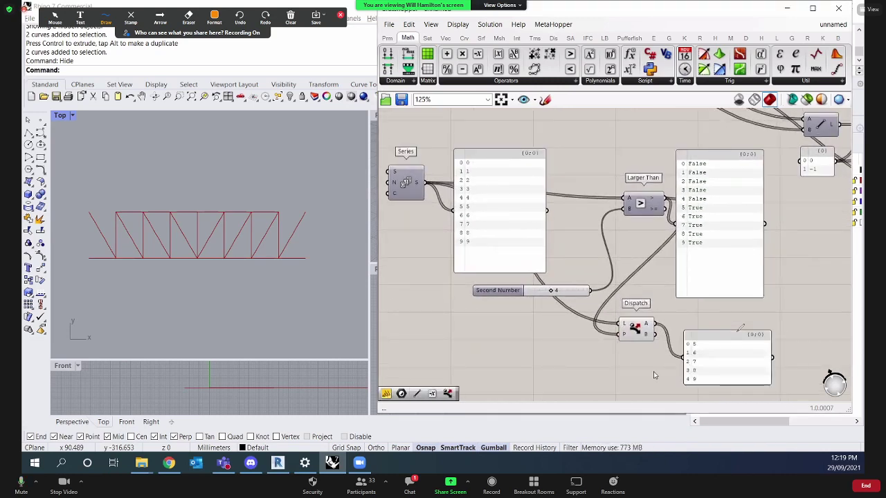
right_click_drag(649, 360, 635, 340)
left_click_drag(627, 322, 622, 346)
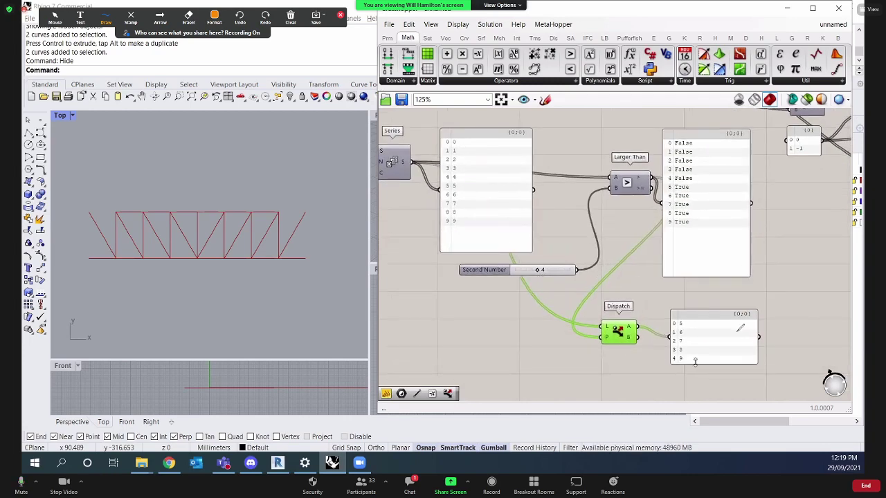
left_click_drag(721, 360, 728, 325)
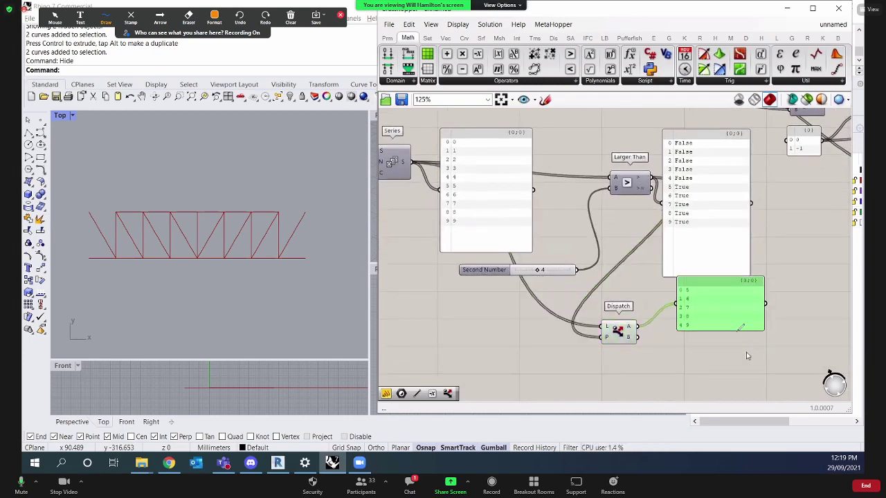
Add a second panel for Dispatch's B output and place it directly below the A output panel.
double_click(746, 352)
type("panel")
key("Return")
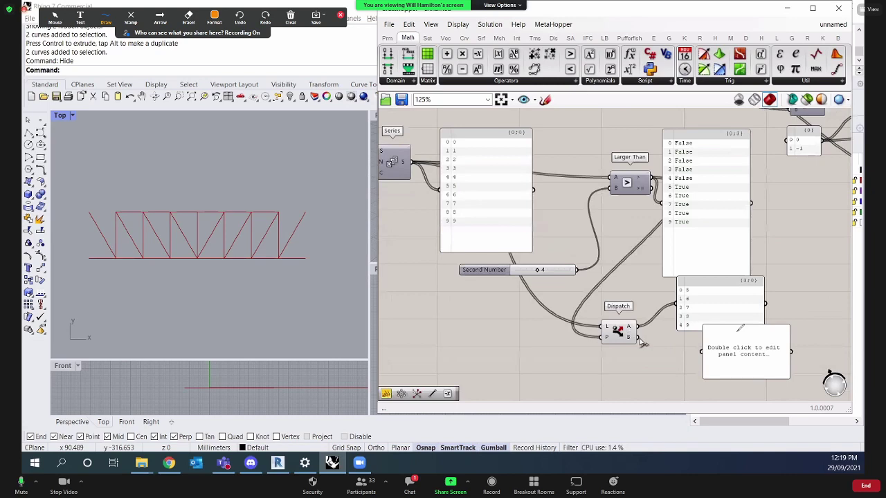
left_click_drag(638, 337, 734, 378)
left_click(797, 360)
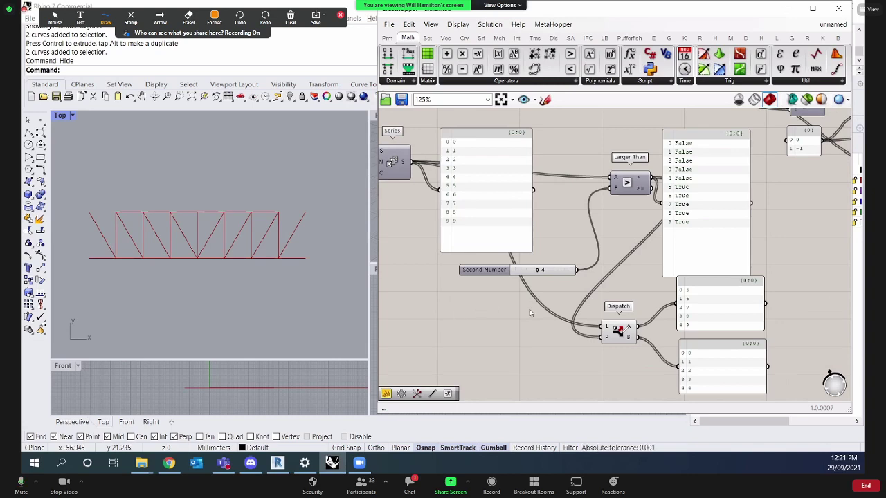
Add a Multiplication component with factor 2, connect Dispatch's A output to its A input, and shift both dispatch panels down.
double_click(786, 260)
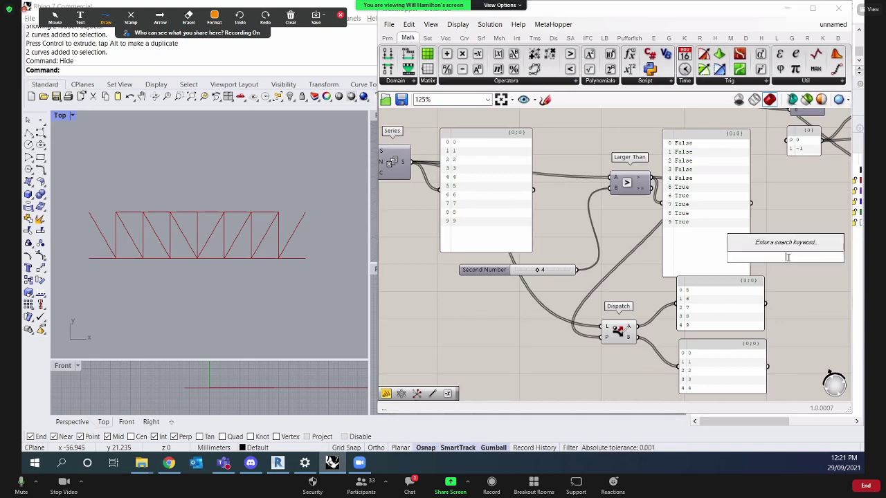
type("*2")
key("Return")
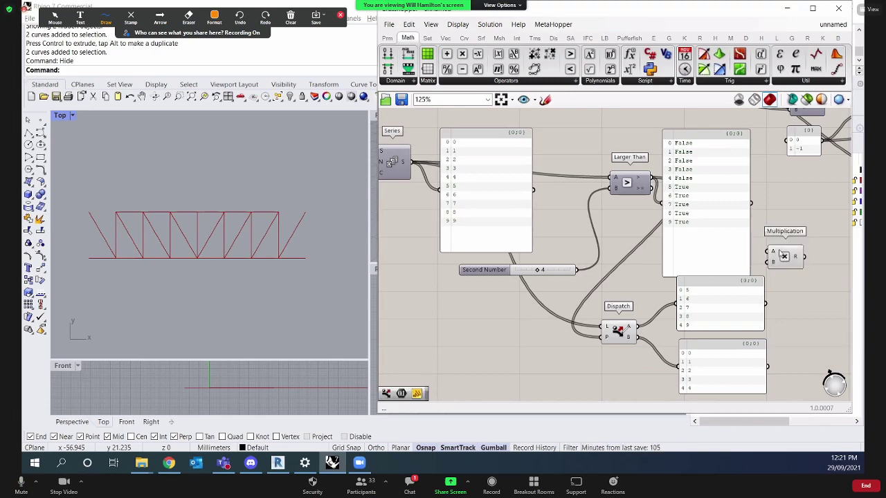
right_click_drag(798, 302, 734, 255)
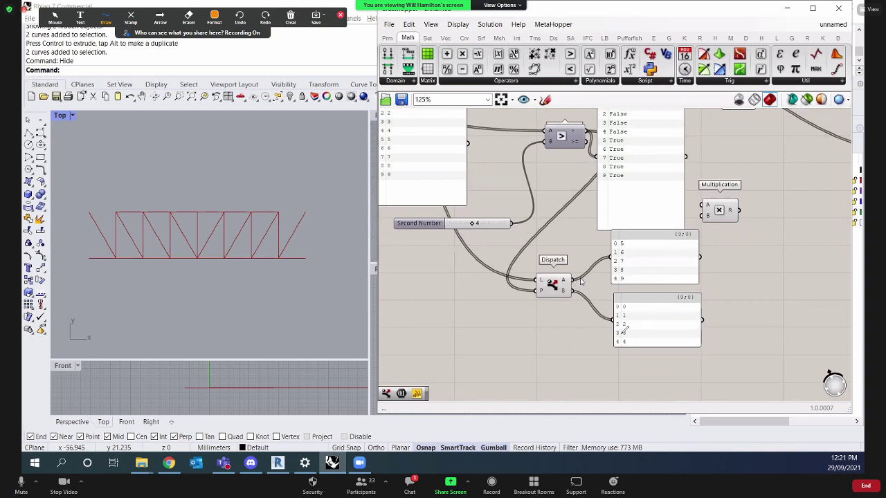
left_click_drag(571, 280, 725, 232)
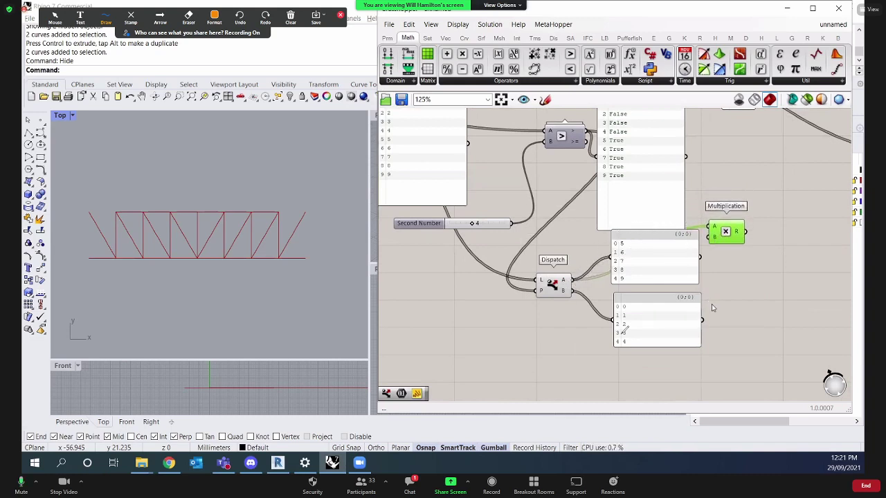
left_click_drag(731, 328, 671, 323)
left_click(735, 315)
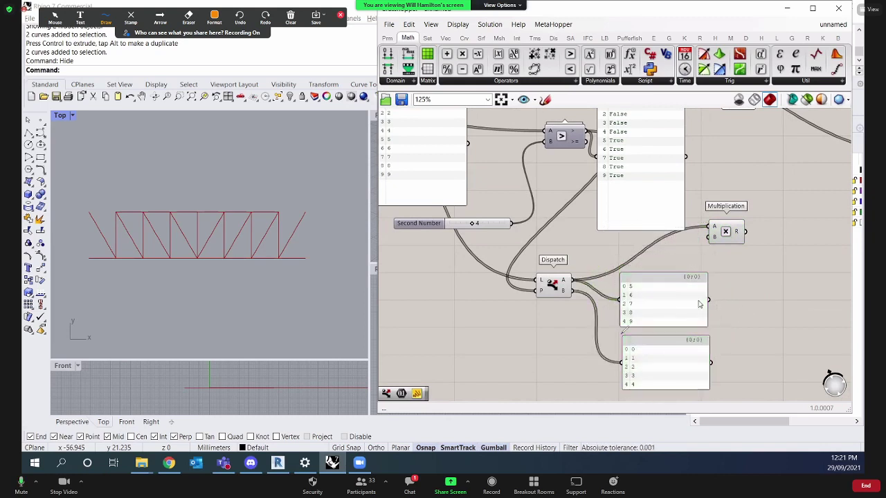
Add a second Multiplication component below the first and connect Dispatch's B output to its A input.
double_click(753, 297)
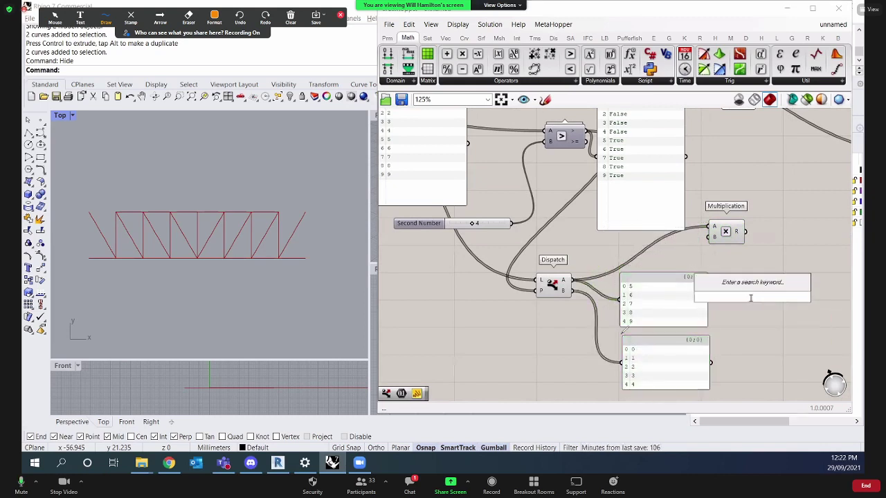
type("mult")
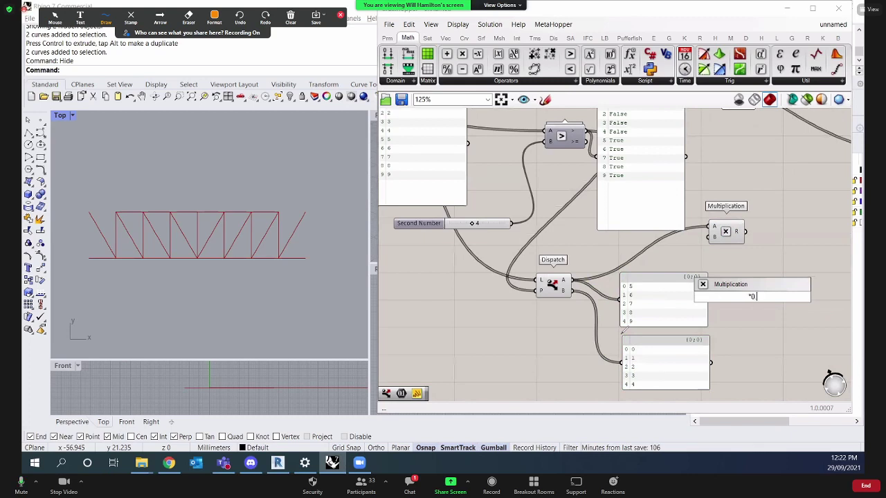
key("Return")
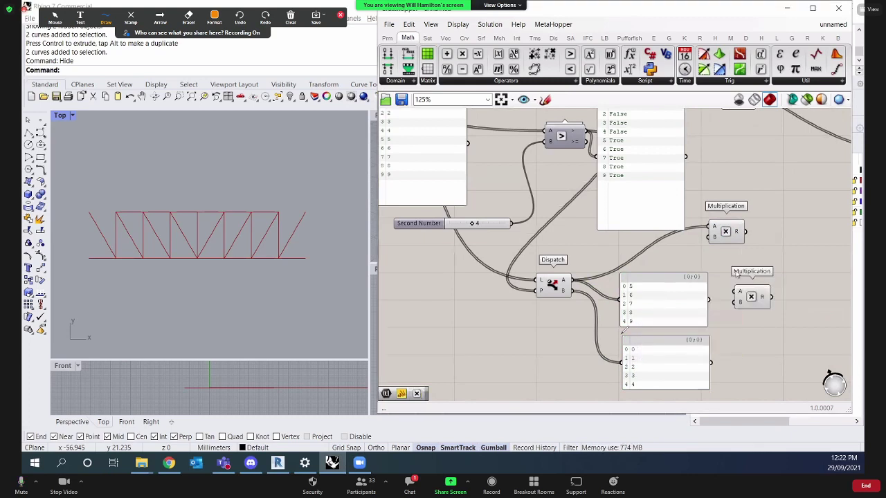
left_click_drag(758, 309, 748, 317)
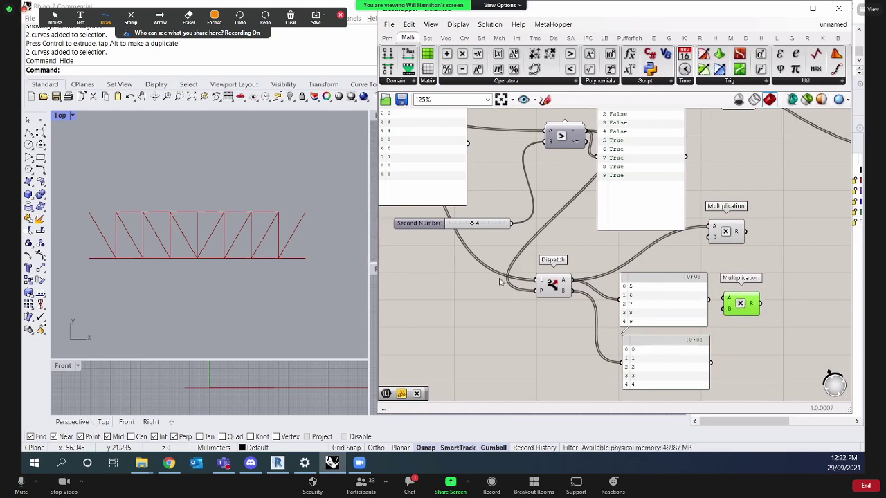
left_click_drag(571, 292, 736, 307)
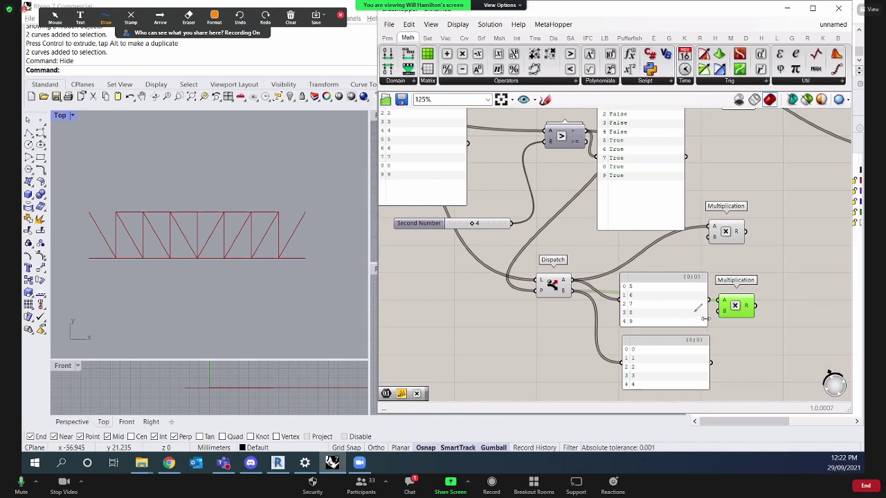
Narrow both Dispatch output panels and line up the two Multiplication components one above the other beside them.
left_click_drag(705, 322, 605, 326)
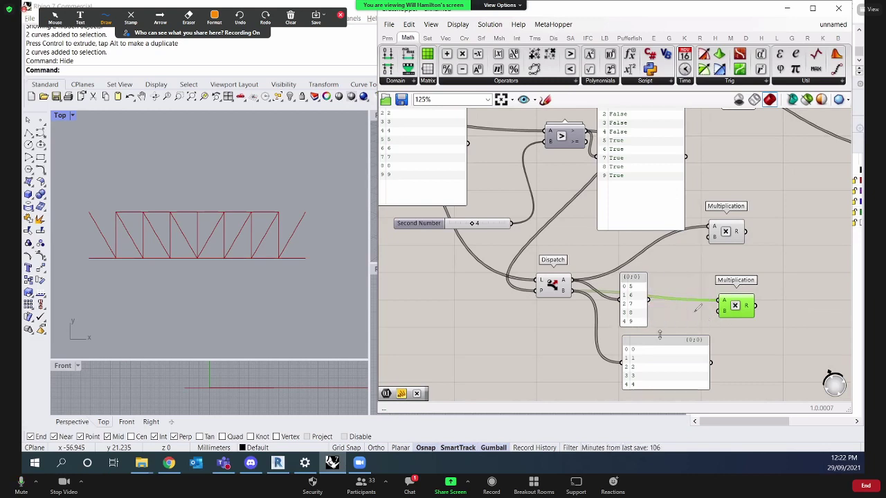
left_click_drag(709, 375, 645, 375)
left_click_drag(744, 308, 734, 319)
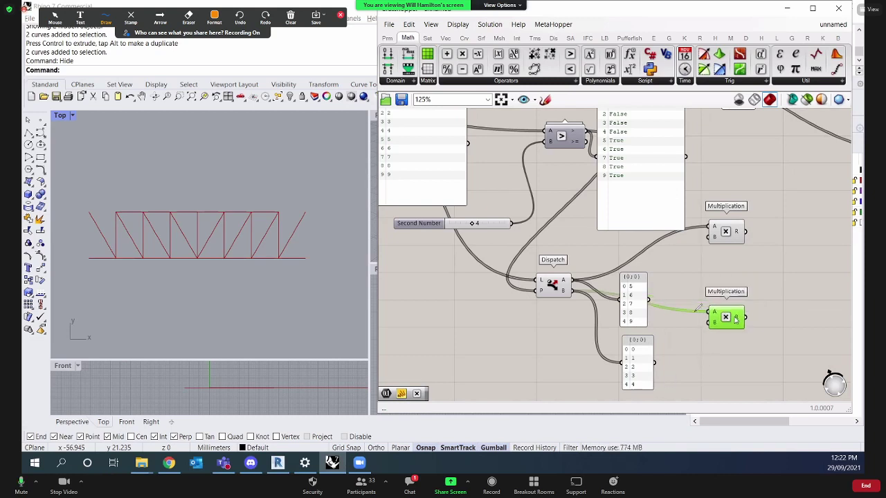
left_click(734, 241)
left_click_drag(726, 236, 707, 266)
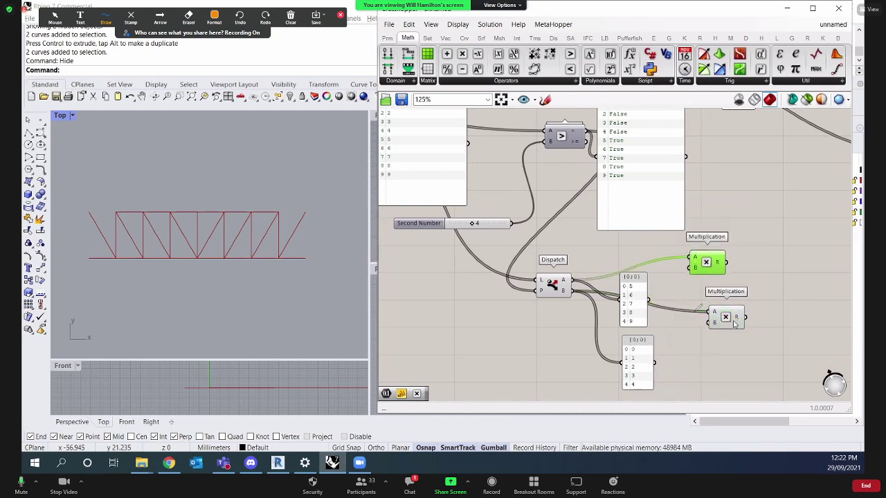
left_click_drag(732, 320, 718, 324)
left_click(771, 287)
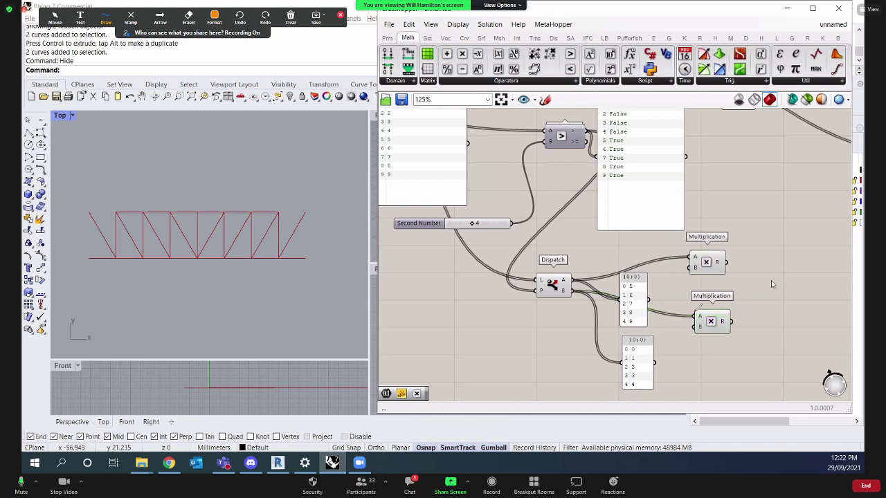
Add a narrow panel beside the upper Multiplication component and connect it to the R output.
double_click(771, 278)
type("panel")
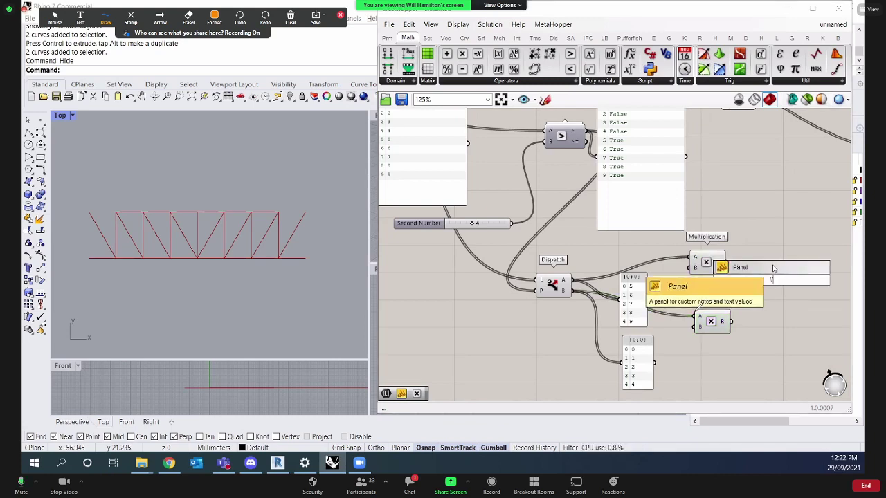
key("Return")
left_click(742, 274)
left_click_drag(742, 274, 760, 279)
left_click(761, 320)
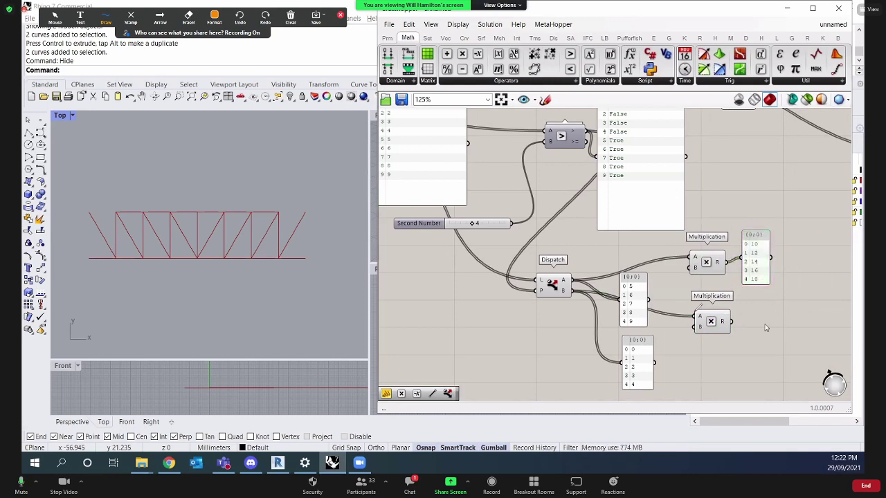
Add a panel for the lower Multiplication's R output and narrow it to match the panel above.
double_click(761, 319)
type("panel")
key("Return")
left_click_drag(761, 322, 789, 319)
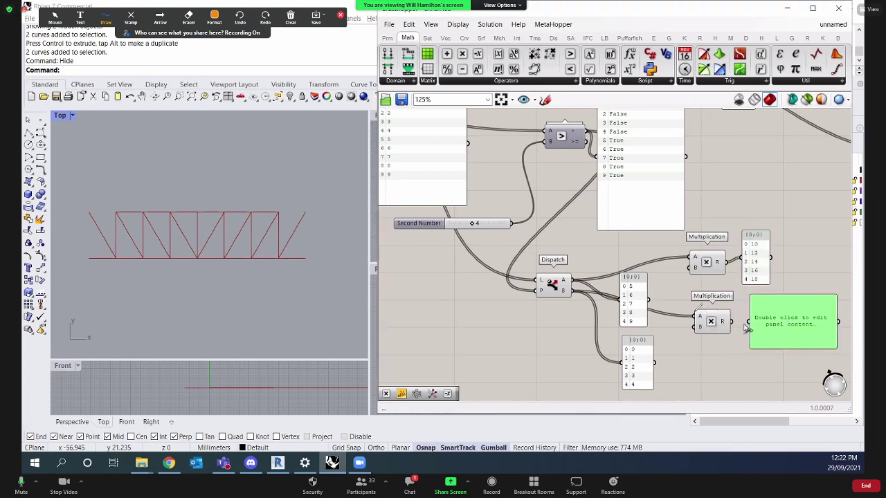
left_click_drag(734, 324, 749, 323)
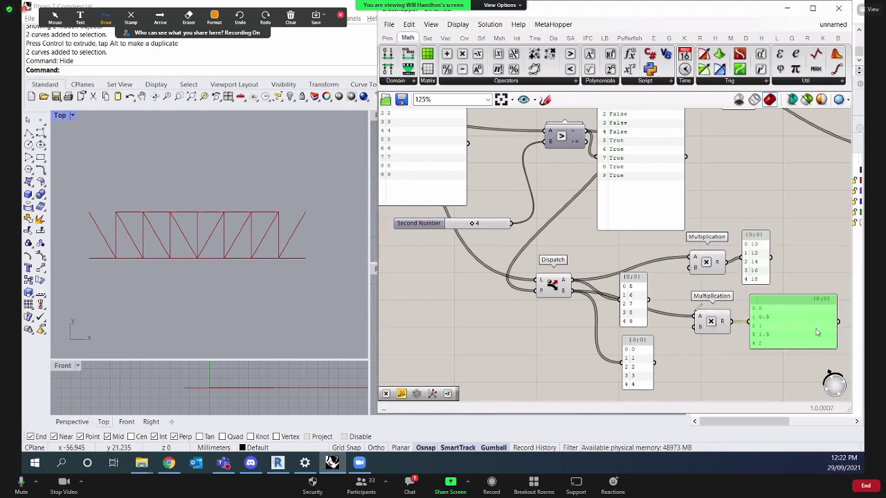
left_click_drag(833, 339, 768, 334)
left_click(749, 188)
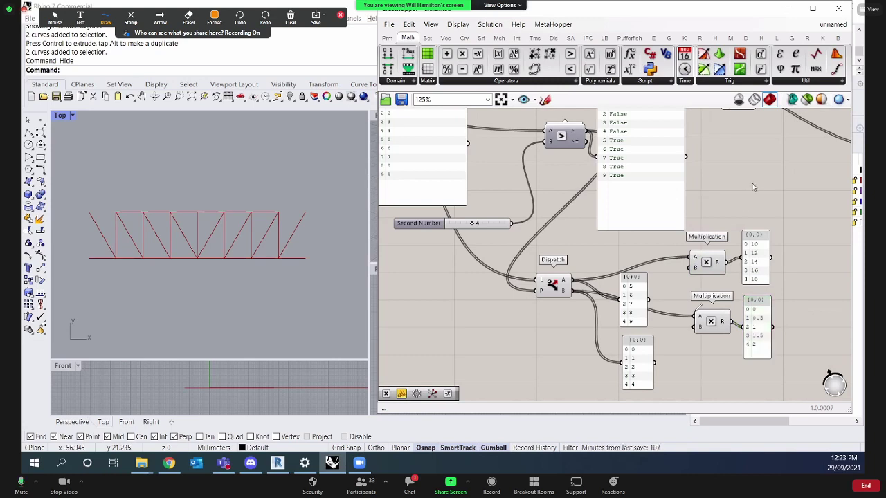
Add a Merge component above the upper Multiplication and clear all annotation drawings from the screen.
double_click(750, 186)
type("merge")
key("Return")
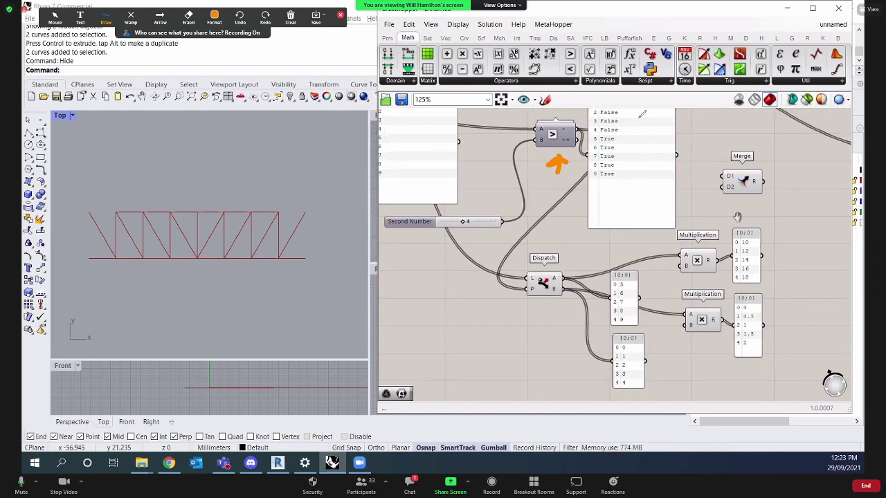
right_click_drag(744, 220, 738, 220)
right_click_drag(784, 257, 771, 254)
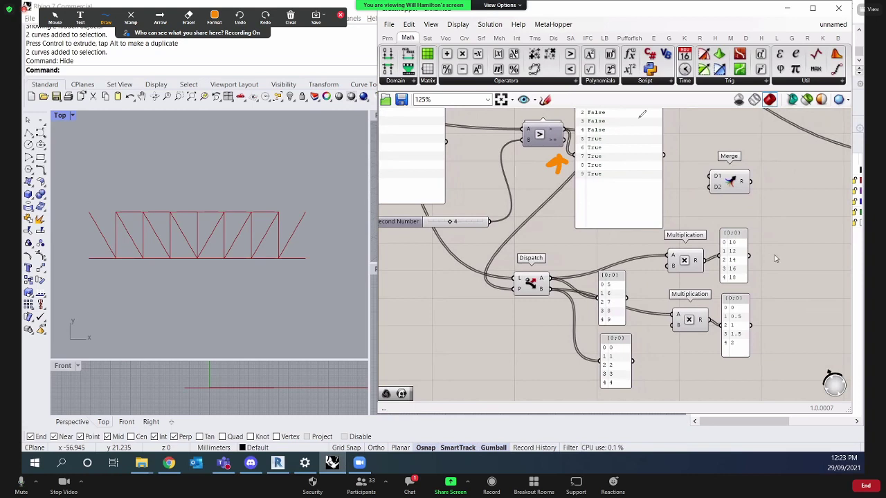
left_click(290, 17)
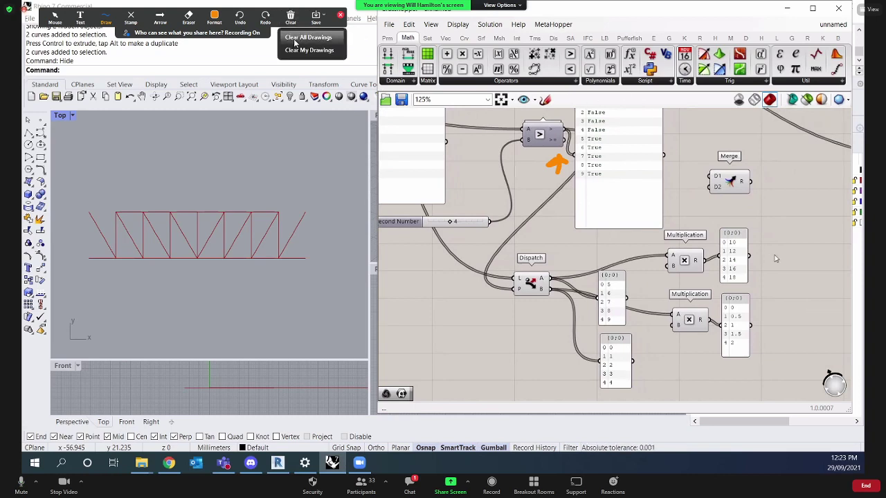
left_click(296, 40)
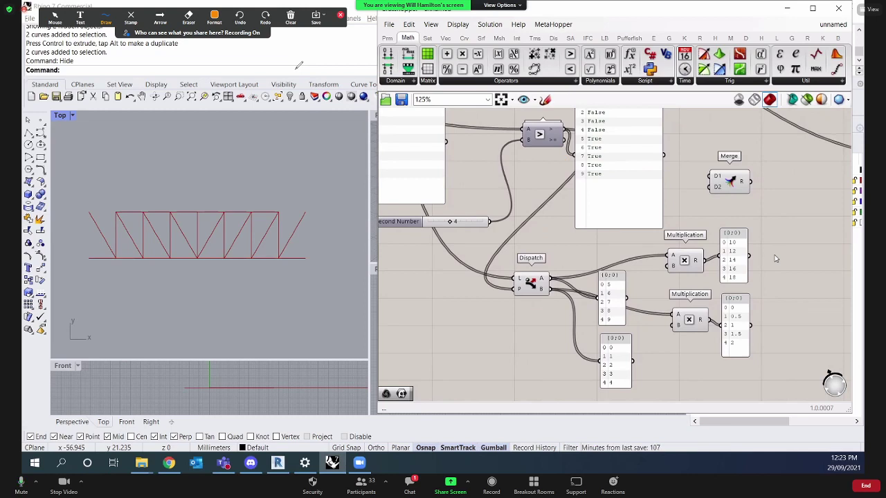
Add a Weave component beside the multiplication result panels and space the two Multiplication components slightly farther apart.
double_click(776, 259)
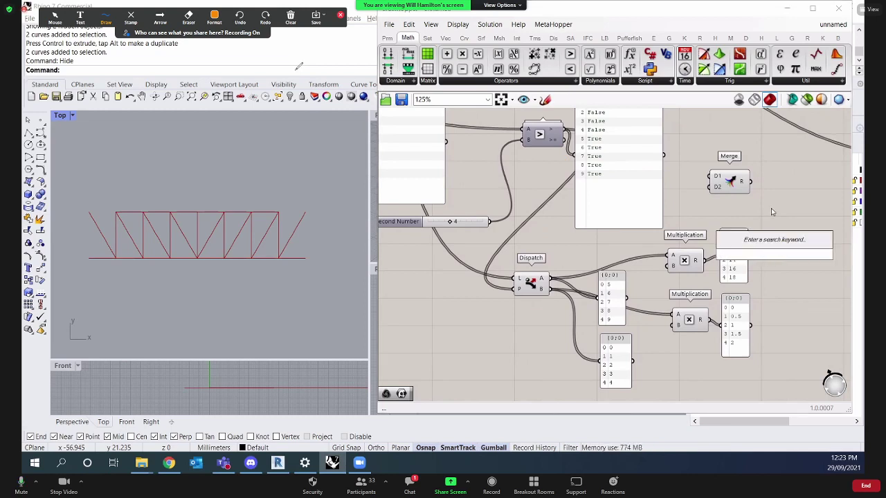
type("wea")
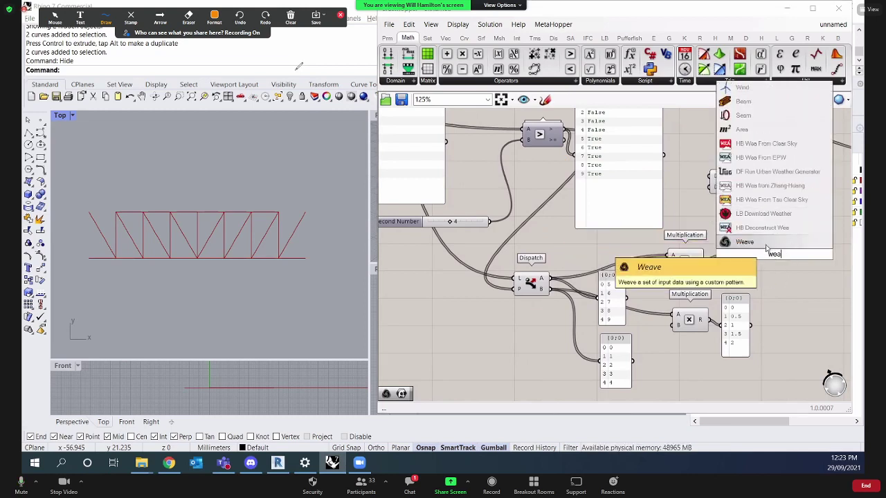
left_click(766, 247)
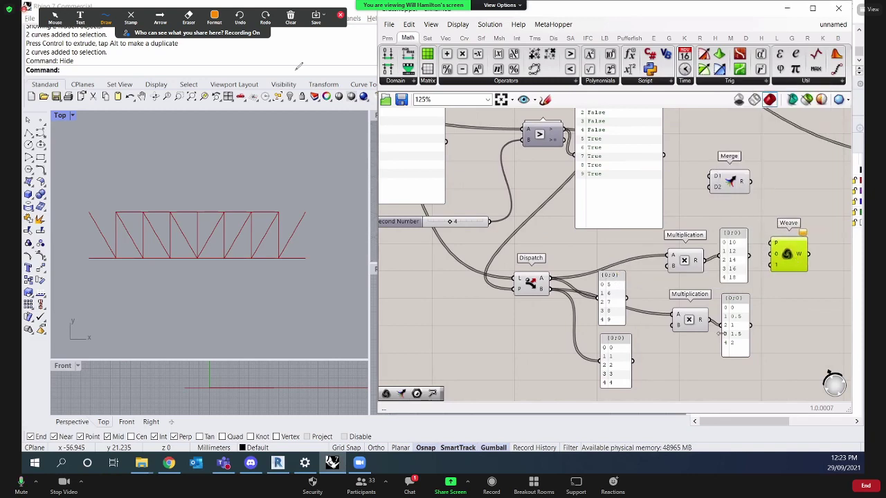
left_click_drag(692, 320, 692, 328)
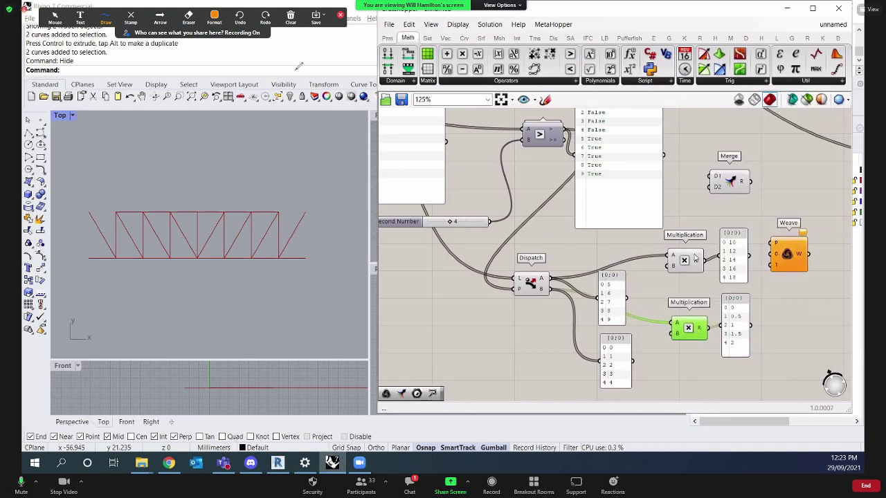
left_click_drag(695, 258, 696, 254)
left_click(778, 299)
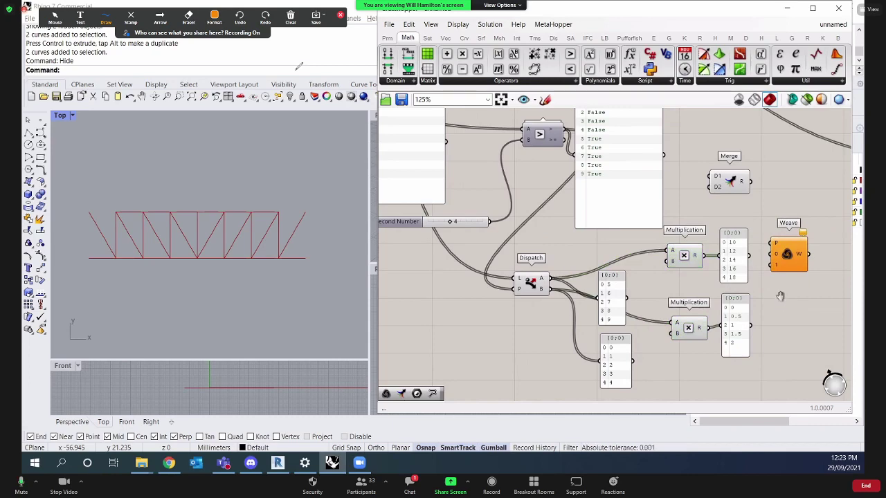
right_click_drag(780, 296, 771, 299)
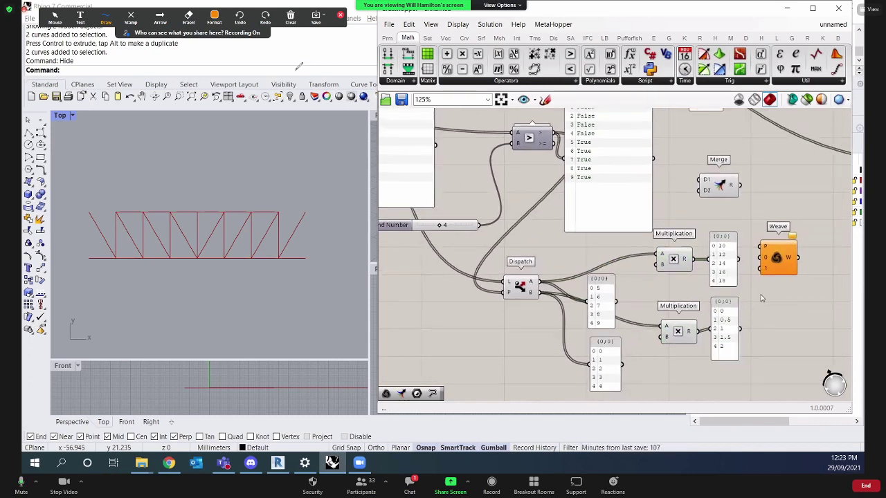
Nudge the lower multiplication result panel and shift both Dispatch output panels slightly down.
left_click_drag(723, 327, 726, 329)
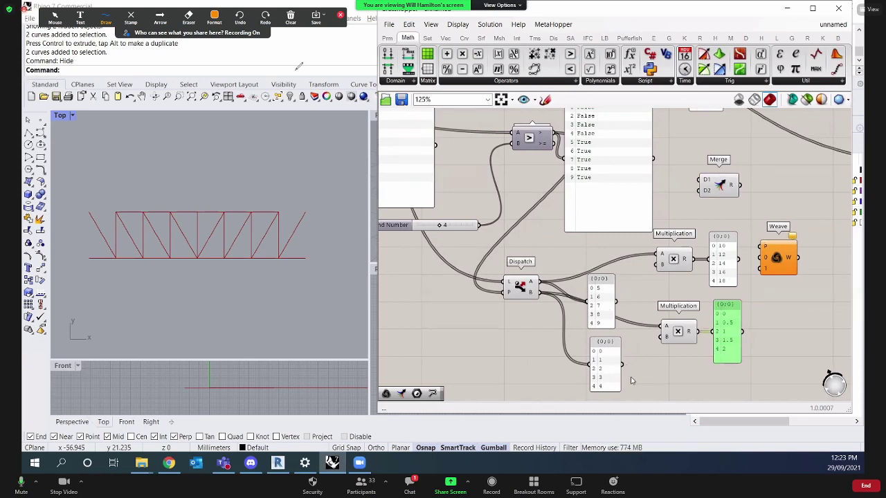
left_click_drag(615, 379, 615, 393)
left_click_drag(602, 299, 604, 314)
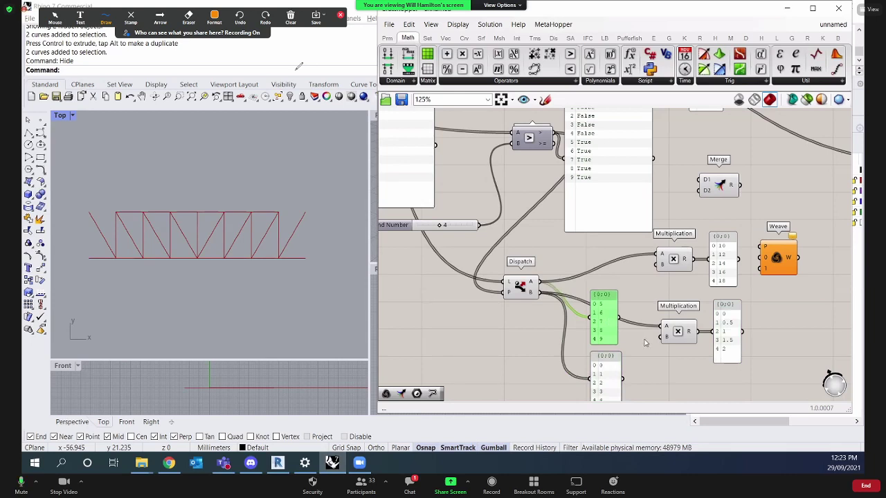
left_click(675, 360)
Connect the lower result panel to Weave's input 0, the upper one to input 1, and Larger Than's > output to P.
mouse_move(665, 329)
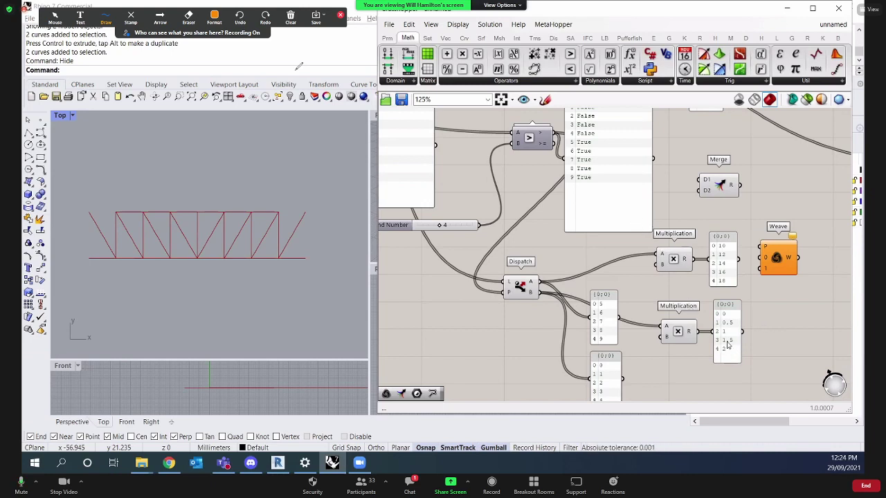
left_click_drag(743, 331, 792, 275)
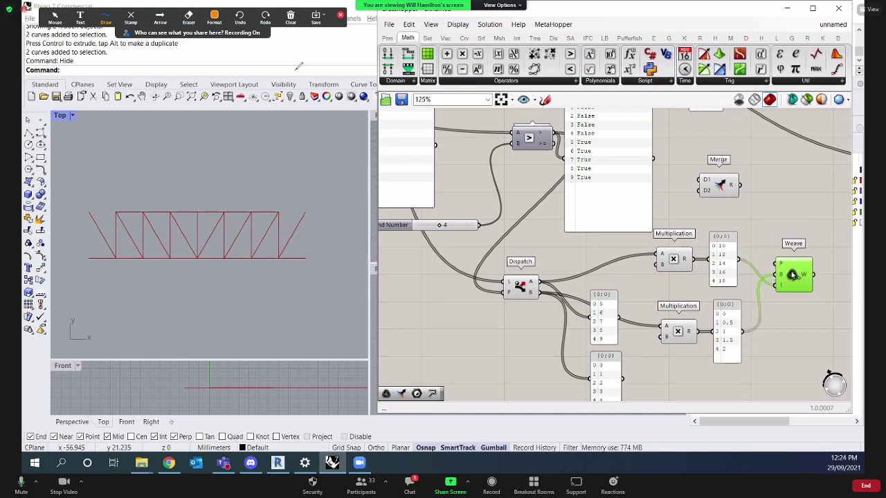
left_click_drag(553, 134, 776, 264)
Add a panel for Weave's W output and make it narrower and tall enough for the full list.
right_click_drag(763, 240, 695, 231)
scroll(795, 289, "down", 2)
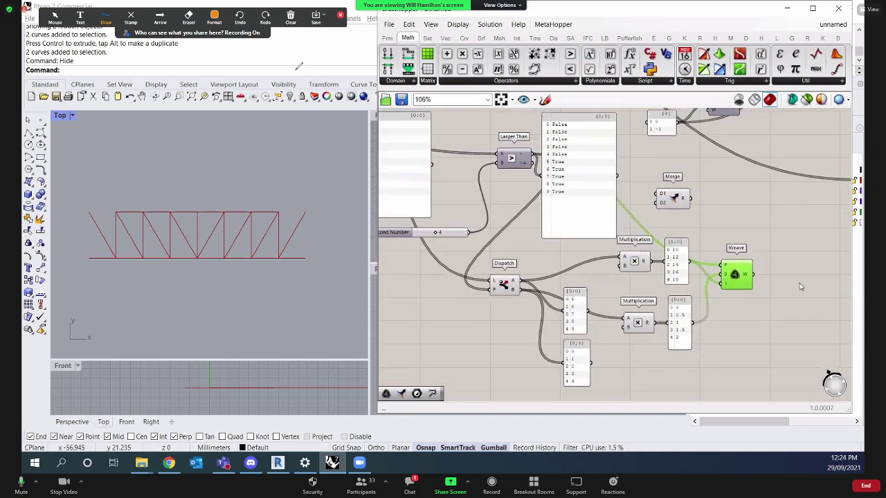
mouse_move(753, 274)
left_mouse_down()
mouse_move(784, 280)
mouse_move(766, 266)
left_mouse_up()
type("panel")
key("Return")
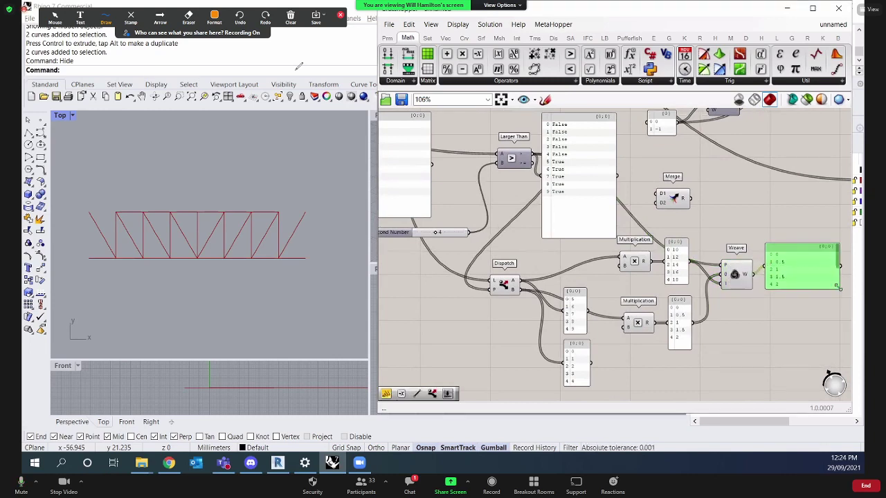
left_click_drag(839, 288, 776, 311)
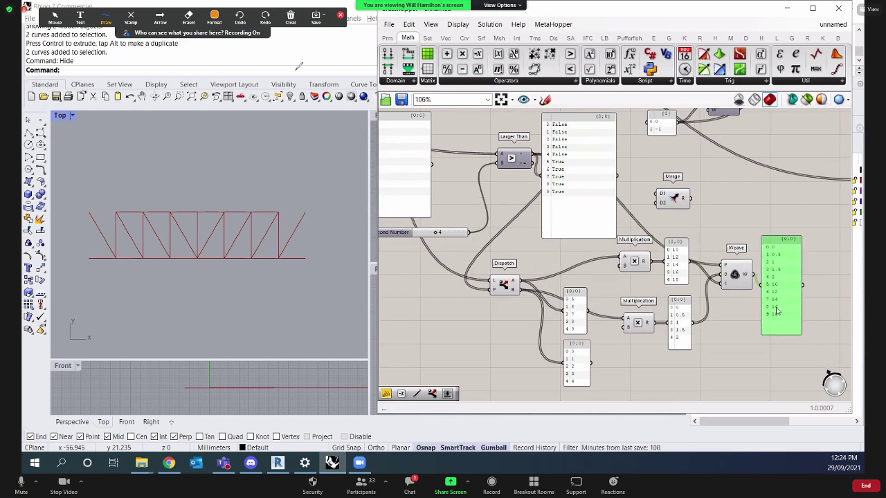
Shrink the True/False panel of the Larger Than output and move it slightly away from the component.
left_click_drag(615, 237, 580, 208)
left_click_drag(562, 159, 571, 160)
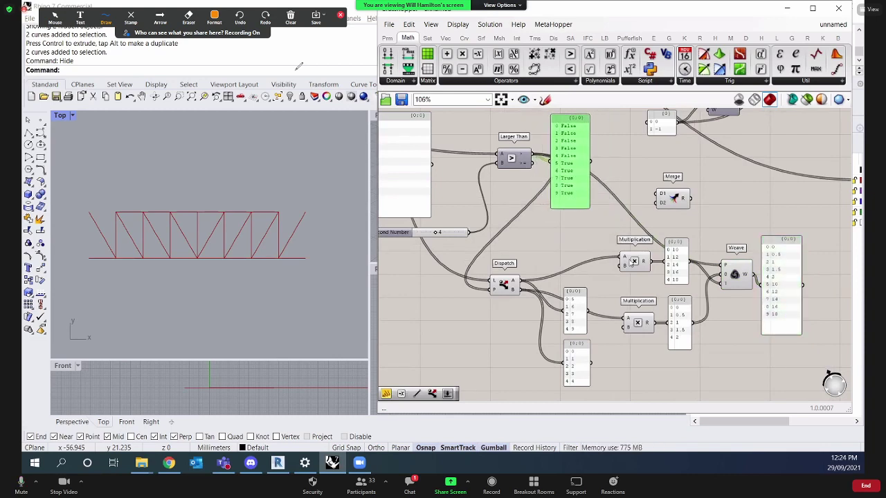
left_click(688, 208)
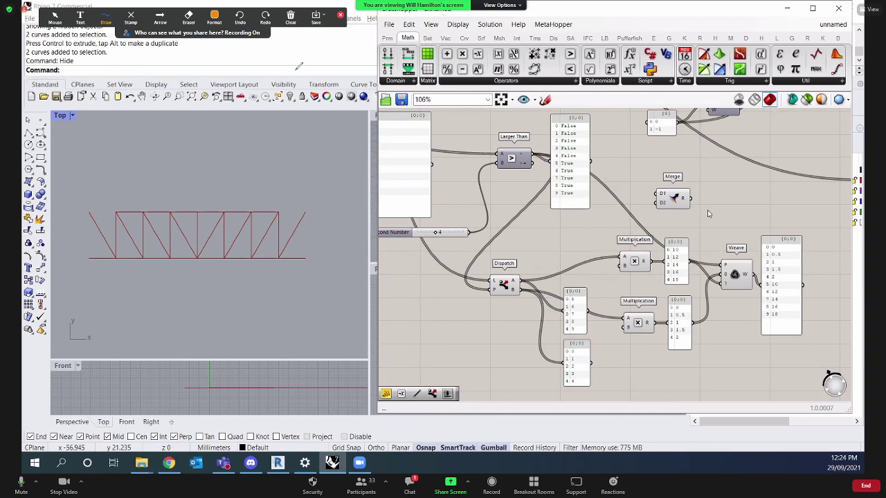
Circle the Larger Than component with the annotation pen, and clear all drawings from the screen.
mouse_move(523, 136)
left_mouse_down()
mouse_move(499, 162)
mouse_move(546, 161)
mouse_move(520, 140)
left_mouse_up()
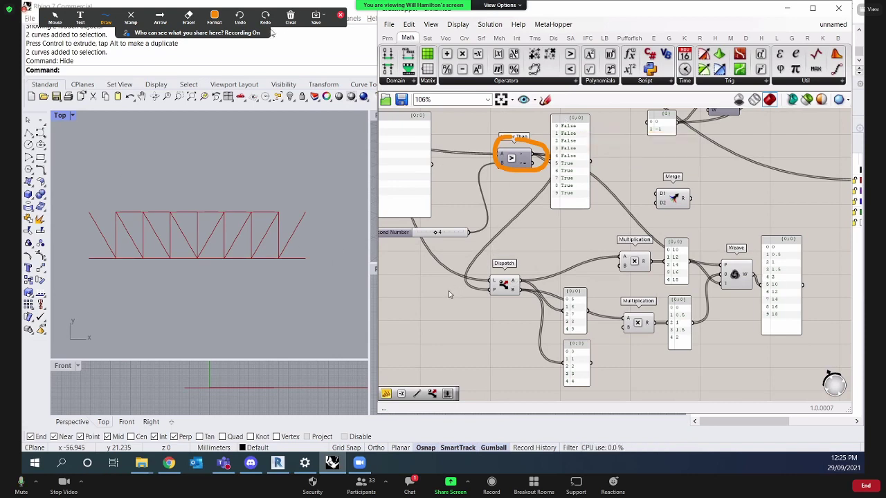
left_click(290, 16)
left_click(296, 39)
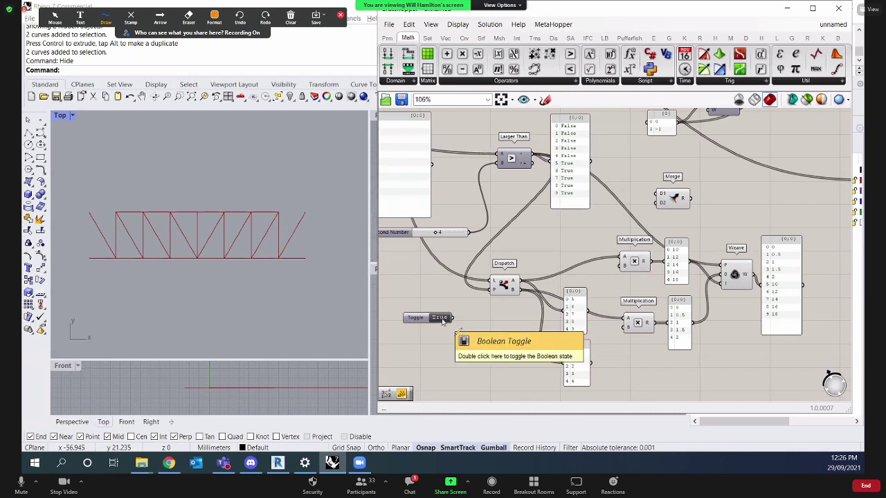
Switch the Boolean Toggle below the Second Number slider to False.
double_click(443, 320)
double_click(442, 320)
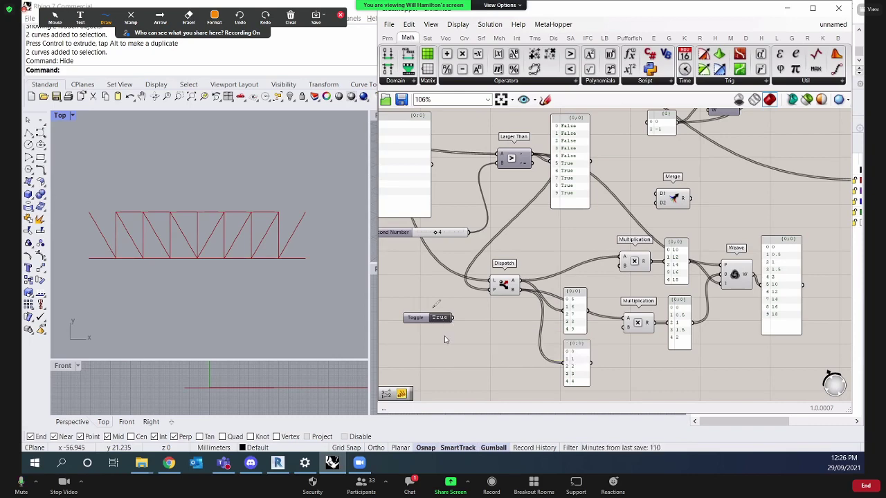
scroll(443, 321, "up", 2)
left_click(467, 311)
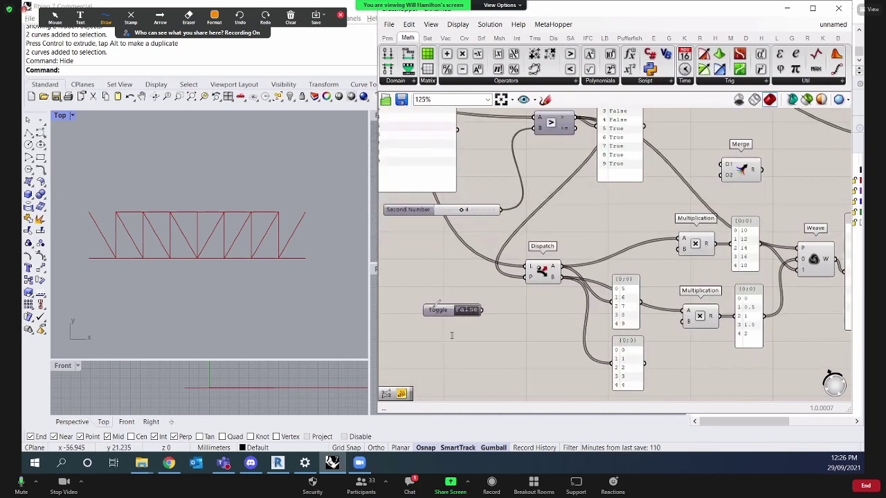
Add a panel with the note "False = Howe" and place it directly above the Boolean Toggle.
double_click(451, 336)
type("//")
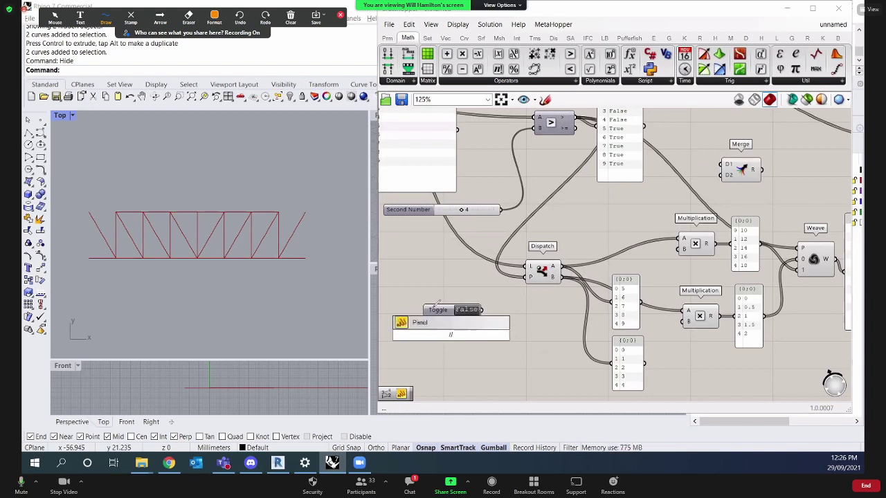
type("False = ")
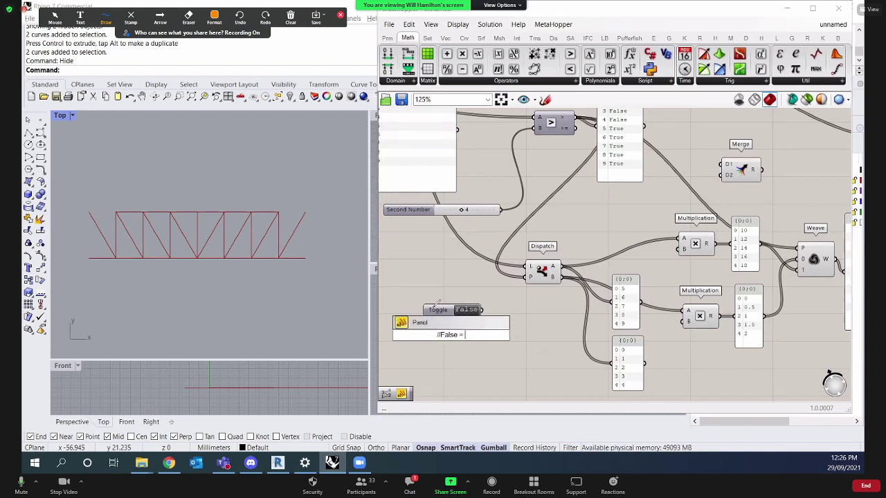
type("Howe")
key("Return")
left_click_drag(451, 337, 451, 298)
Group the "False = Howe" panel with the Boolean Toggle and move the group up.
left_click(445, 311, "shift")
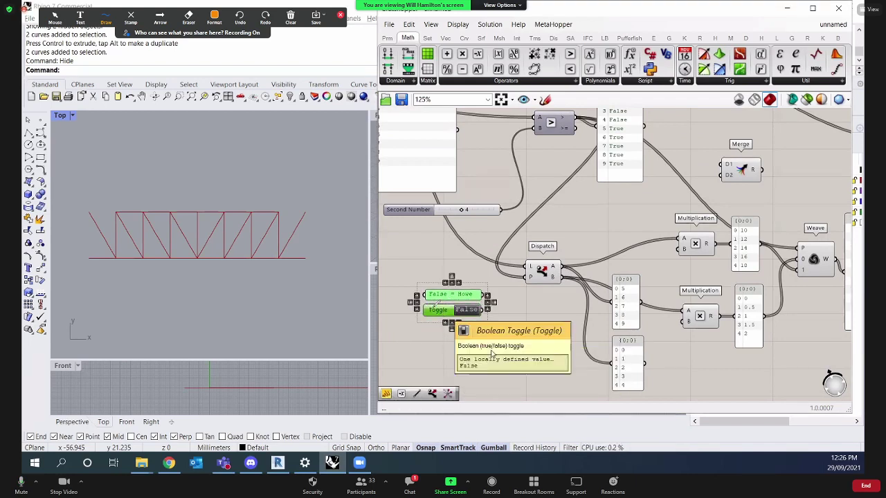
key("ctrl+g")
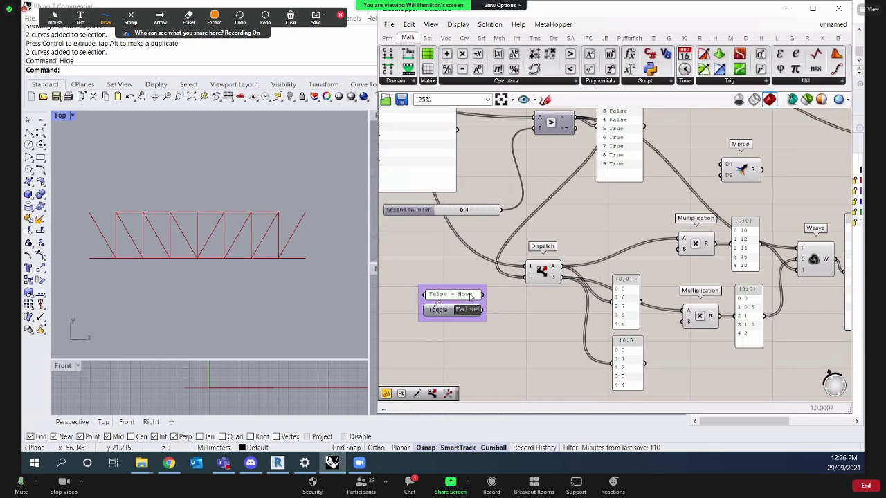
left_click_drag(470, 296, 473, 278)
Select the list-splitting example components and move them down, well clear of the truss definition.
scroll(438, 130, "down", 6)
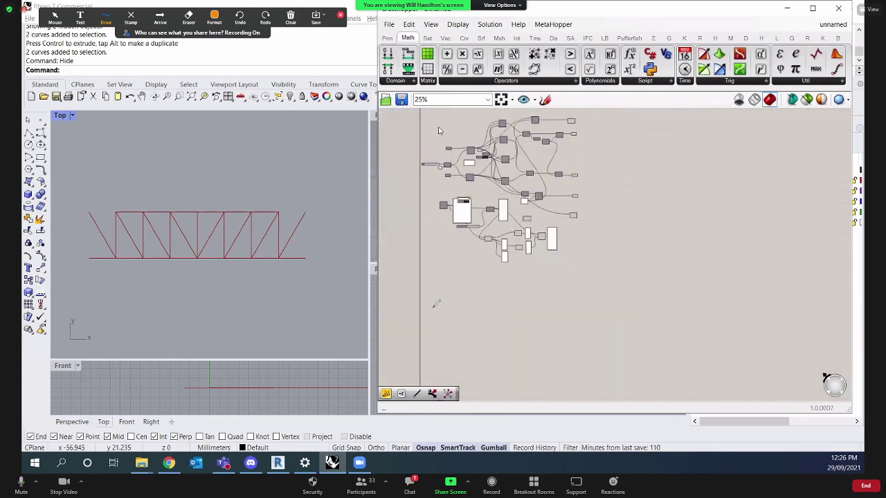
scroll(497, 268, "up", 1)
left_click_drag(578, 286, 418, 175)
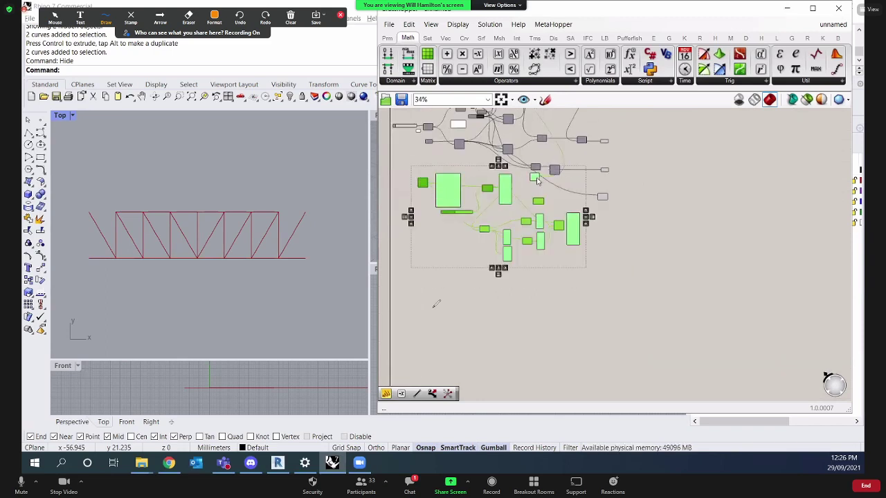
left_click_drag(505, 192, 498, 275)
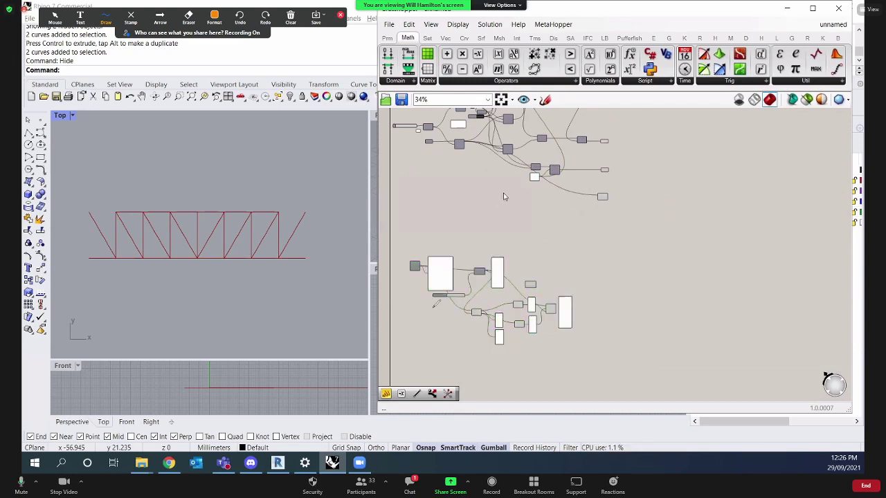
Change the note in the panel grouped with the Boolean Toggle to "False = Pratt, True = Howe".
scroll(504, 197, "up", 5)
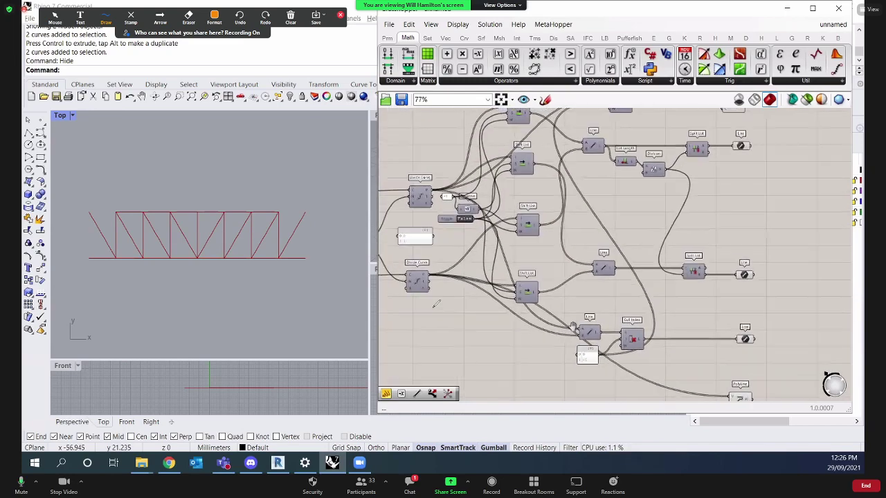
right_click_drag(573, 327, 570, 368)
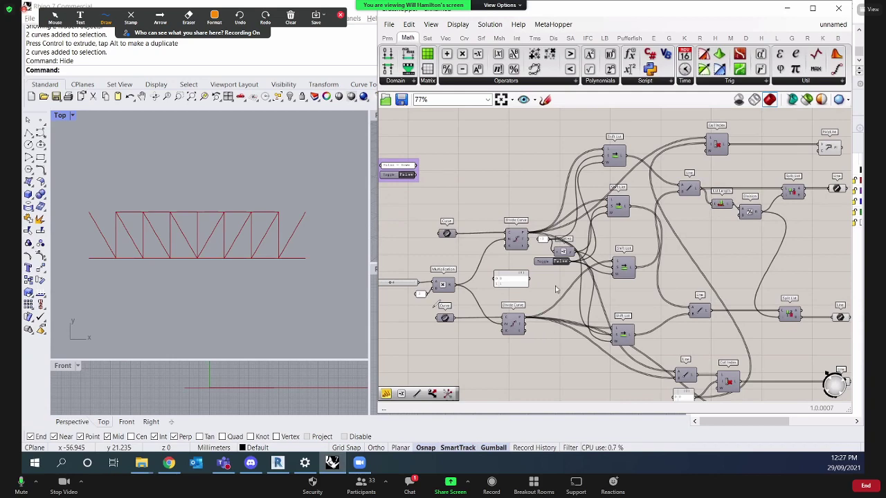
double_click(410, 169)
double_click(374, 109)
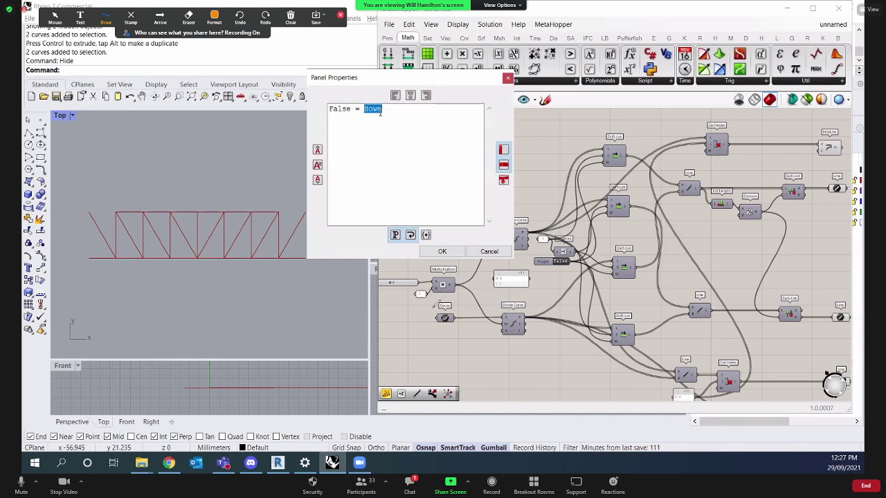
type("Prat")
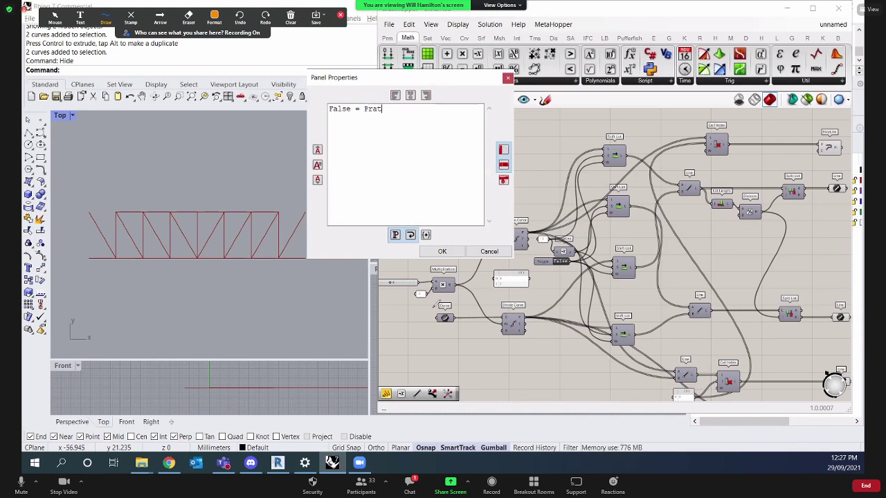
type("t, True = ")
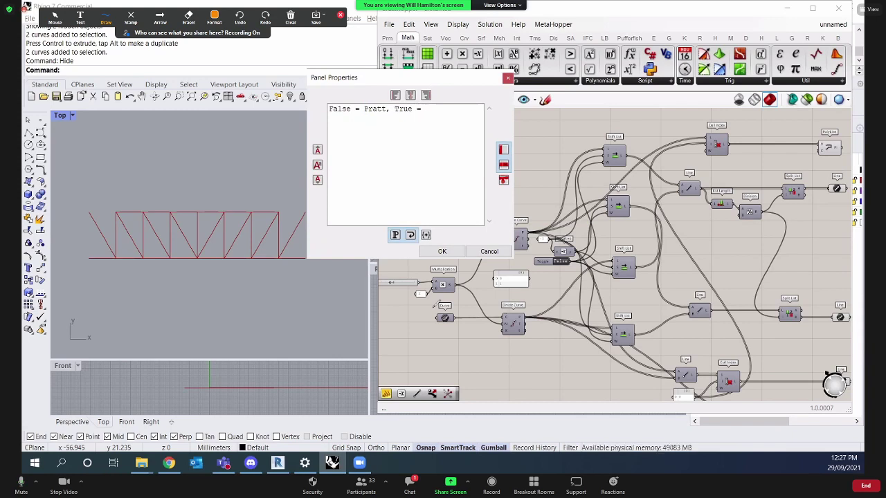
type("Howe")
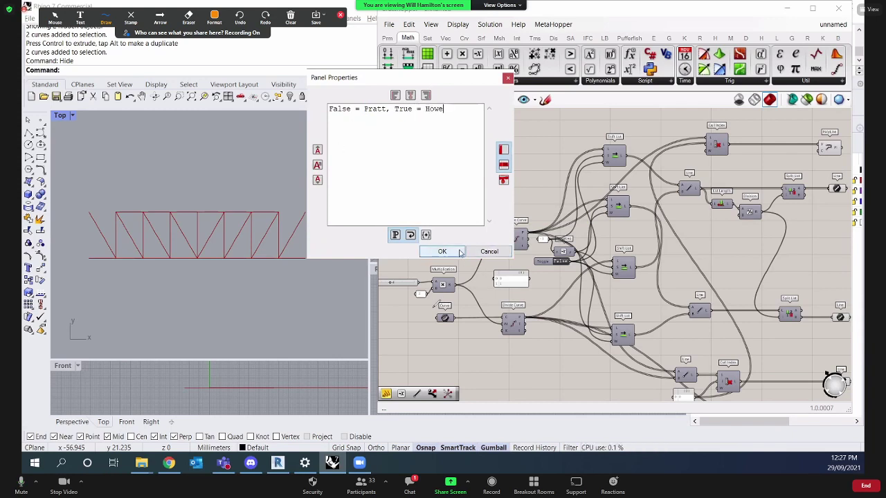
left_click(442, 252)
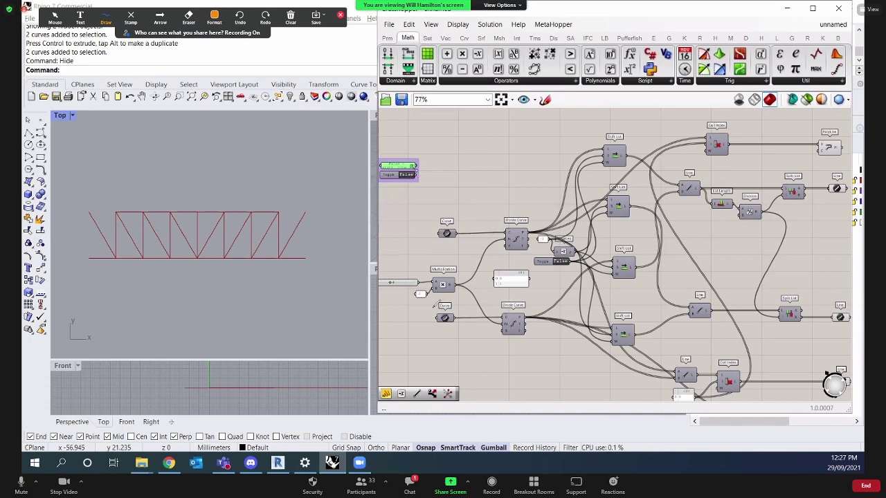
Switch the Boolean Toggle in the Pratt/Howe group to True.
scroll(414, 200, "up", 4)
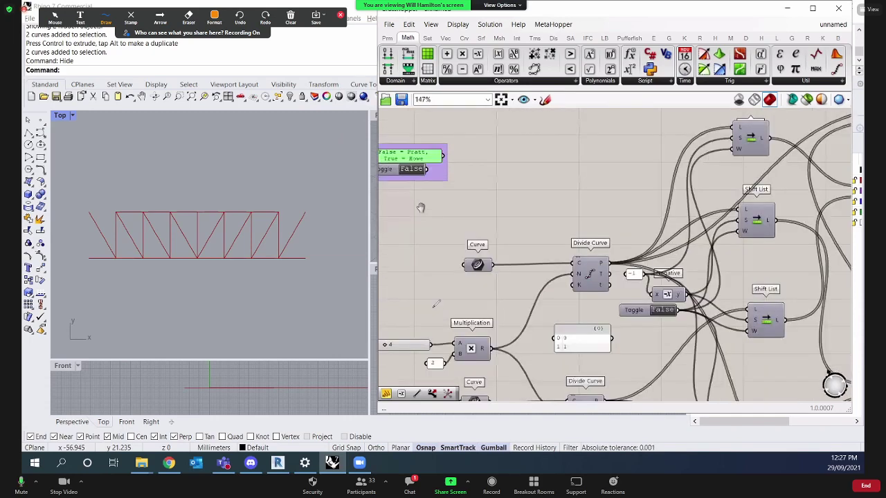
right_click_drag(420, 208, 452, 230)
left_click(405, 184)
right_click_drag(467, 195, 482, 197)
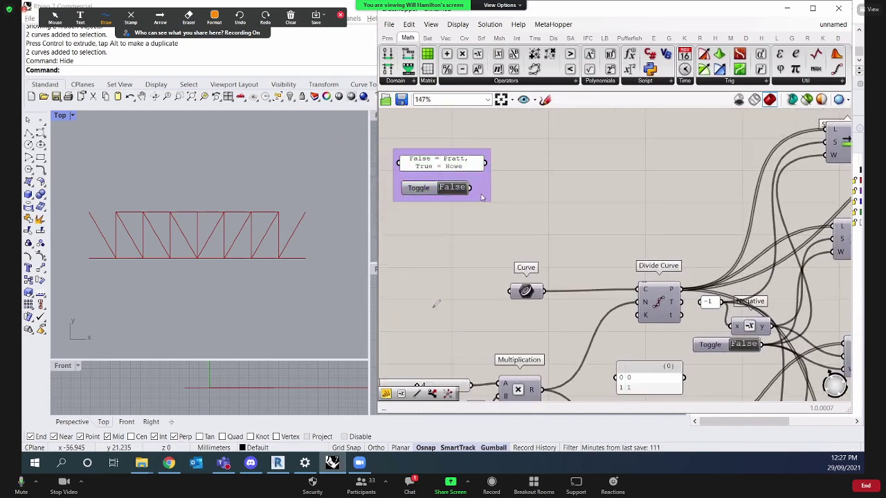
double_click(454, 188)
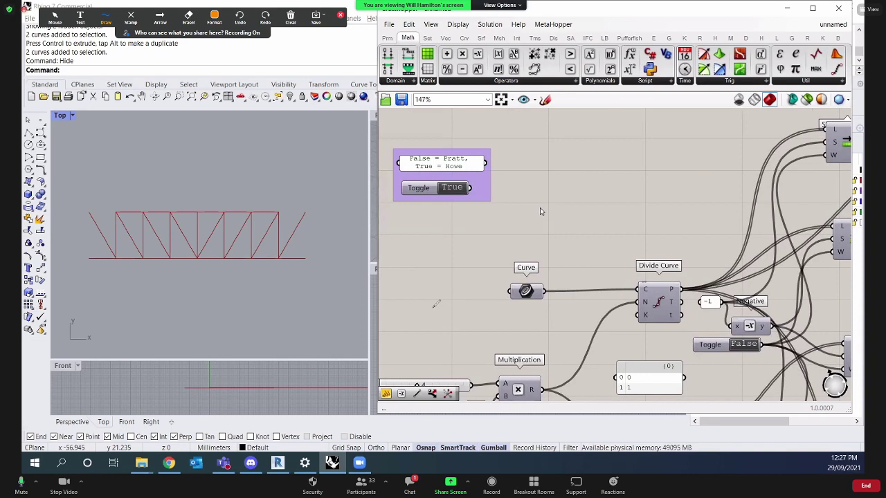
Set the shift value panel feeding the Negative component to 1.
left_click(709, 302)
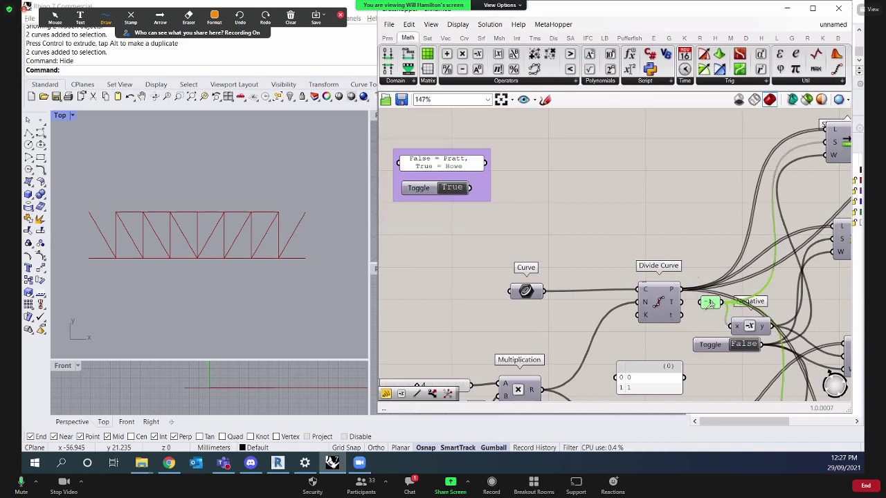
double_click(709, 301)
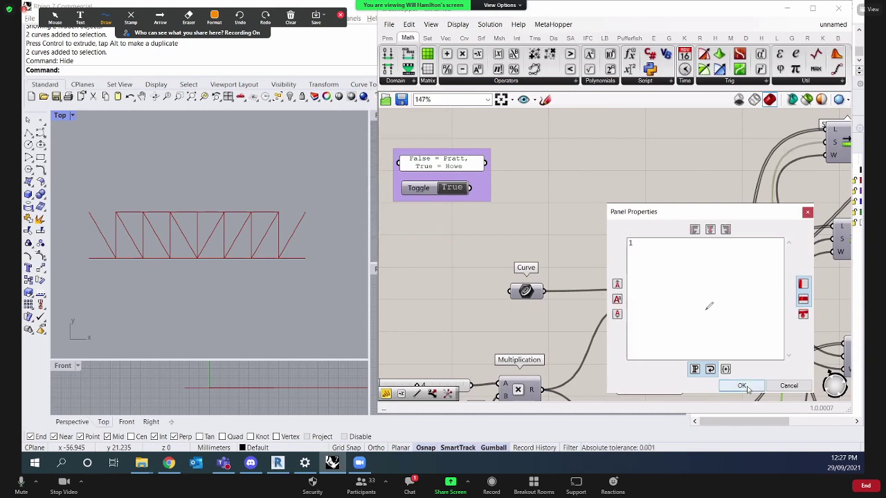
left_click(742, 385)
left_click(687, 243)
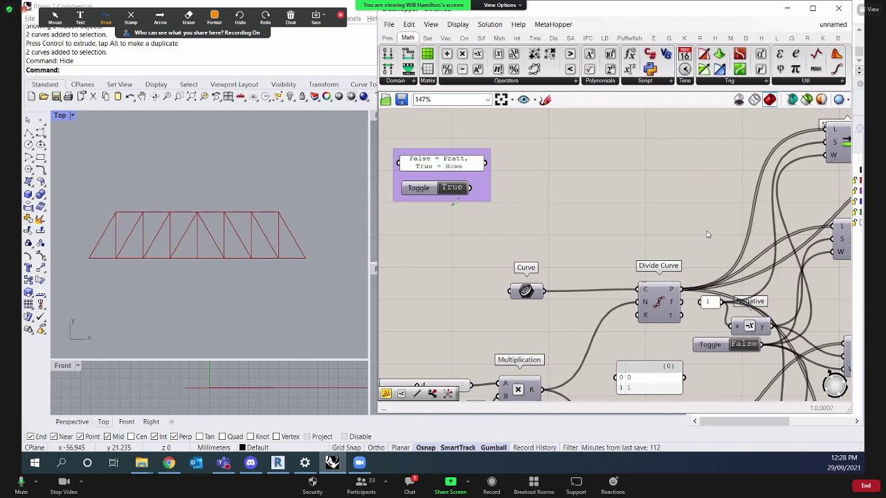
Add a Weave component and connect the grouped Boolean Toggle to its P input.
double_click(619, 212)
type("wea")
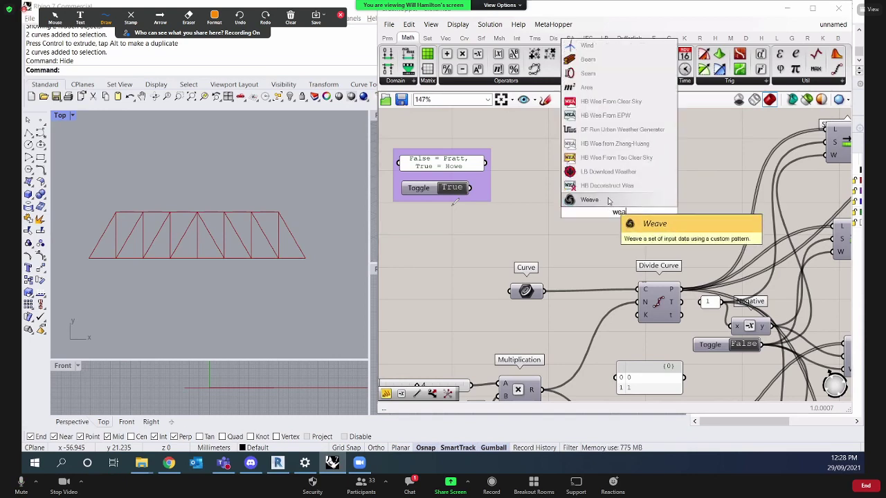
left_click(609, 200)
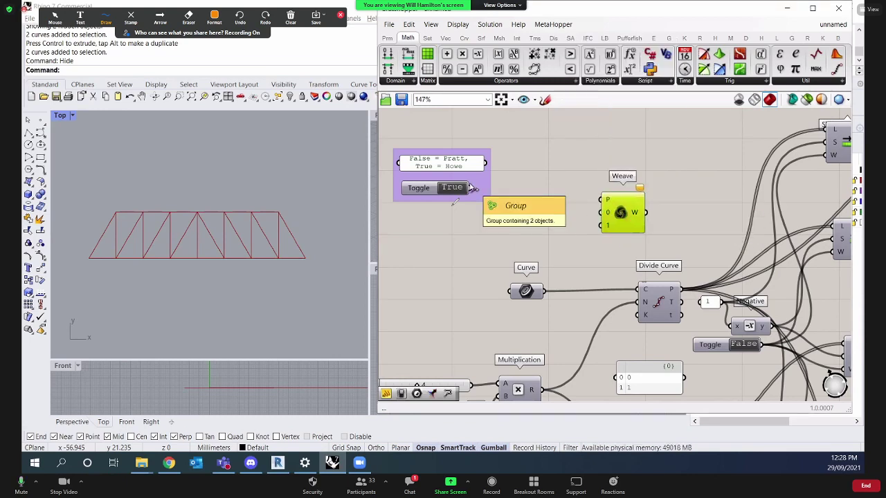
left_click_drag(472, 188, 625, 200)
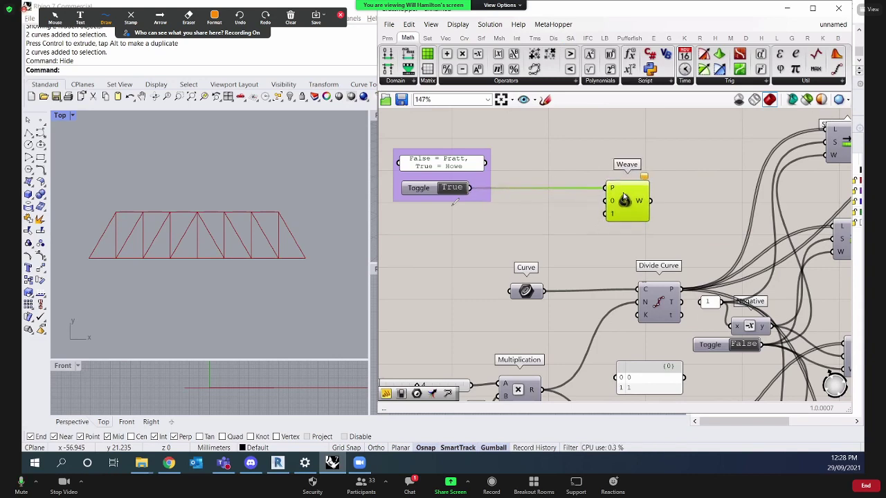
Add two panels with the values 1 and -1 between the grouped toggle and the Weave component.
double_click(543, 199)
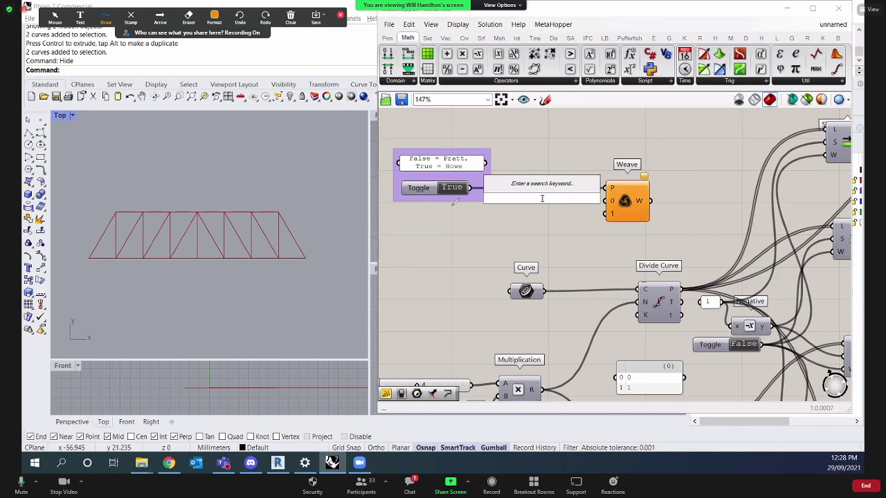
type("//1")
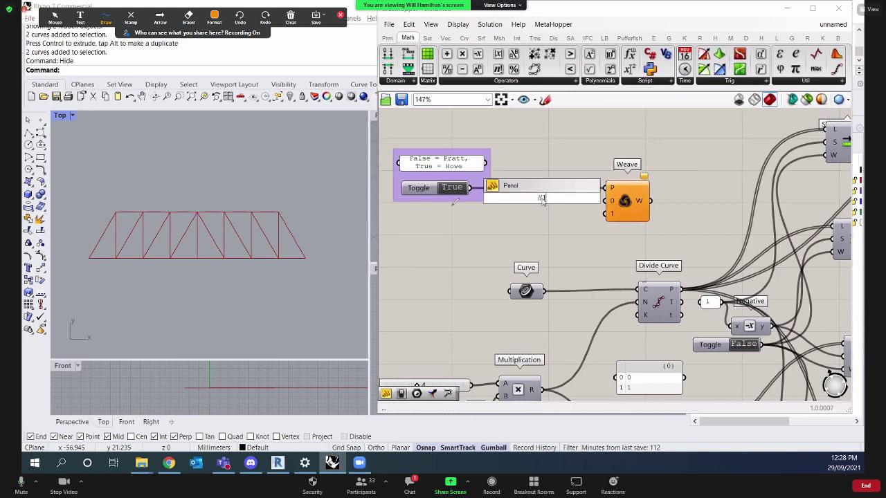
key("Return")
double_click(541, 211)
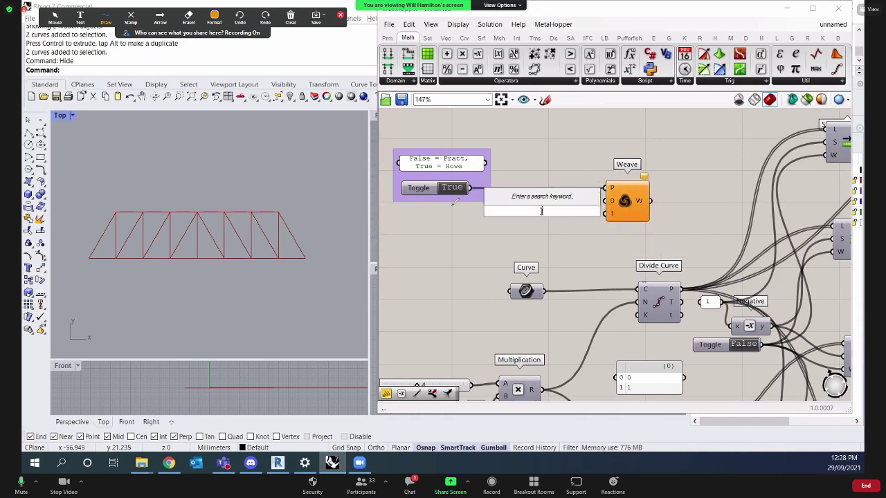
type("//-1")
key("Return")
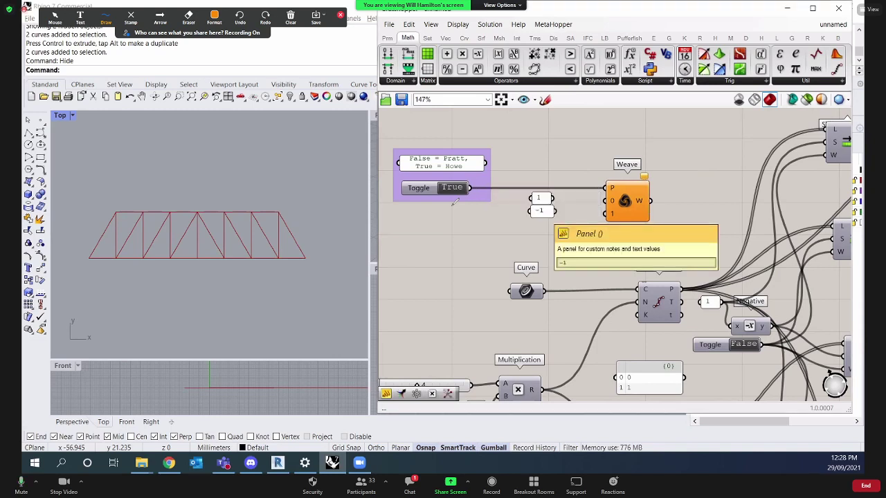
Connect the -1 panel to Weave input 0 and the 1 panel to input 1, stacking the panels in that order.
left_click_drag(550, 211, 611, 221)
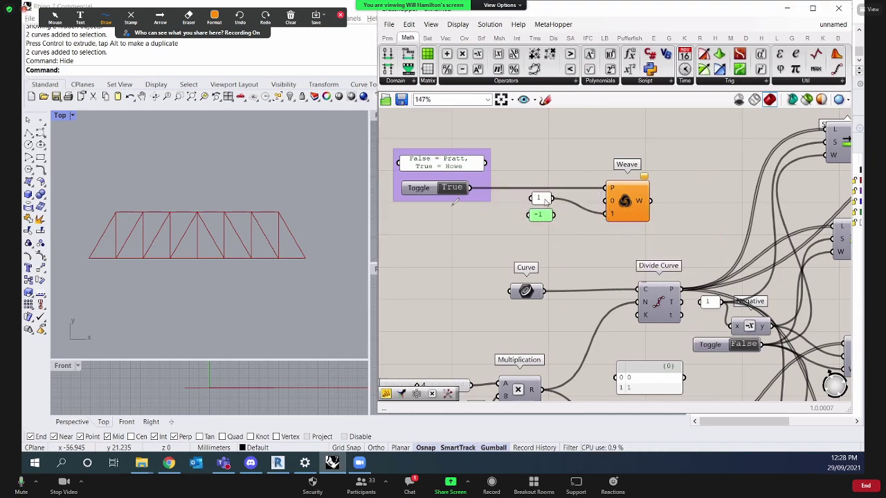
left_click_drag(546, 200, 612, 200)
left_click_drag(540, 229, 543, 220)
left_click(583, 245)
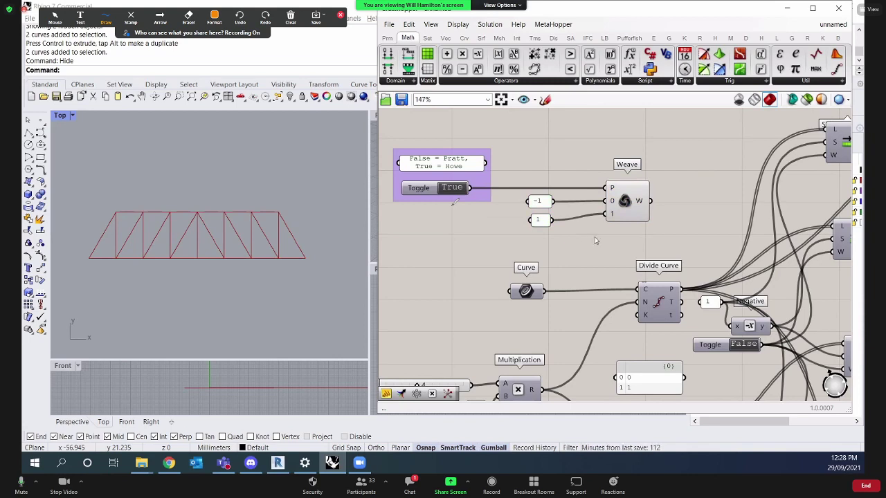
Add an output panel beside Weave and connect Weave's W output to the shift value panel feeding Negative.
double_click(695, 202)
type("//")
key("Return")
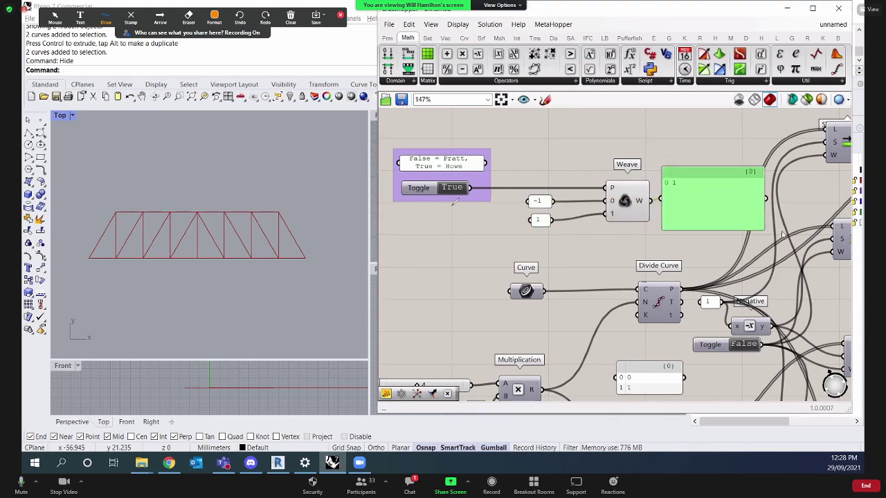
mouse_move(638, 201)
left_mouse_down()
mouse_move(693, 198)
mouse_move(675, 270)
mouse_move(701, 303)
left_mouse_up()
left_click(725, 266)
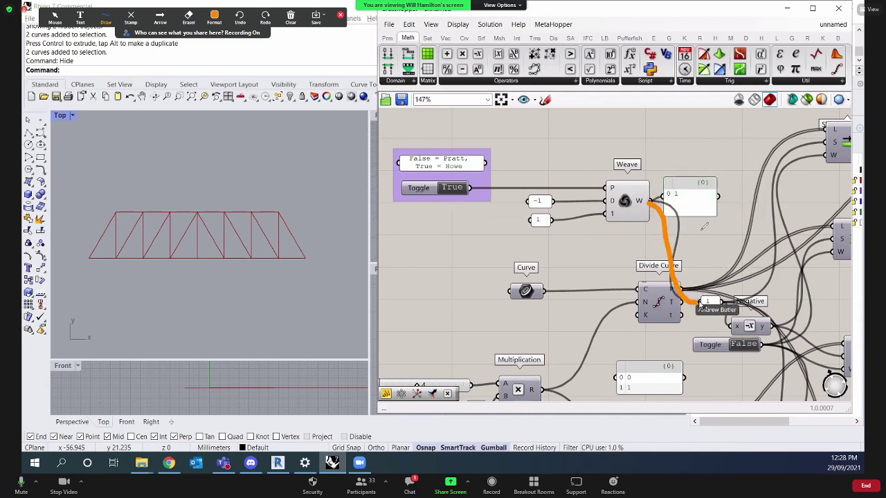
left_click(290, 17)
left_click(305, 37)
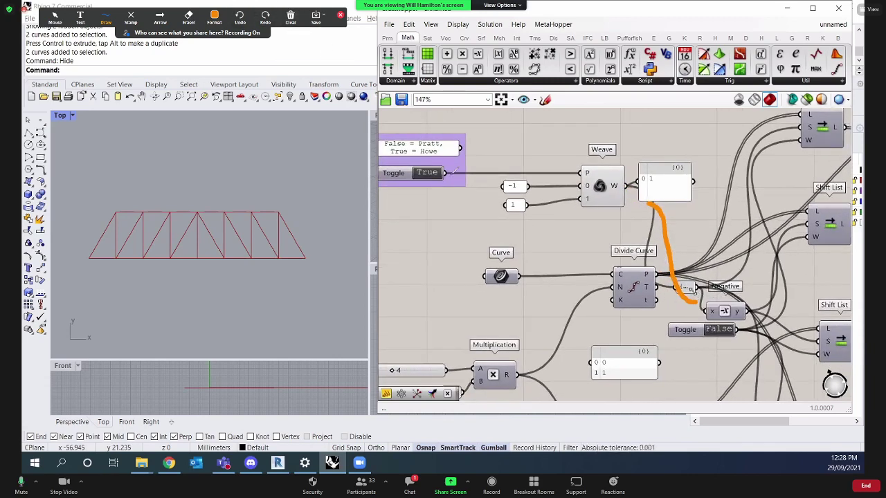
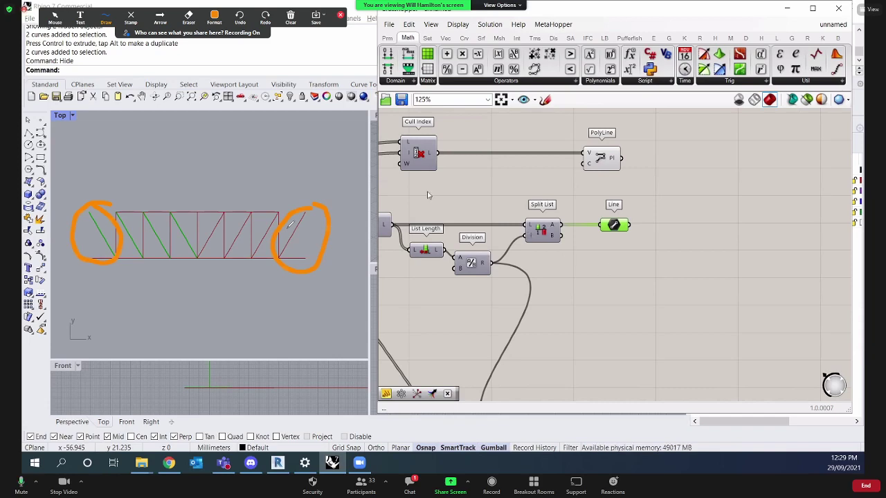
Add a Cull Index component after the upper Split List's Line parameter and connect that Line to its L input.
scroll(427, 197, "up", 3)
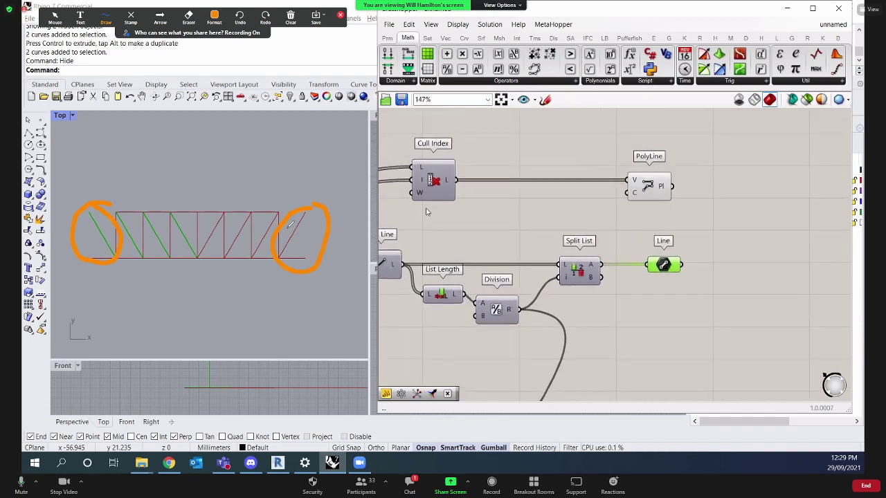
scroll(433, 229, "up", 5)
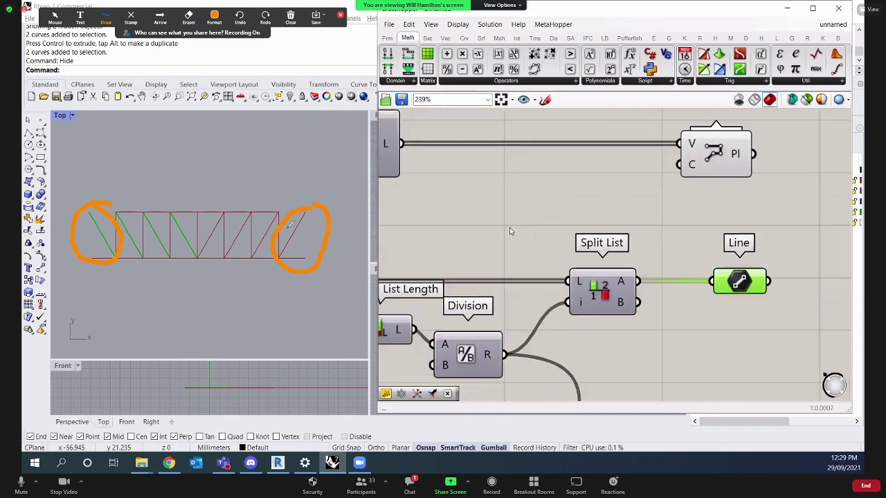
scroll(510, 231, "down", 5)
double_click(698, 319)
type("cull in")
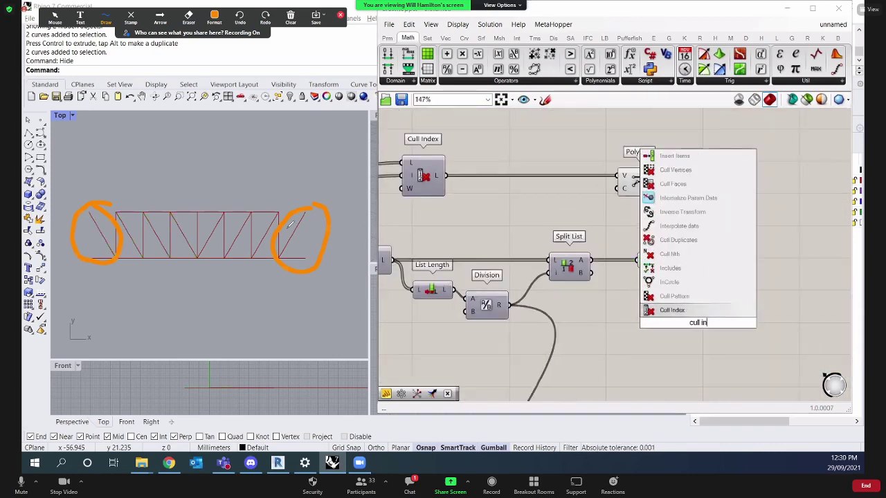
left_click(671, 296)
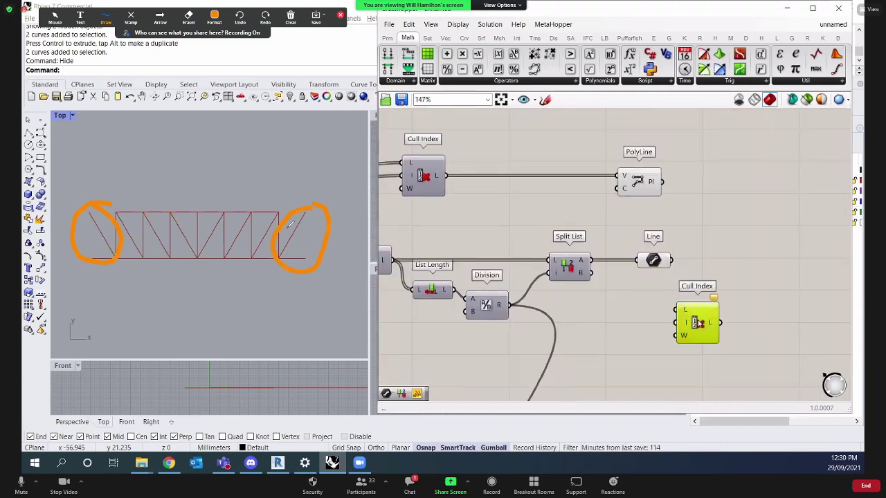
left_click_drag(697, 322, 755, 286)
left_click(659, 261)
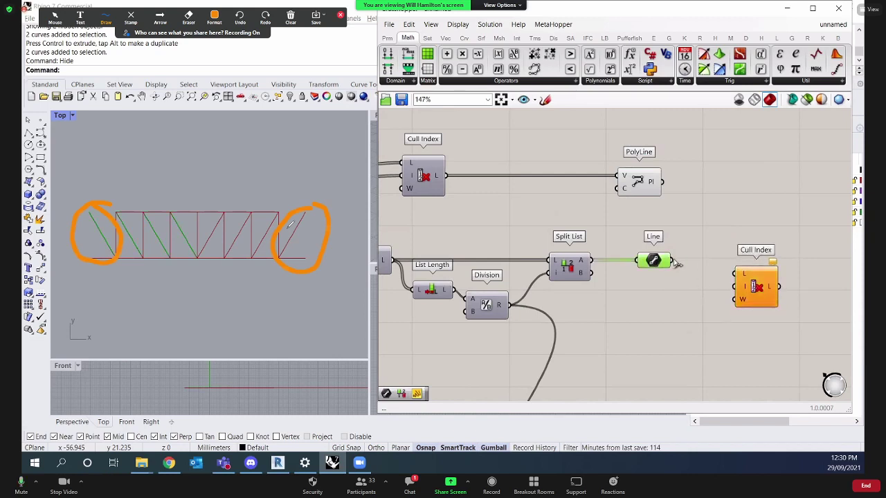
left_click_drag(676, 262, 759, 273)
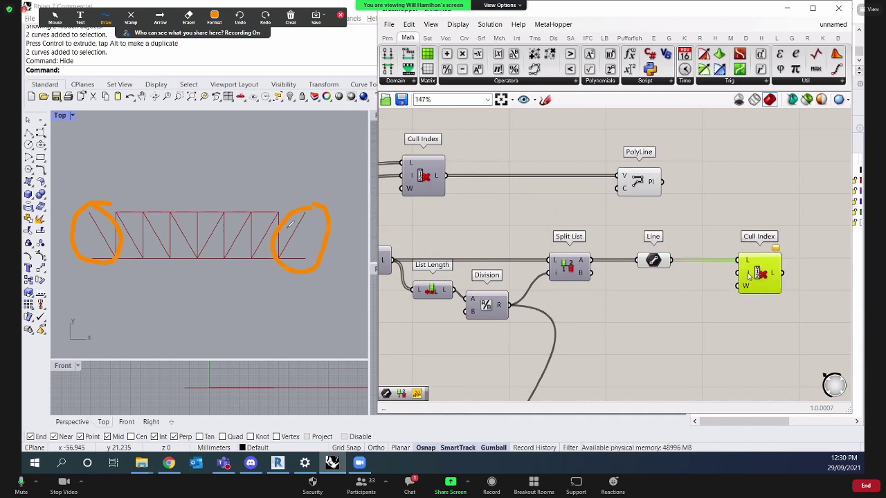
Add a Number Slider with the value 0 beside the new Cull Index component.
double_click(699, 286)
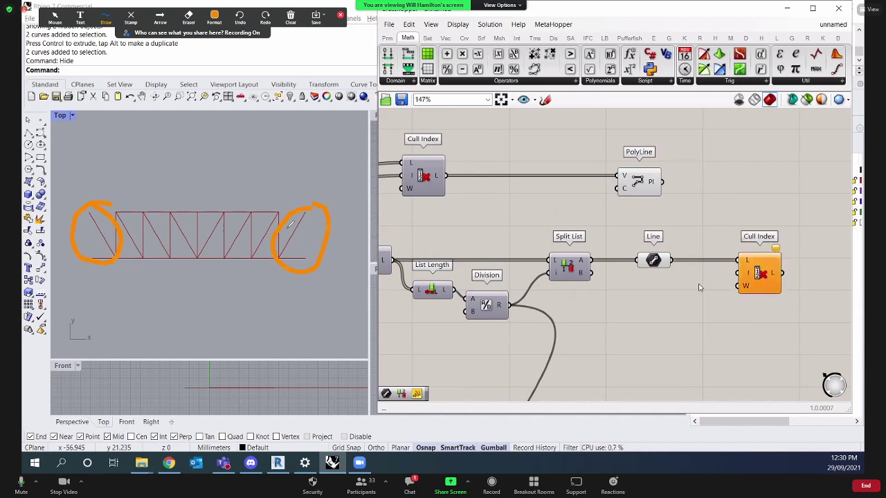
type("slider")
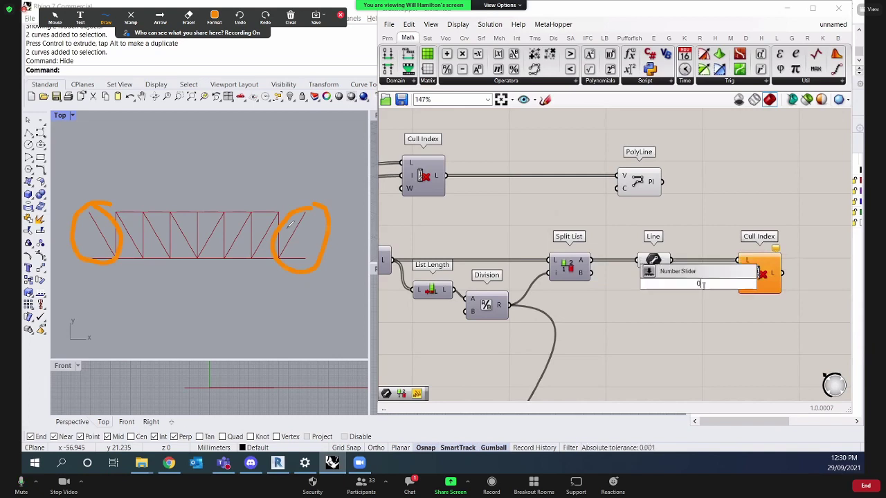
key("Return")
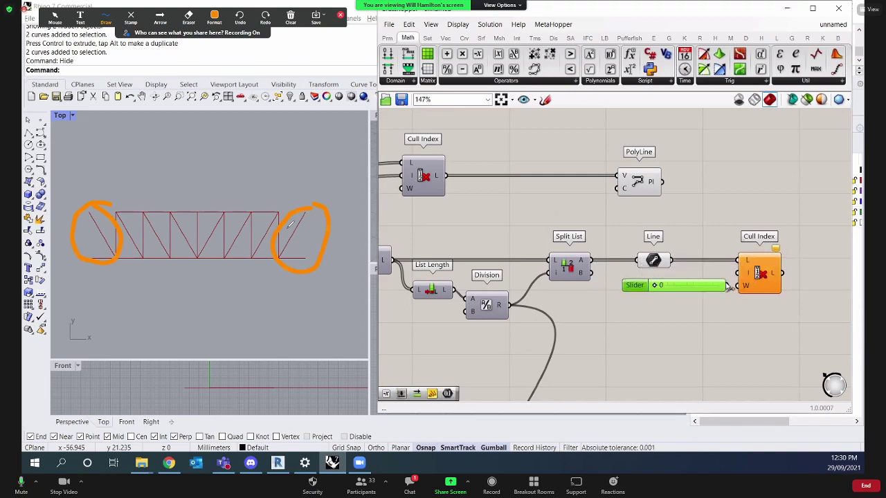
Replace the slider beside the upper Cull Index with a panel containing 0 and connect it to the I input.
left_click_drag(737, 286, 761, 277)
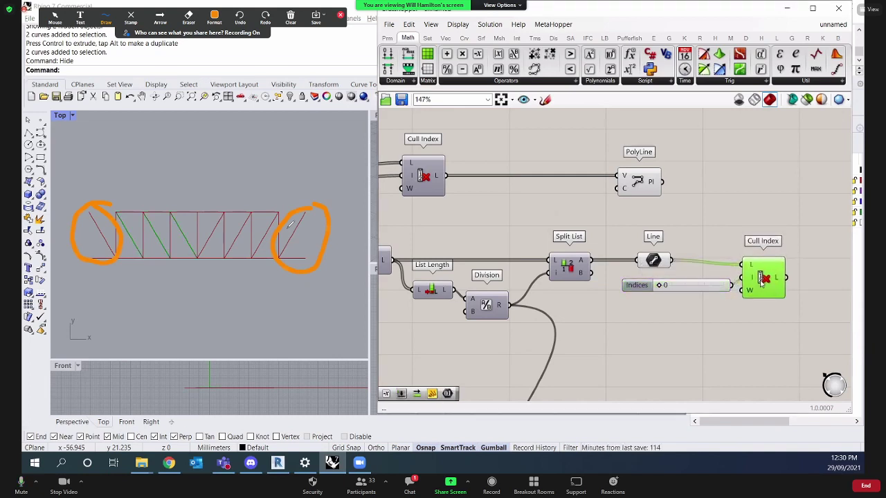
left_click(698, 288)
key("Delete")
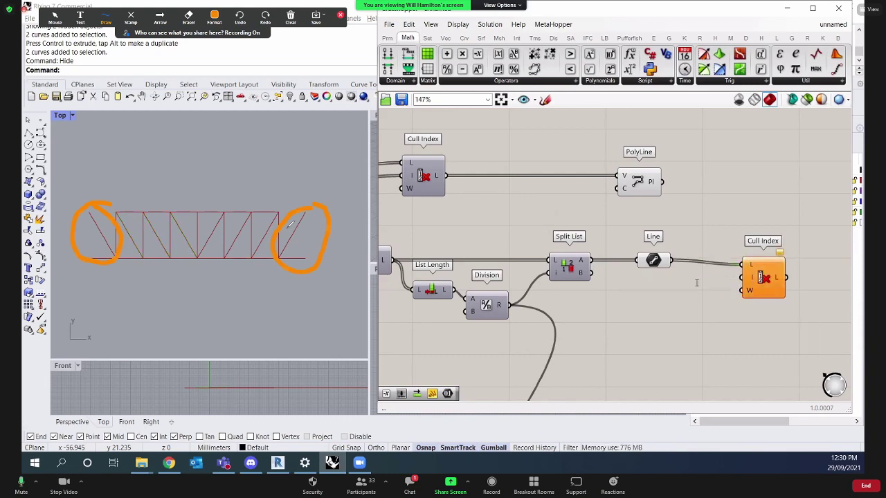
double_click(706, 279)
type("0")
key("Return")
left_click_drag(709, 282, 764, 276)
left_click(704, 303)
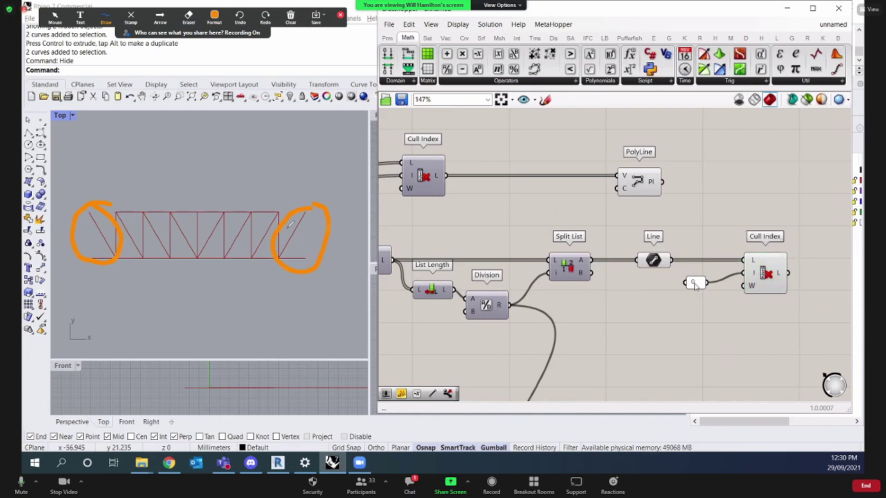
left_click_drag(694, 285, 705, 279)
left_click(776, 278)
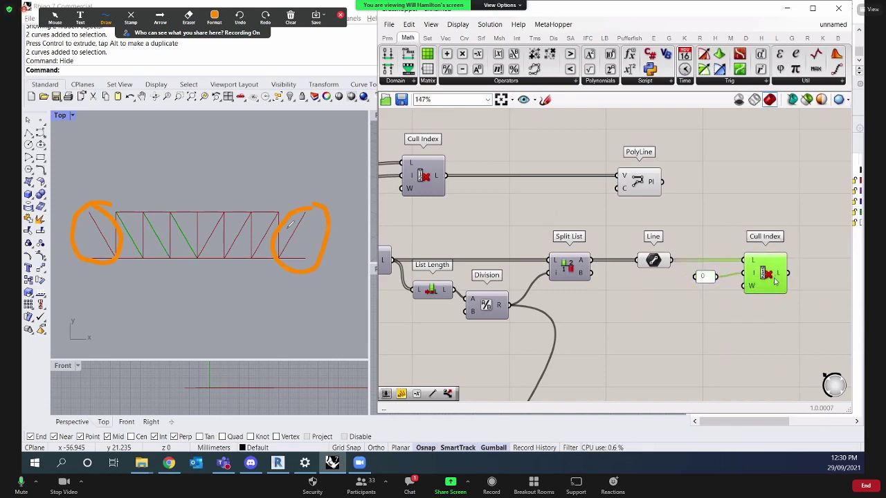
Duplicate the Cull Index component lower on the canvas and connect the lower Split List's Line parameter to the copy's L input.
scroll(760, 310, "down", 3)
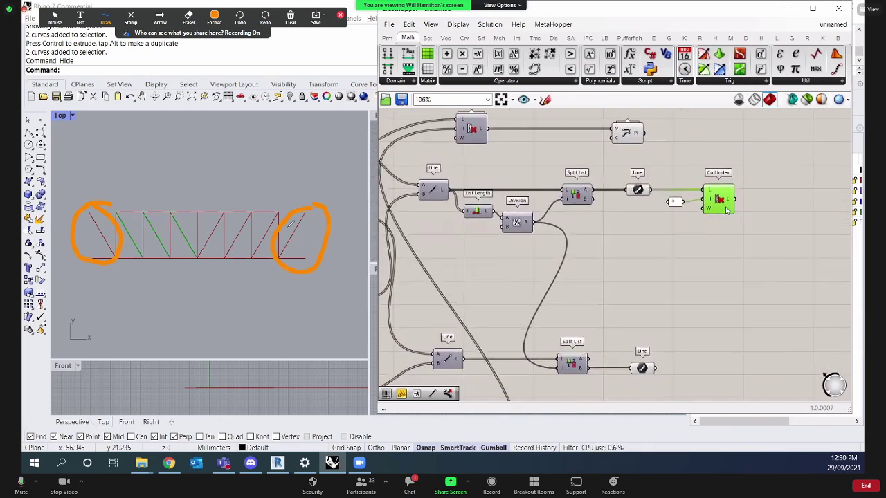
left_click_drag(722, 210, 722, 326)
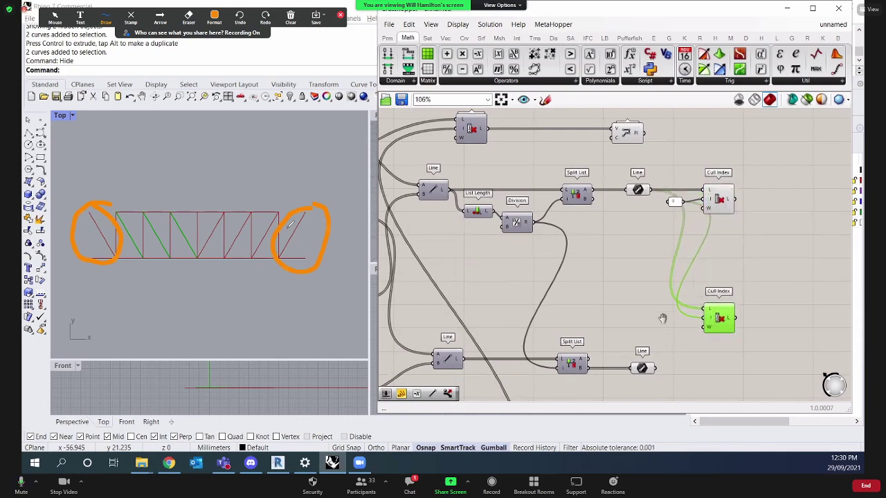
right_click_drag(648, 359, 659, 277)
left_click(658, 282)
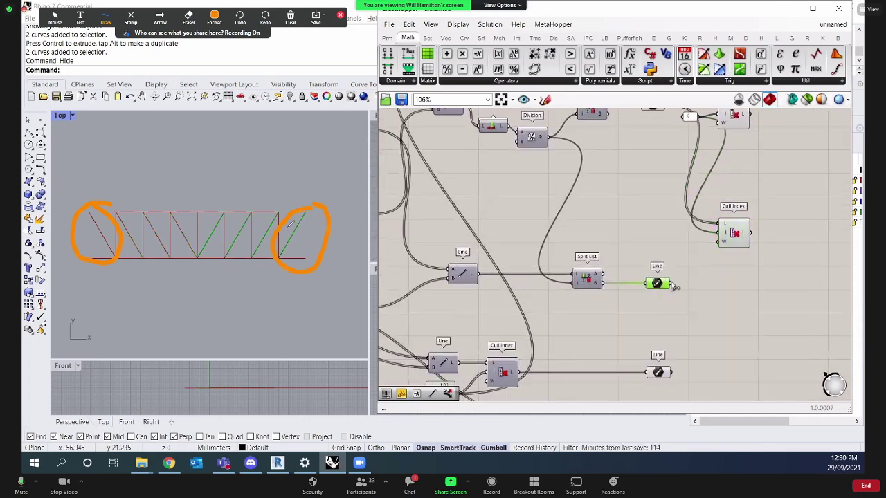
left_click_drag(670, 283, 742, 249)
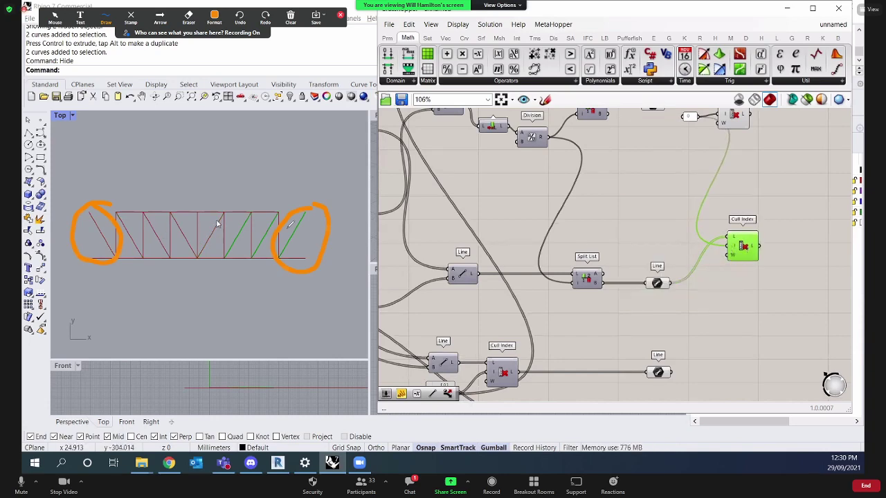
Add a panel containing -1 and connect it to the lower Cull Index's I input in place of the 0 panel.
scroll(643, 256, "up", 3)
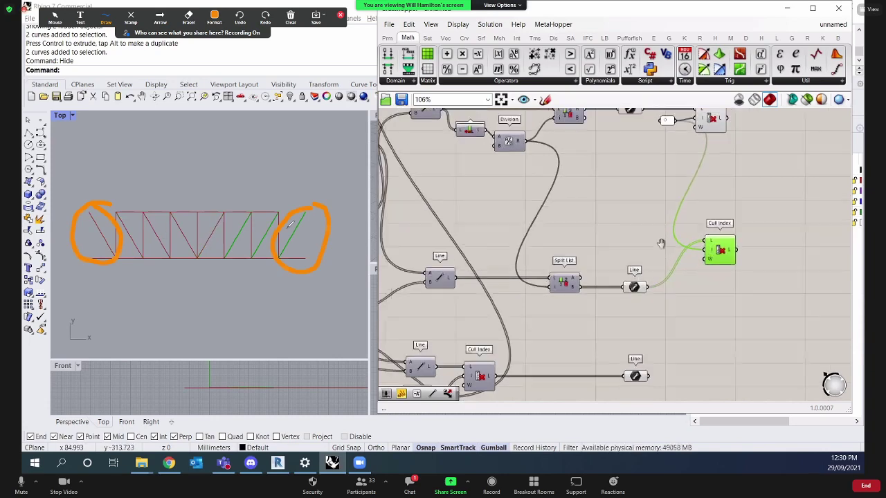
double_click(640, 255)
type("-1")
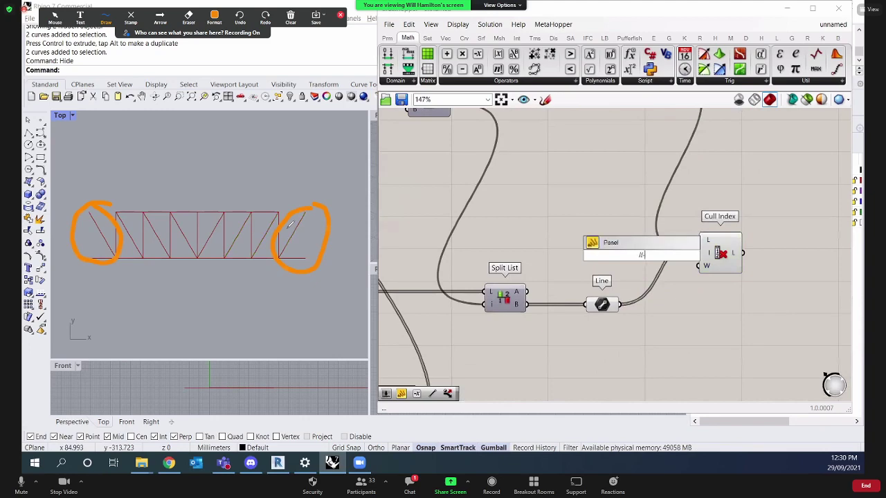
key("Return")
left_click_drag(656, 256, 699, 254)
left_click_drag(700, 269, 705, 274)
Turn off the preview of the two Line parameters that feed the upper and lower Cull Index components.
scroll(701, 235, "down", 5)
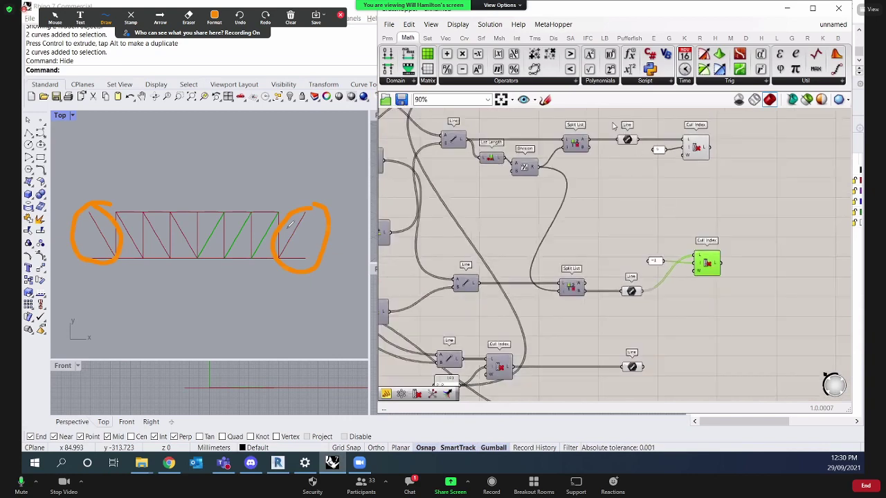
left_click_drag(611, 122, 650, 341)
right_click(714, 292)
left_click(764, 331)
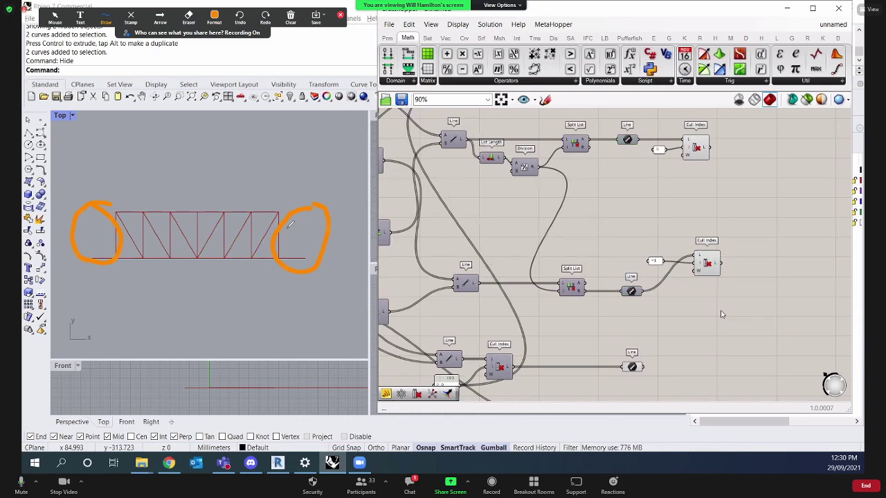
Set the Pratt/Howe Boolean Toggle to True to switch the truss to Howe.
scroll(721, 315, "down", 5)
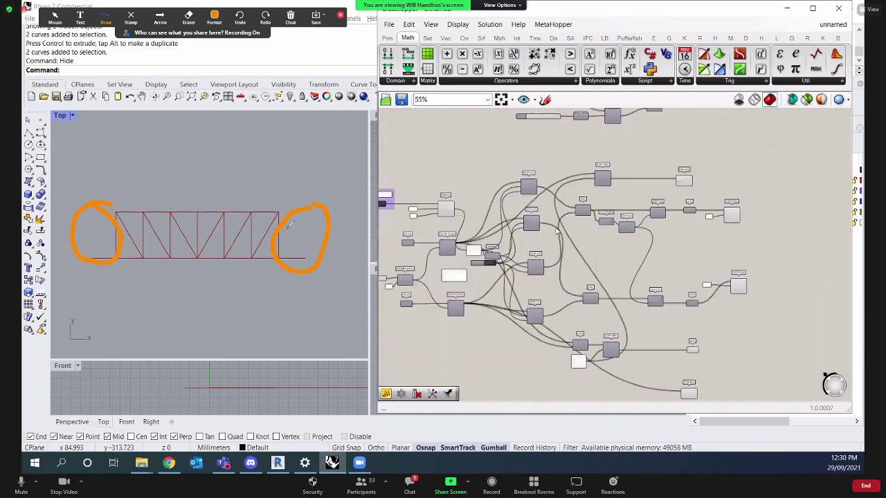
scroll(499, 237, "up", 5)
double_click(496, 235)
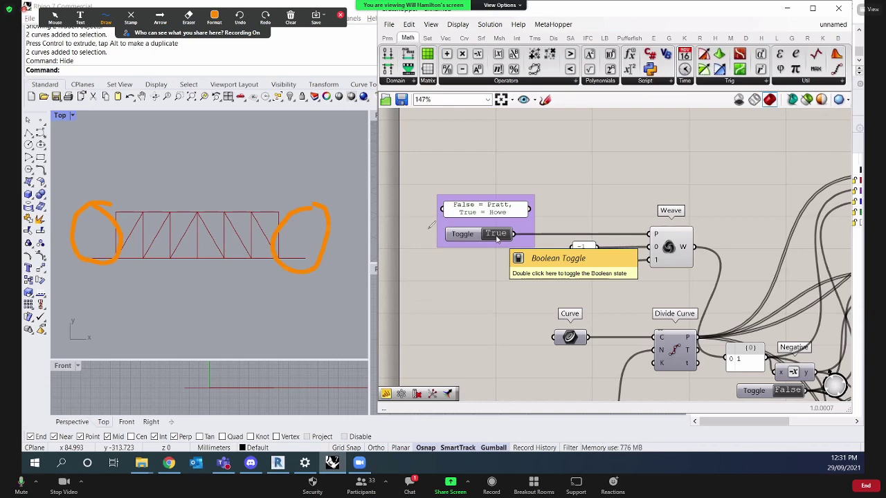
left_click_drag(469, 234, 472, 265)
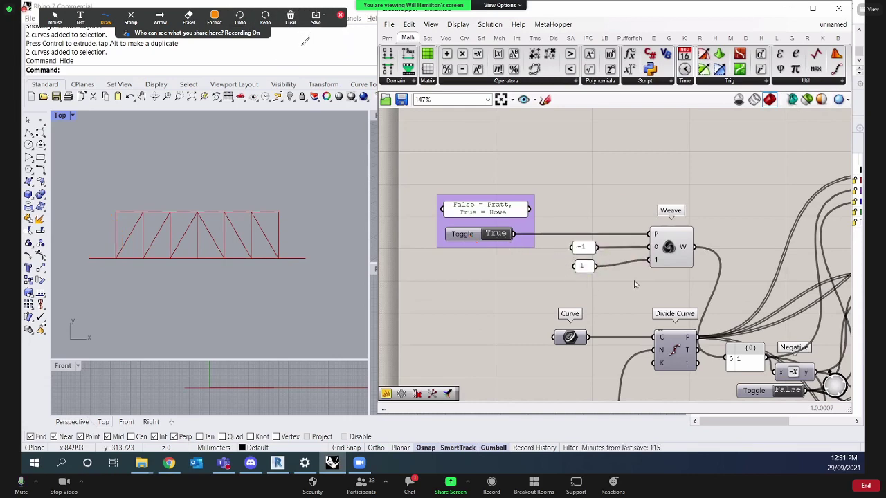
Add a Dispatch component in the empty canvas area after the upper Cull Index.
scroll(689, 216, "down", 5)
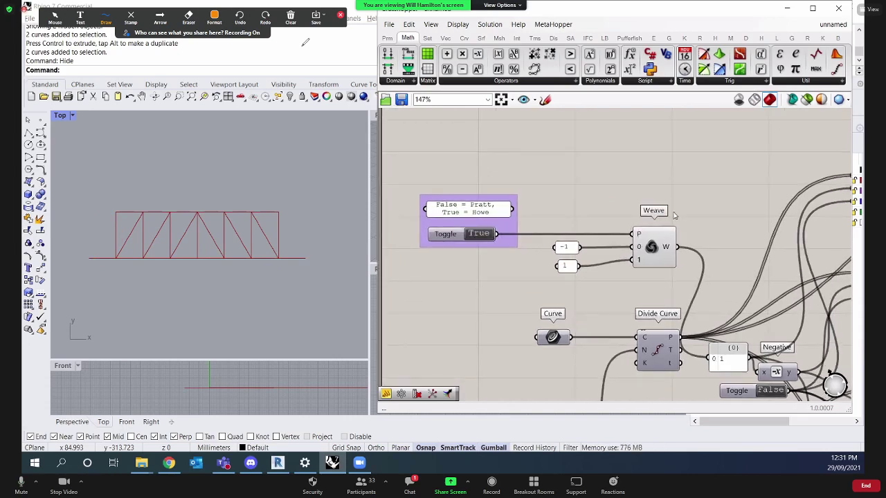
scroll(623, 215, "up", 5)
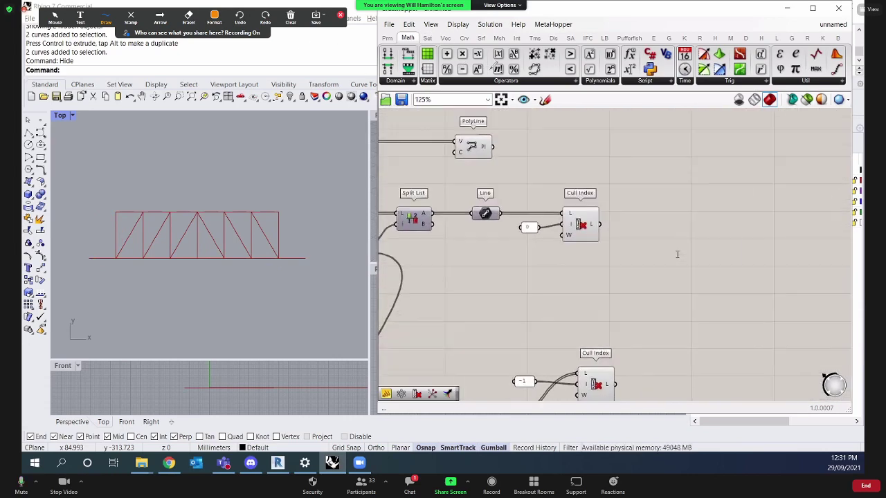
double_click(676, 253)
type("disp")
key("Up")
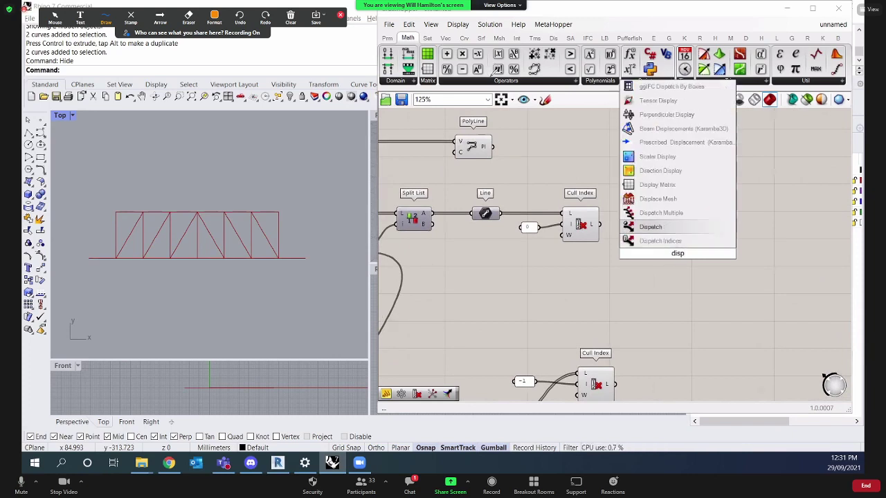
key("Return")
Add a Weave component after Dispatch and align the two components side by side with a gap between them.
double_click(736, 285)
type("weave")
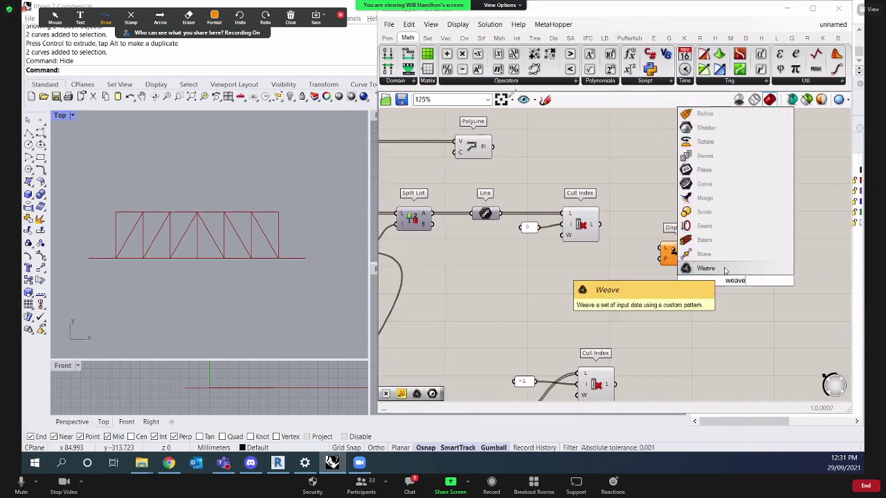
key("Return")
left_click_drag(741, 277, 749, 243)
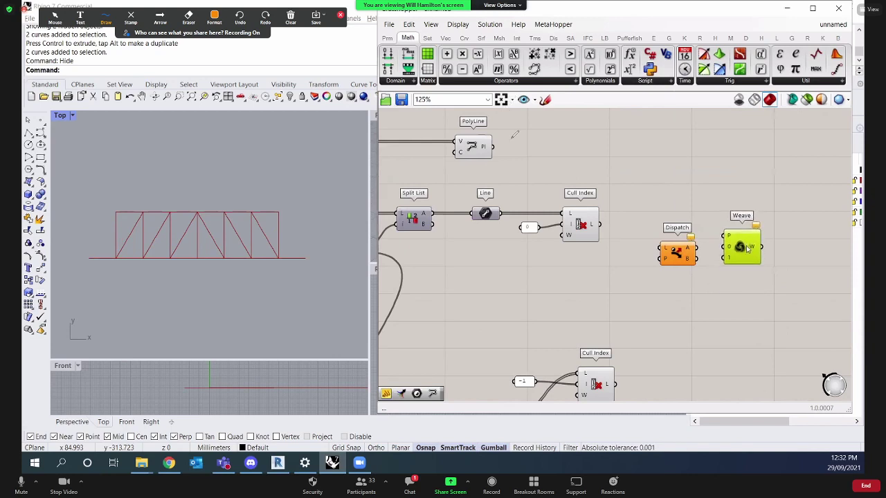
left_click_drag(682, 262, 666, 259)
left_click(657, 215)
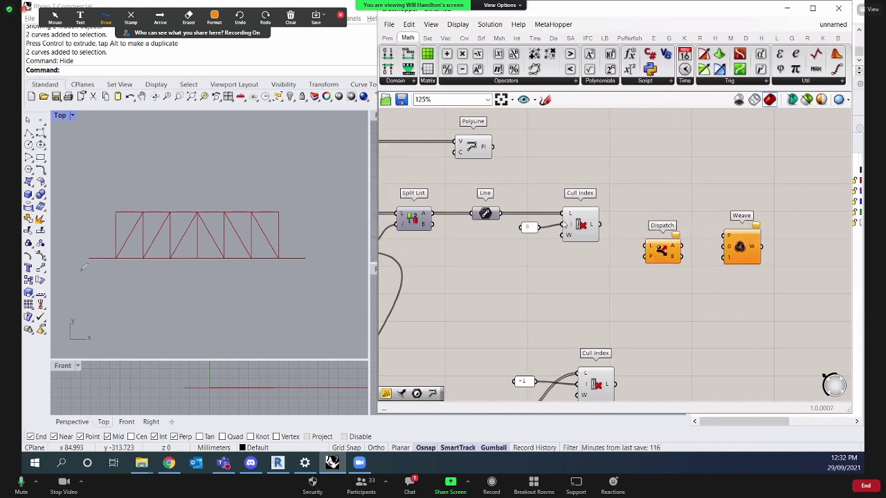
Move the upper Cull Index together with its 0 panel down and slightly left, in line with Dispatch.
left_click(485, 213)
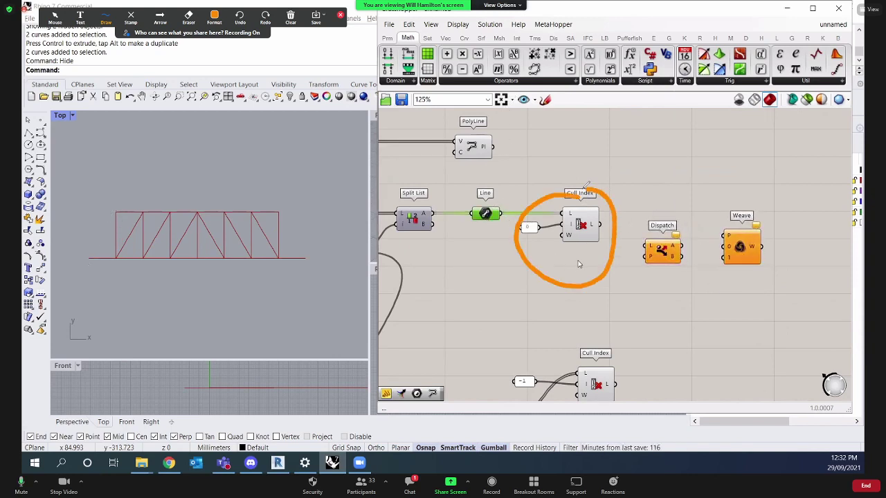
left_click_drag(519, 199, 603, 259)
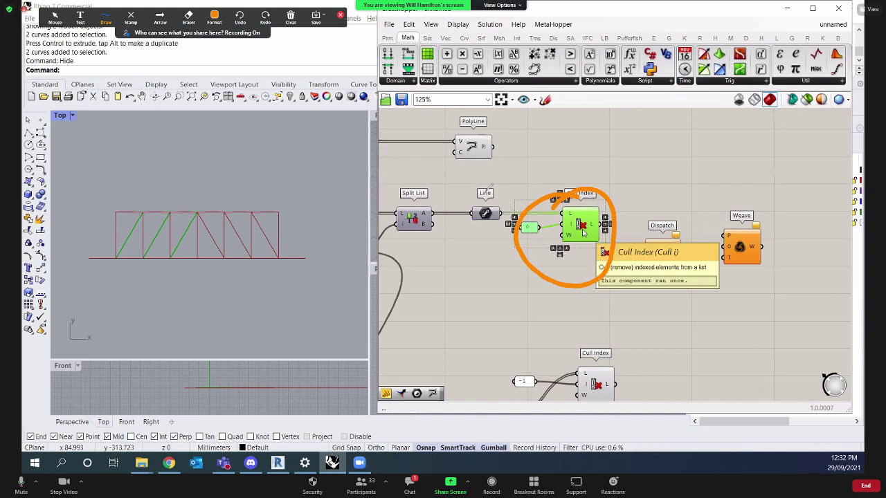
left_click_drag(582, 234, 584, 263)
left_click_drag(597, 294, 520, 244)
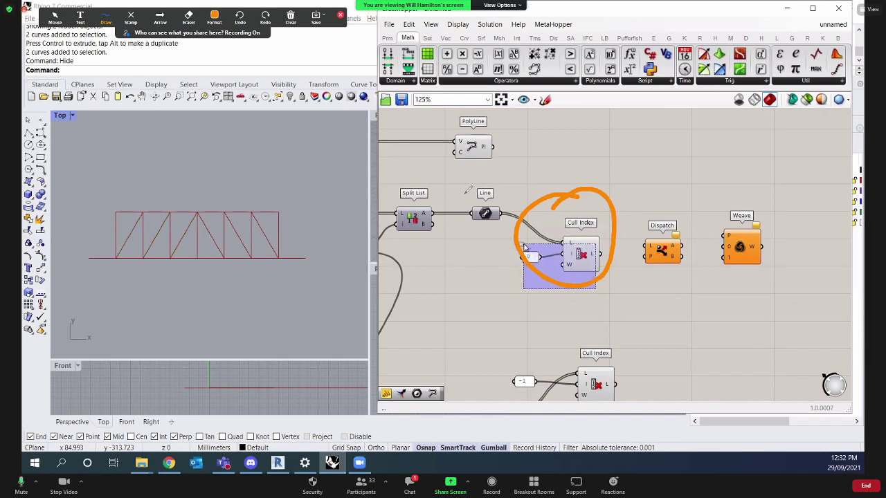
left_click_drag(585, 255, 571, 254)
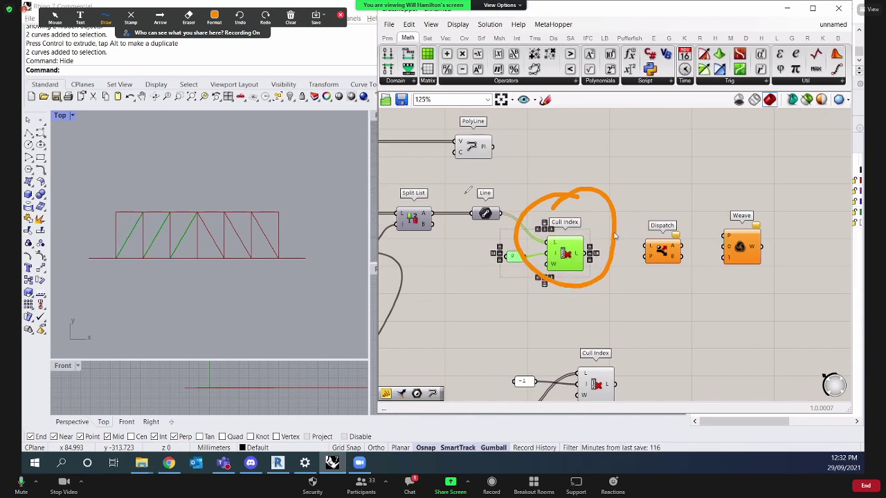
Add a Line parameter between the upper Cull Index and Dispatch, fed by the Cull Index's L output.
double_click(642, 214)
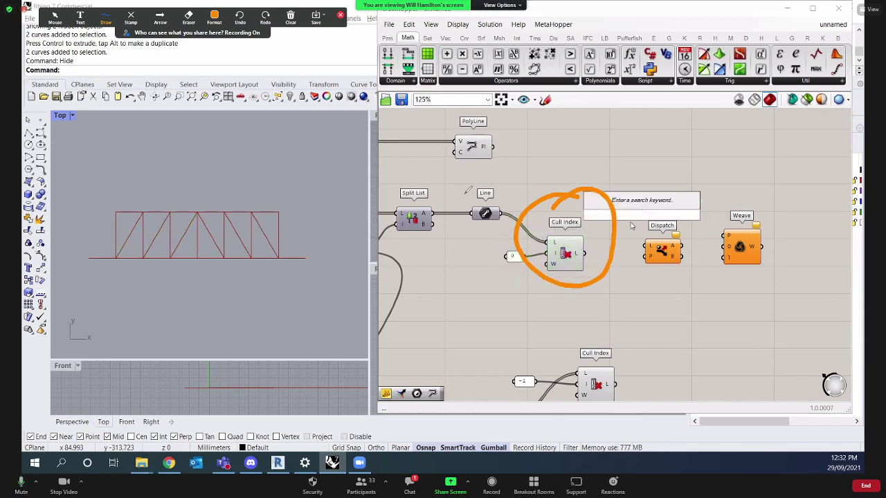
type("line")
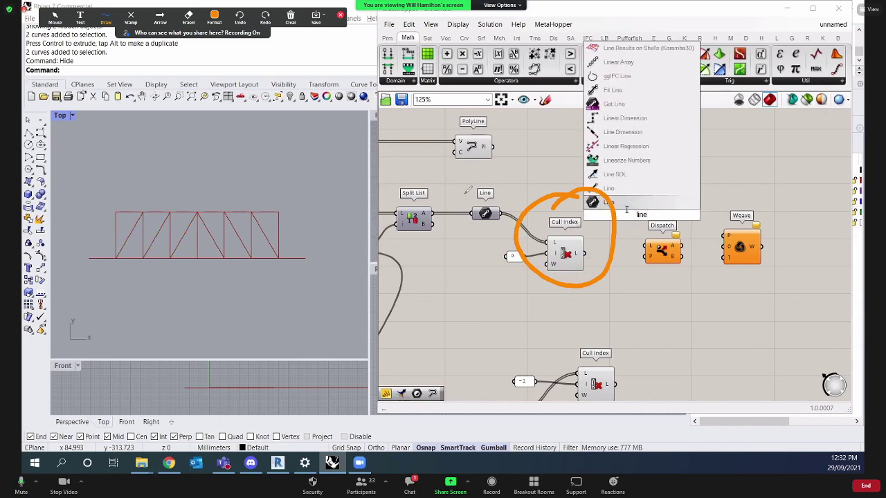
left_click(608, 202)
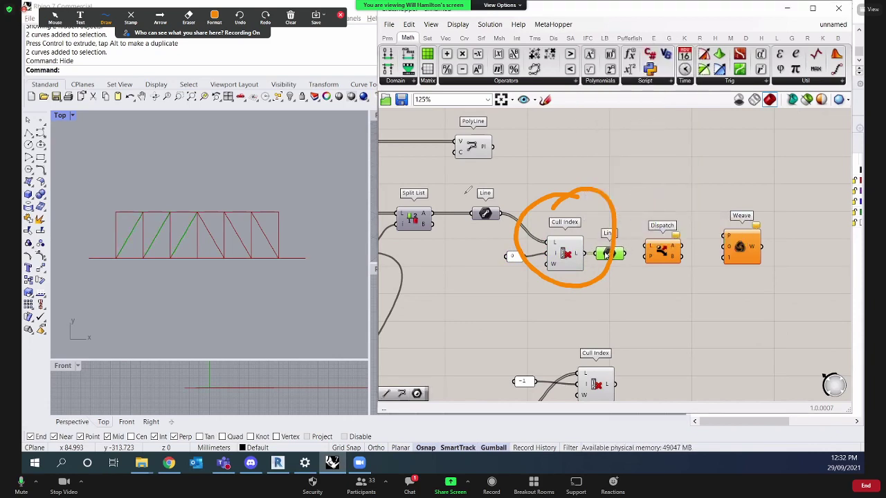
scroll(604, 202, "down", 2)
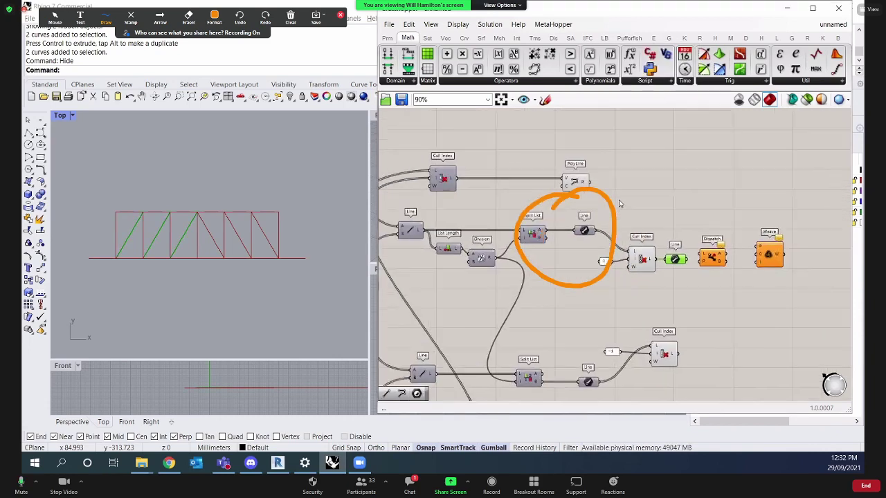
Clear all annotation drawings from the shared screen.
left_click(290, 17)
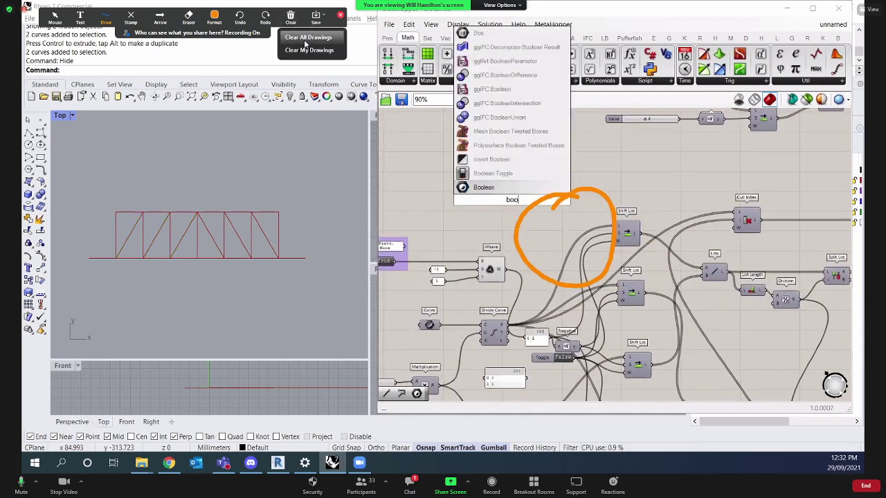
left_click(304, 38)
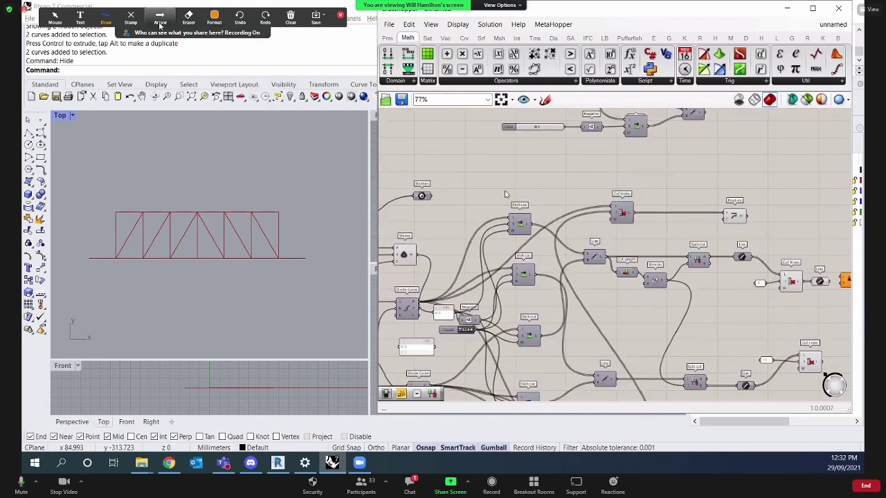
Place an annotation arrow pointing at the Boolean parameter's input and set the annotation colour to magenta.
left_click(160, 23)
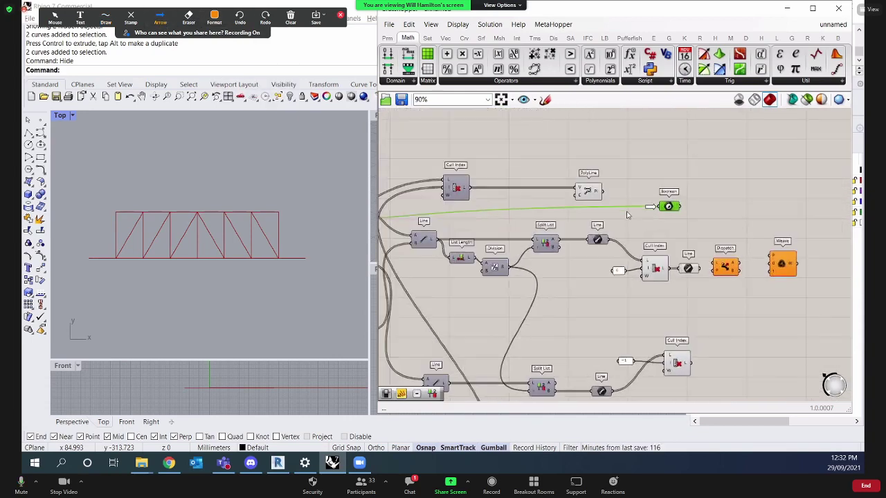
left_click(654, 206)
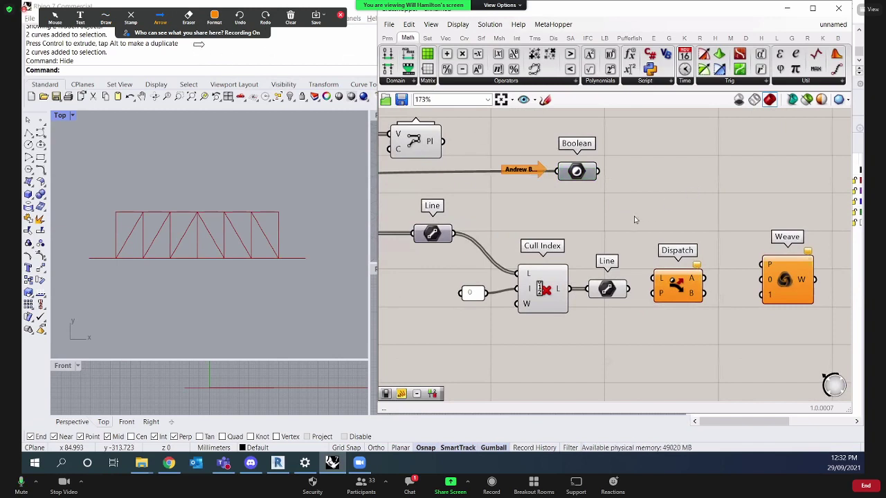
left_click(214, 18)
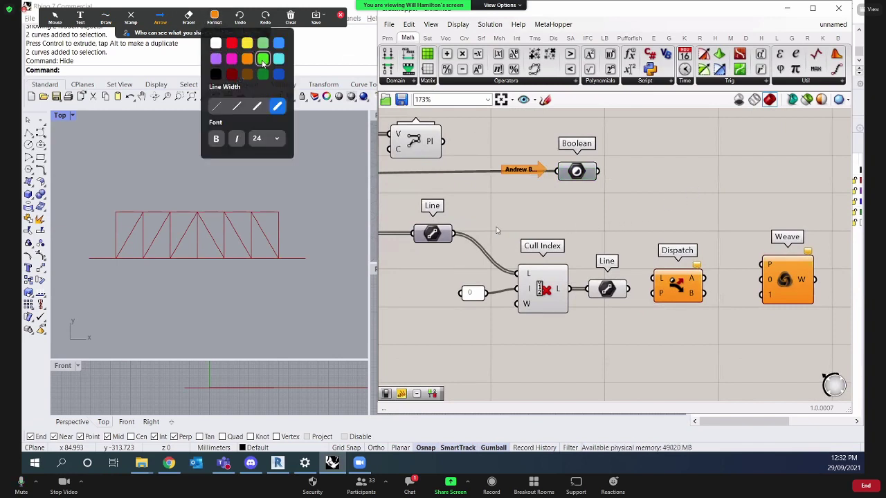
left_click(231, 58)
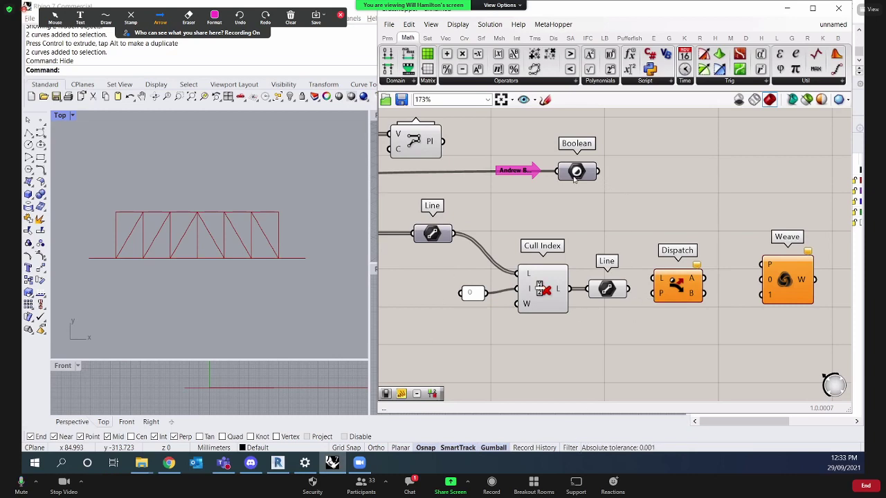
Shift the upper Cull Index, its 0 panel, Line and Weave aside, and place Dispatch directly after the upper Split List's Line parameter.
mouse_move(575, 179)
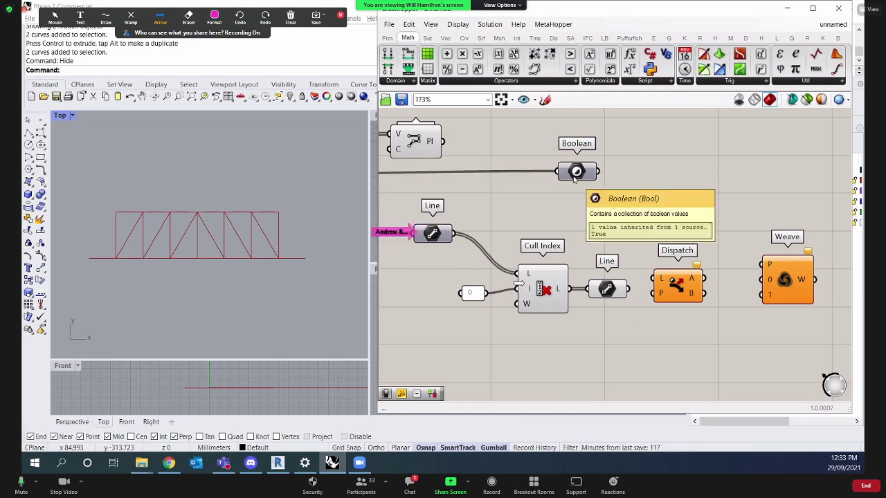
left_click(432, 233)
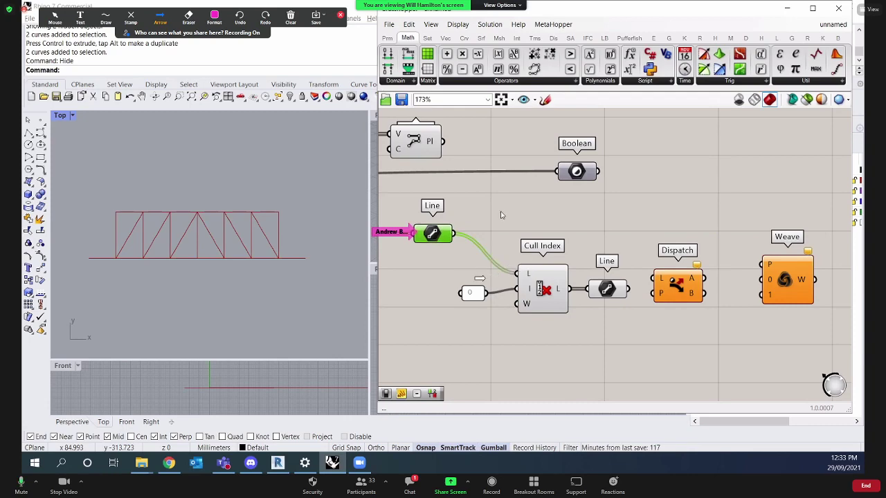
scroll(504, 211, "down", 2)
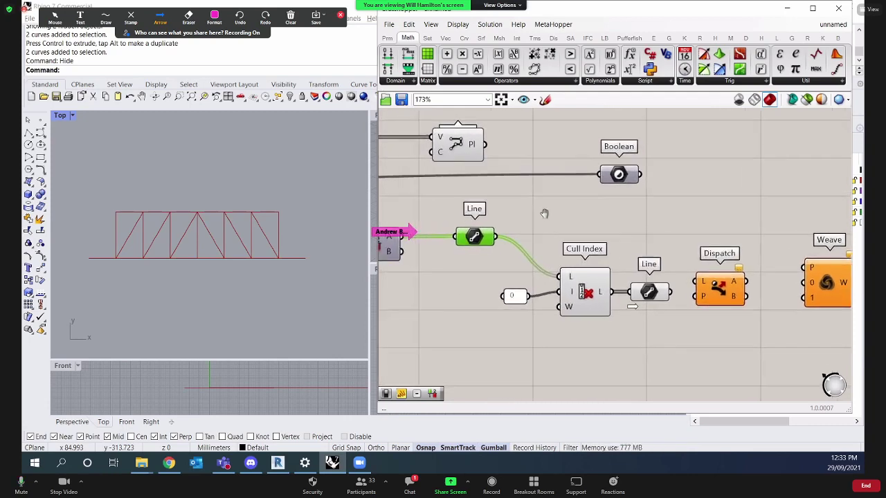
right_click_drag(540, 220, 514, 217)
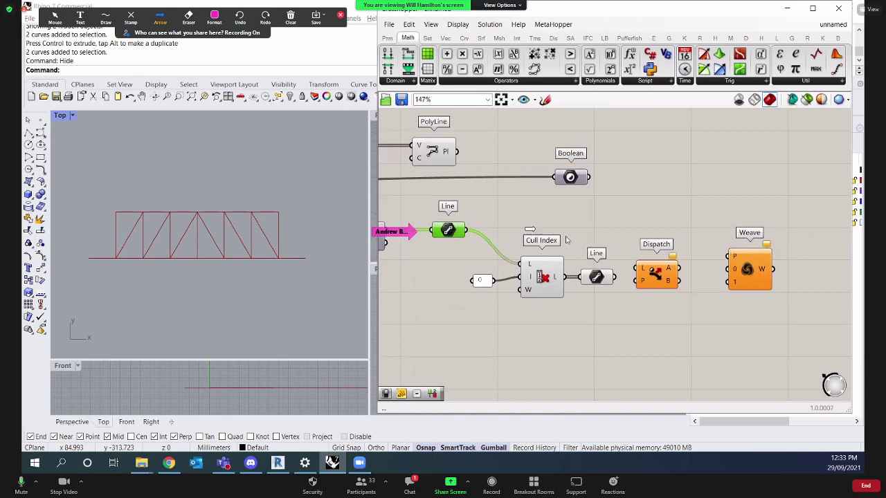
left_click_drag(585, 242, 559, 310)
left_click_drag(804, 350, 468, 249)
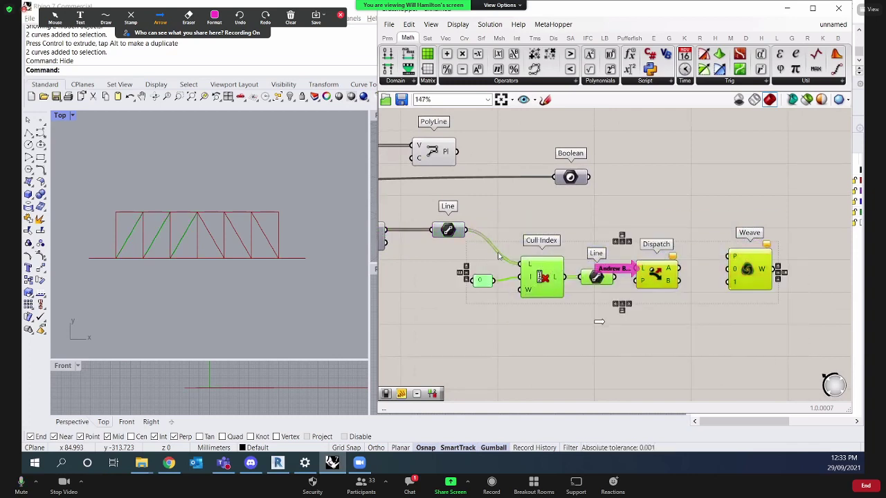
left_click_drag(639, 264, 538, 222)
left_click(690, 277)
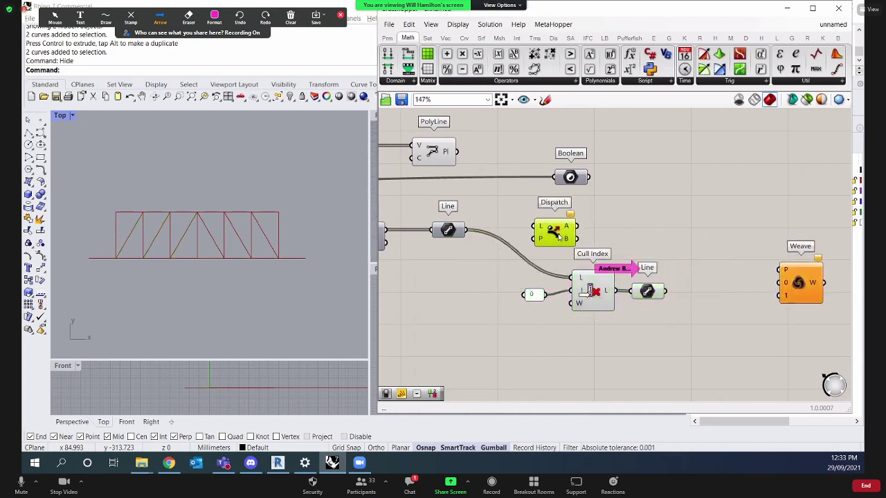
Connect the Line parameter to Dispatch's L input and the Boolean to its P input, and move the Boolean closer in front of Dispatch.
left_click_drag(467, 230, 537, 227)
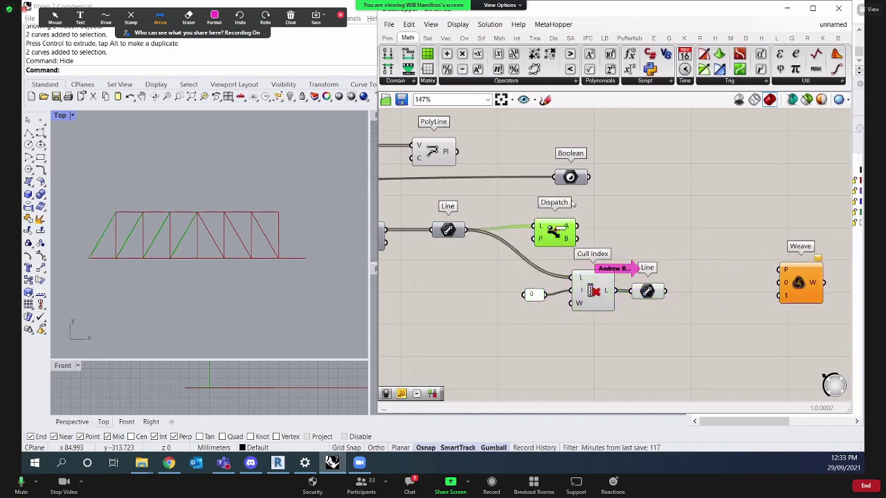
left_click_drag(589, 178, 560, 241)
left_click_drag(563, 178, 472, 182)
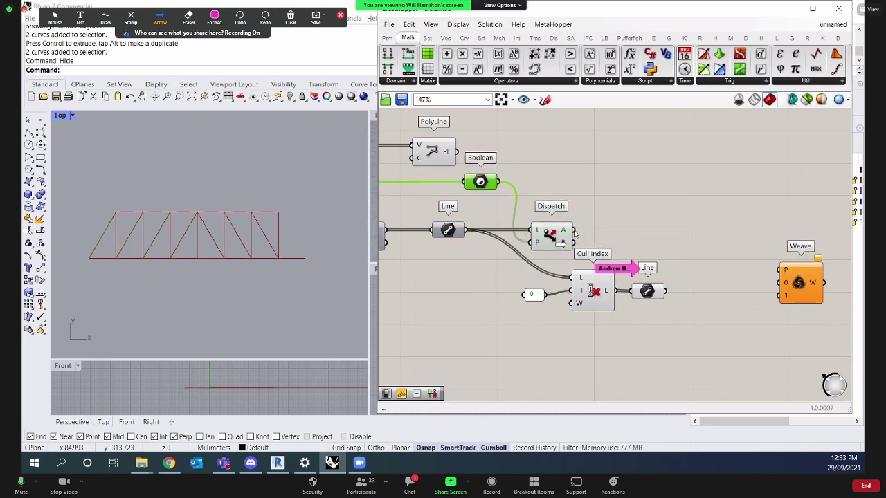
mouse_move(564, 235)
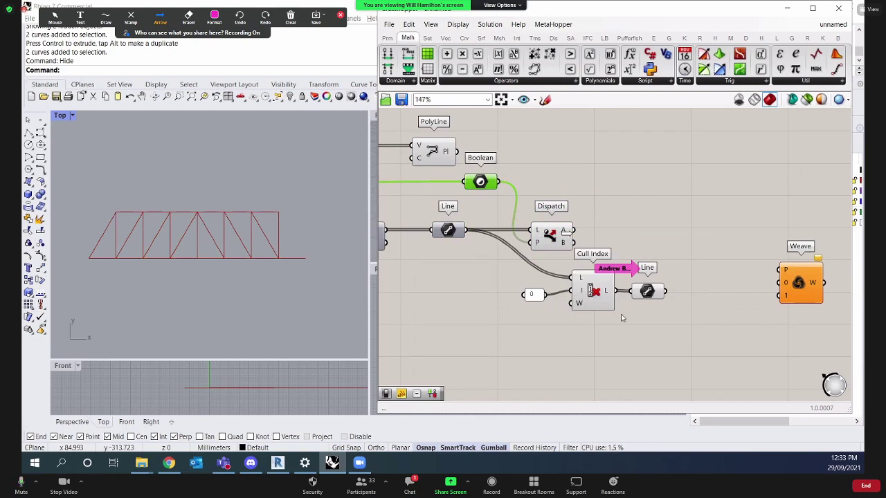
Feed Dispatch's B output into the upper Cull Index, and duplicate its Line parameter above to receive Dispatch's A output.
left_click_drag(573, 242, 579, 275)
left_click(650, 291)
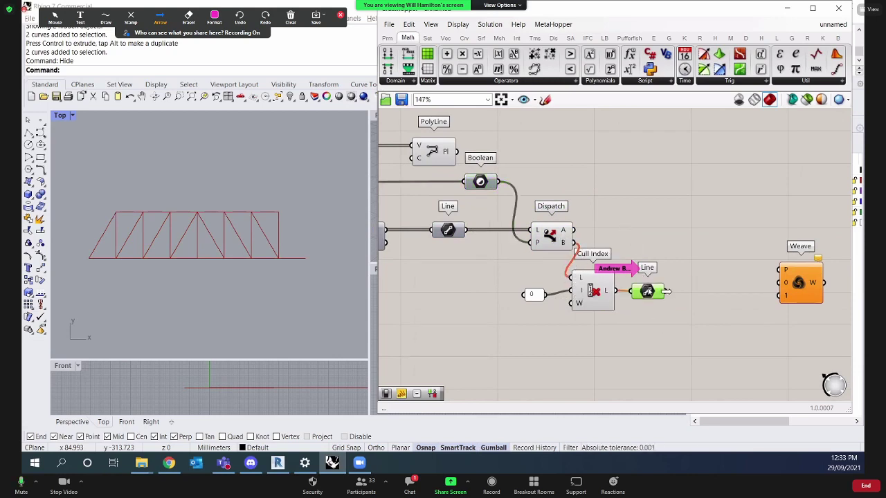
left_click_drag(651, 291, 651, 232, "alt")
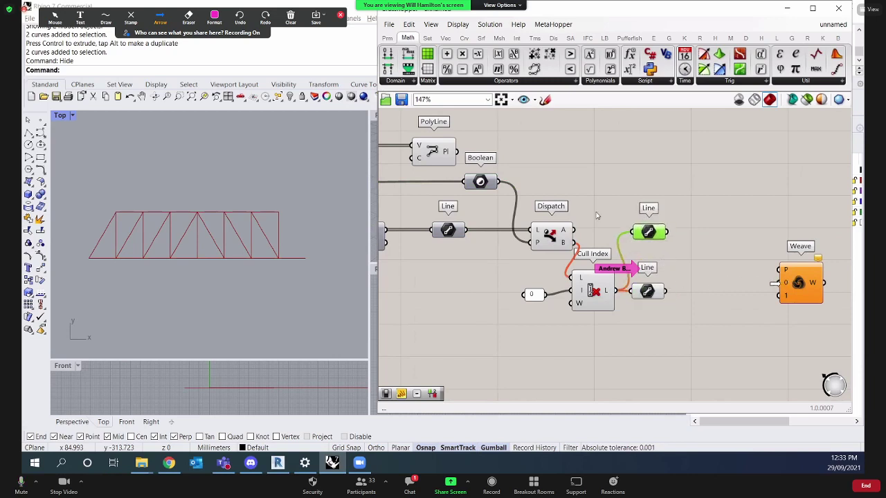
left_click_drag(573, 230, 632, 232)
Move Weave beside the two Line parameters, wiring the culled Line to input 0, the other Line to 1 and the Boolean to P.
right_click_drag(673, 283, 640, 276)
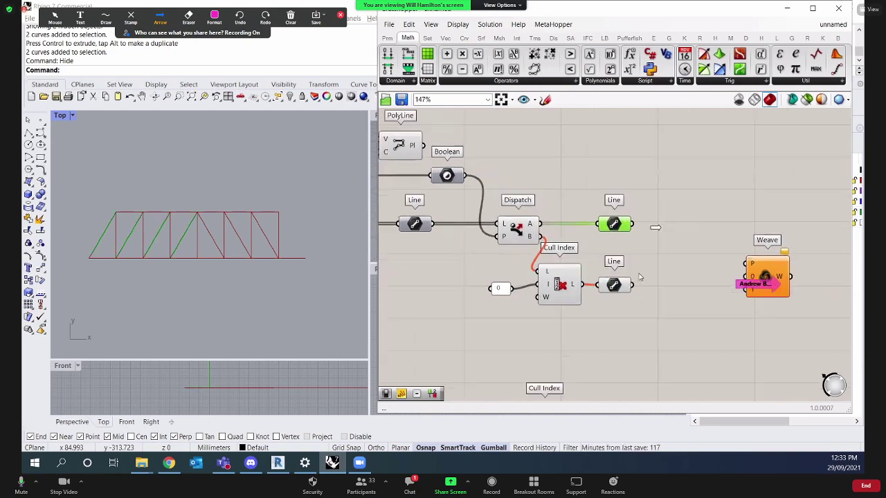
left_click_drag(632, 284, 715, 232)
left_click_drag(632, 226, 698, 250)
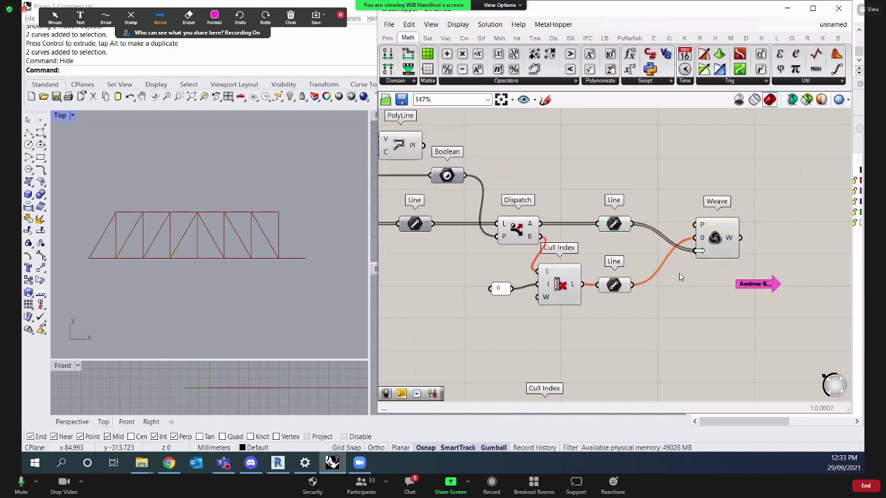
right_click_drag(679, 277, 686, 281)
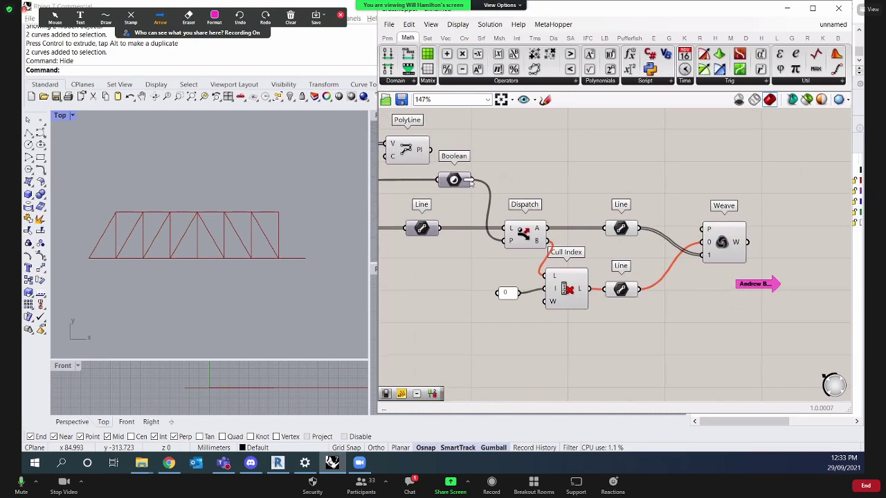
left_click_drag(470, 181, 721, 232)
left_click(771, 256)
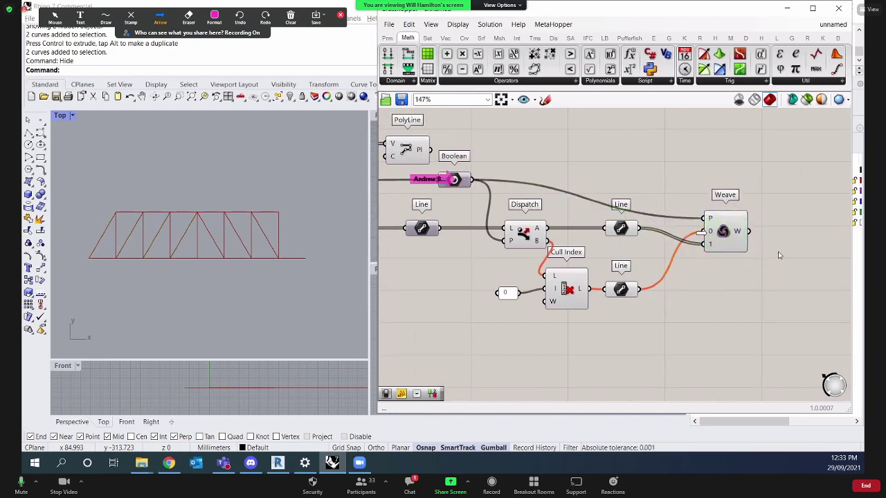
Add a Line parameter after Weave, fed by Weave's W output.
double_click(788, 240)
type("line")
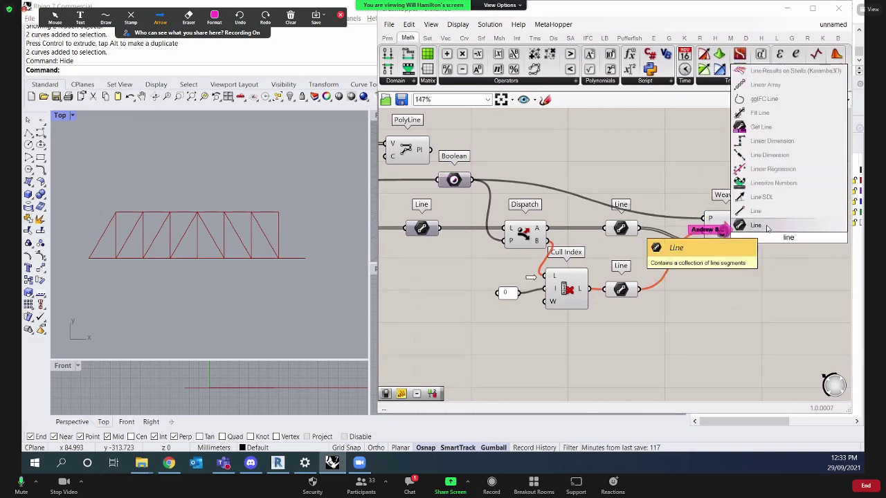
left_click(756, 211)
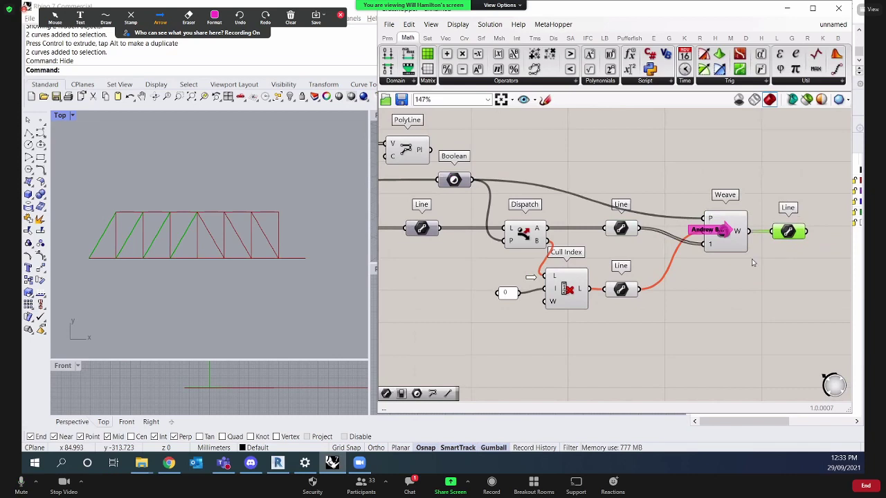
left_click(501, 337)
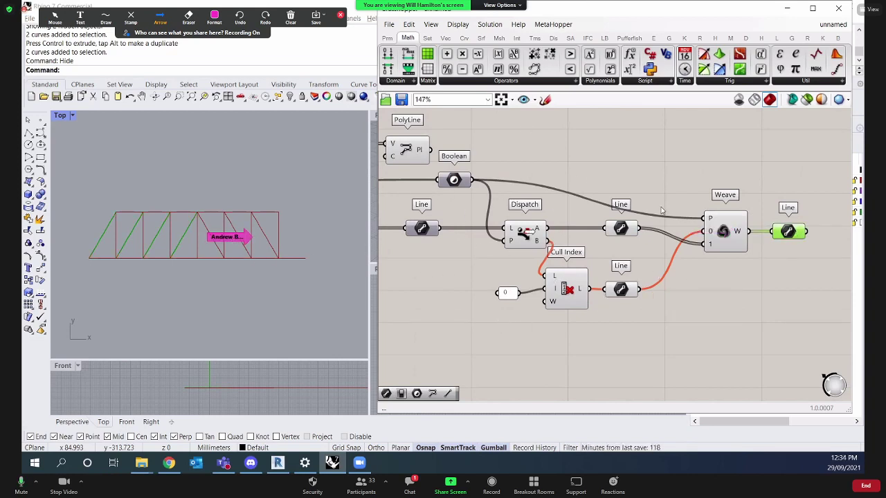
Flip the Pratt/Howe Boolean Toggle between False and True to compare the previewed diagonals, ending on False.
scroll(520, 216, "down", 3)
scroll(521, 216, "up", 5)
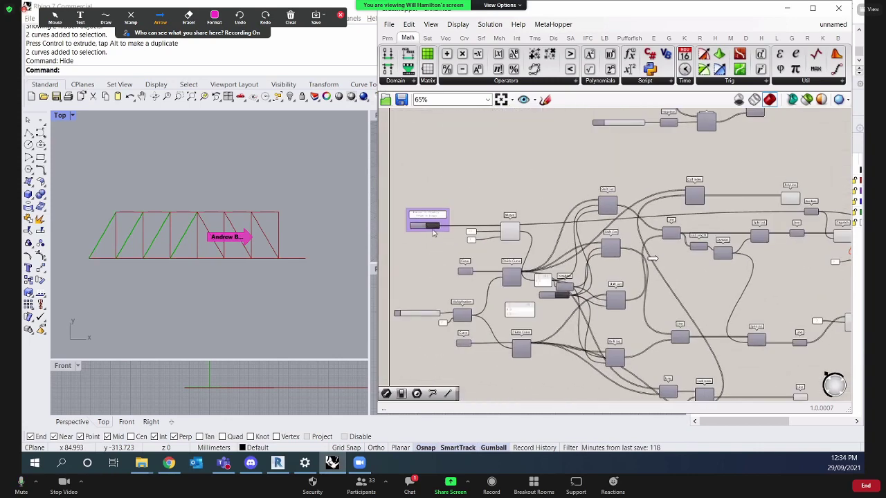
double_click(424, 220)
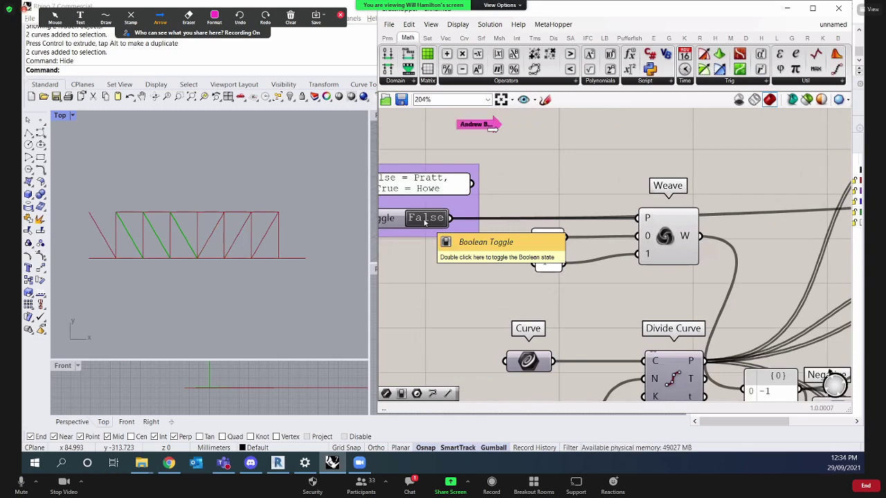
double_click(425, 220)
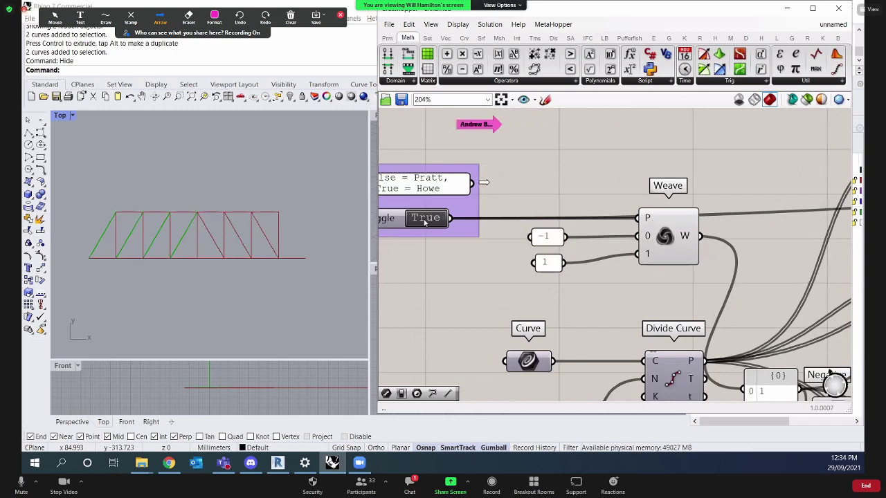
double_click(425, 220)
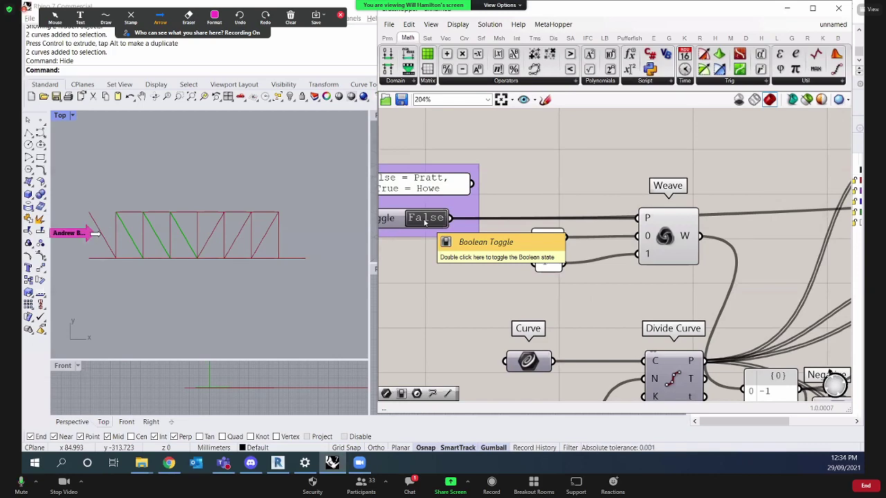
Select the lower and upper Cull Index components in turn to check which truss diagonals each one handles.
scroll(593, 220, "down", 2)
scroll(593, 220, "down", 4)
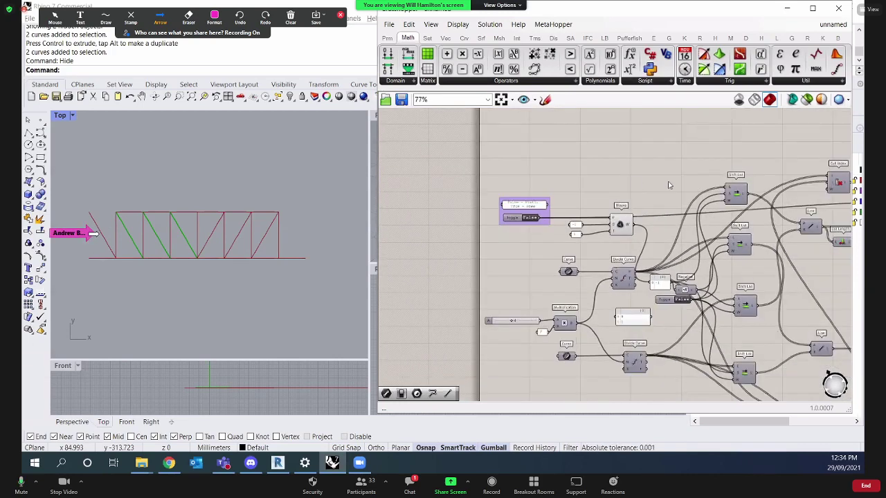
scroll(676, 207, "up", 3)
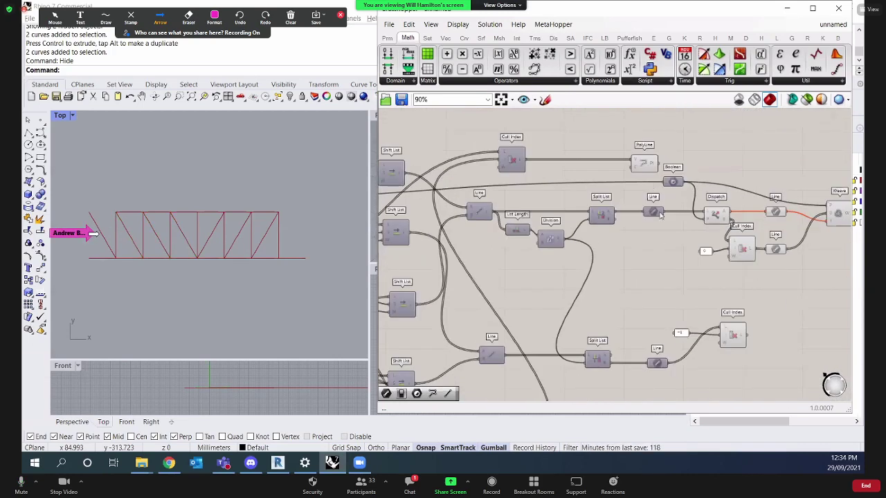
left_click(644, 163)
scroll(678, 280, "up", 1)
left_click(677, 281)
right_click_drag(682, 235, 621, 239)
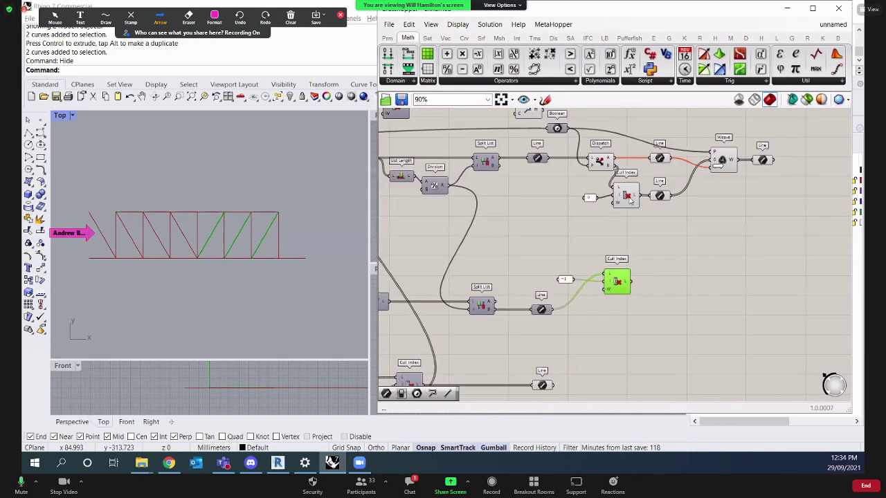
left_click(627, 195)
scroll(615, 195, "up", 2)
left_click(583, 144)
right_click_drag(584, 144, 564, 186)
Turn off the preview of Dispatch, the upper Cull Index, the two Line parameters after them, and Weave.
left_click_drag(632, 290, 515, 144)
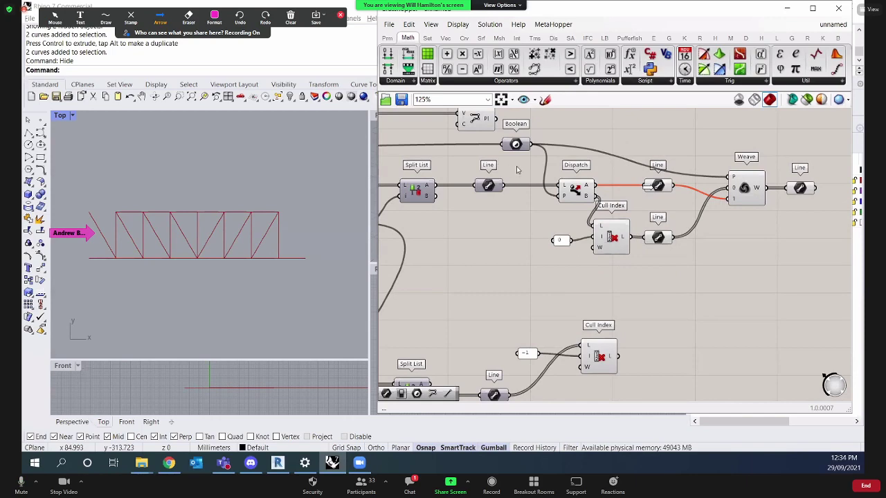
left_click_drag(555, 124, 771, 326)
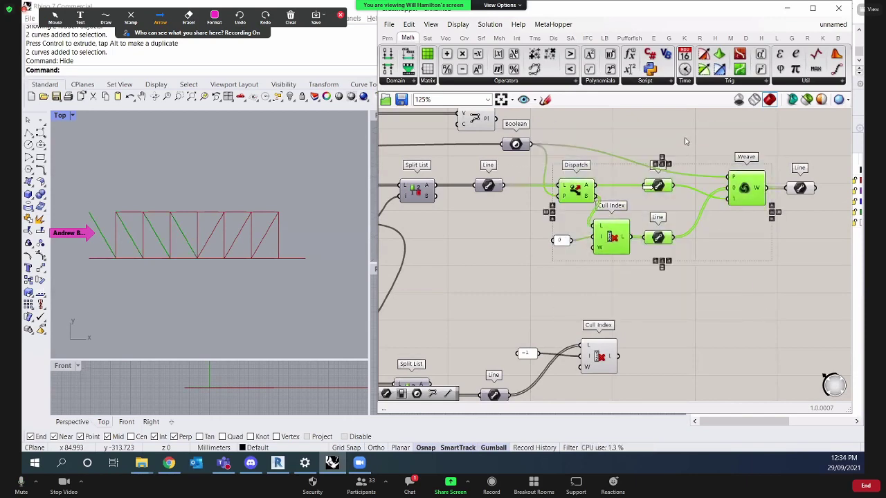
right_click(686, 132)
left_click(695, 147)
Set the Pratt/Howe Boolean Toggle to True and pick the Arrow annotation tool again.
scroll(526, 208, "down", 5)
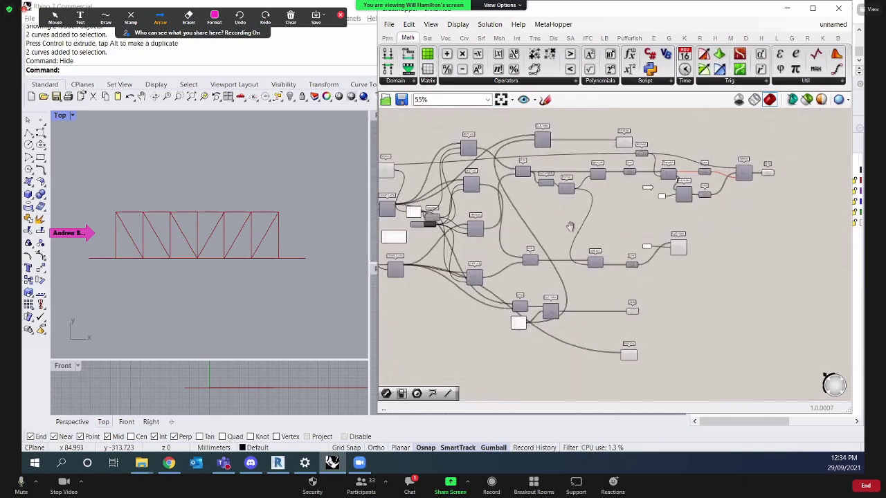
scroll(498, 205, "up", 8)
left_click(494, 199)
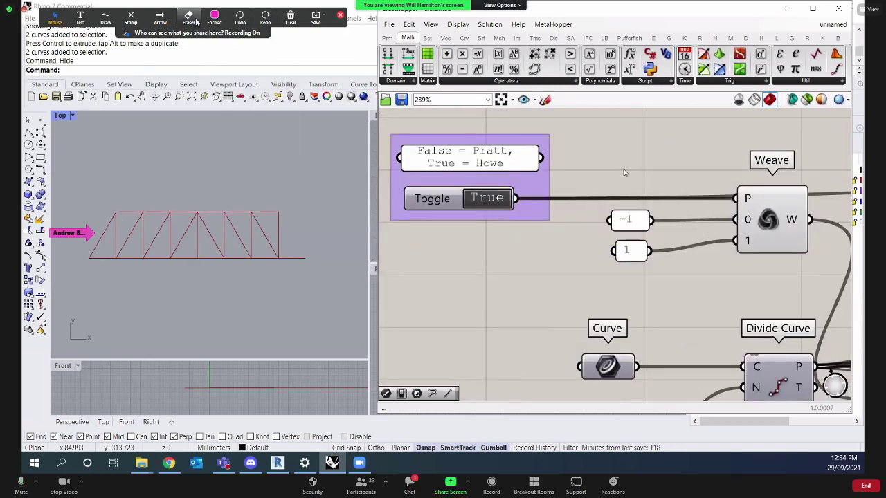
scroll(625, 172, "down", 1)
left_click(161, 22)
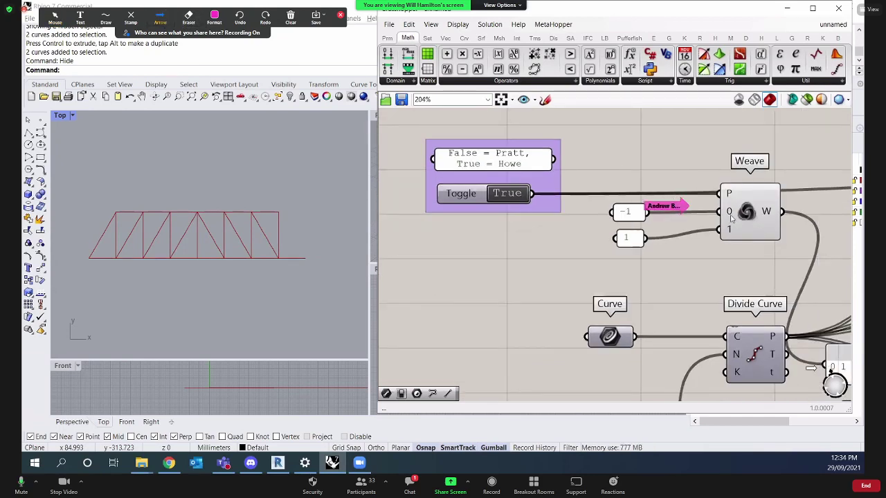
Move the panel fed by the toggle's Weave up beside that Weave's W output.
scroll(397, 206, "down", 1)
left_click_drag(782, 350, 774, 222)
right_click_drag(723, 159, 623, 153)
scroll(616, 153, "down", 2)
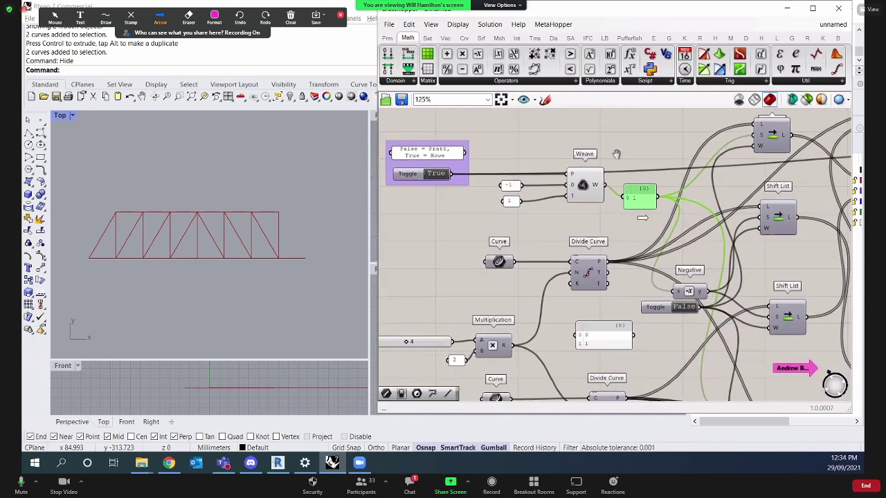
right_click_drag(636, 178, 629, 165)
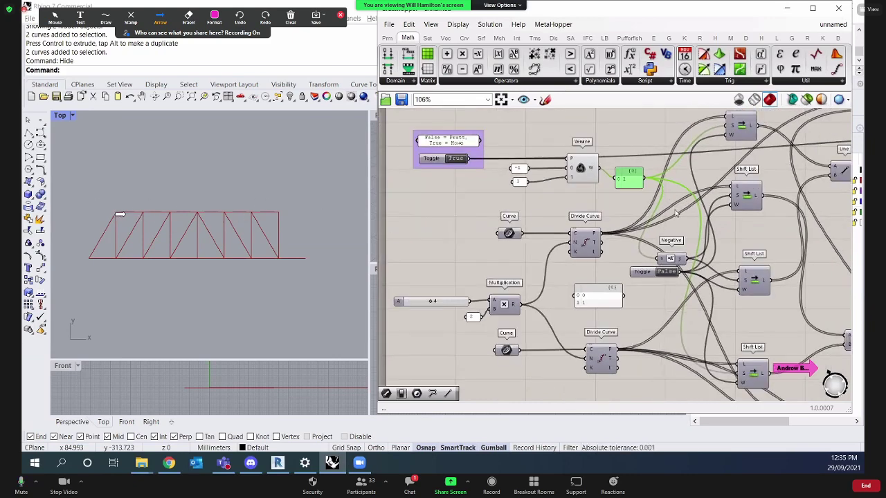
Draw thick magenta freehand annotations over the truss's first four diagonals and along the Curve, Negative and Shift List connections.
left_click(106, 15)
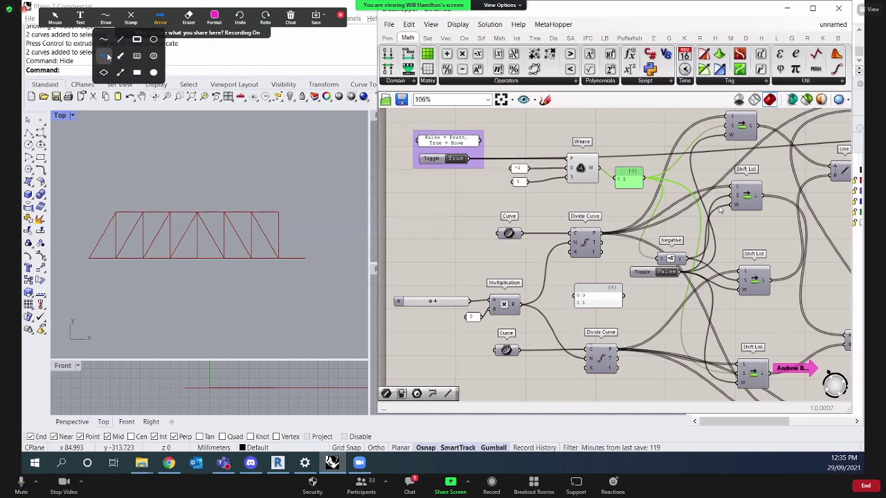
left_click(105, 56)
left_click_drag(90, 256, 113, 211)
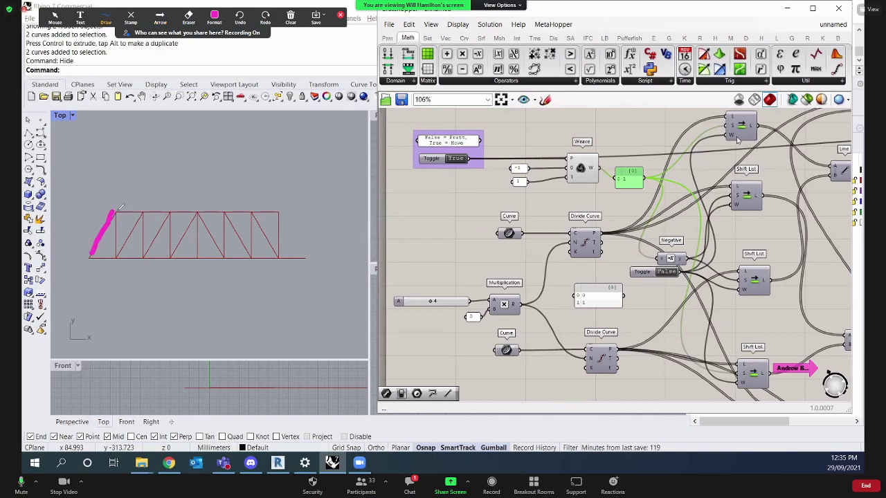
left_click_drag(758, 119, 725, 118)
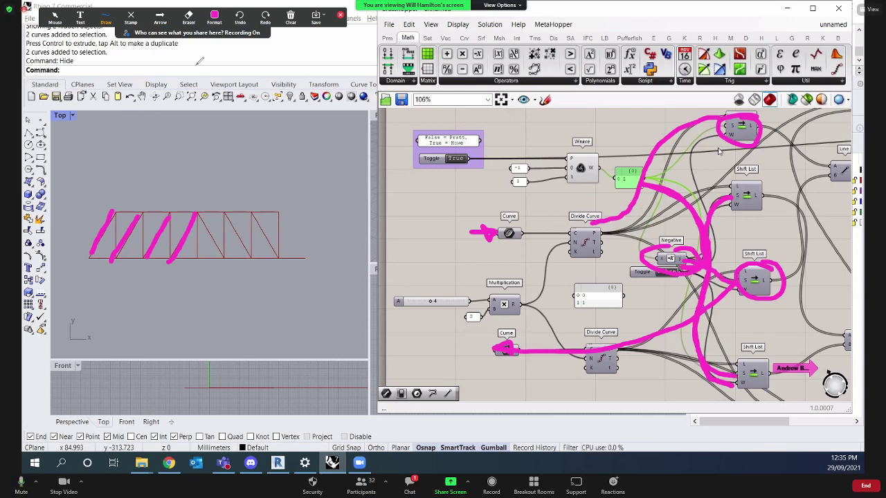
Clear all annotations, switch the Pratt/Howe toggle to False and back to True, and clear the circles drawn around the truss ends.
left_click(290, 16)
left_click(305, 32)
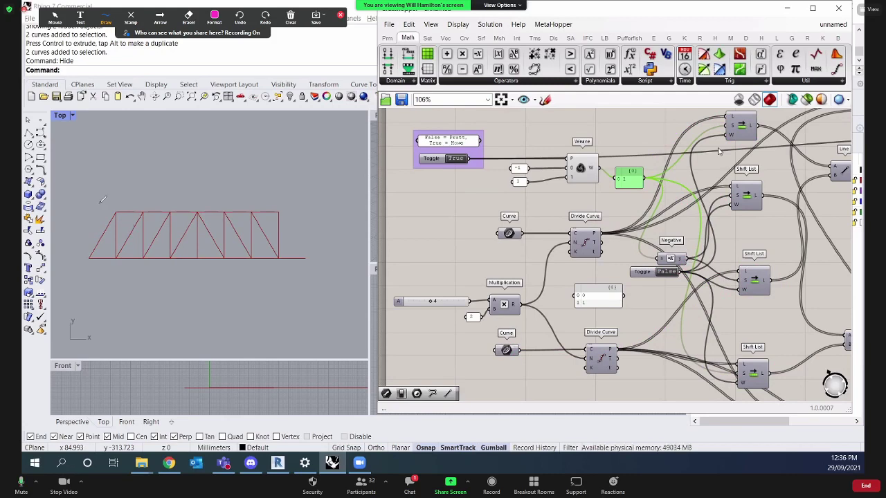
double_click(457, 159)
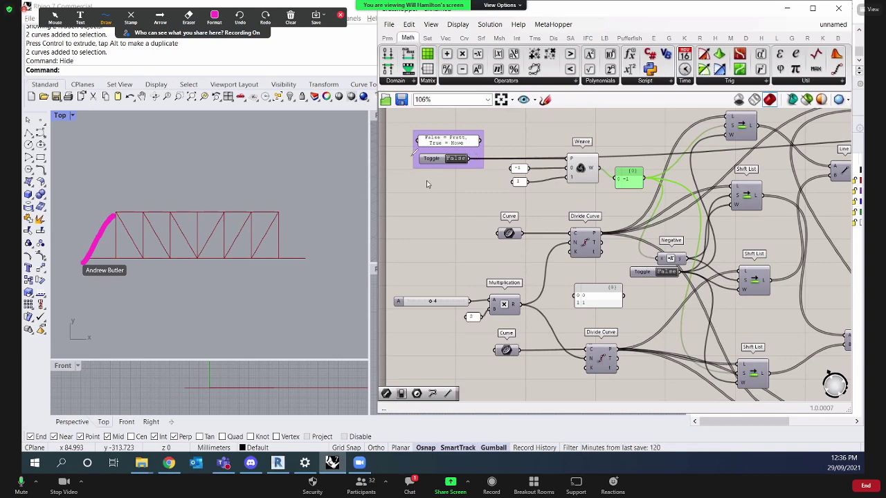
double_click(457, 159)
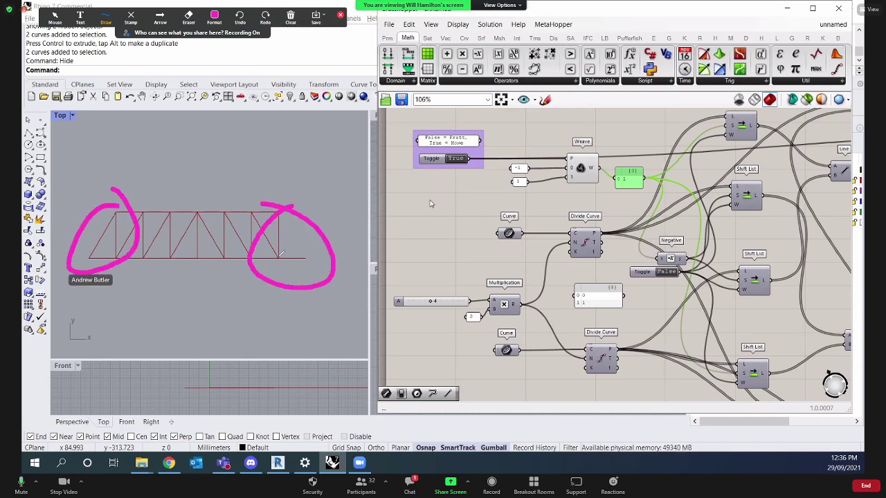
left_click(290, 16)
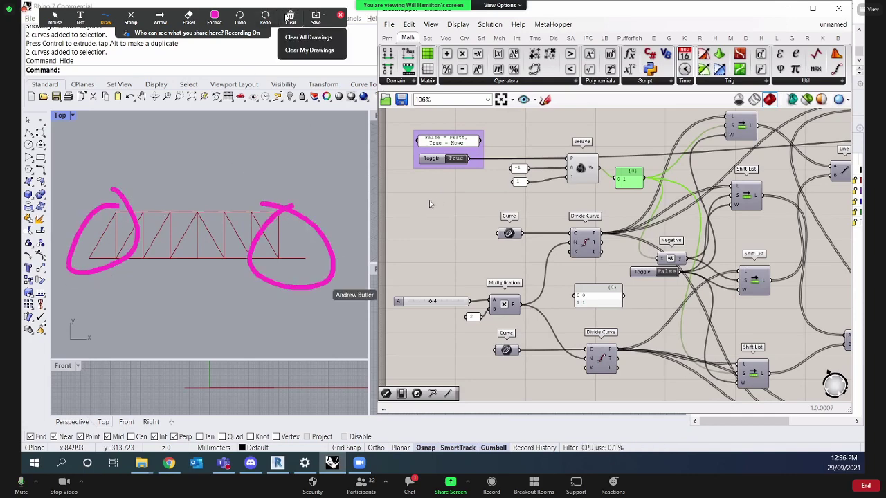
Duplicate the upper Dispatch, Cull Index, Line and Weave group, with its index panel, below the original.
scroll(451, 202, "down", 5)
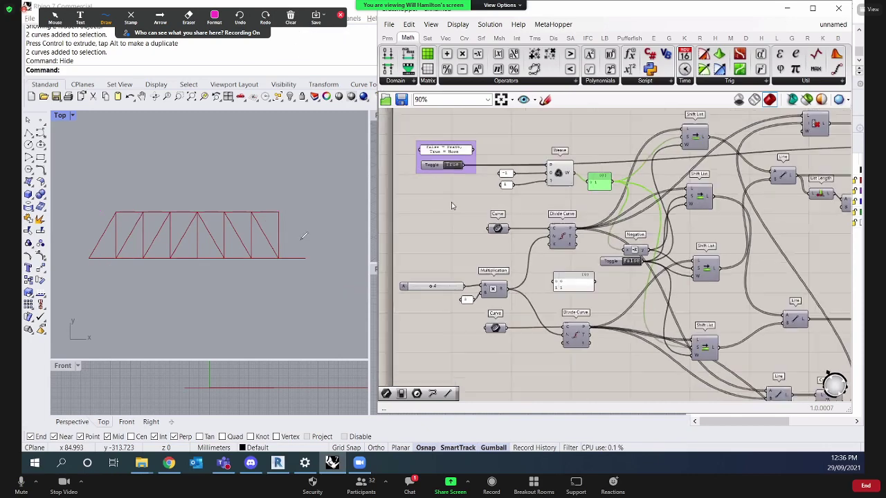
scroll(558, 204, "up", 5)
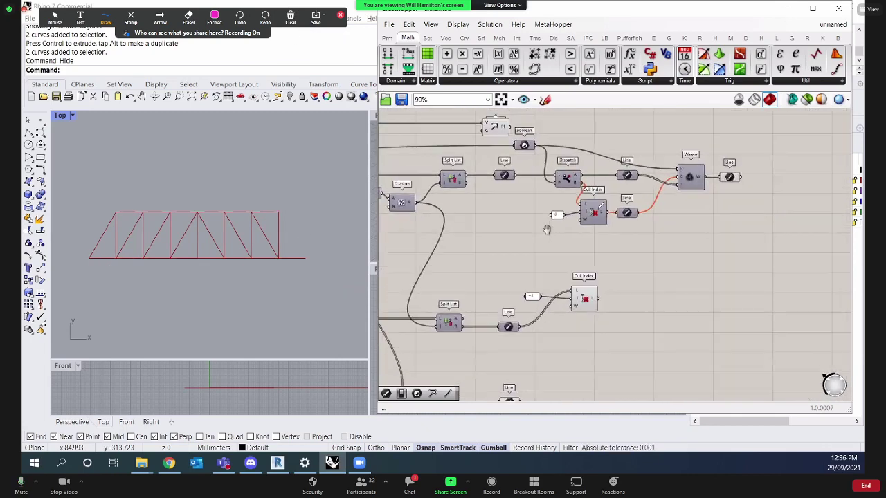
left_click_drag(567, 305, 686, 348)
left_click_drag(743, 270, 517, 167)
mouse_move(574, 218)
left_mouse_down()
mouse_move(581, 310)
mouse_move(731, 371)
left_mouse_up()
Restore the wrongly deleted copy of Cull Index and delete the old lower Cull Index with its panel instead.
key("Delete")
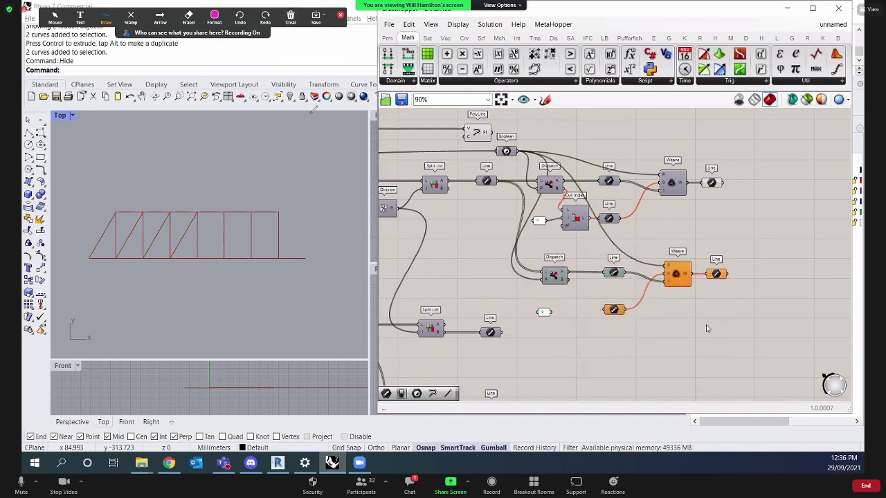
key("ctrl+z")
left_click_drag(614, 326, 738, 376)
key("Delete")
Set the copied Cull Index's panel to -1 and connect the lower Split List's Line parameter to the copied Dispatch's L input.
scroll(576, 320, "up", 5)
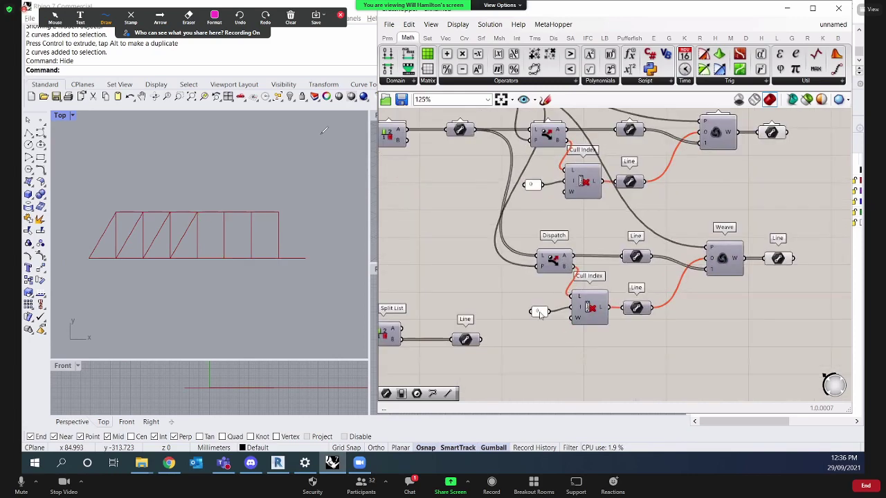
double_click(540, 312)
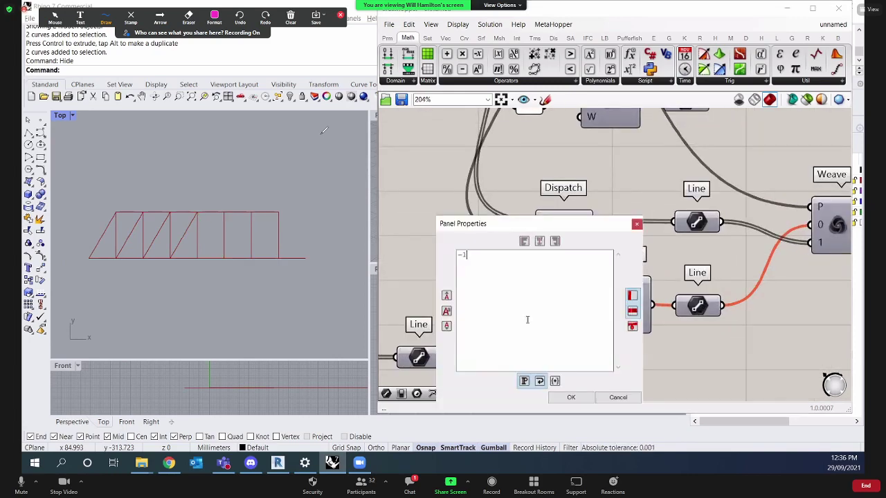
left_click(571, 397)
scroll(577, 372, "down", 4)
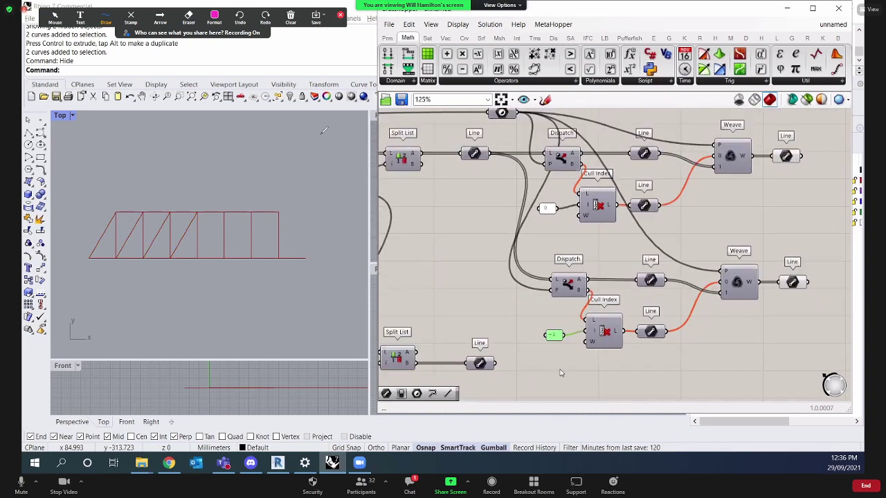
left_click_drag(495, 363, 552, 279)
Move the copied Dispatch, Cull Index, Line and Weave group down level with the lower Split List.
right_click_drag(808, 370, 765, 361)
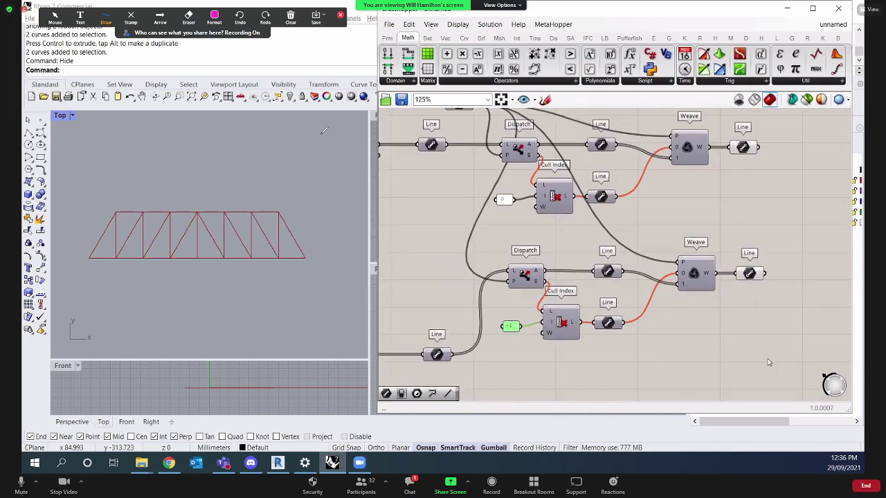
scroll(768, 362, "down", 2)
left_click_drag(750, 357, 565, 256)
left_click_drag(562, 292, 565, 324)
left_click(629, 277)
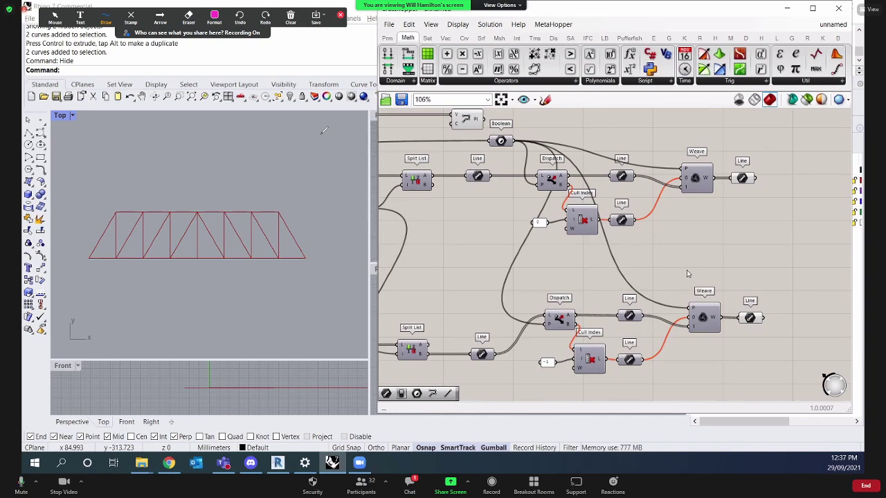
Set the Pratt/Howe Boolean Toggle to False.
scroll(537, 273, "down", 5)
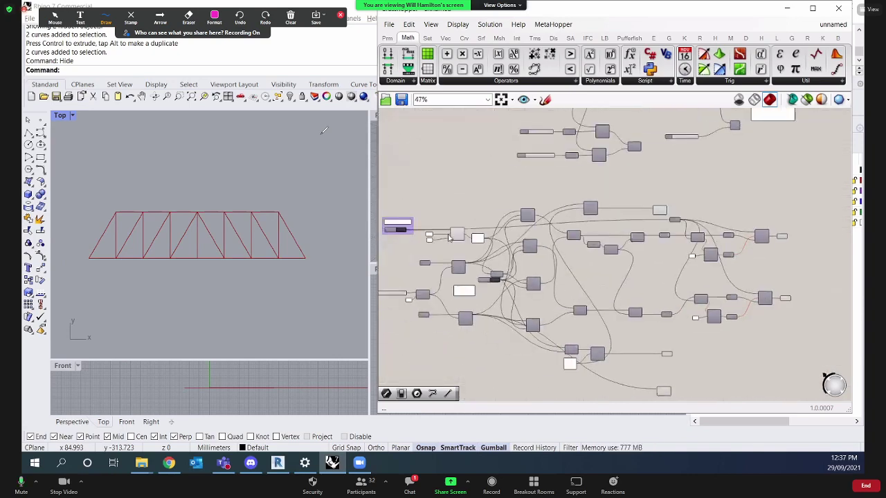
scroll(452, 234, "up", 5)
scroll(451, 234, "up", 3)
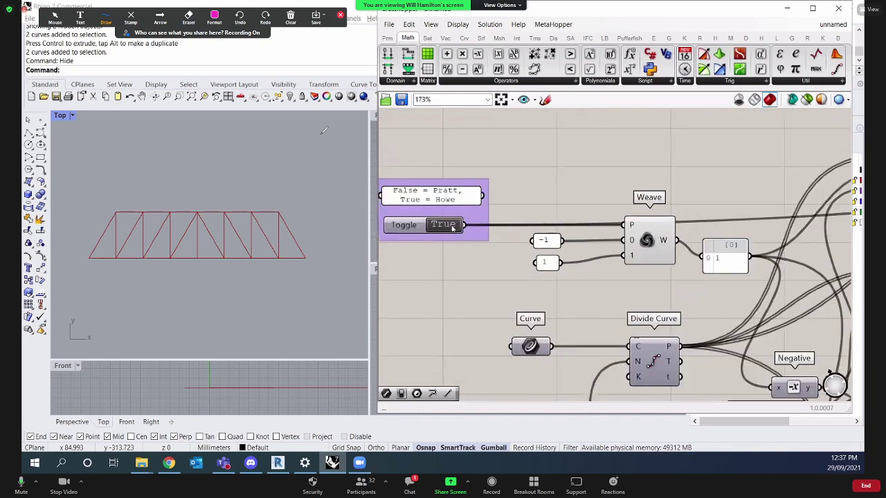
double_click(452, 226)
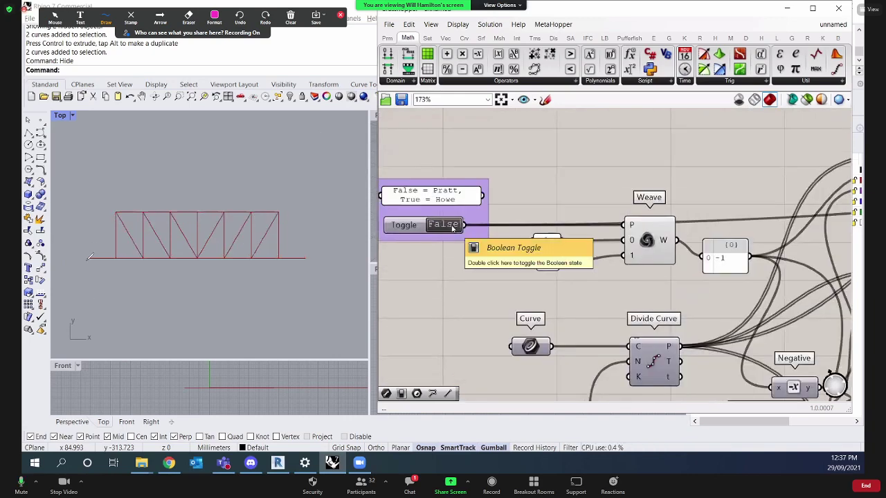
Draw magenta strokes over both missing end diagonals, label them 0 and -1, and underline the bottom chord.
left_click_drag(88, 257, 117, 211)
left_click_drag(276, 212, 309, 252)
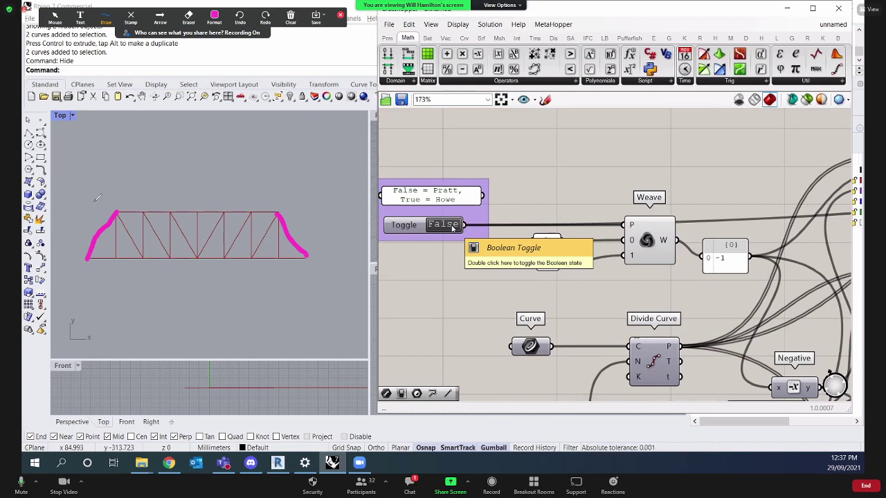
left_click_drag(97, 199, 99, 201)
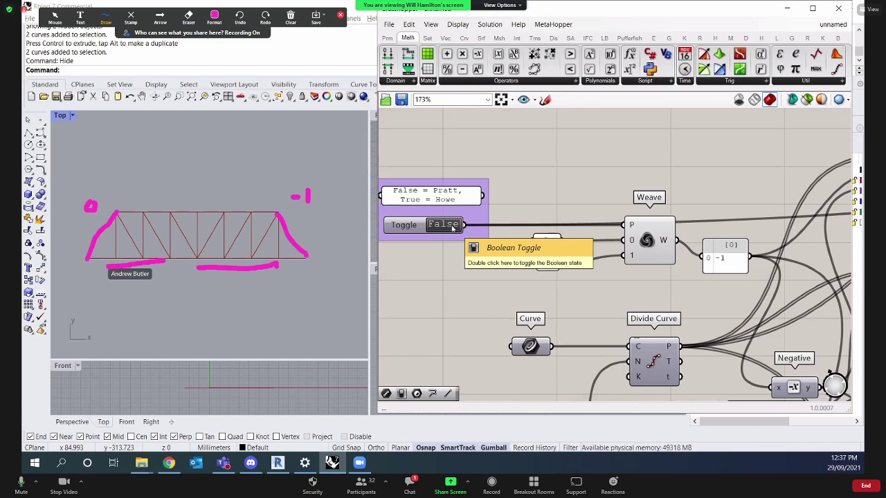
Clear the annotations and turn on the preview of the upper Line component fed by the Shift Lists.
scroll(687, 314, "down", 5)
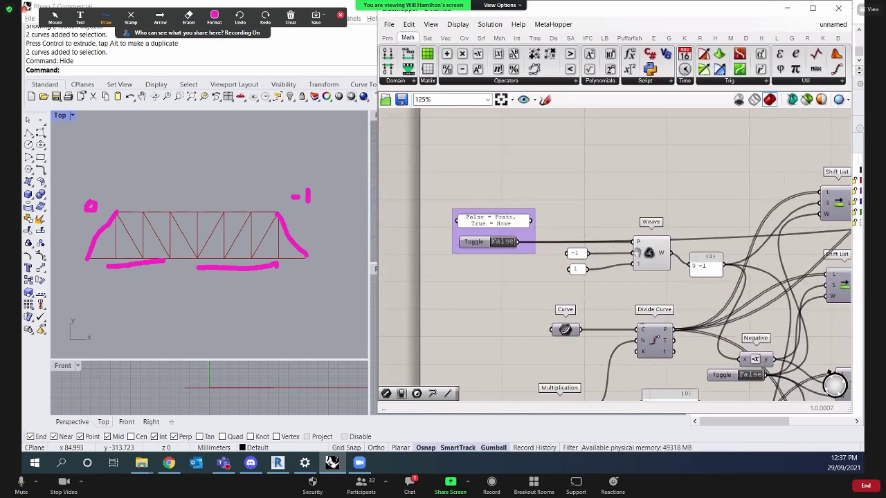
scroll(625, 261, "down", 2)
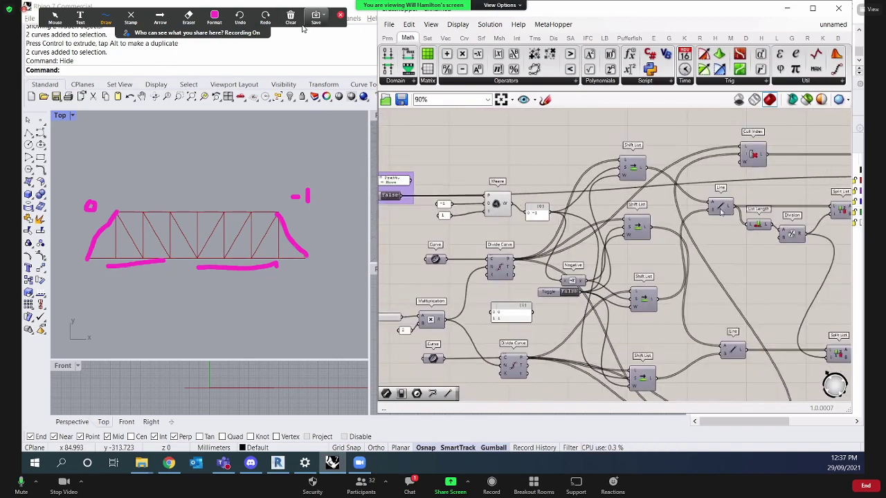
right_click(670, 141)
left_click(682, 146)
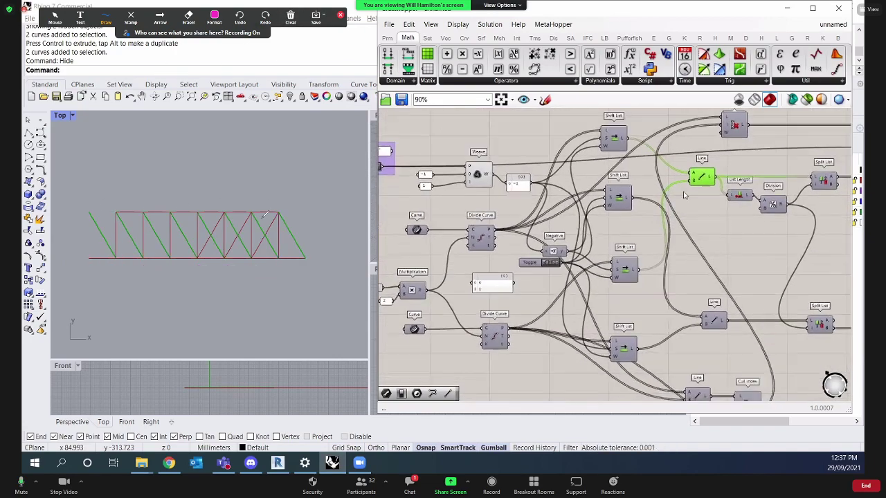
Draw a freehand circle around the last diagonals at the truss's far end.
right_click_drag(720, 230, 632, 235)
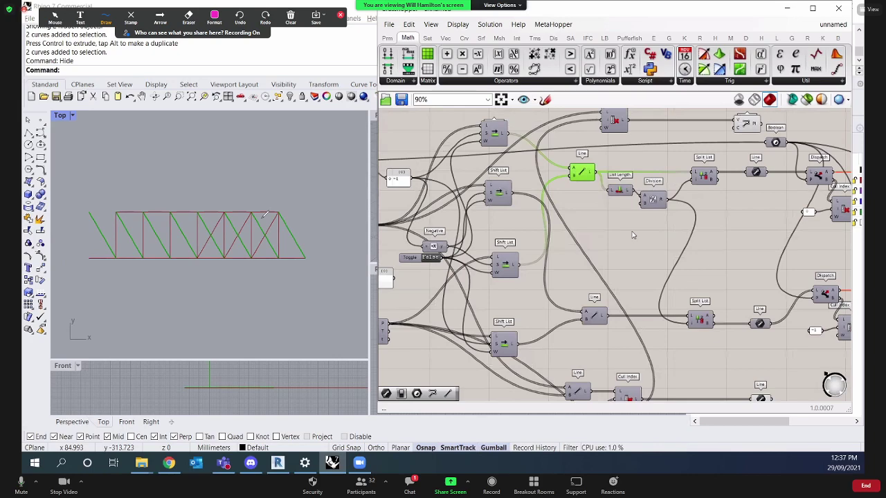
scroll(632, 235, "up", 2)
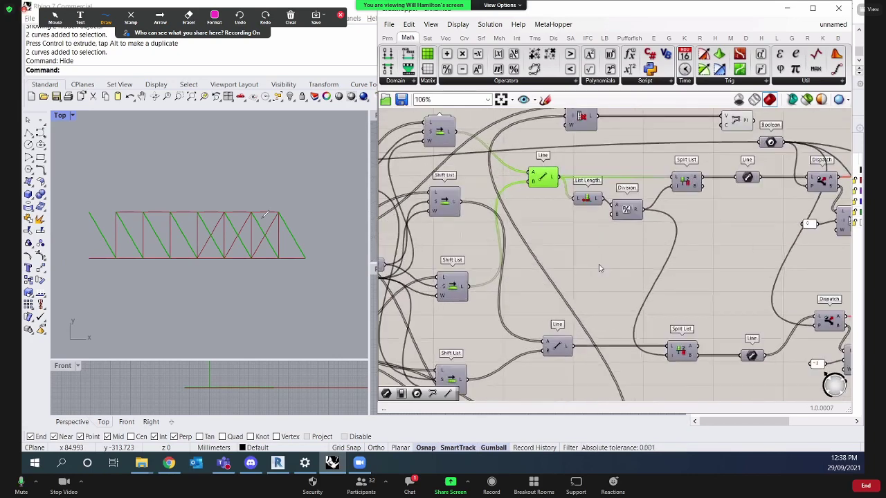
scroll(600, 269, "up", 1)
scroll(593, 247, "up", 1)
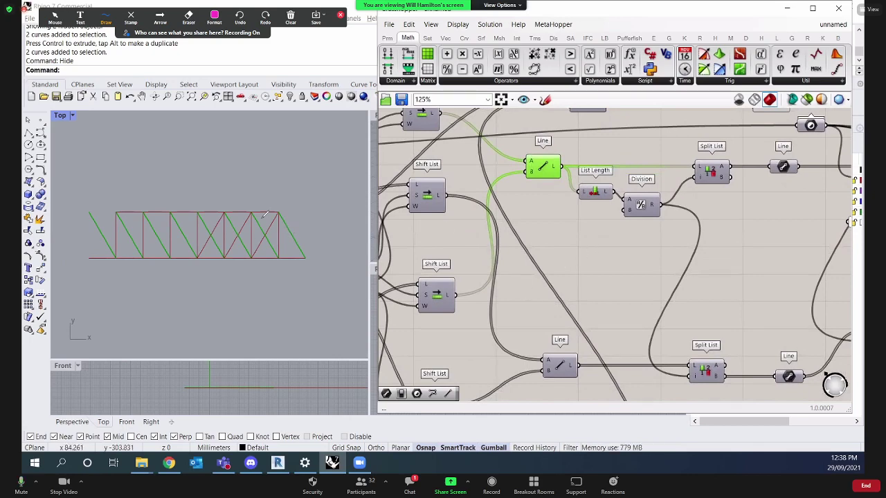
left_click_drag(264, 198, 320, 274)
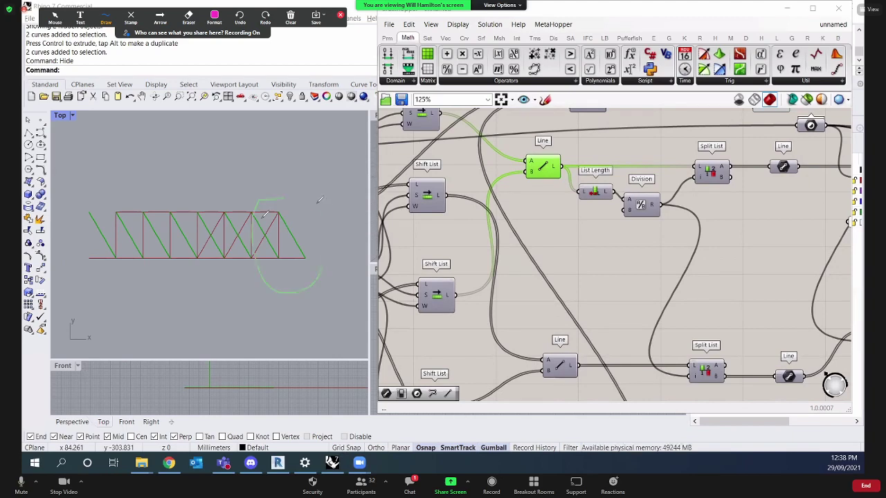
left_click_drag(320, 200, 290, 201)
Add a List Item component below List Length and connect the upper Line component's L output to its L input.
left_click(547, 263)
double_click(610, 242)
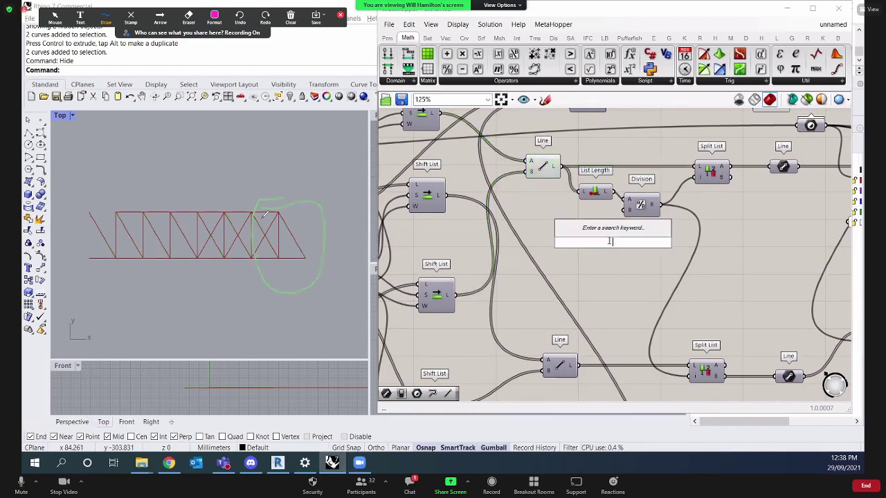
type("list item")
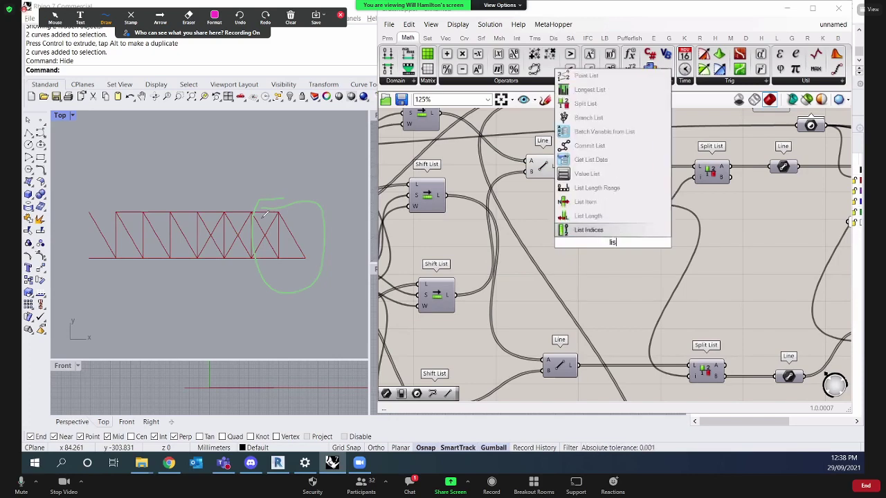
key("Return")
left_click_drag(563, 167, 625, 250)
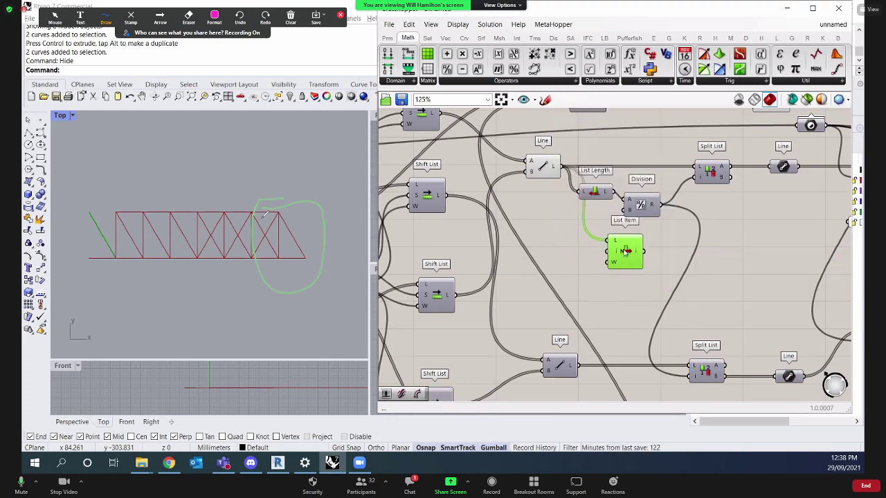
Add a panel containing -1 and connect it to List Item's i input.
double_click(569, 255)
type("-1")
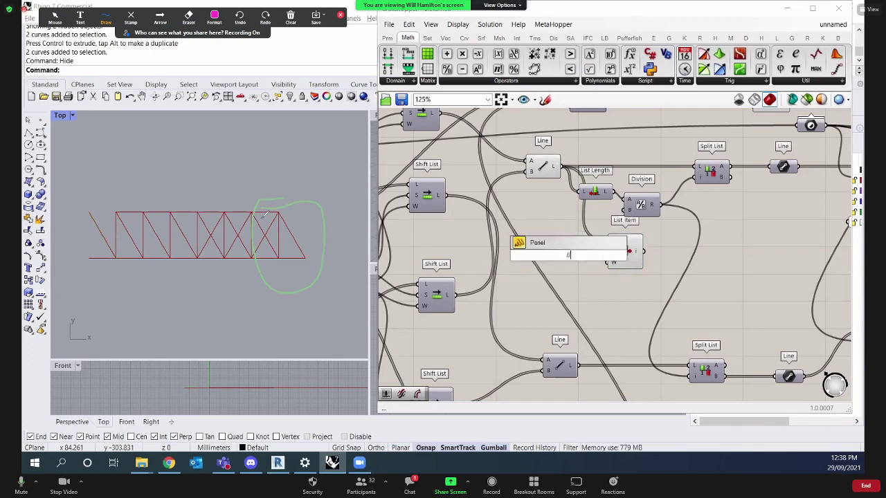
key("Return")
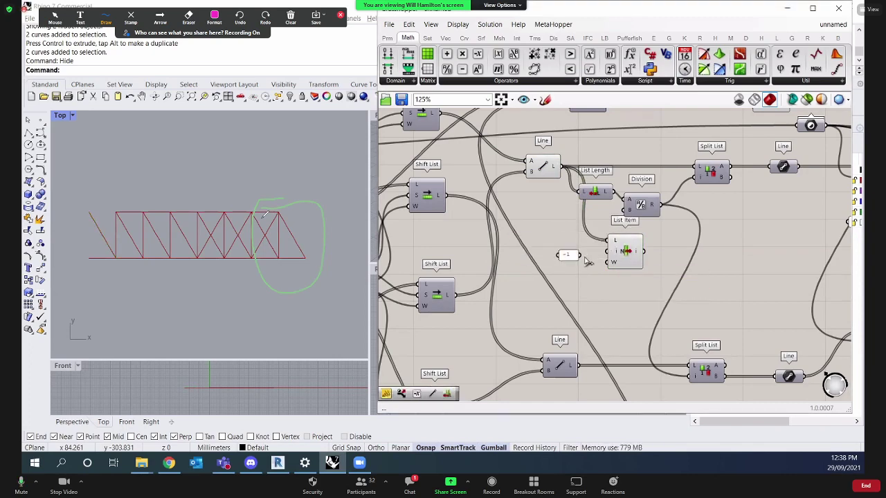
left_click_drag(580, 255, 604, 258)
left_click(656, 276)
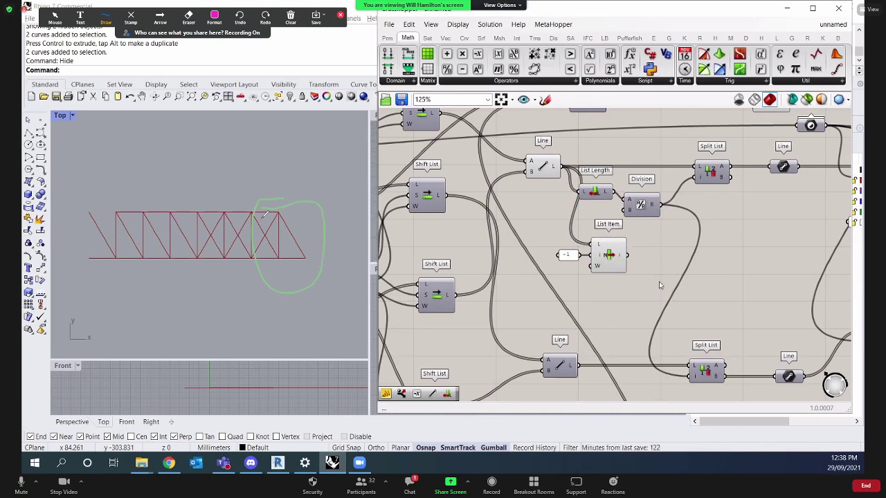
Shift the lower Line component slightly left and move List Item with its -1 panel up beneath Division.
right_click_drag(631, 326, 619, 320)
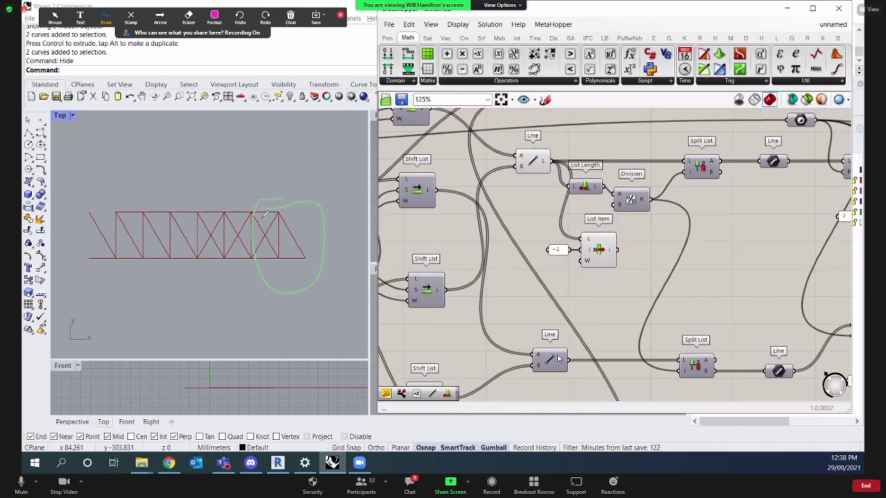
left_click_drag(558, 359, 544, 360)
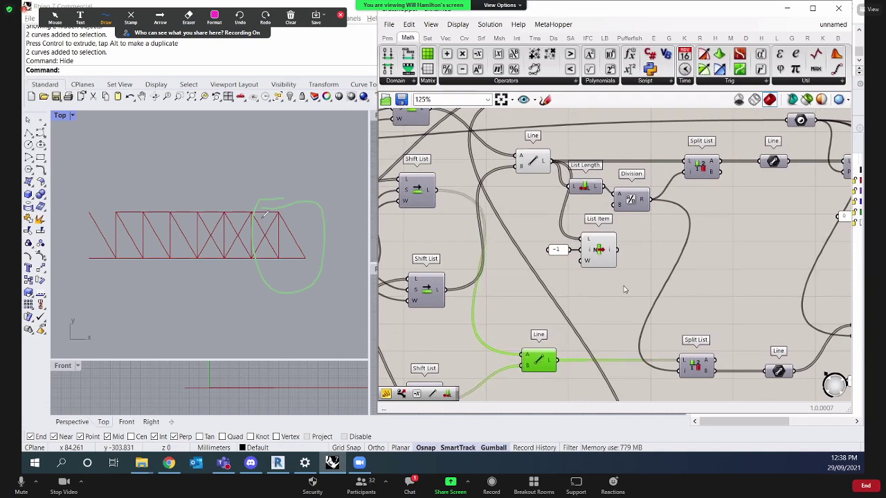
left_click_drag(624, 289, 543, 232)
left_click_drag(599, 252, 609, 244)
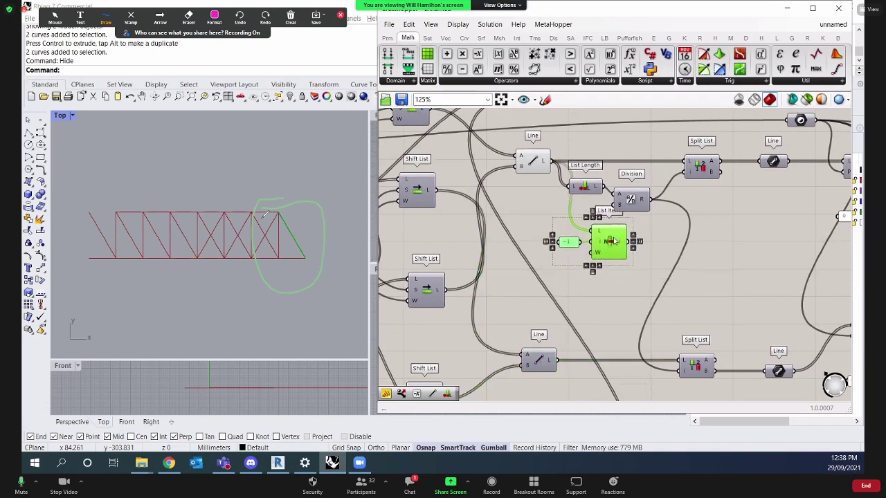
left_click(709, 257)
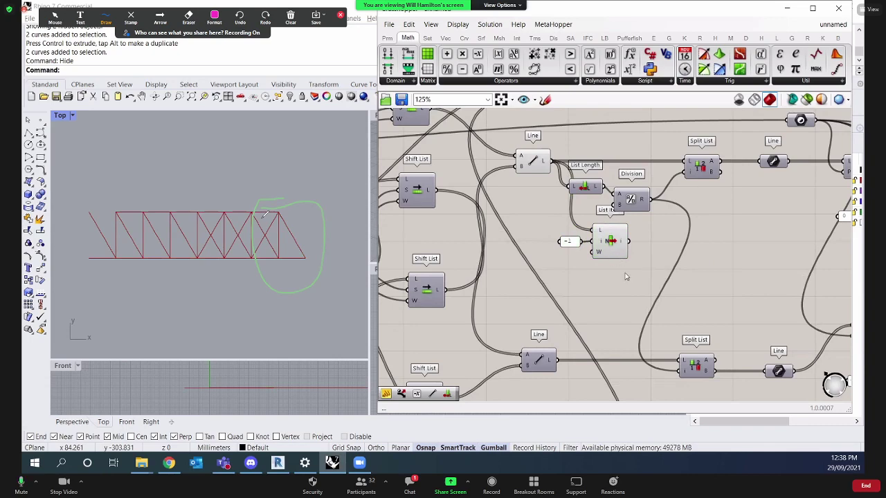
Duplicate List Item together with its -1 panel directly below the original.
left_click_drag(625, 277, 555, 231)
left_click_drag(608, 251, 617, 298)
left_click(589, 328)
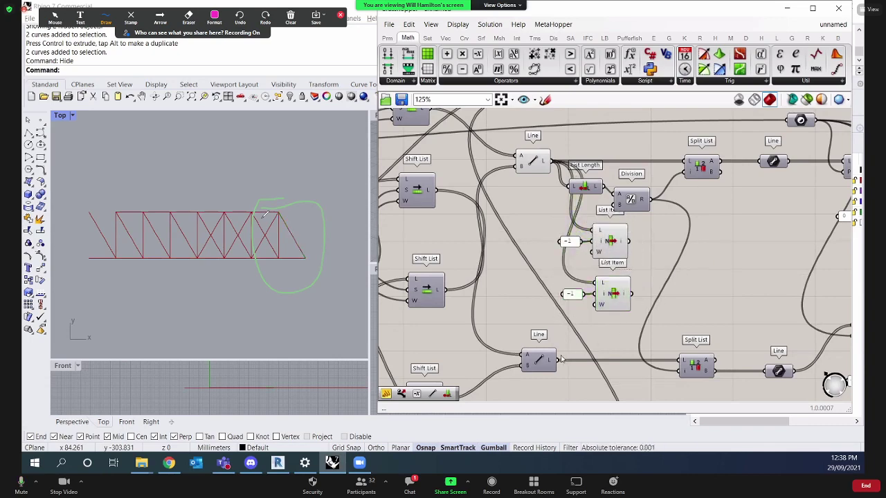
Set the duplicated List Item's index panel to 0 and feed its L input from the lower Line component.
double_click(570, 294)
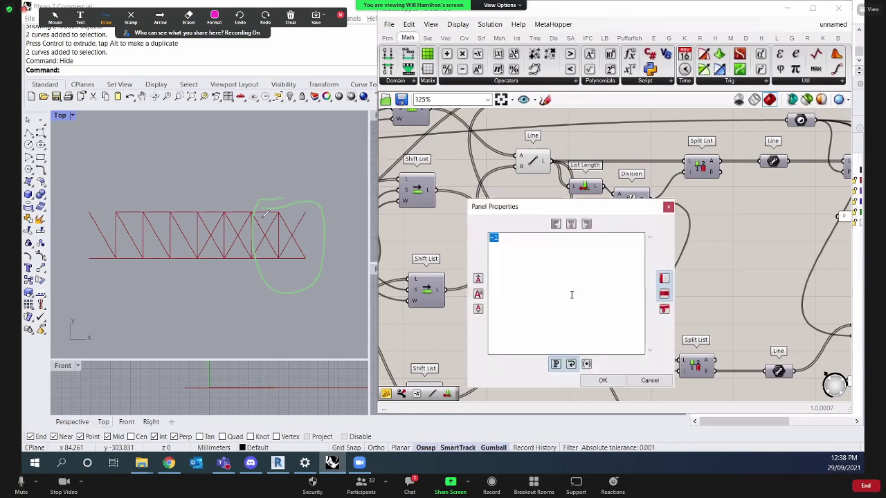
type("1")
left_click(600, 380)
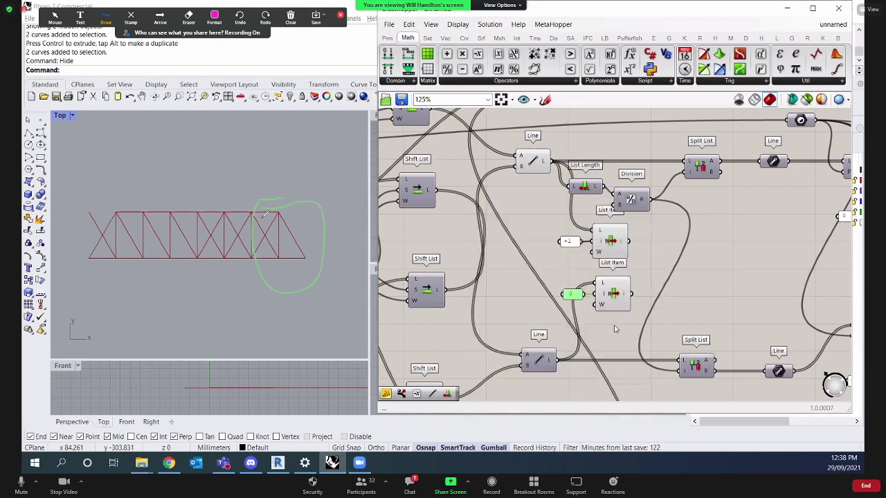
Turn off the preview of the upper Line component that feeds List Length.
left_click_drag(647, 299, 563, 240)
left_click(532, 162)
right_click(635, 140)
left_click(663, 152)
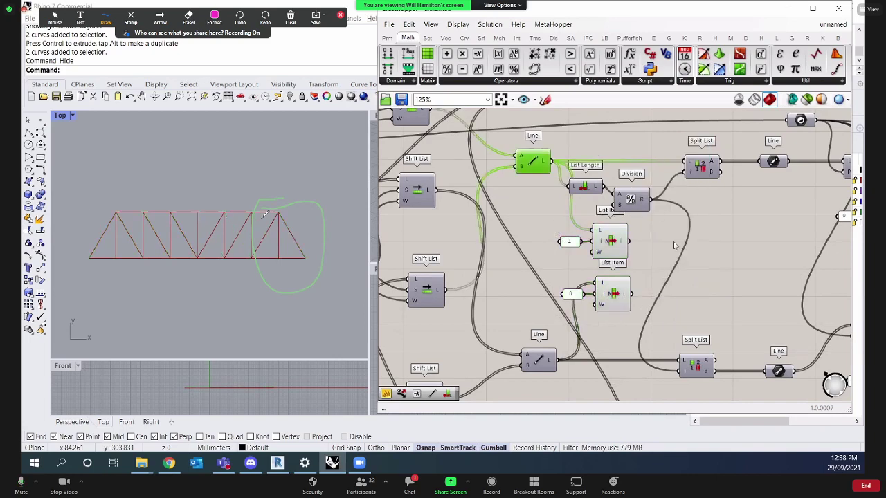
Move both List Items with their index panels to the open area below the lower Dispatch and Cull Index.
left_click(675, 245)
right_click_drag(675, 245, 624, 231)
left_click_drag(626, 216, 502, 294)
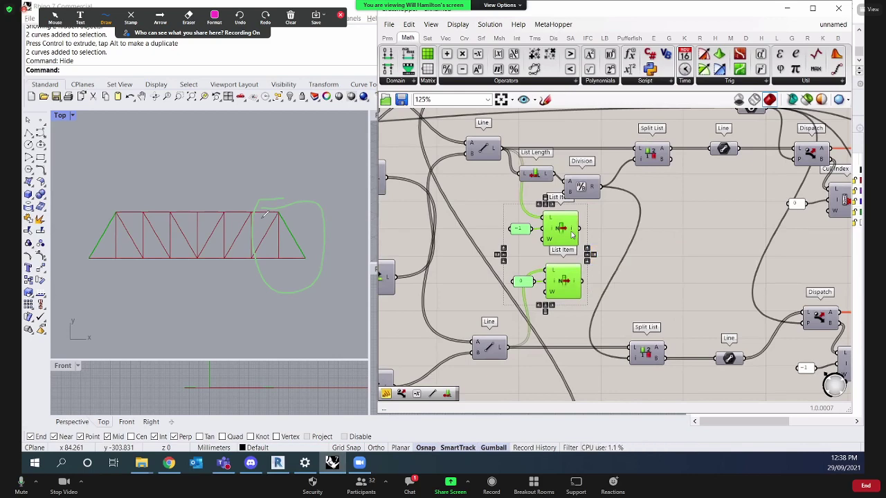
right_click_drag(627, 253, 613, 239)
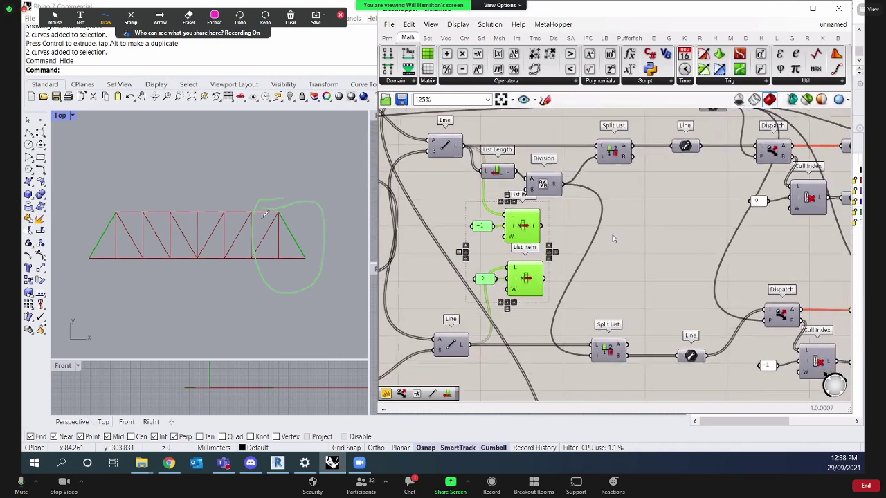
scroll(614, 239, "down", 2)
scroll(559, 199, "down", 1)
right_click_drag(559, 198, 504, 164)
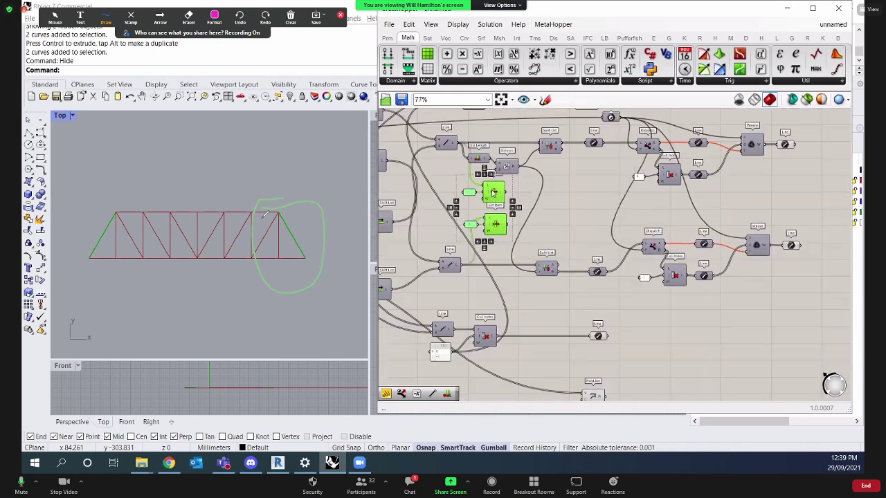
left_click_drag(500, 209, 662, 366)
left_click(703, 359)
scroll(703, 359, "up", 2)
left_click(721, 353)
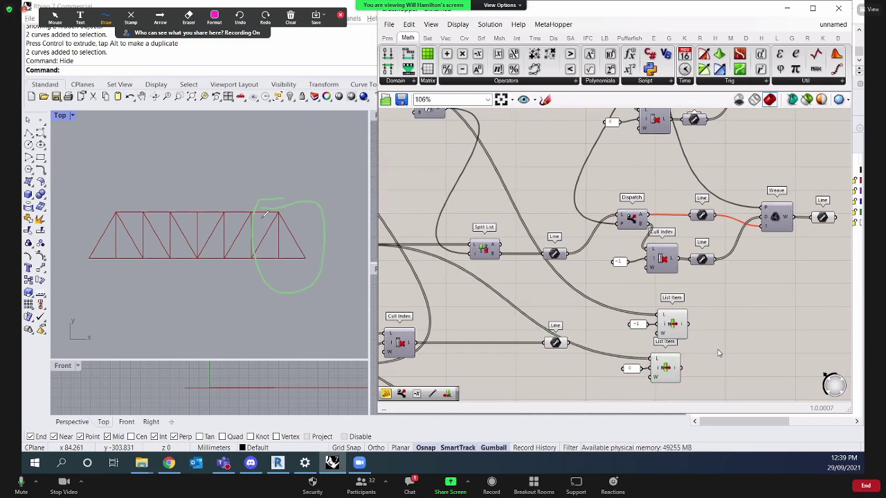
Space the two List Items further apart vertically and shift them slightly left with their panels.
right_click_drag(714, 330, 697, 304)
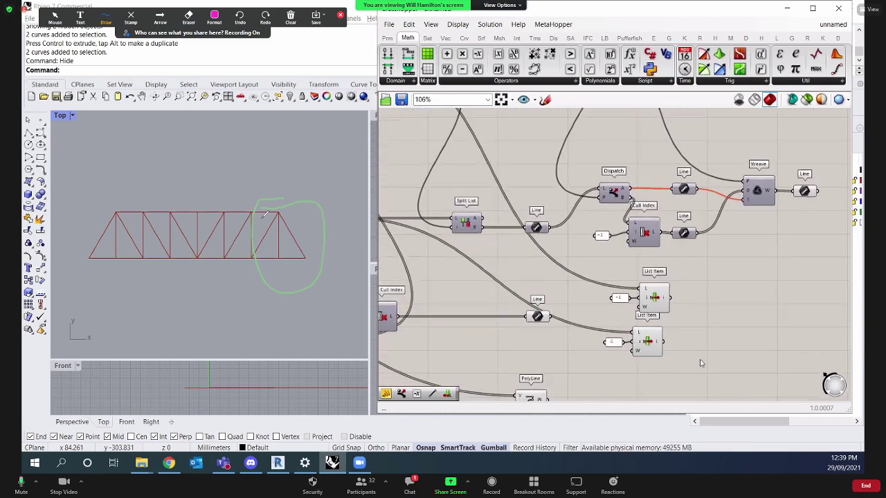
left_click(656, 344)
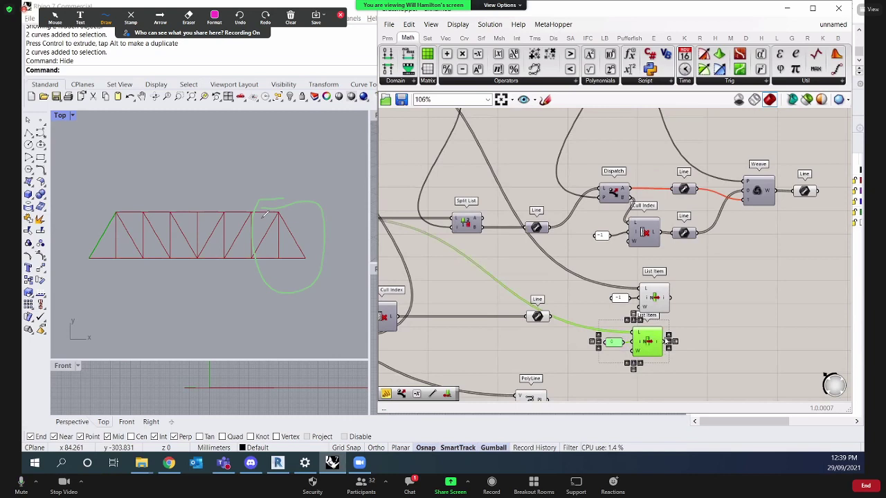
left_click_drag(656, 344, 660, 351)
left_click_drag(710, 367, 634, 314)
left_click(703, 313)
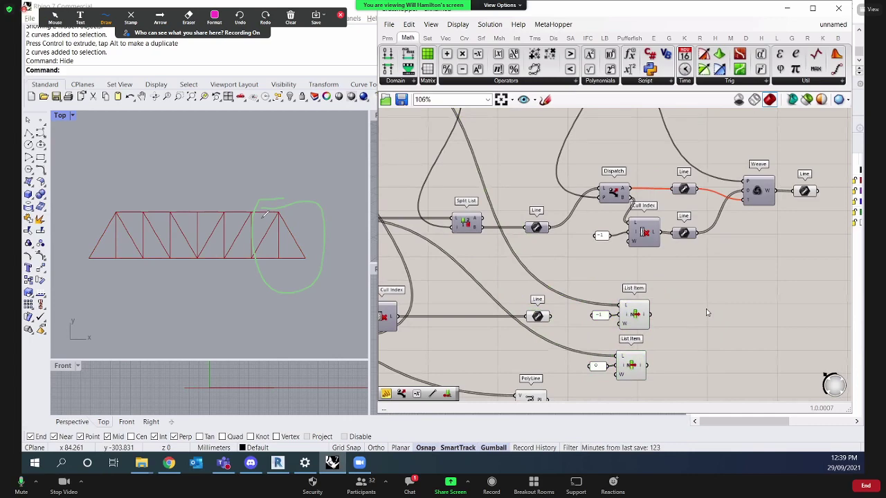
Move the PolyLine component and the Line parameter fed by the lowest Cull Index down, clear of the List Items.
right_click_drag(667, 342, 649, 288)
left_click_drag(512, 343, 503, 398)
left_click_drag(525, 265, 498, 354)
Bring the two List Items closer together and move them up toward the lower Cull Index.
right_click_drag(628, 261, 575, 288)
left_click(552, 270)
left_click_drag(574, 342, 484, 256)
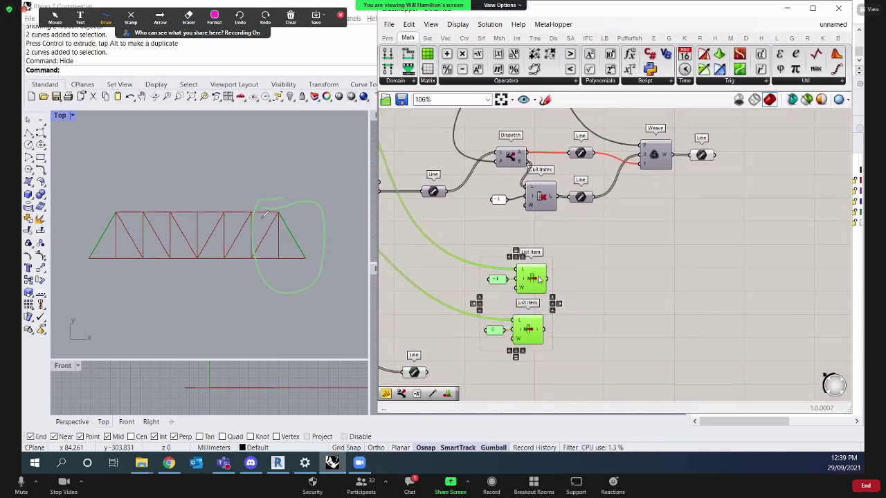
left_click_drag(540, 343, 530, 319)
left_click(529, 324)
left_click(530, 267, "shift")
left_click(597, 250)
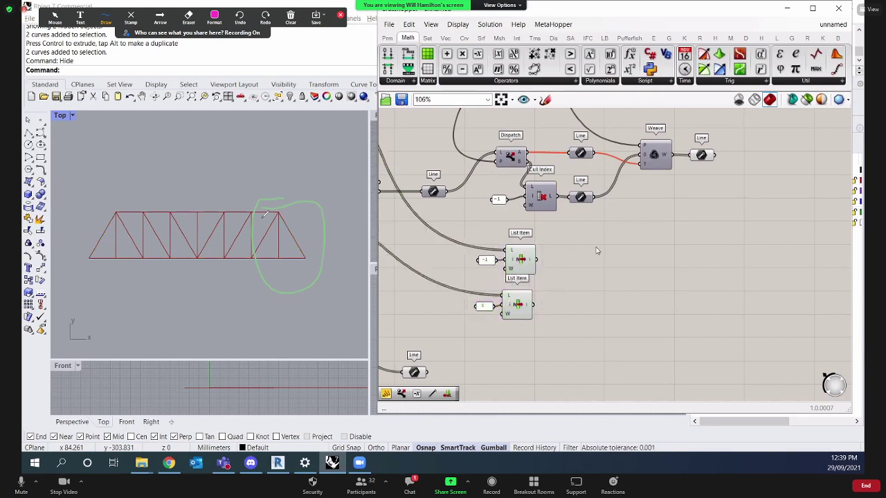
right_click_drag(593, 258, 593, 279)
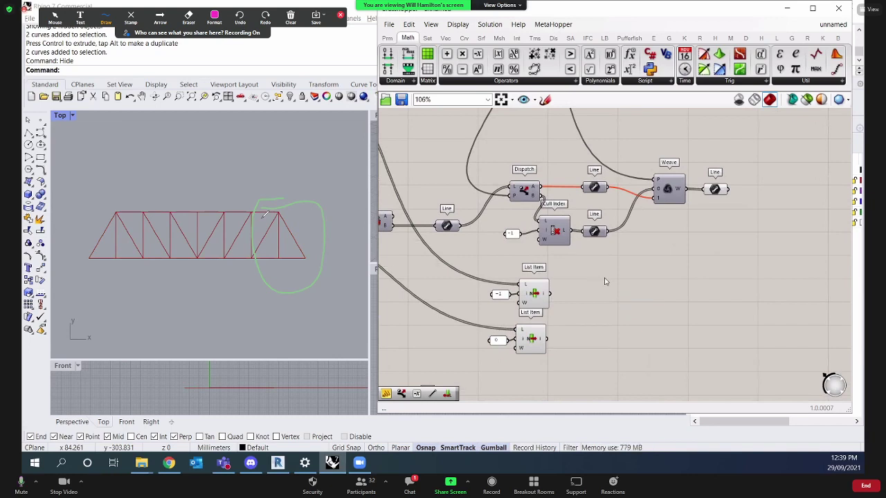
right_click_drag(573, 265, 573, 153)
scroll(600, 203, "down", 2)
scroll(664, 326, "up", 2)
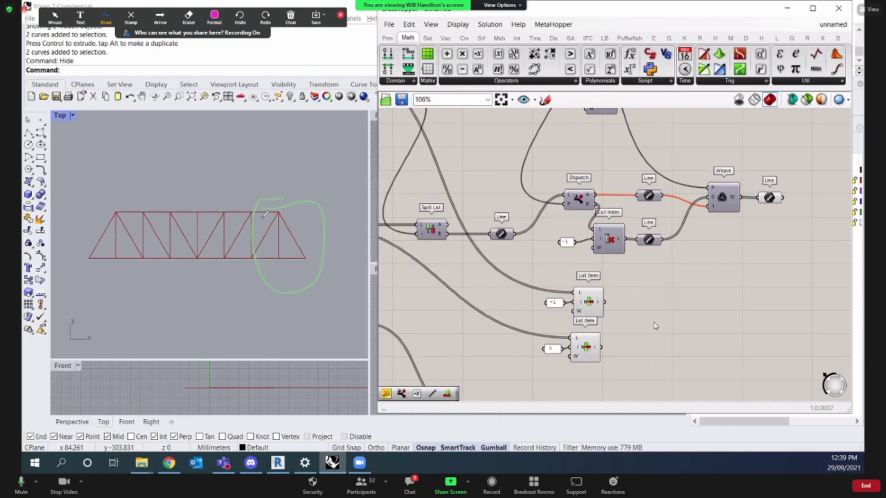
scroll(601, 324, "up", 3)
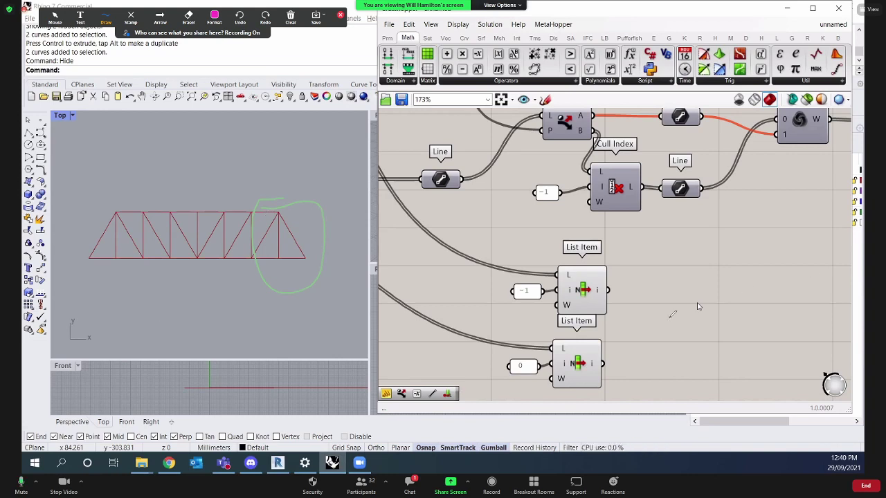
left_click_drag(562, 365, 526, 370)
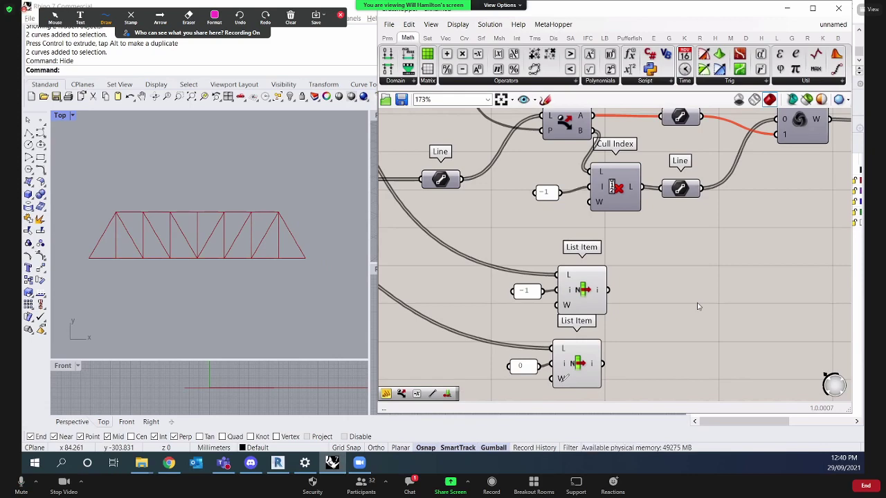
Add a Line parameter beside the List Items and connect the output of the List Item with index -1 to it.
scroll(688, 301, "down", 3)
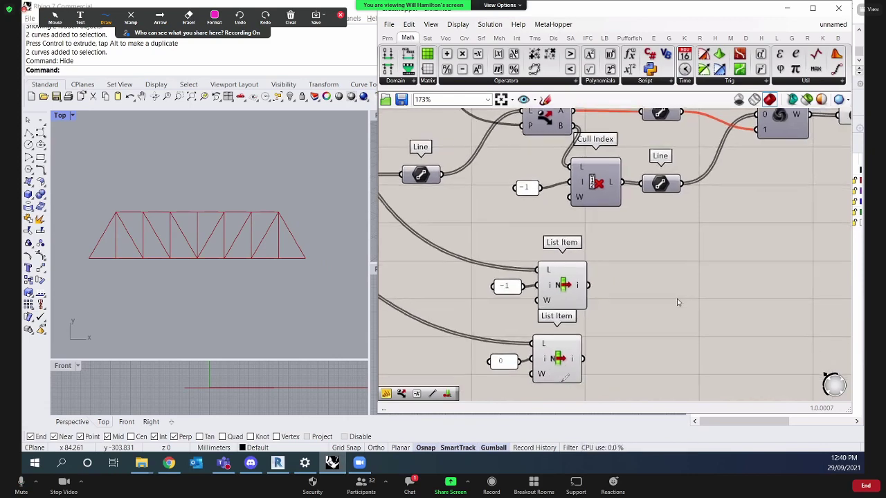
double_click(631, 285)
type("line")
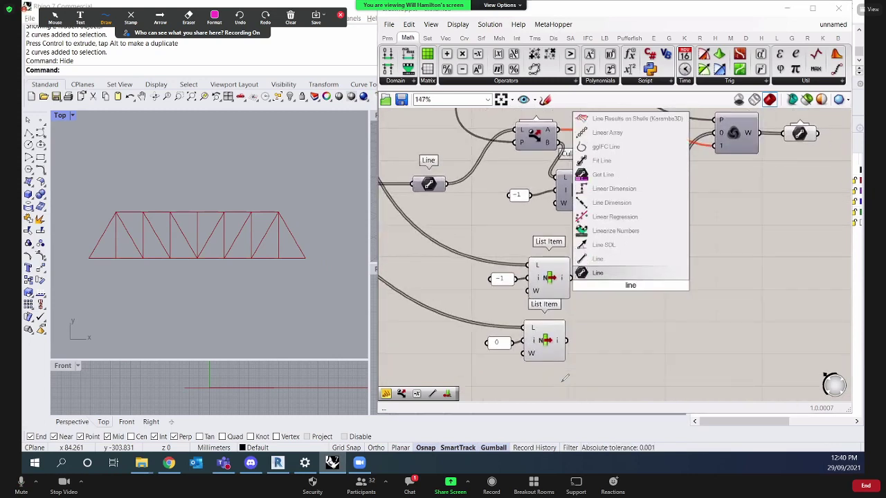
key("Return")
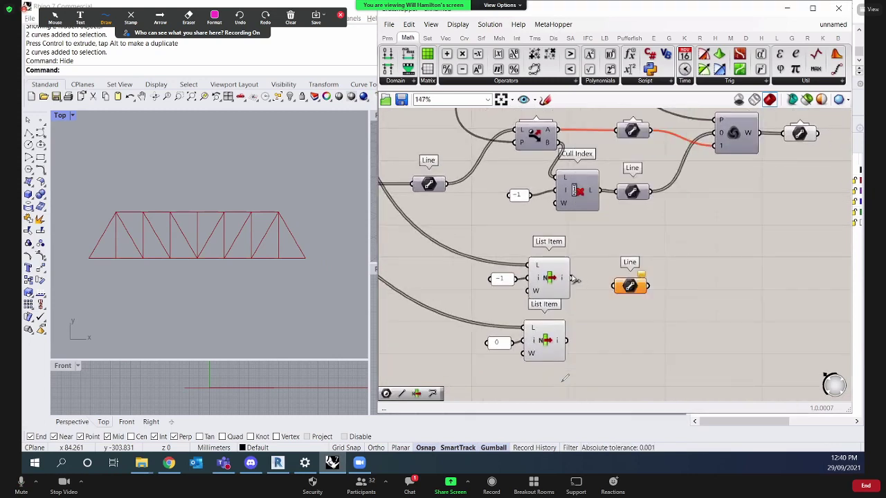
left_click(627, 290)
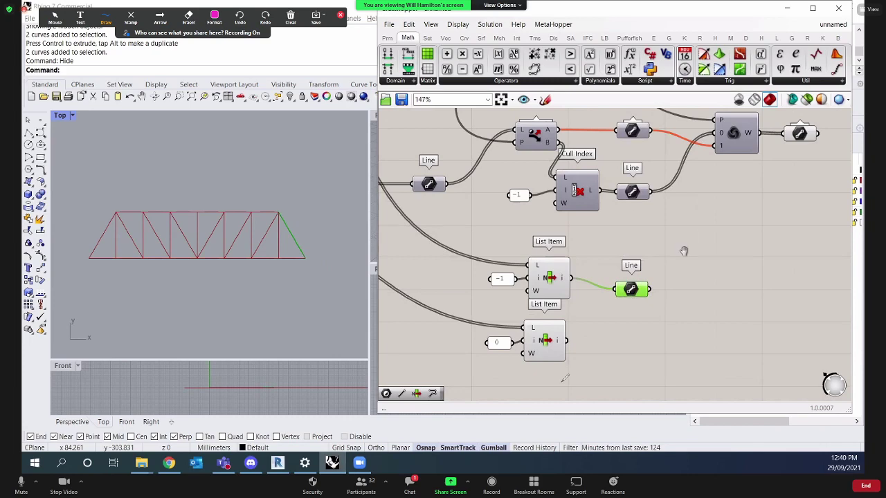
right_click_drag(641, 201, 610, 230)
left_click(606, 225)
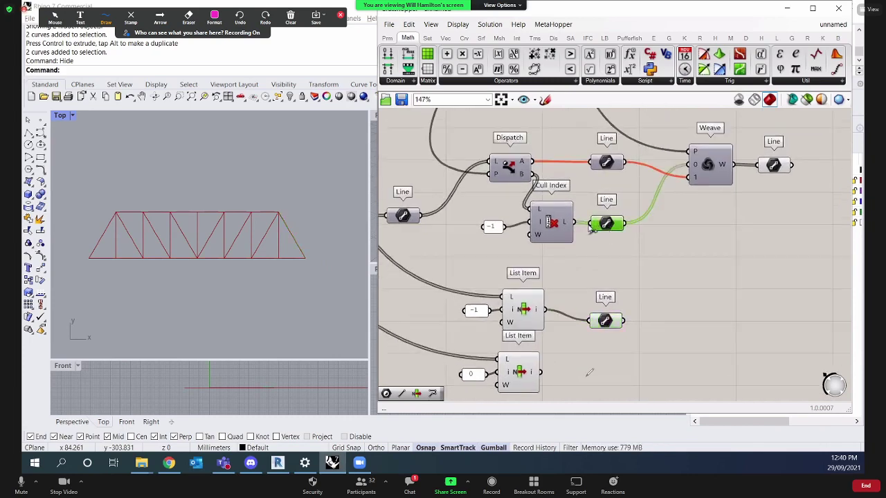
left_click_drag(606, 320, 618, 324)
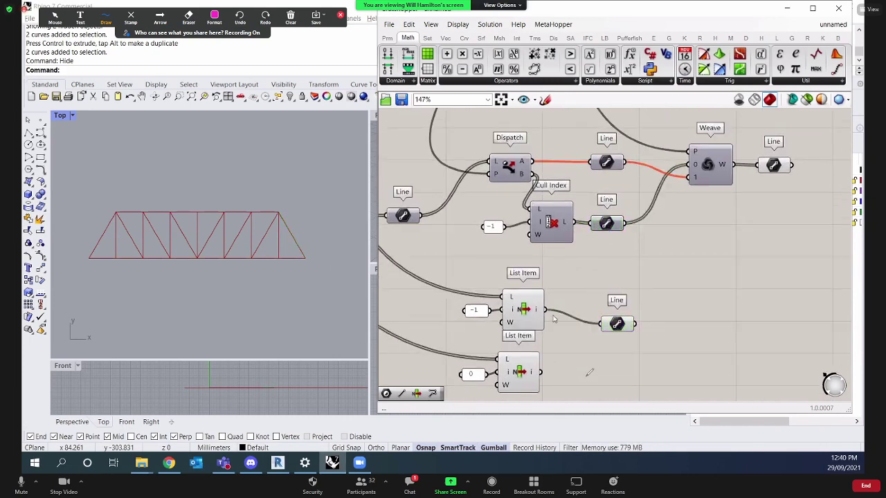
Connect both List Items as additional inputs to the Line parameter after the lower Cull Index and shift that parameter right.
left_click_drag(546, 310, 599, 231)
left_click_drag(541, 374, 596, 225)
left_click_drag(608, 228, 633, 232)
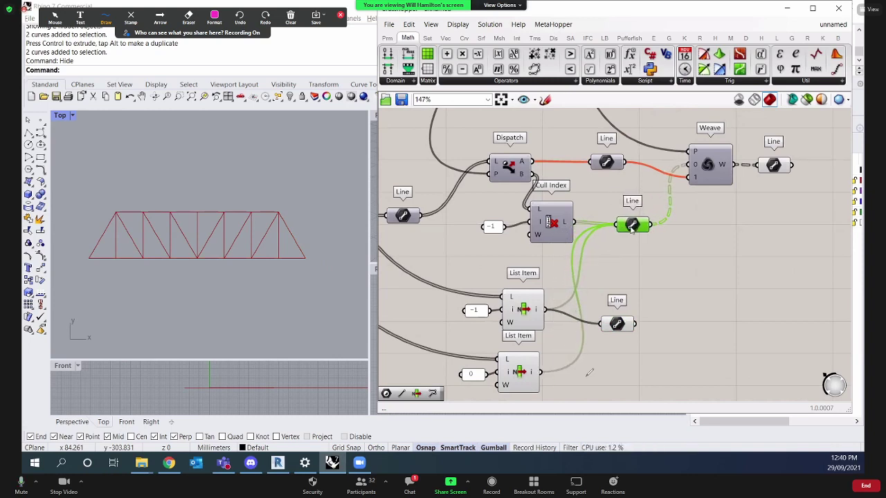
left_click(660, 257)
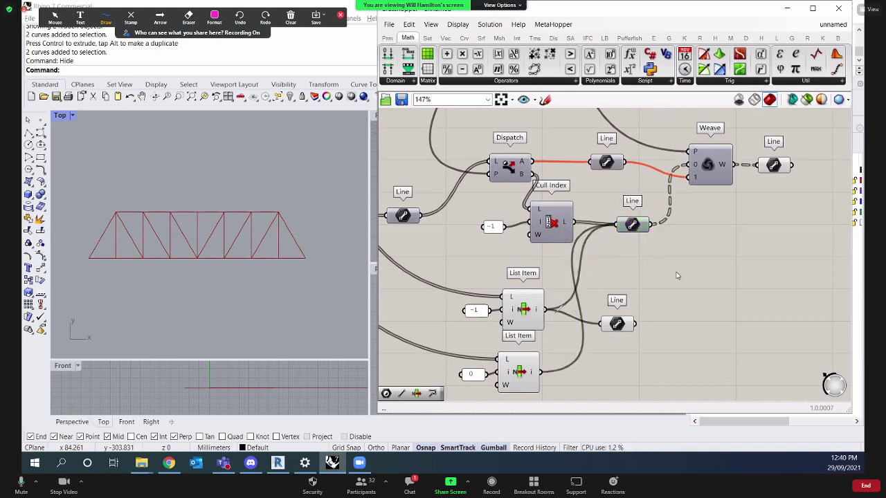
right_click_drag(676, 274, 666, 279)
left_click_drag(621, 229, 627, 227)
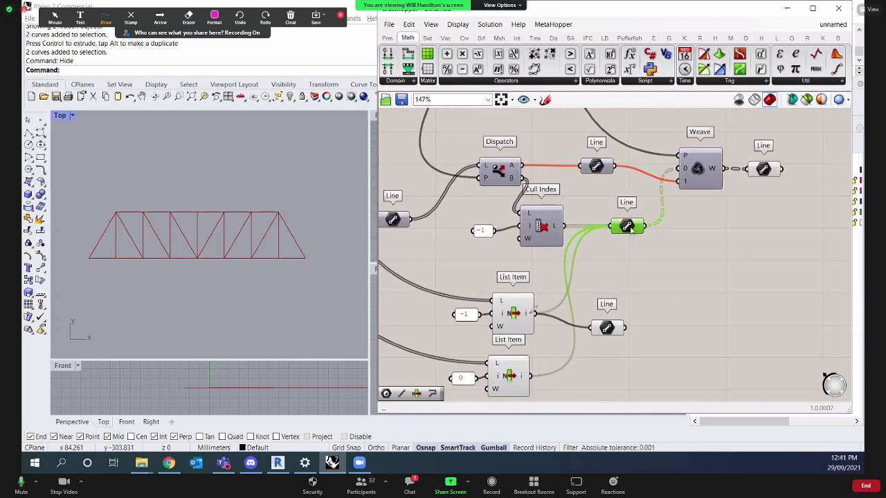
left_click(659, 264)
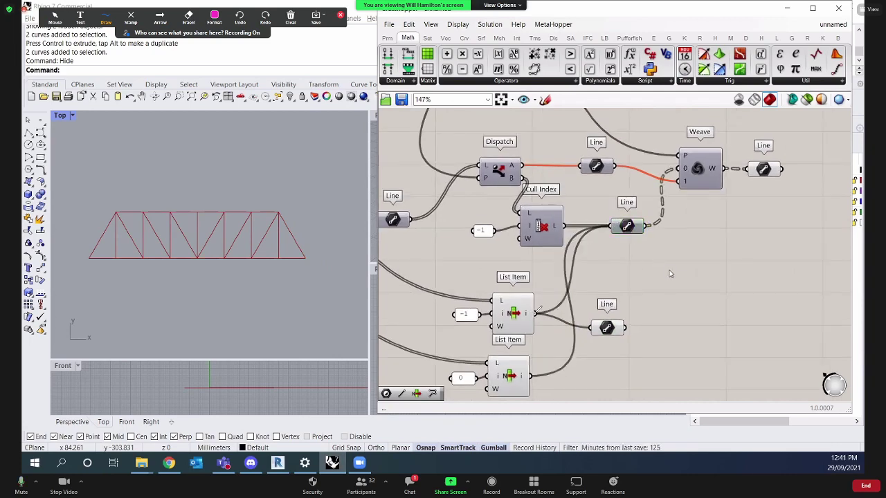
mouse_move(534, 314)
left_mouse_down()
mouse_move(592, 260)
mouse_move(609, 231)
left_mouse_up()
right_click_drag(670, 273, 651, 277)
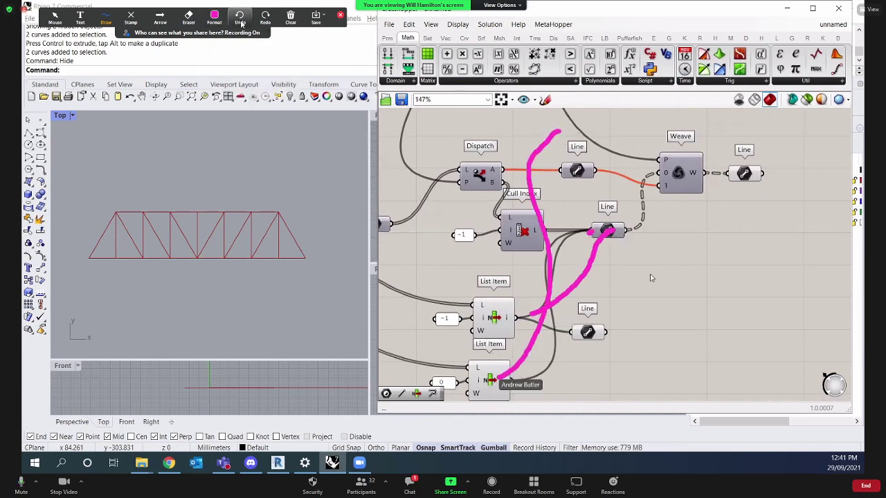
Shift the Line parameter after the upper Cull Index right to make room for another input wire.
scroll(650, 278, "down", 4)
right_click_drag(643, 283, 642, 309)
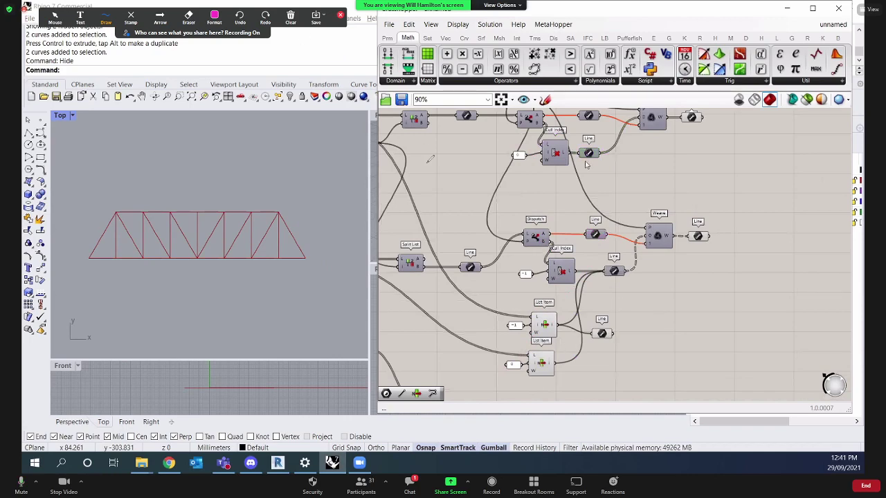
right_click_drag(588, 165, 590, 177)
left_click(596, 166)
right_click(622, 144)
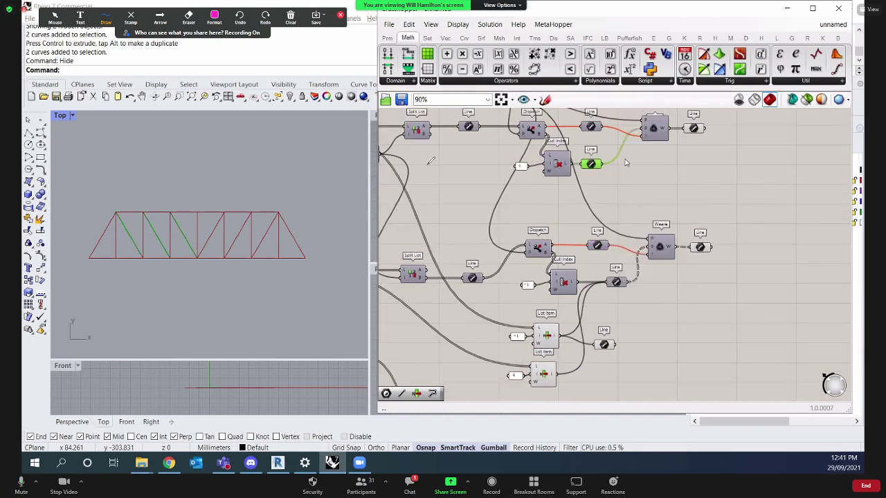
left_click_drag(592, 165, 611, 166)
Add the List Item with index 0 to the upper Cull Index's Line parameter and disconnect it from the lower one.
left_click(544, 374)
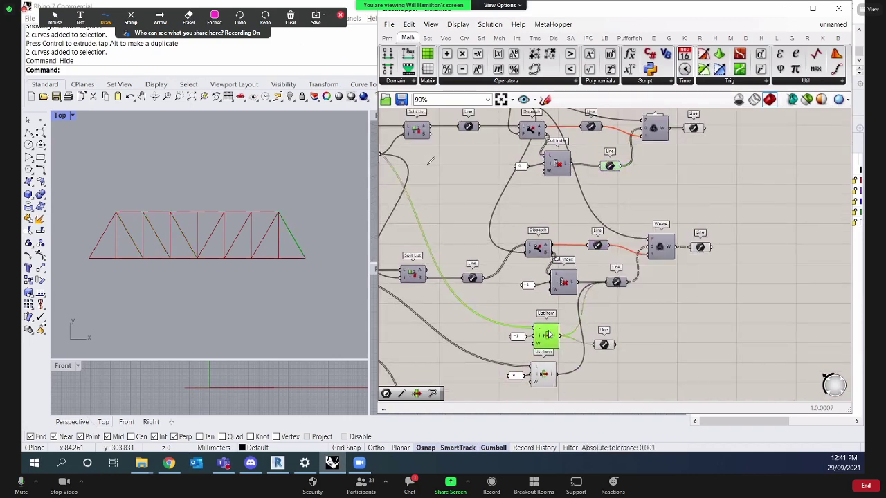
left_click(574, 378)
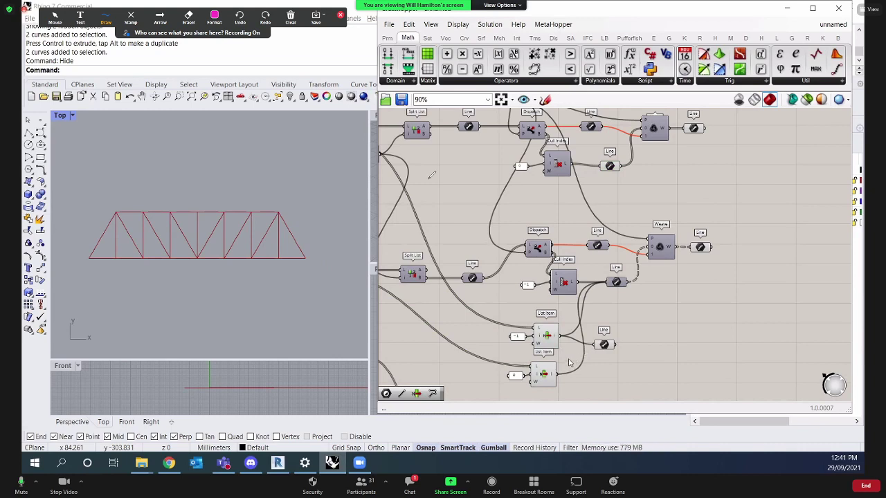
left_click_drag(562, 377, 610, 173)
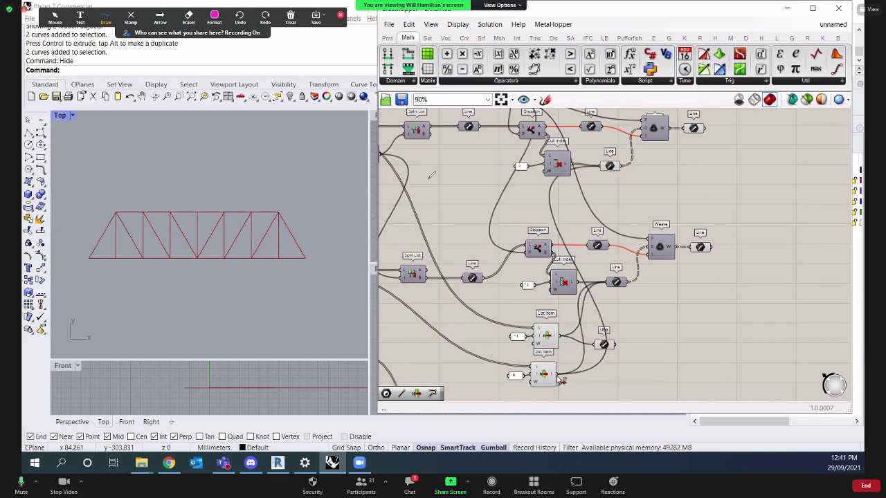
left_click_drag(561, 377, 616, 283)
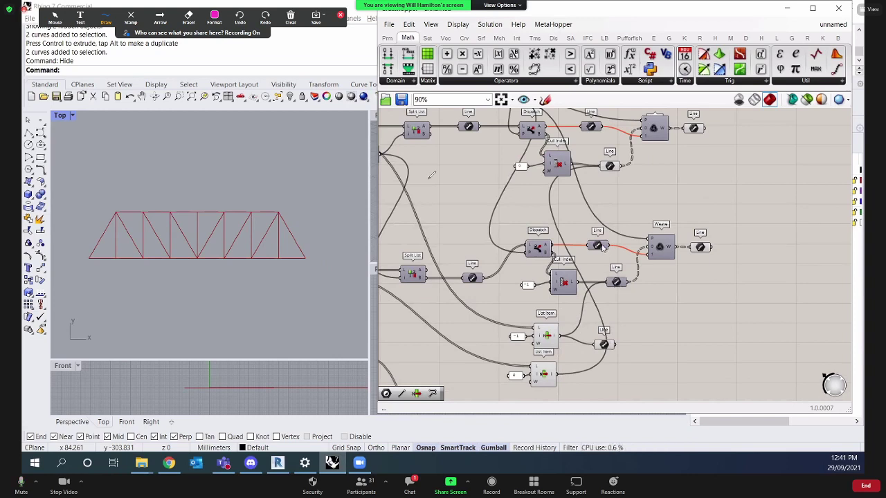
left_click_drag(602, 247, 607, 248)
Delete the extra Line parameter beside the List Items and shift both List Items with their panels slightly left and up.
left_click_drag(626, 360, 591, 328)
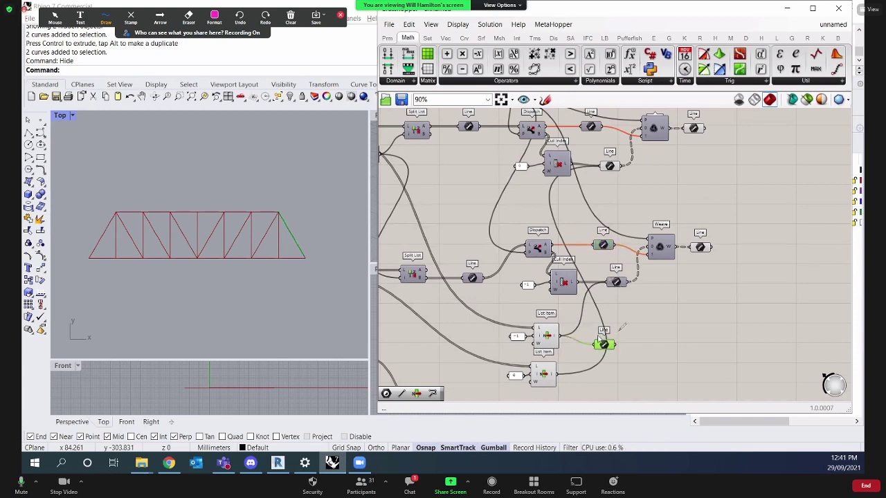
key("Delete")
left_click_drag(590, 382, 504, 326)
left_click_drag(561, 338, 547, 332)
left_click(572, 358)
right_click_drag(572, 358, 556, 378)
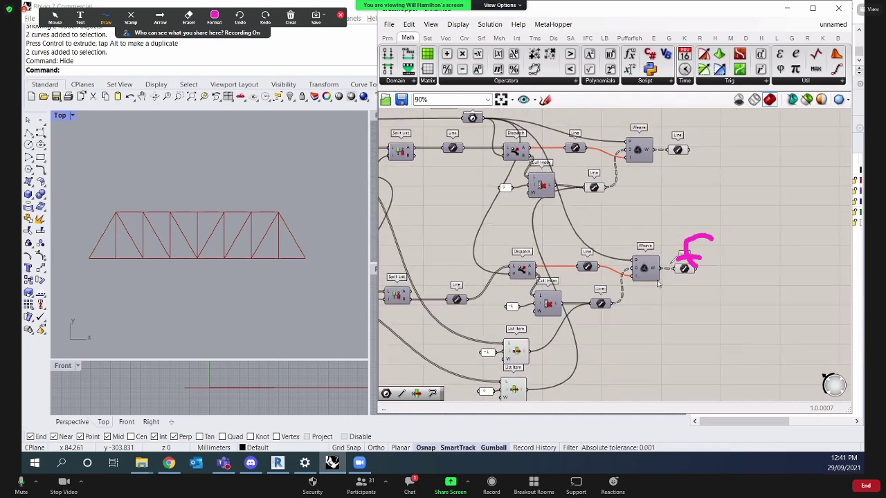
Try Simplify on the Line parameter after the lower Cull Index and turn it off again.
left_click(683, 268)
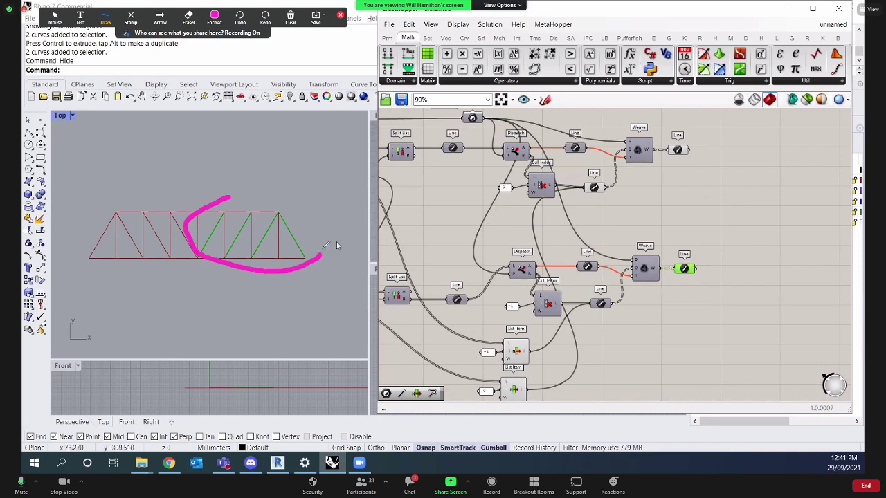
mouse_move(684, 273)
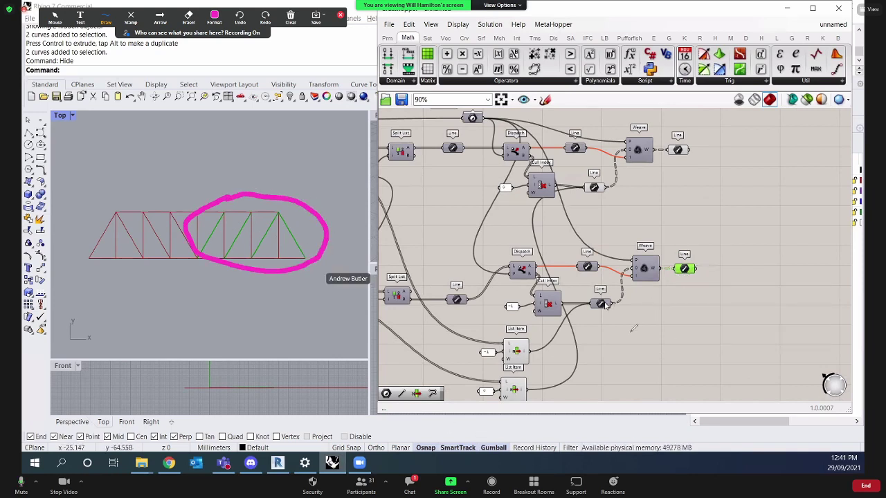
mouse_move(606, 304)
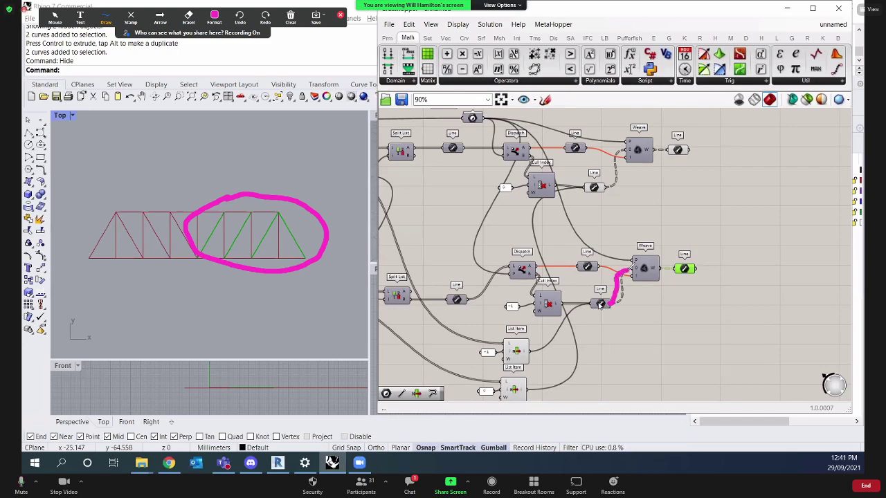
right_click(606, 304)
left_click(626, 345)
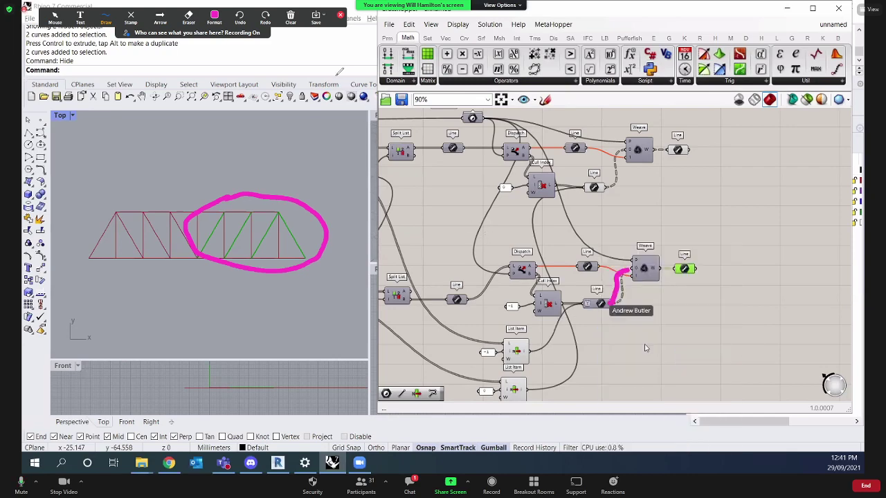
left_click(290, 17)
left_click(308, 38)
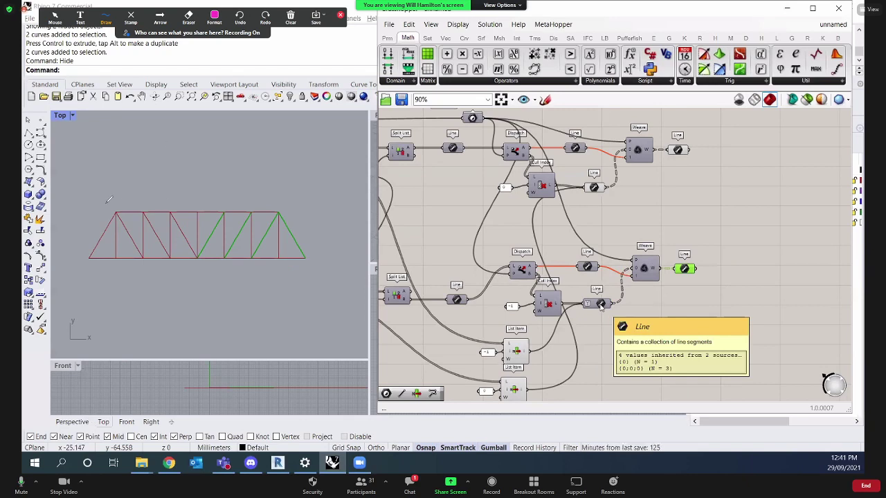
left_click(605, 319)
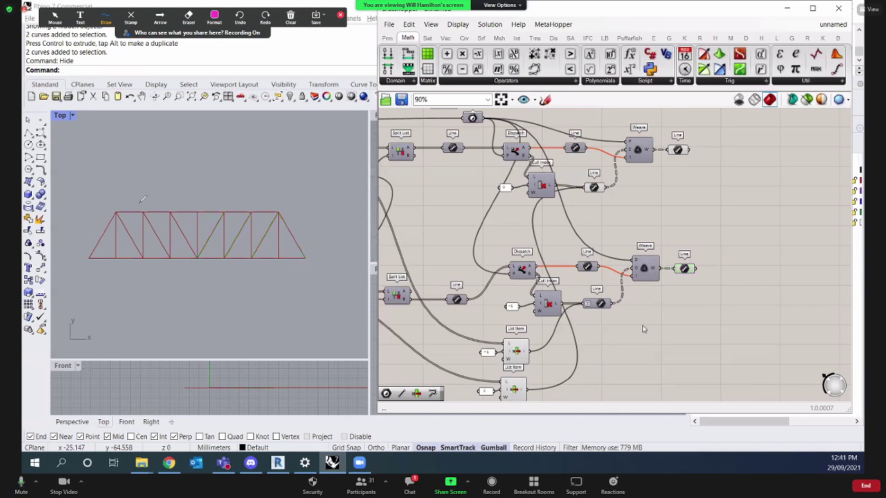
right_click(599, 311)
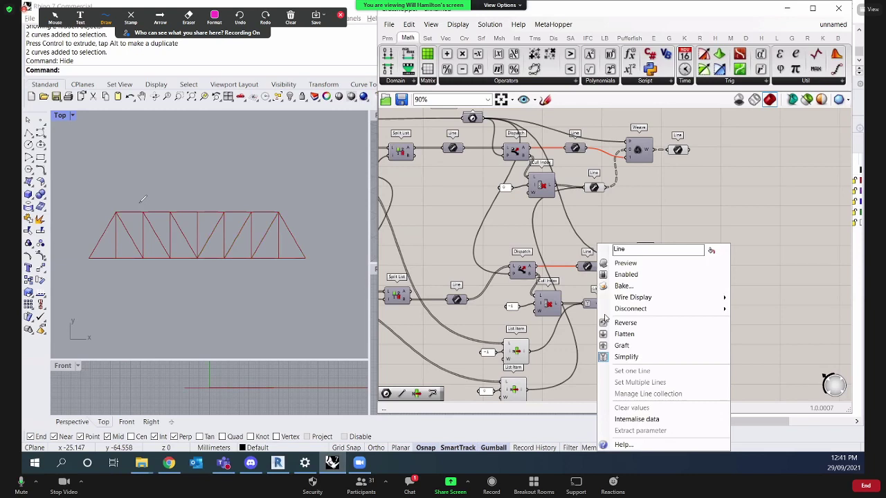
left_click(641, 359)
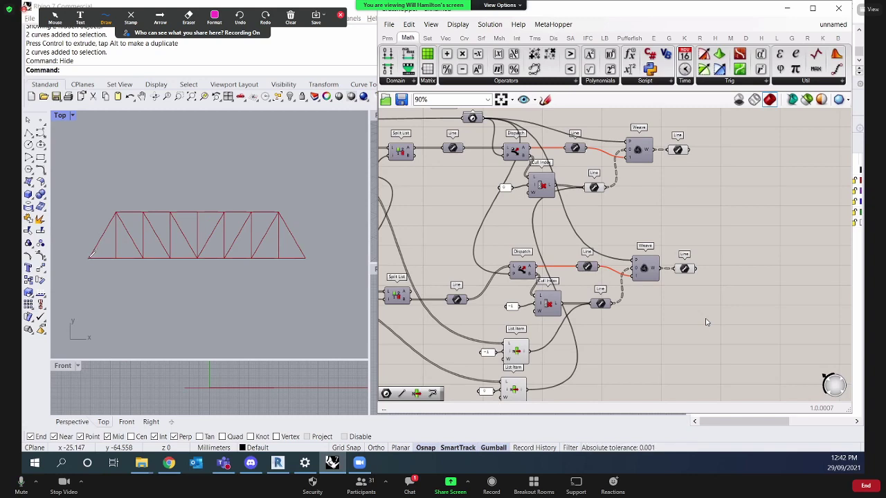
Switch the truss-type toggle to True for the Howe configuration.
left_click_drag(87, 259, 114, 214)
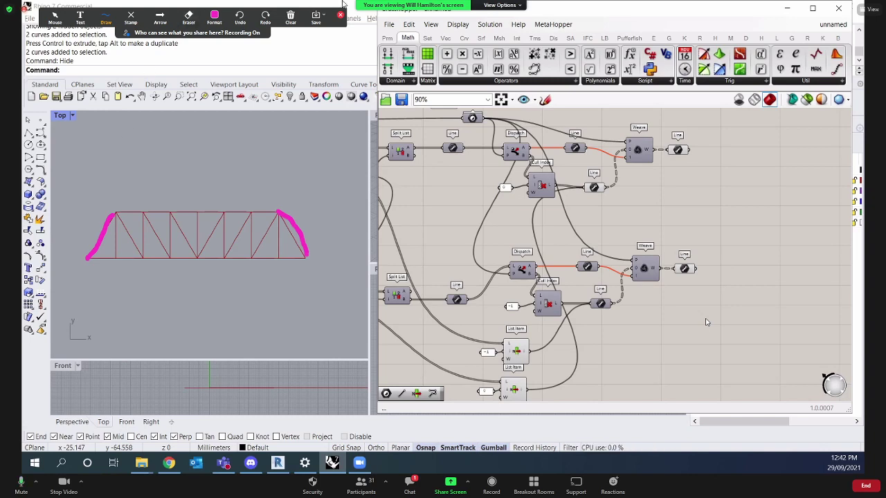
left_click(291, 16)
middle_click(491, 235)
mouse_move(530, 226)
right_mouse_down()
mouse_move(580, 242)
mouse_move(608, 274)
right_mouse_up()
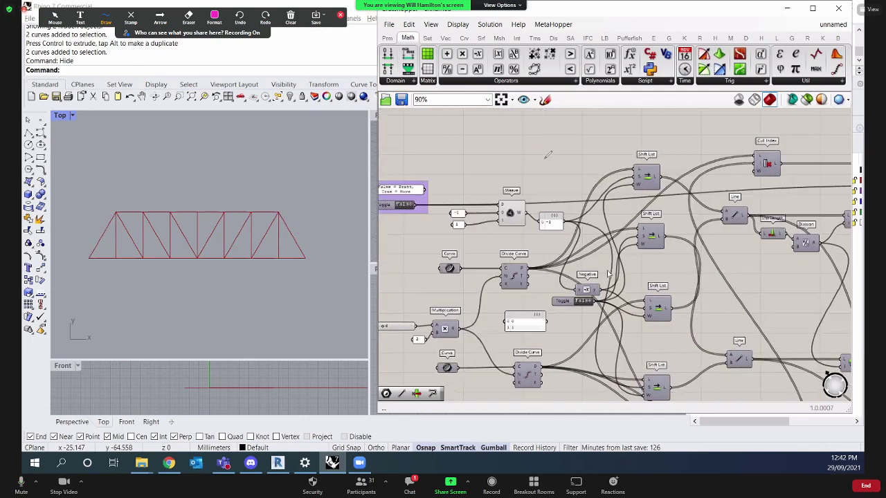
scroll(607, 274, "up", 3)
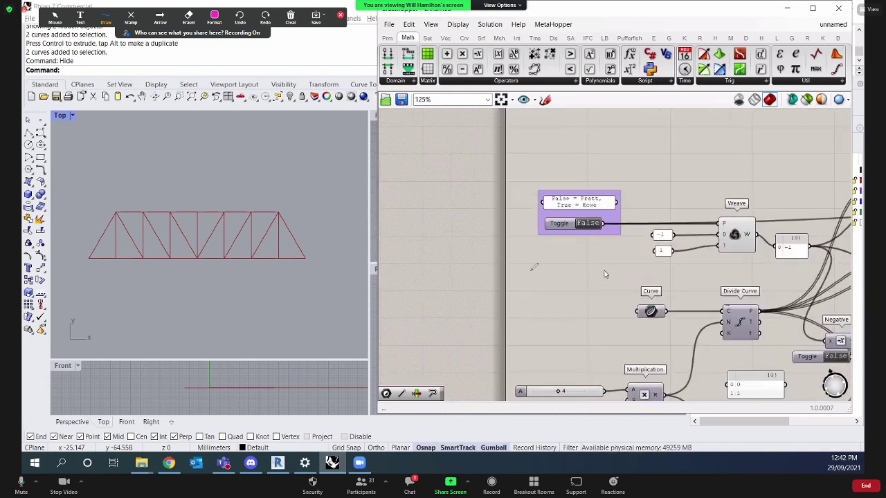
double_click(590, 224)
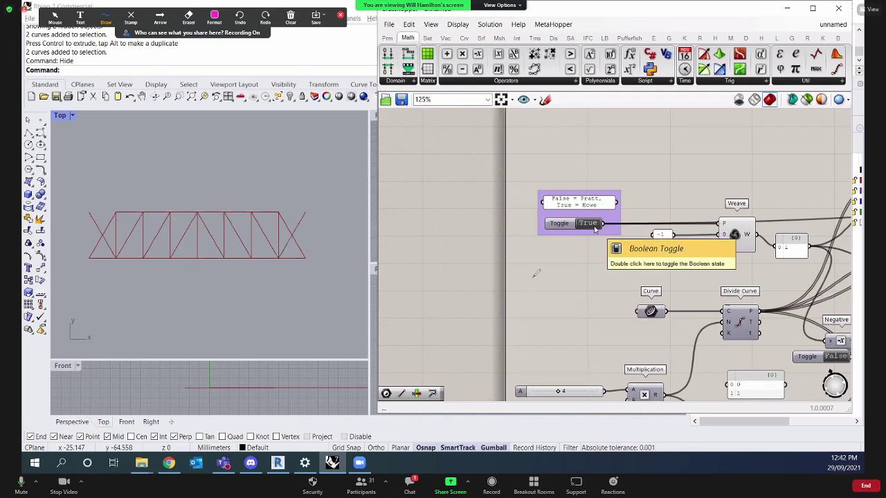
Turn off preview for the upper Polyline, Split Lists, Dispatches, Cull Indexes, List Items, and the lower Line and Polyline.
scroll(594, 228, "down", 5)
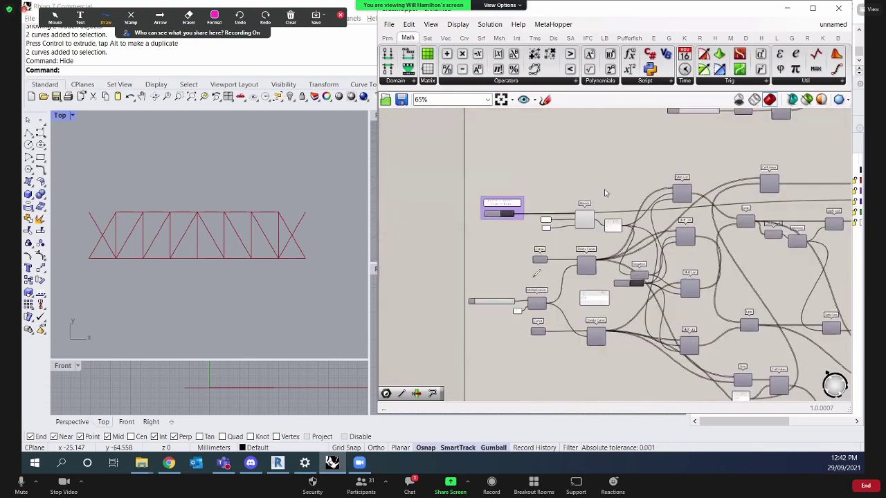
left_click(584, 220)
right_click(603, 174)
right_click_drag(823, 208, 628, 179)
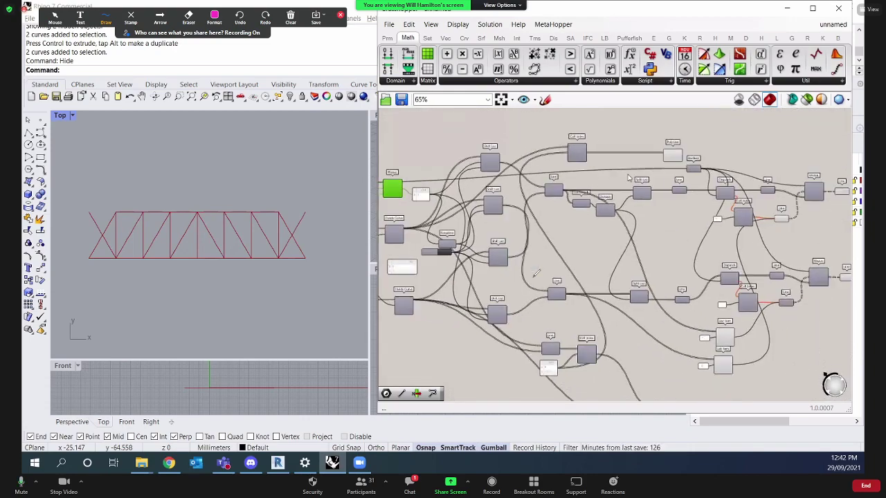
scroll(629, 178, "down", 1)
left_click_drag(626, 127, 739, 401)
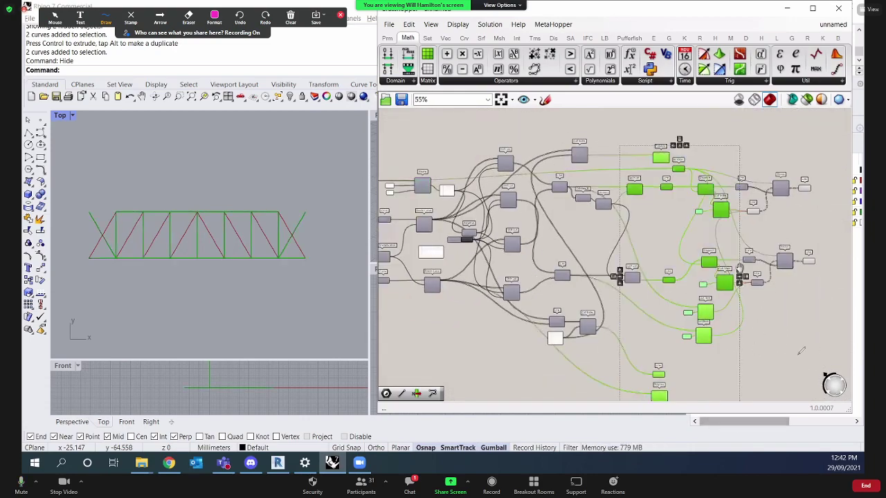
right_click_drag(760, 344, 746, 291)
right_click(746, 291)
left_click(768, 310)
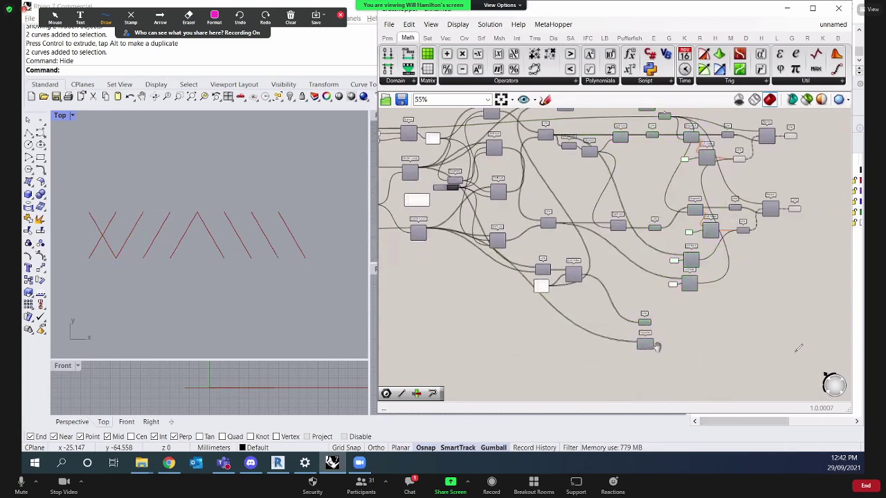
Turn preview back on for the bottom Line parameter and the Polyline beneath it.
scroll(656, 346, "up", 5)
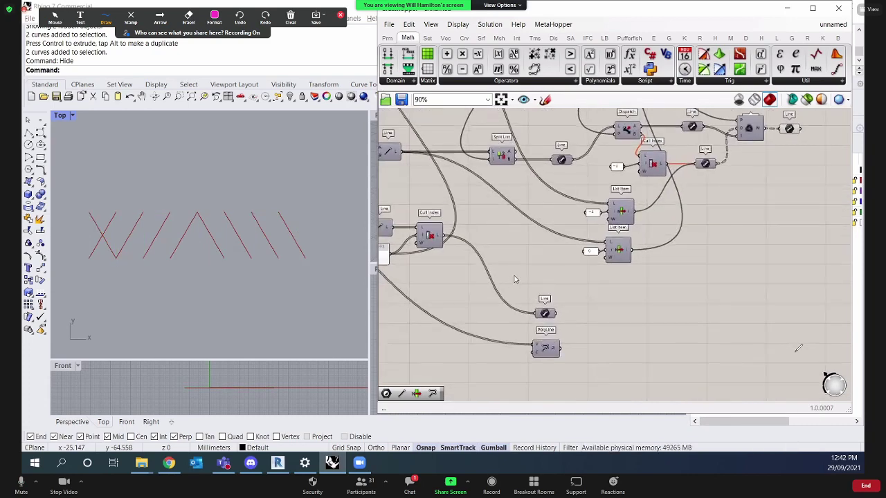
left_click_drag(514, 279, 608, 381)
right_click(531, 256)
left_click(548, 274)
left_click(540, 259)
scroll(548, 320, "down", 3)
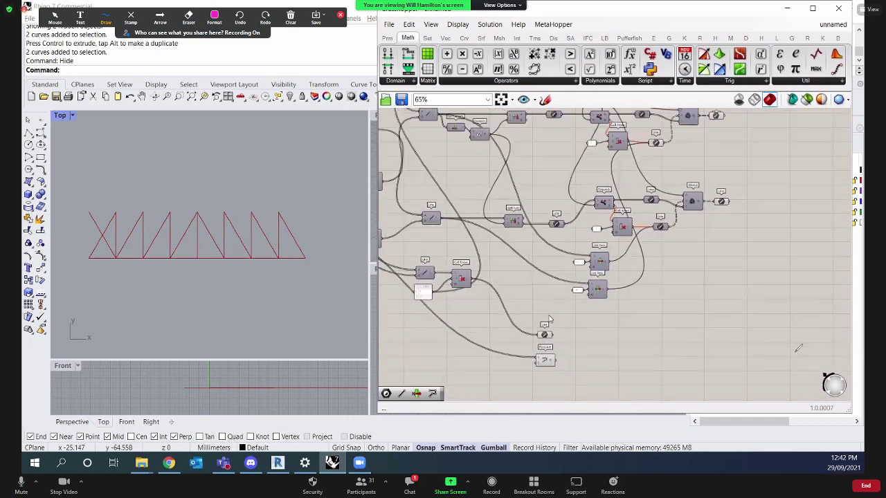
Turn off preview for the Line parameter after the upper Cull Index to hide the extra end diagonal.
right_click_drag(549, 319, 550, 346)
left_click_drag(636, 156, 677, 181)
right_click(720, 184)
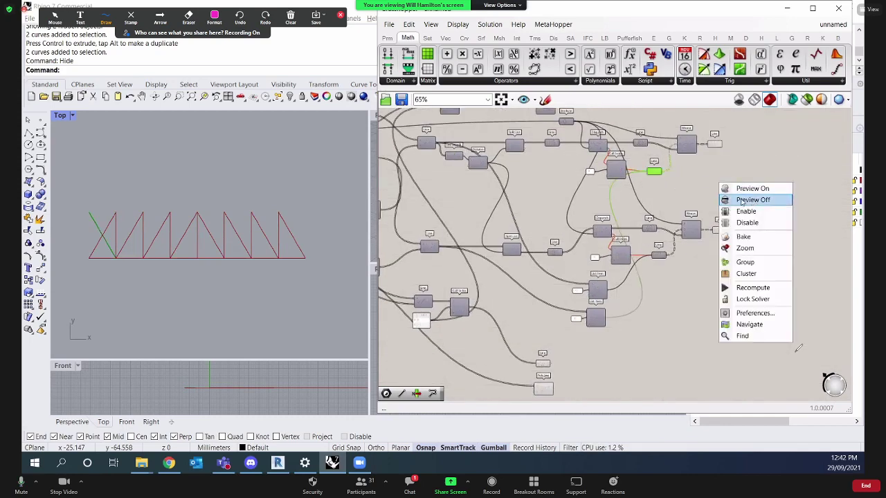
left_click(752, 199)
Trace the missing top chord to the upper Polyline component and turn its preview back on.
scroll(566, 256, "up", 3)
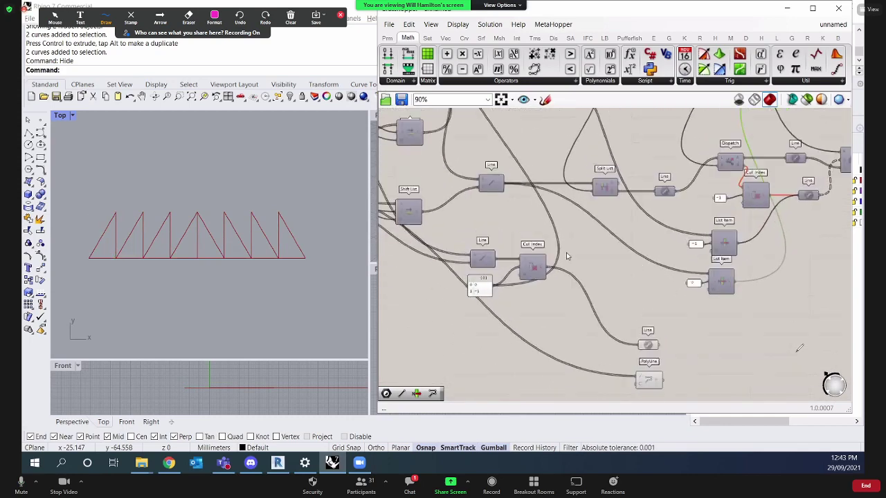
right_click_drag(569, 249, 608, 261)
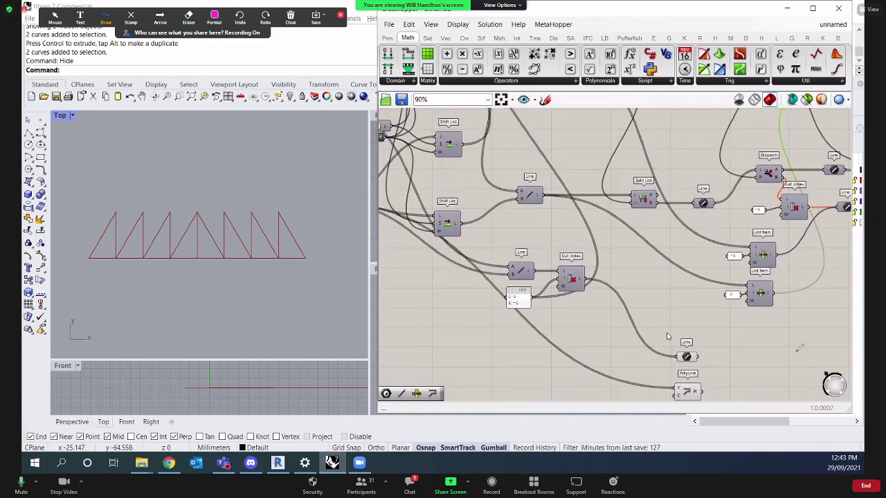
left_click(571, 278)
scroll(571, 279, "down", 1)
right_click_drag(511, 237, 549, 275)
scroll(572, 247, "down", 1)
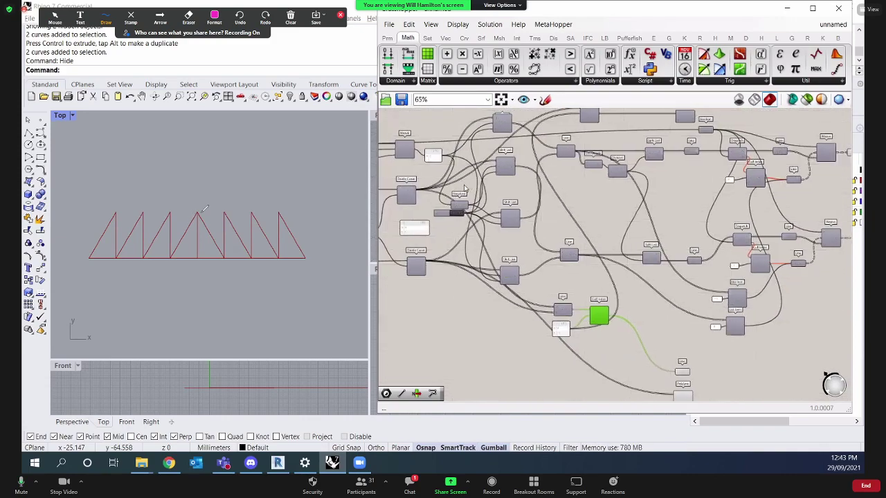
scroll(465, 187, "up", 1)
left_click(419, 192)
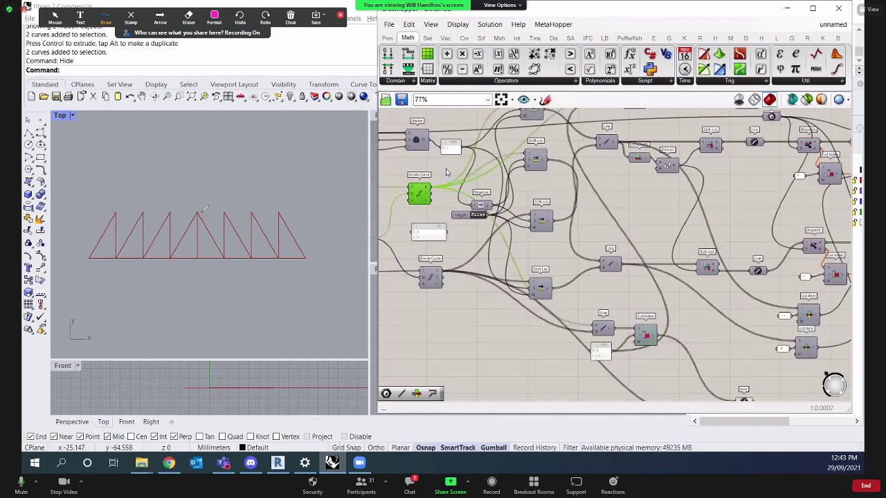
right_click_drag(446, 171, 429, 212)
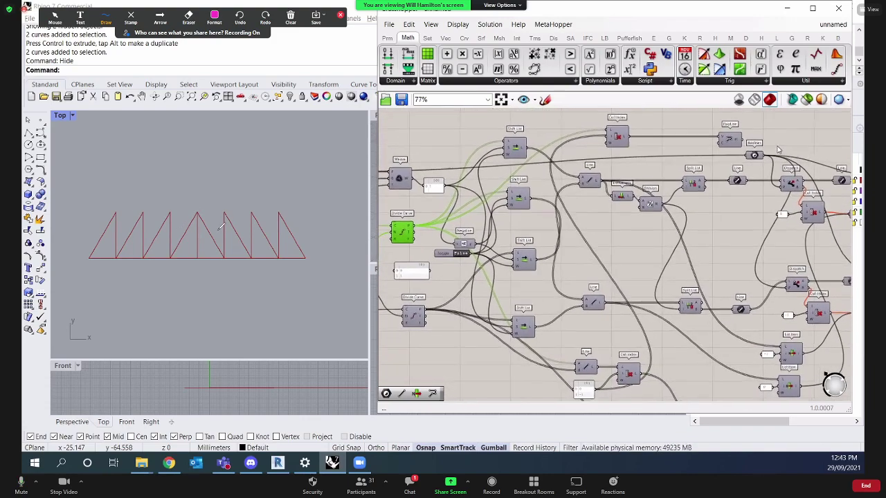
right_click_drag(778, 149, 781, 128)
left_click(797, 131)
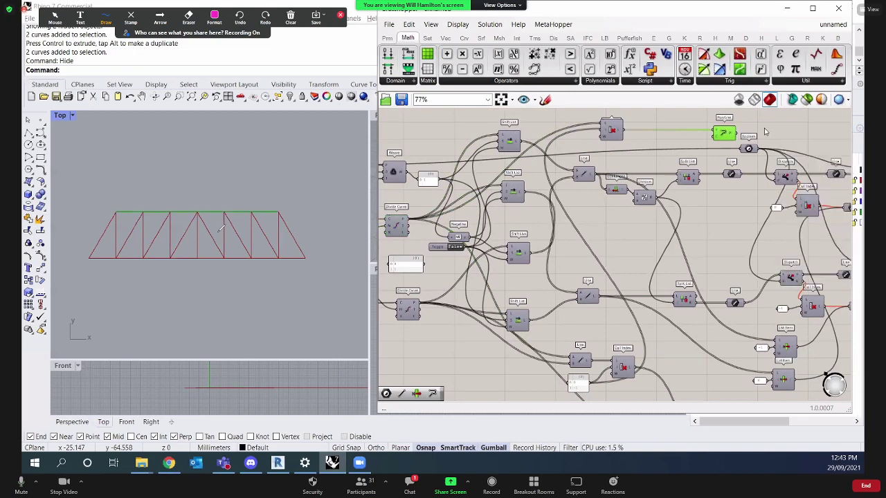
Move the Cull Index and Polyline of the top chord together up and slightly right, clear of the other components.
scroll(642, 146, "down", 2)
left_click(611, 125, "shift")
right_click_drag(613, 118, 672, 160)
left_click(687, 159)
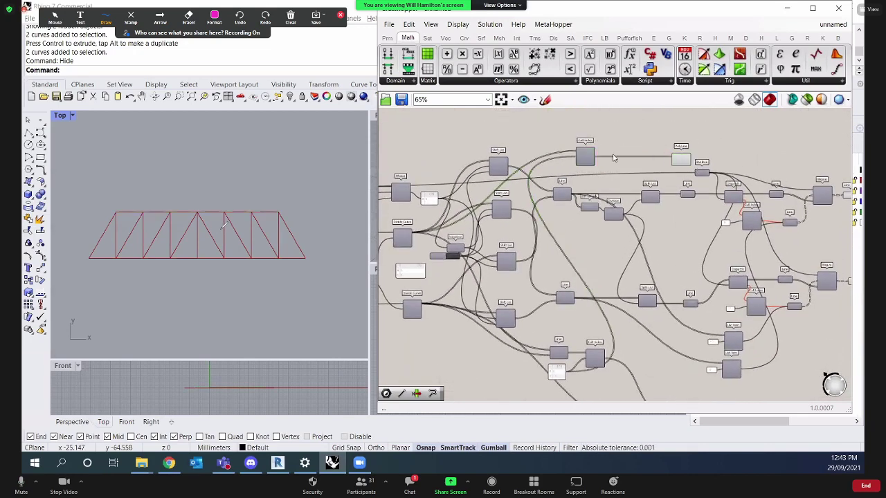
left_click(685, 159)
left_click(586, 157, "shift")
left_click_drag(586, 155, 595, 135)
left_click(741, 146)
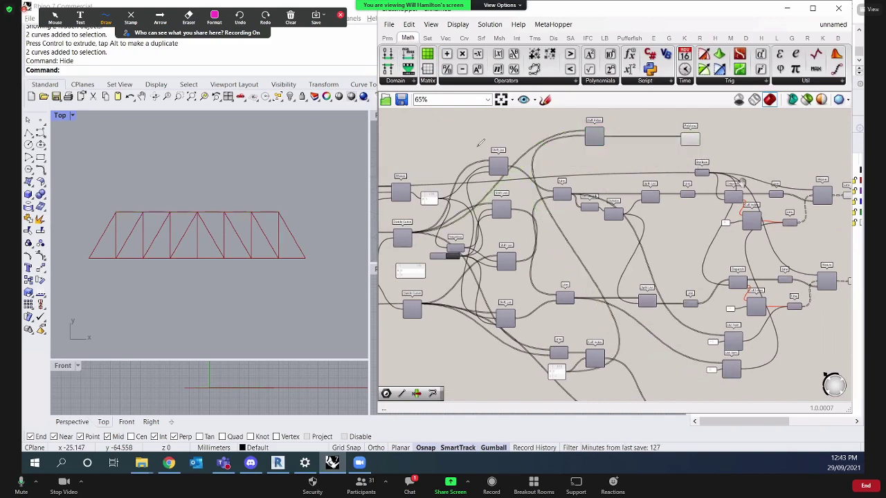
Test the truss-type toggle by flipping it between True and False, leaving it at False for Pratt.
scroll(468, 187, "up", 5)
left_click(469, 184)
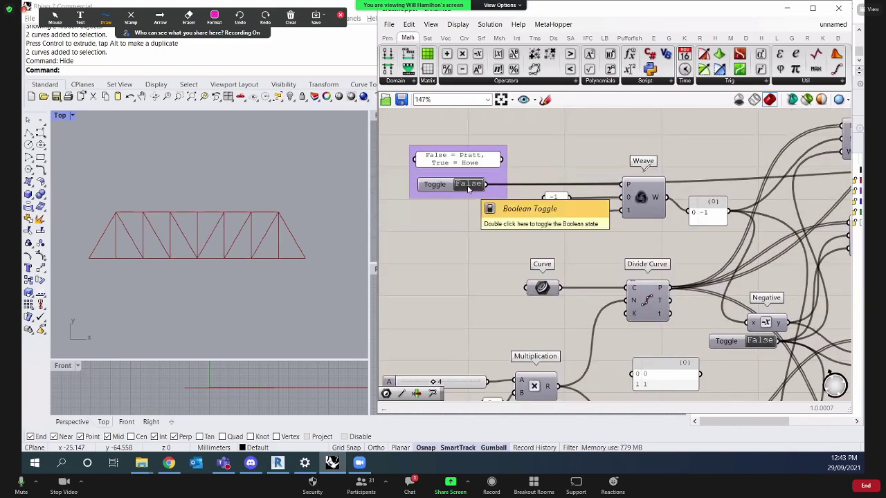
left_click(468, 184)
left_click(468, 184)
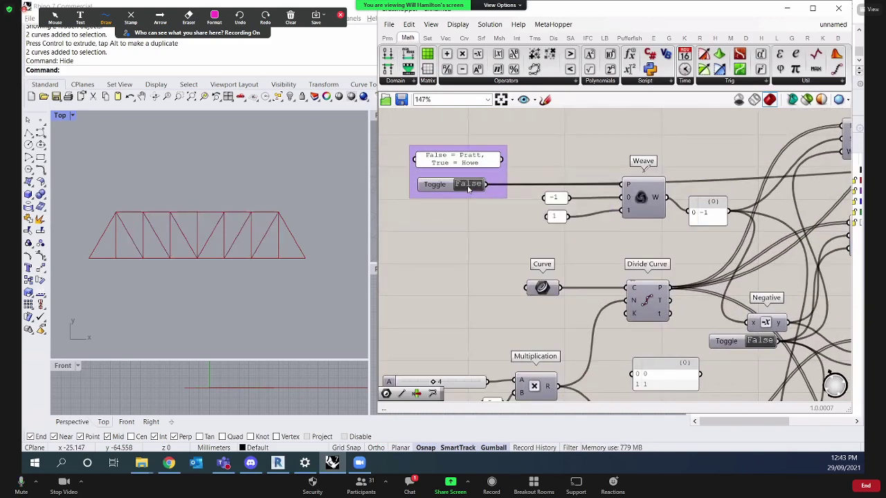
left_click(468, 184)
left_click(469, 184)
Test the Pratt truss with the number slider feeding Multiplication at 5 and then at 3.
right_click_drag(437, 386, 456, 311)
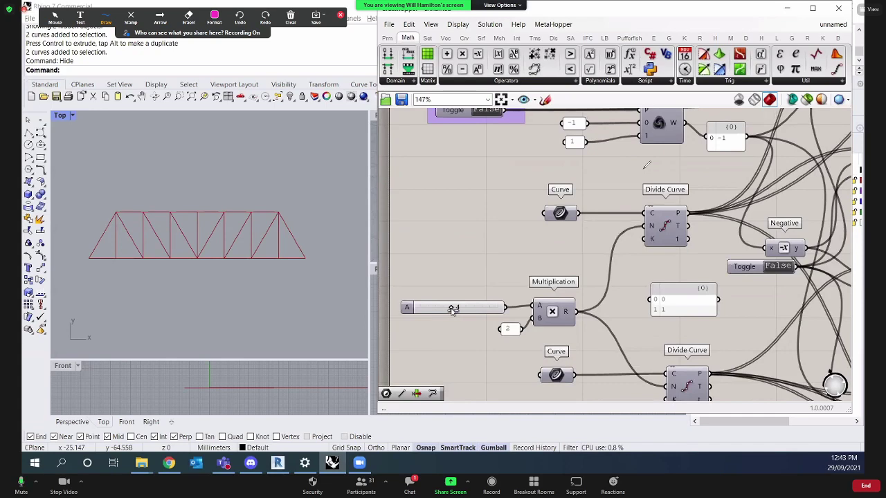
left_click_drag(455, 312, 456, 309)
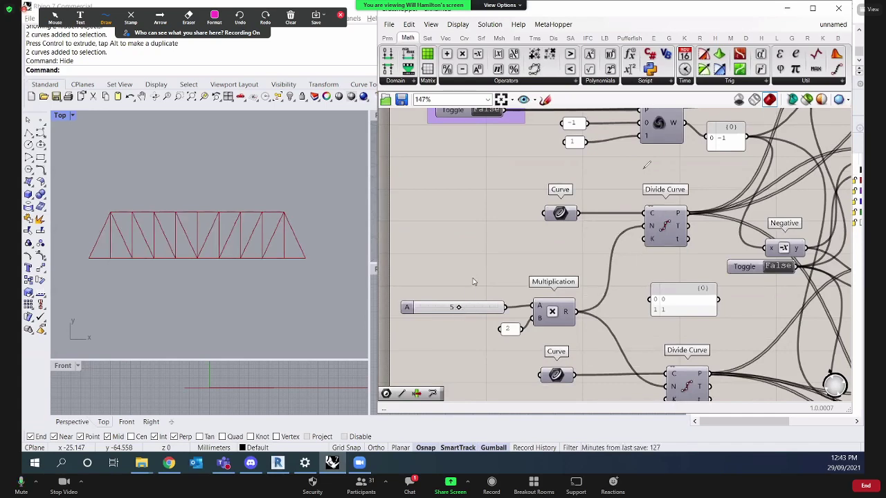
right_click_drag(472, 310, 482, 314)
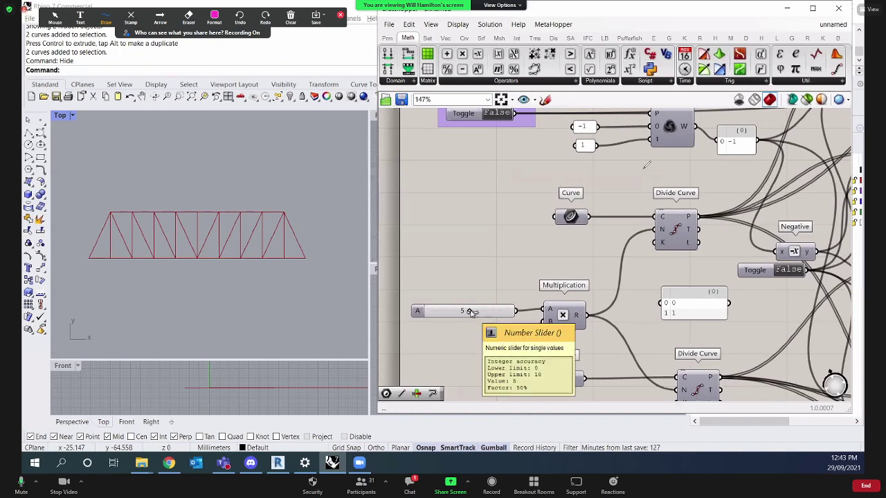
mouse_move(469, 311)
left_mouse_down()
mouse_move(483, 315)
mouse_move(446, 320)
mouse_move(456, 320)
left_mouse_up()
Switch the truss-type toggle to True for Howe and set the slider feeding Multiplication to 5.
right_click_drag(501, 242, 503, 155)
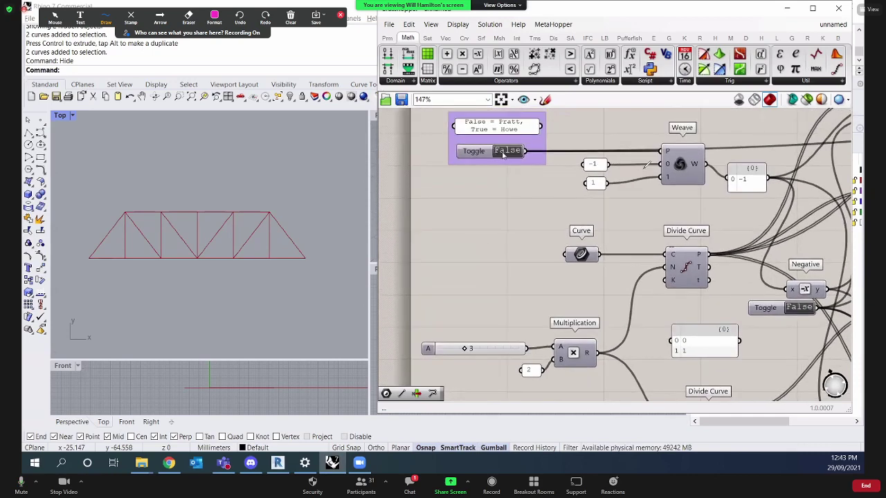
double_click(504, 152)
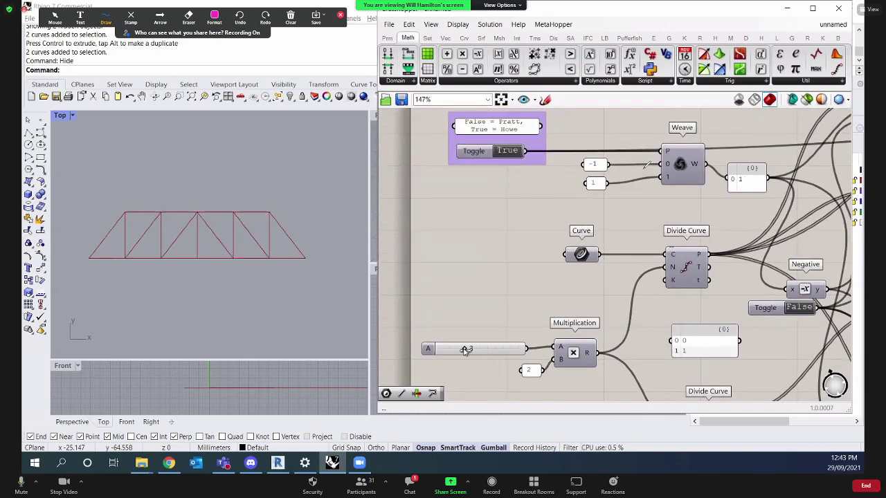
left_click_drag(468, 351, 479, 351)
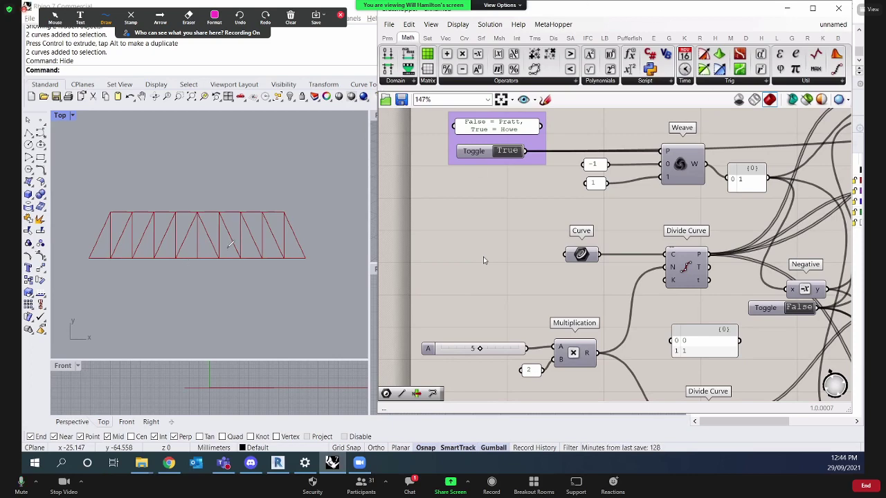
Set the truss-type toggle to False for Pratt and clear all annotation drawings over the truss.
double_click(511, 158)
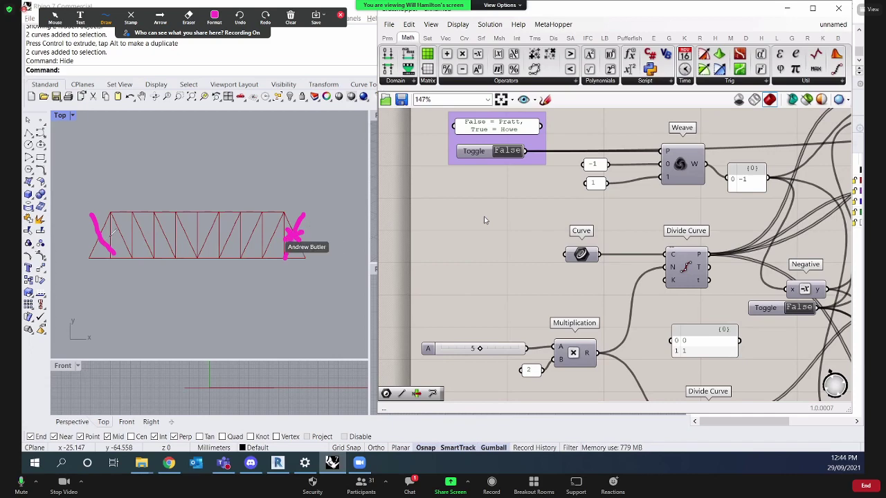
left_click(225, 21)
left_click(291, 17)
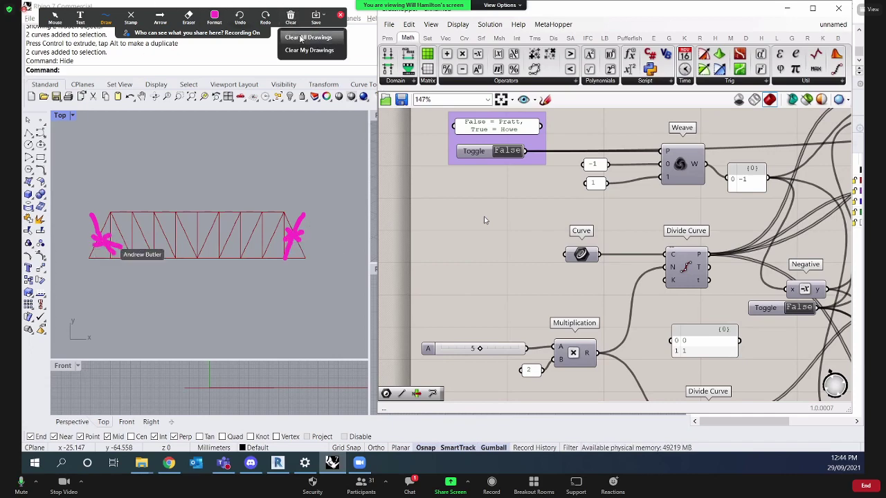
left_click(308, 37)
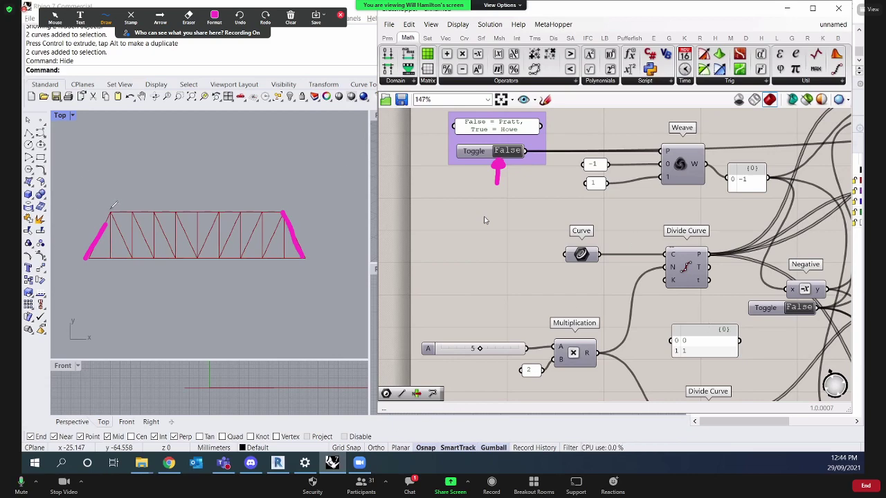
Clear the new annotation strokes over the truss and canvas, and show the hidden chord curves again.
left_click(291, 18)
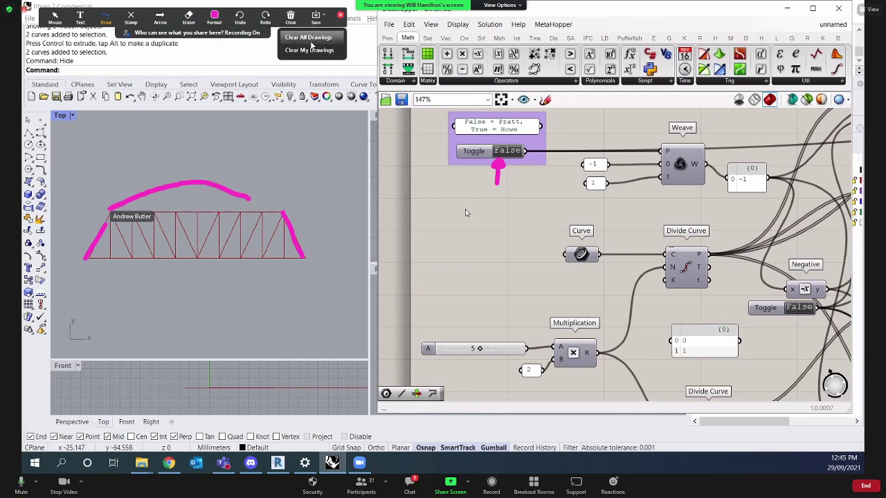
left_click(309, 38)
left_click(297, 20)
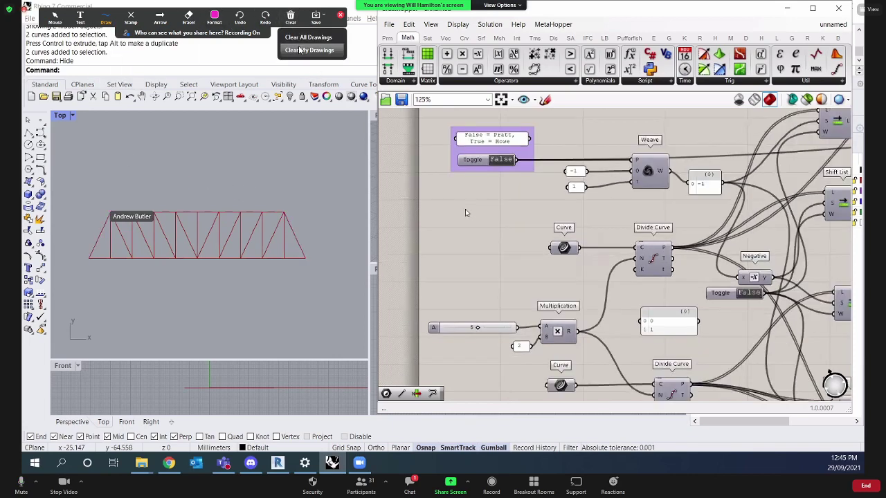
left_click(299, 50)
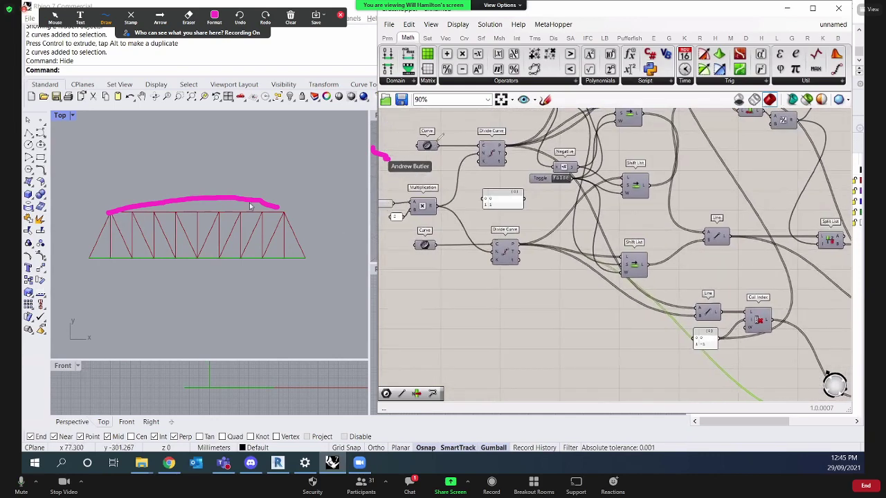
left_click(290, 17)
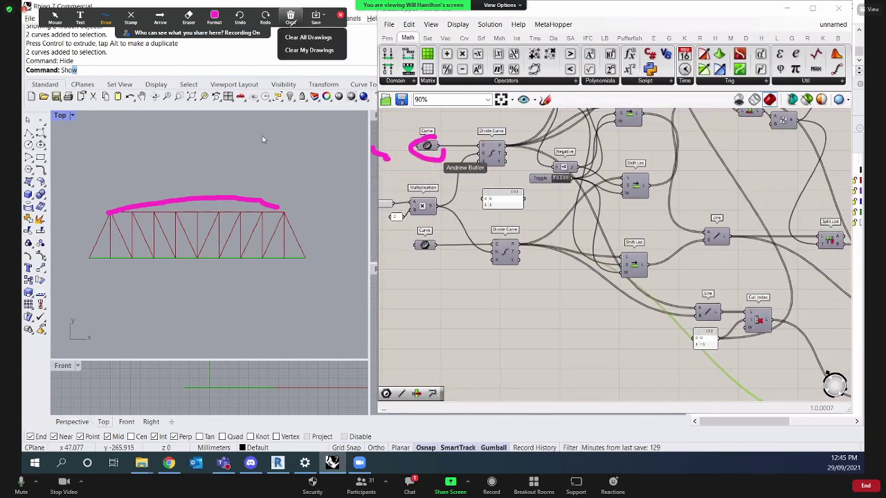
left_click(309, 37)
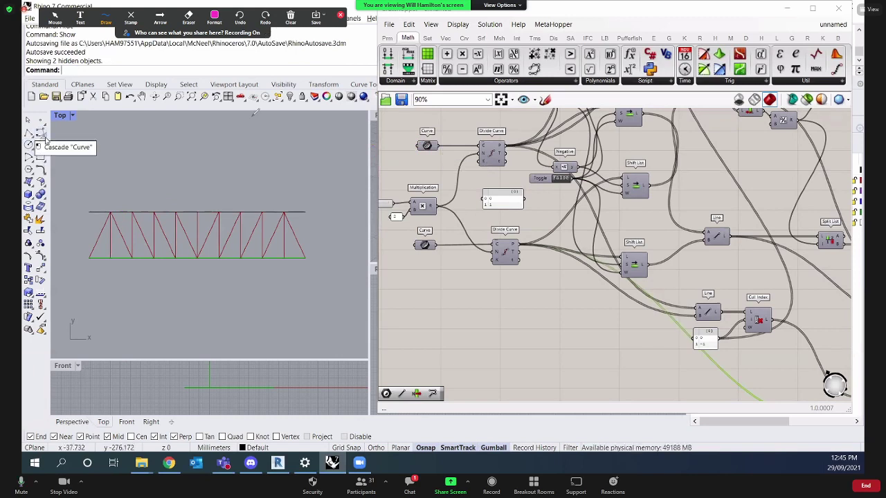
left_click(46, 139)
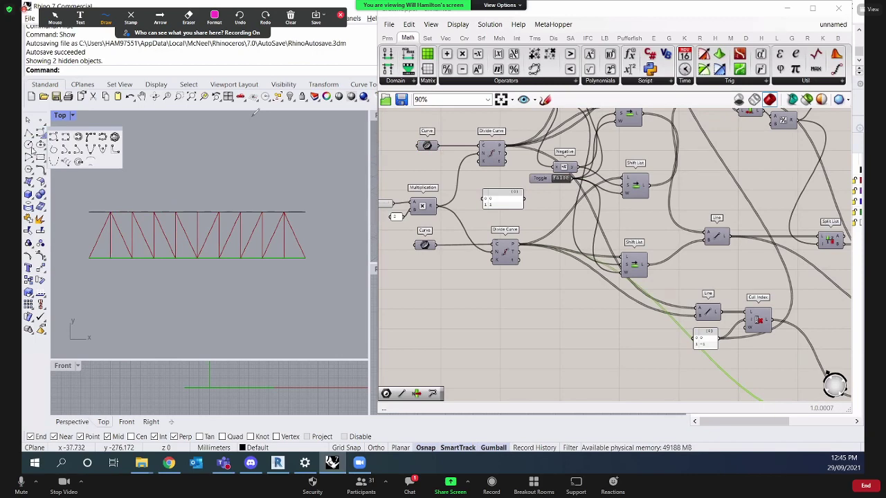
left_click(31, 145)
left_click(34, 146)
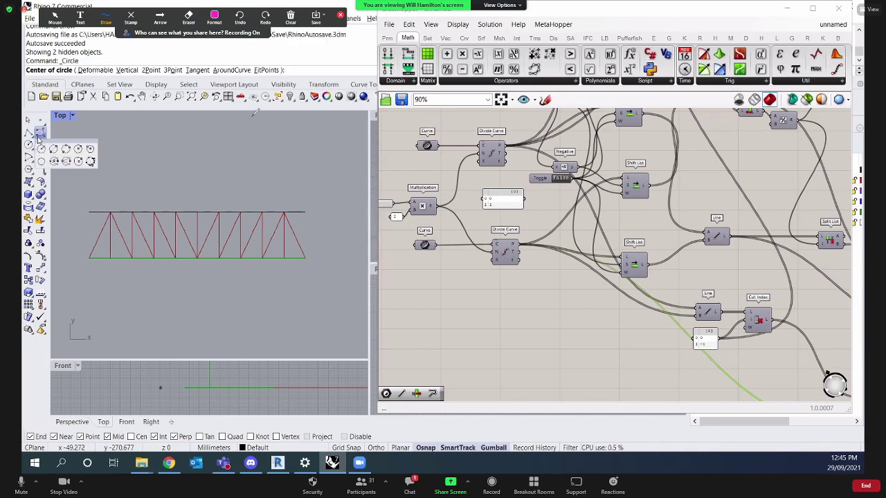
left_click(39, 135)
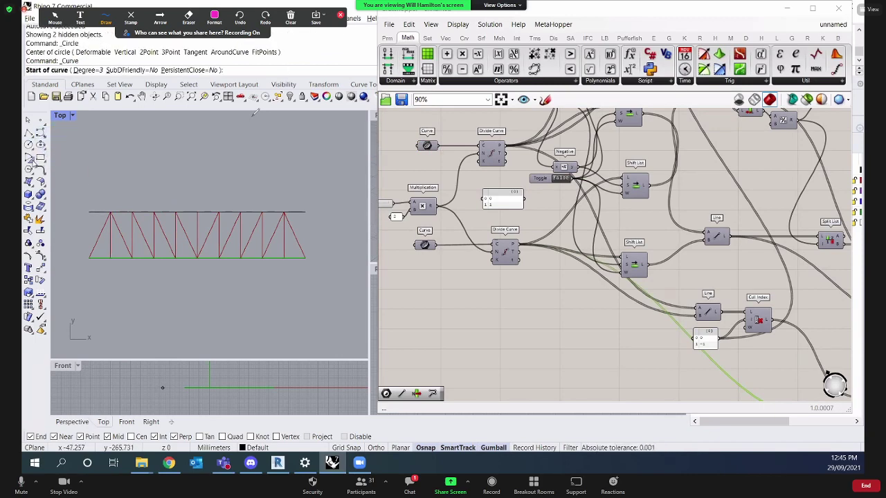
Draw a start-end-point arc between the two ends of the straight top line, bulging above its middle.
left_click(29, 157)
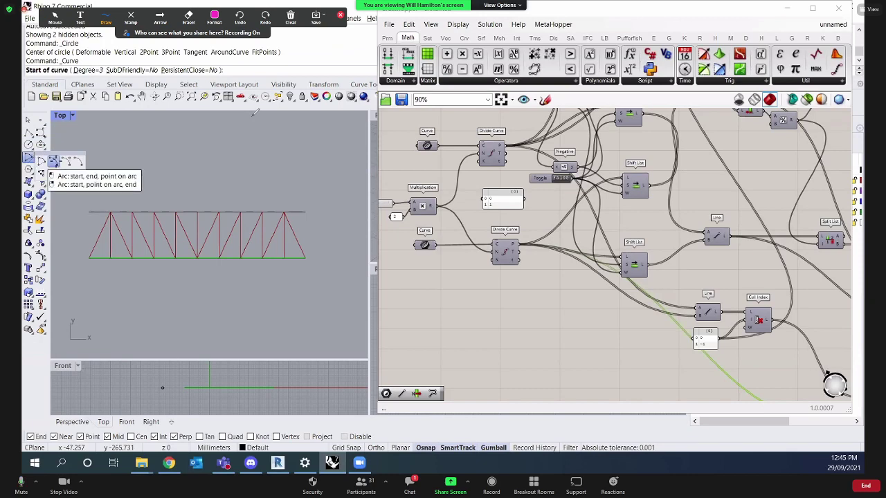
left_click(54, 161)
left_click(90, 211)
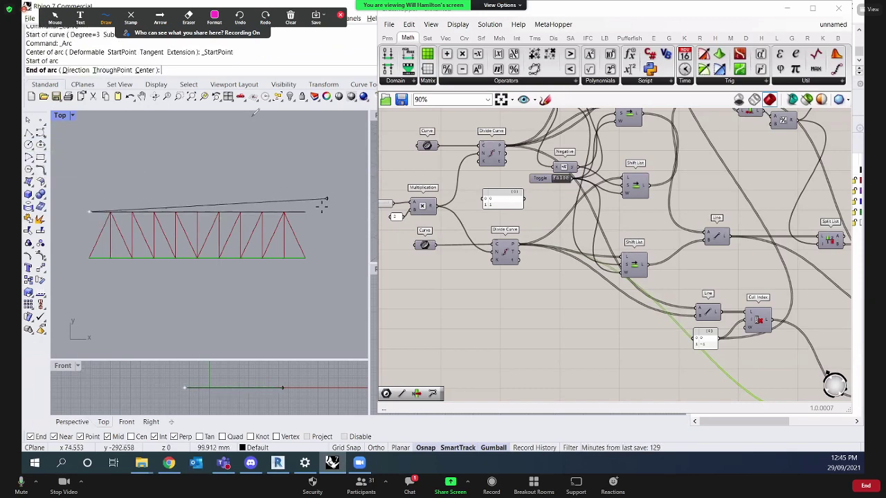
left_click(309, 207)
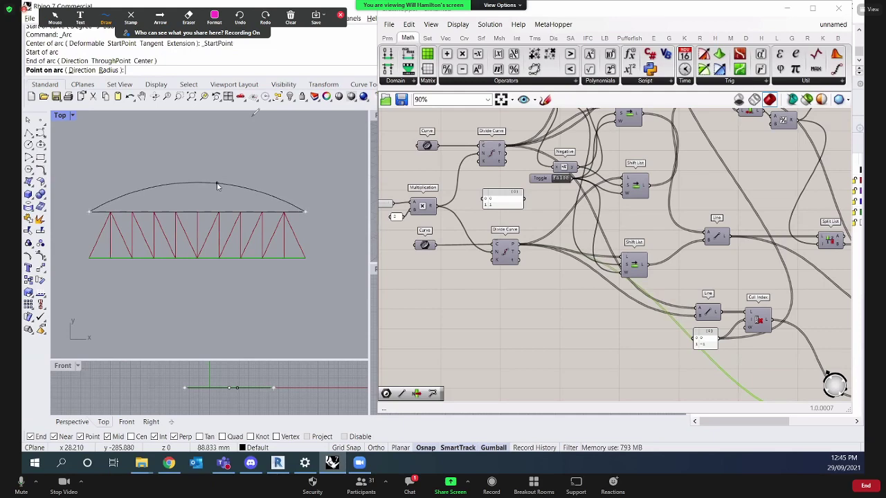
left_click(218, 184)
Reference the new arc as the single curve of the upper Curve parameter that feeds the top chord's Divide Curve.
right_click_drag(398, 239, 447, 244)
left_click(473, 250)
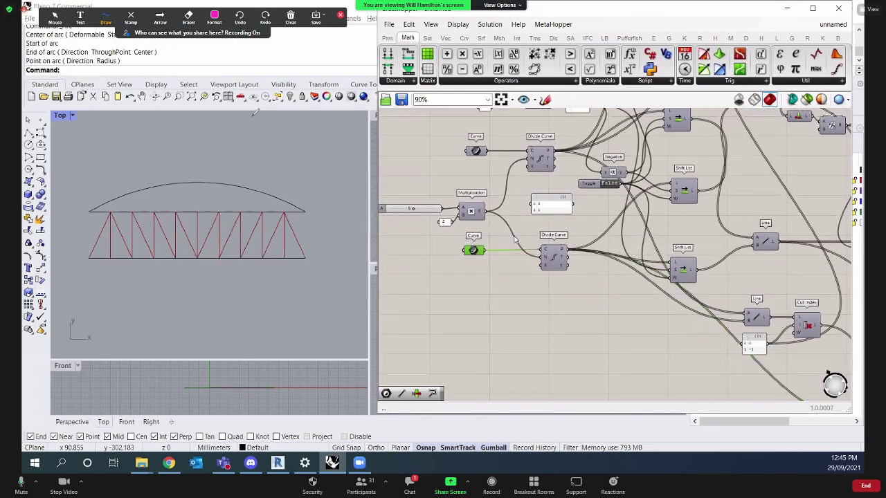
left_click(475, 151)
right_click(475, 150)
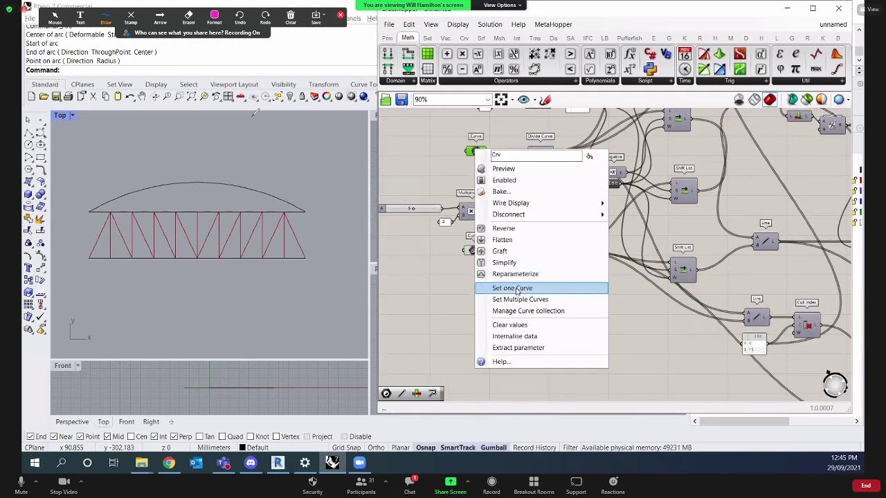
left_click(526, 341)
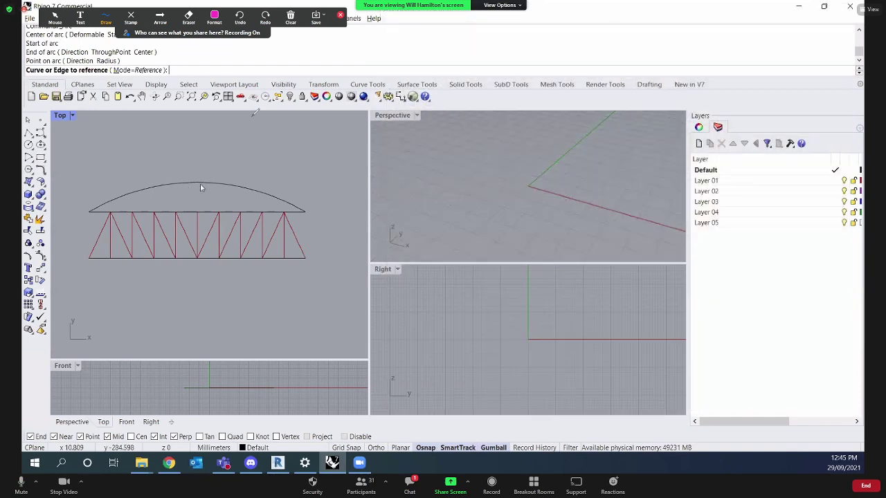
left_click(197, 184)
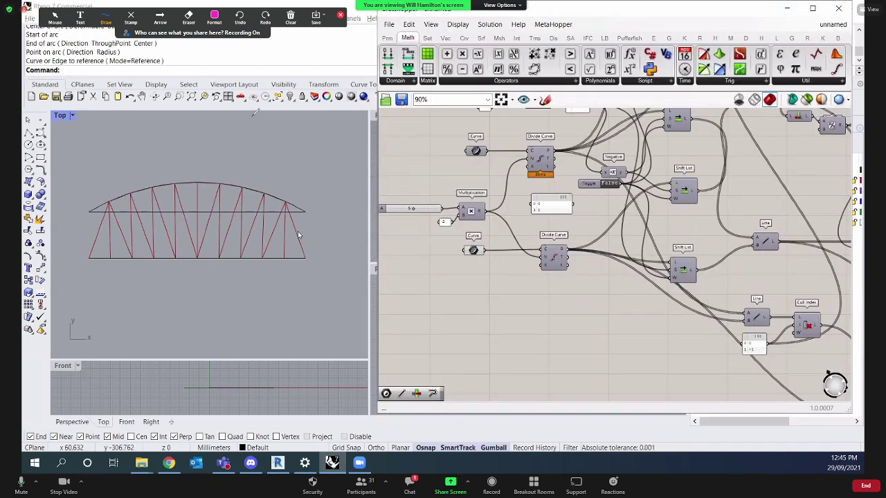
Move the arc around above the truss, leaving it slightly left and lower so it crosses the straight top line.
left_click_drag(226, 186, 260, 175)
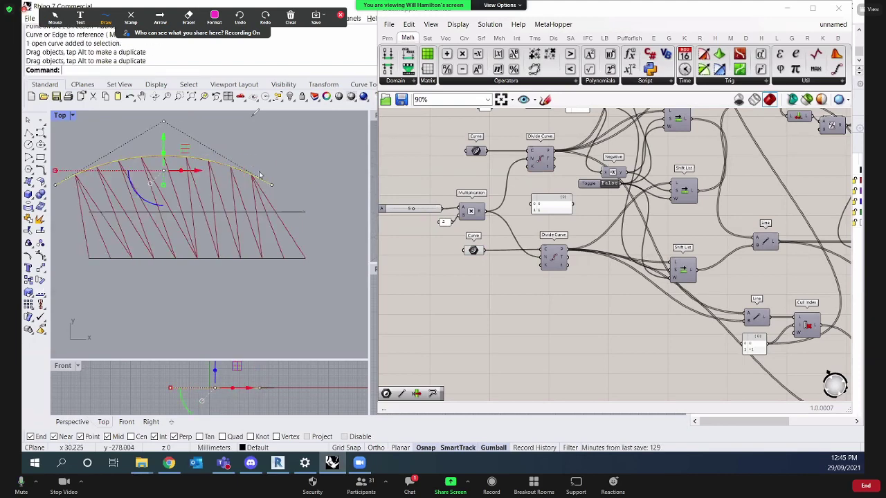
left_click_drag(199, 170, 224, 170)
left_click_drag(188, 142, 188, 191)
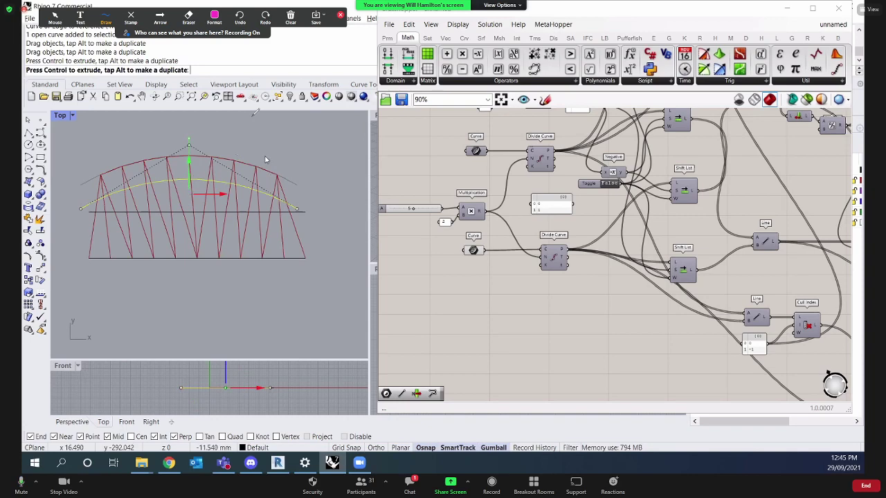
left_click_drag(265, 160, 290, 170)
left_click(289, 170)
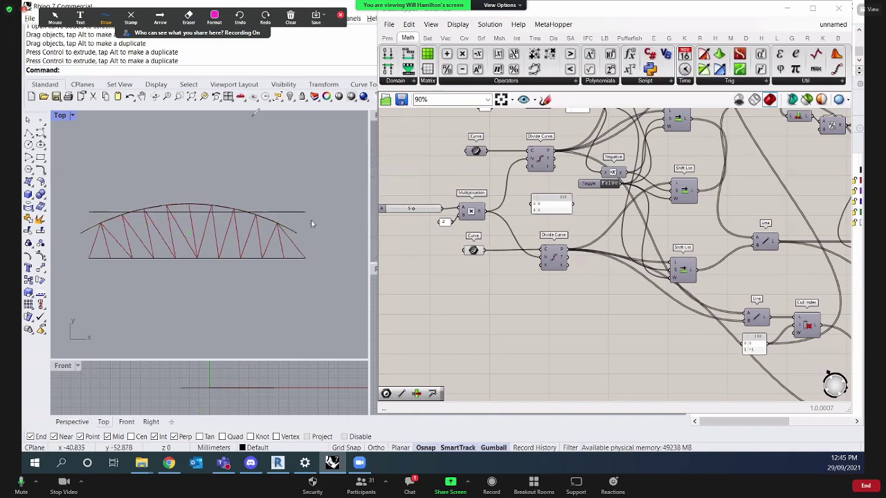
Move the arc's right end control point up and outward to make the top chord asymmetric.
left_click(218, 206)
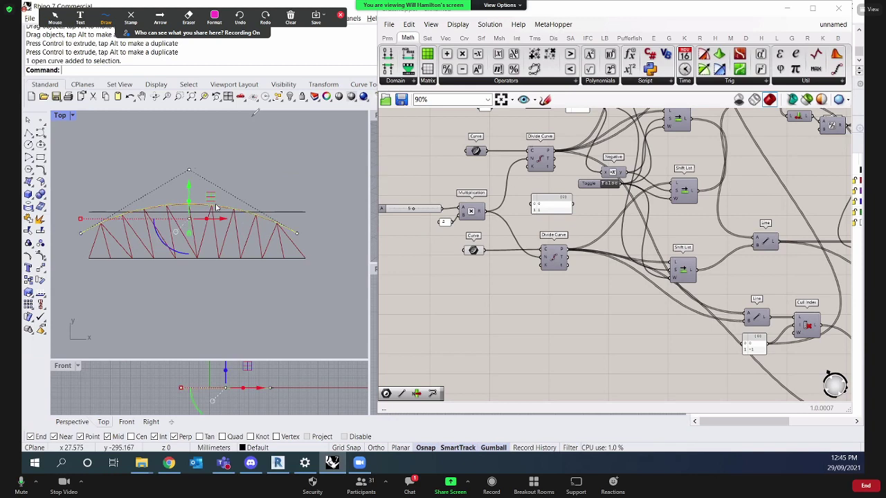
left_click(296, 232)
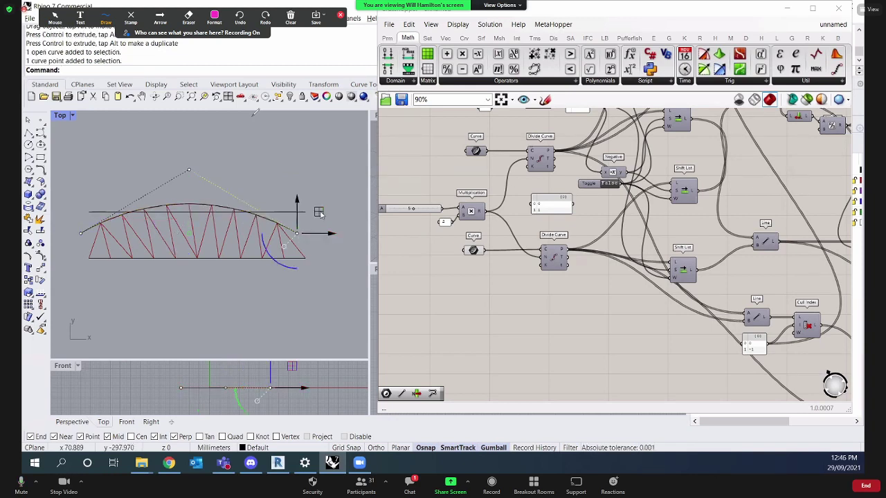
left_click_drag(319, 214, 349, 171)
left_click(313, 311)
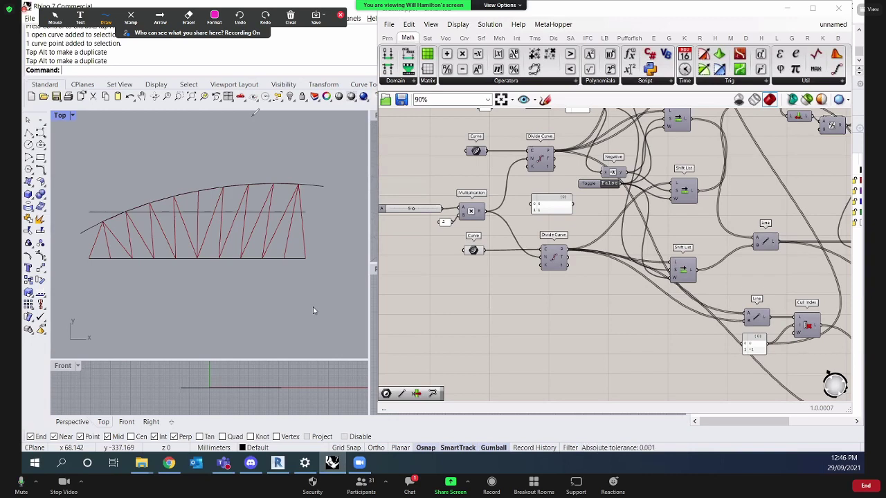
Move the right endpoint of the bottom chord line down and outward so the chord slopes.
left_click(304, 258)
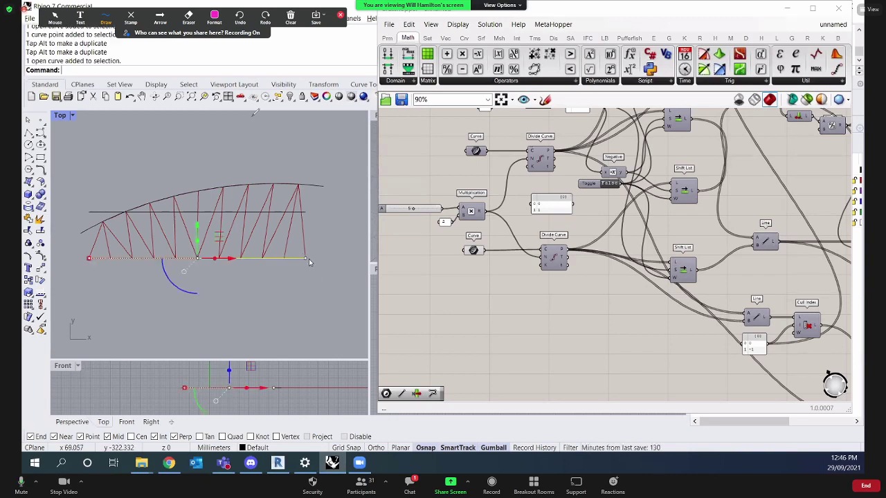
left_click_drag(309, 259, 322, 275)
left_click(212, 336)
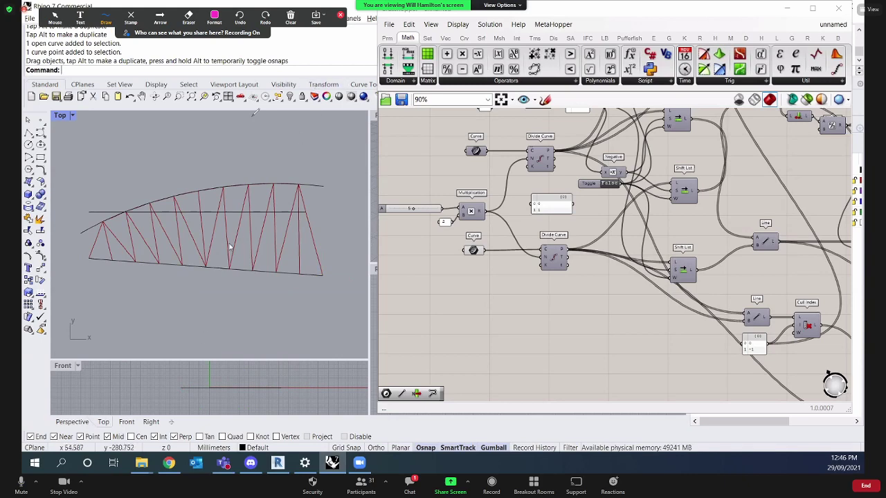
left_click(261, 271)
left_click(258, 289)
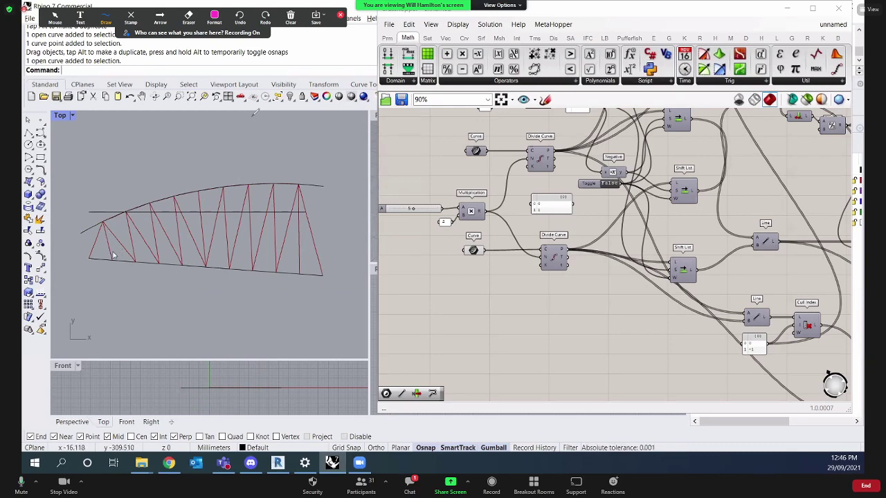
left_click(184, 198)
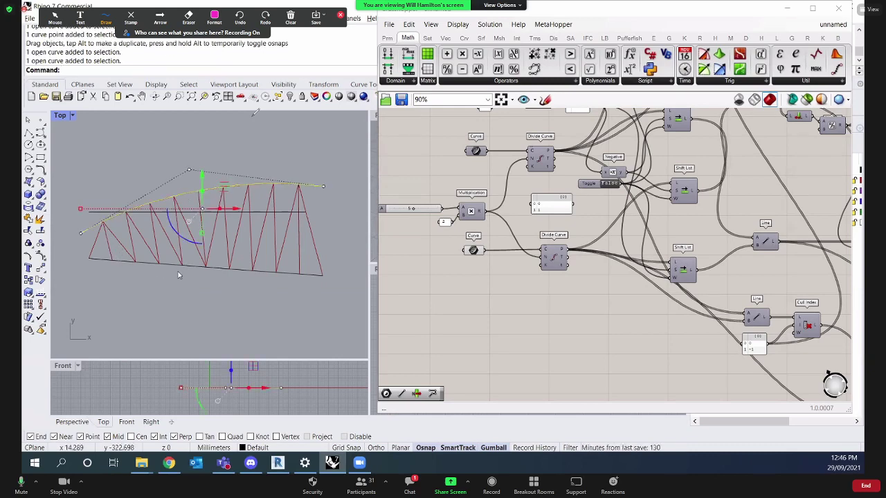
left_click(153, 285)
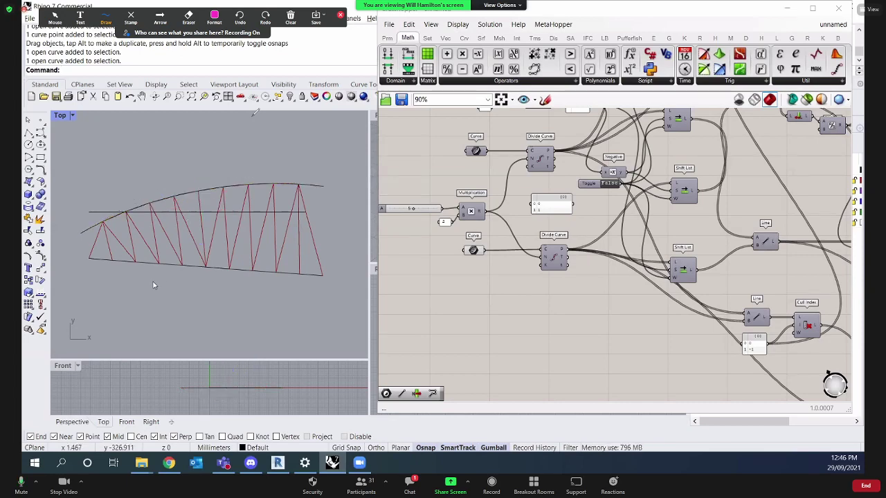
Hide the arc, the sloped bottom line and the unused straight top line with the Hide command.
left_click(223, 185)
left_click(243, 272, "shift")
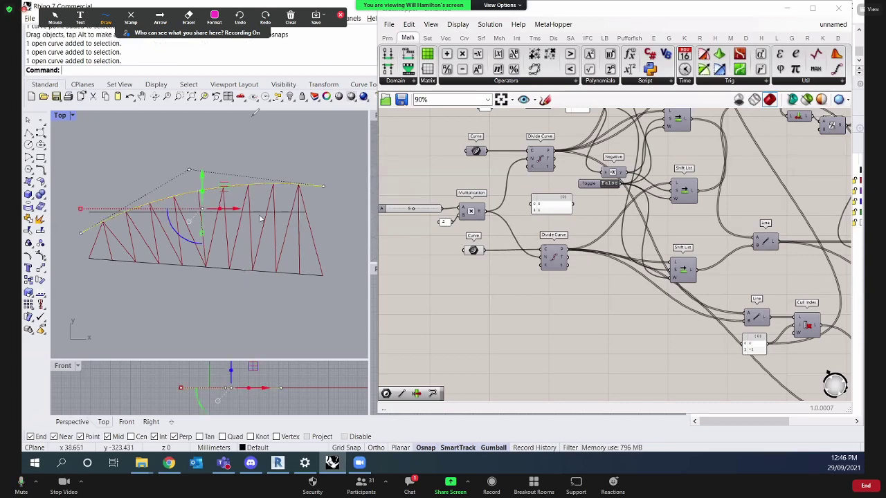
left_click(276, 211, "shift")
type("h")
key("Return")
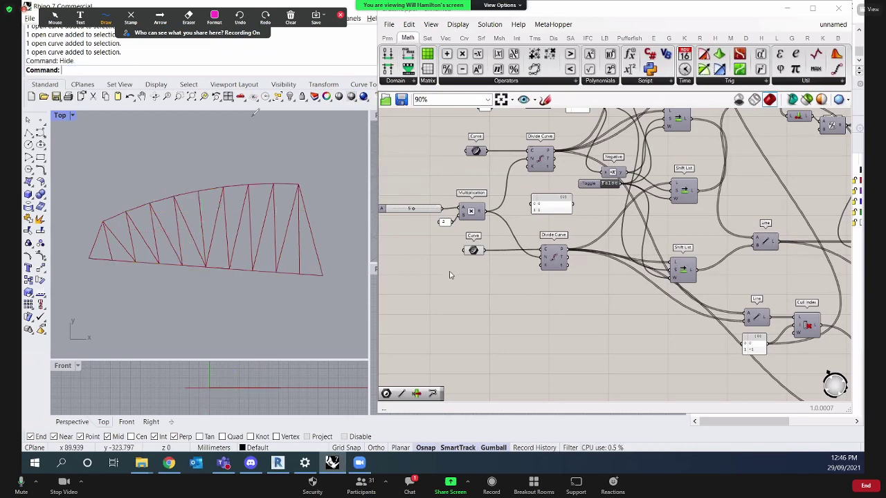
Highlight the lower and upper Curve parameters in turn to check which chord curve each one references.
left_click(474, 251)
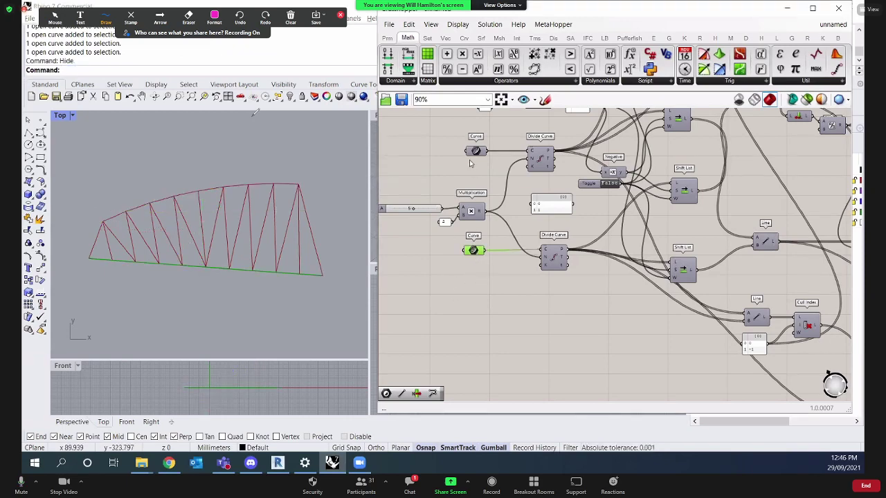
right_click(459, 140)
left_click(470, 147)
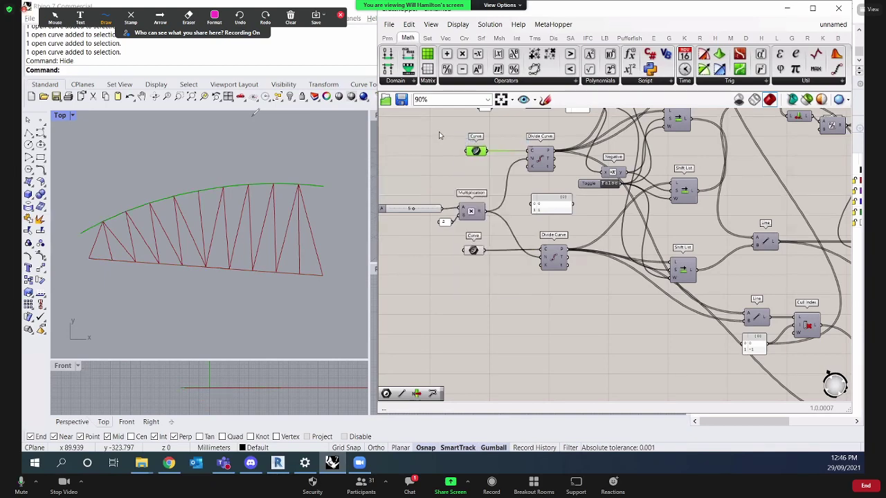
right_click(430, 146)
left_click(450, 155)
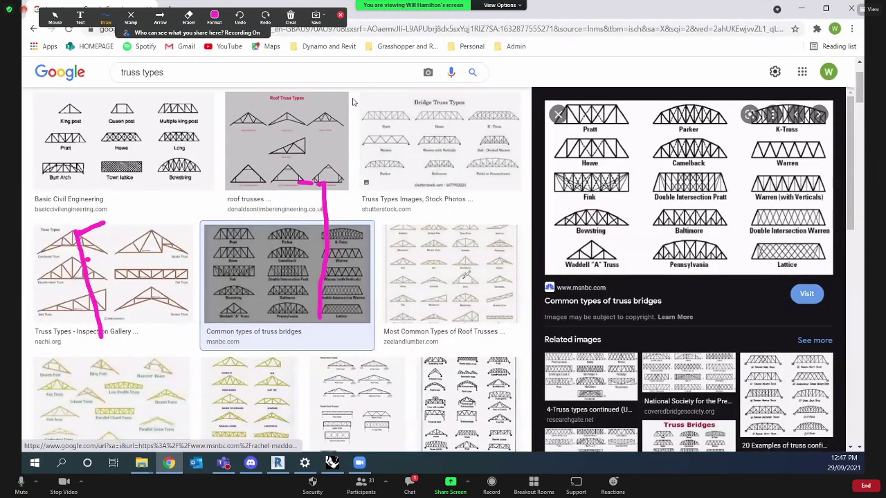
Clear your own annotation strokes drawn over the truss types image search in the browser.
left_click(214, 18)
left_click(290, 18)
left_click(304, 47)
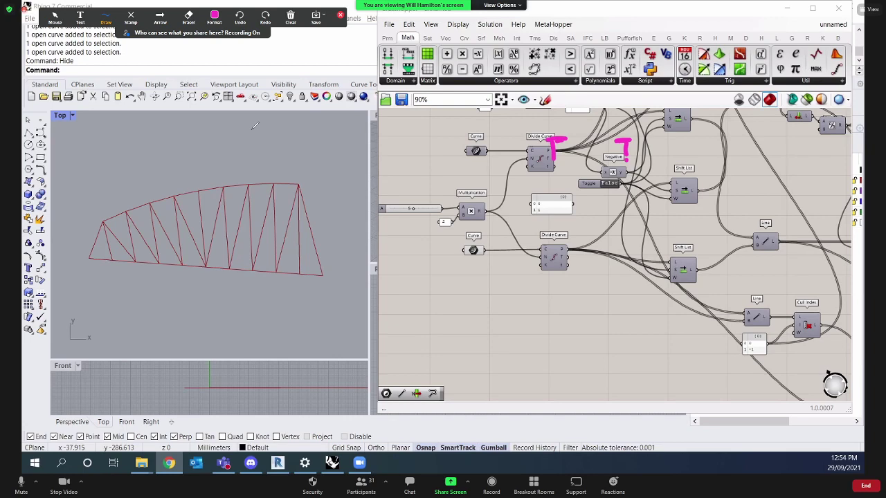
left_click(130, 22)
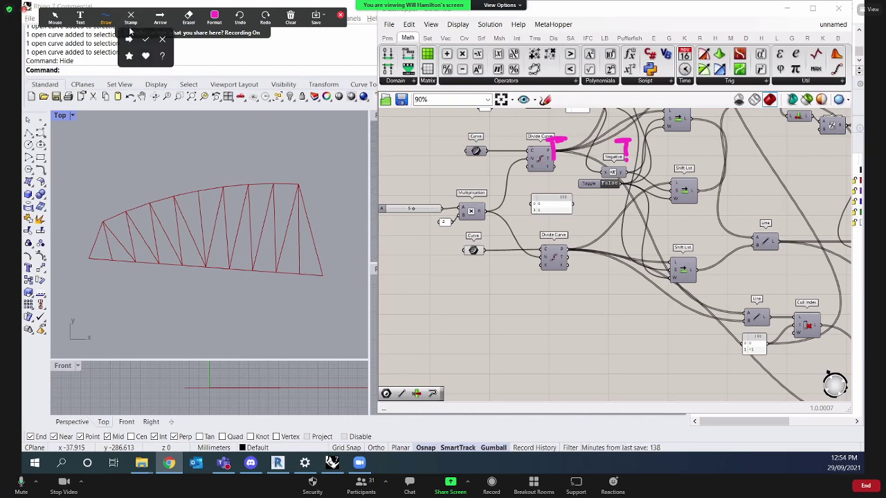
left_click(130, 29)
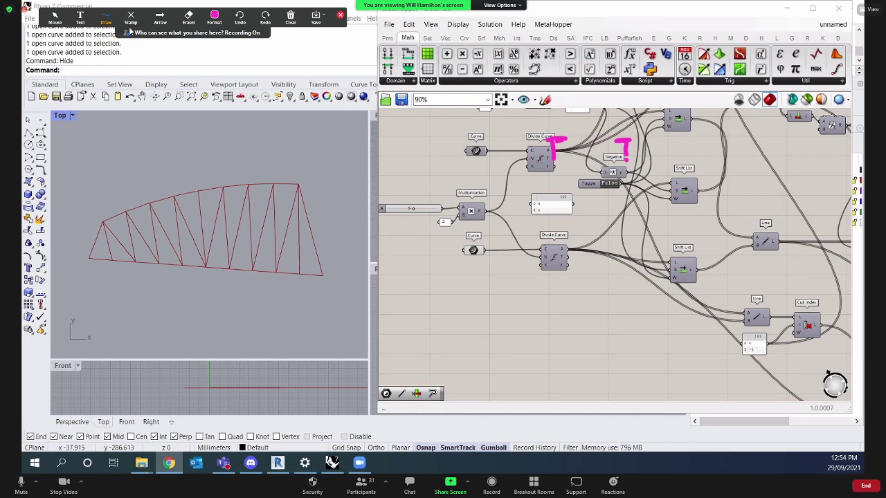